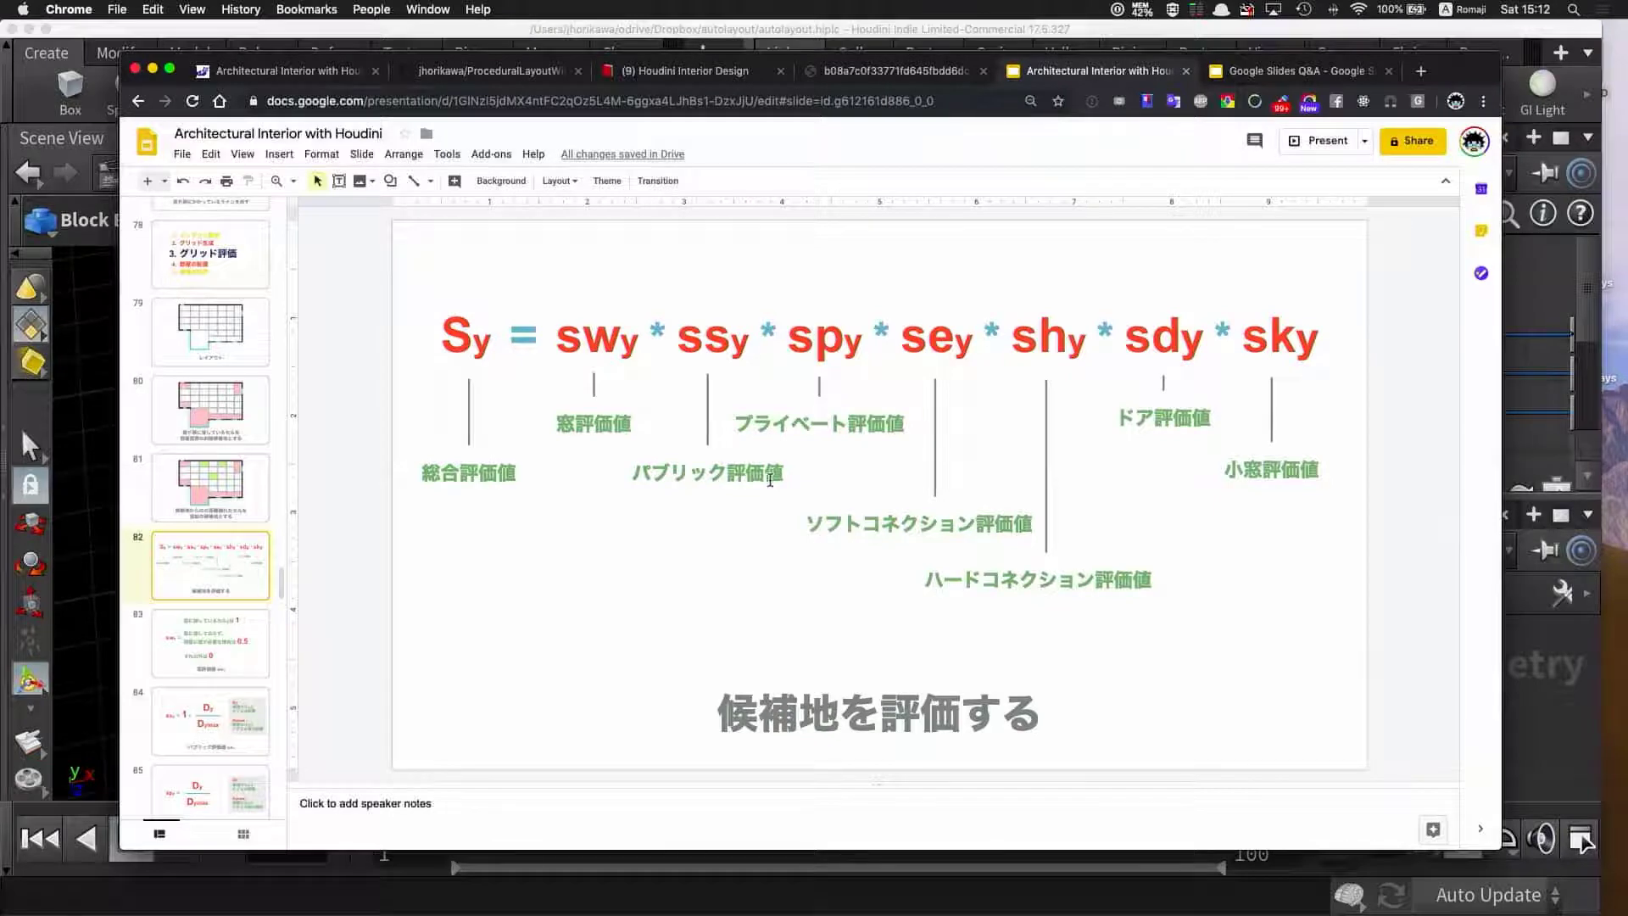
- Leave the Sy scoring-formula slide and switch to the Houdini grid layout scene
key(super+Tab)
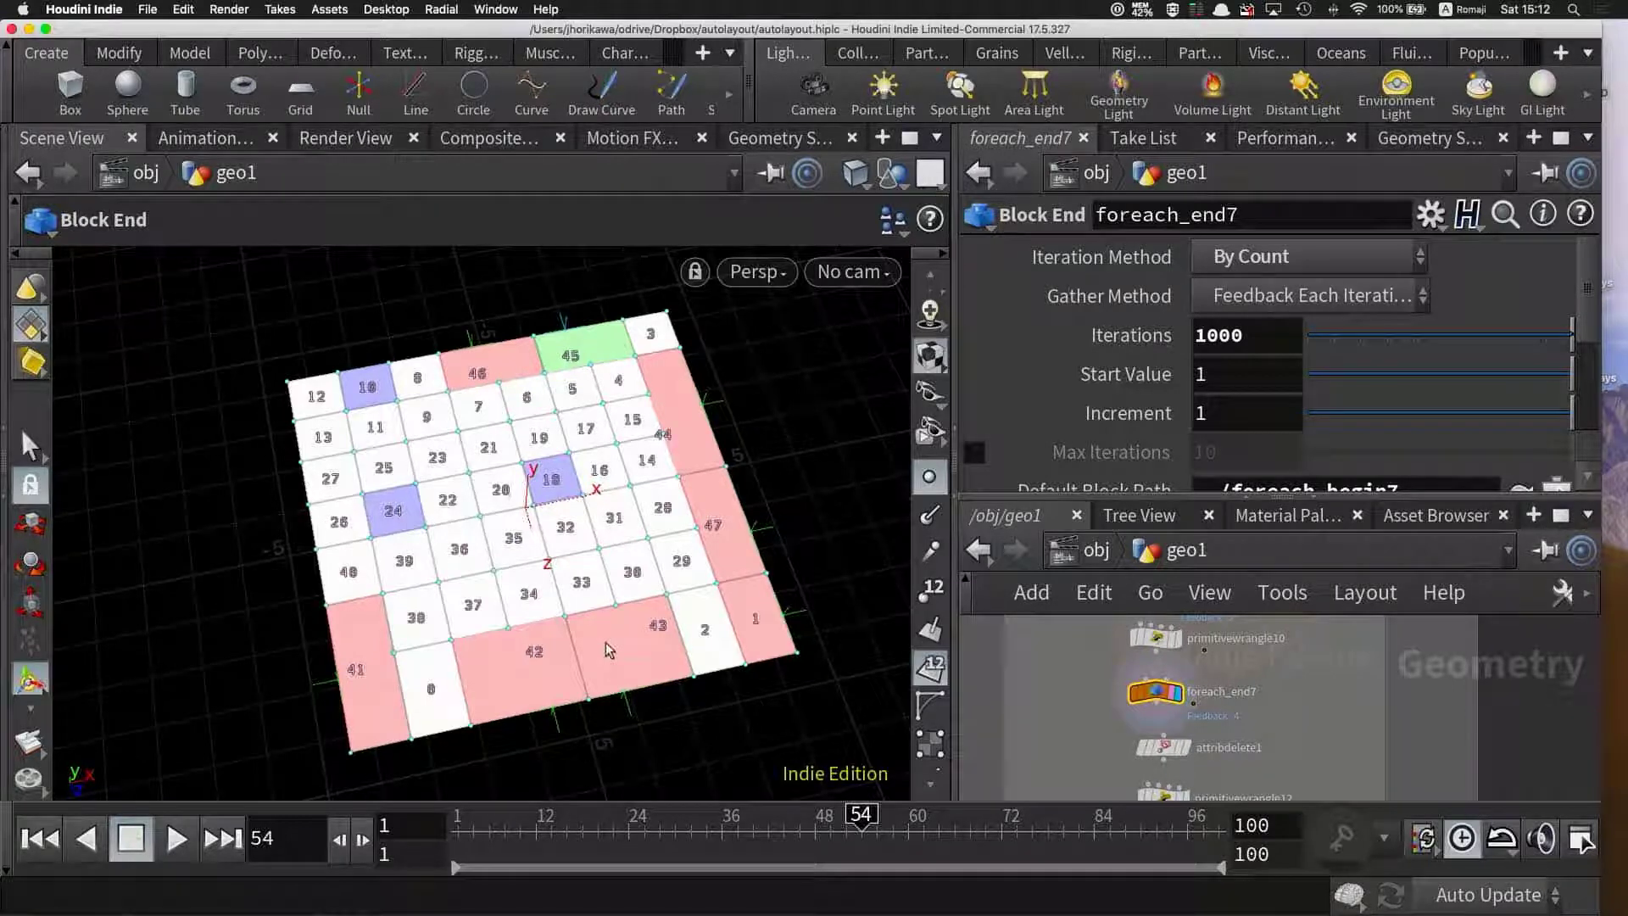
- Zoom around the network and hide the cell numbers on the floor grid
scroll(1102, 678, down, 3)
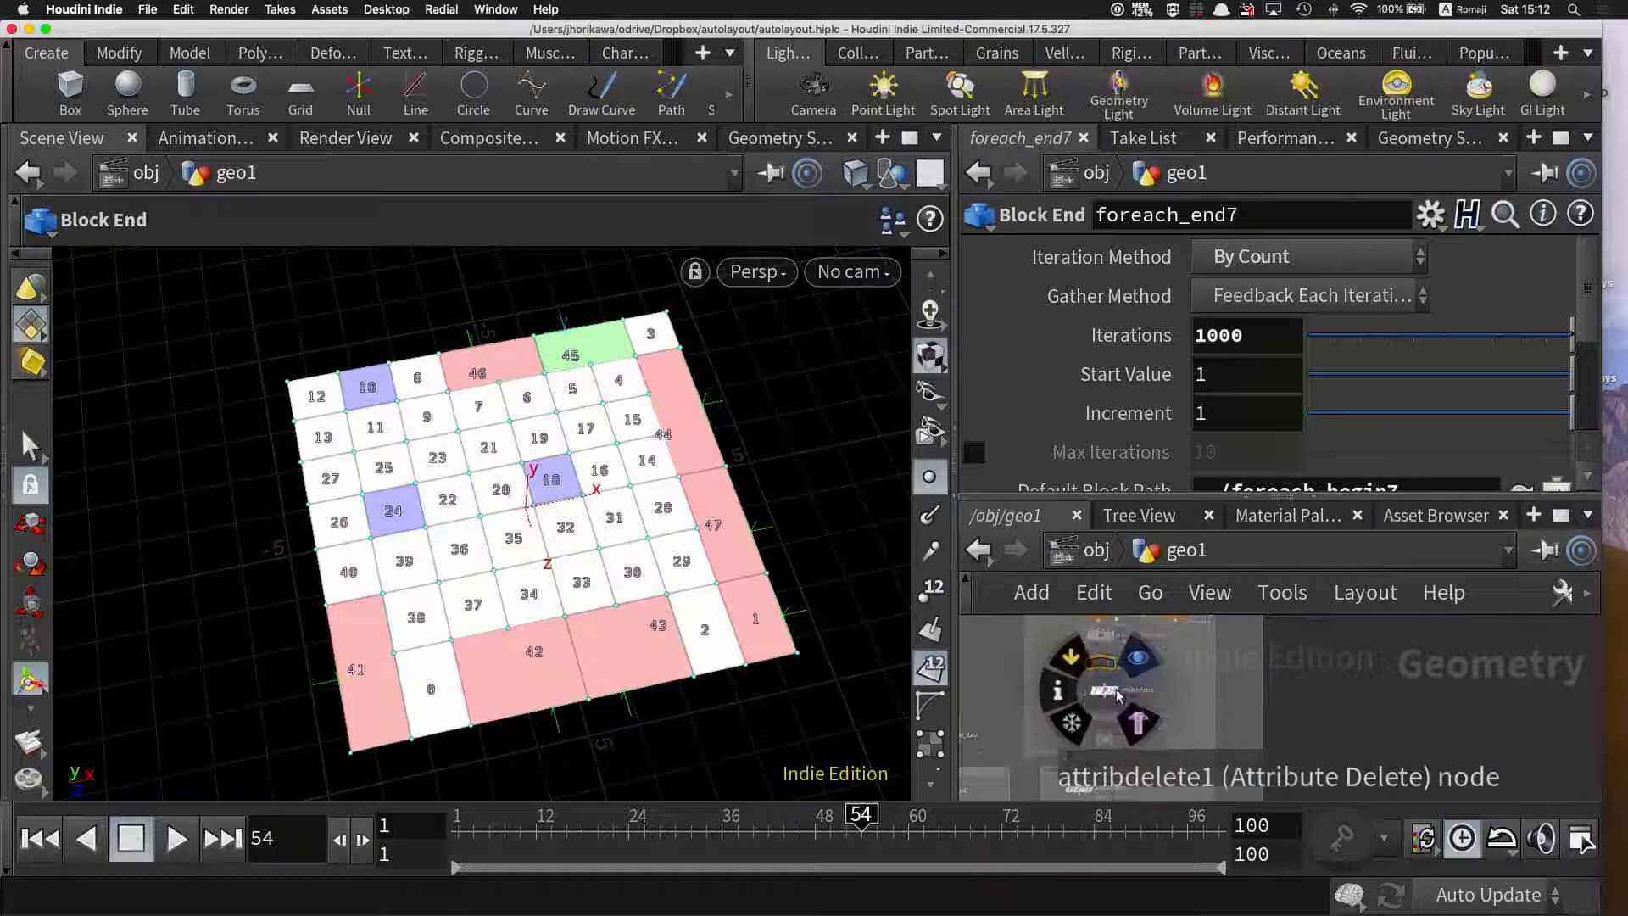
scroll(1187, 691, up, 3)
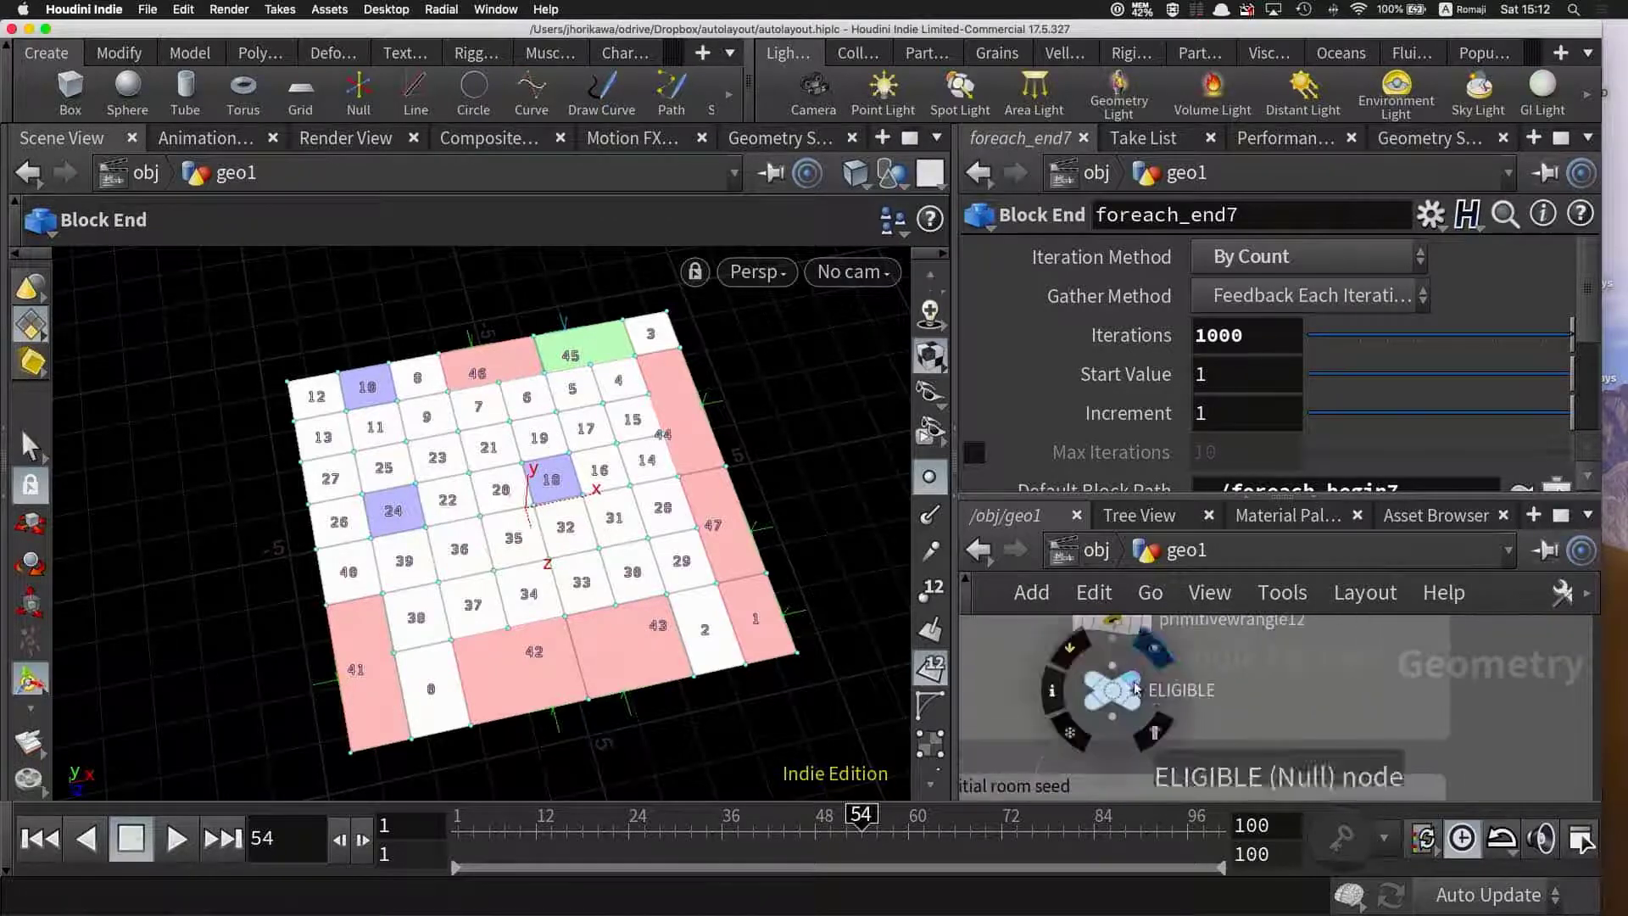
scroll(1272, 644, down, 2)
click(930, 666)
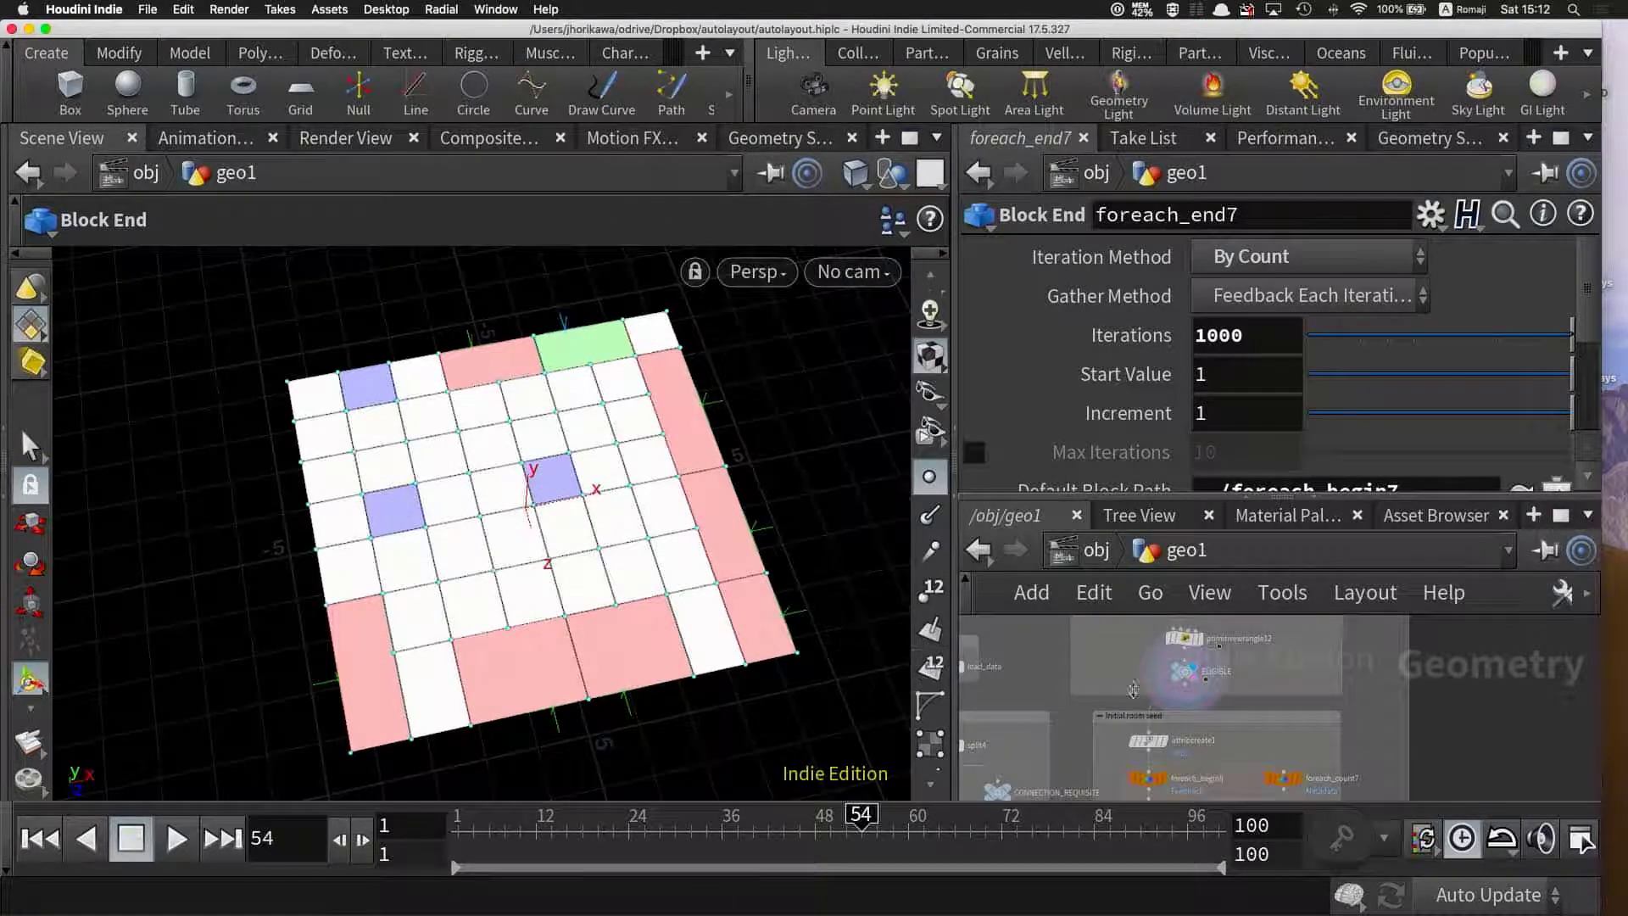
scroll(1098, 656, up, 3)
scroll(1099, 656, down, 2)
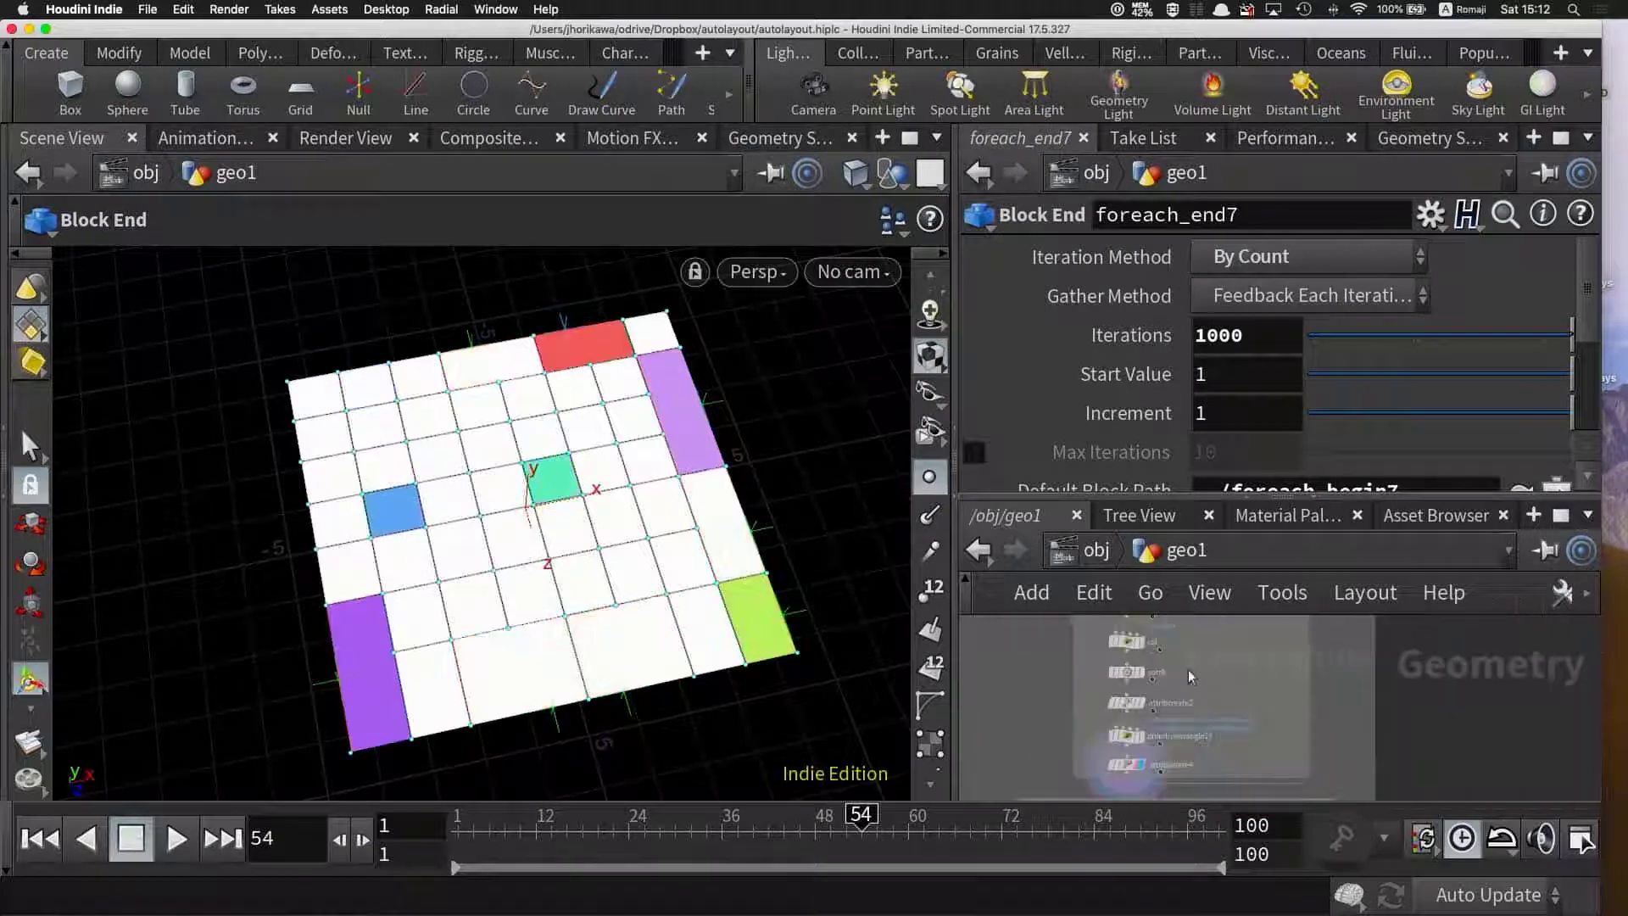
scroll(1187, 670, up, 2)
scroll(1187, 670, down, 2)
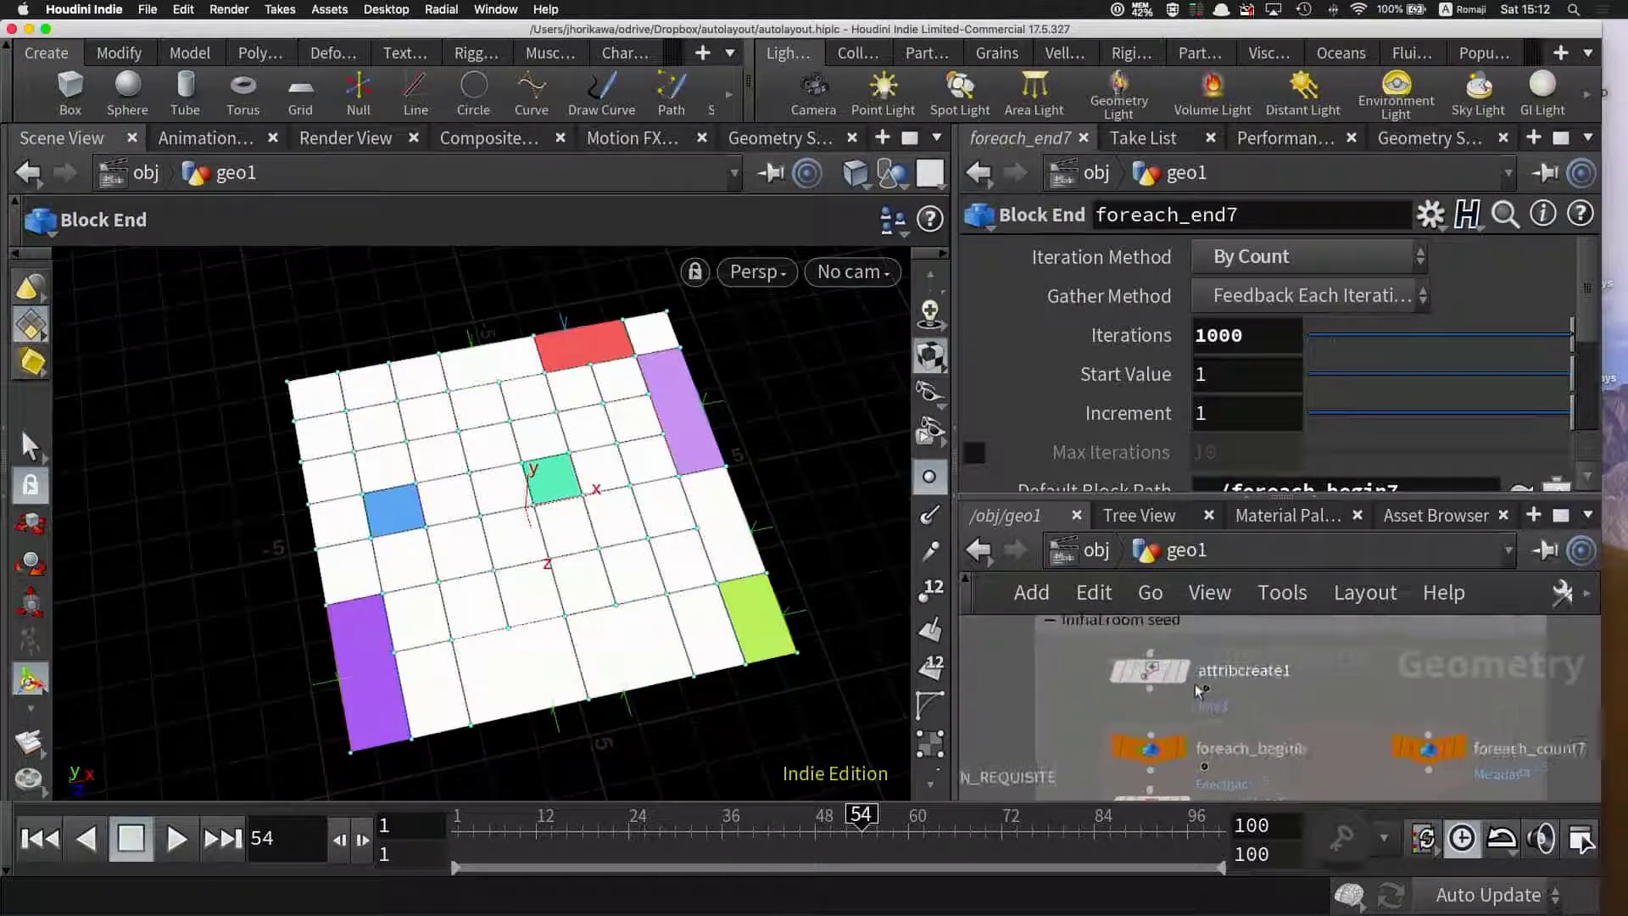
scroll(1170, 678, up, 2)
- Inspect calc_score1, then show attribdelete6's info deleting primitive attributes s sd se sh sk sp ss sw
click(1146, 702)
scroll(1238, 695, down, 2)
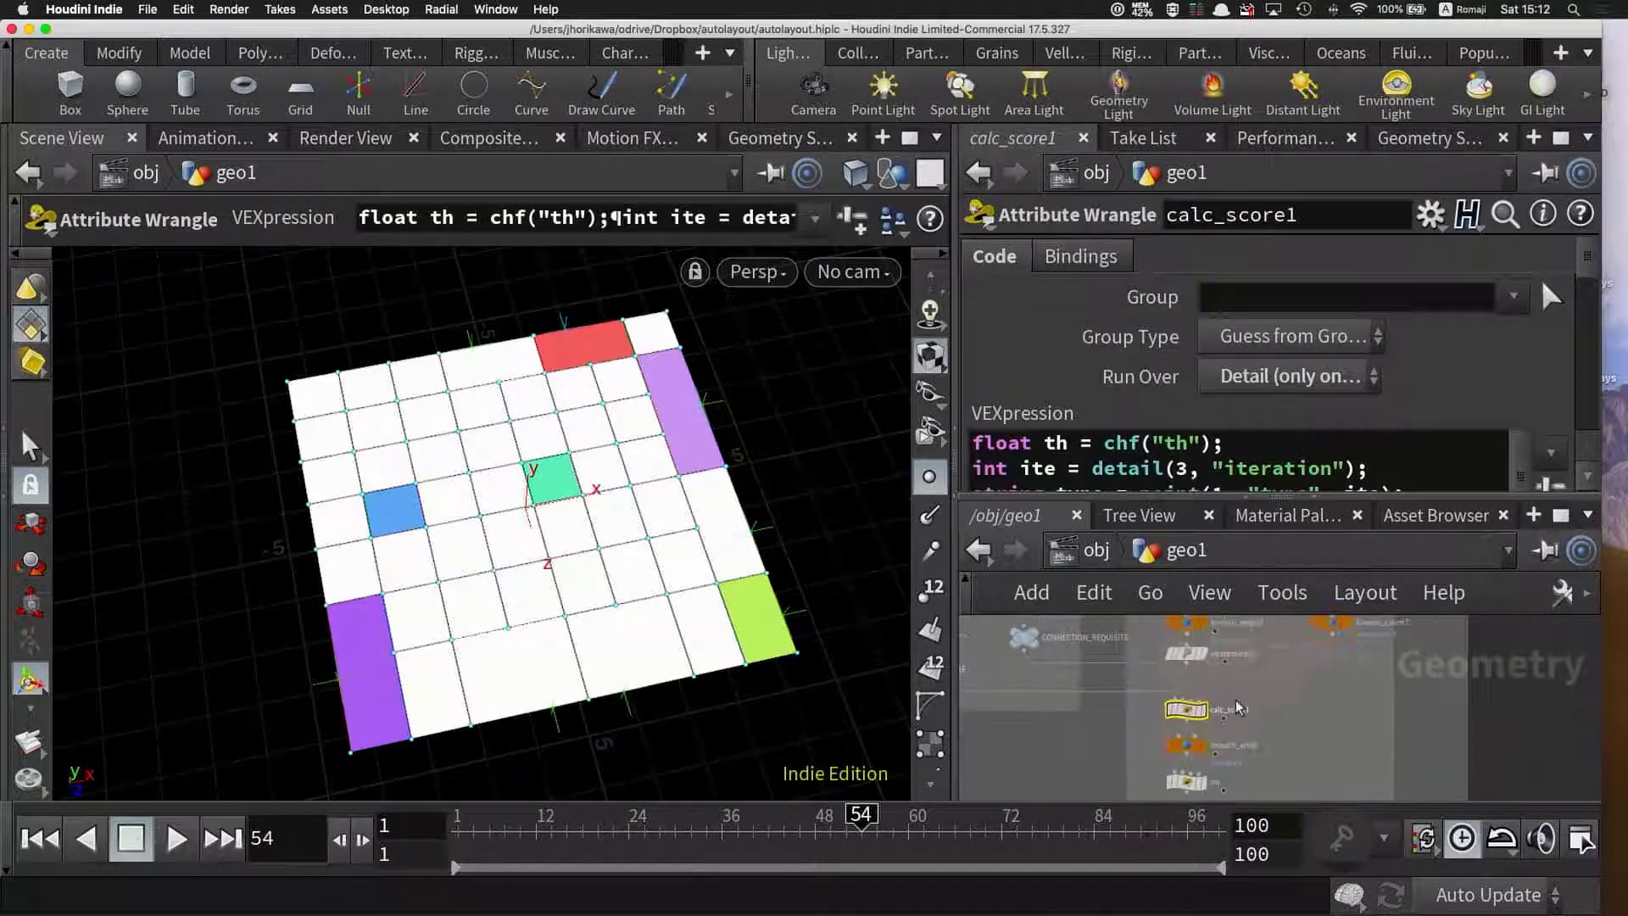
scroll(1243, 719, down, 2)
scroll(1242, 719, up, 2)
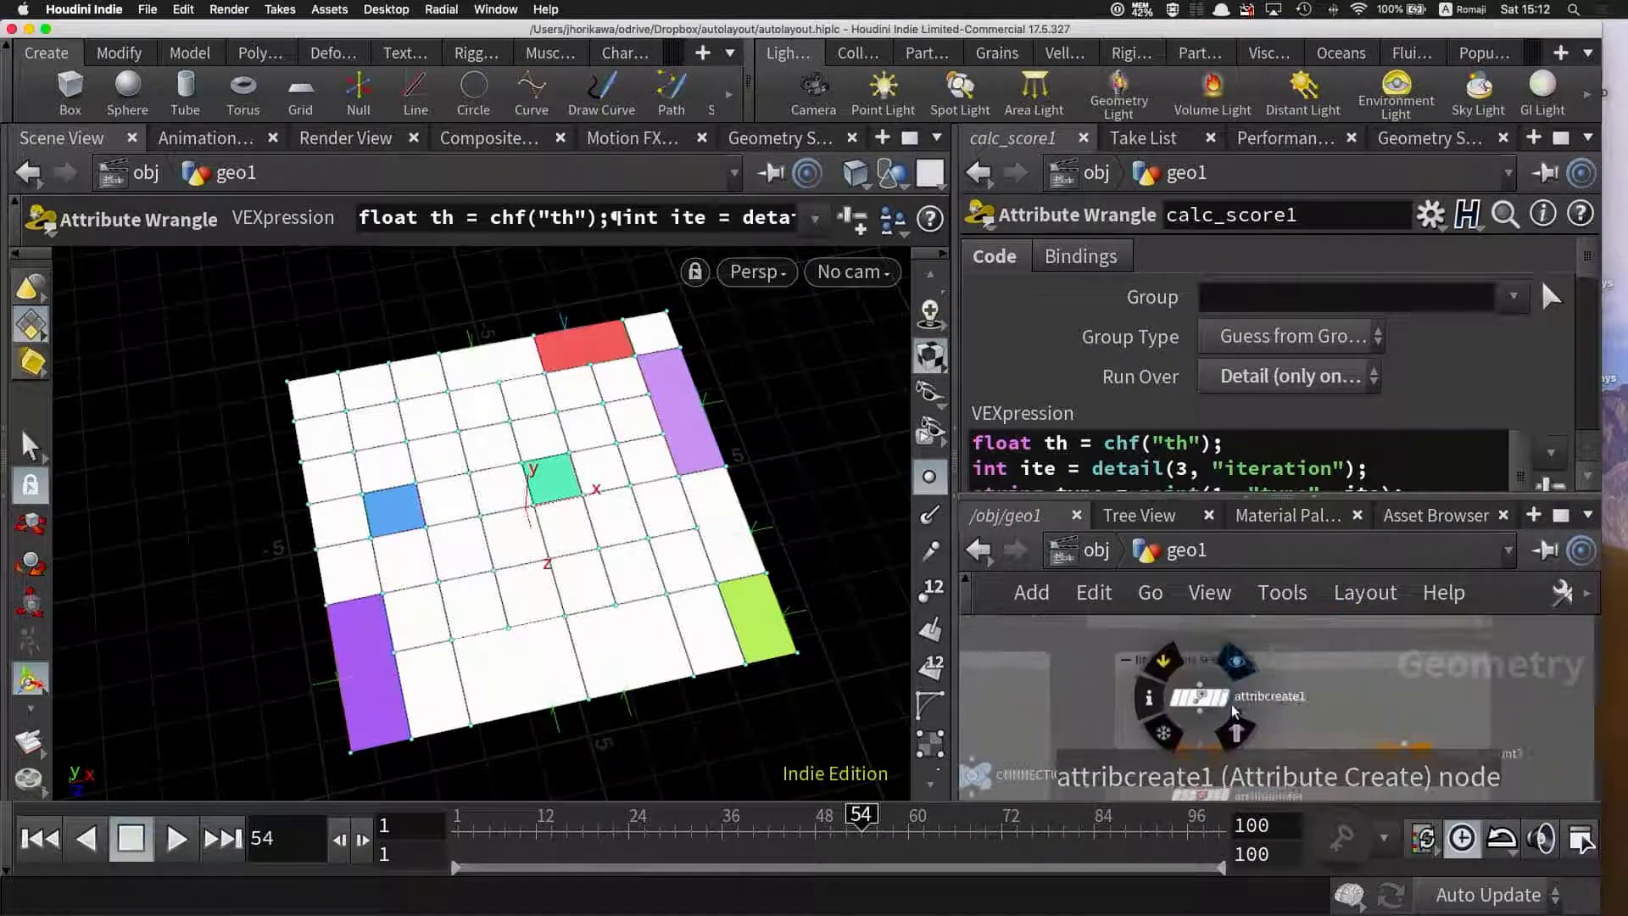
scroll(1264, 719, up, 3)
scroll(1276, 719, down, 3)
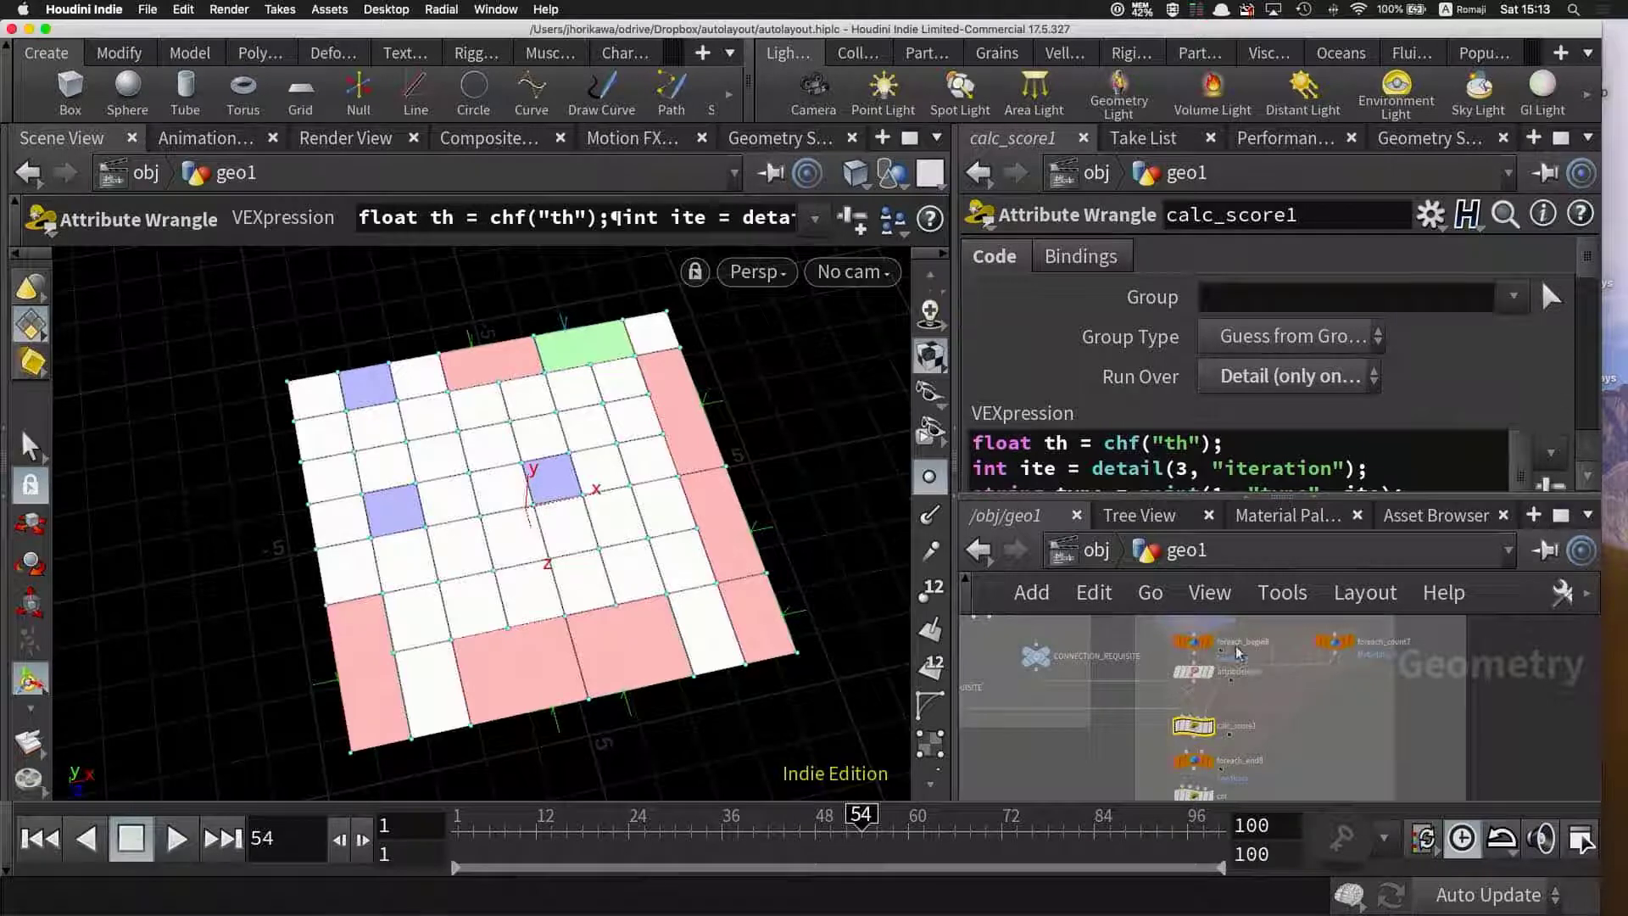
scroll(1196, 727, up, 2)
scroll(1208, 759, down, 3)
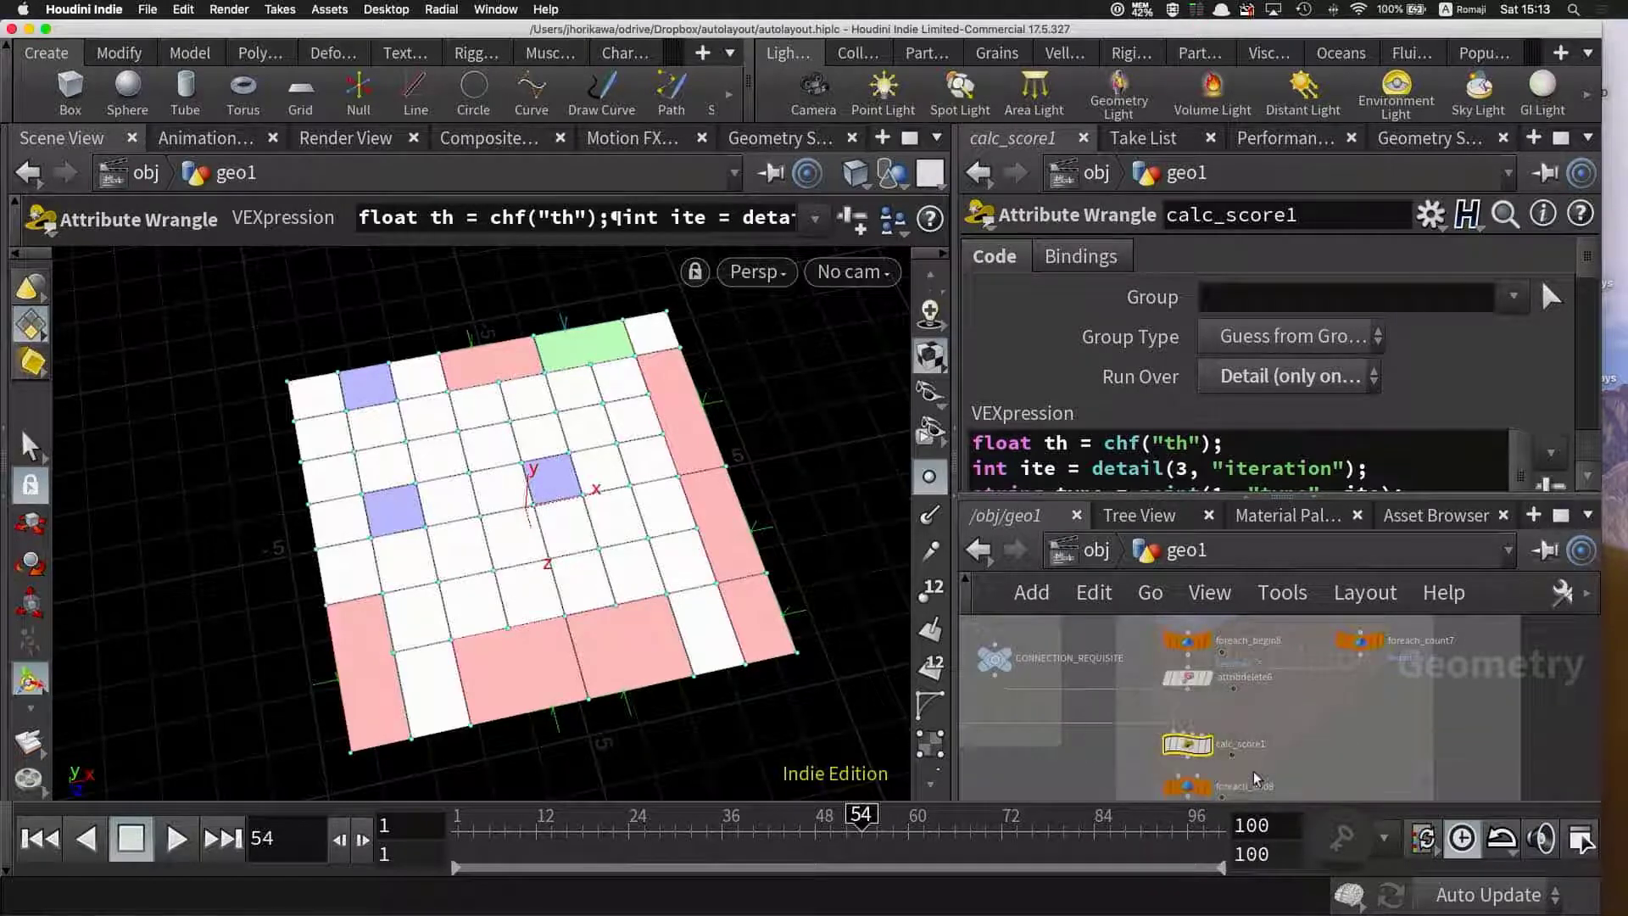
mouse_move(1187, 679)
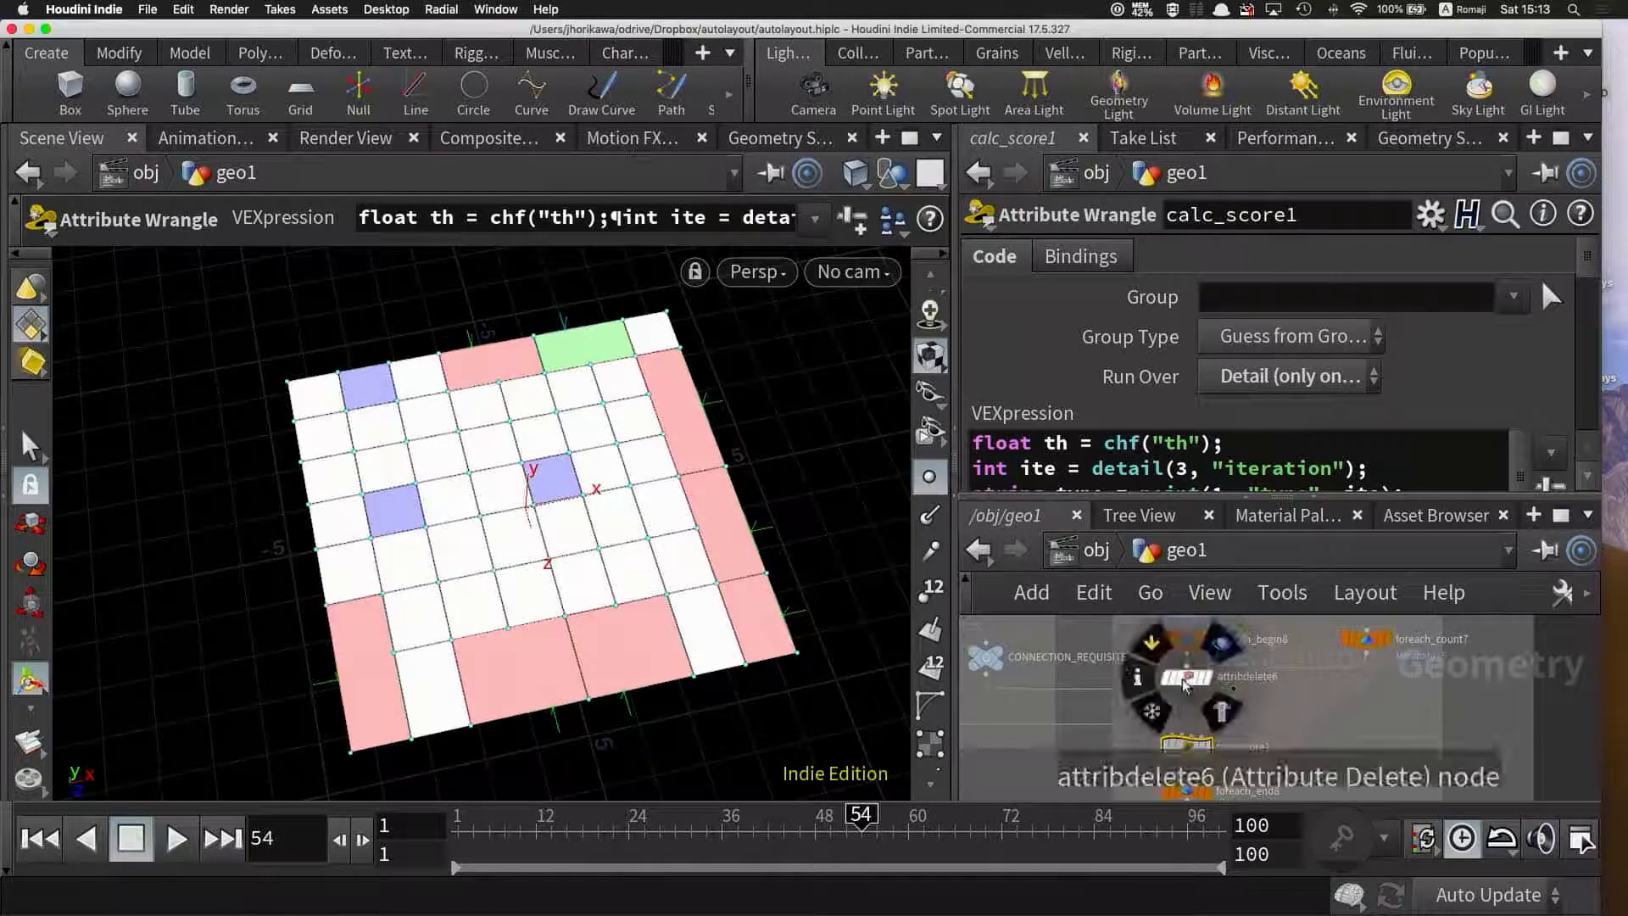
click(1186, 678)
middle_click(1185, 683)
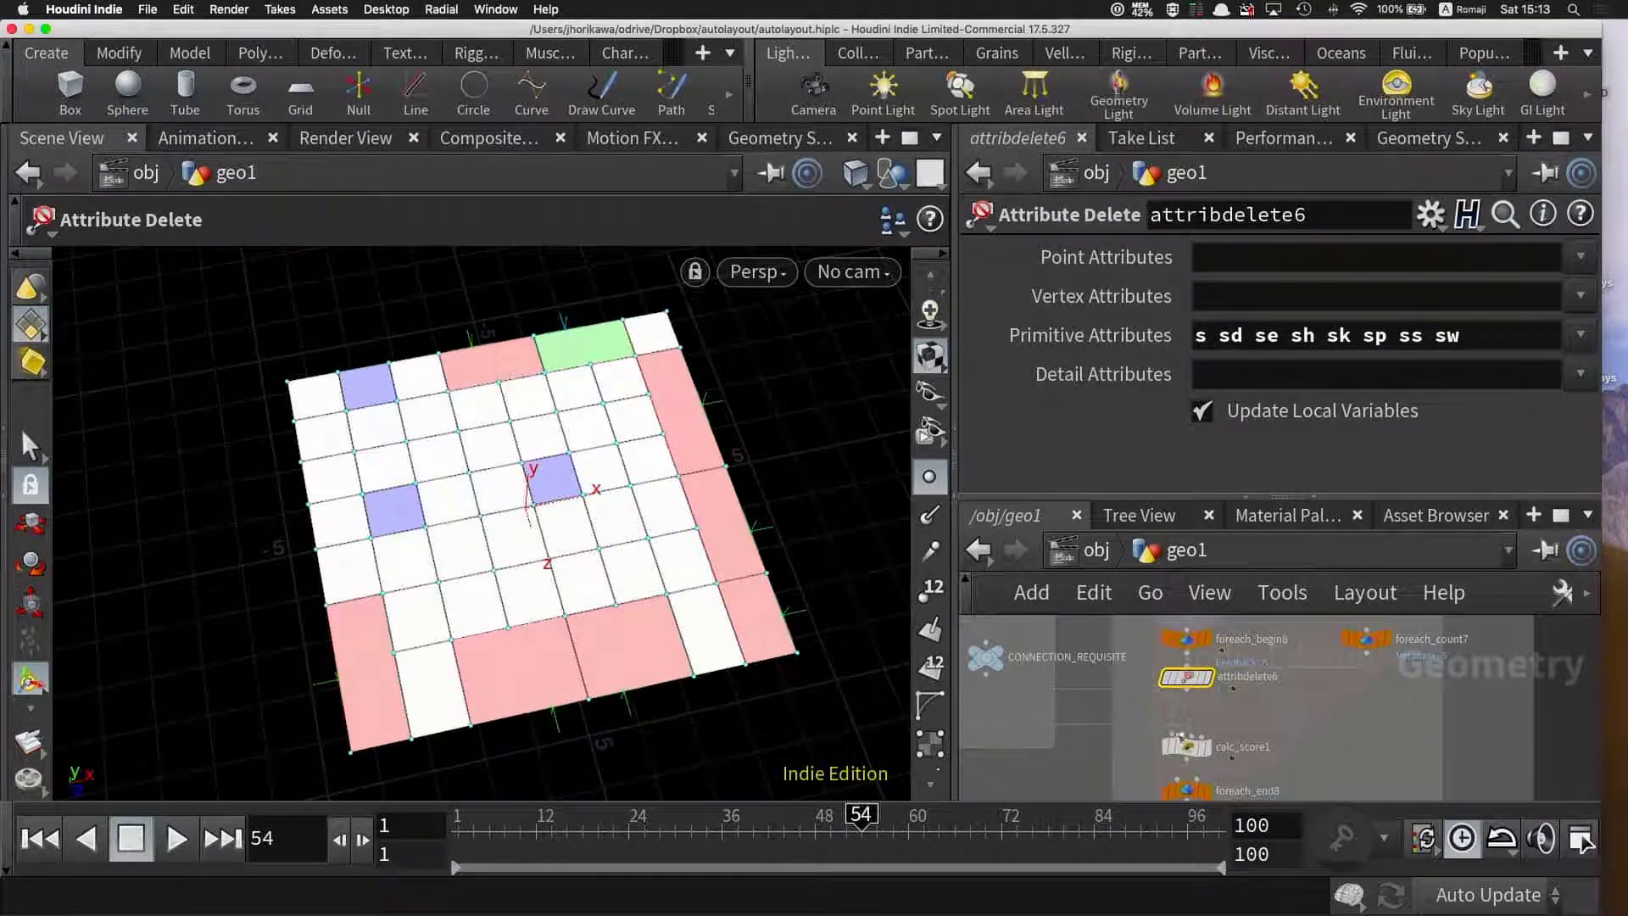
- Display calc_score1's coloured room layout and enlarge its VEXpression code area
middle_drag(1274, 740, 1286, 642)
click(1213, 649)
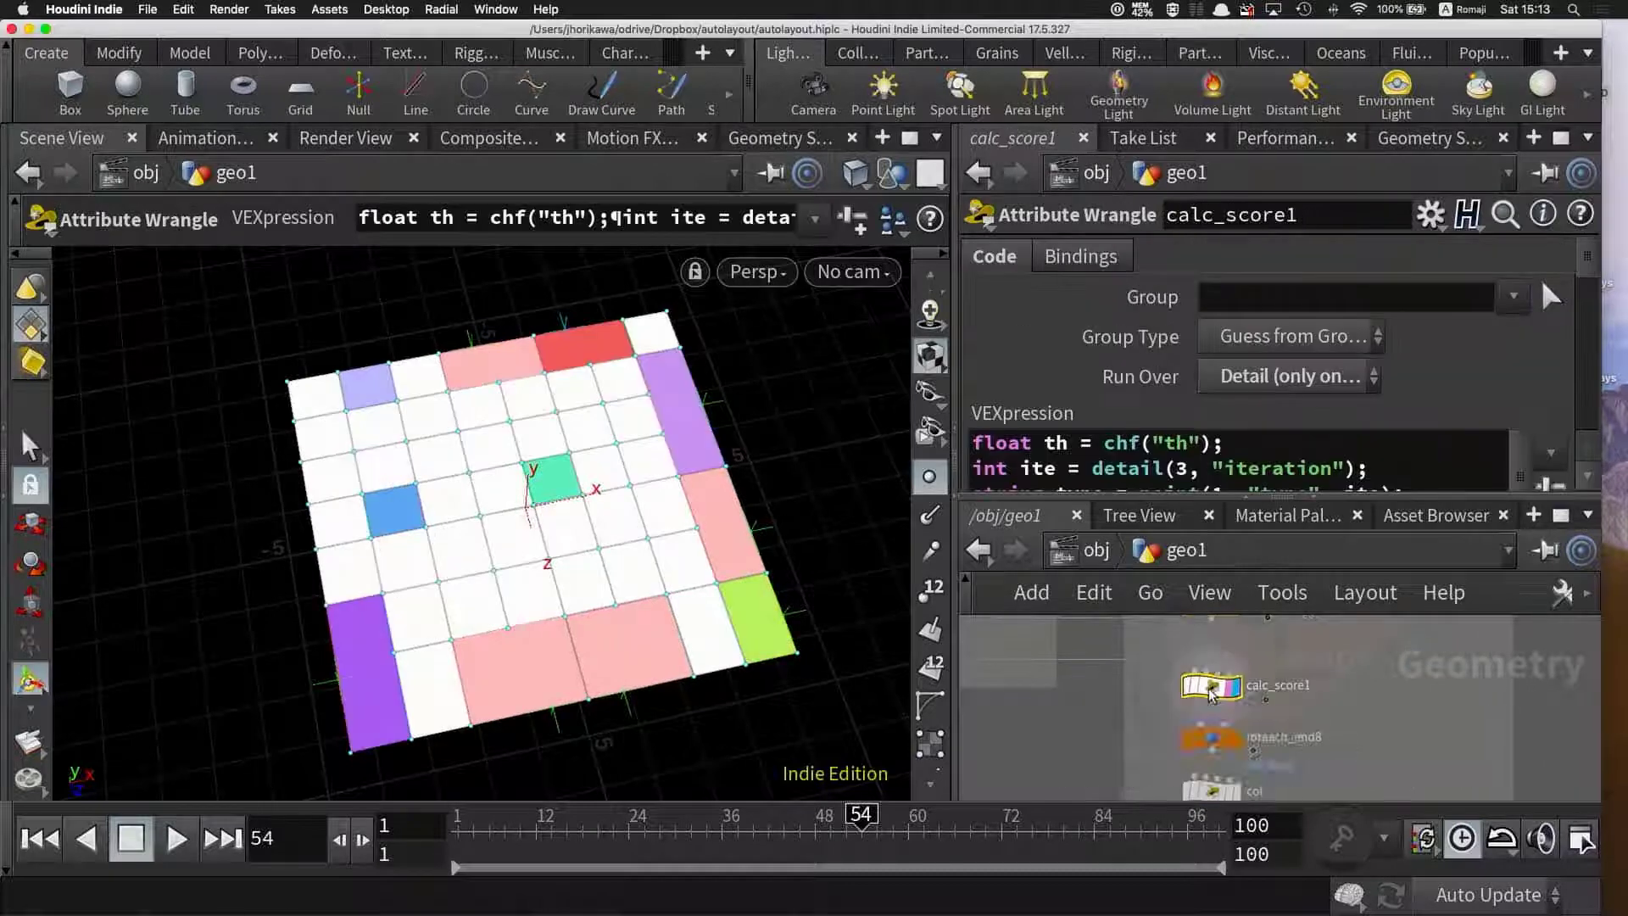
drag(1344, 498, 1343, 541)
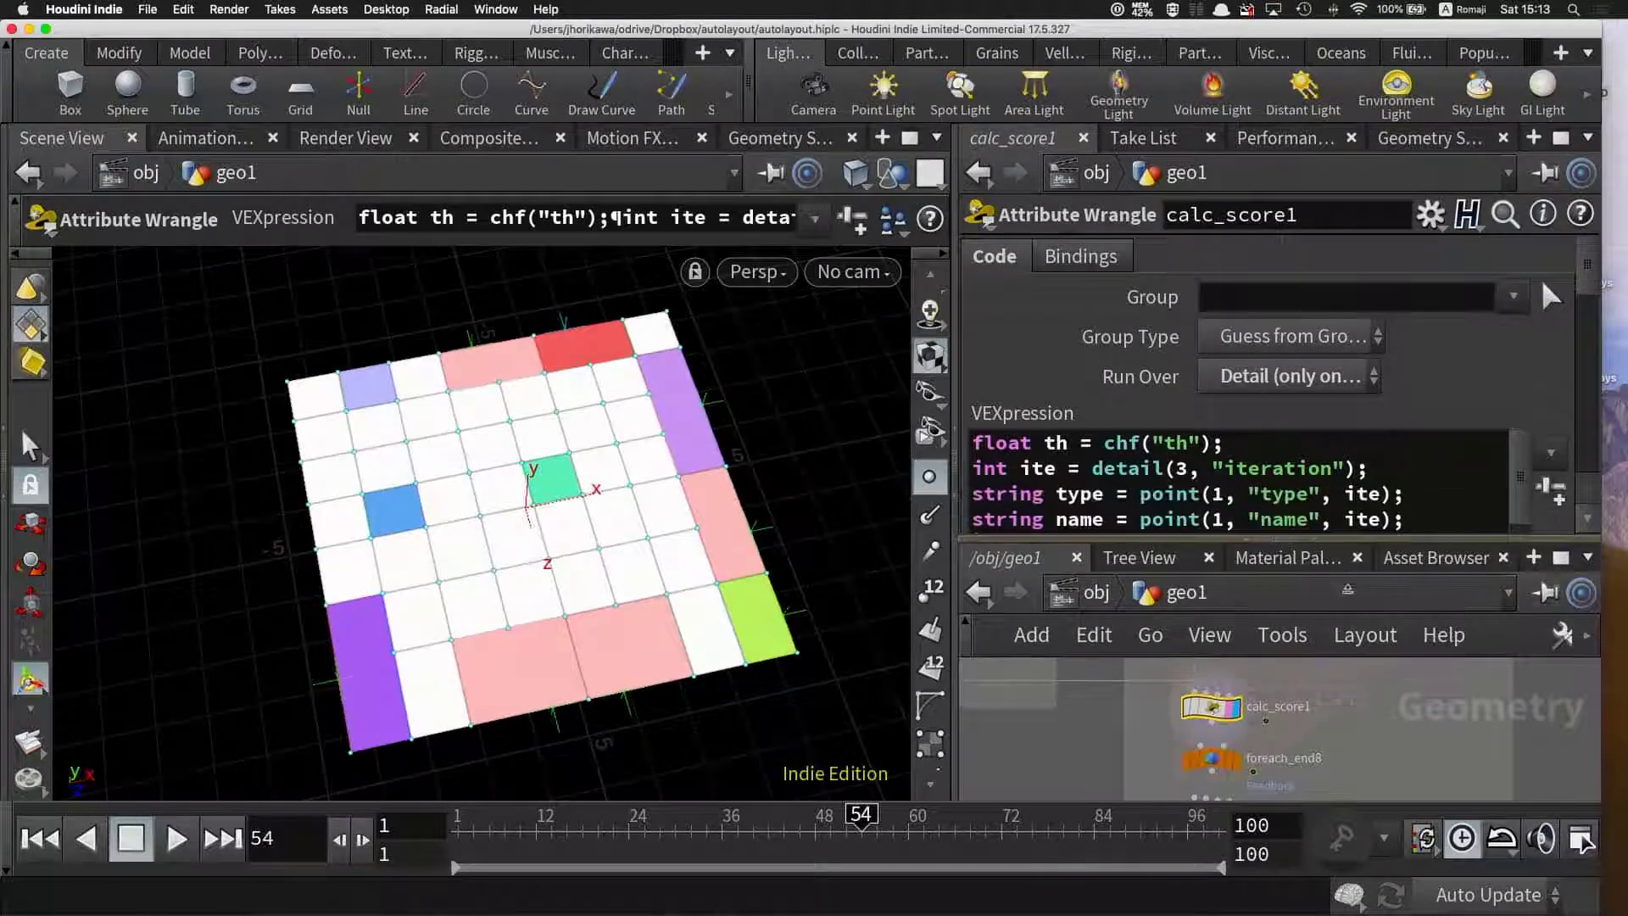
scroll(1347, 494, down, 3)
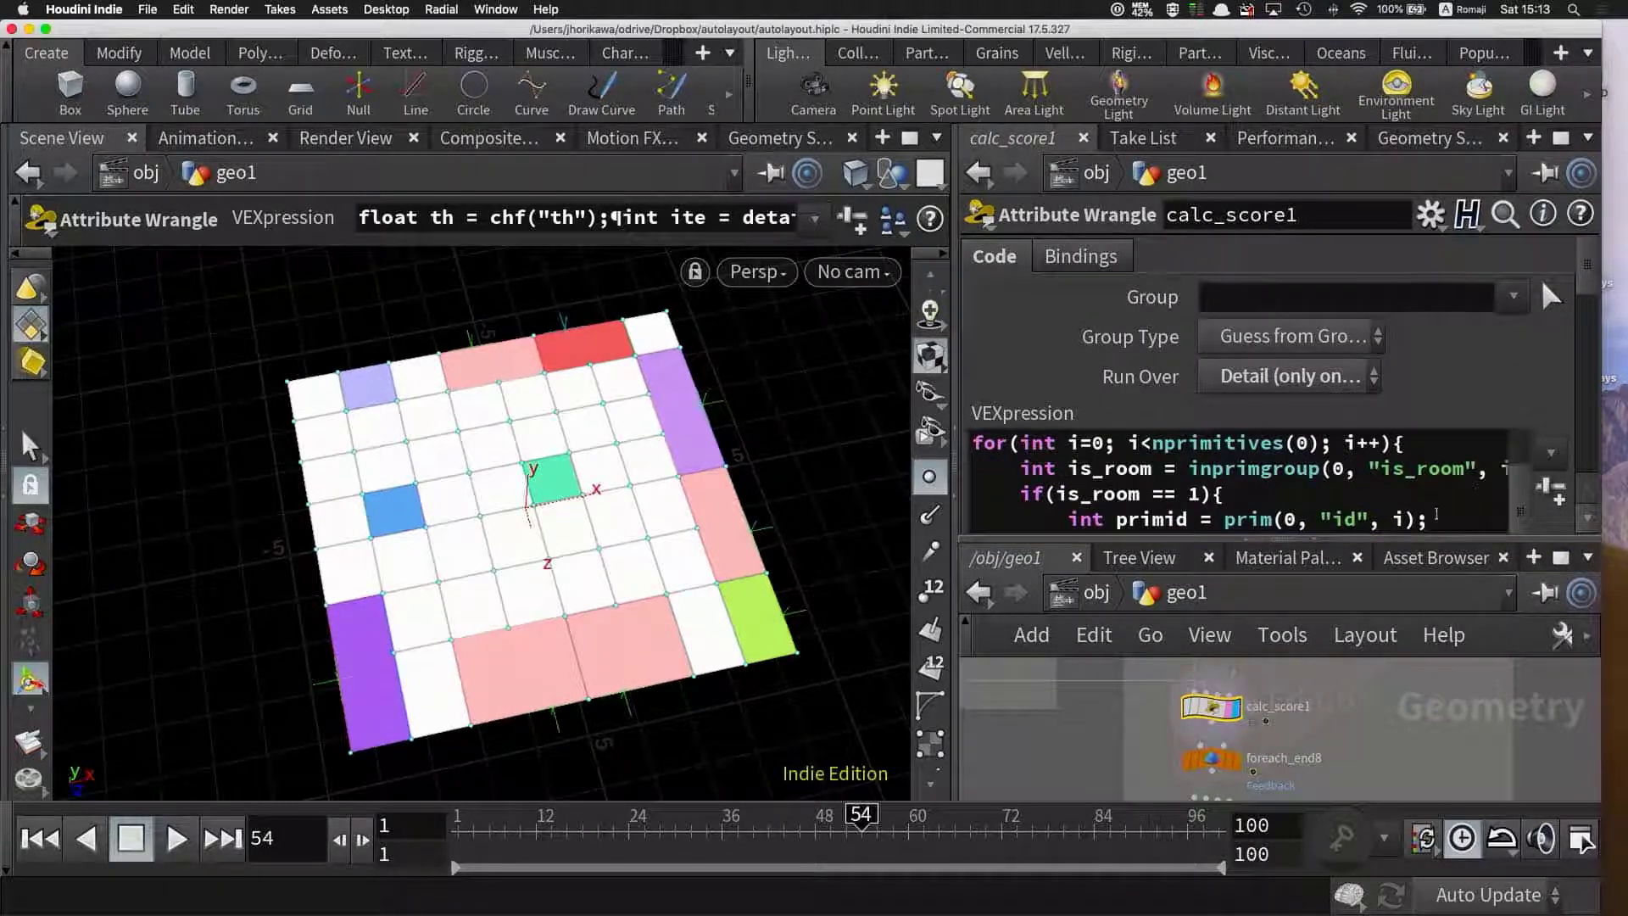
scroll(1438, 512, down, 1)
scroll(1437, 511, down, 5)
scroll(1437, 511, up, 5)
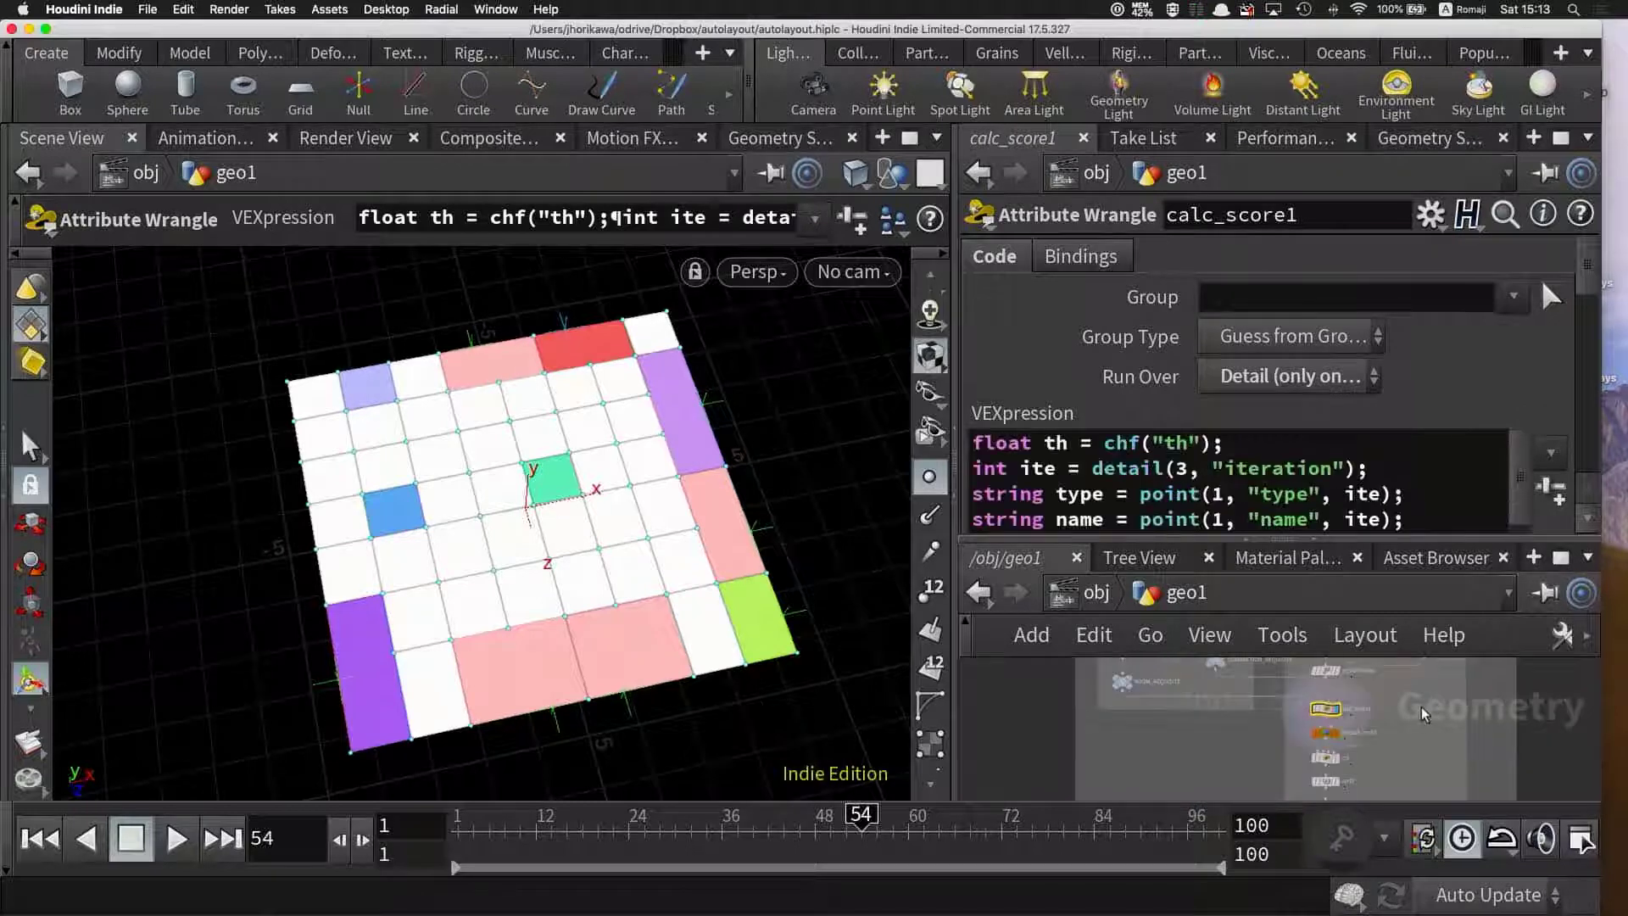
scroll(1313, 740, down, 2)
scroll(1314, 740, up, 3)
scroll(1271, 721, up, 2)
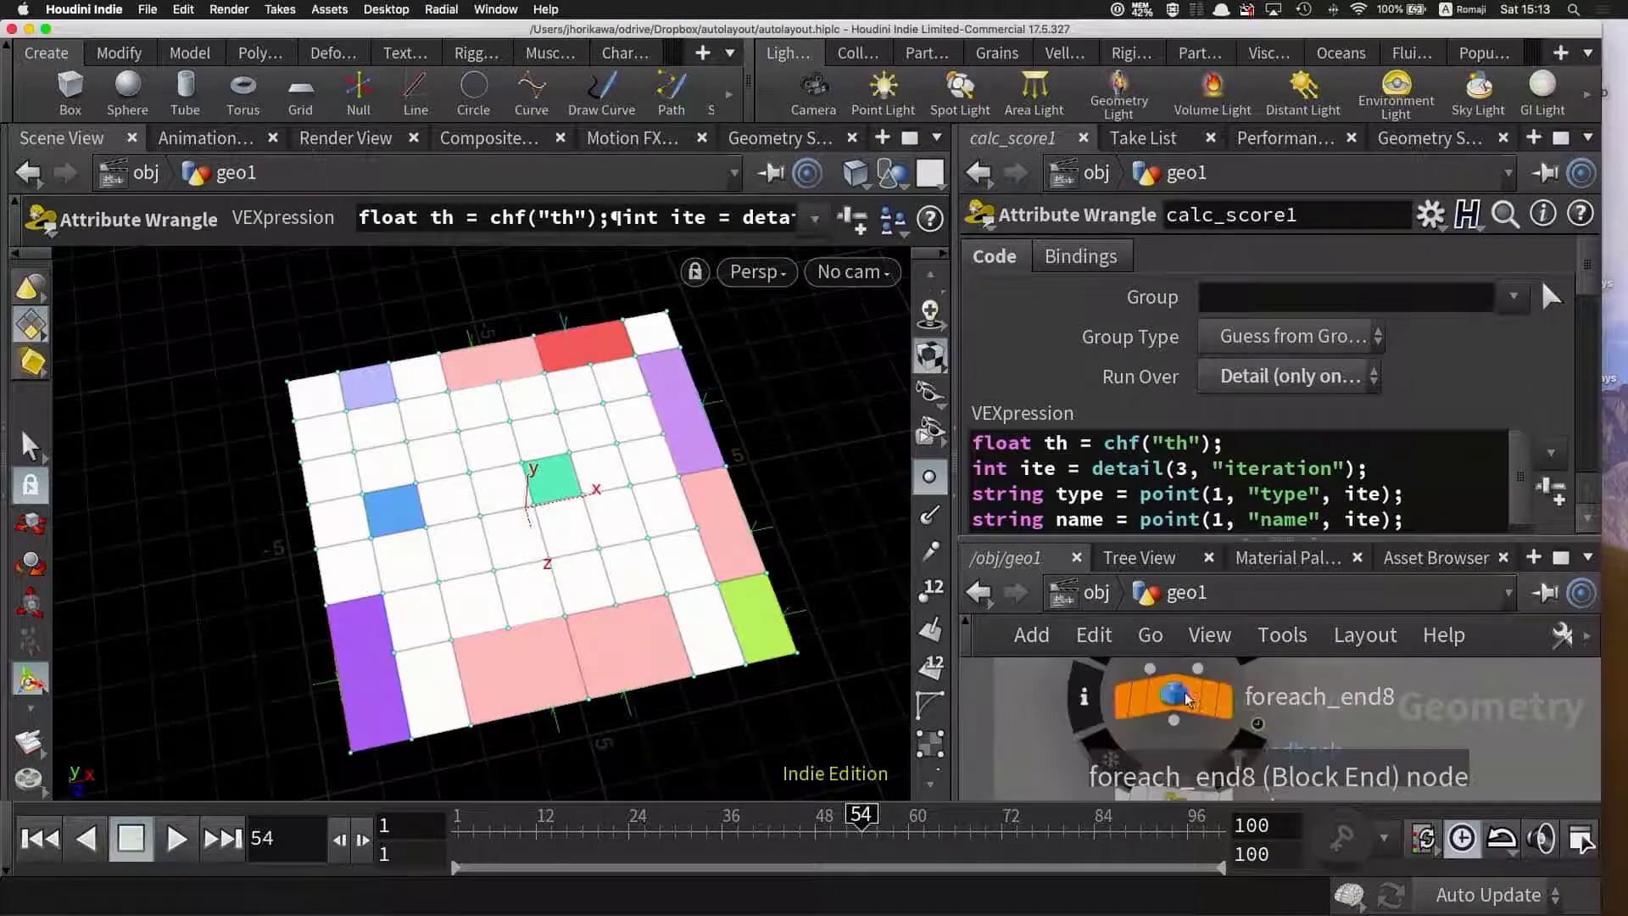
- Show foreach_end8's parameters: iterations npoints("../ROOM_REQUISITE/") with feedback gathering
click(1185, 699)
scroll(1187, 698, down, 3)
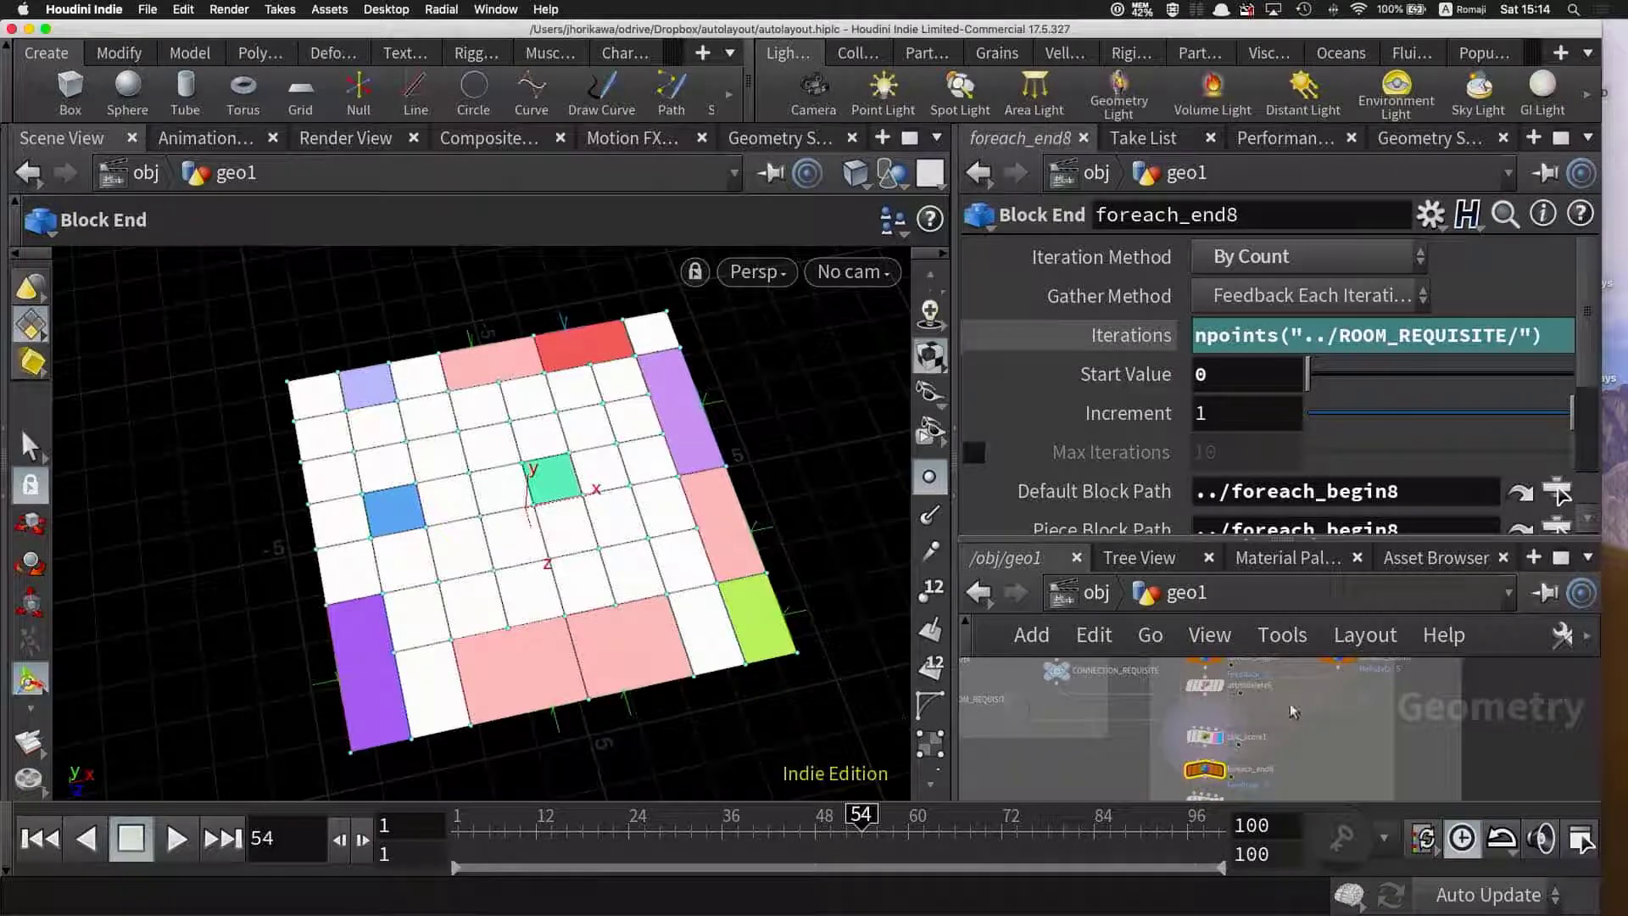
scroll(1294, 713, down, 2)
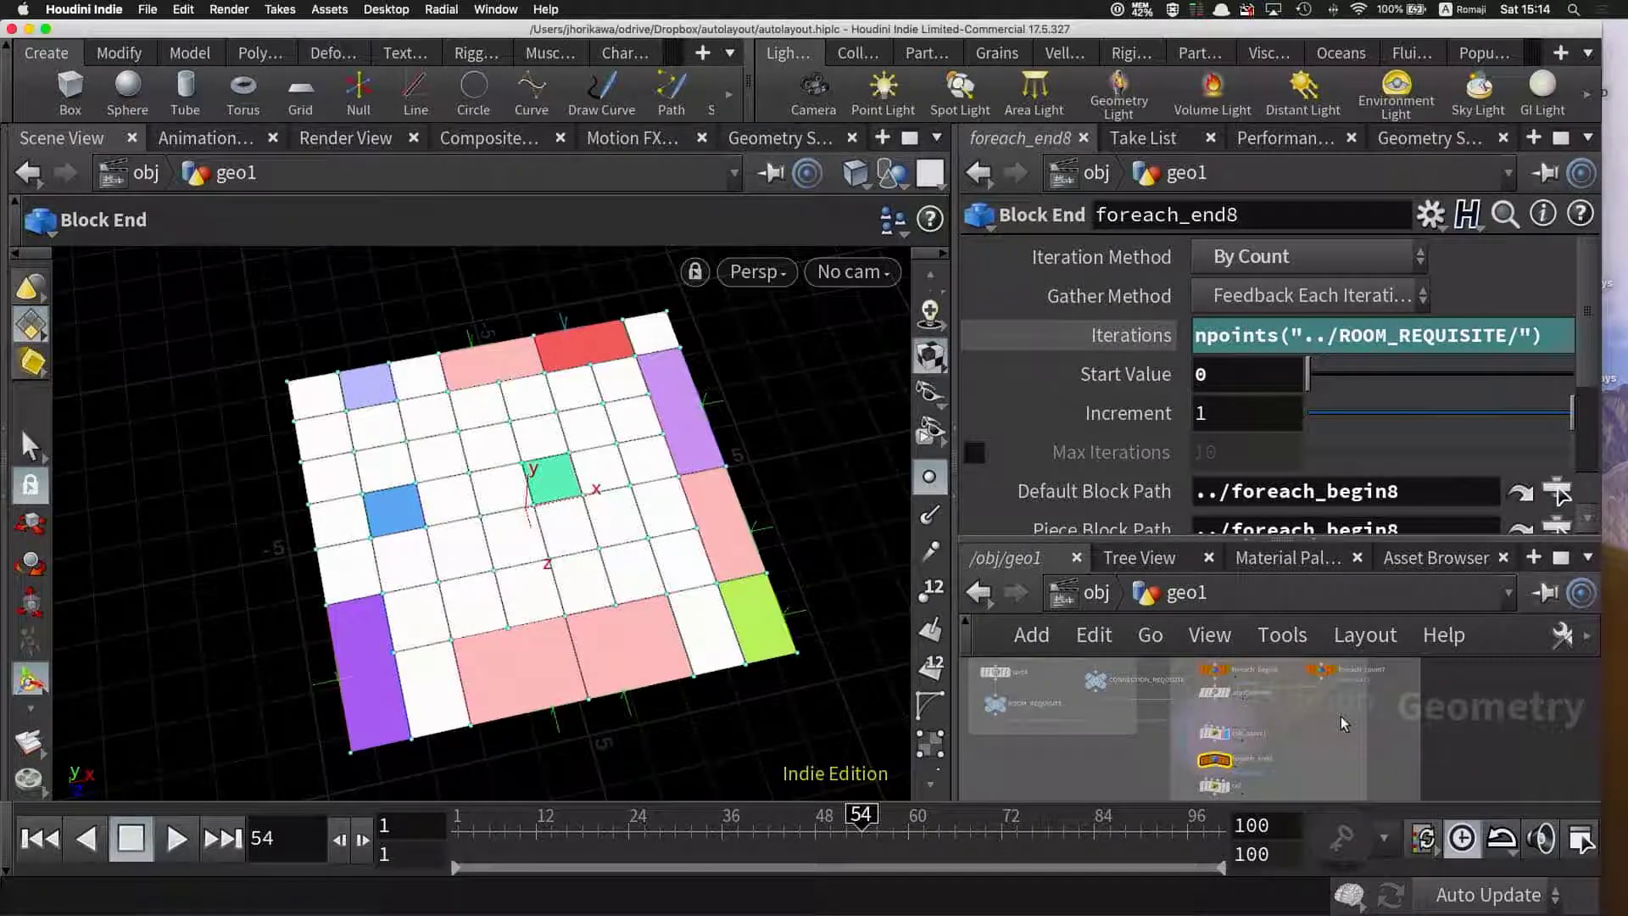
- Bring up autolayout.json in Sublime Text and select the living room entry and its priority
click(992, 887)
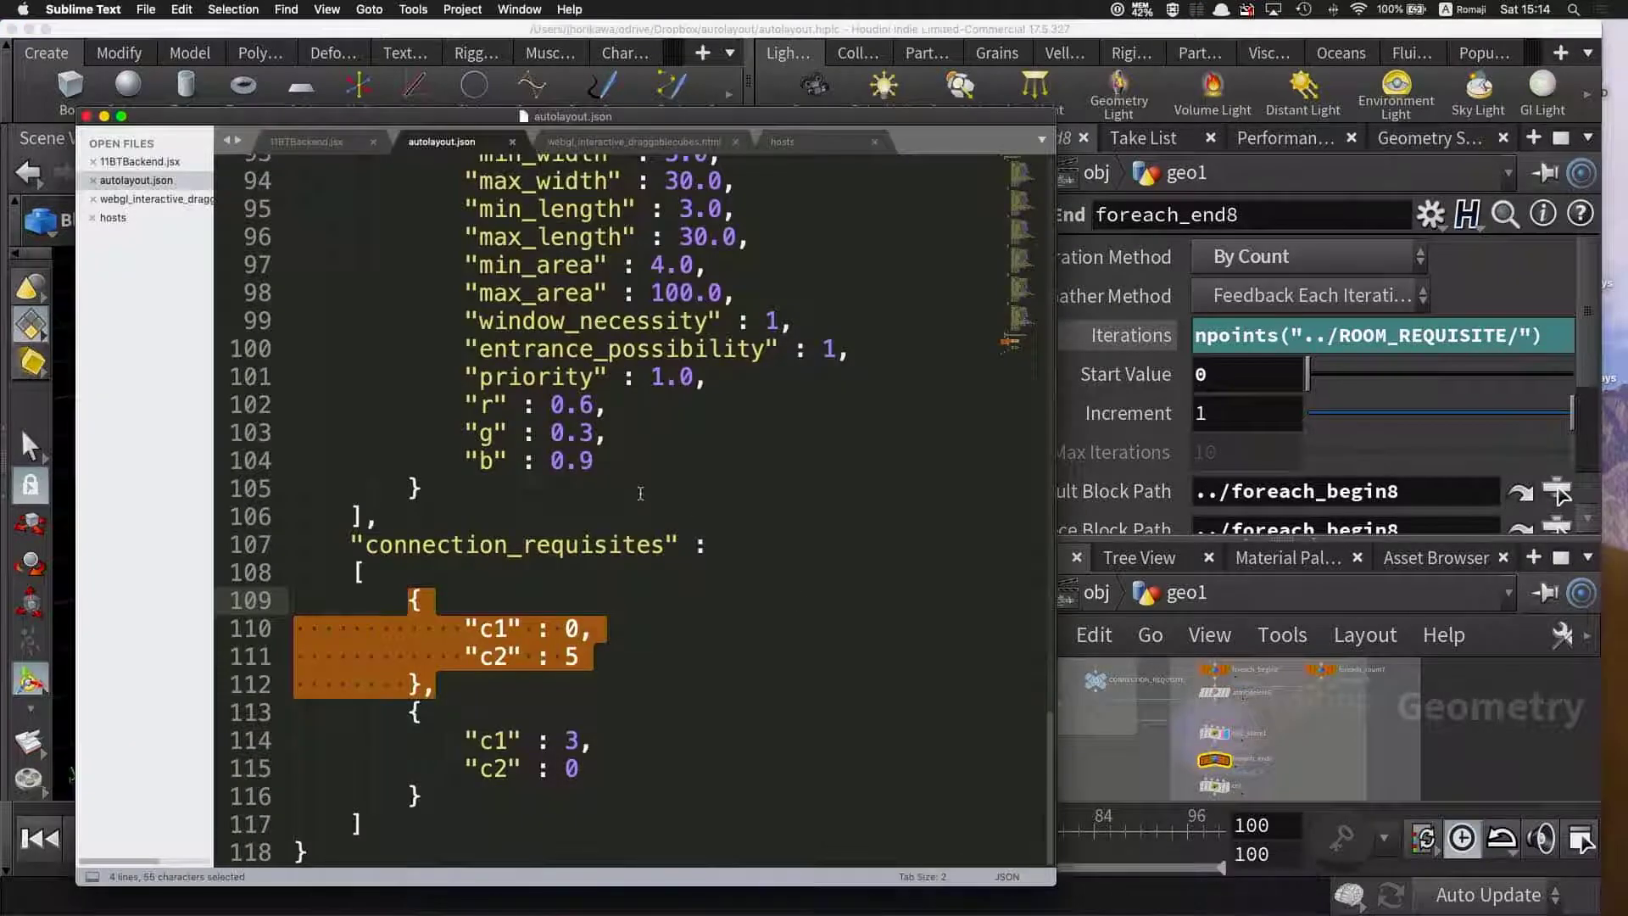
scroll(638, 494, up, 5)
drag(649, 655, 707, 654)
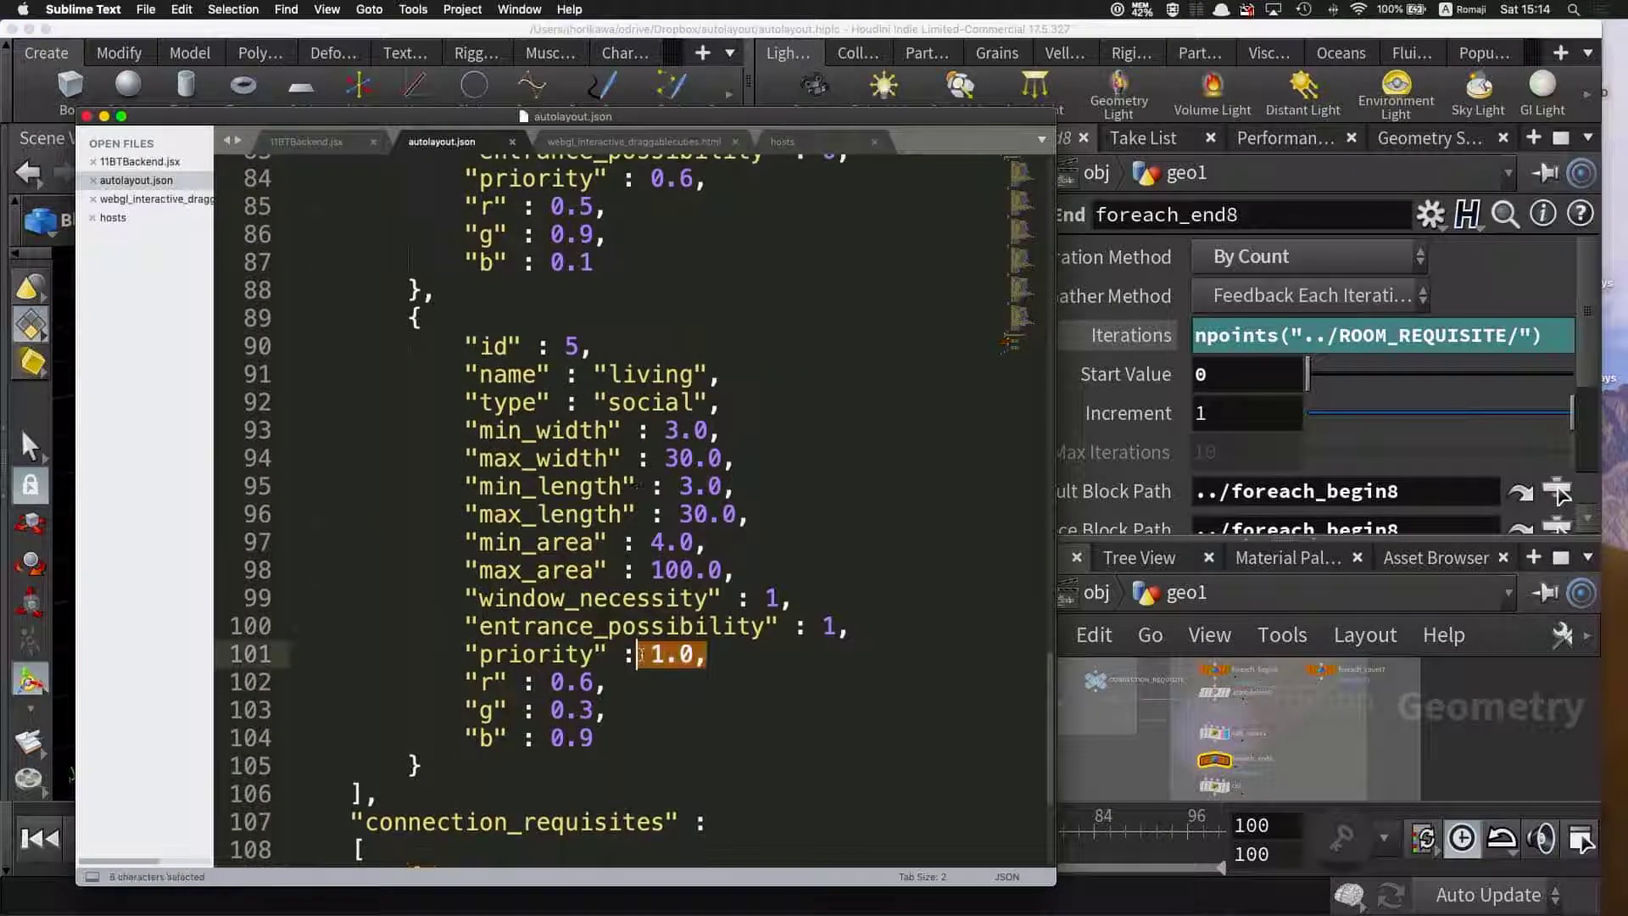
click(653, 657)
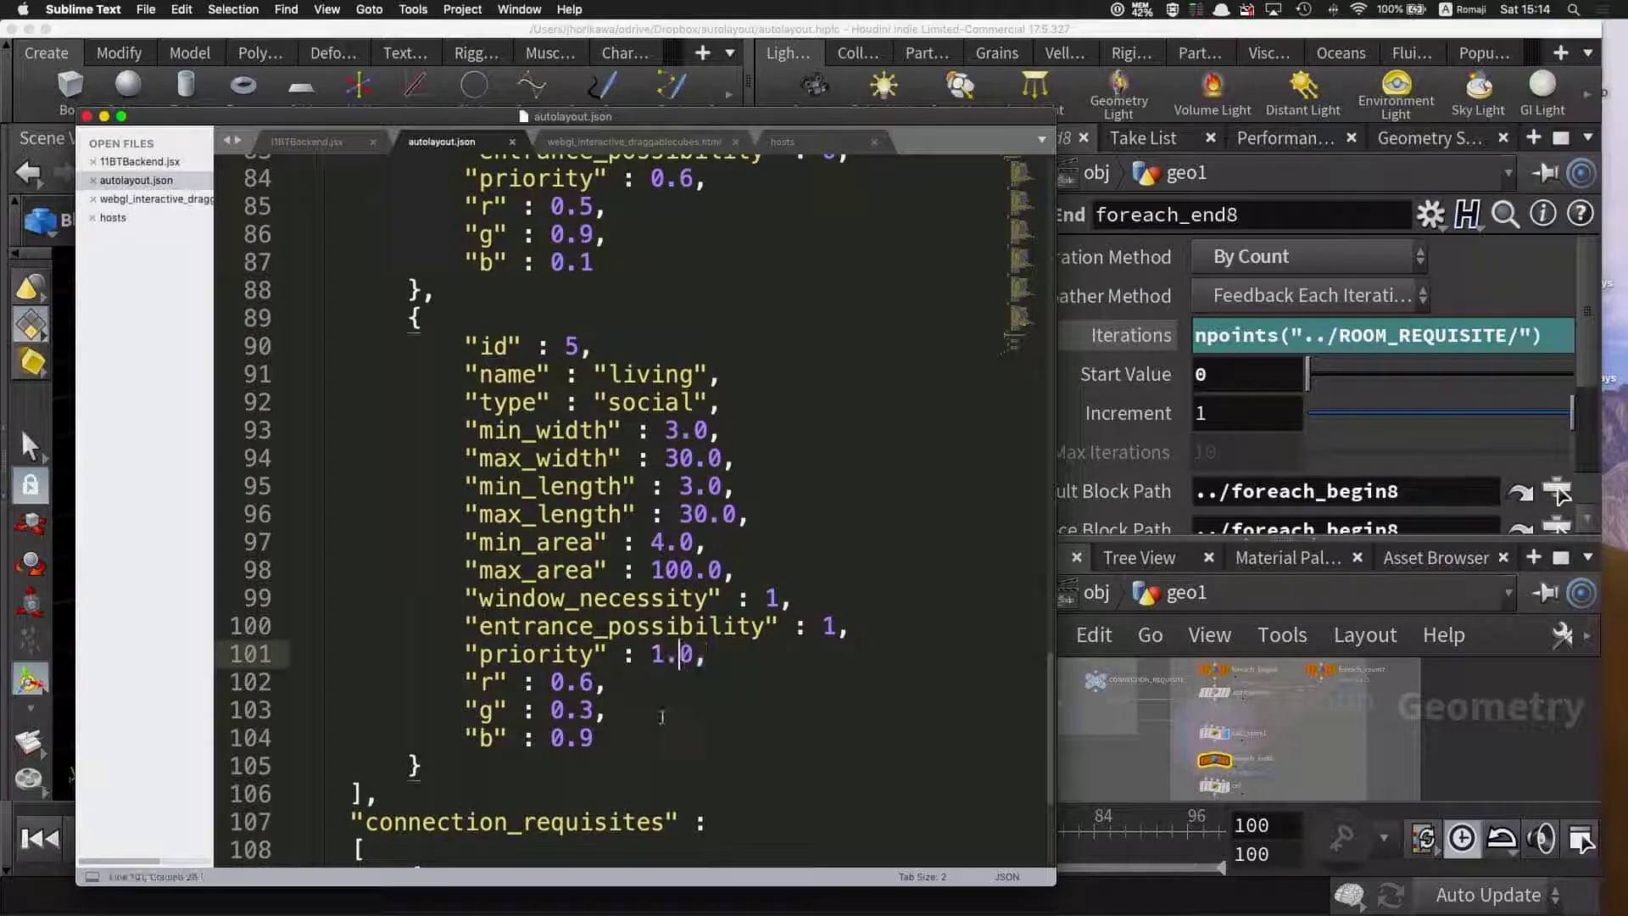
drag(646, 737, 447, 375)
- Scroll through the room definitions and select the room2 entry's properties
scroll(452, 379, up, 10)
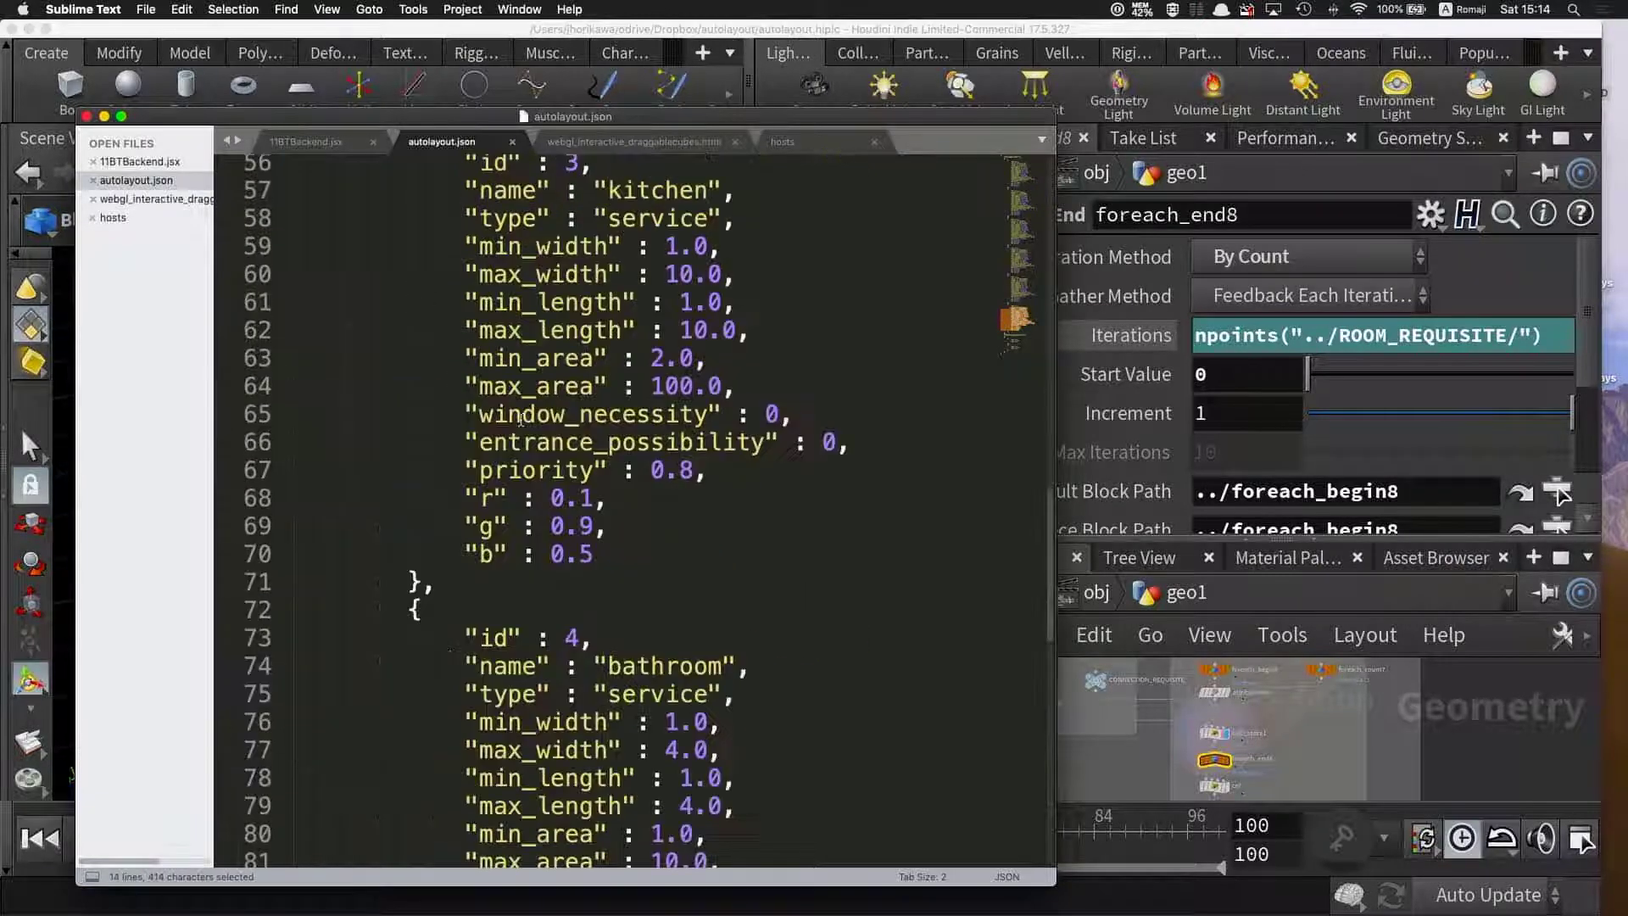
scroll(475, 390, up, 5)
scroll(500, 407, up, 10)
scroll(521, 418, up, 2)
scroll(521, 418, up, 5)
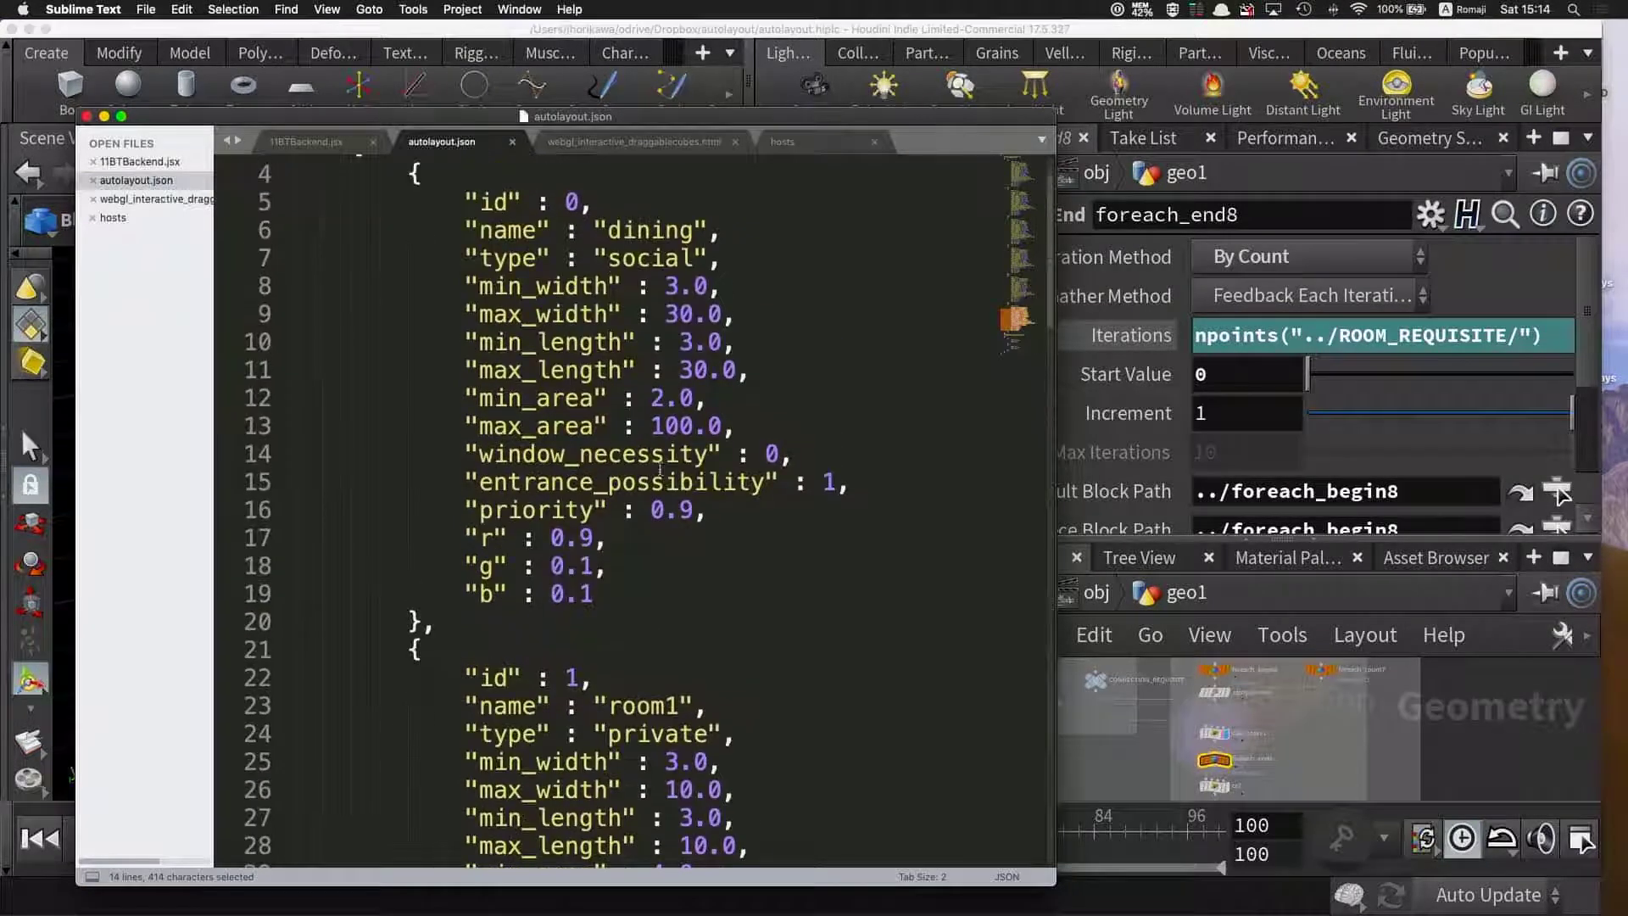
mouse_move(708, 509)
mouse_down()
mouse_move(297, 479)
mouse_move(418, 292)
mouse_up()
key(super+u)
scroll(644, 580, down, 15)
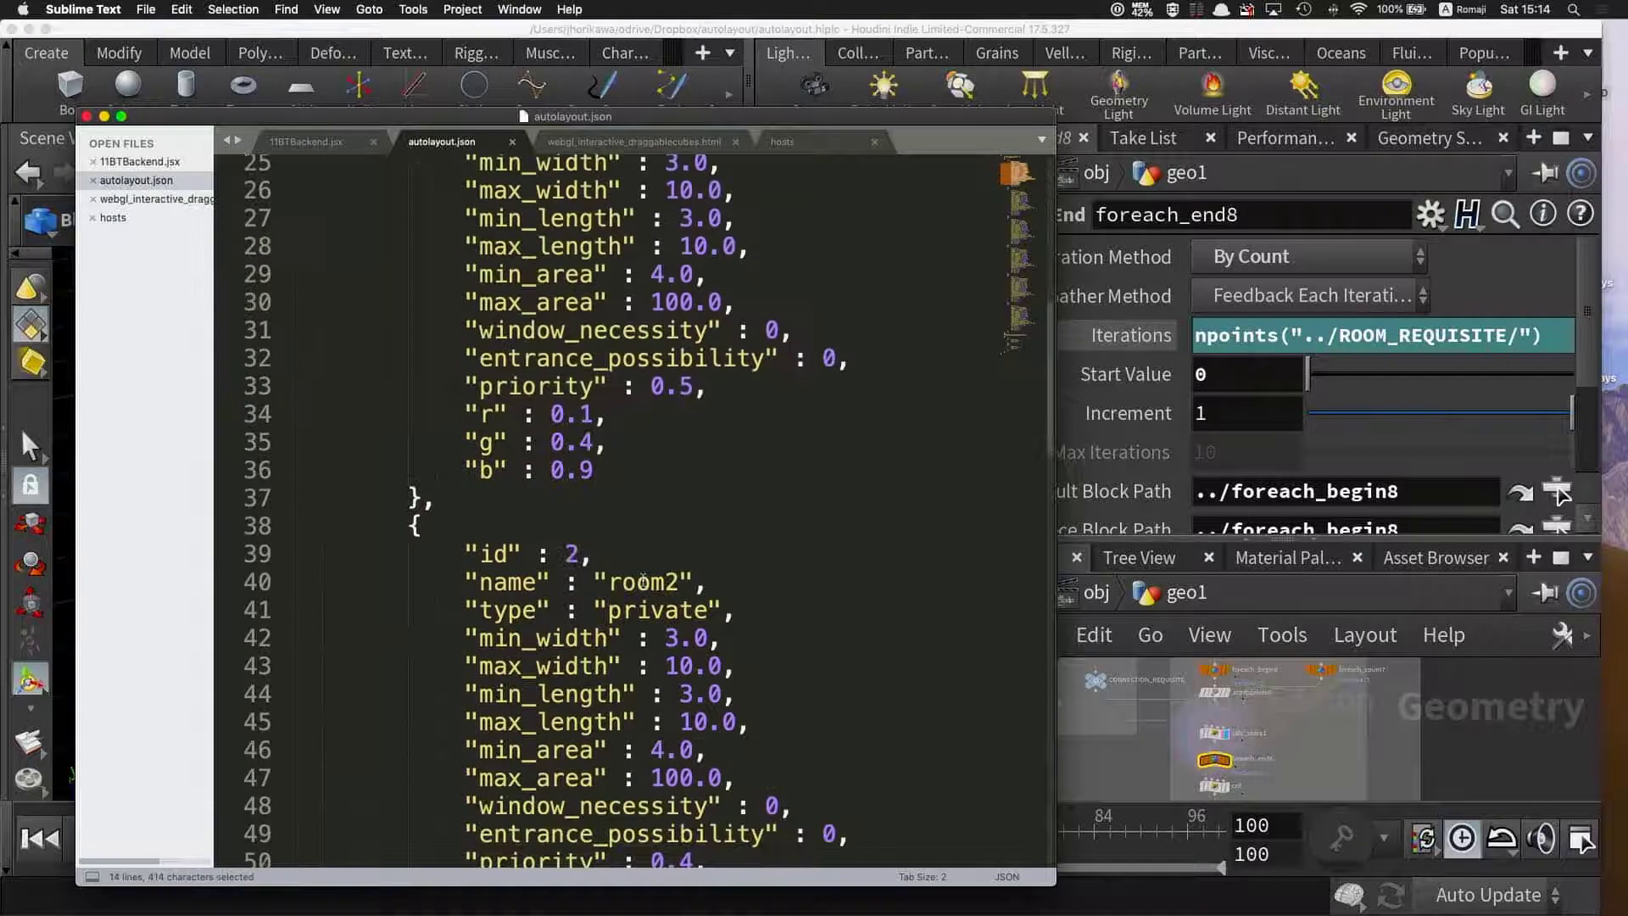
key(super+u)
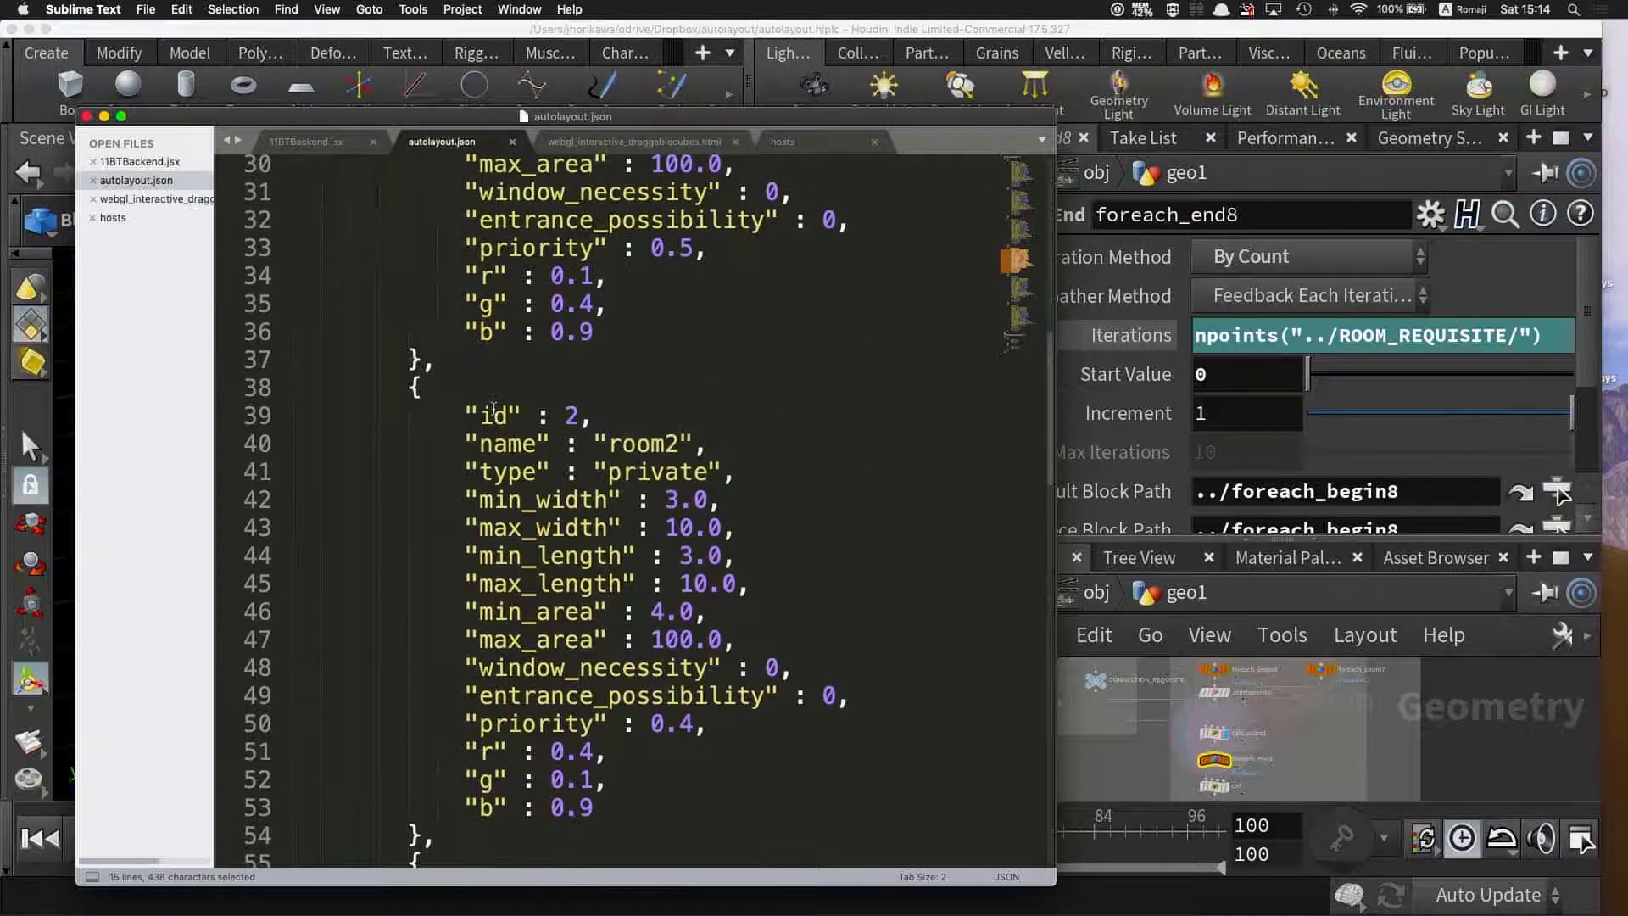
scroll(640, 610, up, 4)
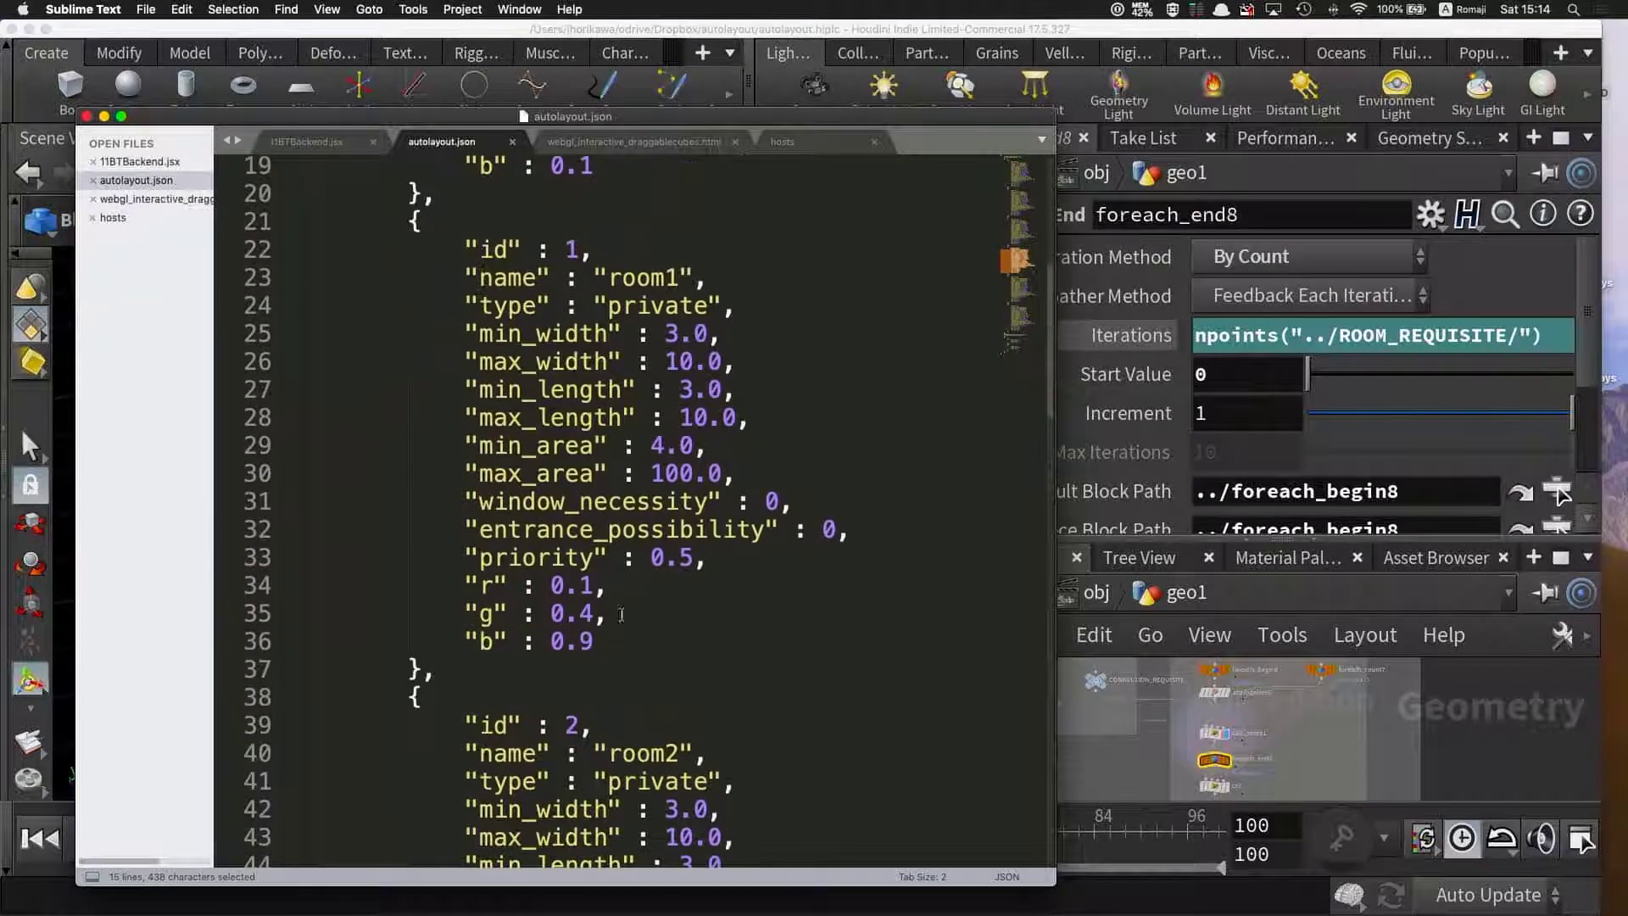
scroll(622, 615, down, 5)
scroll(622, 594, up, 9)
scroll(617, 549, up, 3)
- Back in Houdini, replace calc_score1's VEXpression with the new scoring code
click(1240, 742)
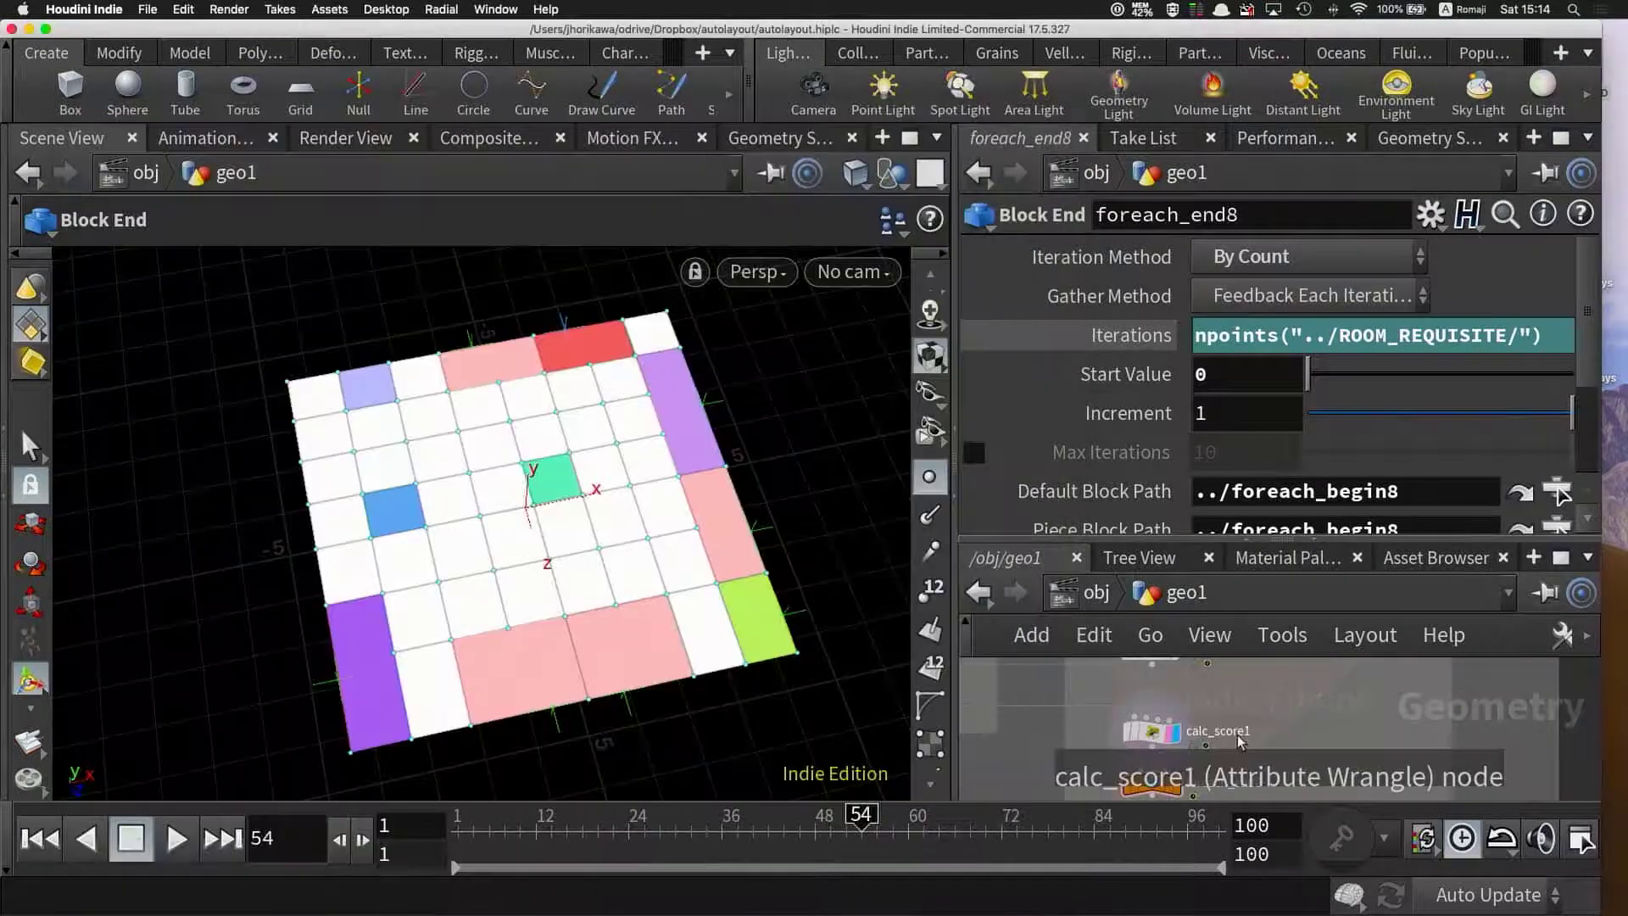
click(1154, 731)
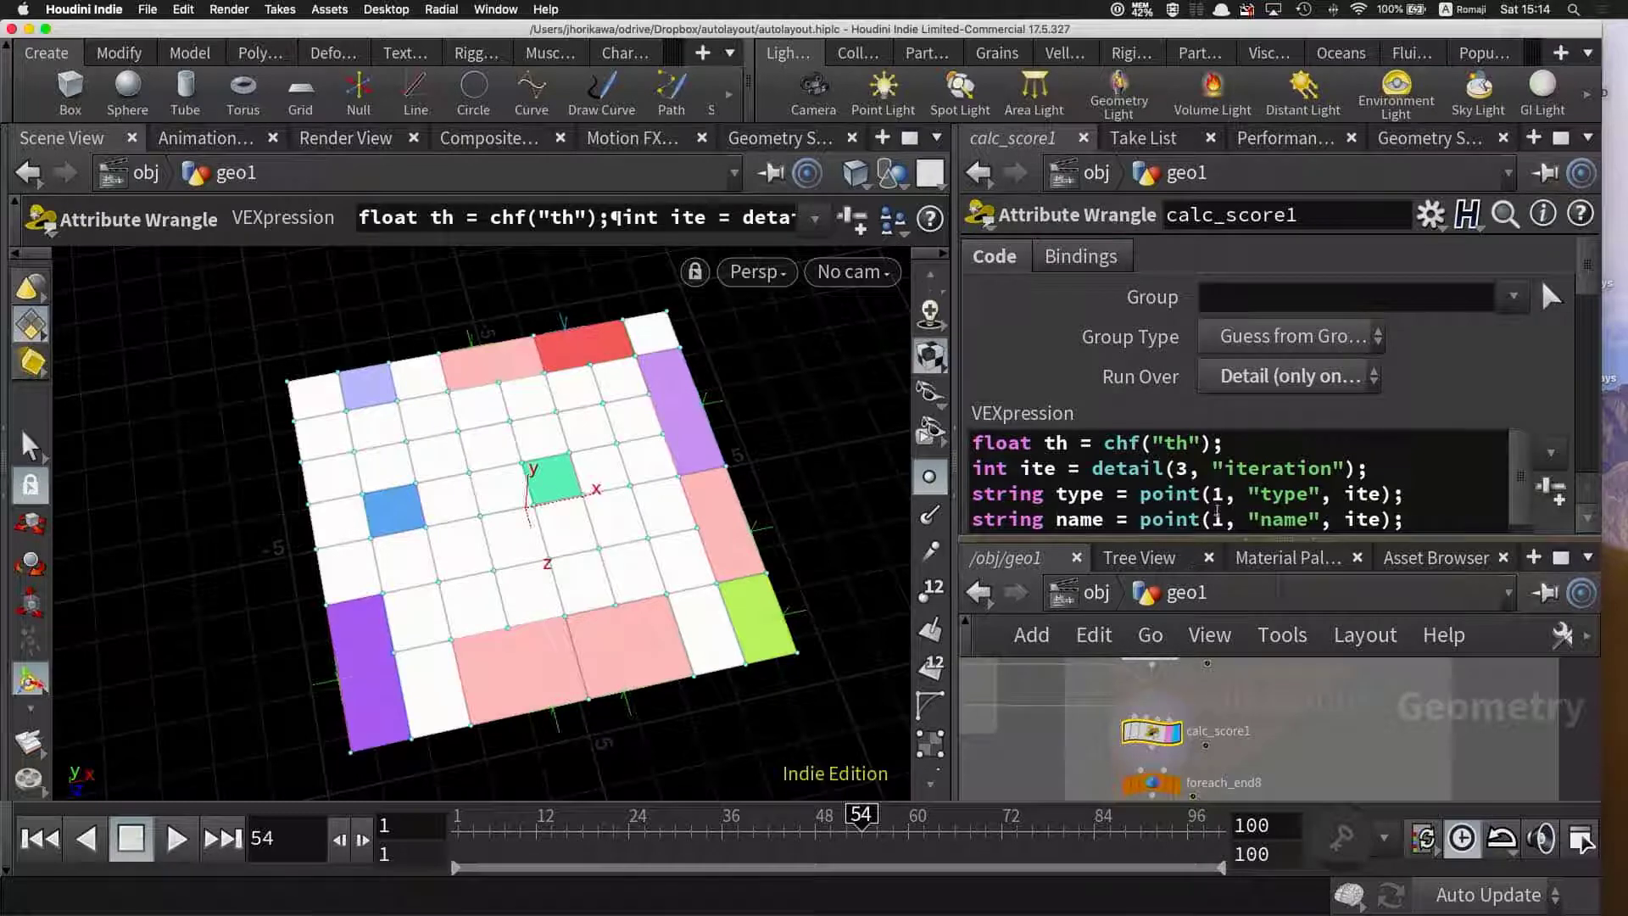
click(1350, 480)
key(super+a)
key(super+v)
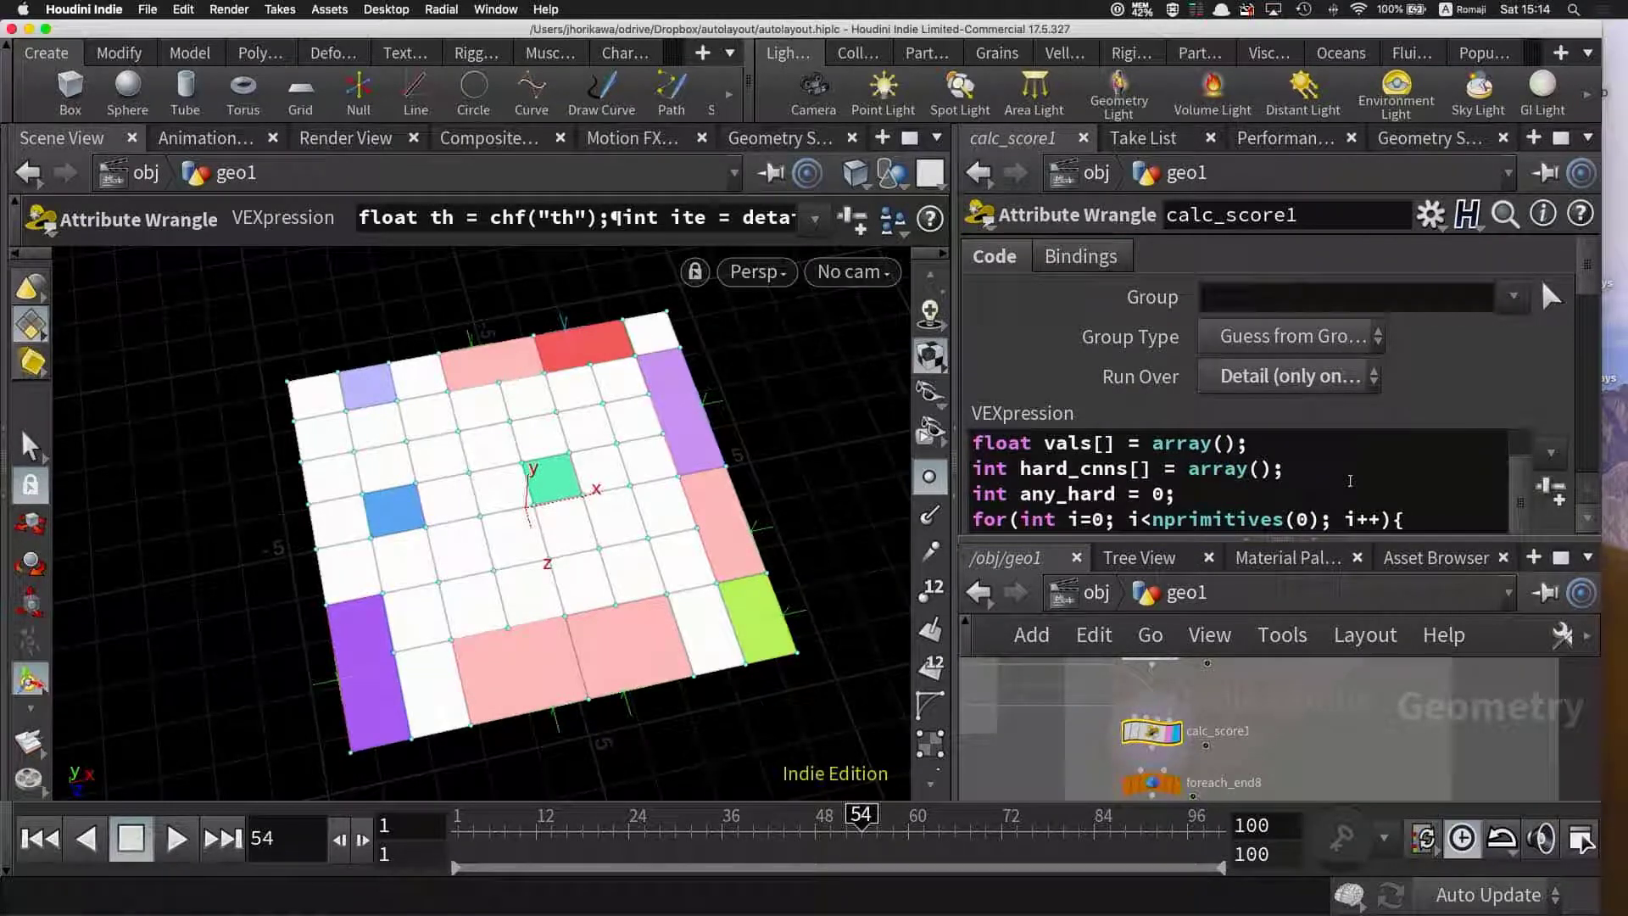
drag(1153, 736, 1153, 730)
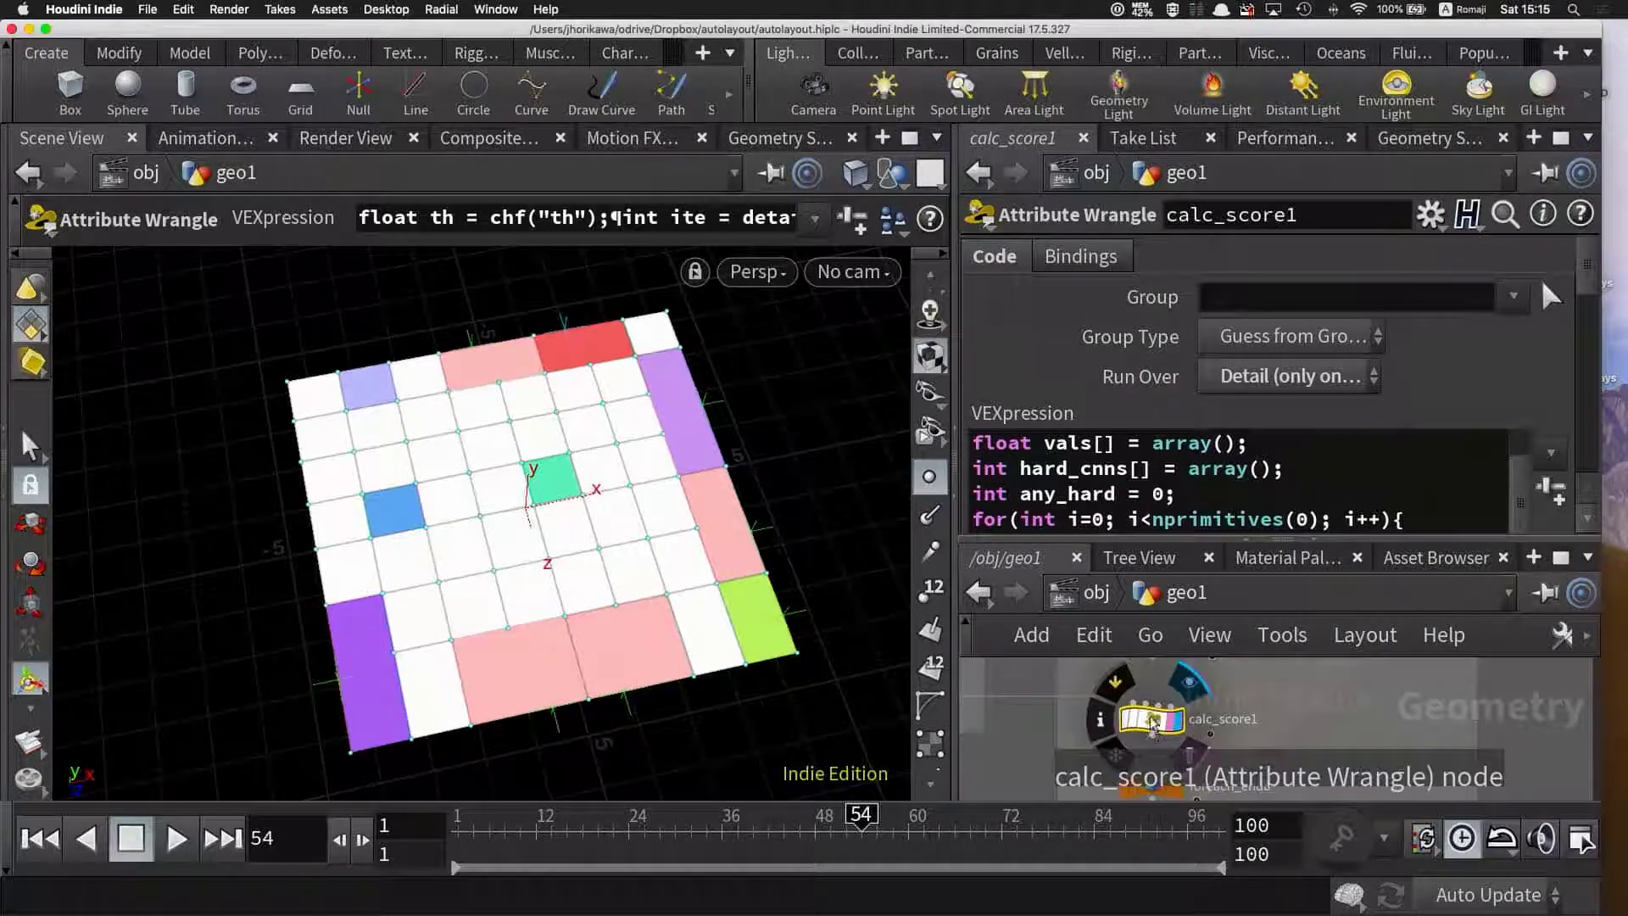
- Keep calc_score1's Run Over set to Detail (only once)
click(1267, 380)
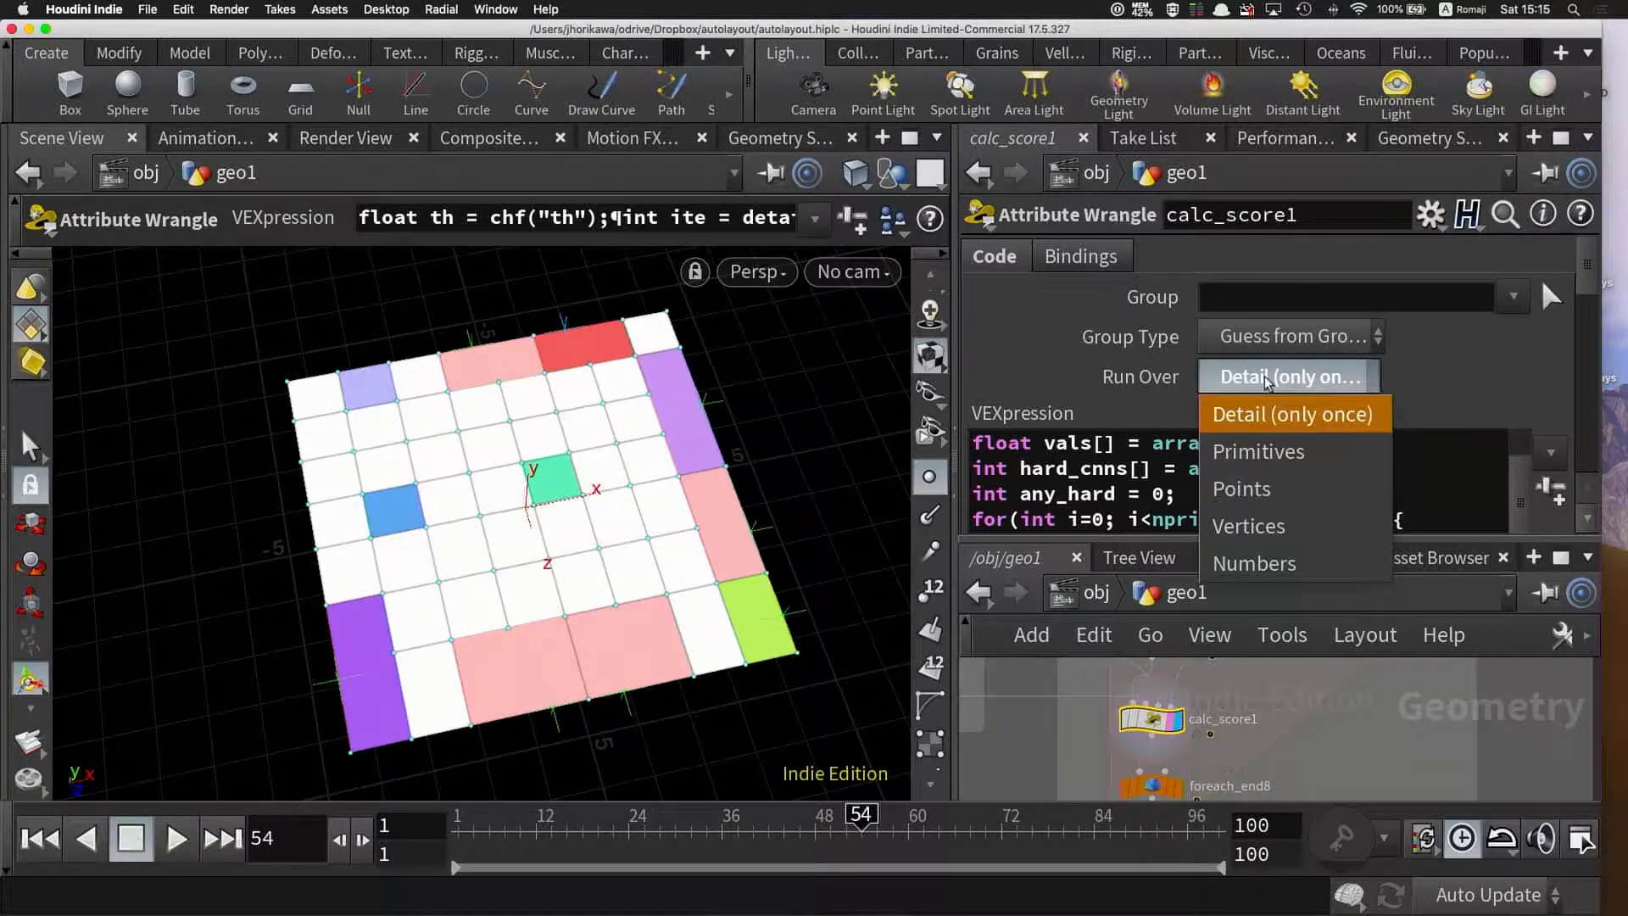
click(1291, 413)
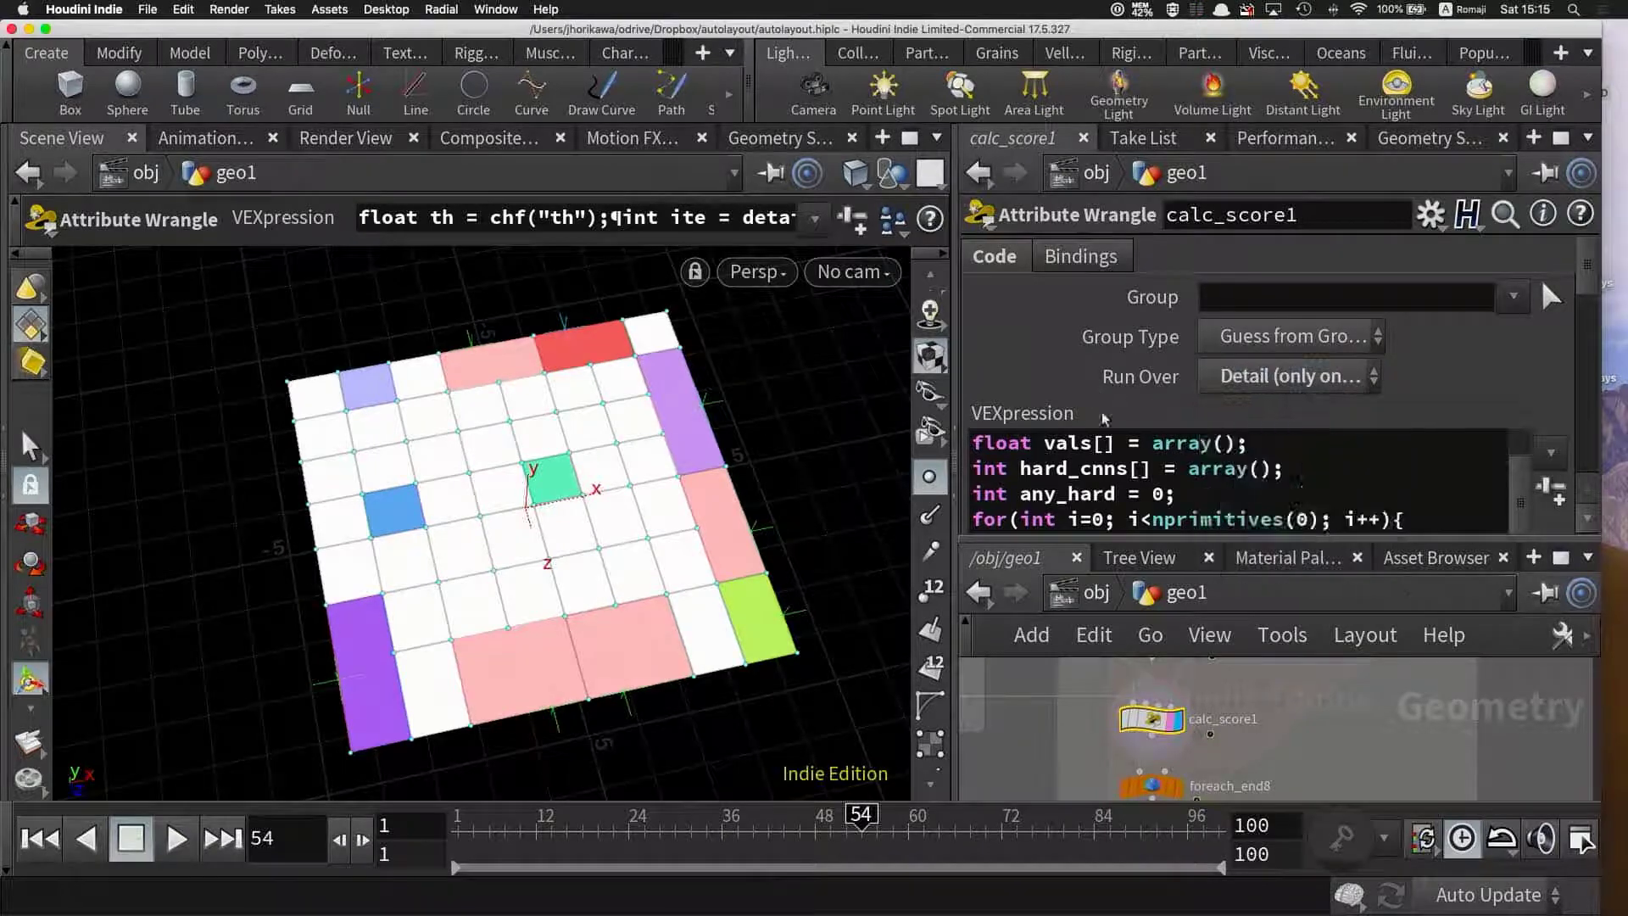
scroll(1167, 467, down, 10)
scroll(1167, 467, up, 5)
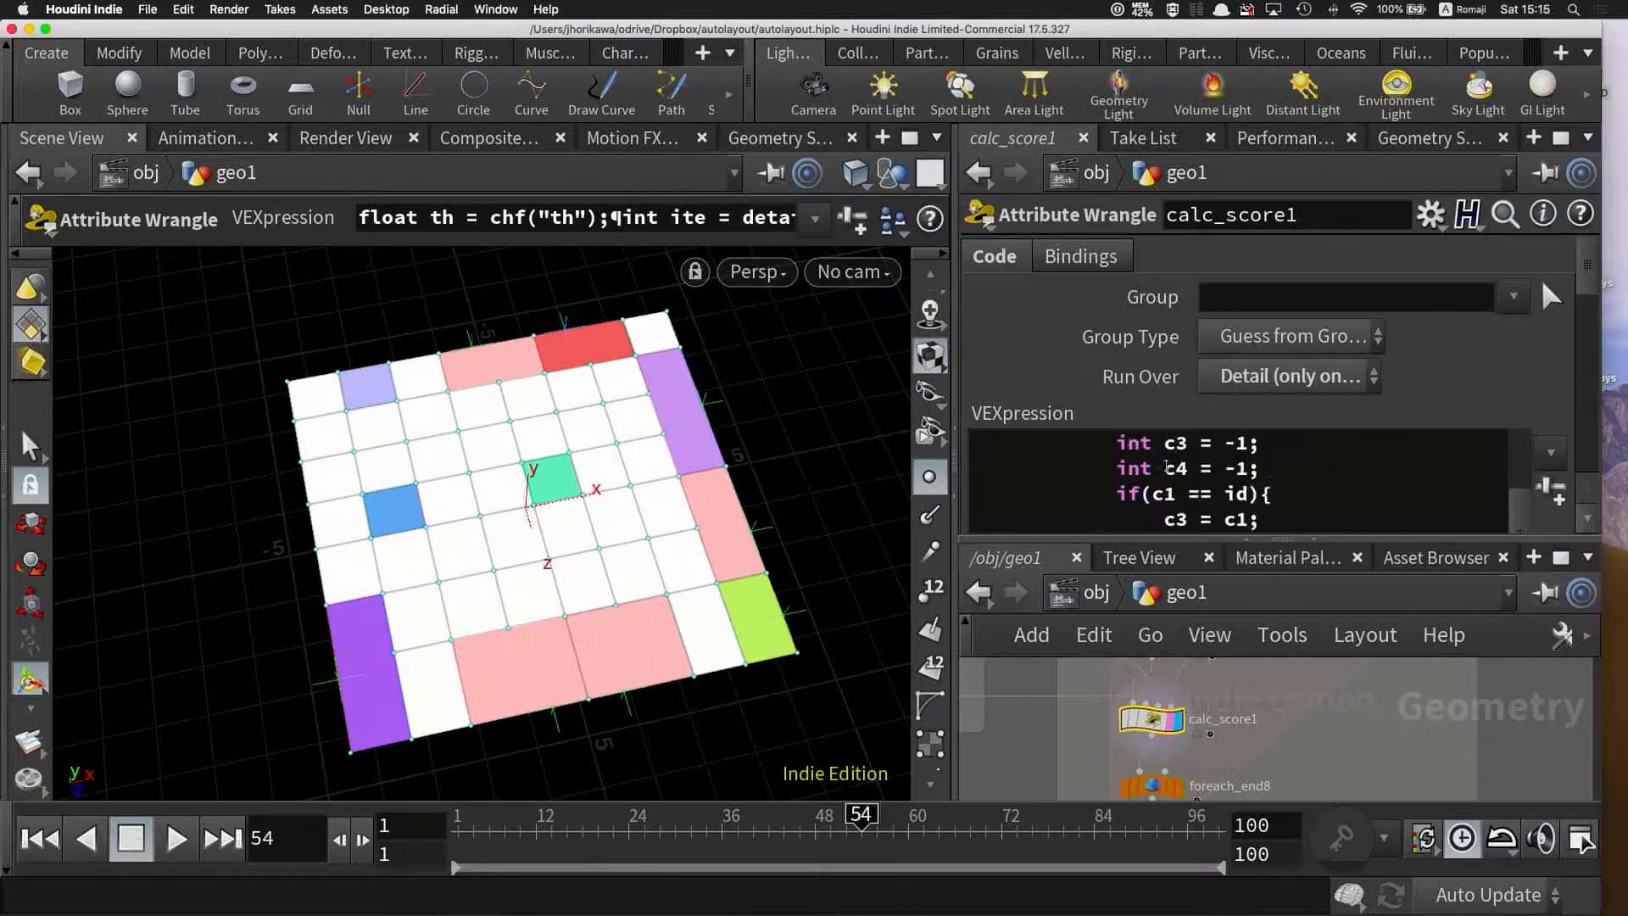
click(1408, 140)
- Show calc_score1's Detail attributes in a wider spreadsheet with a widened value column
click(1280, 218)
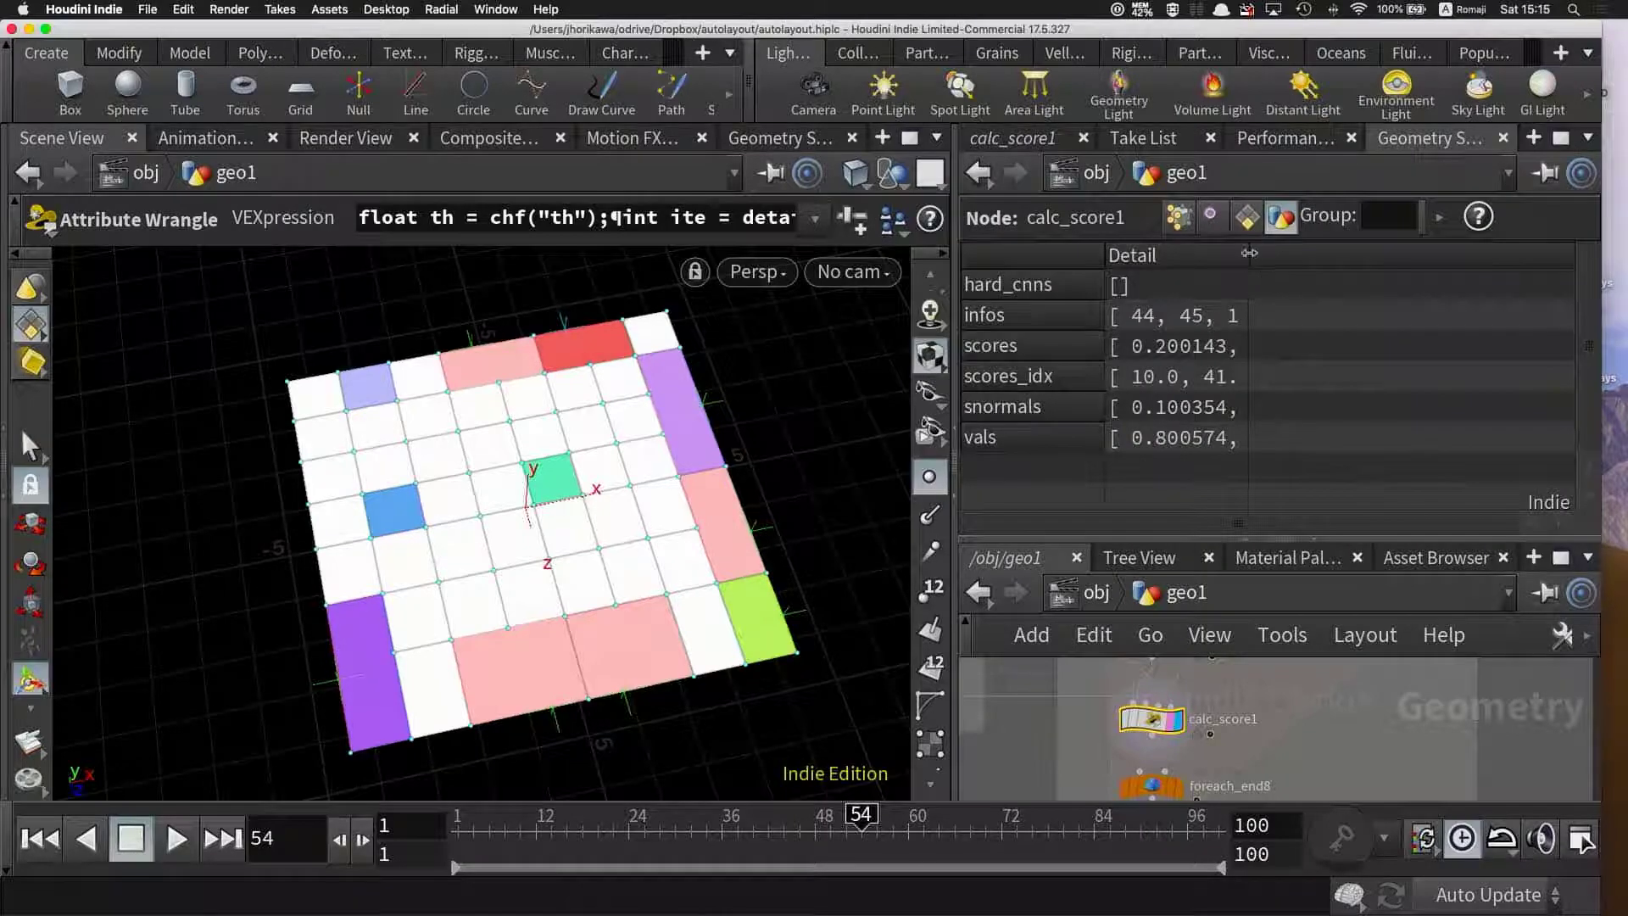
drag(956, 431, 557, 420)
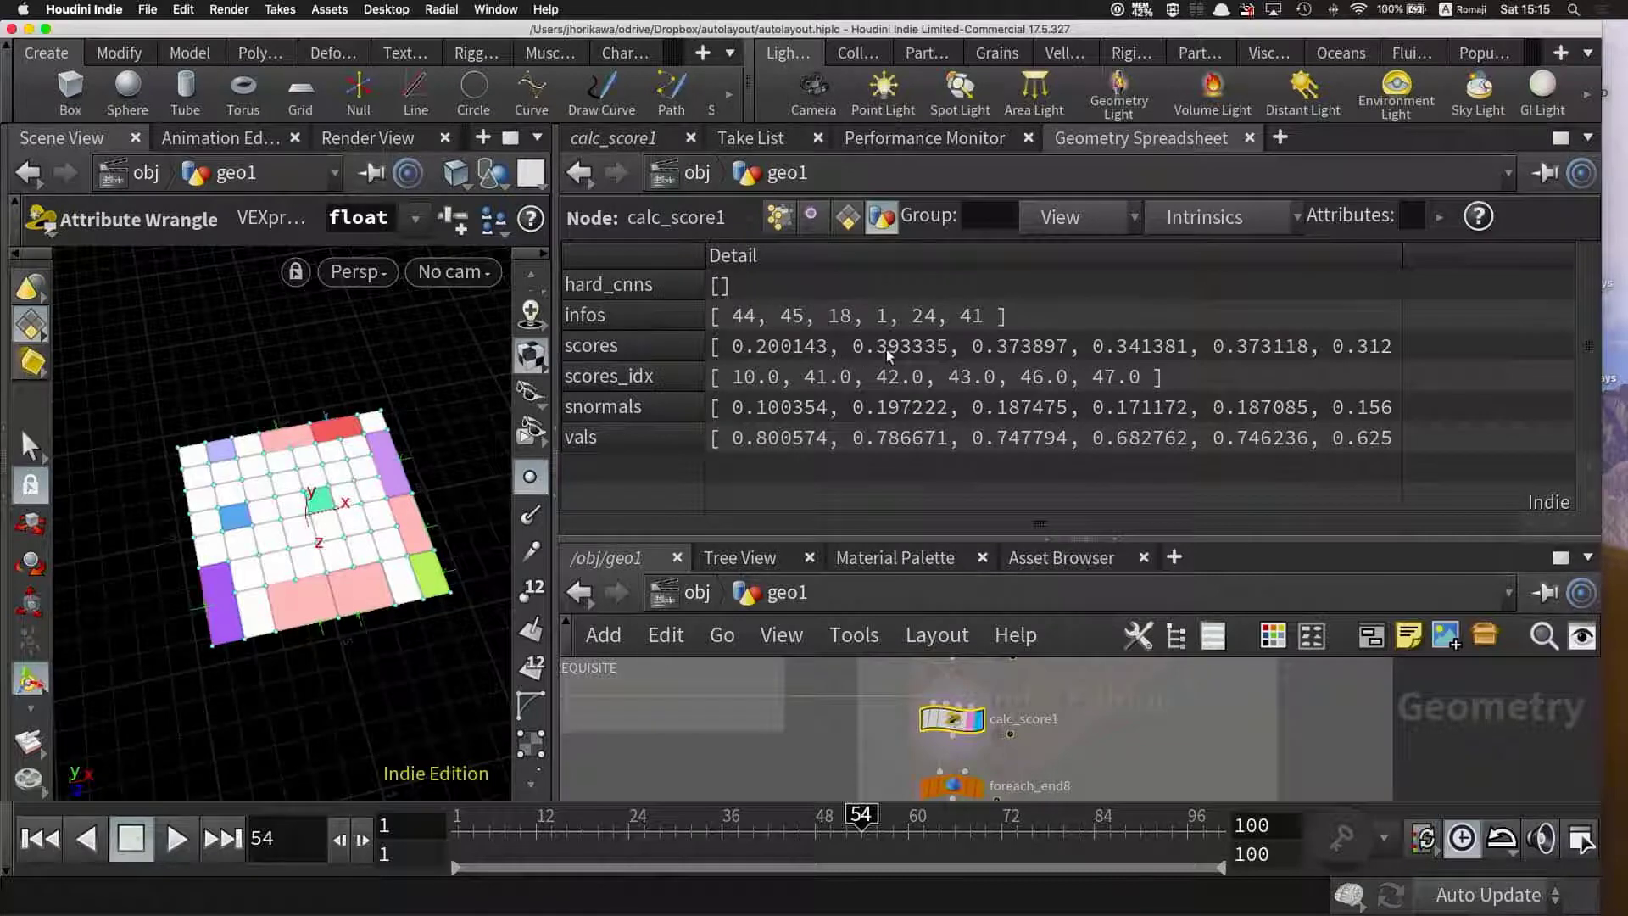
mouse_move(1402, 253)
mouse_down()
mouse_move(1503, 252)
mouse_move(1482, 251)
mouse_up()
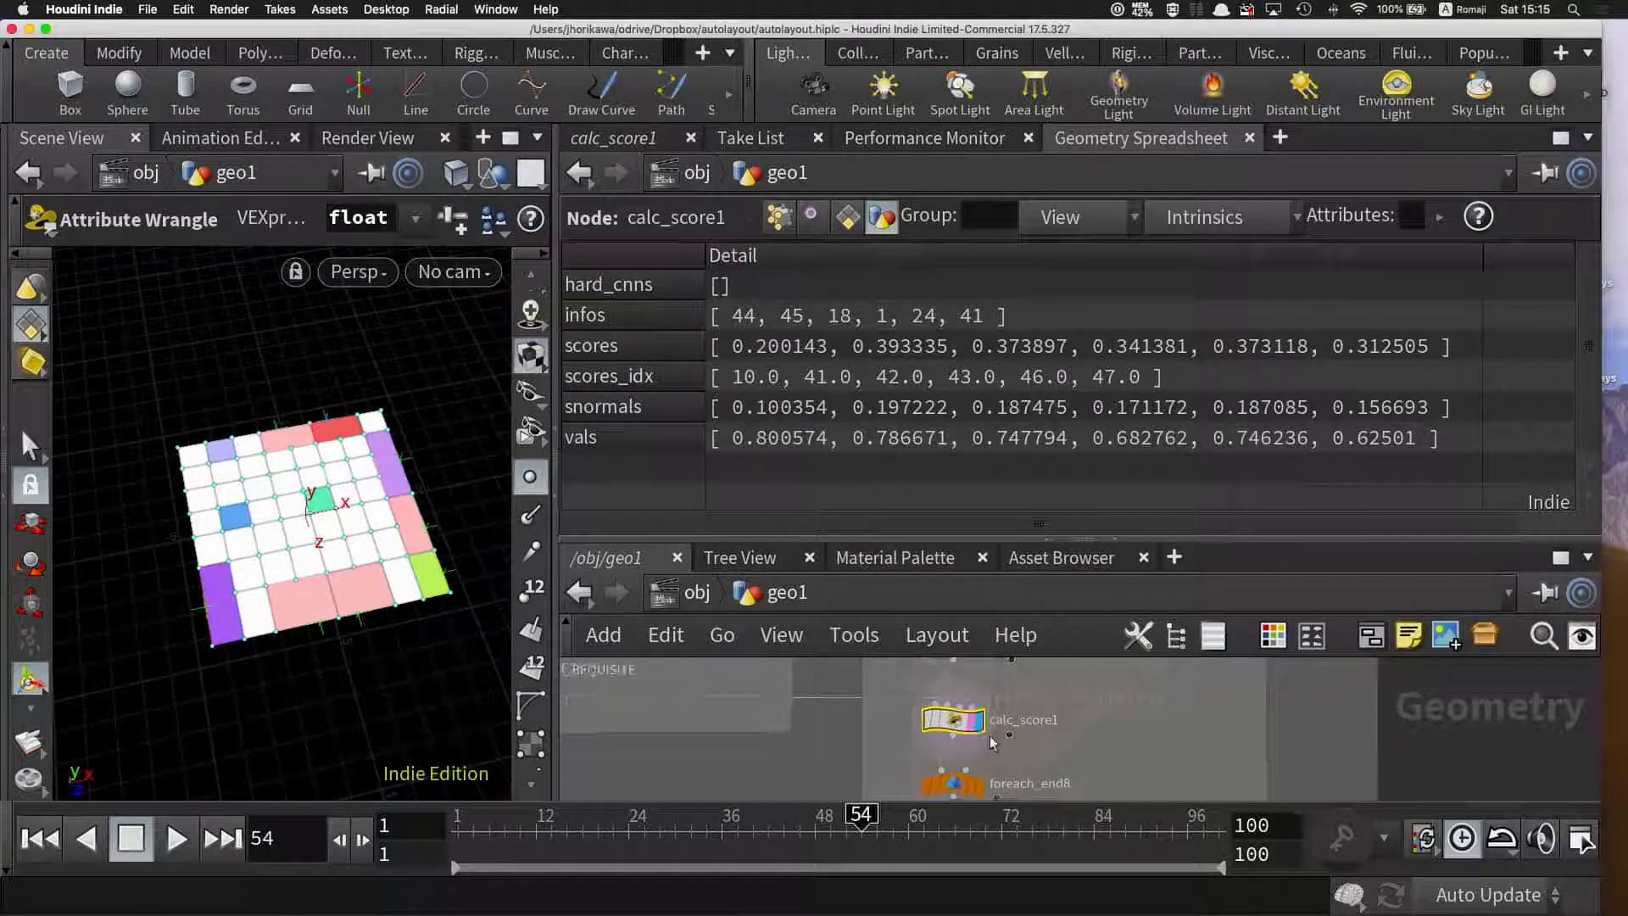
scroll(1027, 757, up, 5)
- Display attribcreate1's grid in the viewport, briefly toggling primitive numbers on and off
click(974, 696)
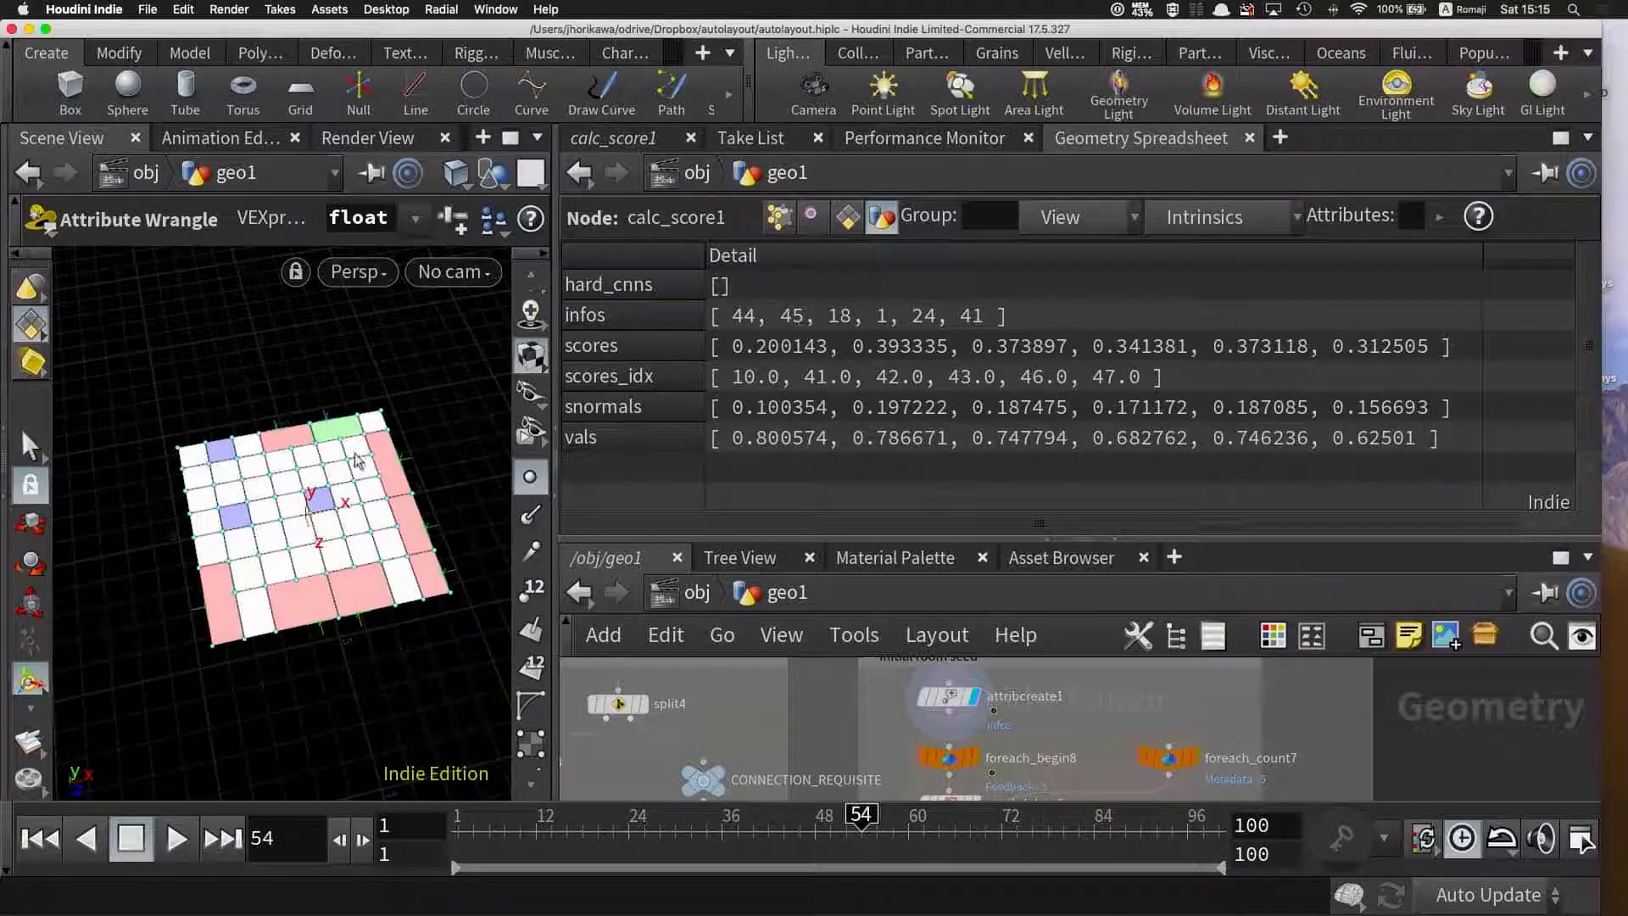
click(530, 669)
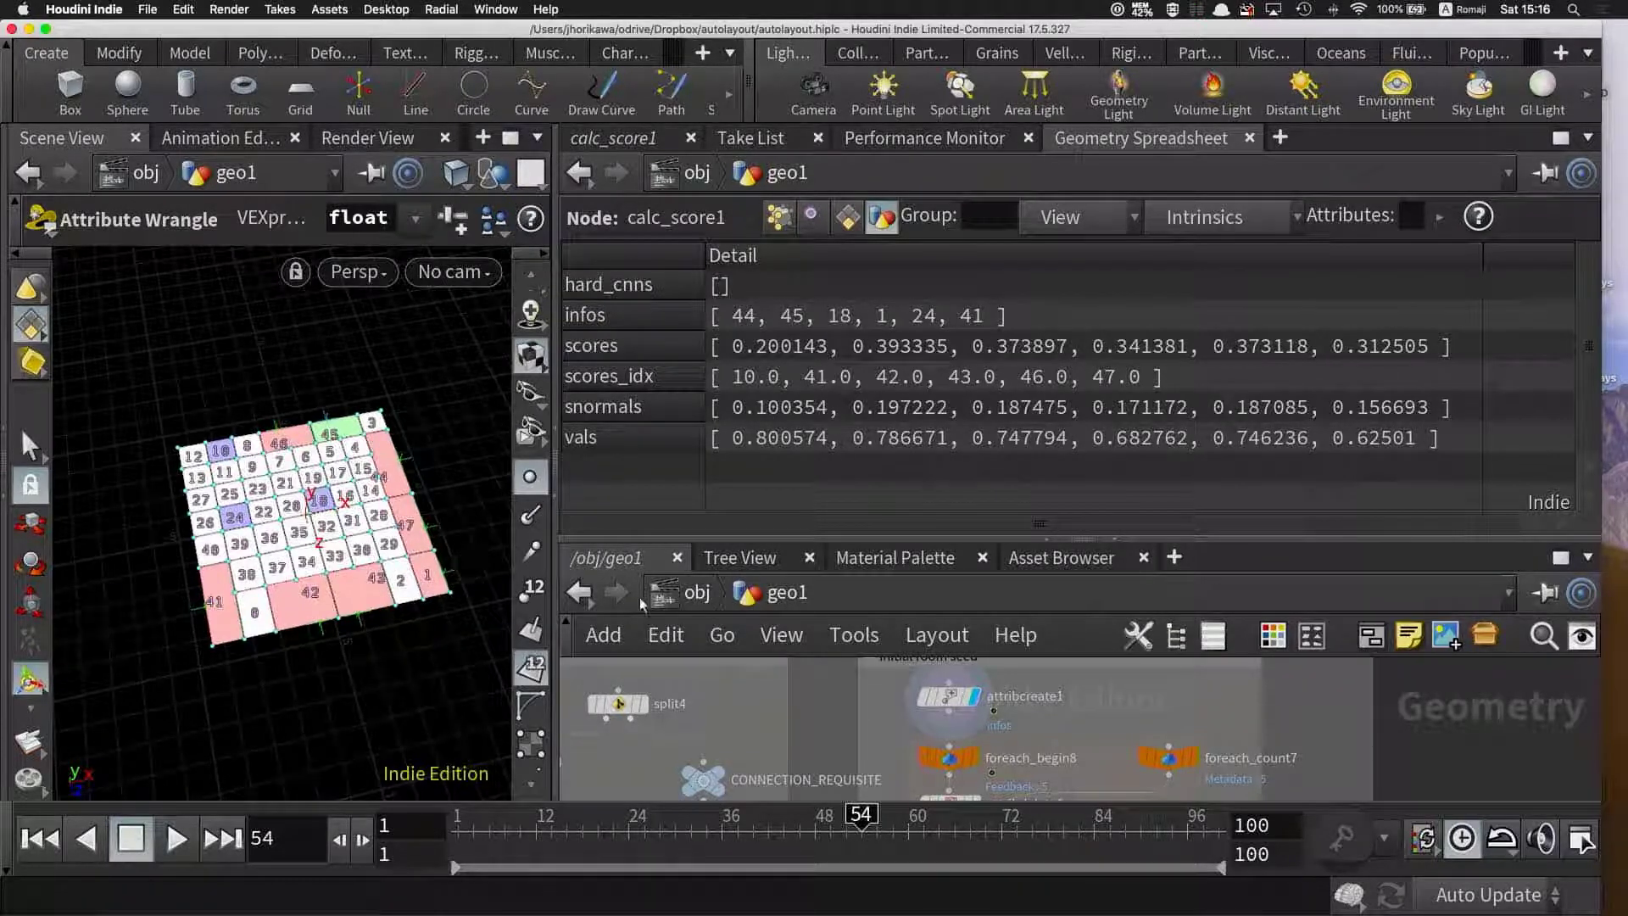
click(530, 667)
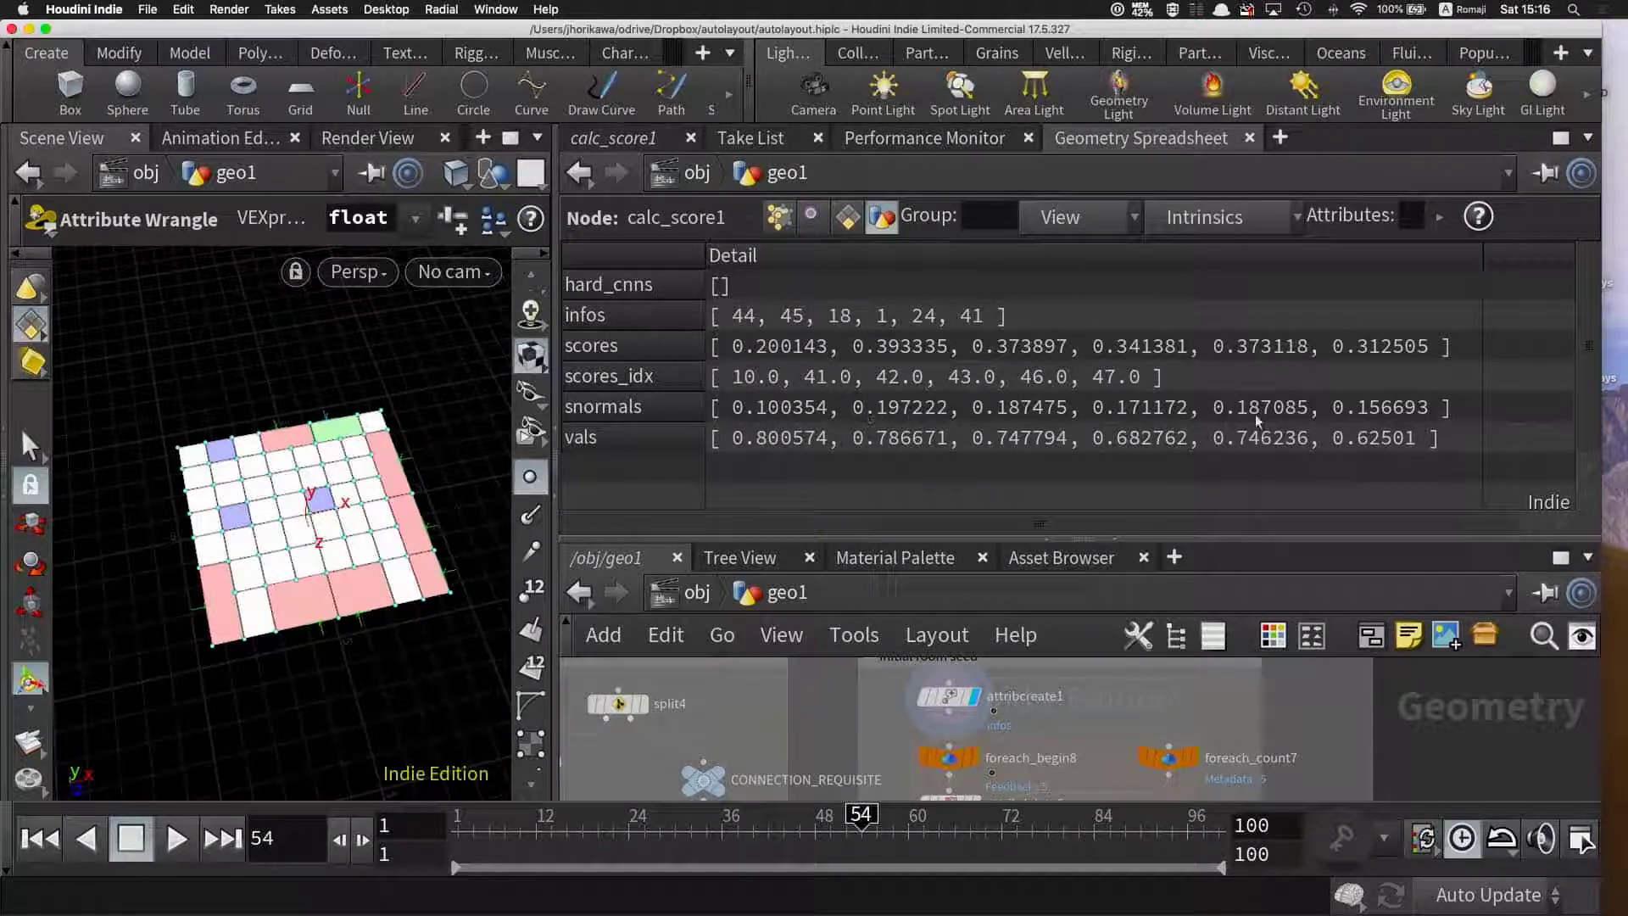
key(f)
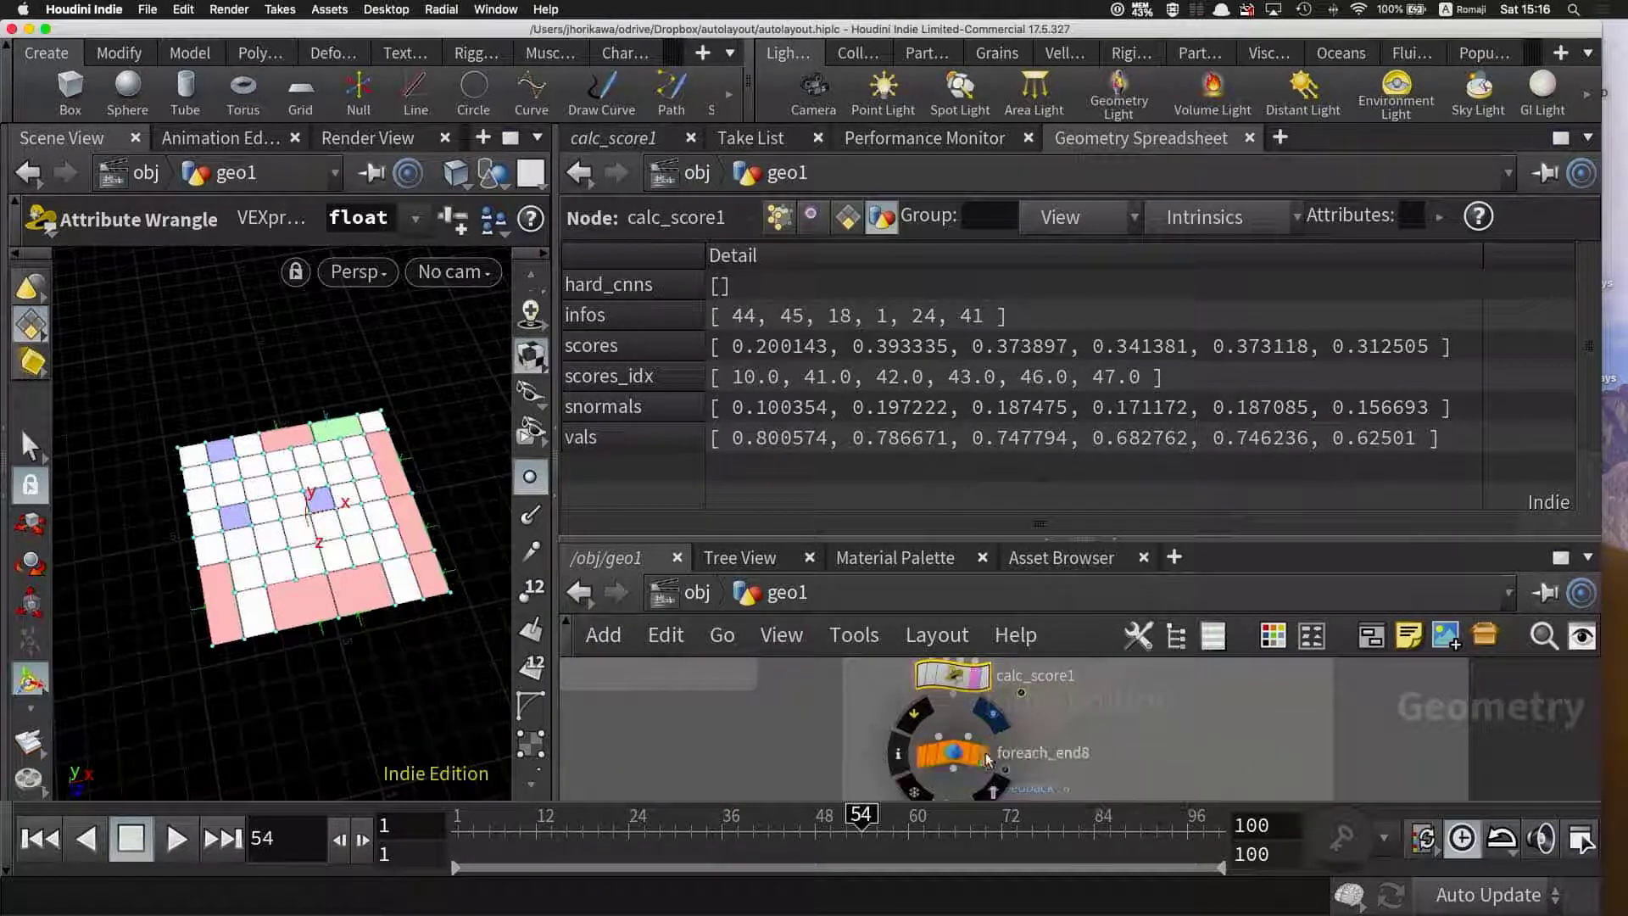
- Display foreach_end8 and enable Single Pass on the loop
click(984, 750)
click(622, 138)
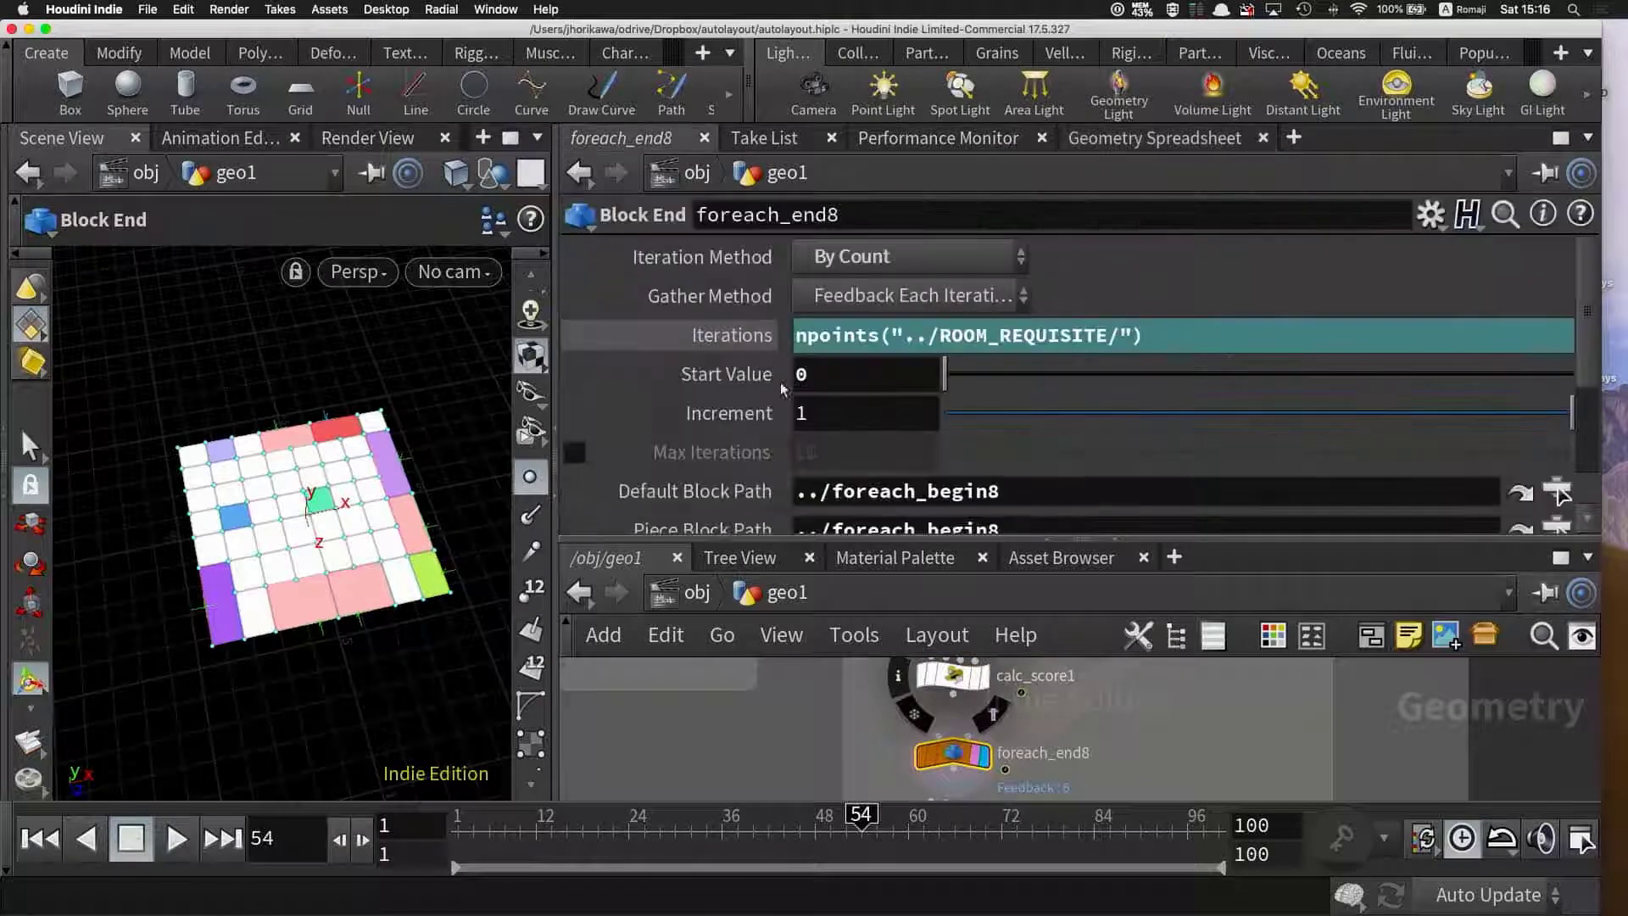
scroll(629, 442, down, 3)
click(575, 440)
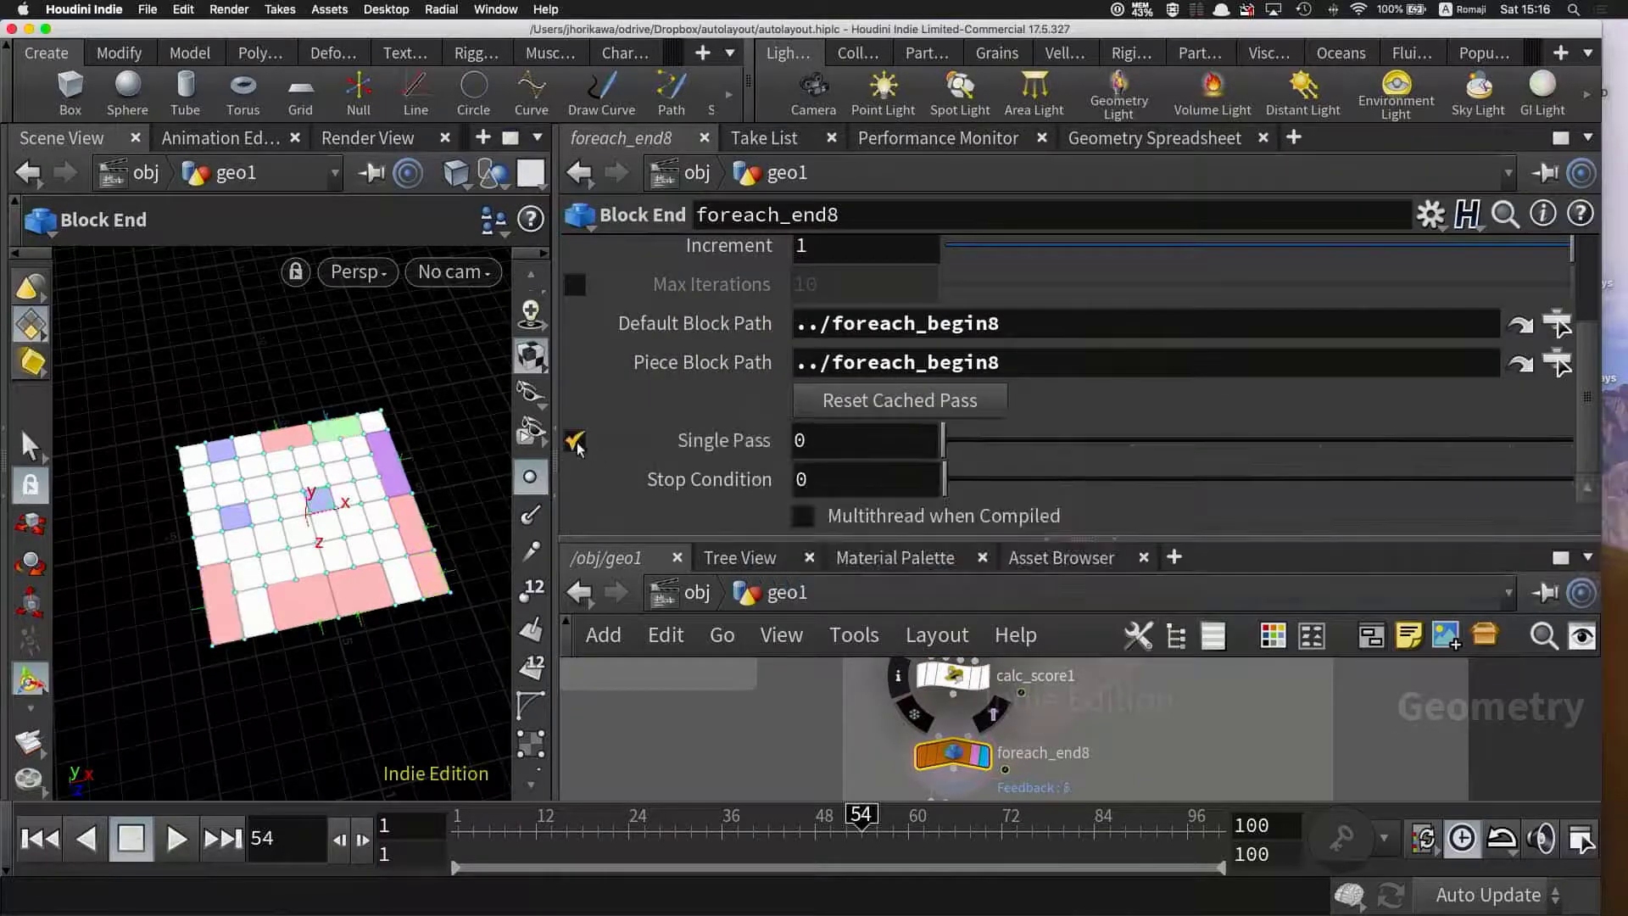
- Compare the Detail spreadsheets of calc_score1 and foreach_end8 with widened value columns
click(951, 678)
click(1175, 140)
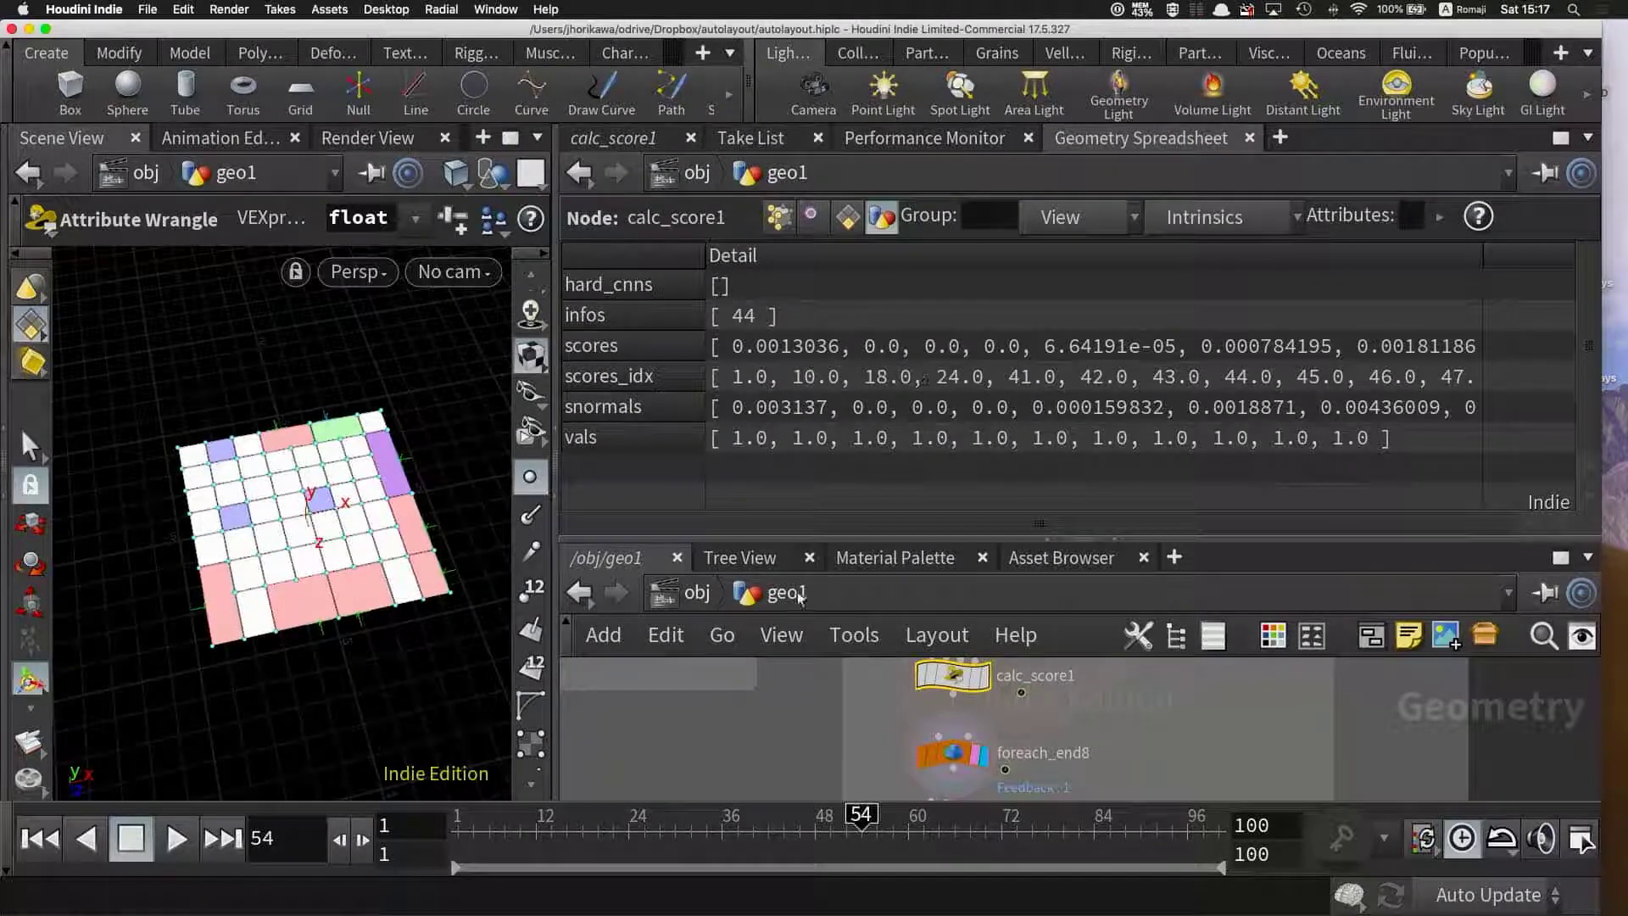
key(Down)
drag(1481, 255, 1549, 255)
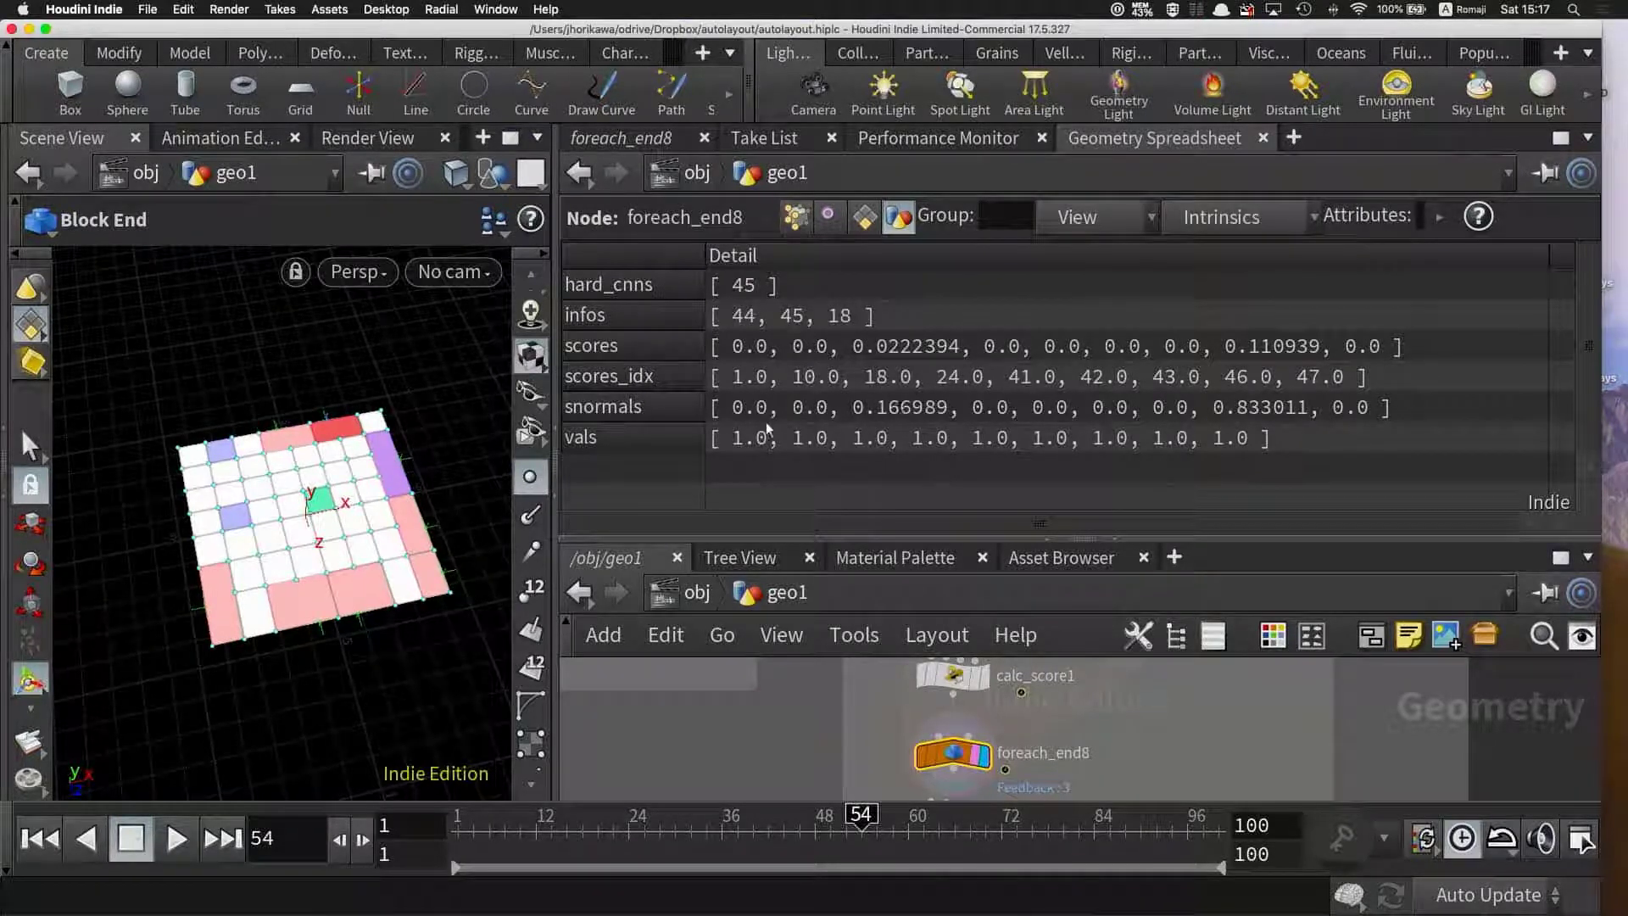
scroll(916, 708, up, 1)
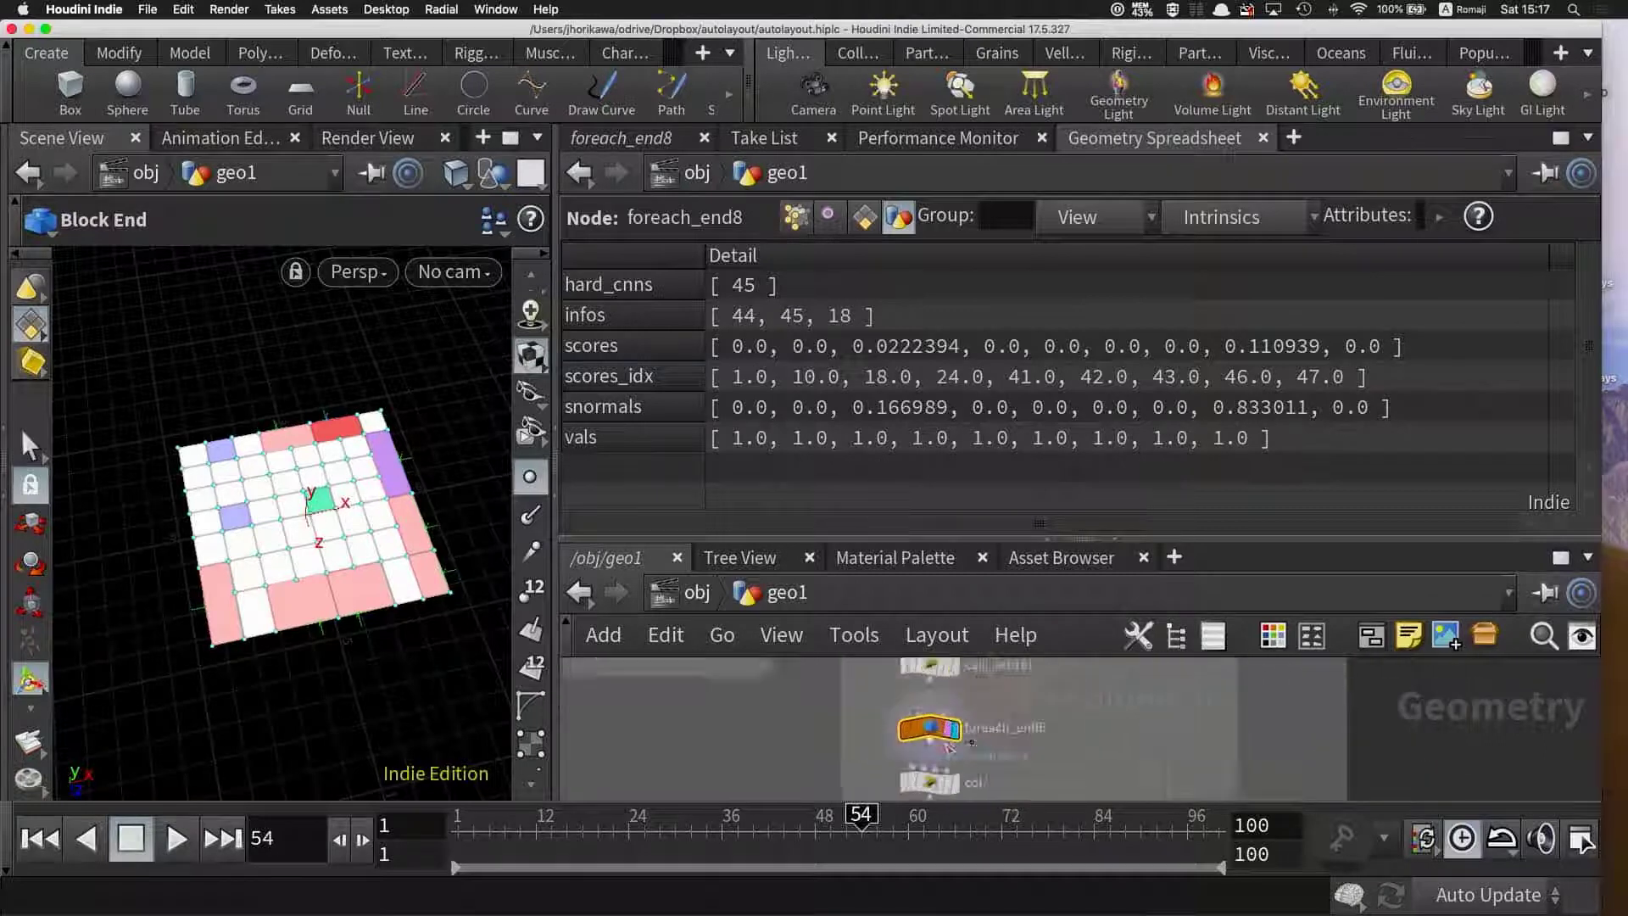
scroll(958, 680, down, 2)
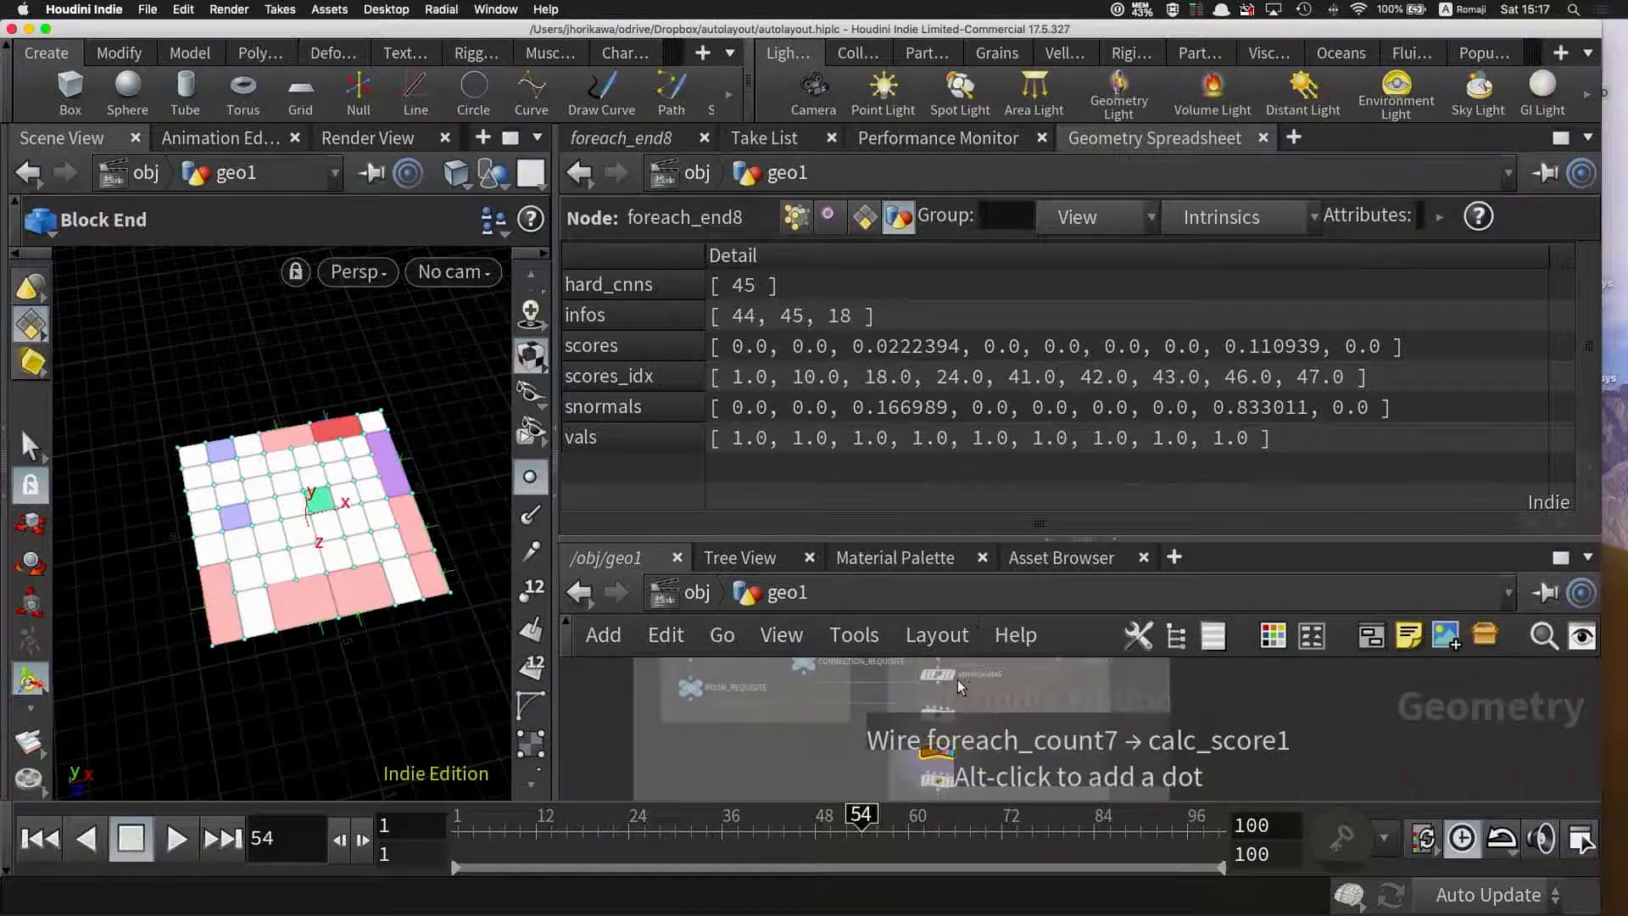
scroll(956, 680, down, 2)
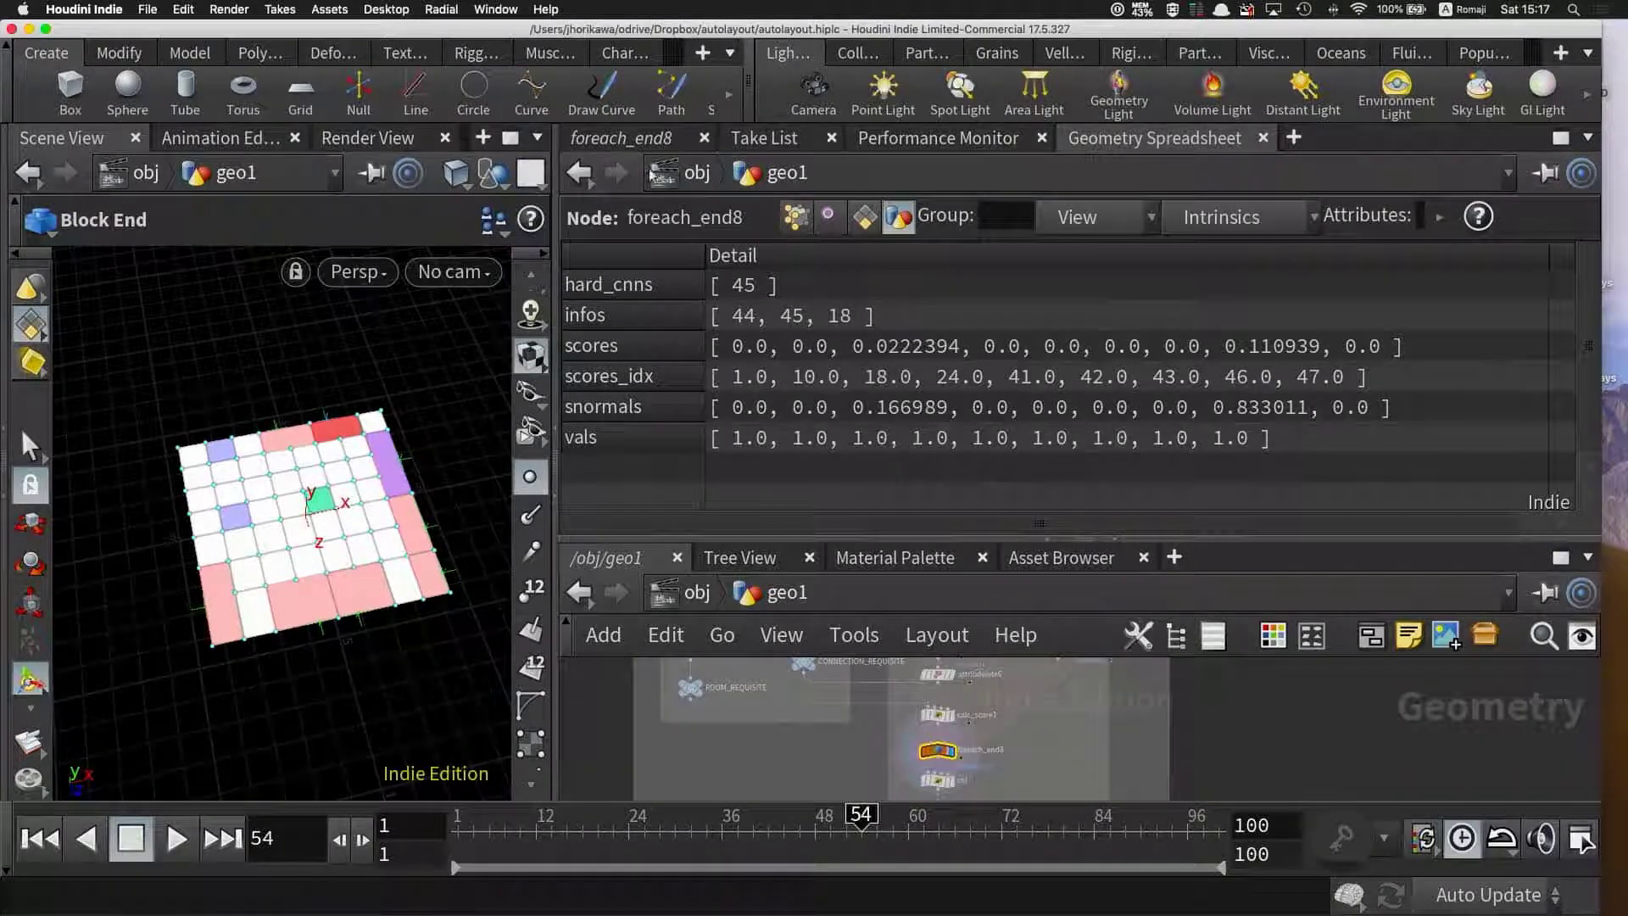
scroll(941, 729, up, 2)
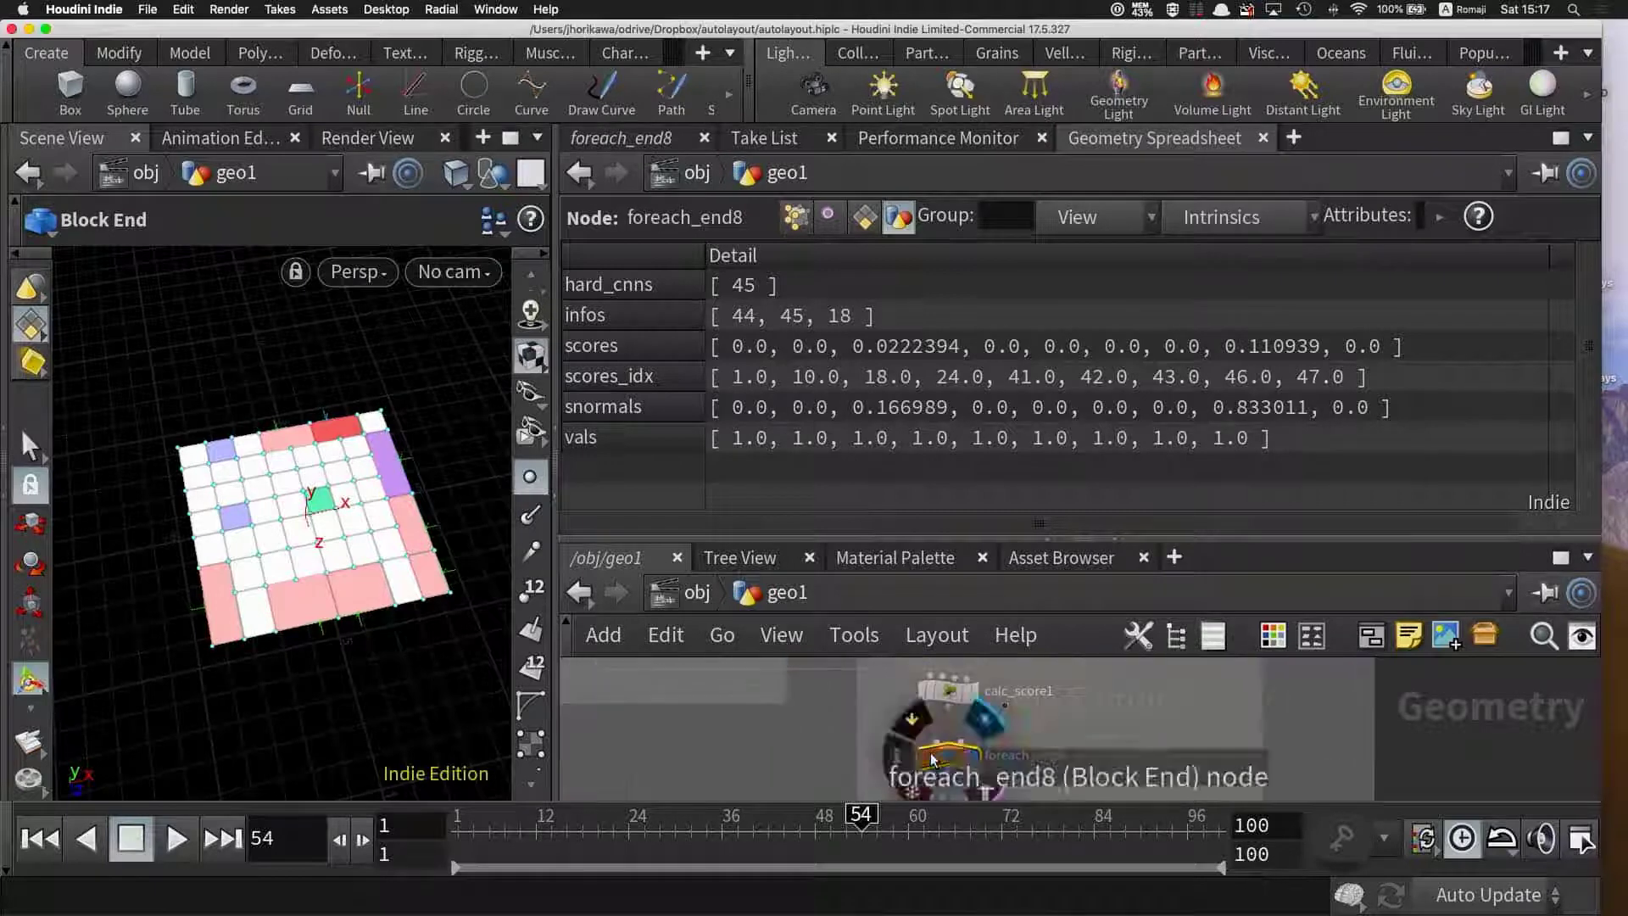
- Remove the -3 so Iterations reads npoints("../ROOM_REQUISITE/")
click(621, 140)
drag(1136, 335, 1198, 339)
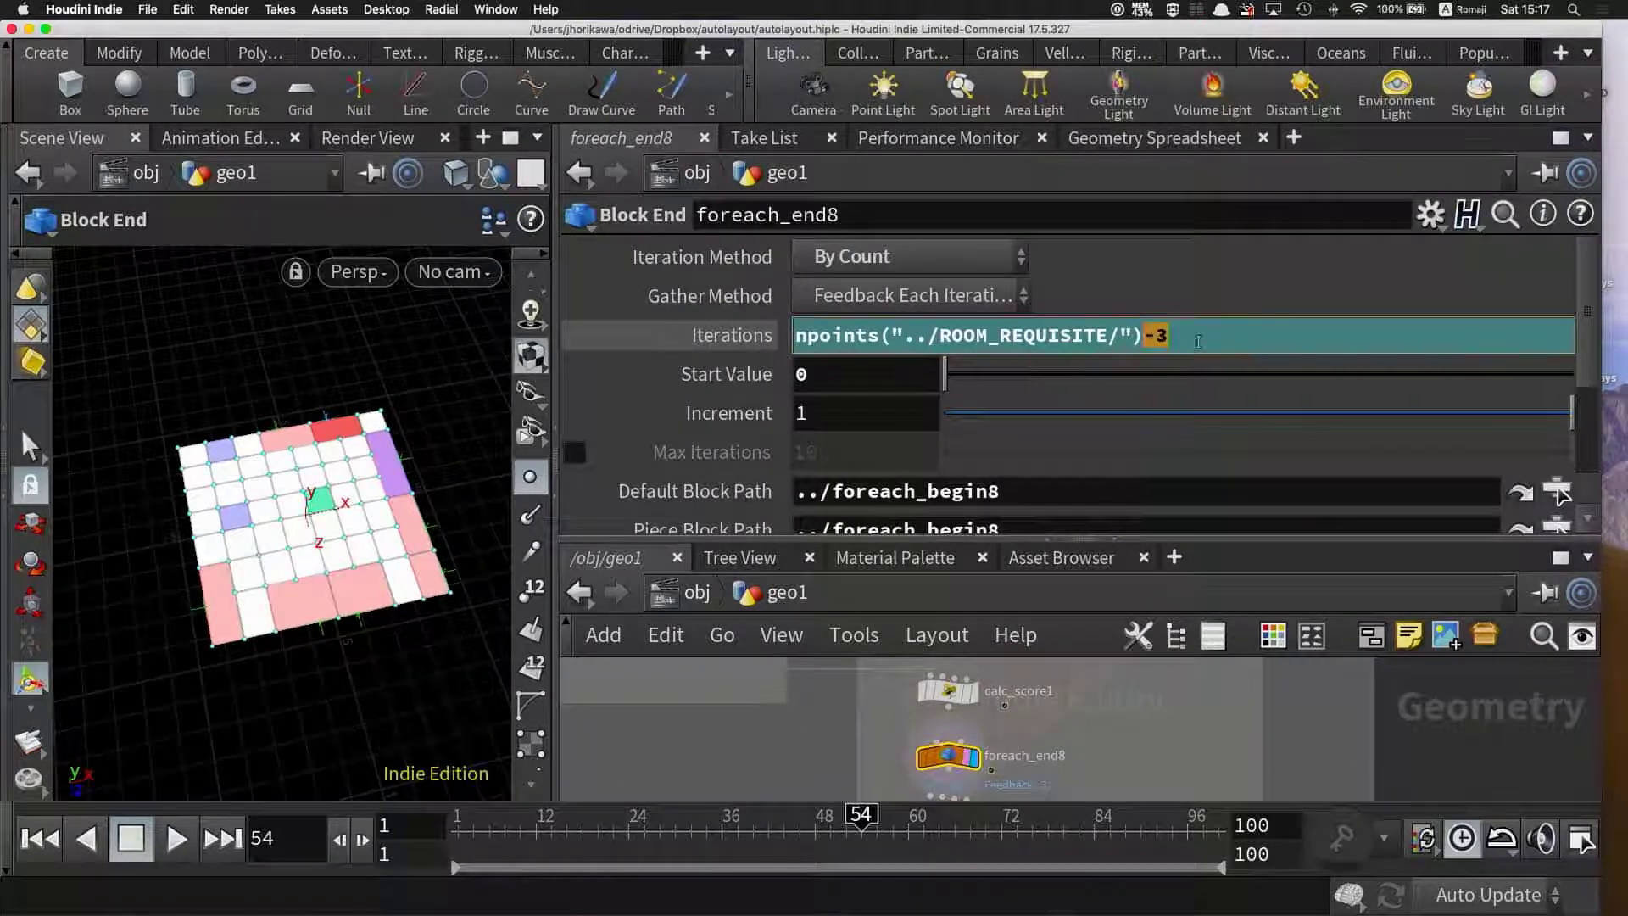
key(BackSpace)
key(Return)
drag(1041, 537, 1041, 495)
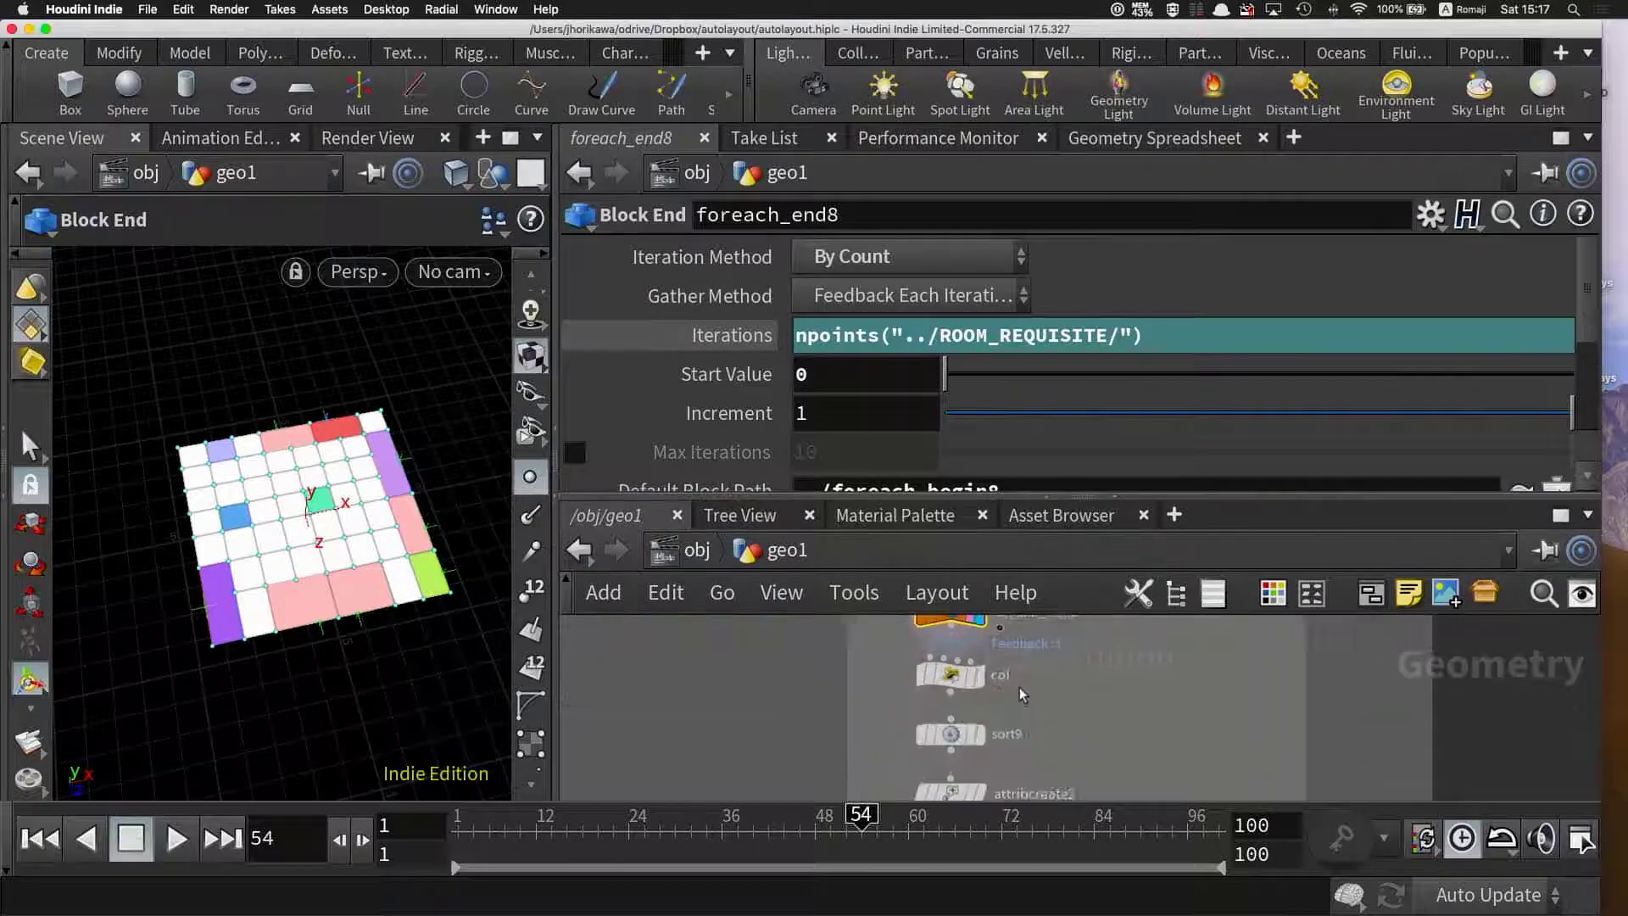
scroll(981, 725, up, 2)
- Select calc_score1 and scroll its VEXpression to the setprimattrib lines
click(981, 725)
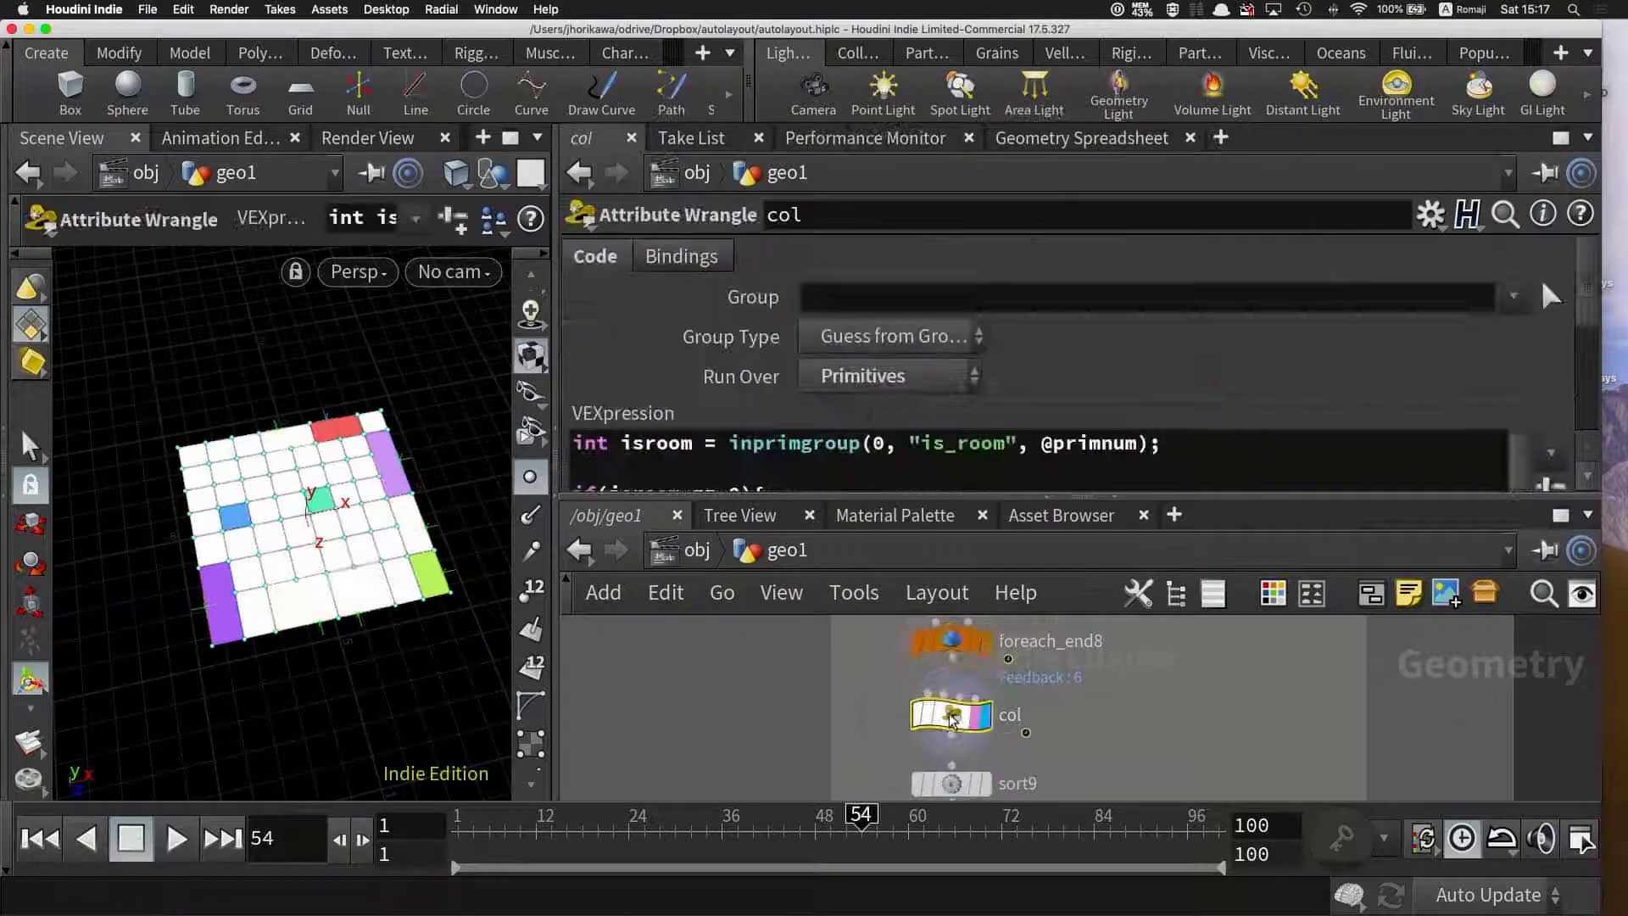
middle_drag(975, 729, 975, 805)
click(941, 634)
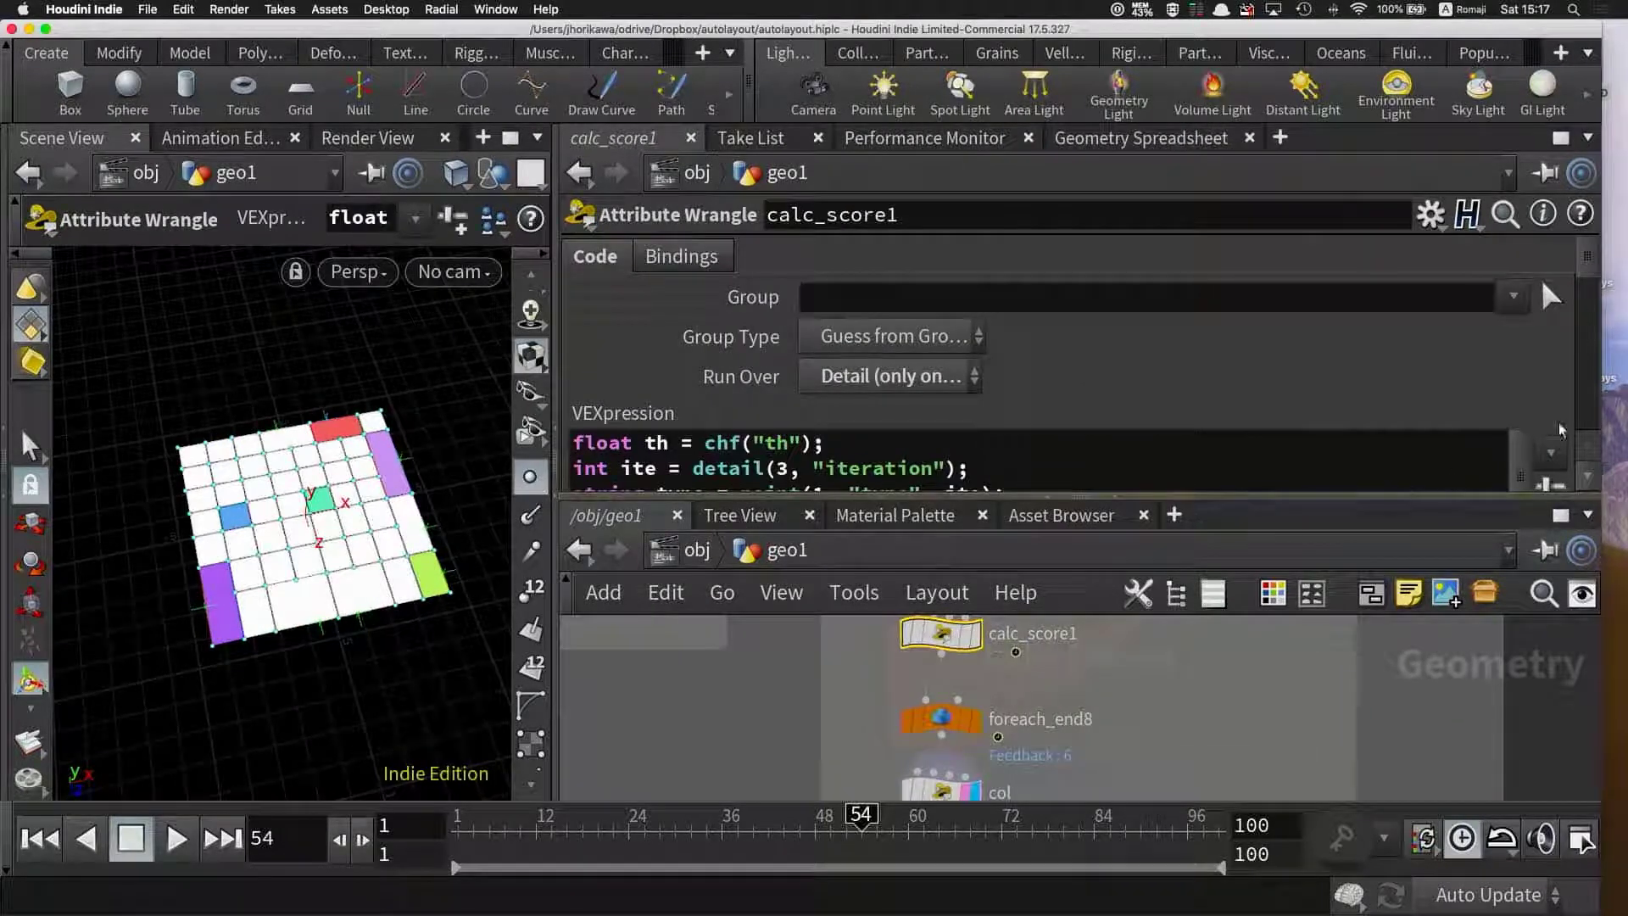
scroll(1545, 332, down, 5)
scroll(1546, 331, up, 1)
scroll(1544, 323, up, 3)
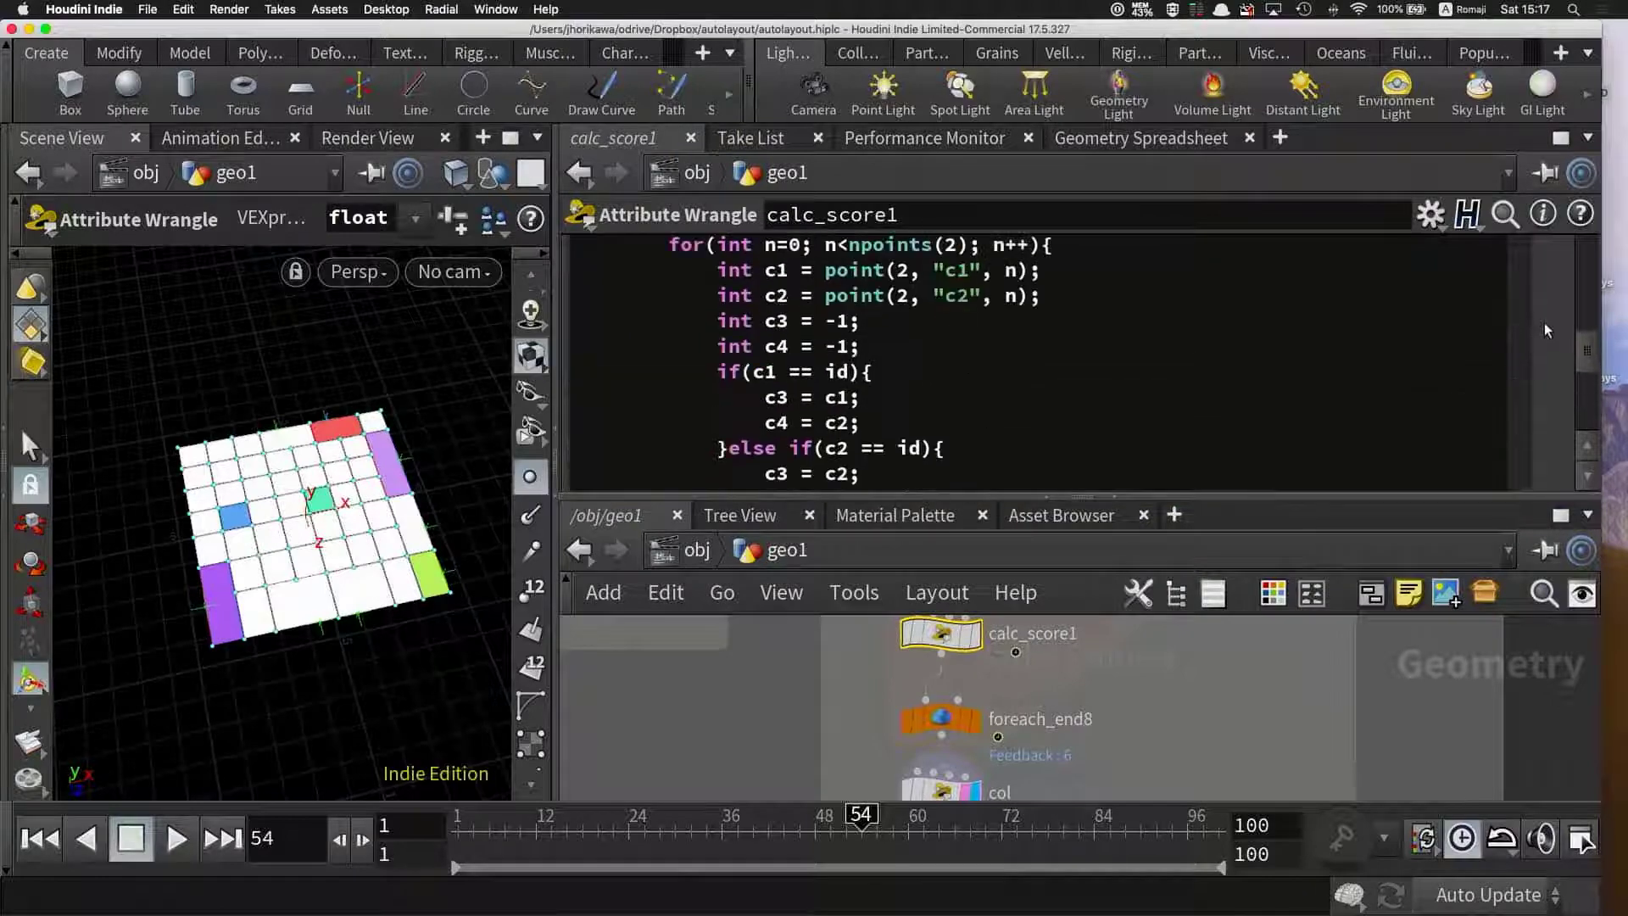
scroll(1544, 322, up, 3)
scroll(1538, 312, up, 3)
scroll(1523, 419, down, 1)
scroll(1523, 420, down, 5)
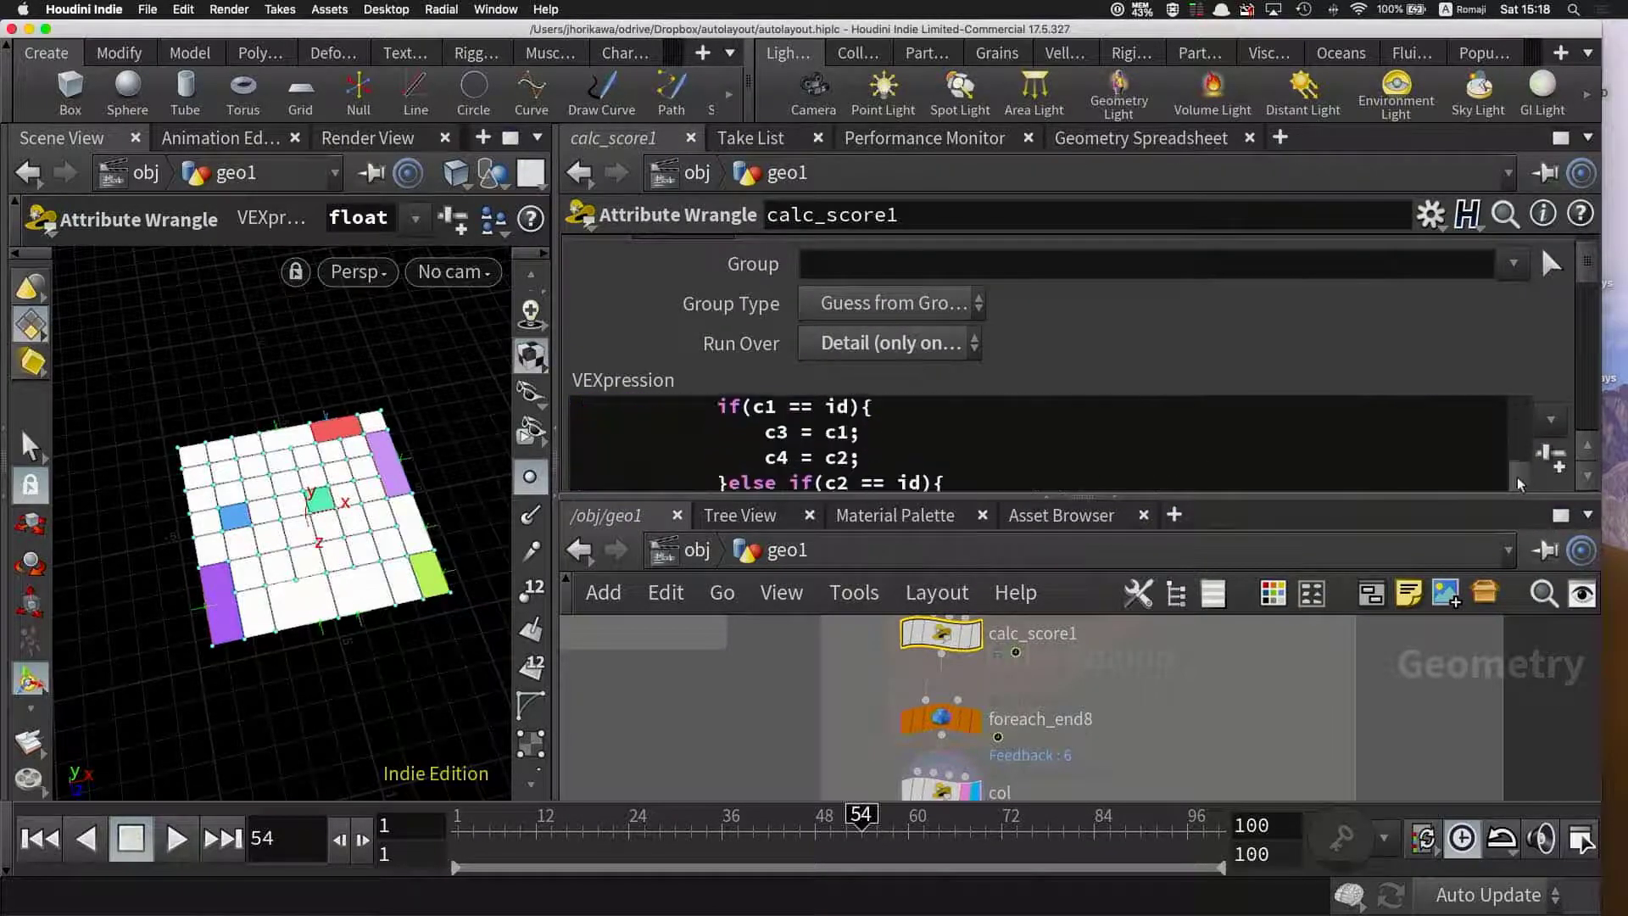
scroll(1380, 443, down, 2)
- View the code in a standalone Edit String window, resize and move it, then close it
key(alt+e)
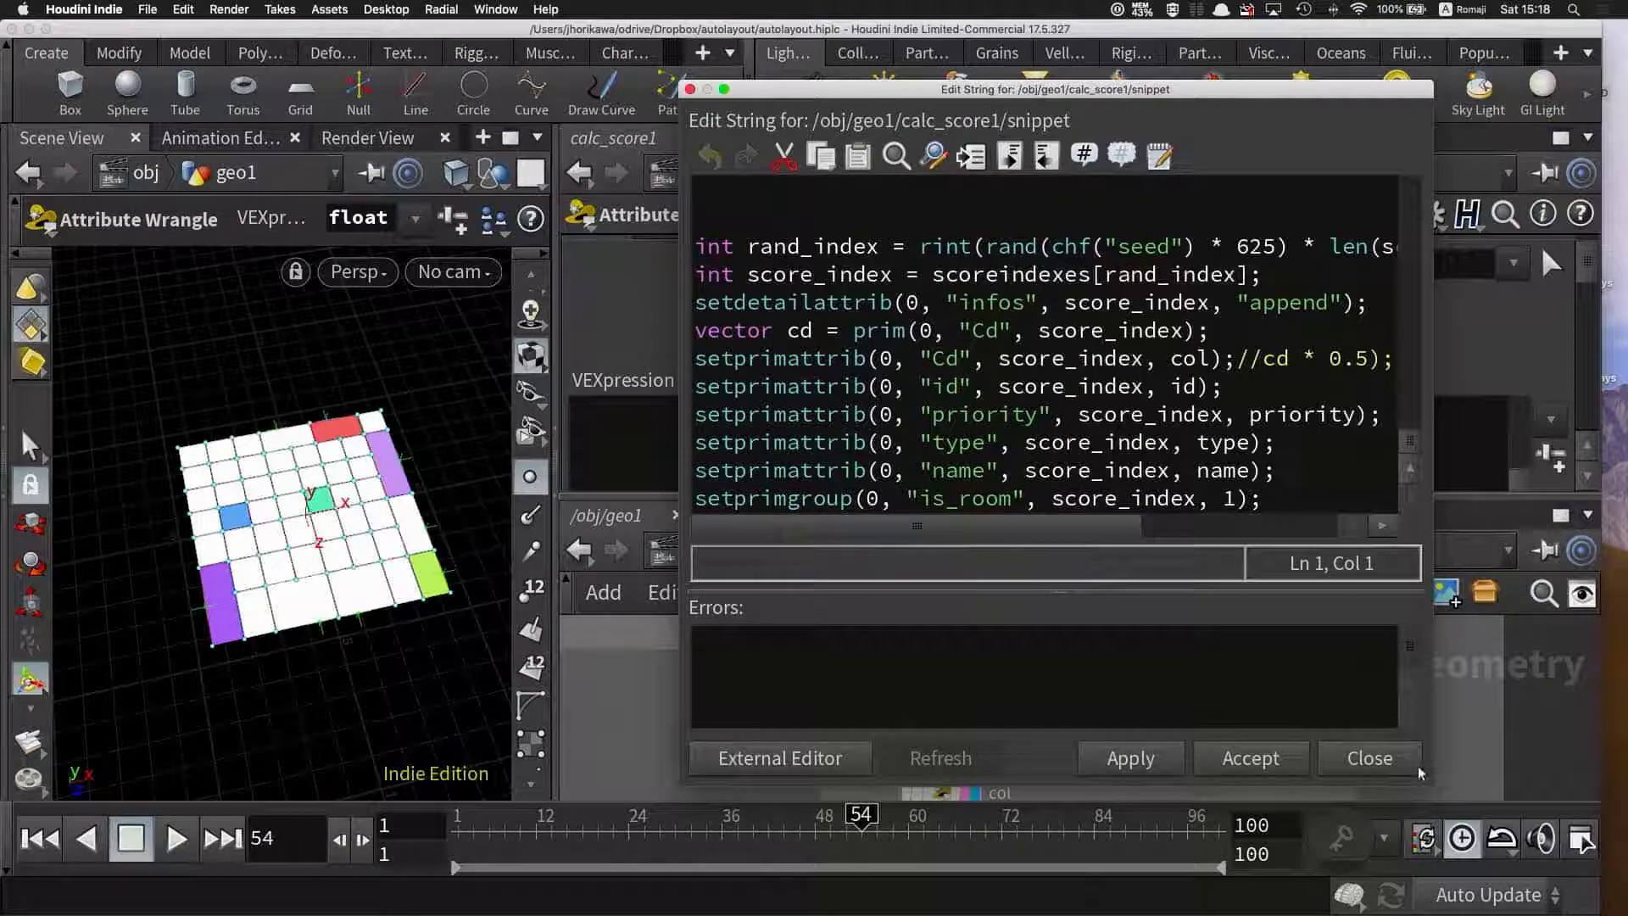
drag(1429, 788, 1514, 806)
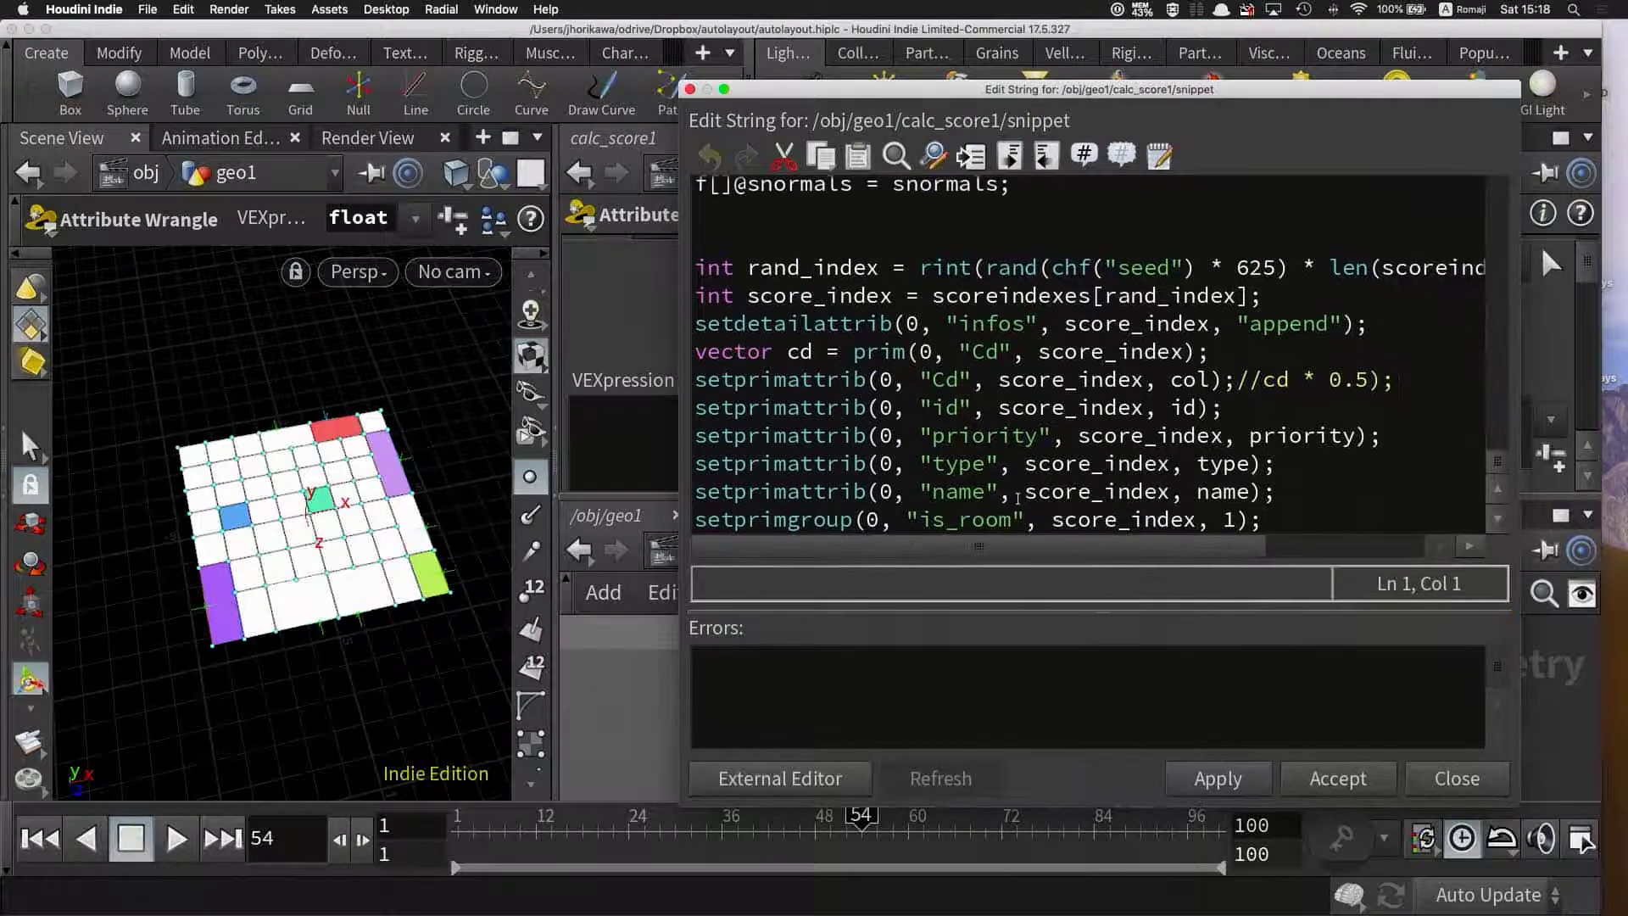
scroll(997, 410, up, 3)
drag(997, 89, 974, 81)
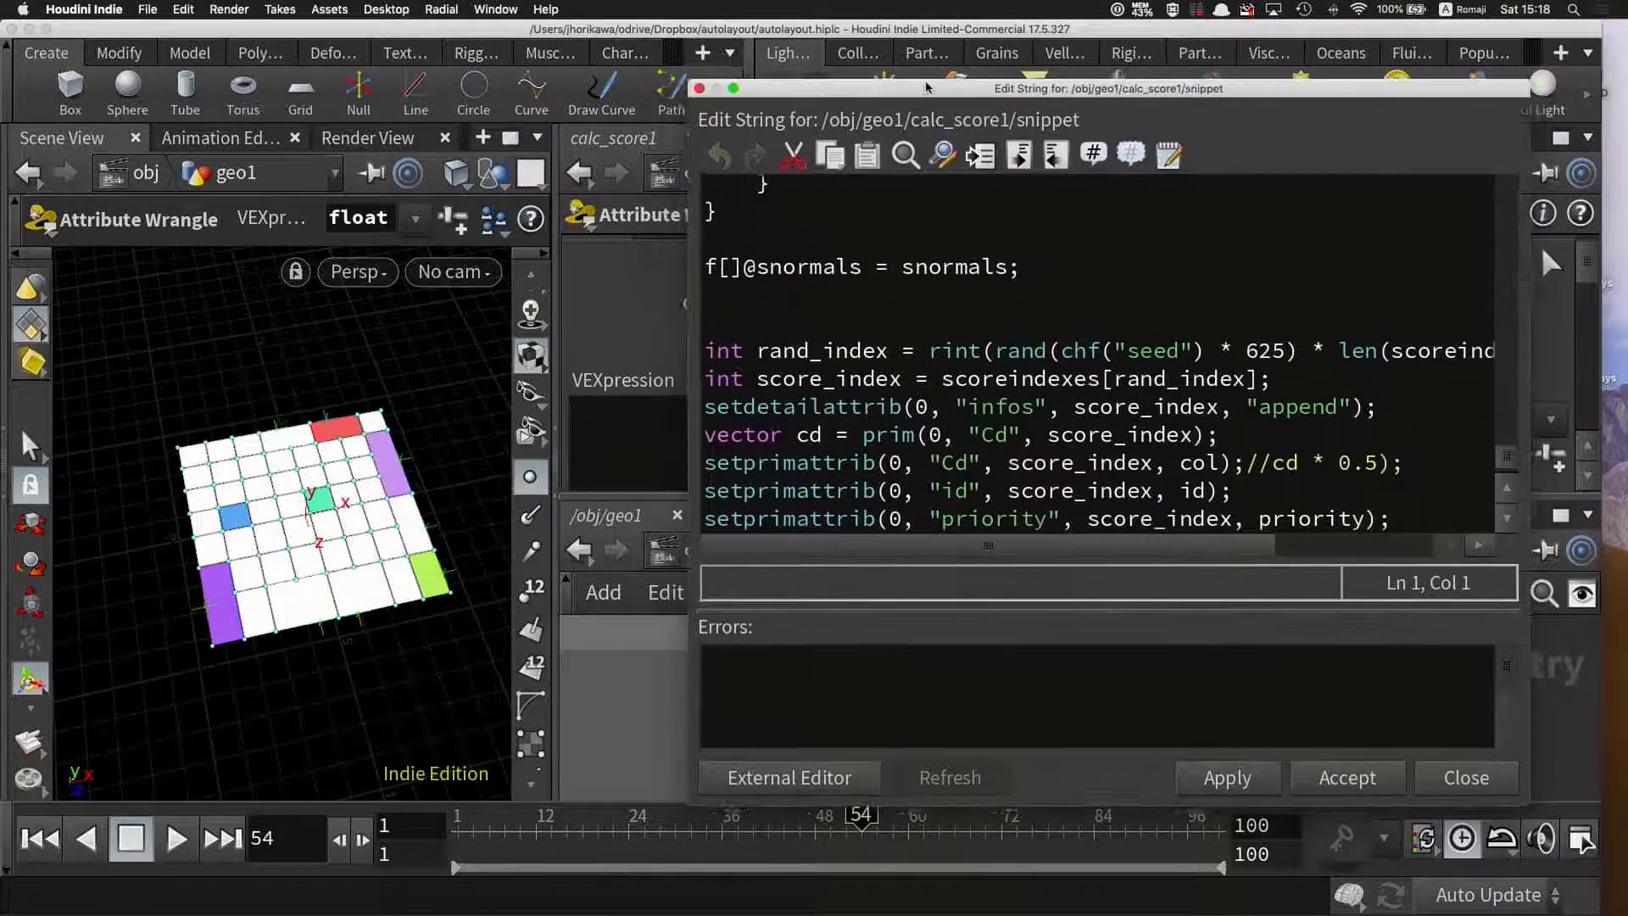
scroll(927, 337, down, 2)
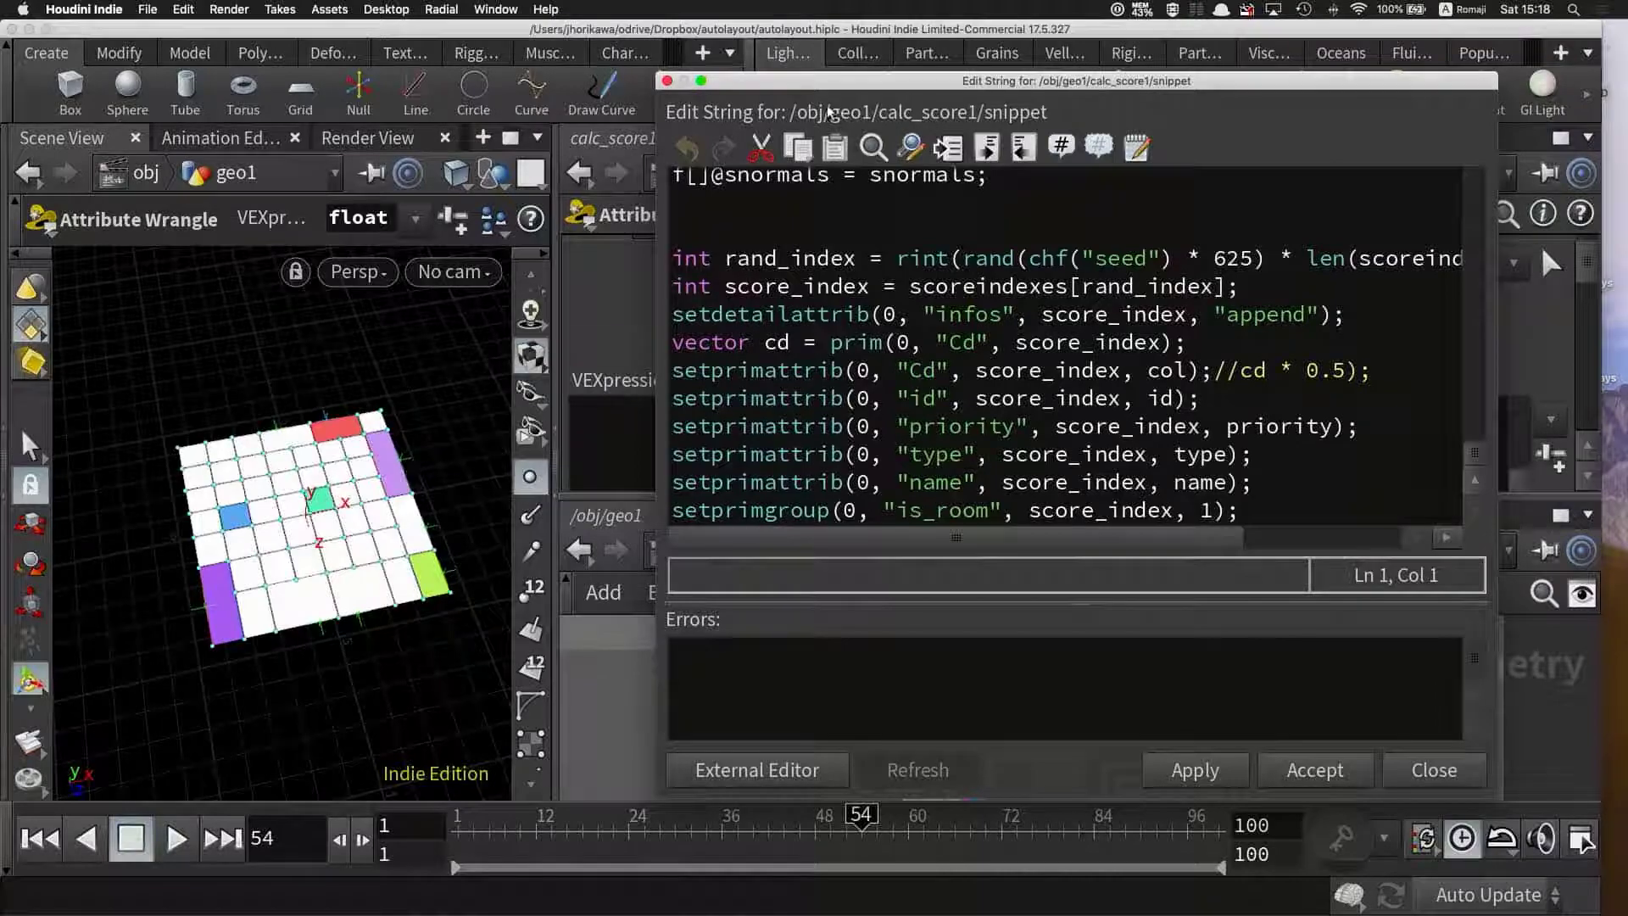
mouse_move(787, 82)
mouse_down()
mouse_move(928, 224)
mouse_move(744, 150)
mouse_up()
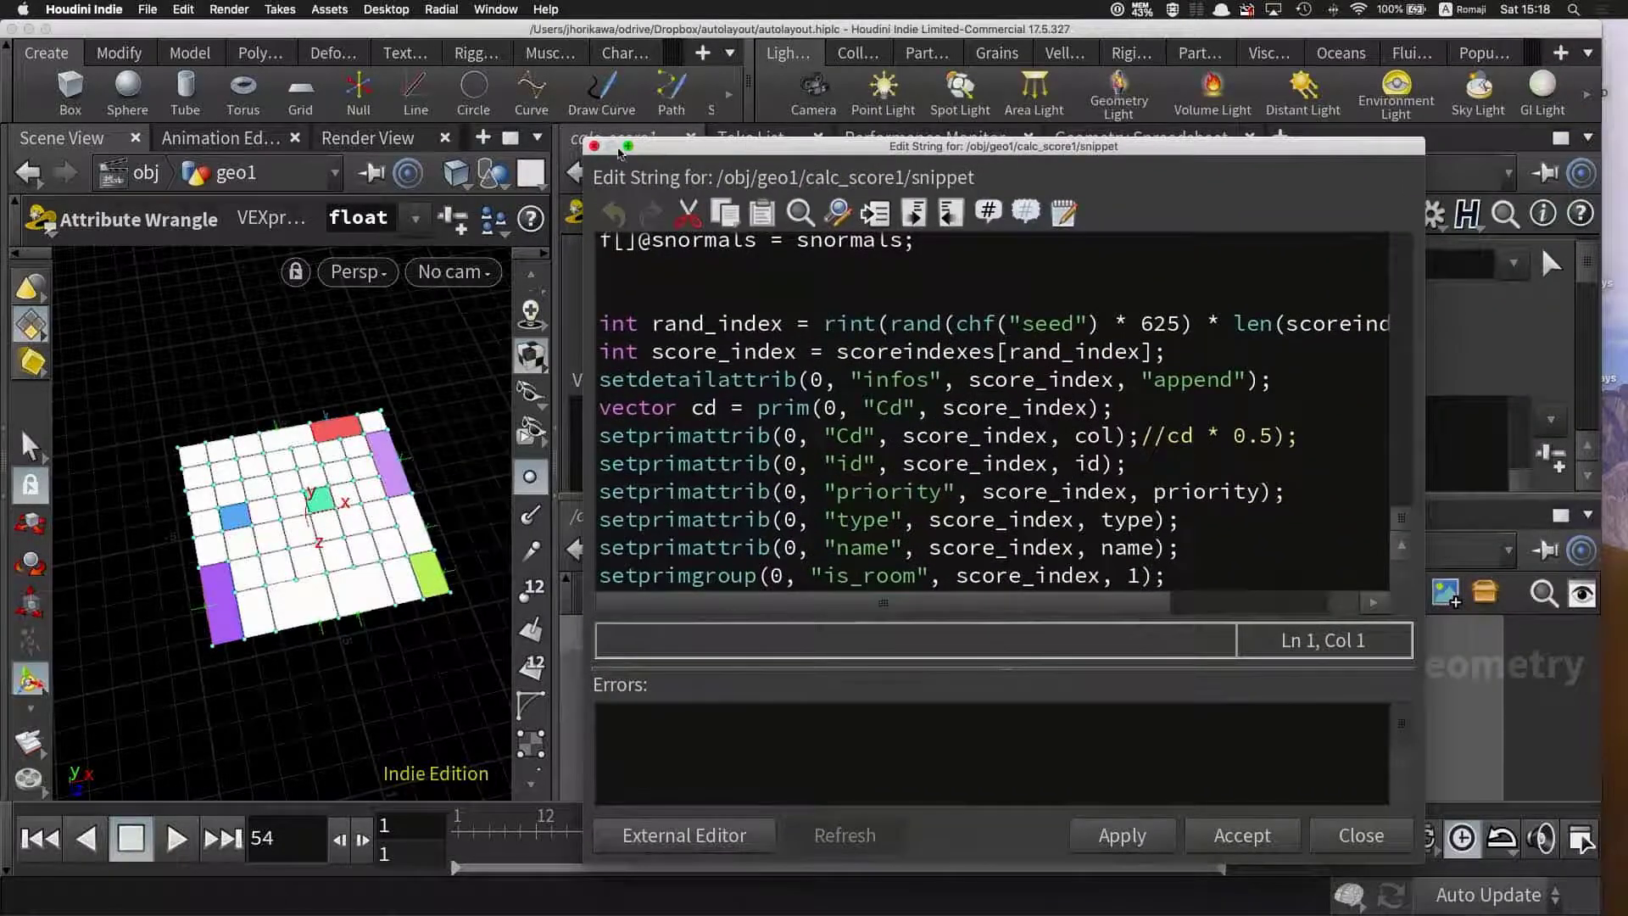
click(618, 149)
key(ctrl+Up)
- Present slides 83, 92, 93 and 94 on window score and selection probability, then return to Houdini
click(875, 697)
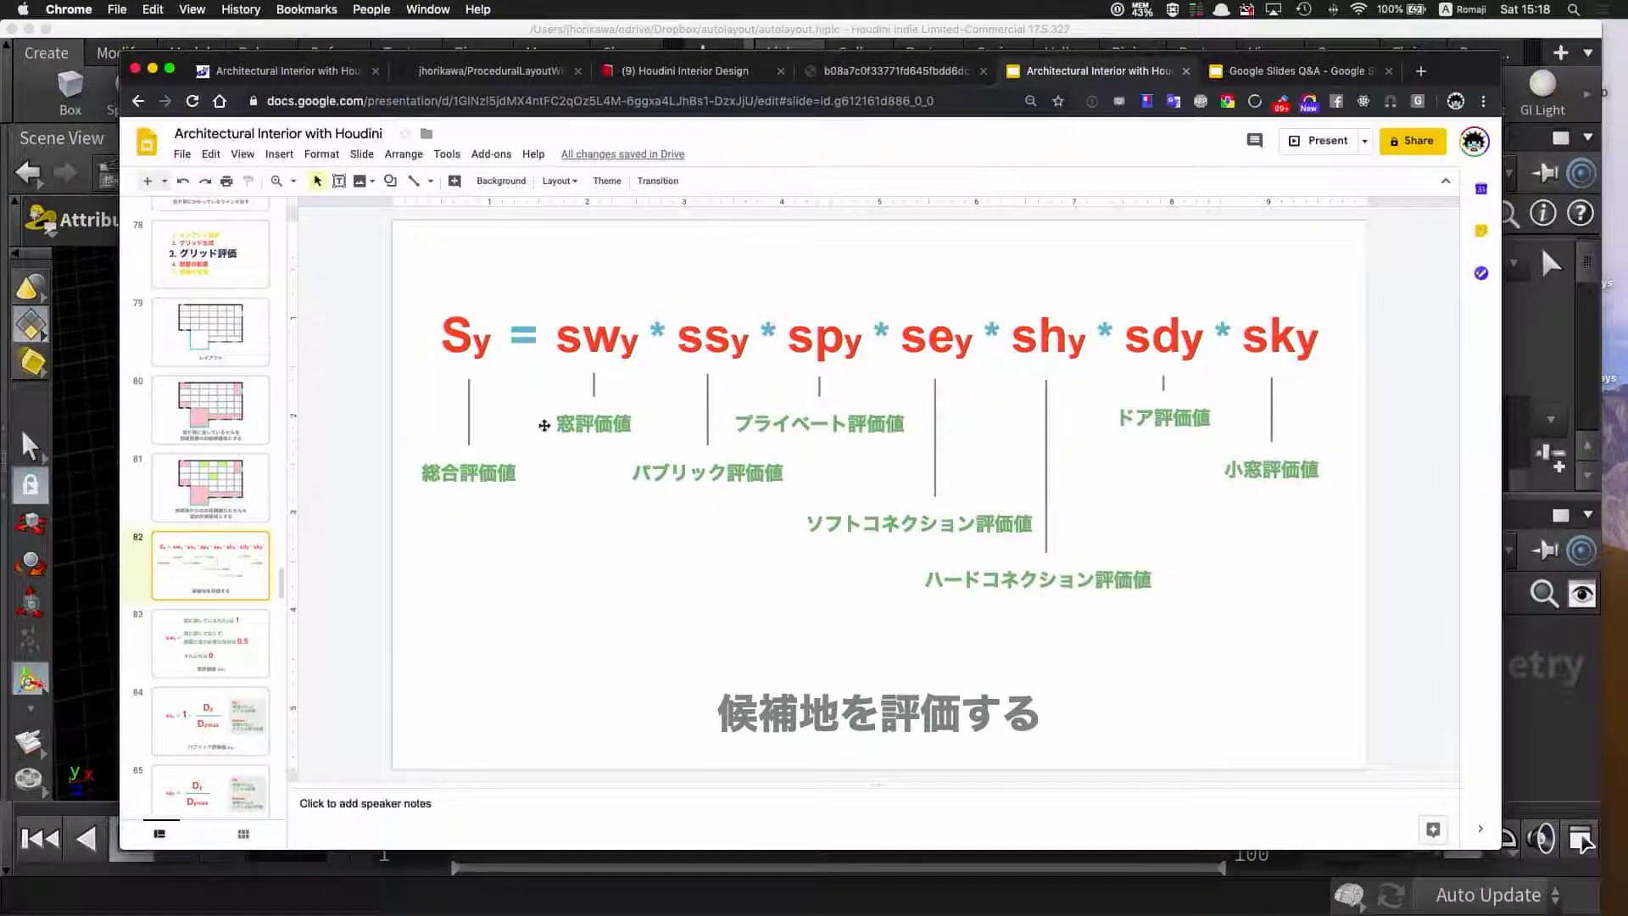
click(237, 653)
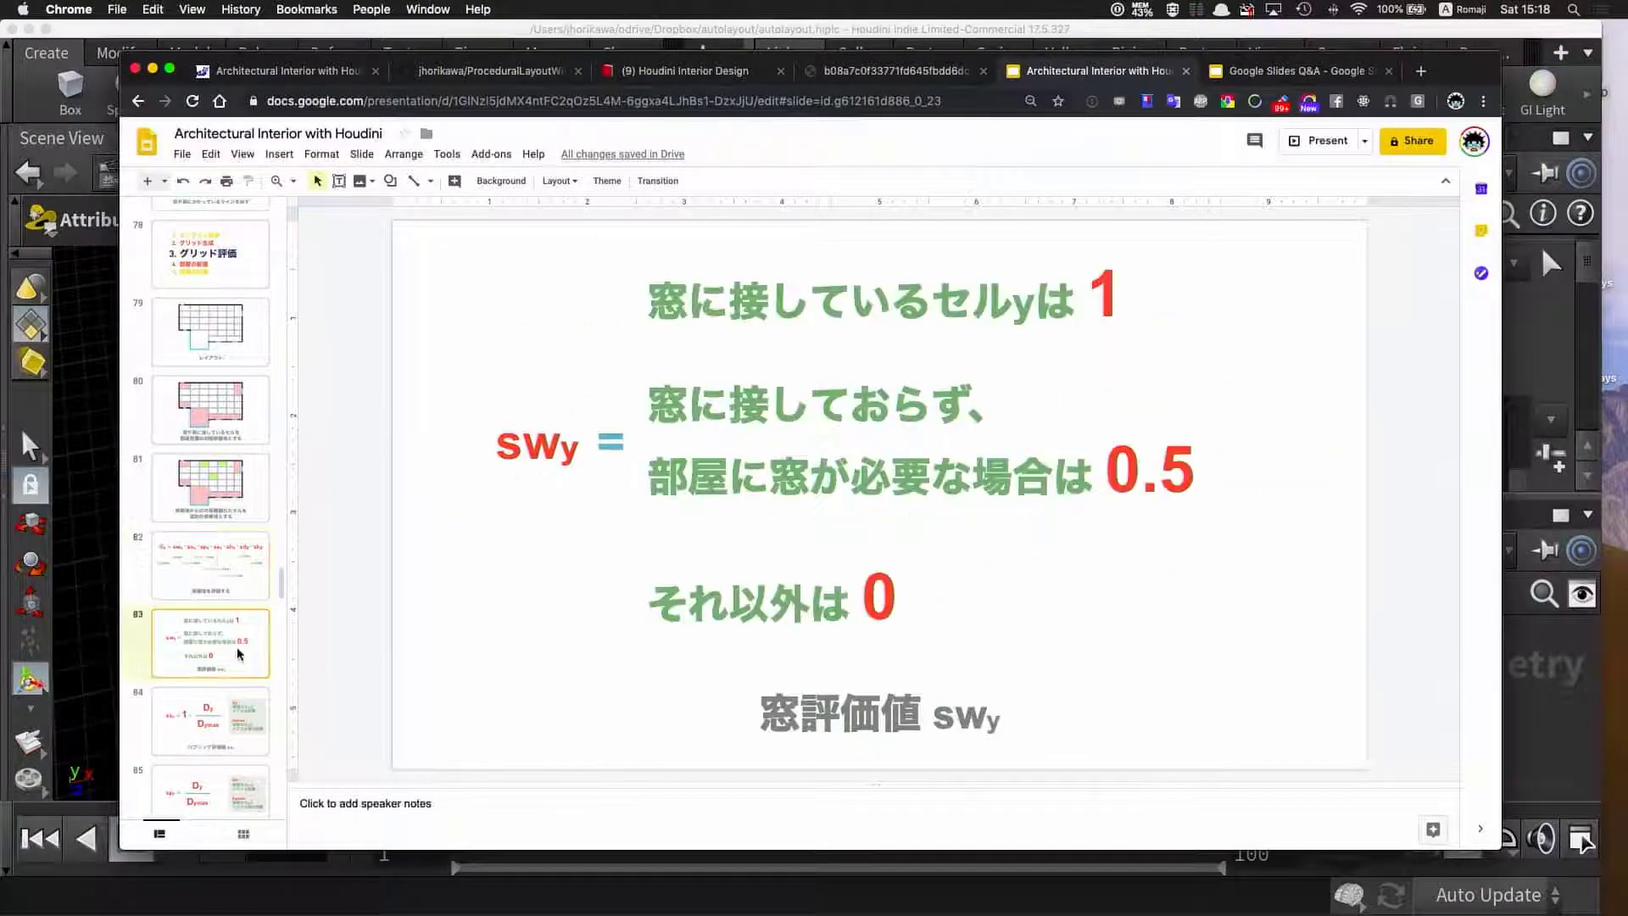
scroll(233, 628, down, 7)
click(231, 620)
scroll(232, 620, down, 3)
click(227, 658)
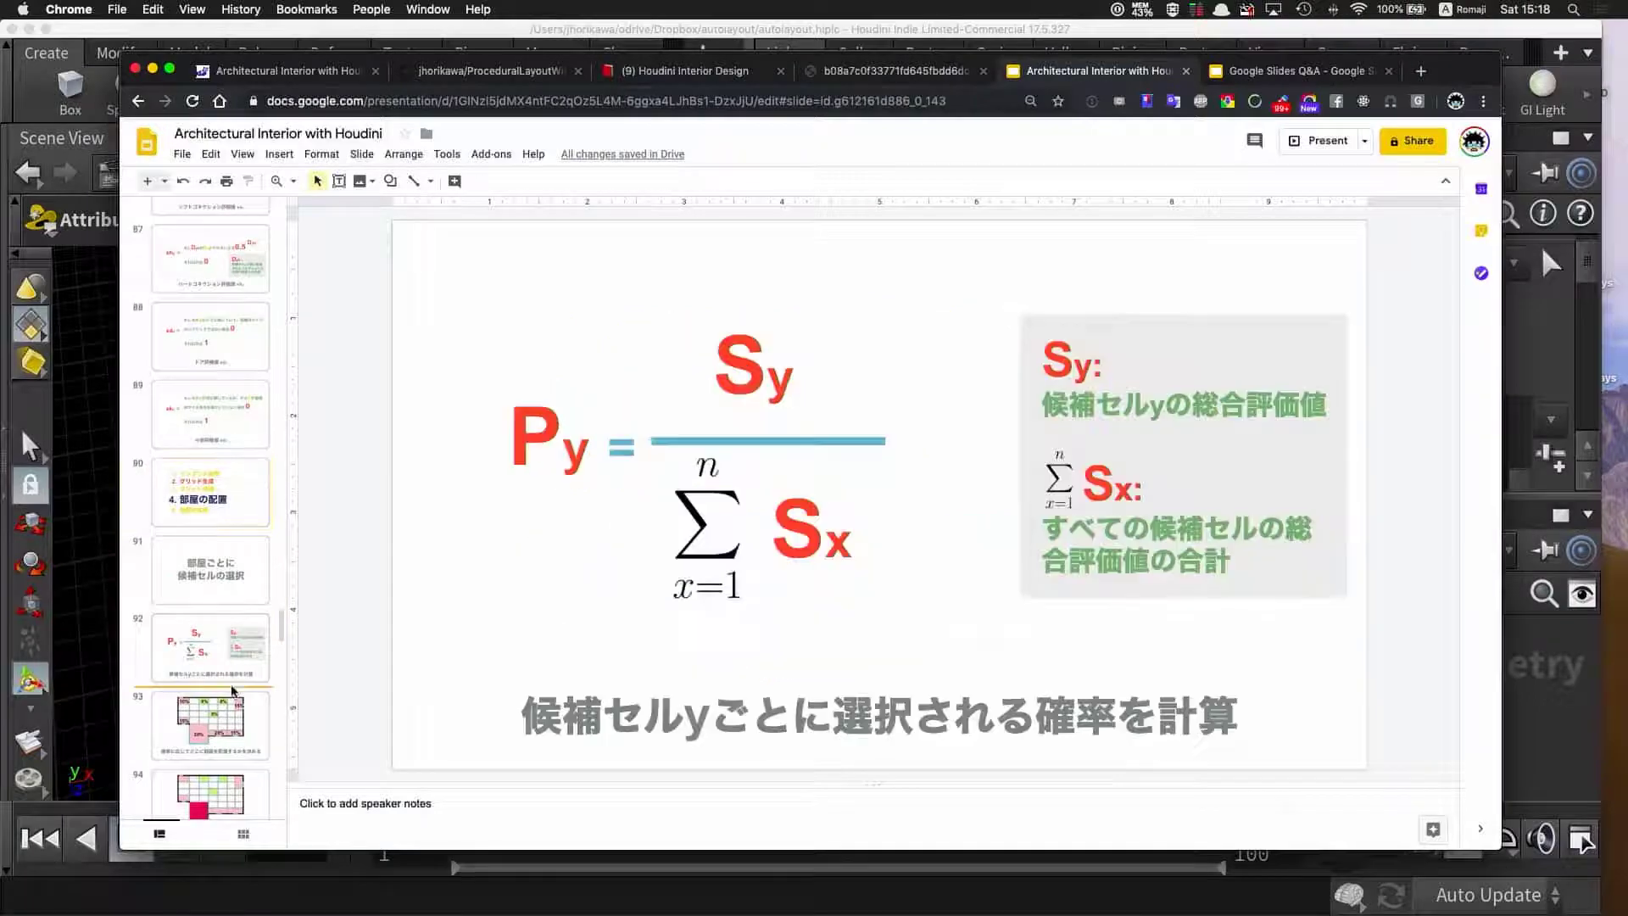
click(226, 728)
click(225, 674)
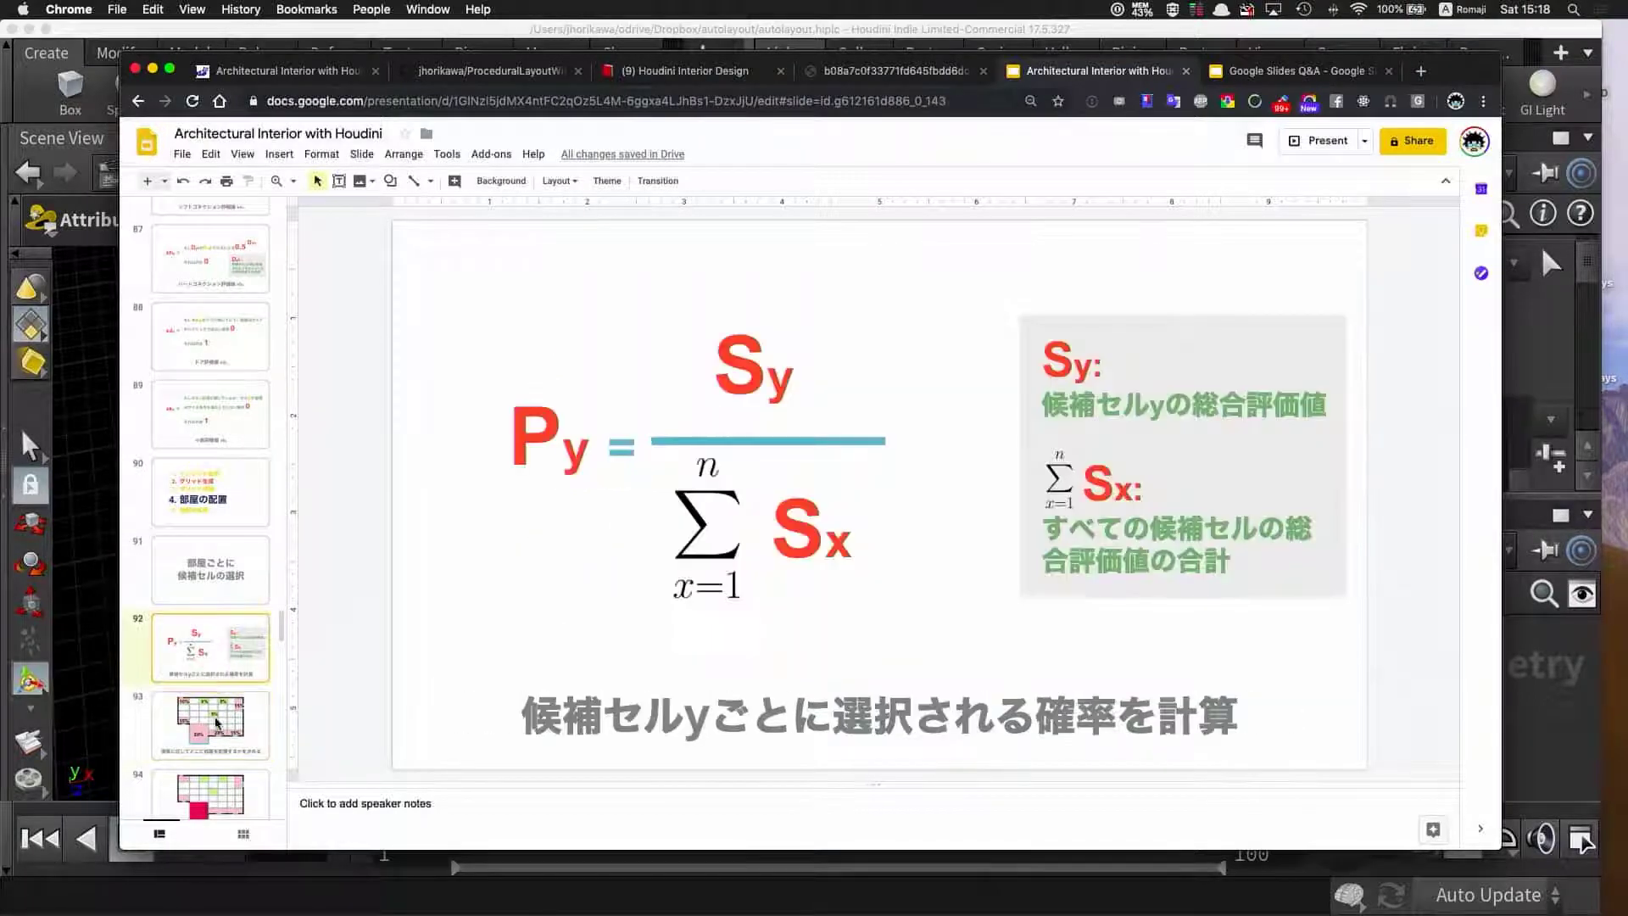
click(217, 723)
click(220, 780)
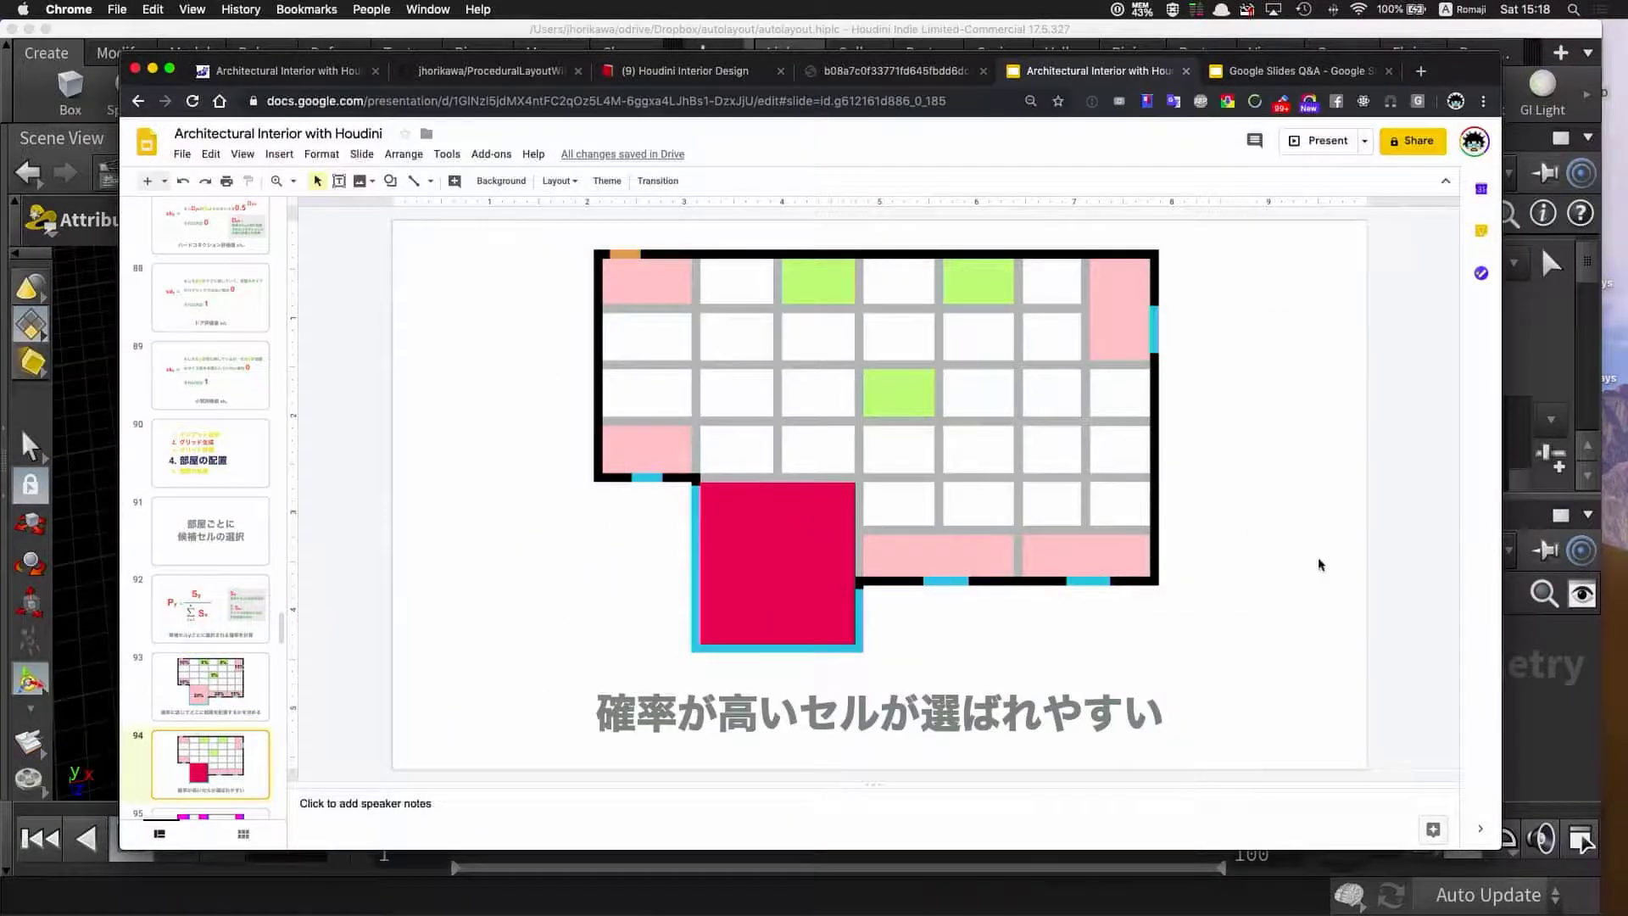
click(1518, 657)
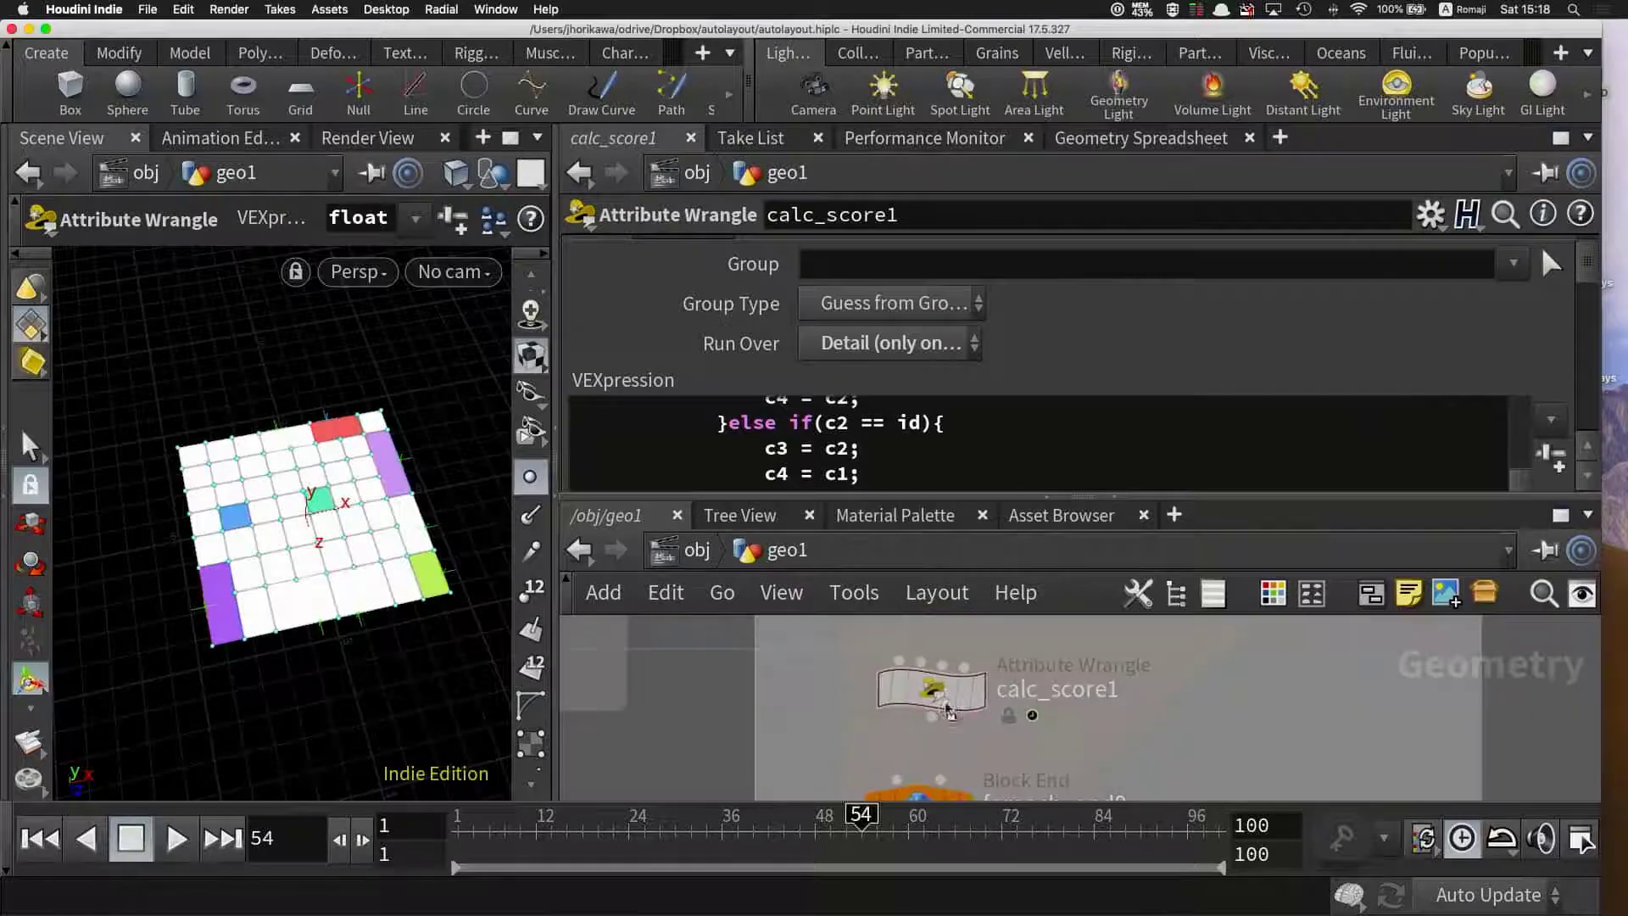
- Switch the display flag from foreach_end8 back to col and slightly orbit the room grid
drag(956, 705, 942, 696)
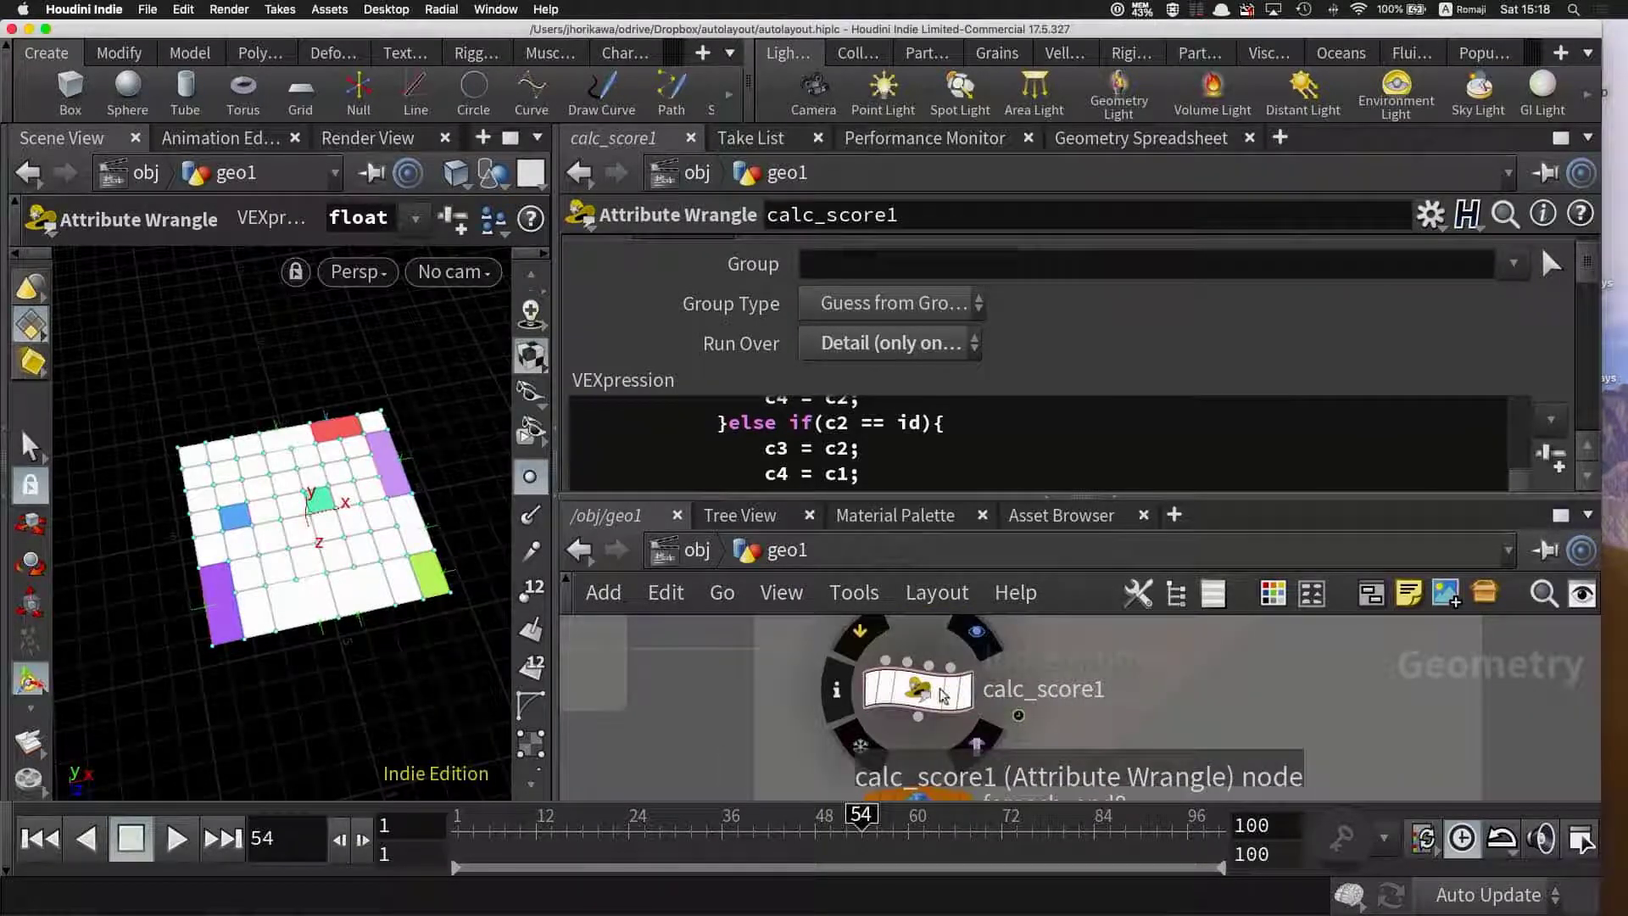
scroll(941, 694, down, 3)
scroll(947, 711, up, 3)
click(943, 702)
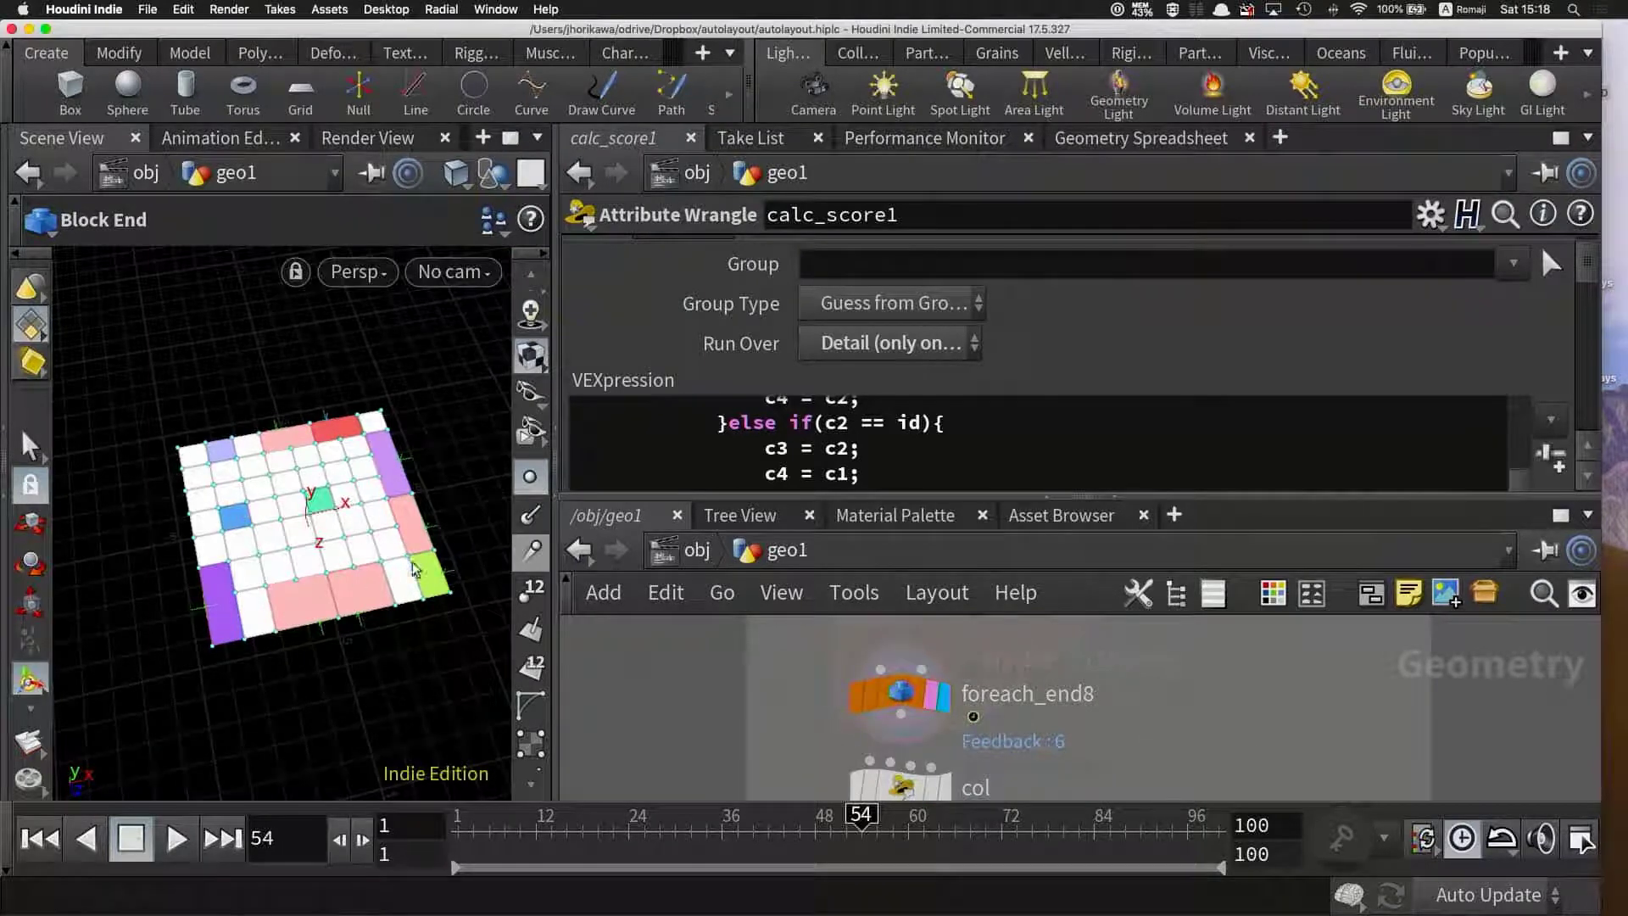
click(940, 785)
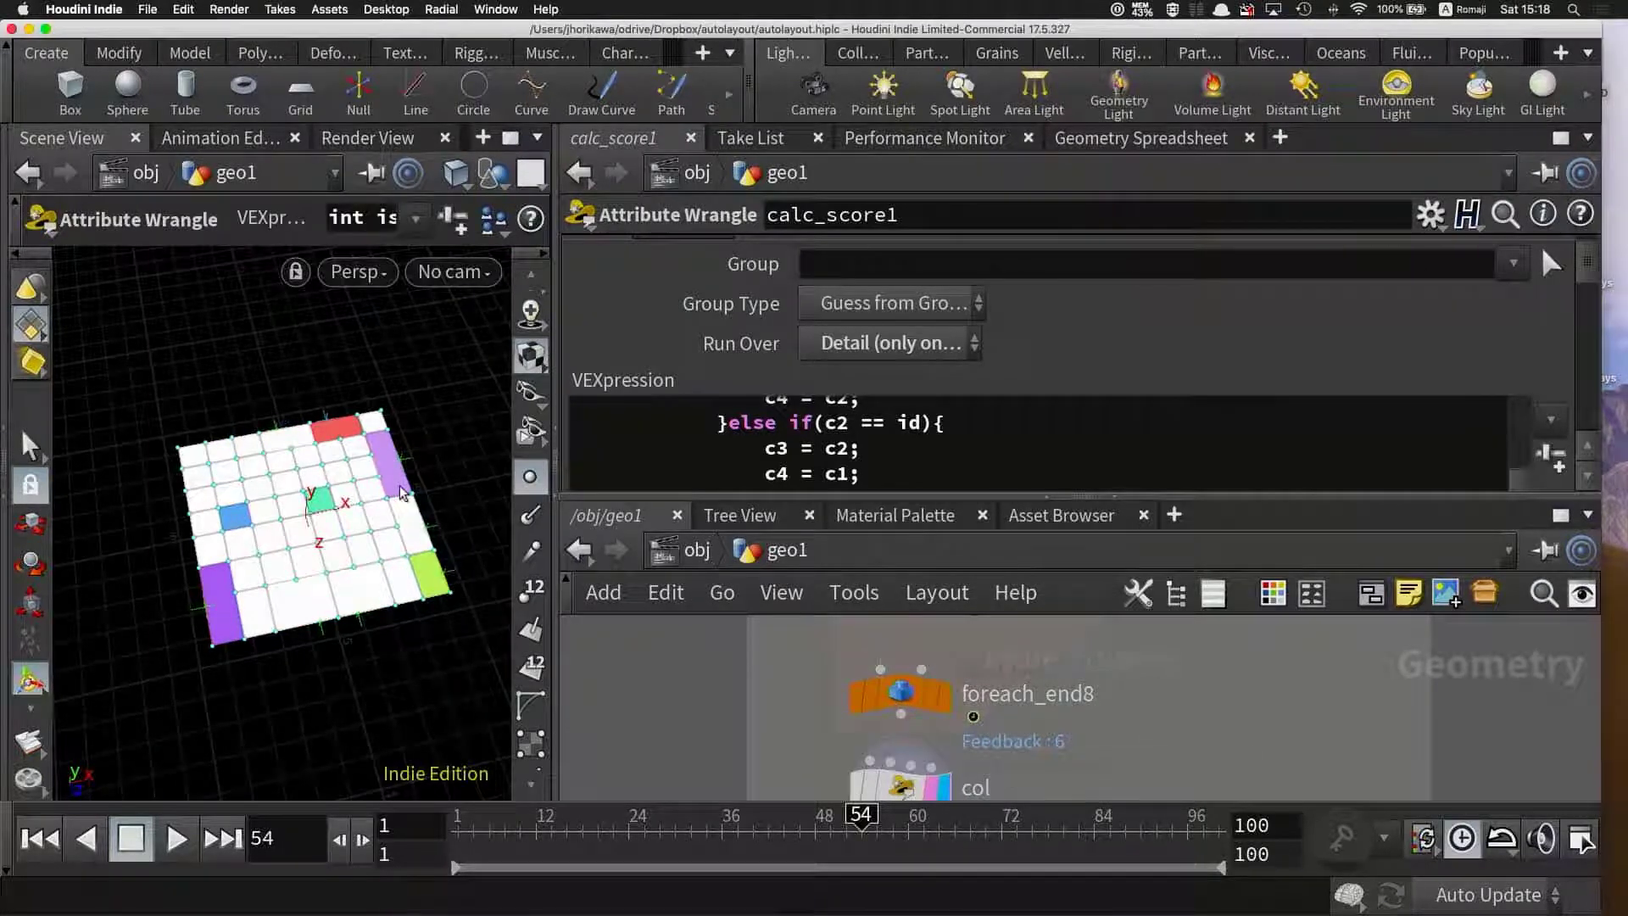
drag(393, 496, 387, 489)
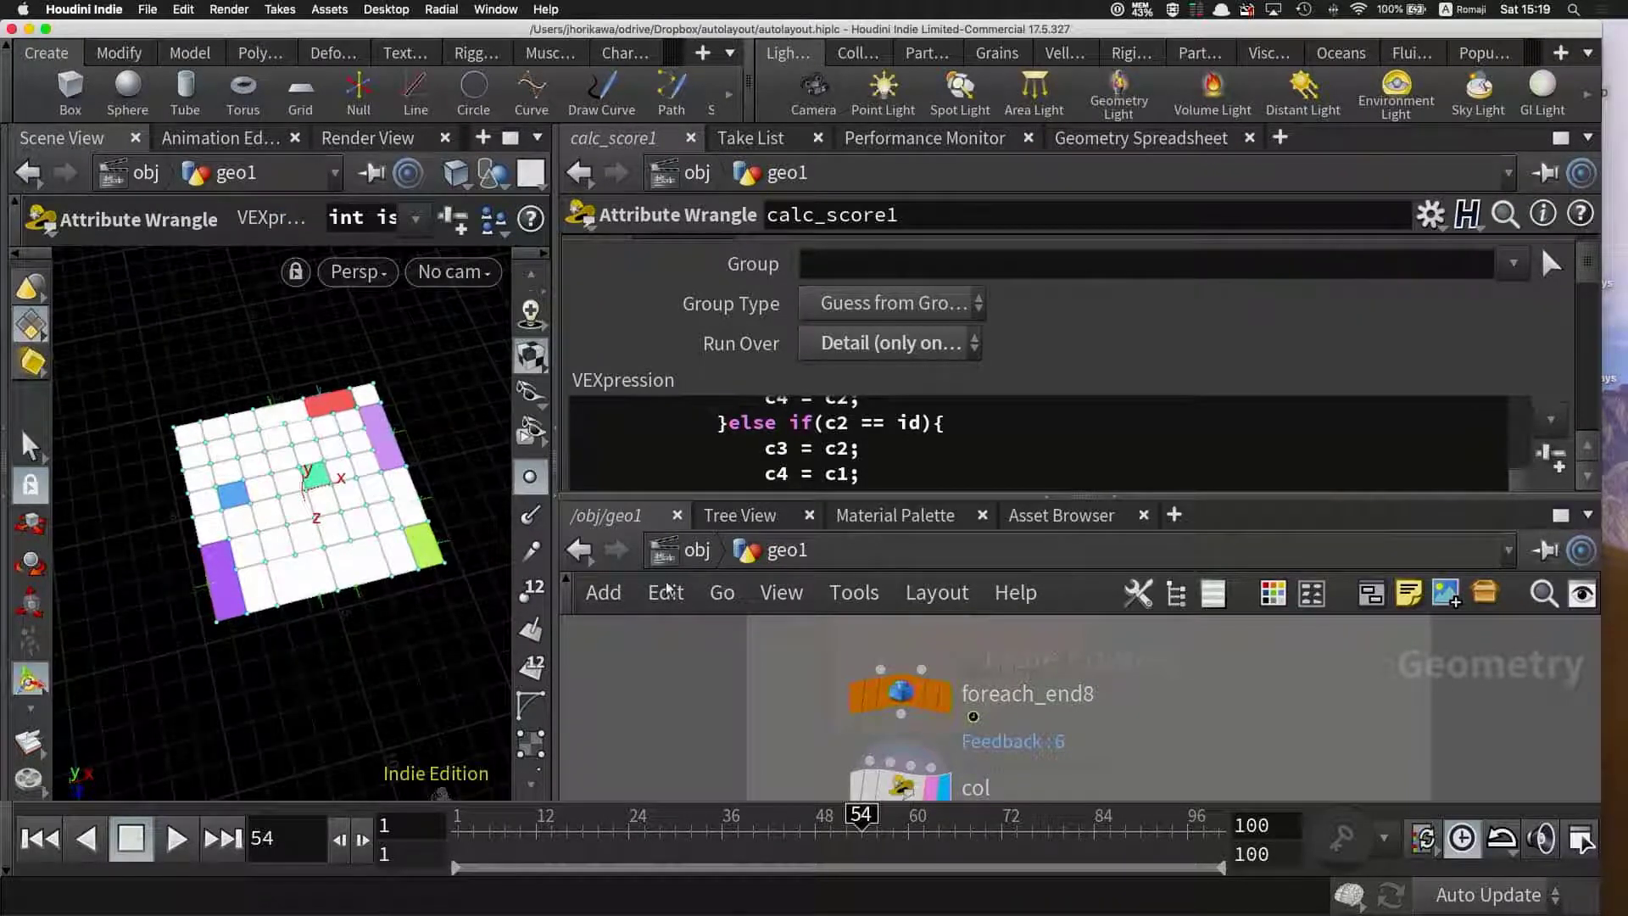
- Widen the 3D viewport and list the scene visualizers
drag(557, 657, 1054, 636)
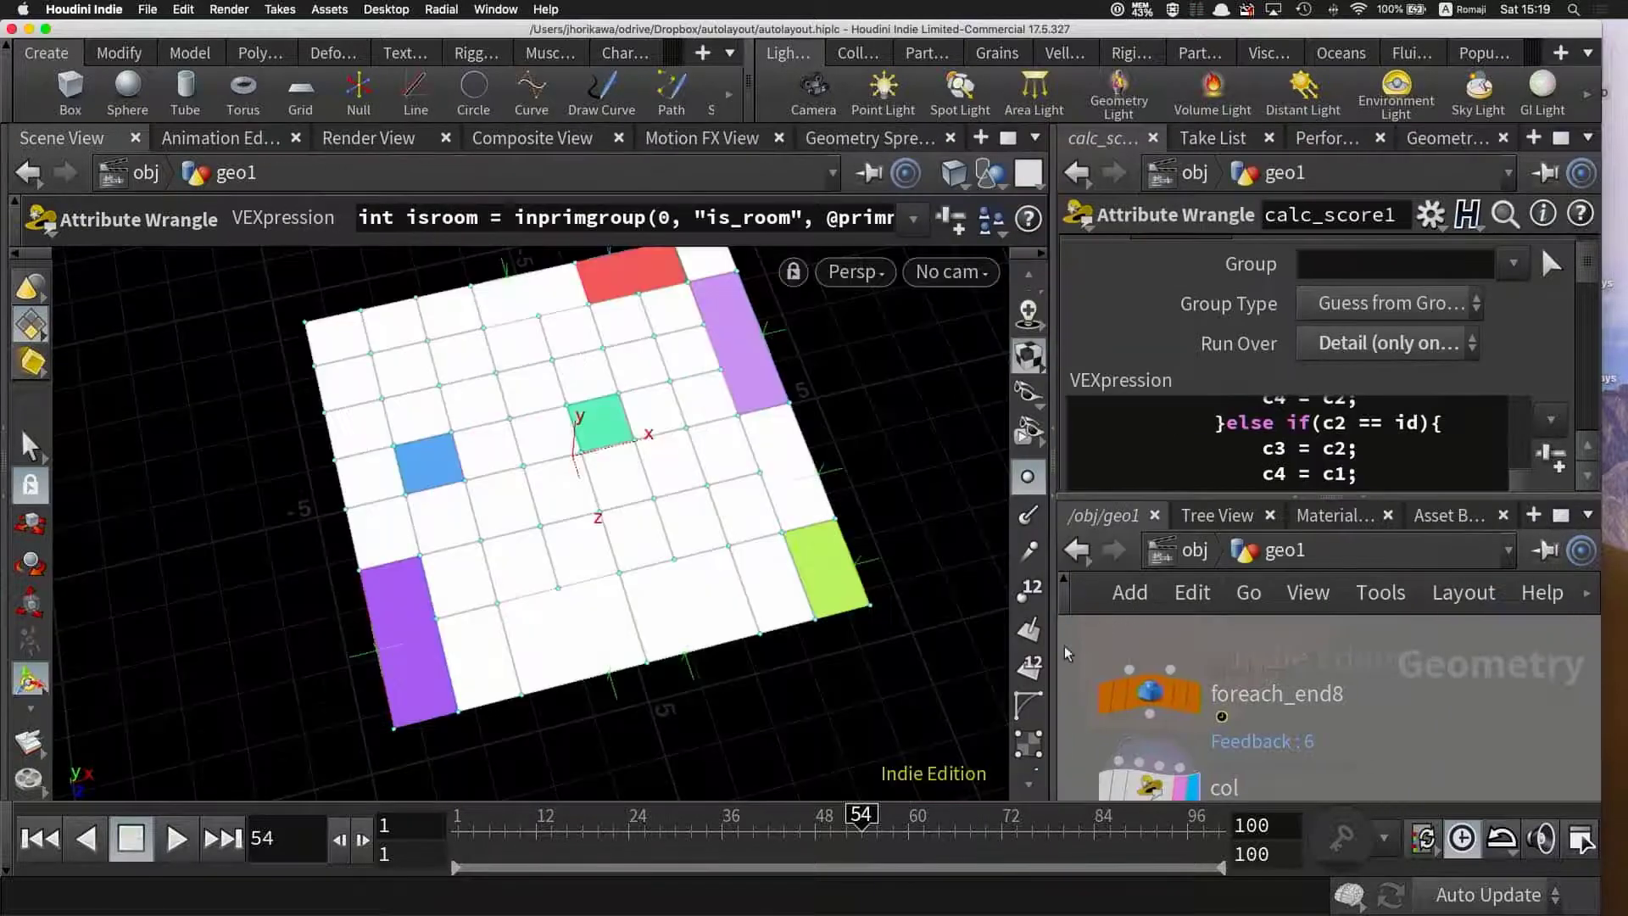
click(1028, 787)
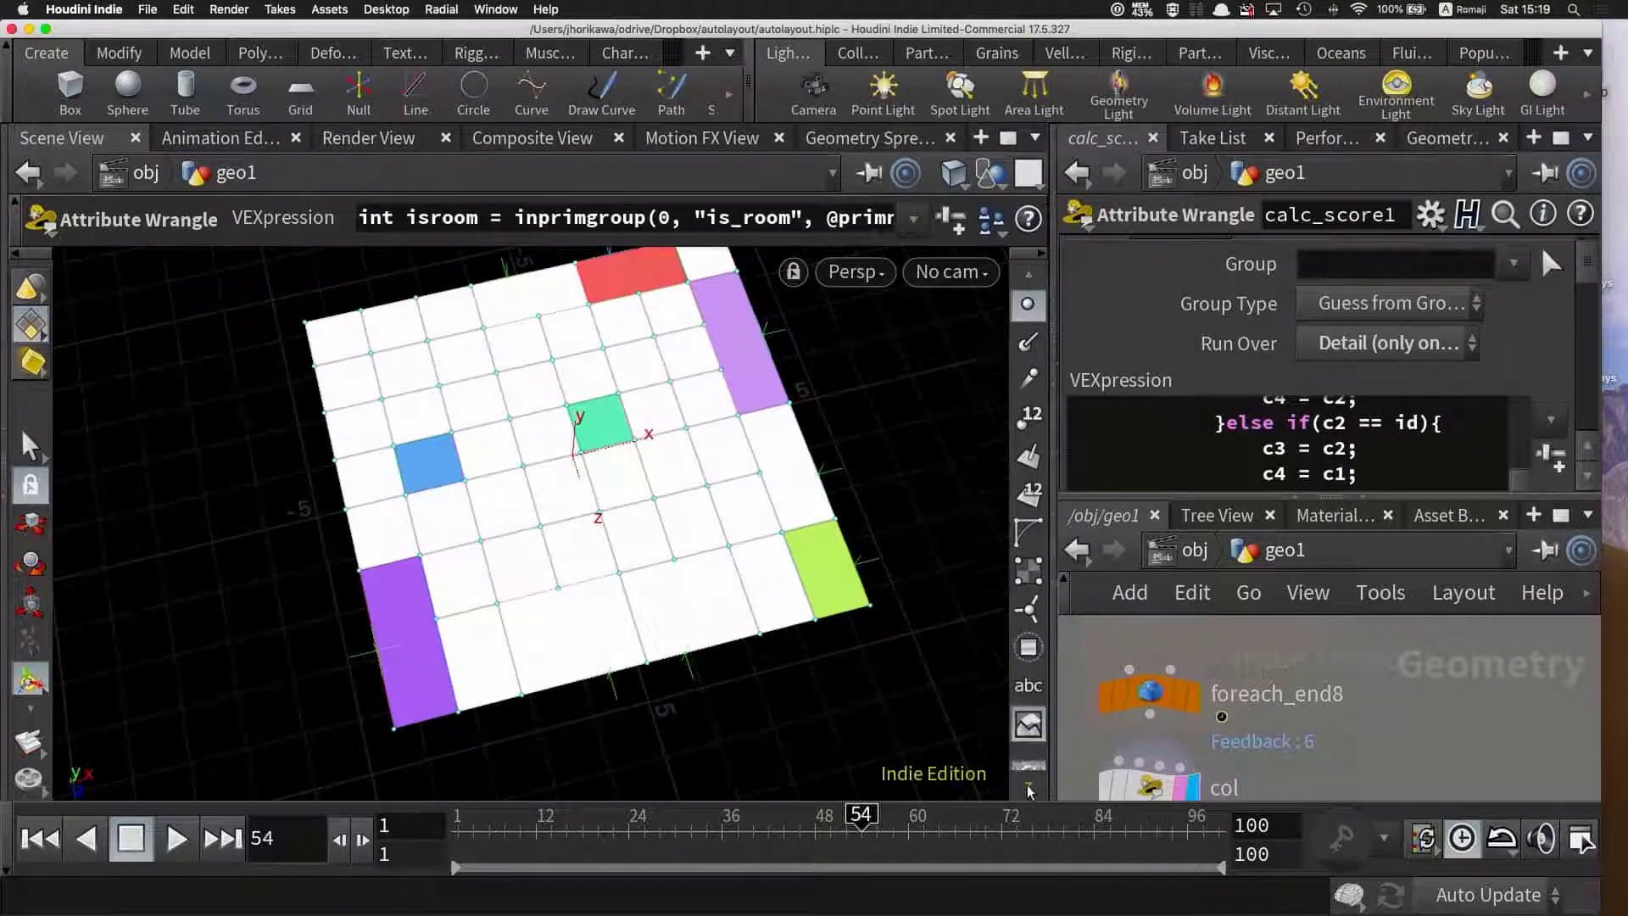
click(1029, 627)
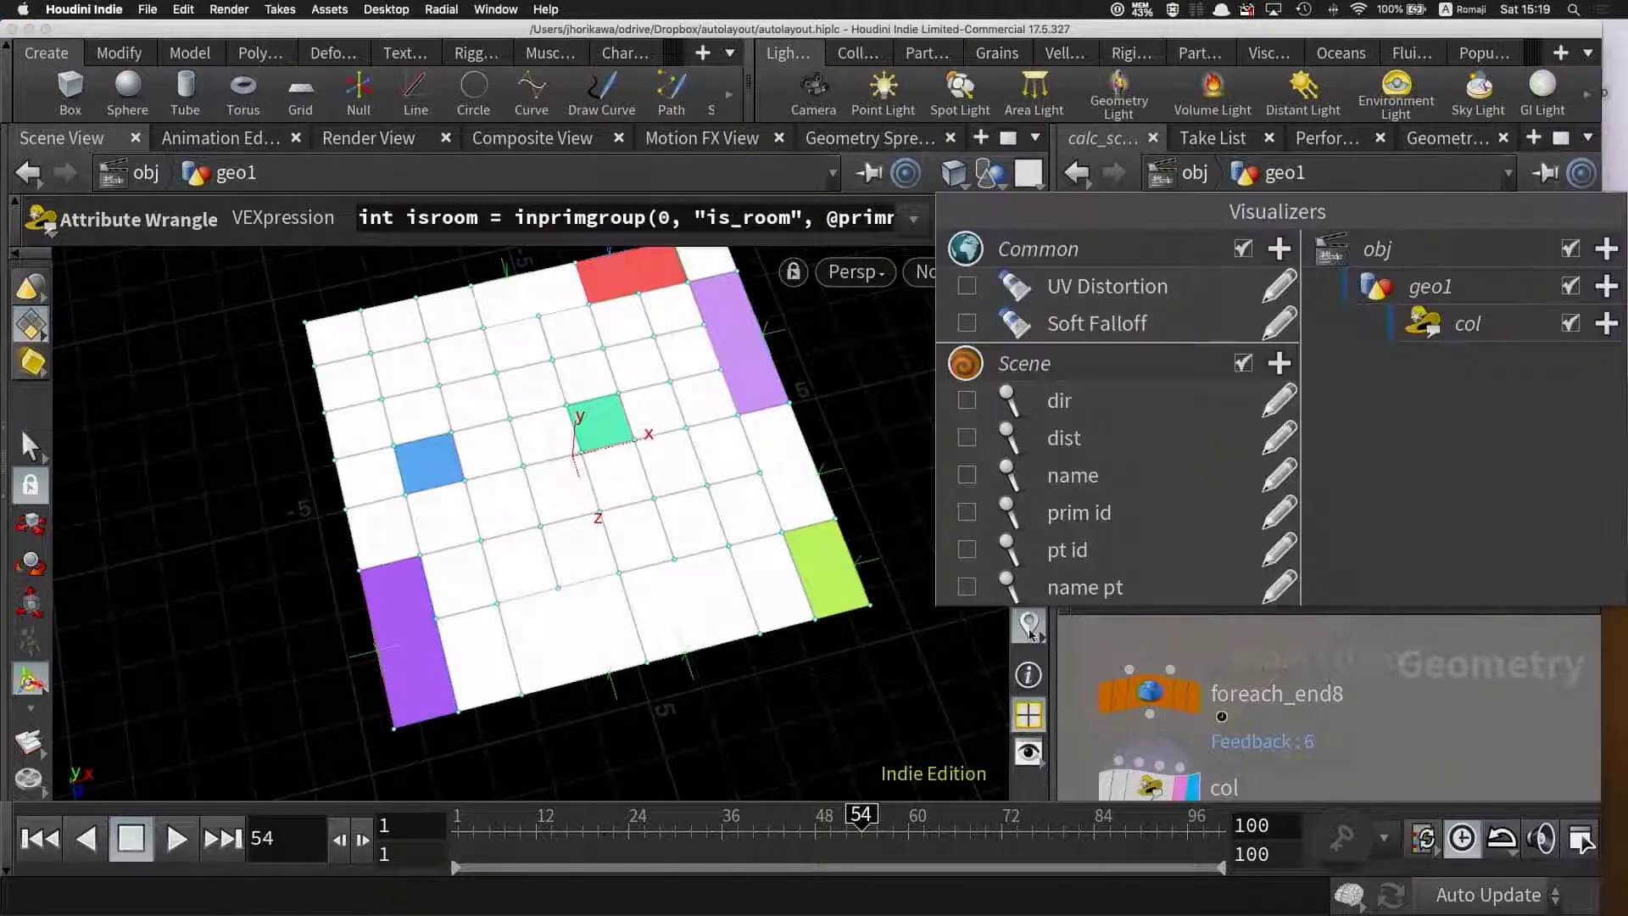
- Turn on the 'name' visualizer to label each room, then pan around the network
click(966, 476)
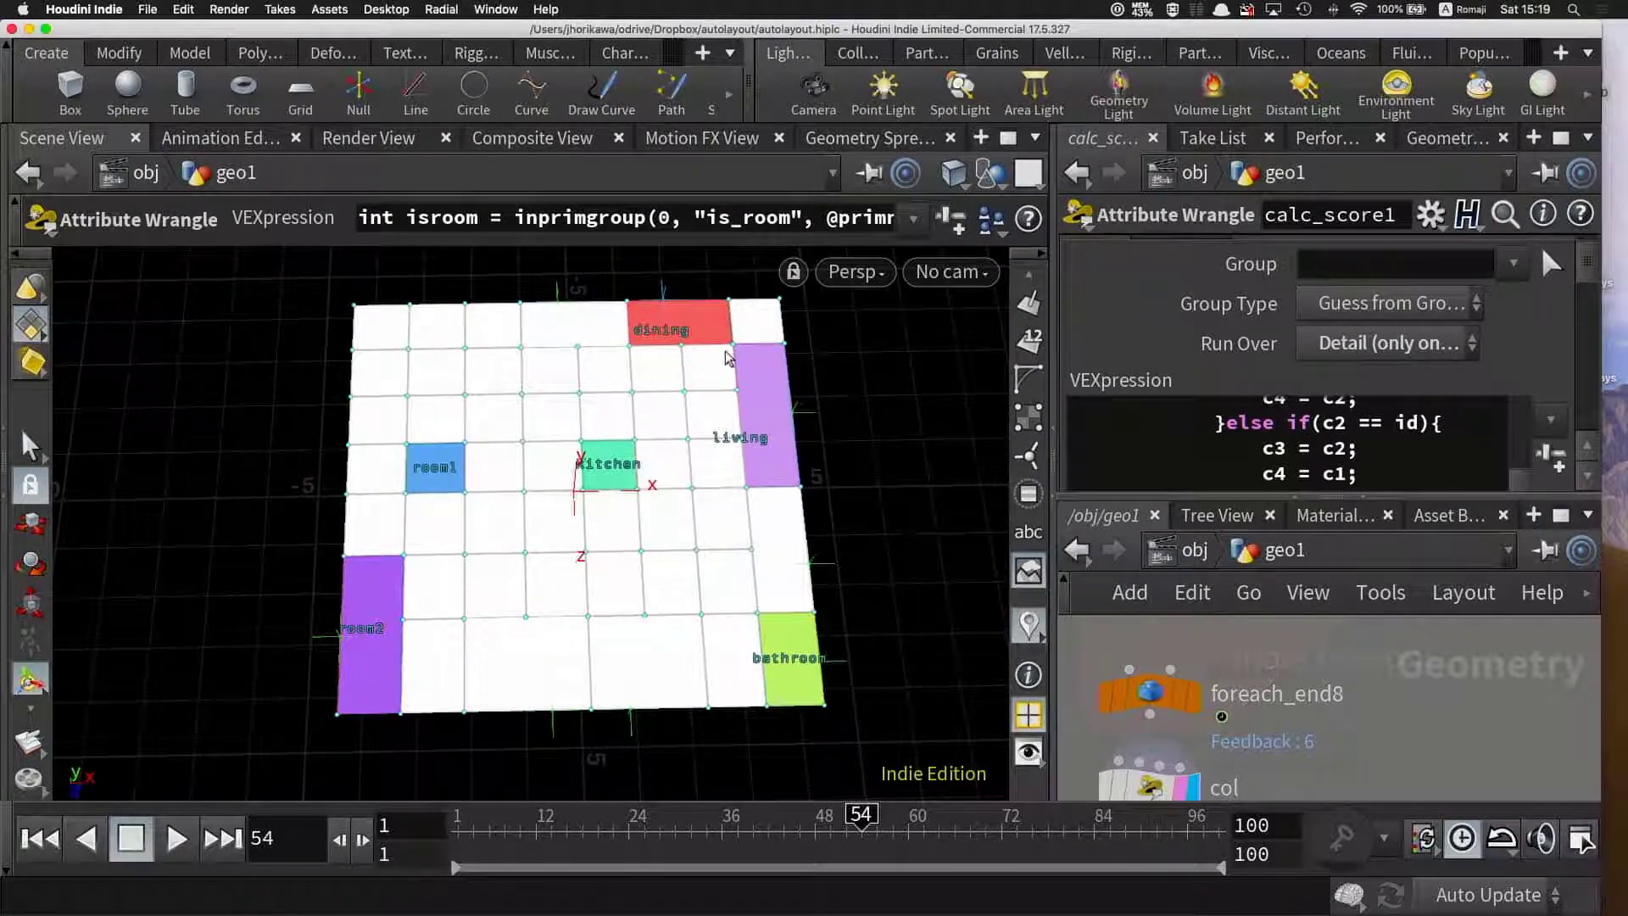
scroll(1333, 744, down, 3)
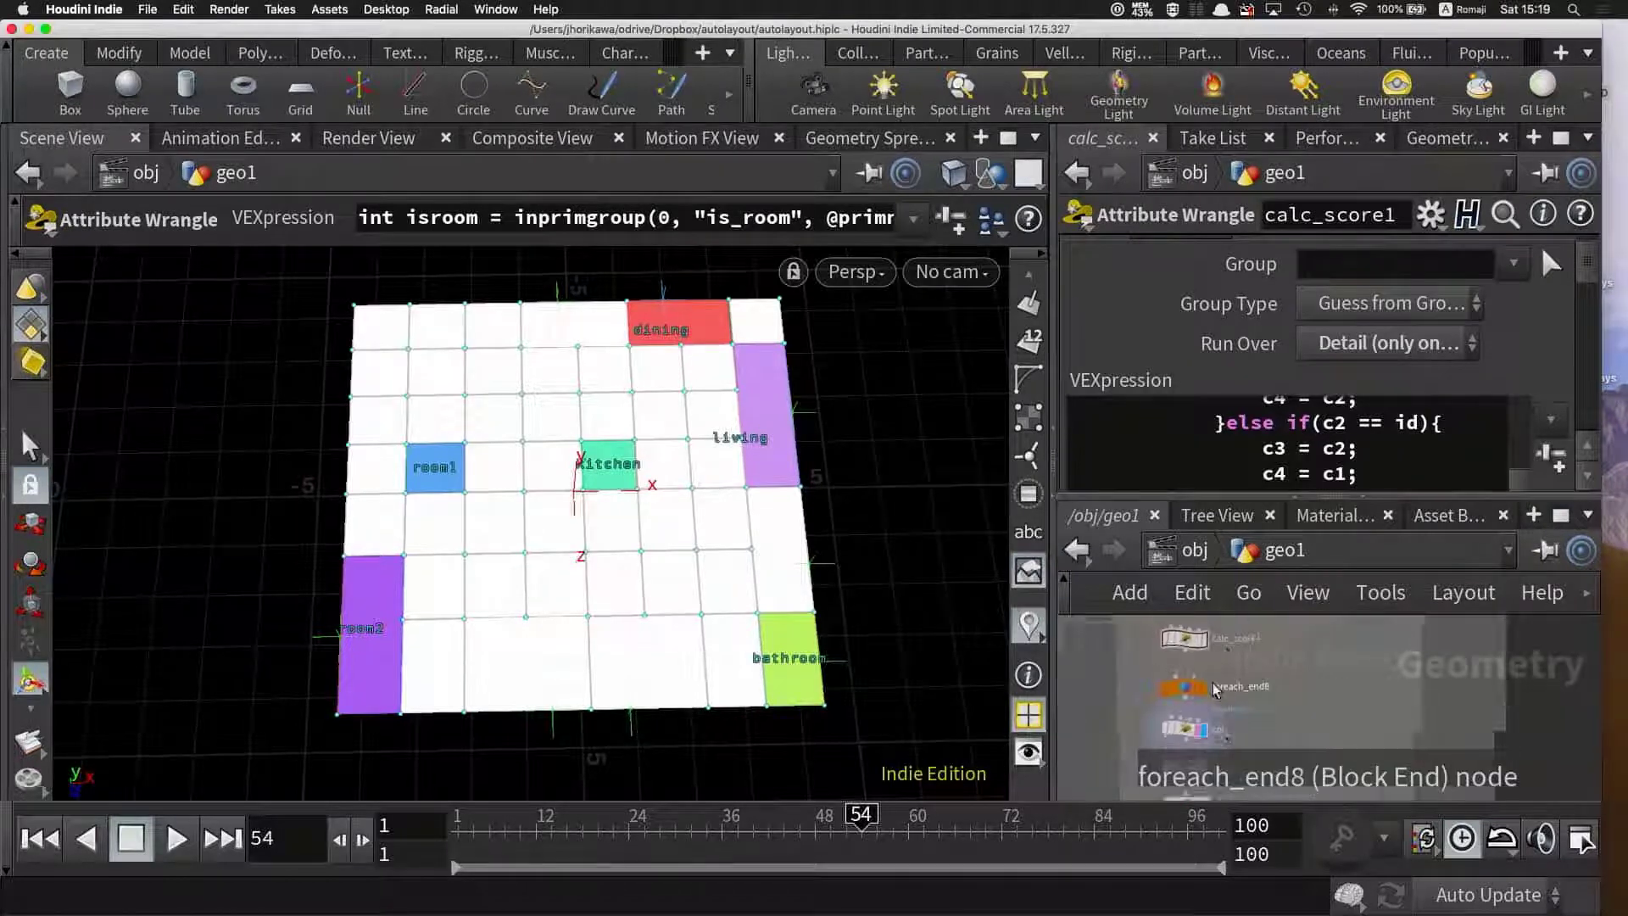
scroll(1334, 745, down, 2)
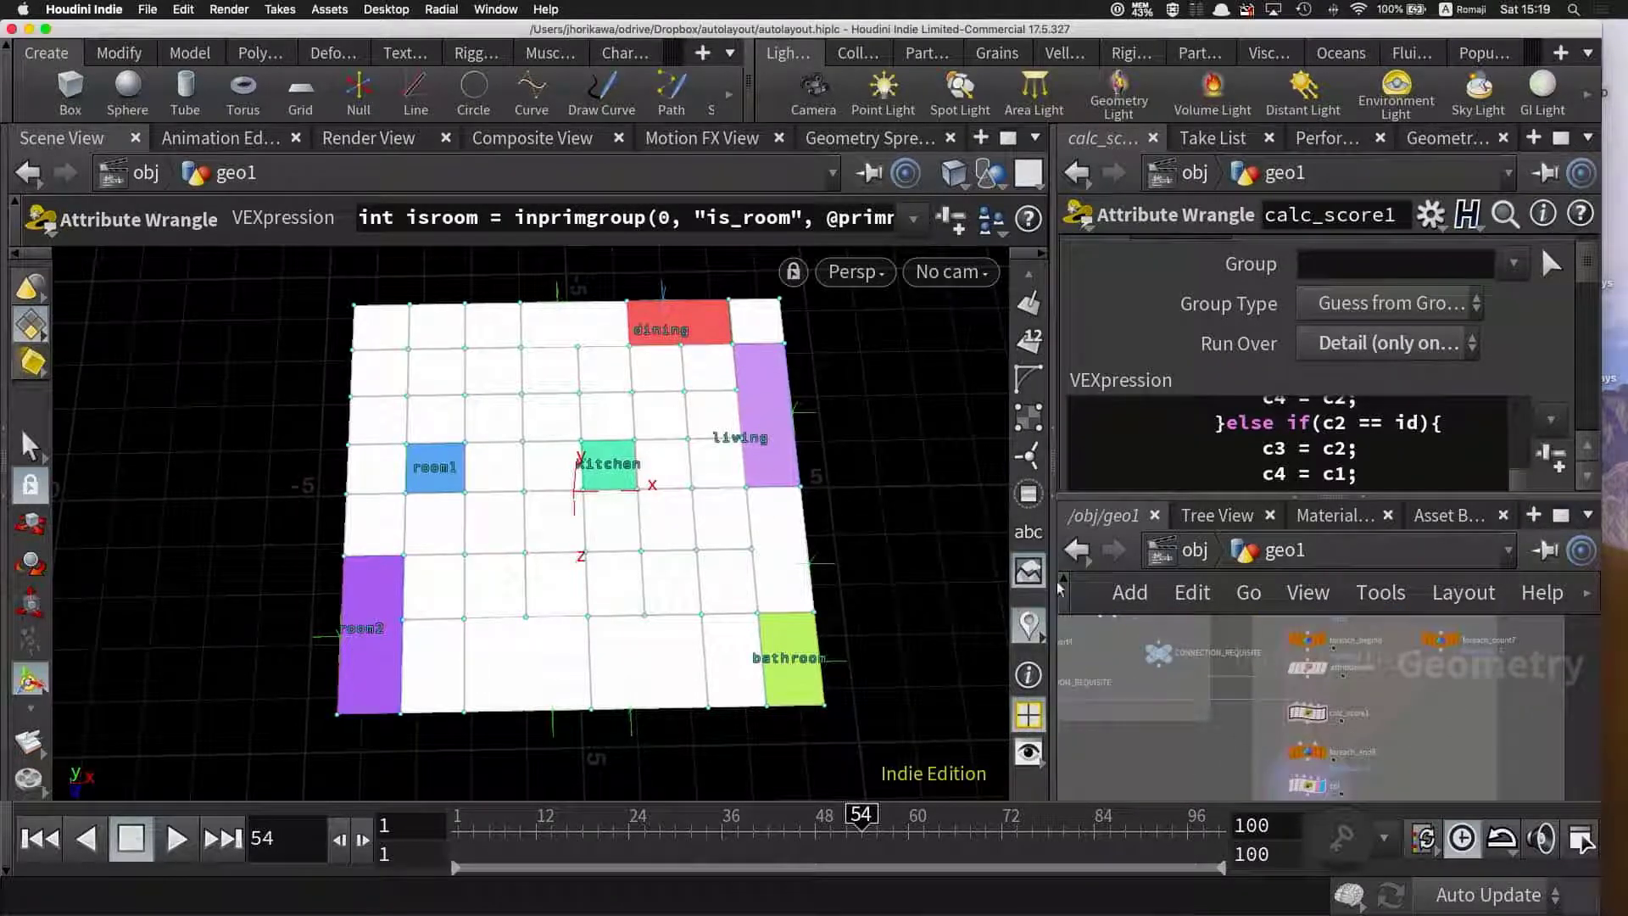
scroll(1216, 748, up, 1)
middle_drag(1217, 748, 1284, 755)
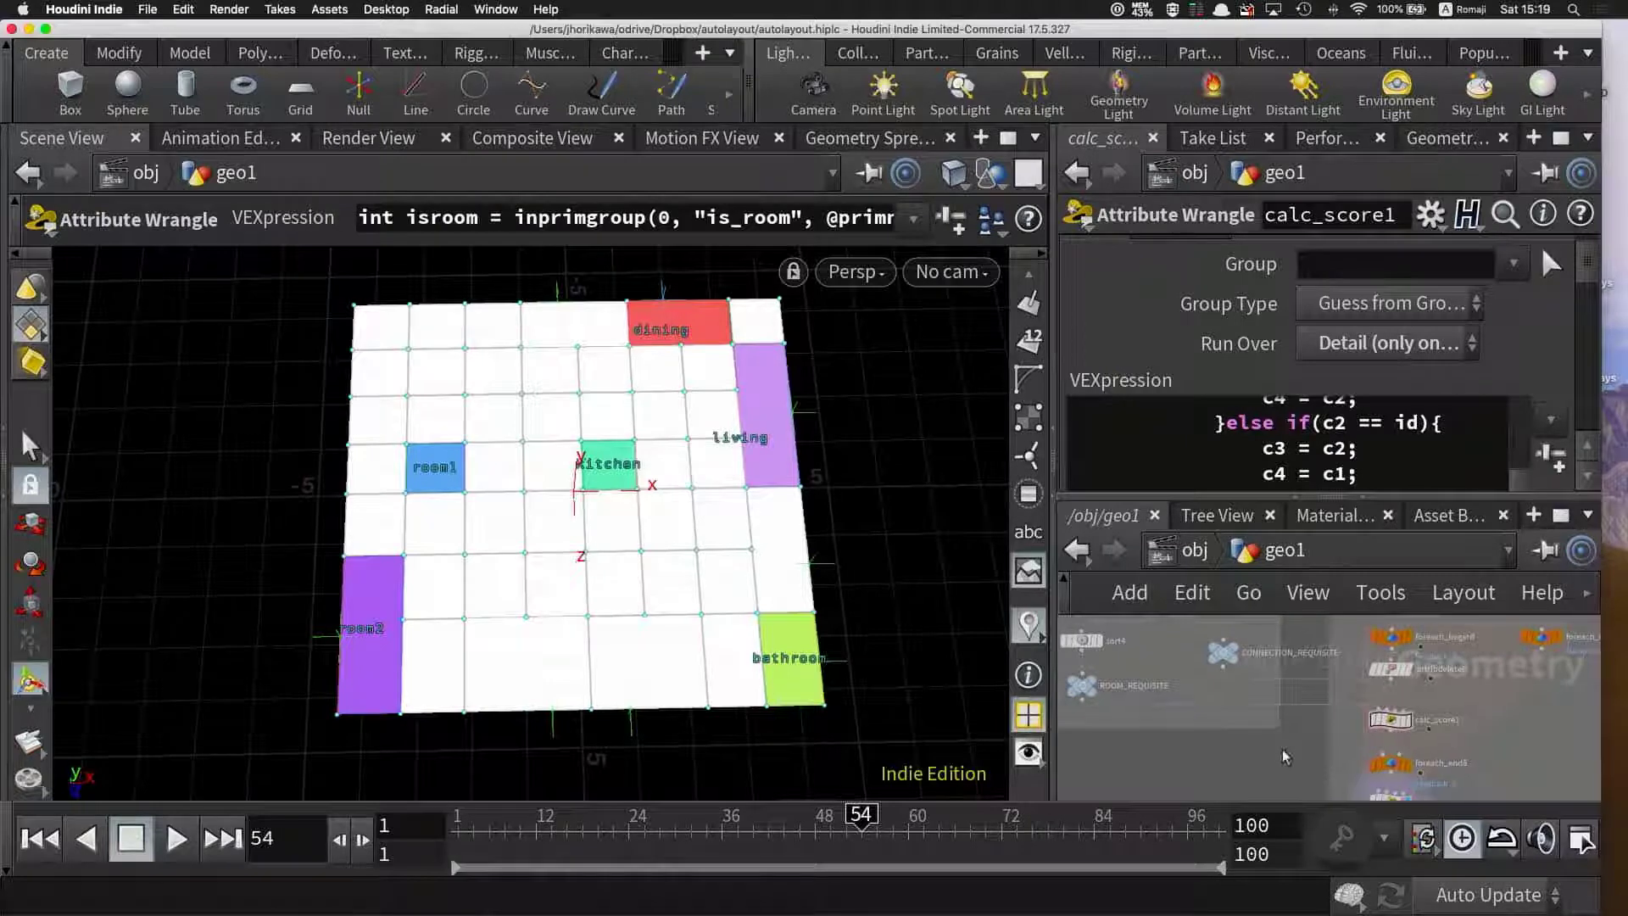
scroll(1391, 721, up, 2)
scroll(1394, 722, up, 2)
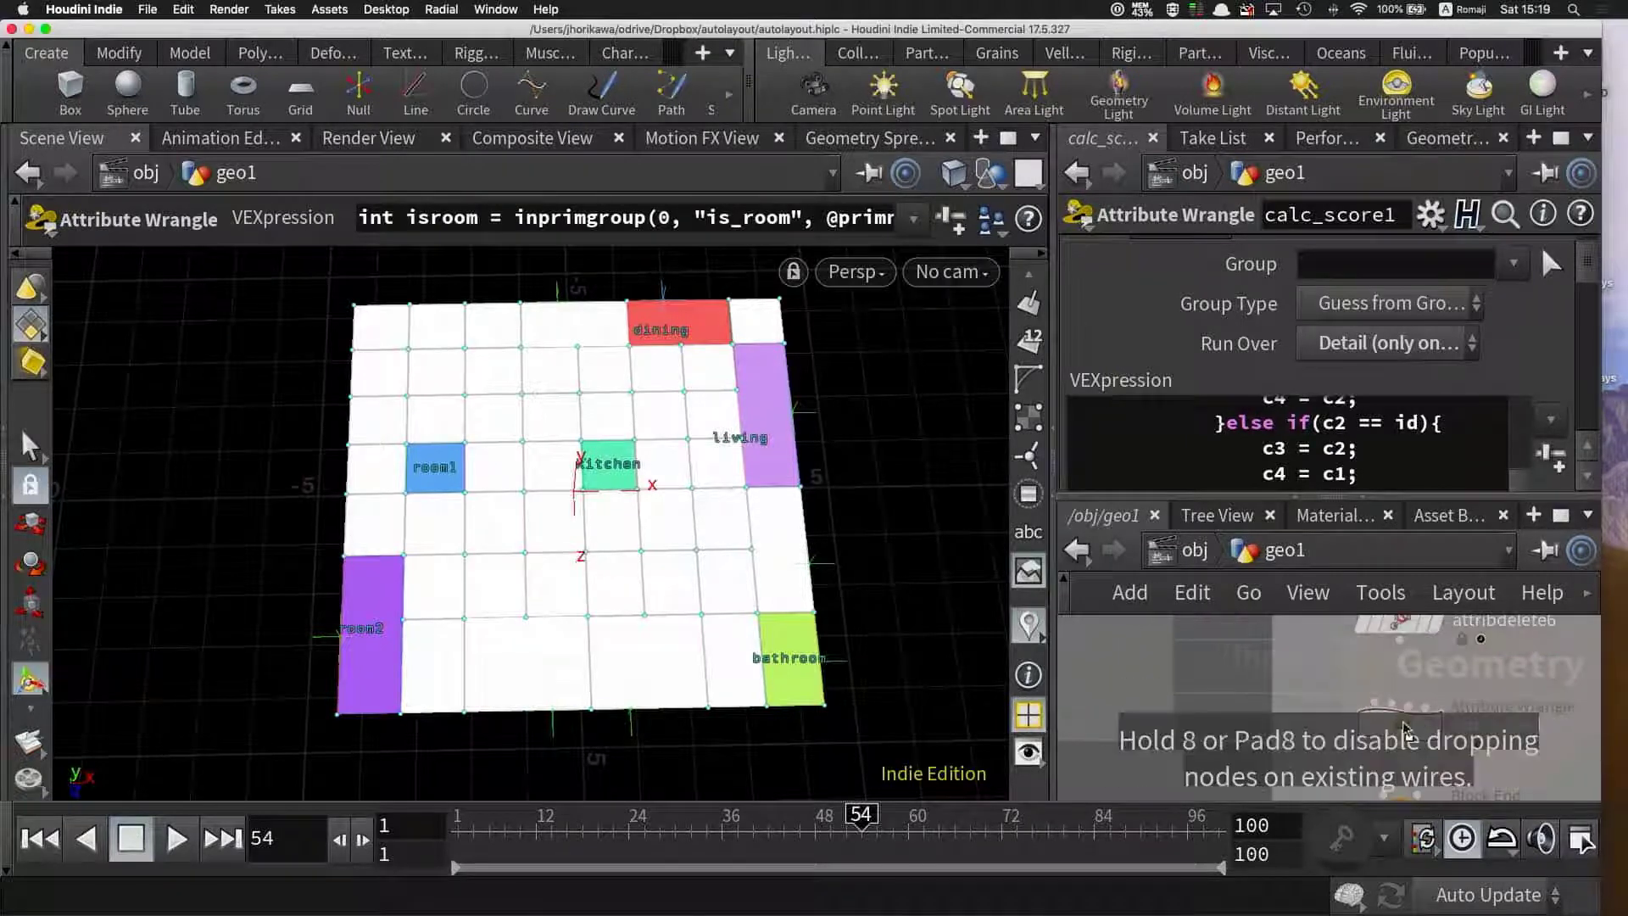
scroll(1408, 725, up, 2)
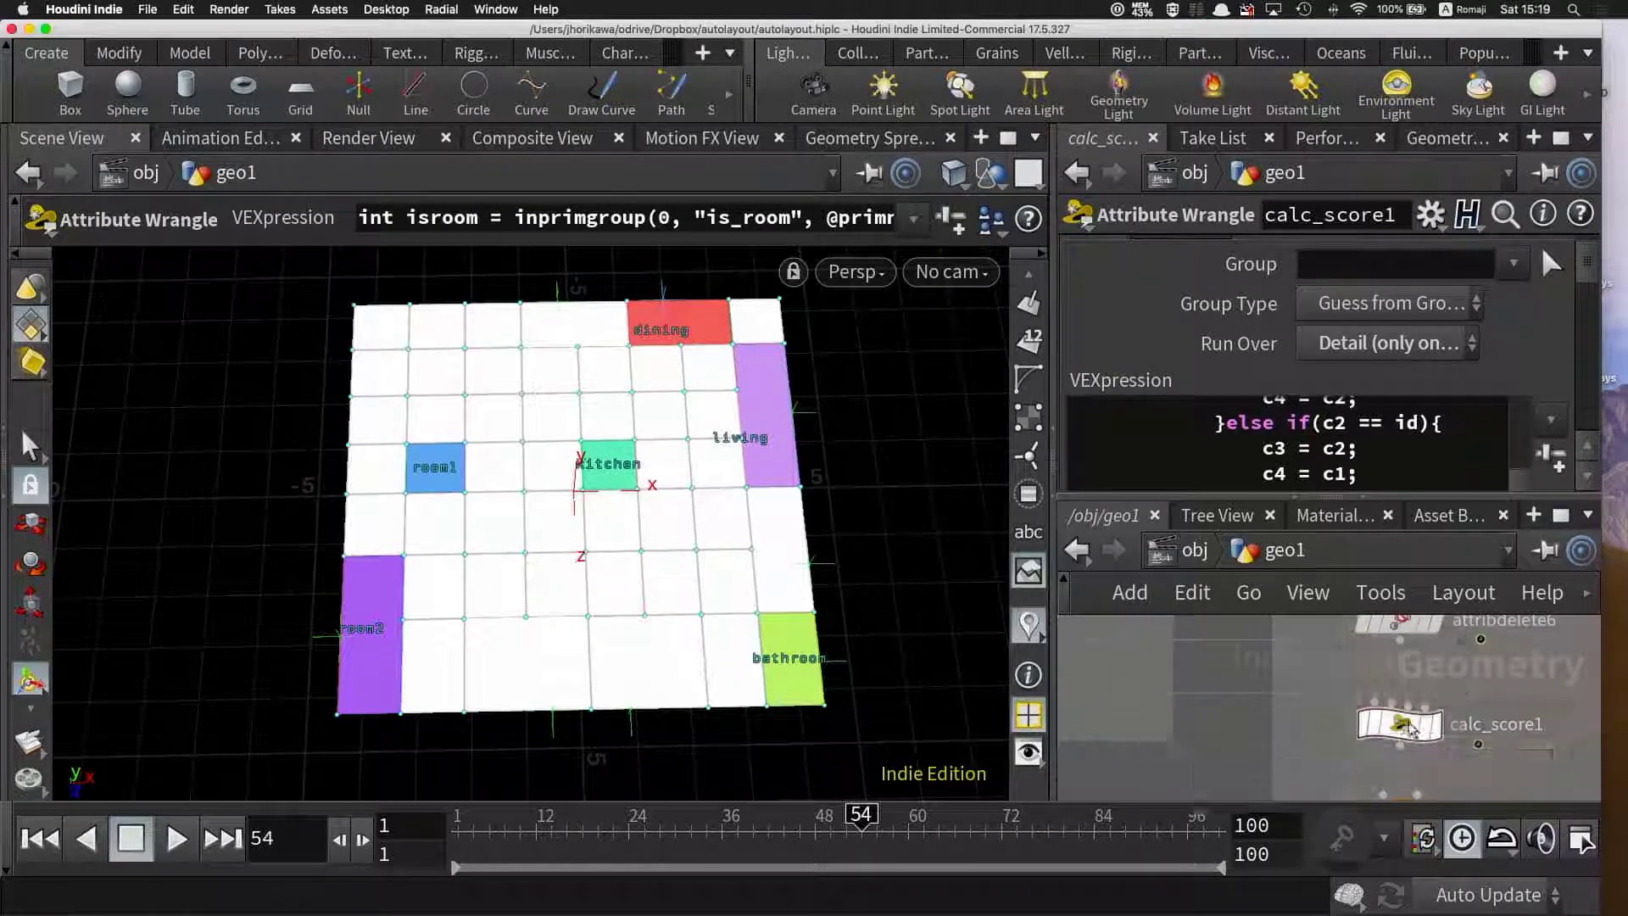
mouse_move(1425, 720)
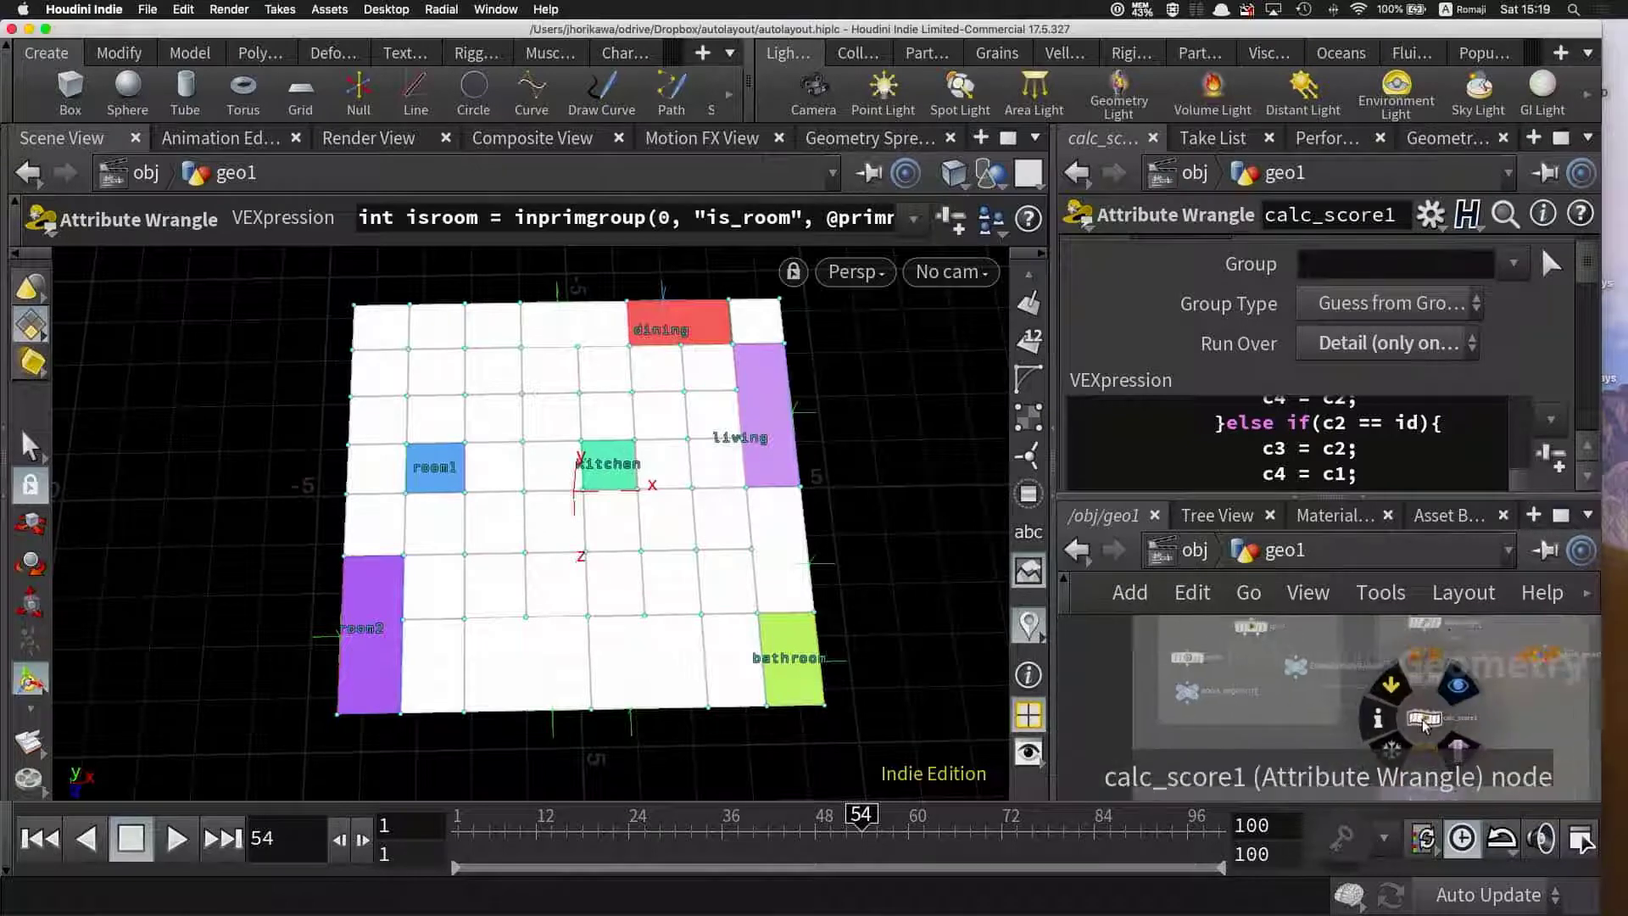
scroll(1420, 723, down, 2)
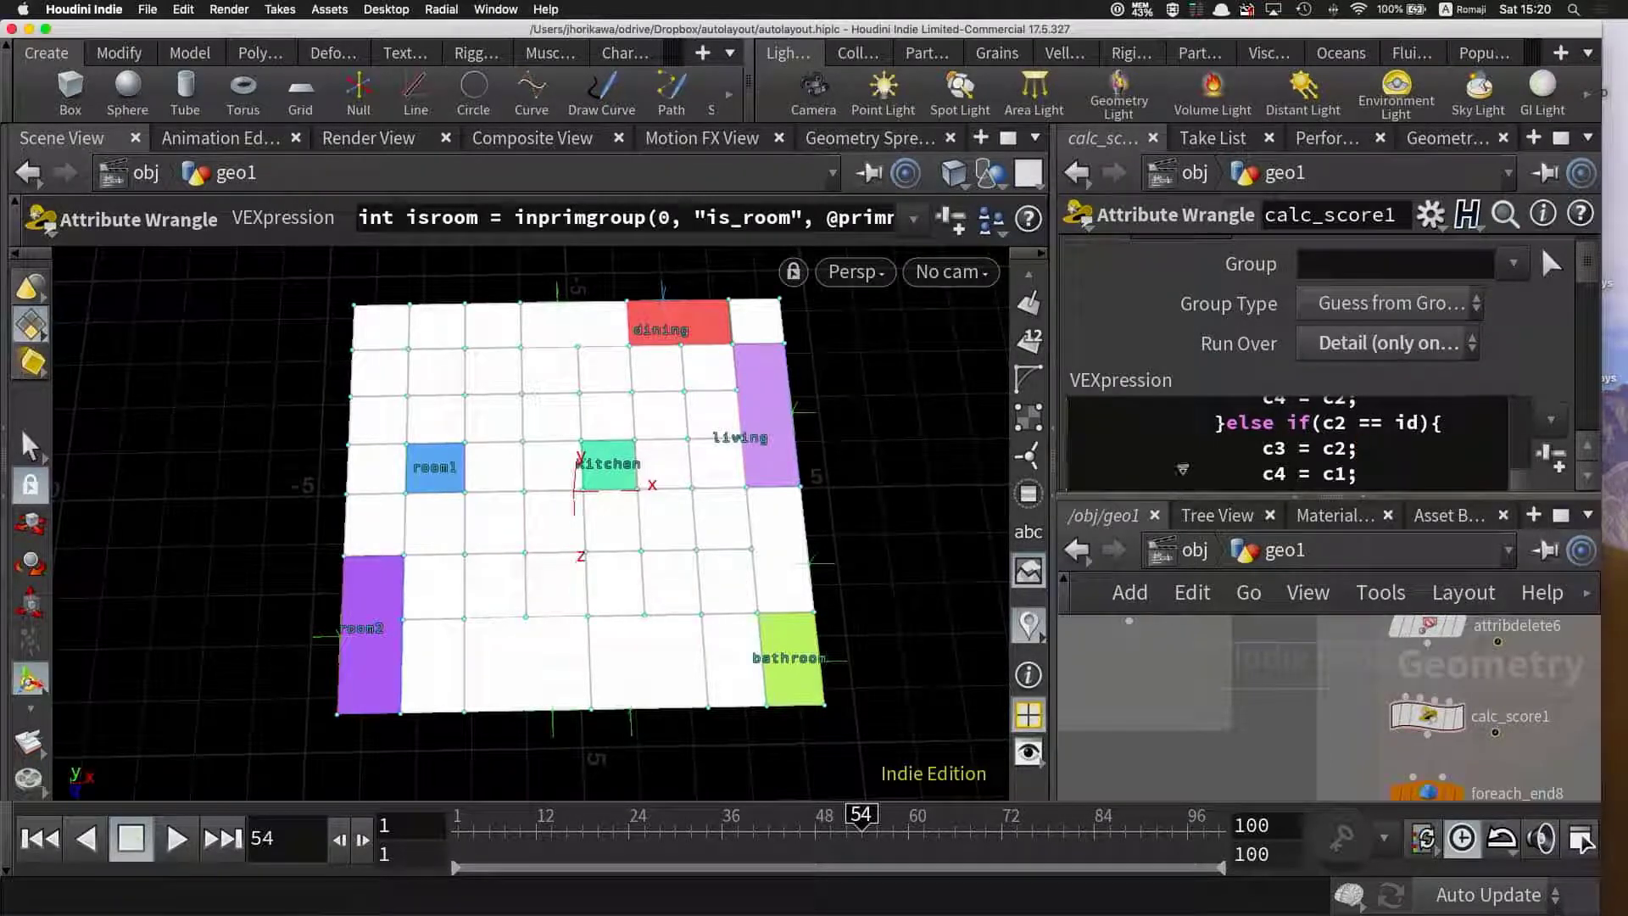
- Inspect sort9's reversed priority sort, then switch back to the Google Slides deck
scroll(1272, 652, down, 5)
scroll(1297, 683, up, 5)
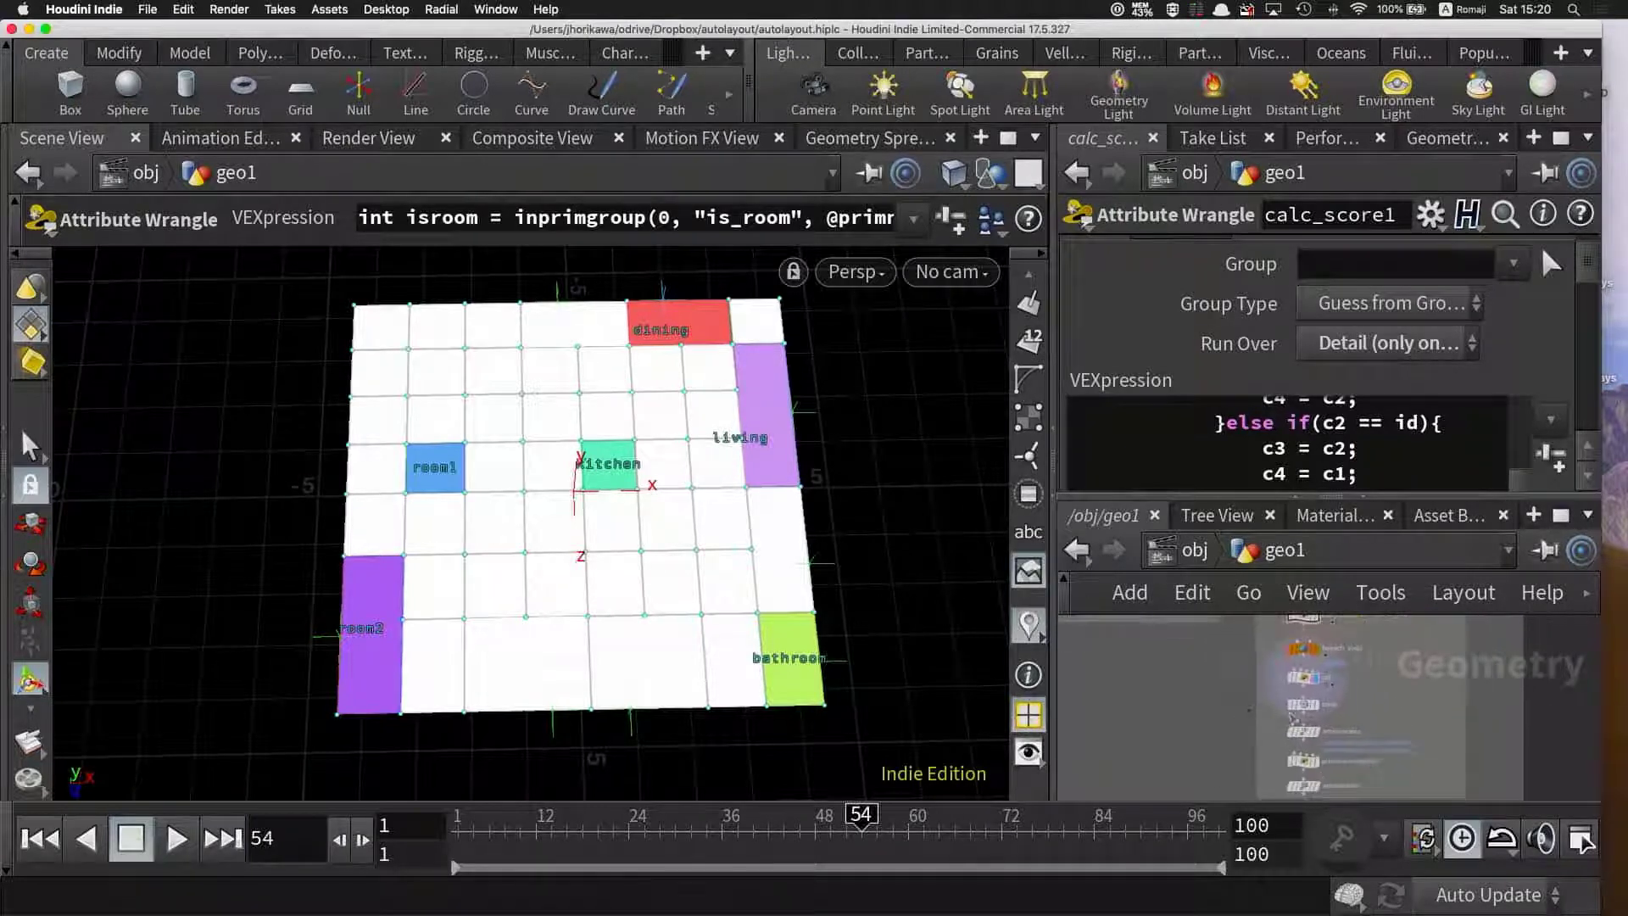
click(1304, 689)
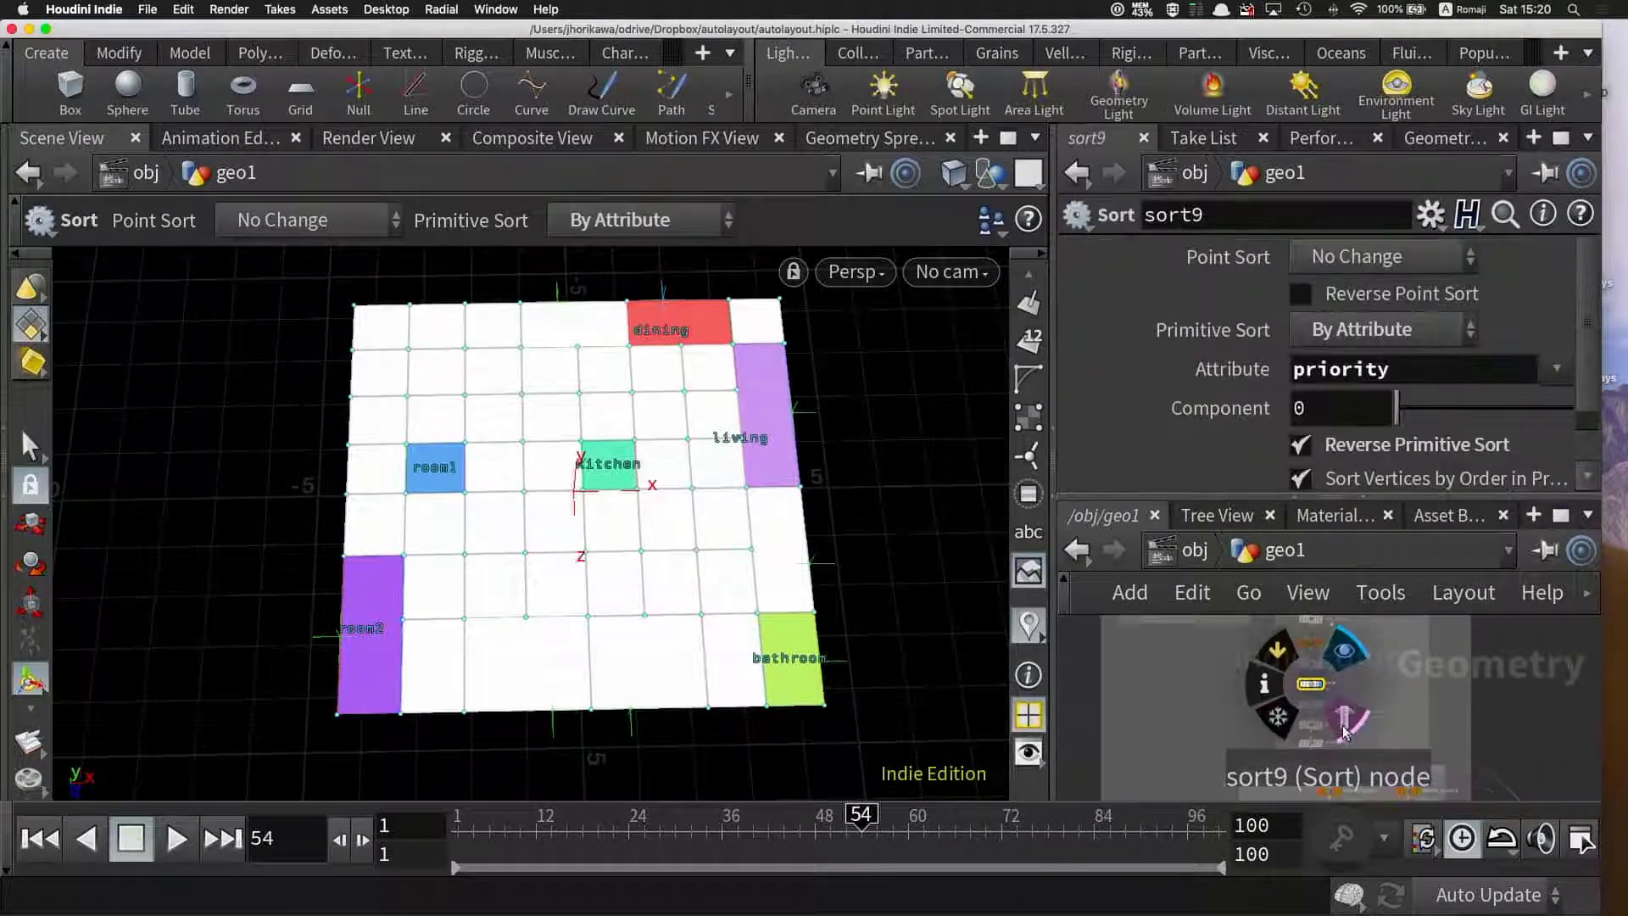
scroll(1306, 746, down, 3)
scroll(1306, 789, down, 4)
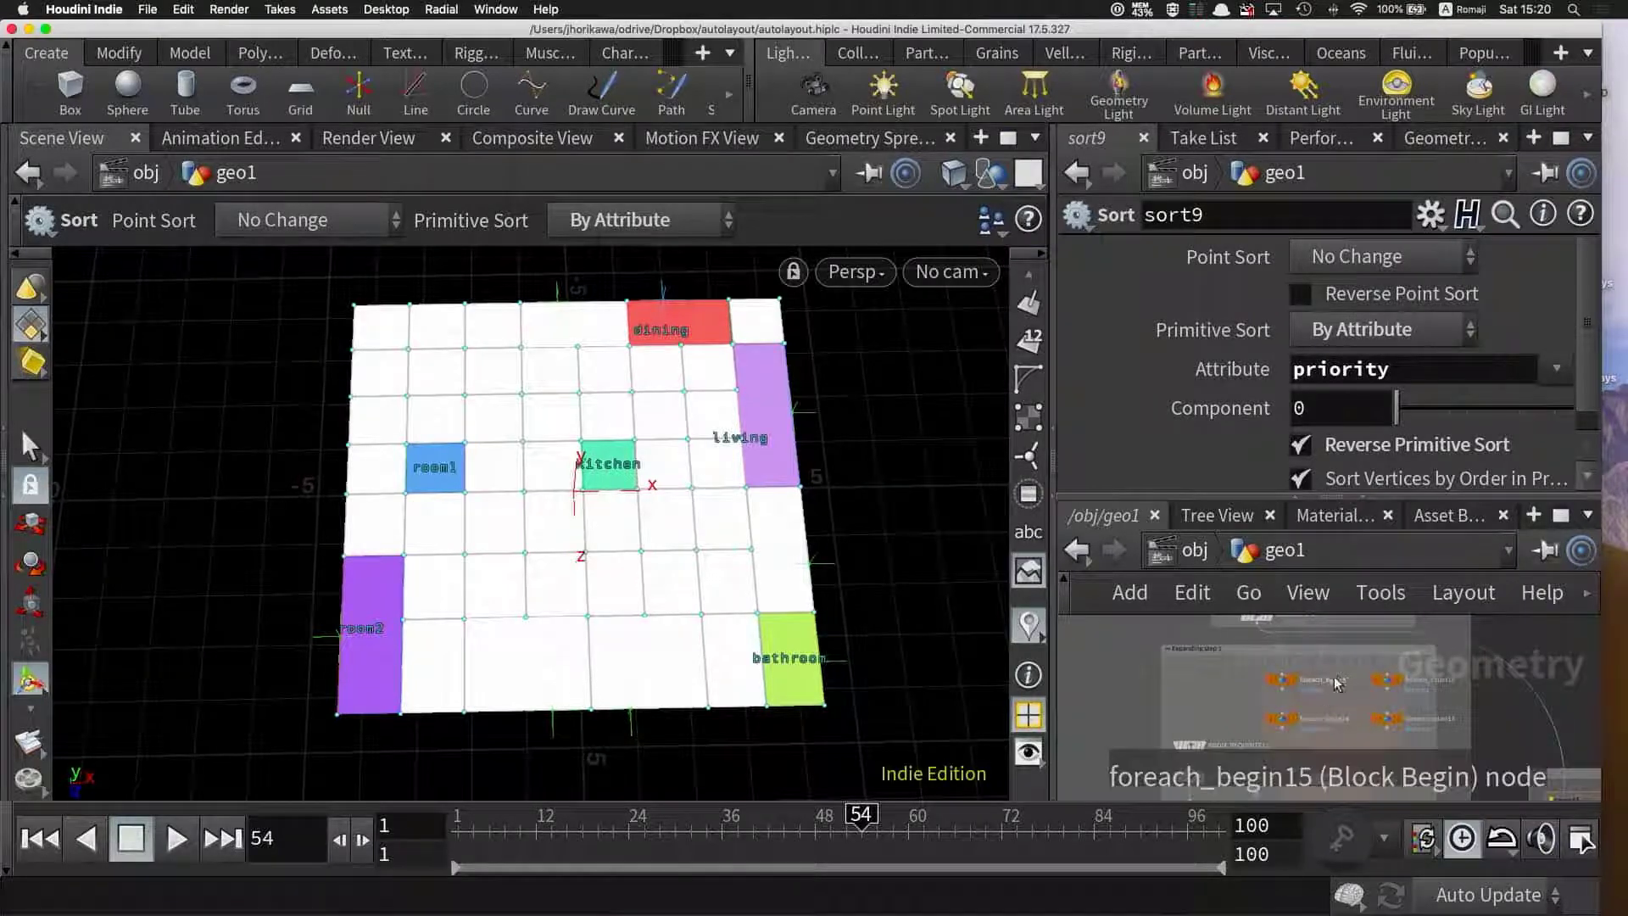
key(super+Tab)
scroll(264, 655, down, 1)
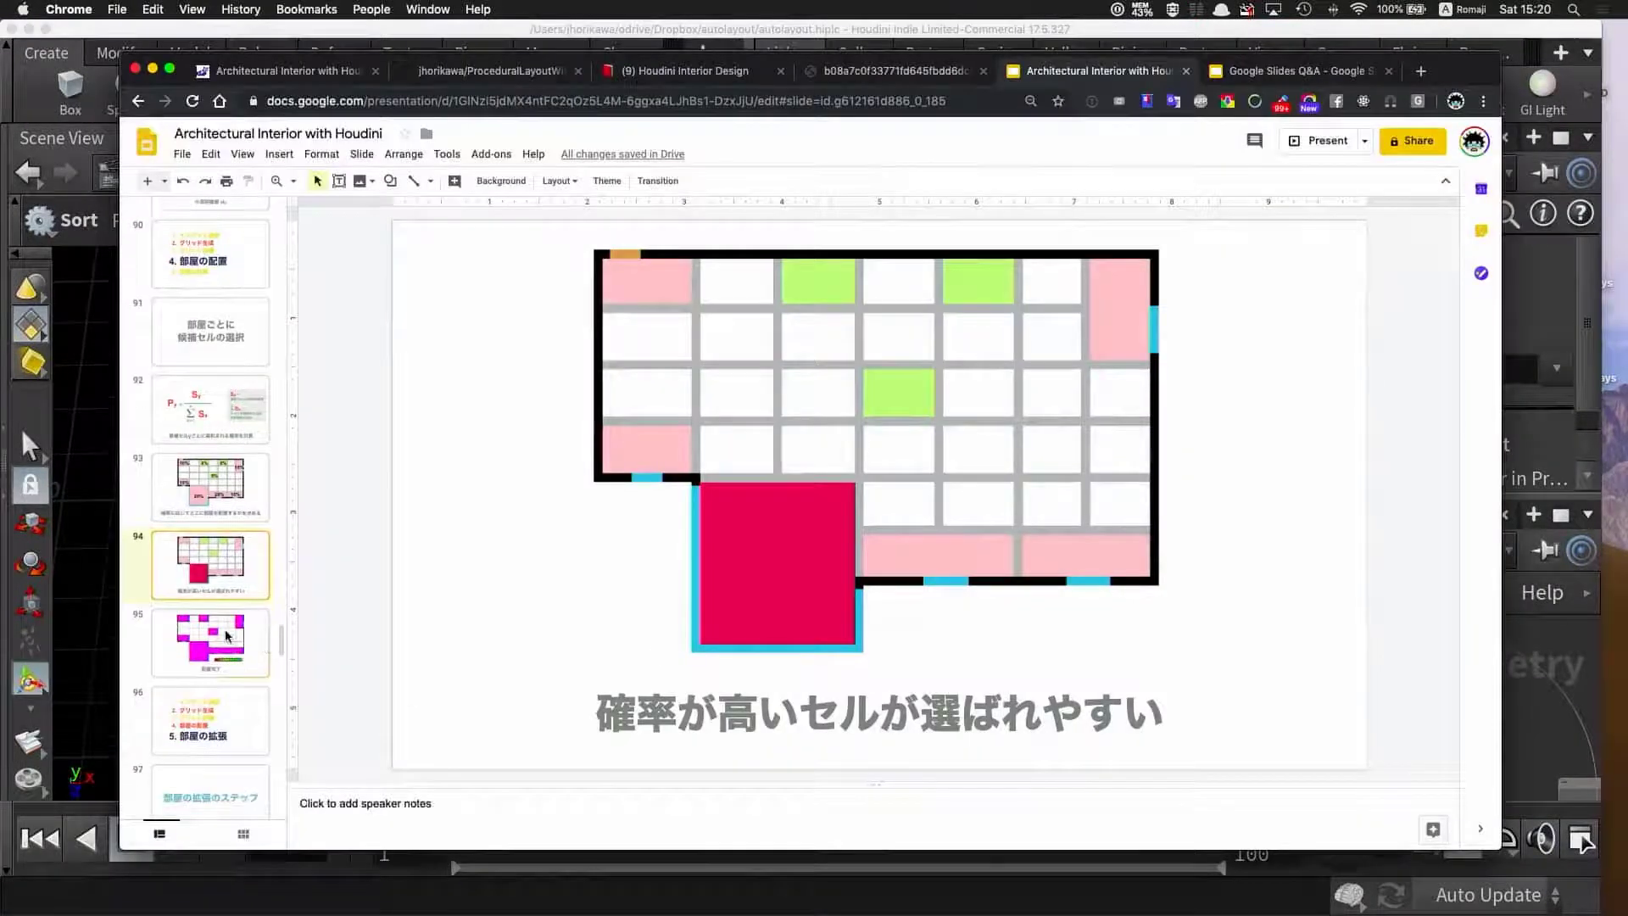
- Step through slides 95, 96 and 97 to slide 98's three expansion steps
click(264, 644)
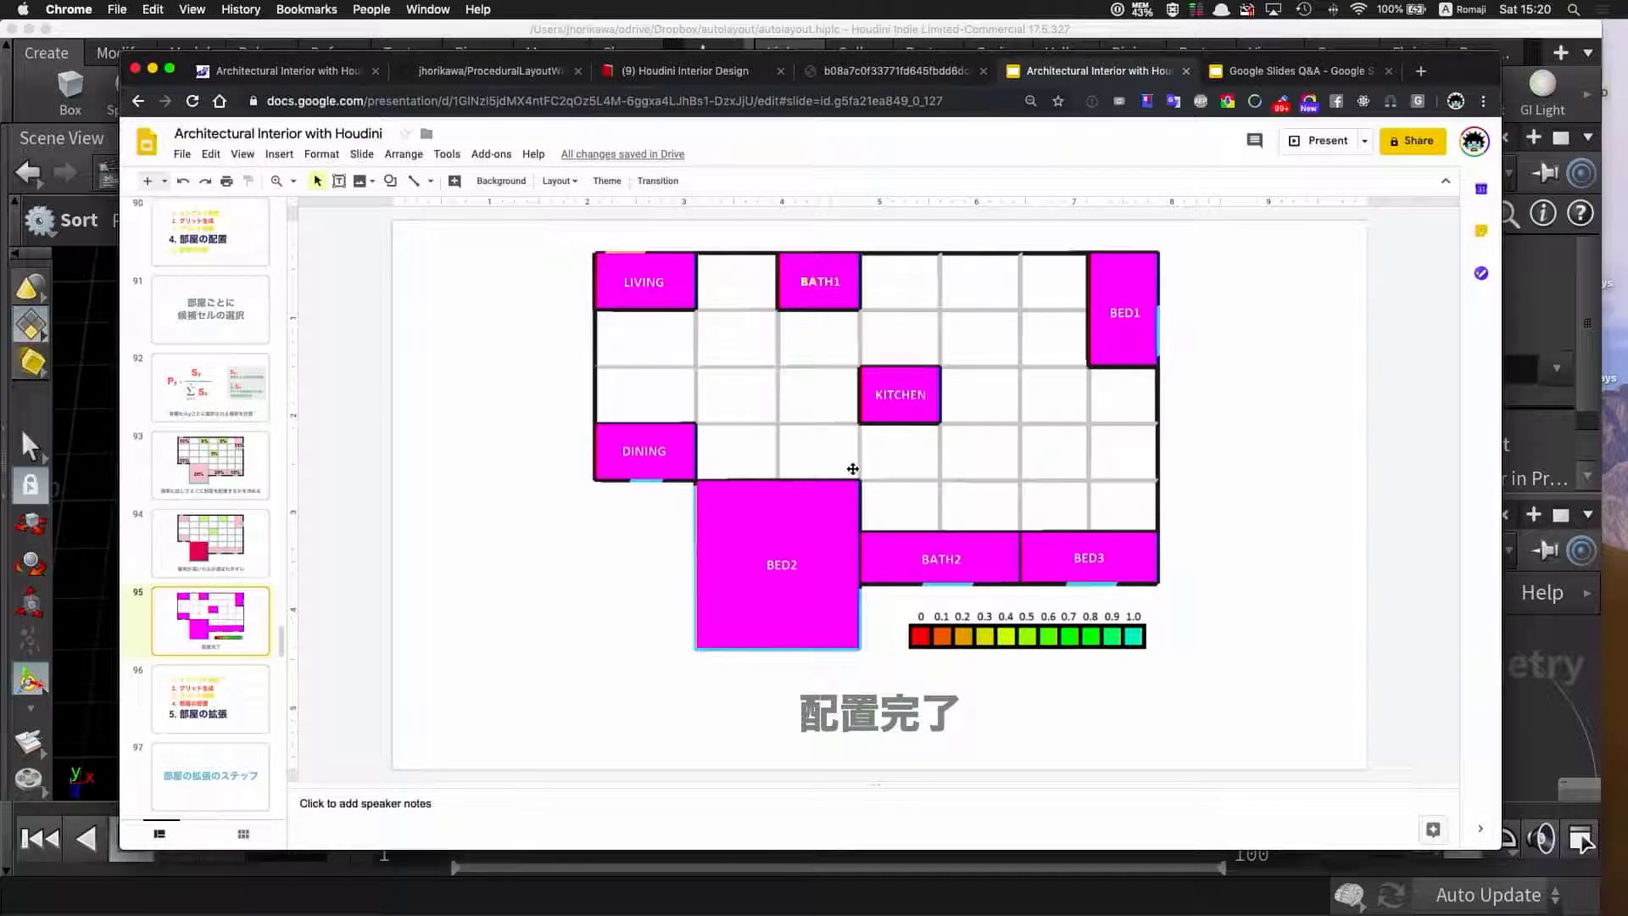
scroll(263, 610, down, 1)
click(248, 663)
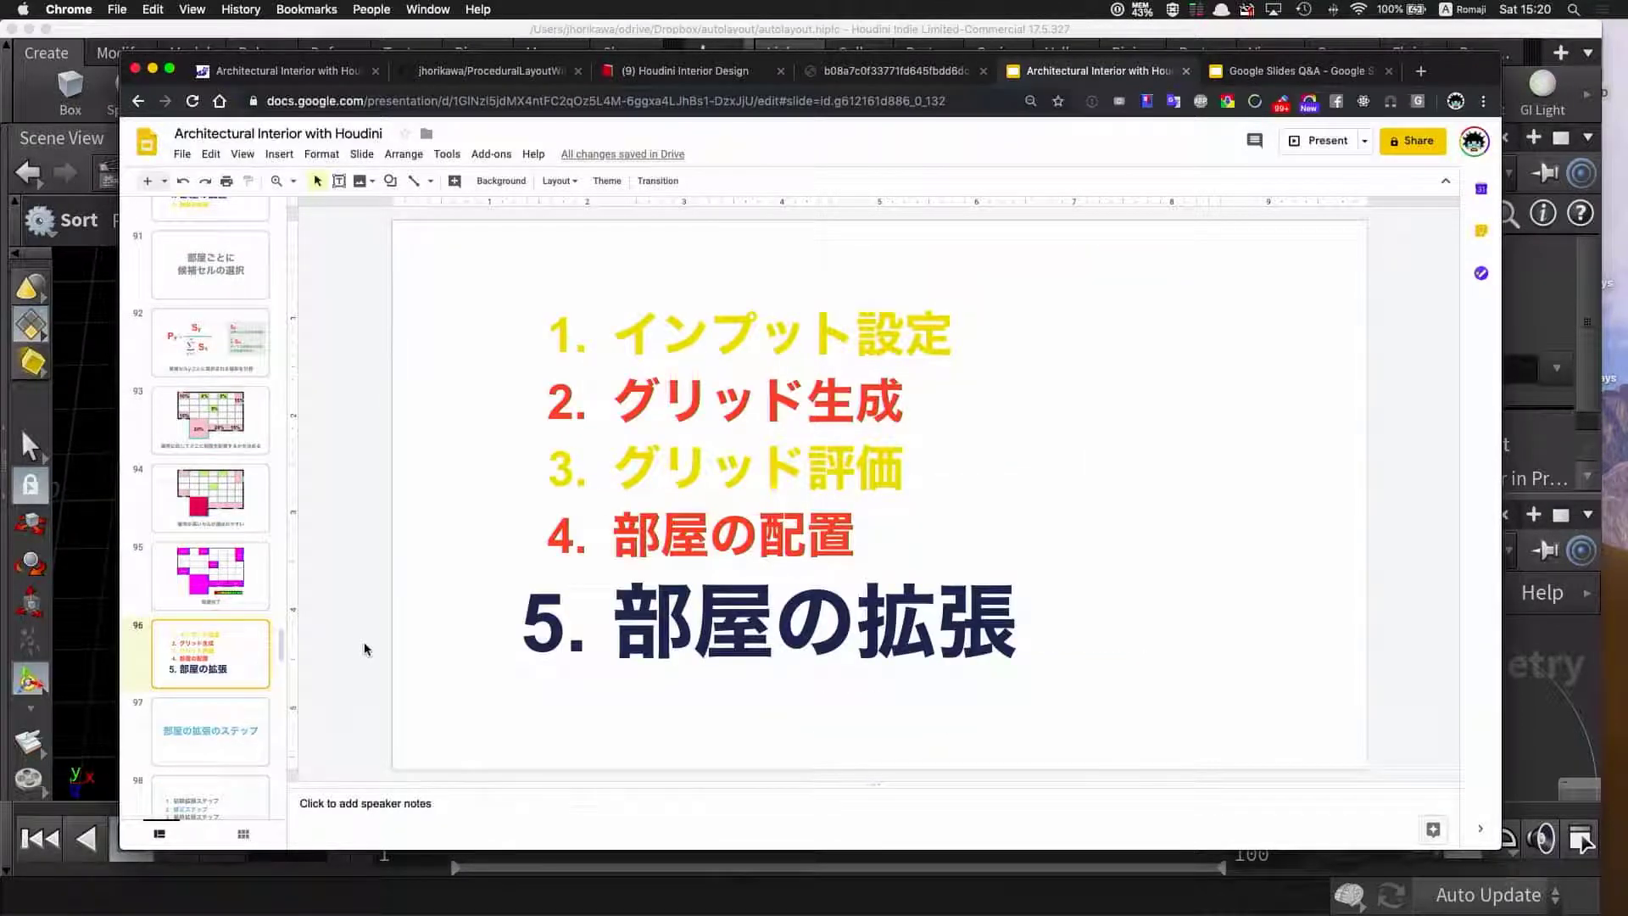
scroll(254, 590, down, 5)
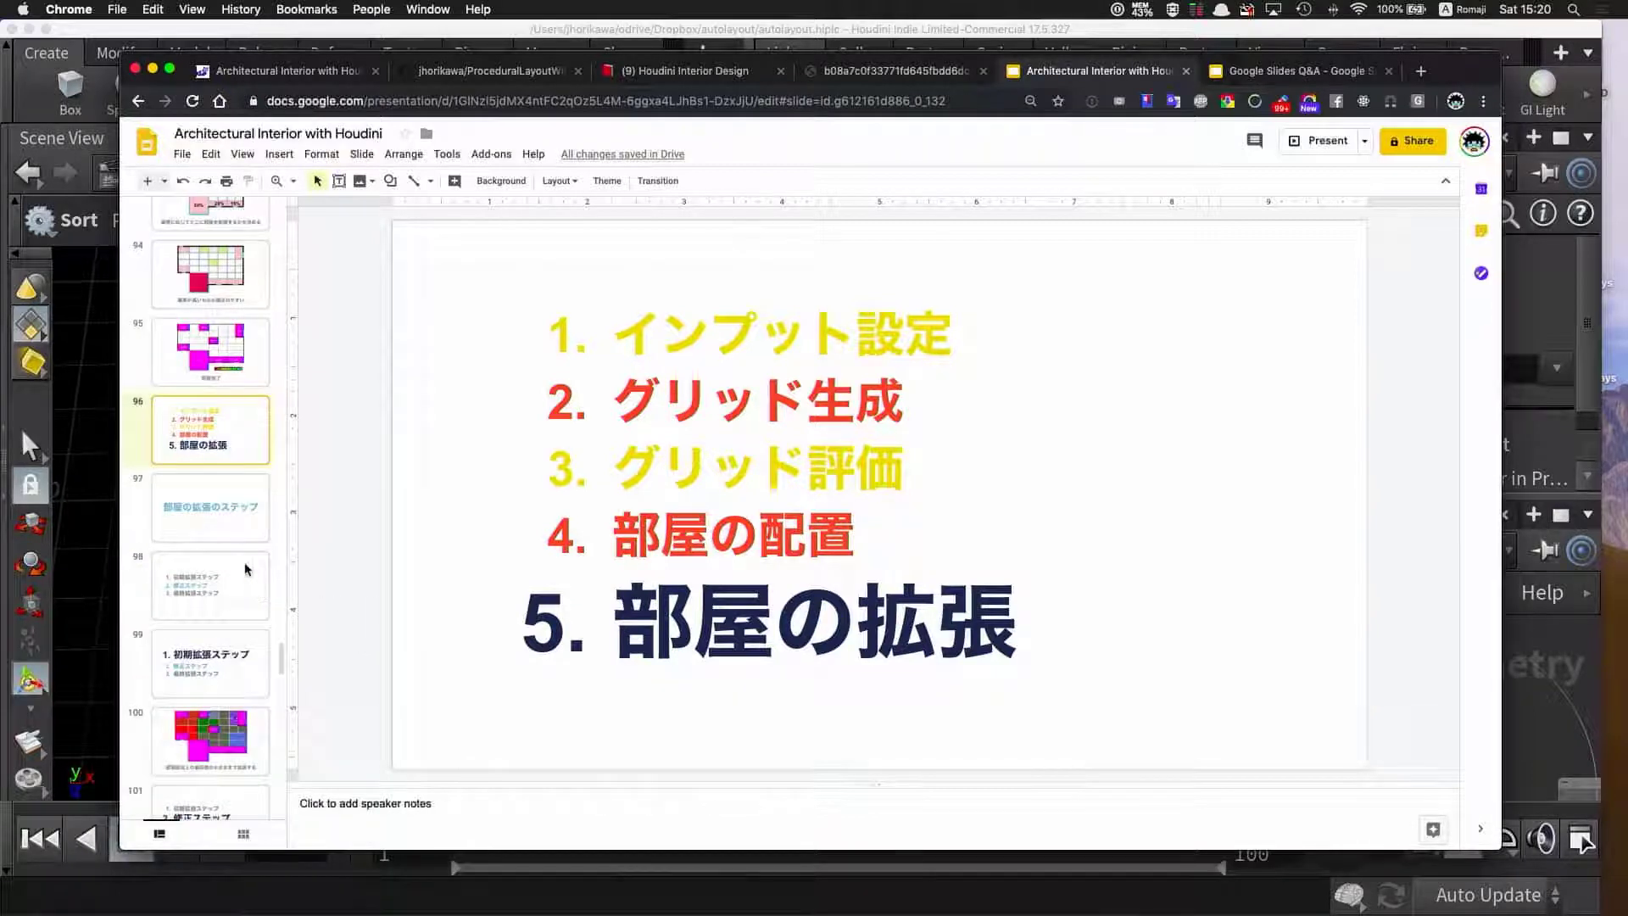
click(237, 524)
click(237, 588)
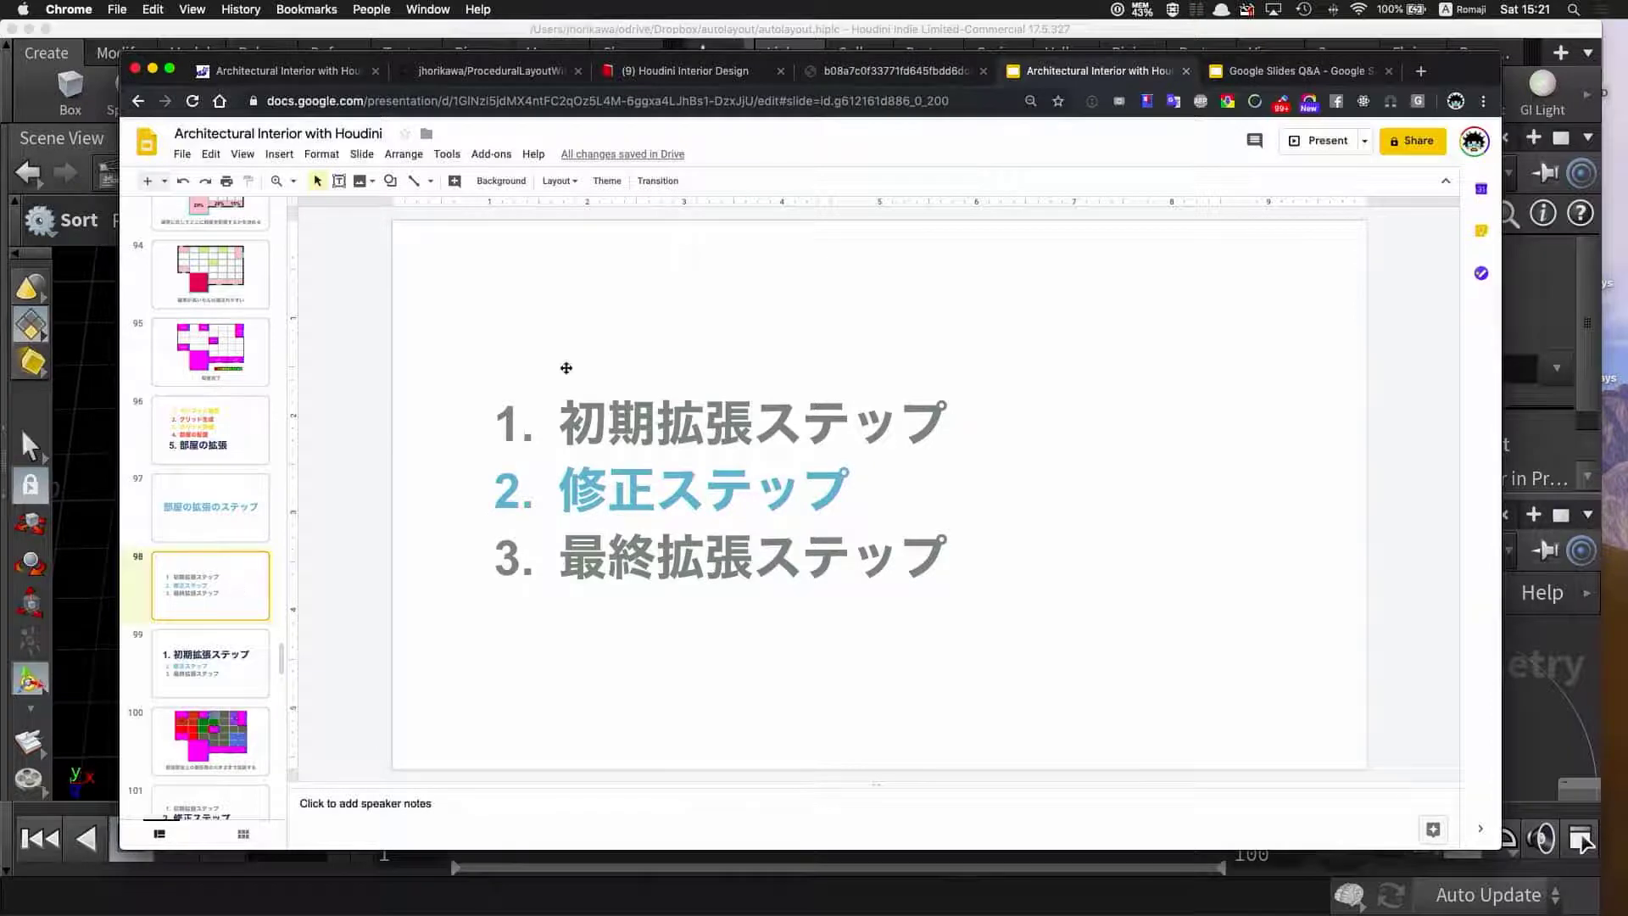
- Highlight the expansion step lines on slide 98, then return to Houdini
drag(567, 367, 861, 476)
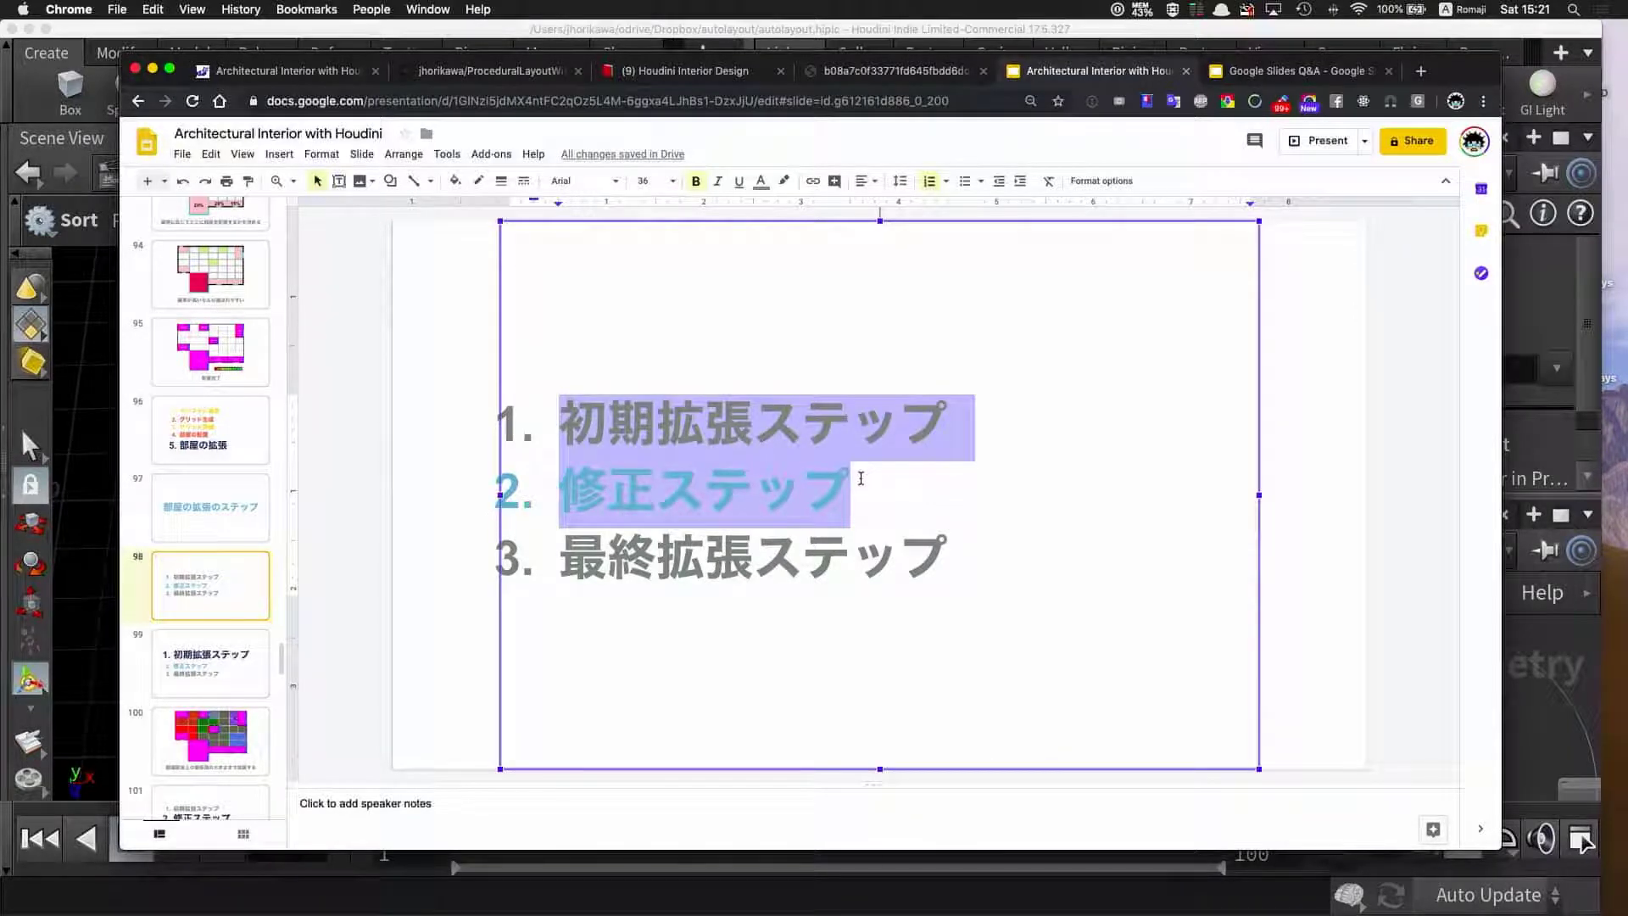
click(858, 481)
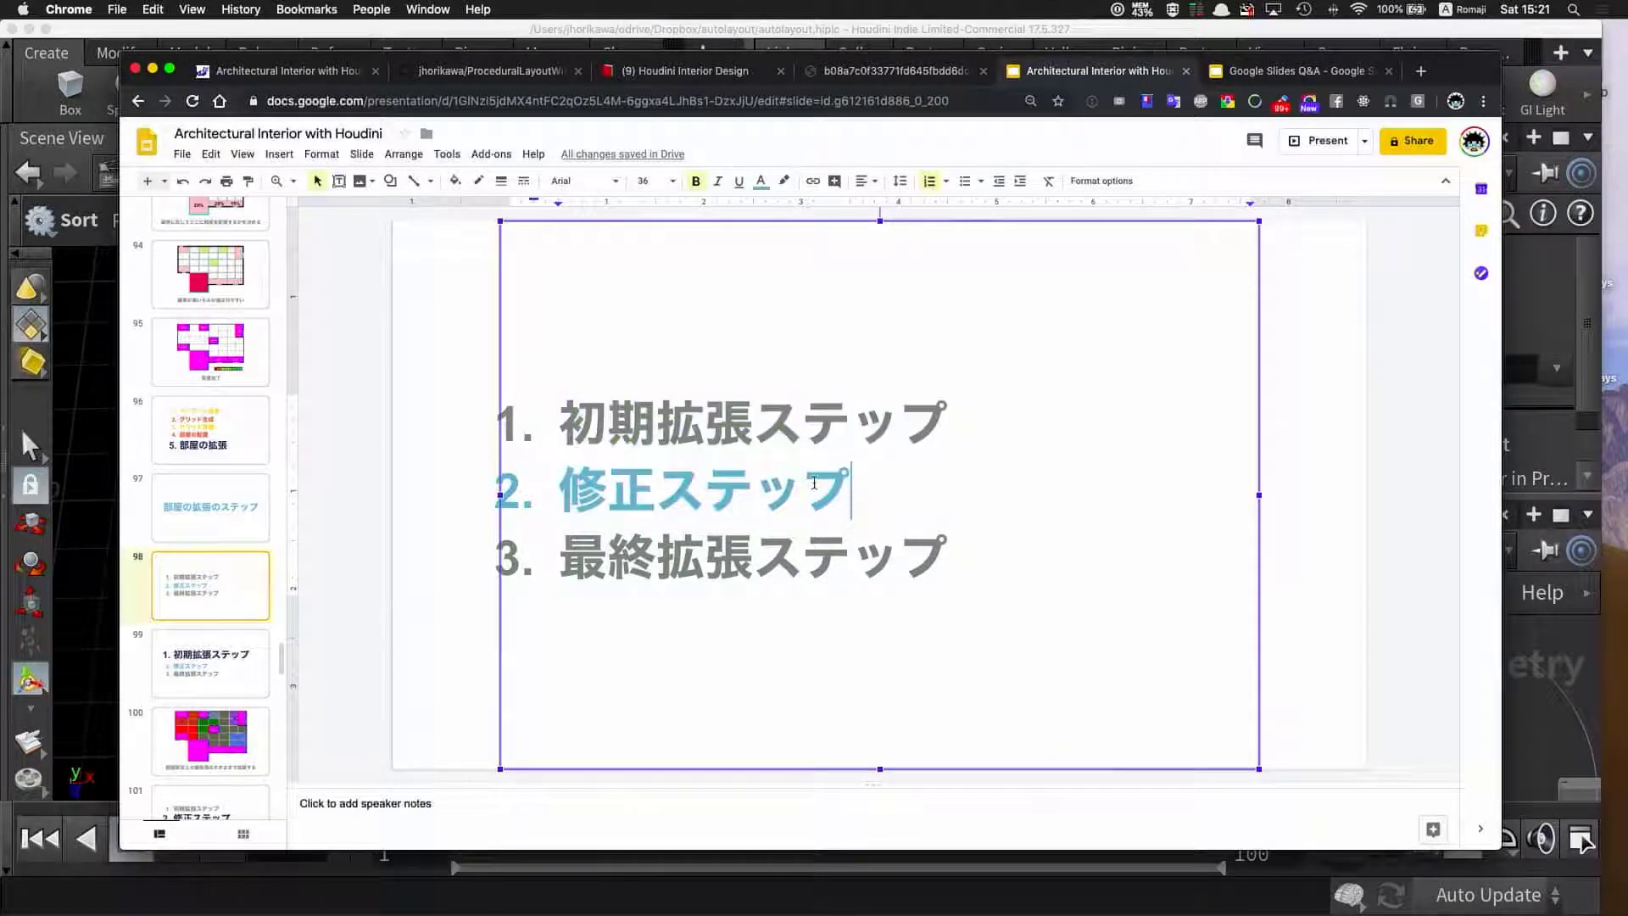
mouse_move(859, 481)
mouse_down()
mouse_move(561, 433)
mouse_move(709, 434)
mouse_move(849, 486)
mouse_up()
click(571, 434)
click(848, 486)
drag(947, 560, 577, 560)
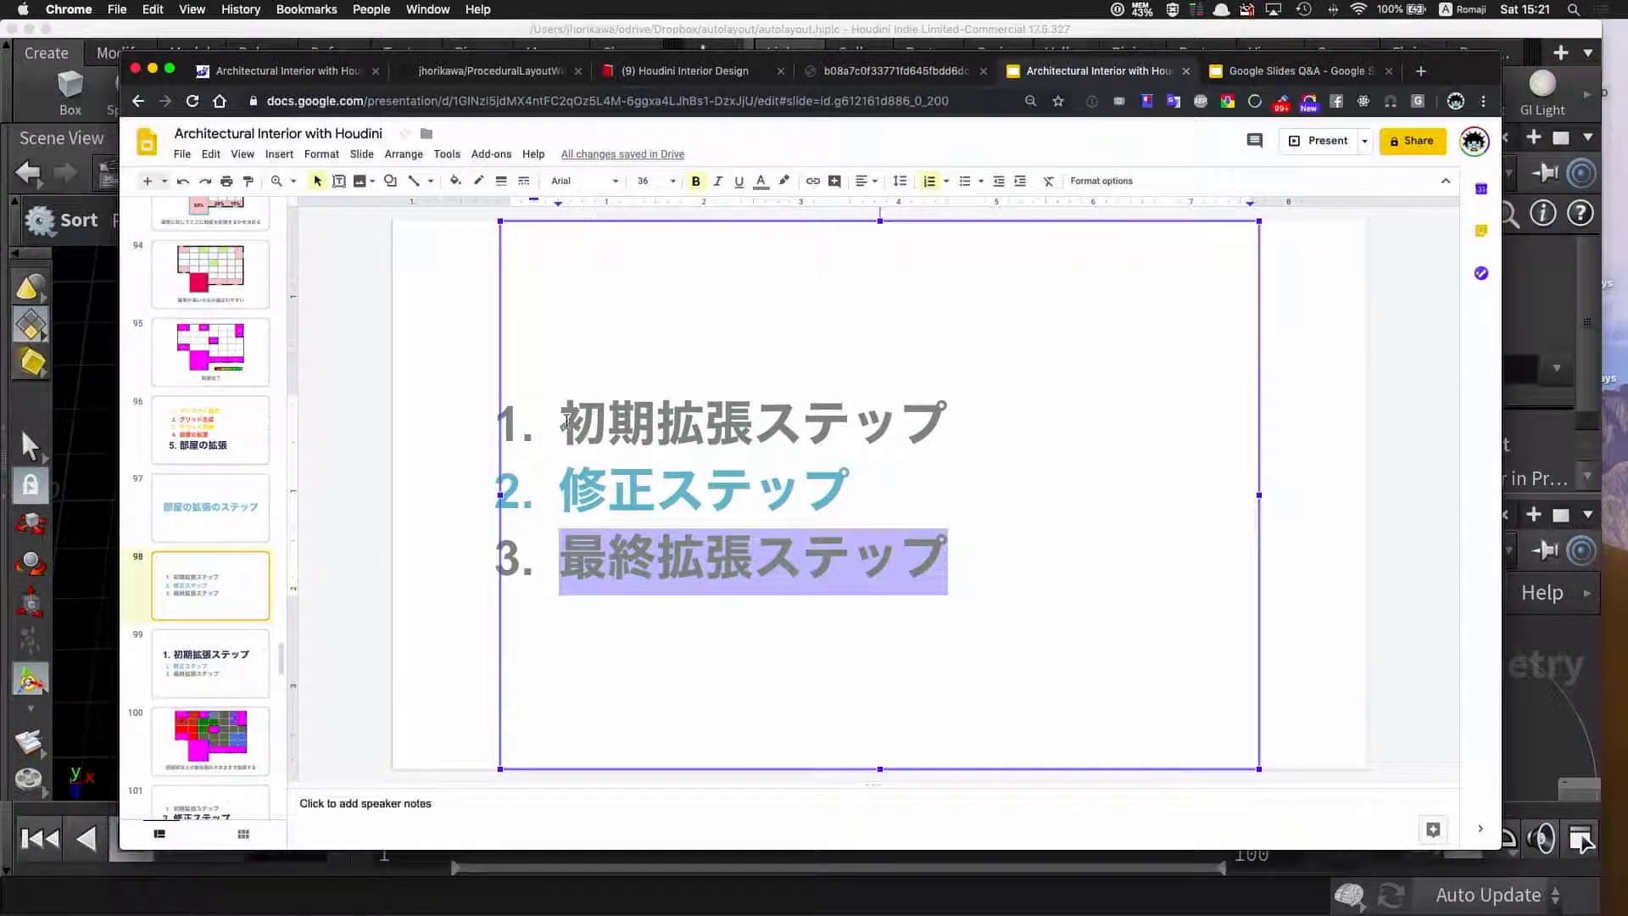
drag(563, 423, 844, 476)
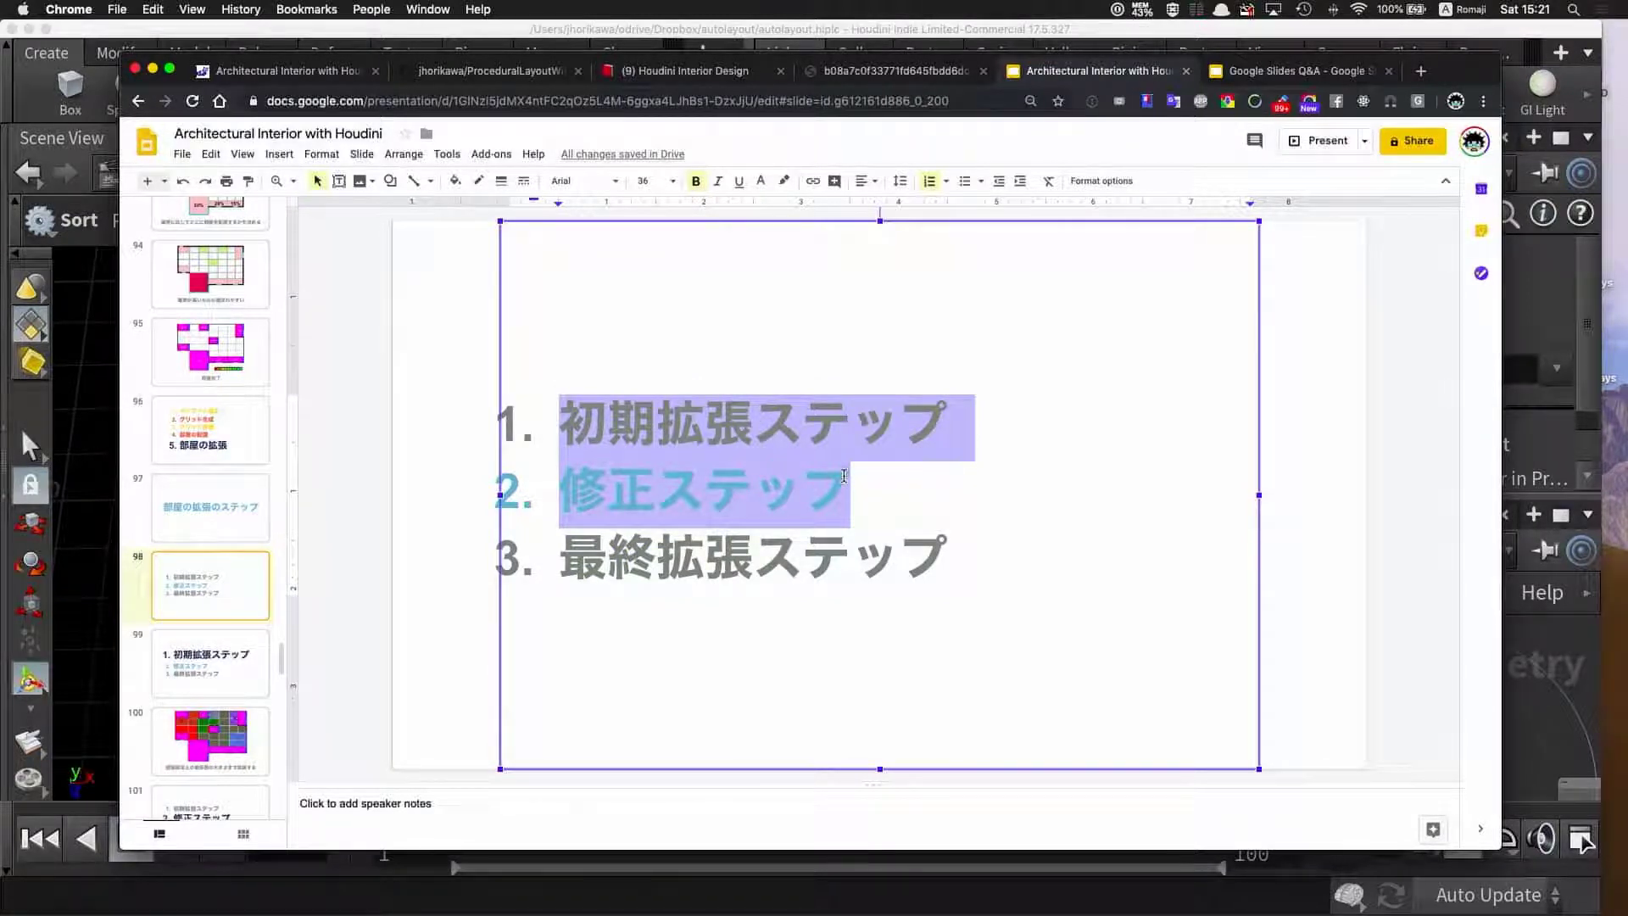
key(super+Tab)
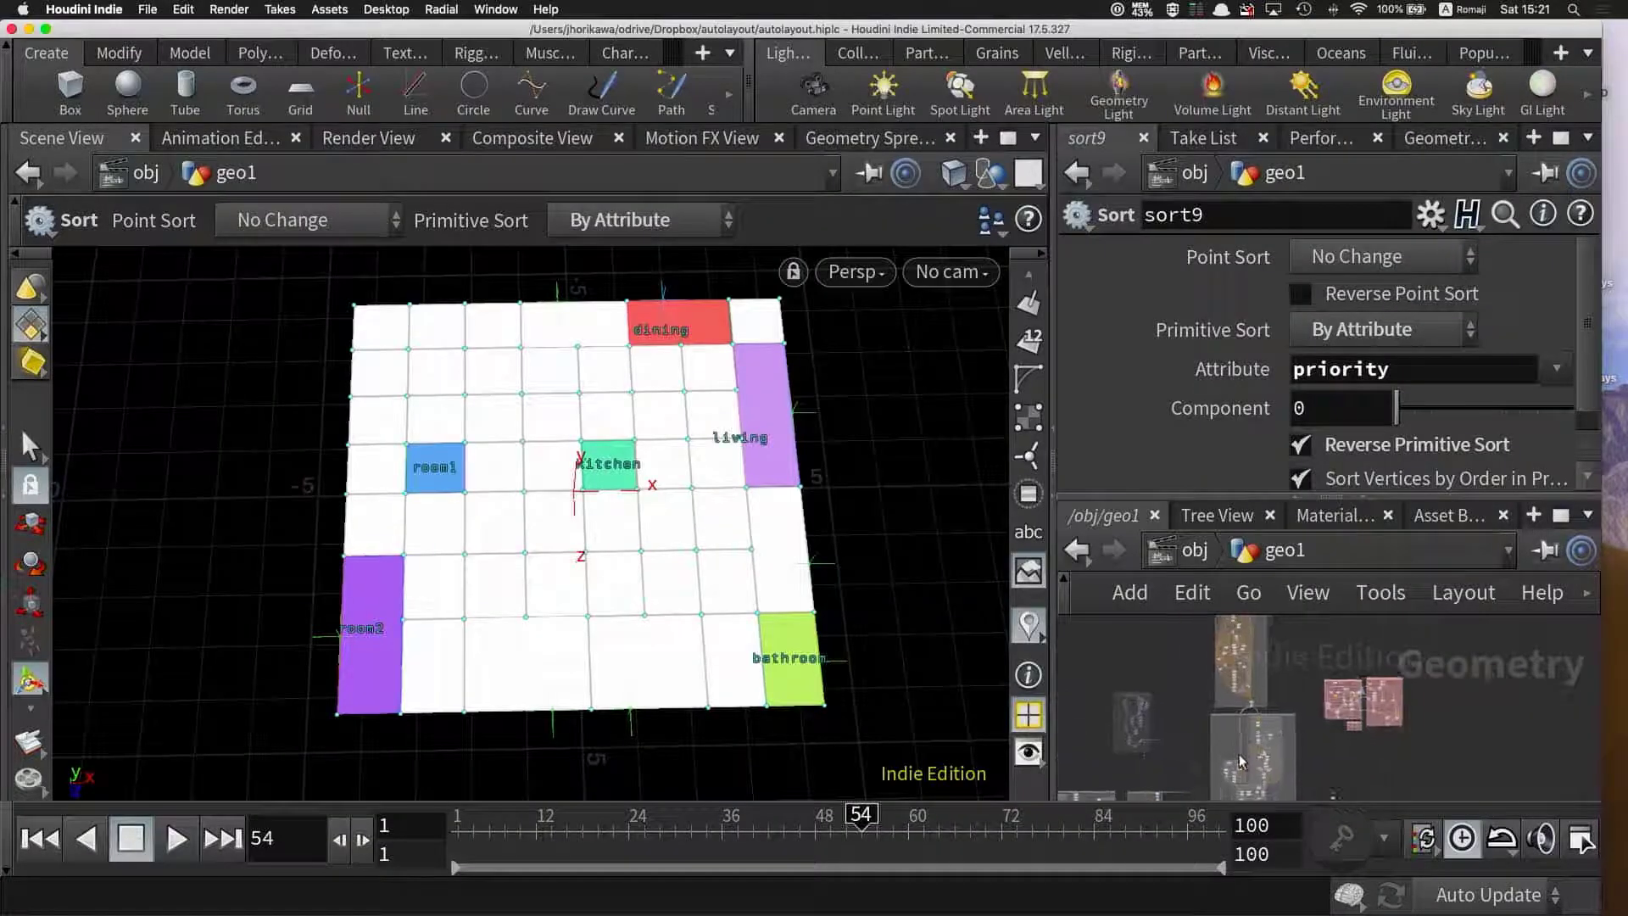
- Zoom into the network and select the 'Expanding step 1' group
scroll(1243, 760, up, 3)
scroll(1253, 698, up, 3)
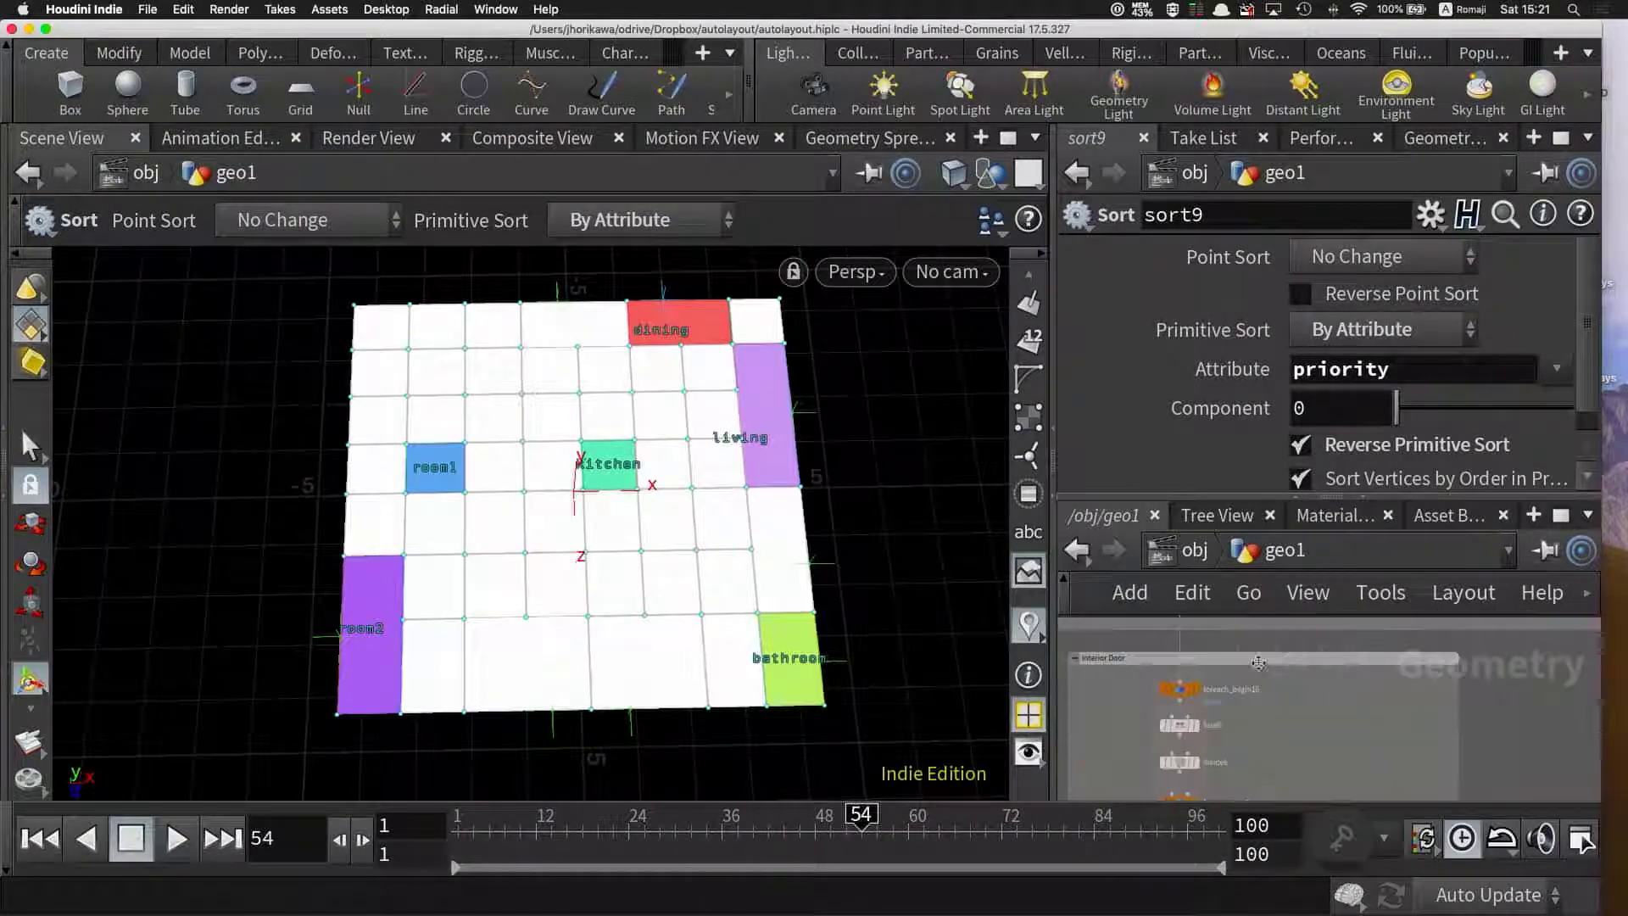
middle_drag(1281, 684, 1201, 704)
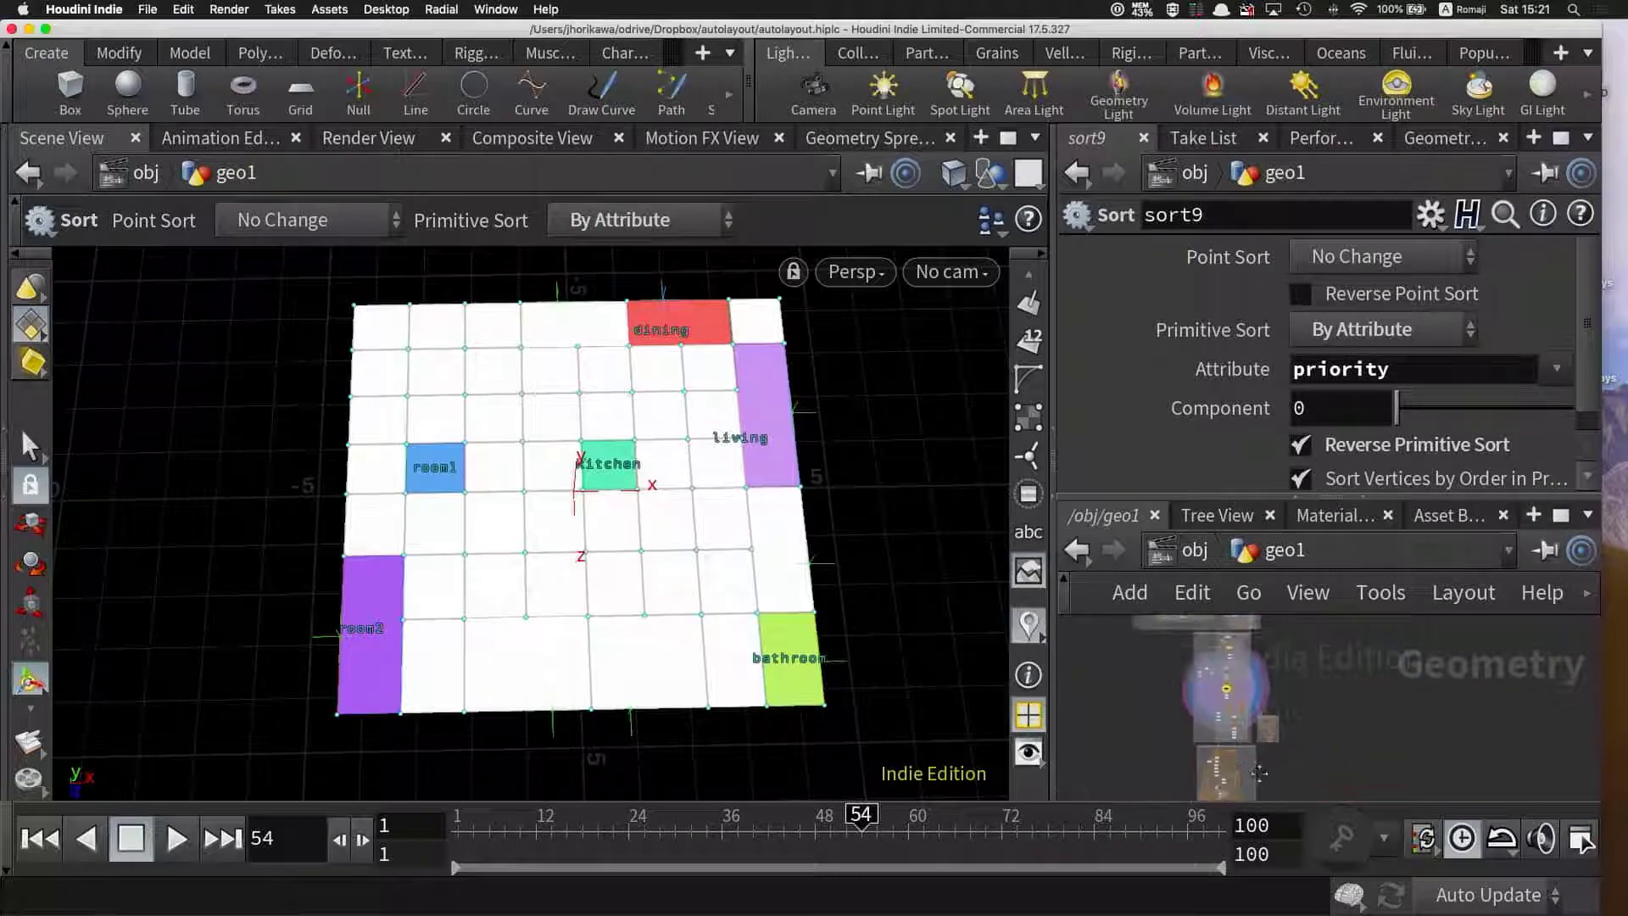
scroll(1187, 678, up, 3)
scroll(1128, 671, up, 3)
scroll(1127, 670, up, 3)
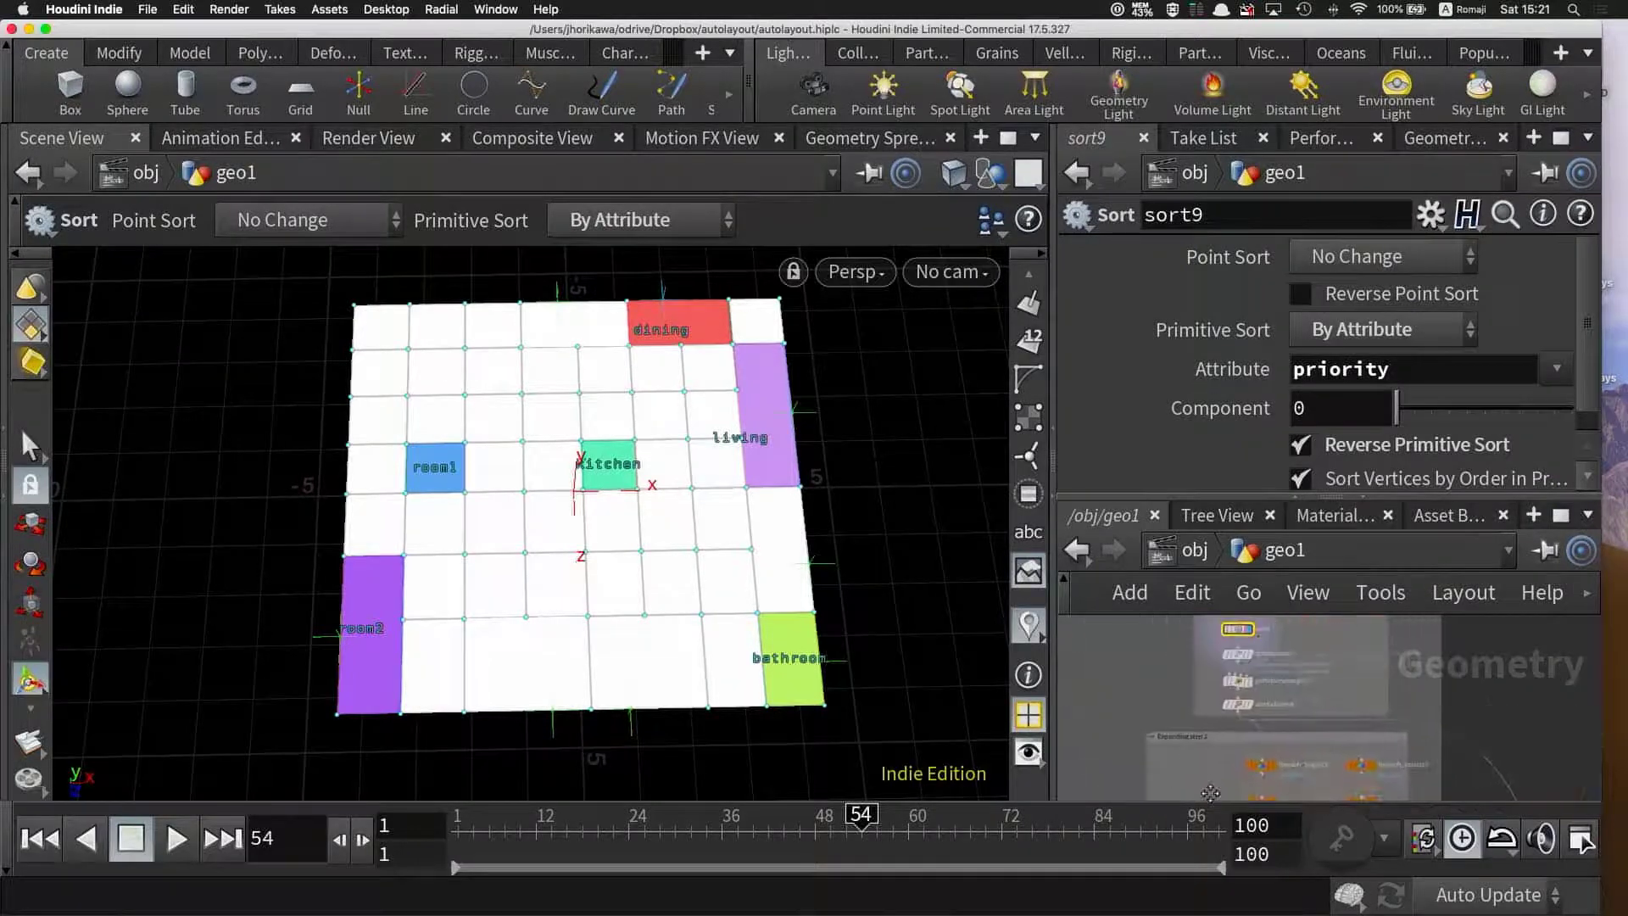
scroll(1222, 750, up, 3)
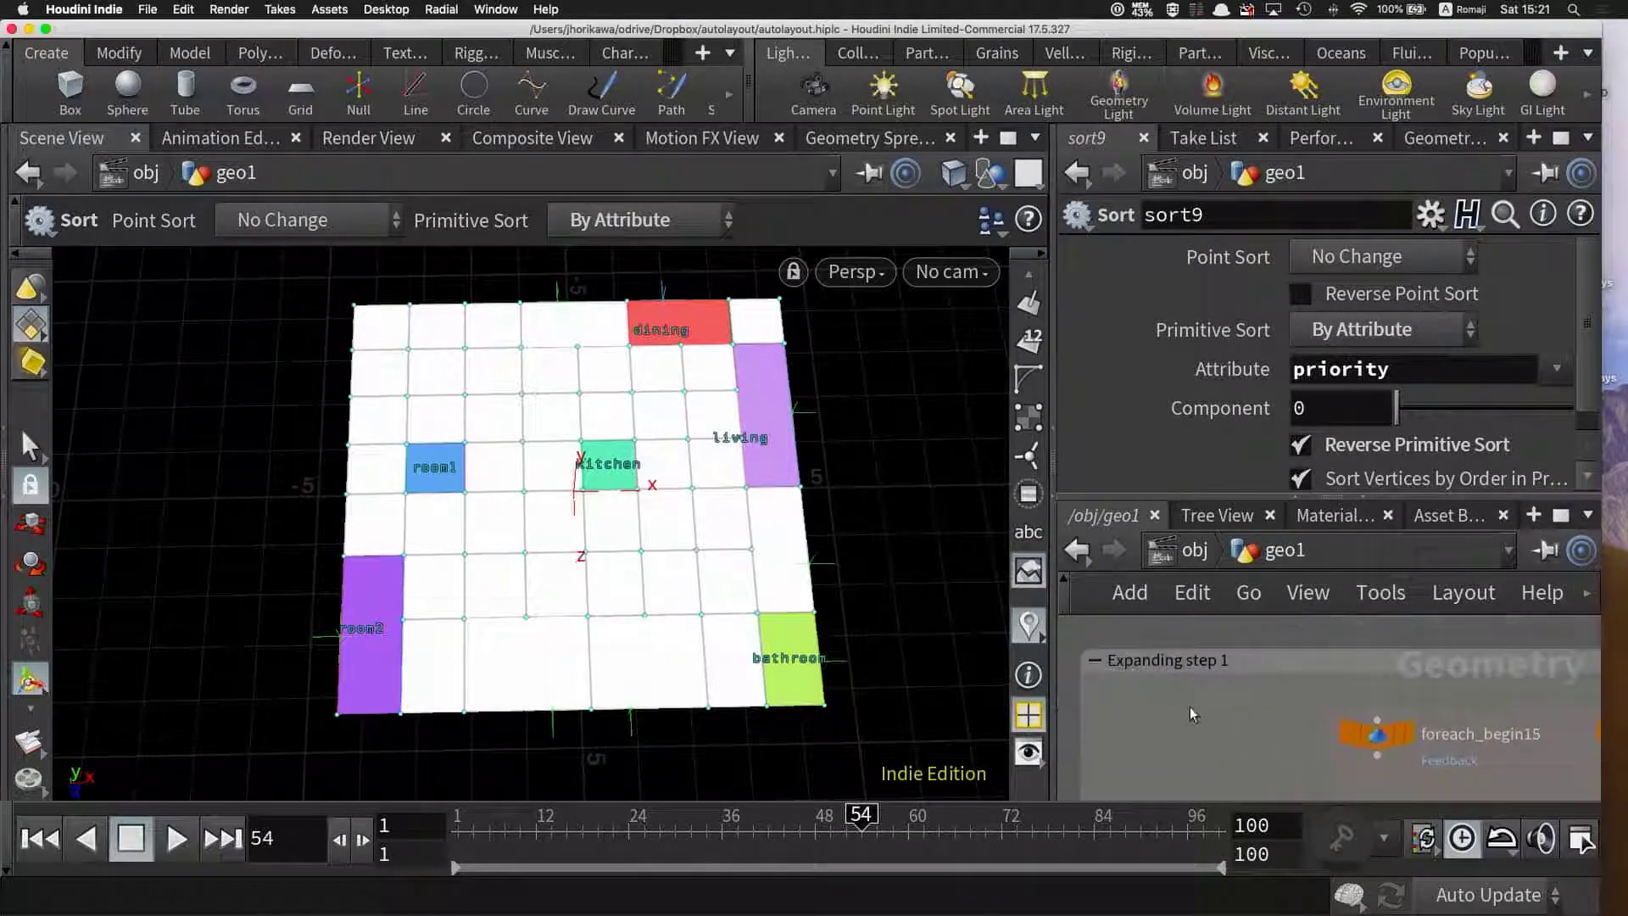
click(1166, 662)
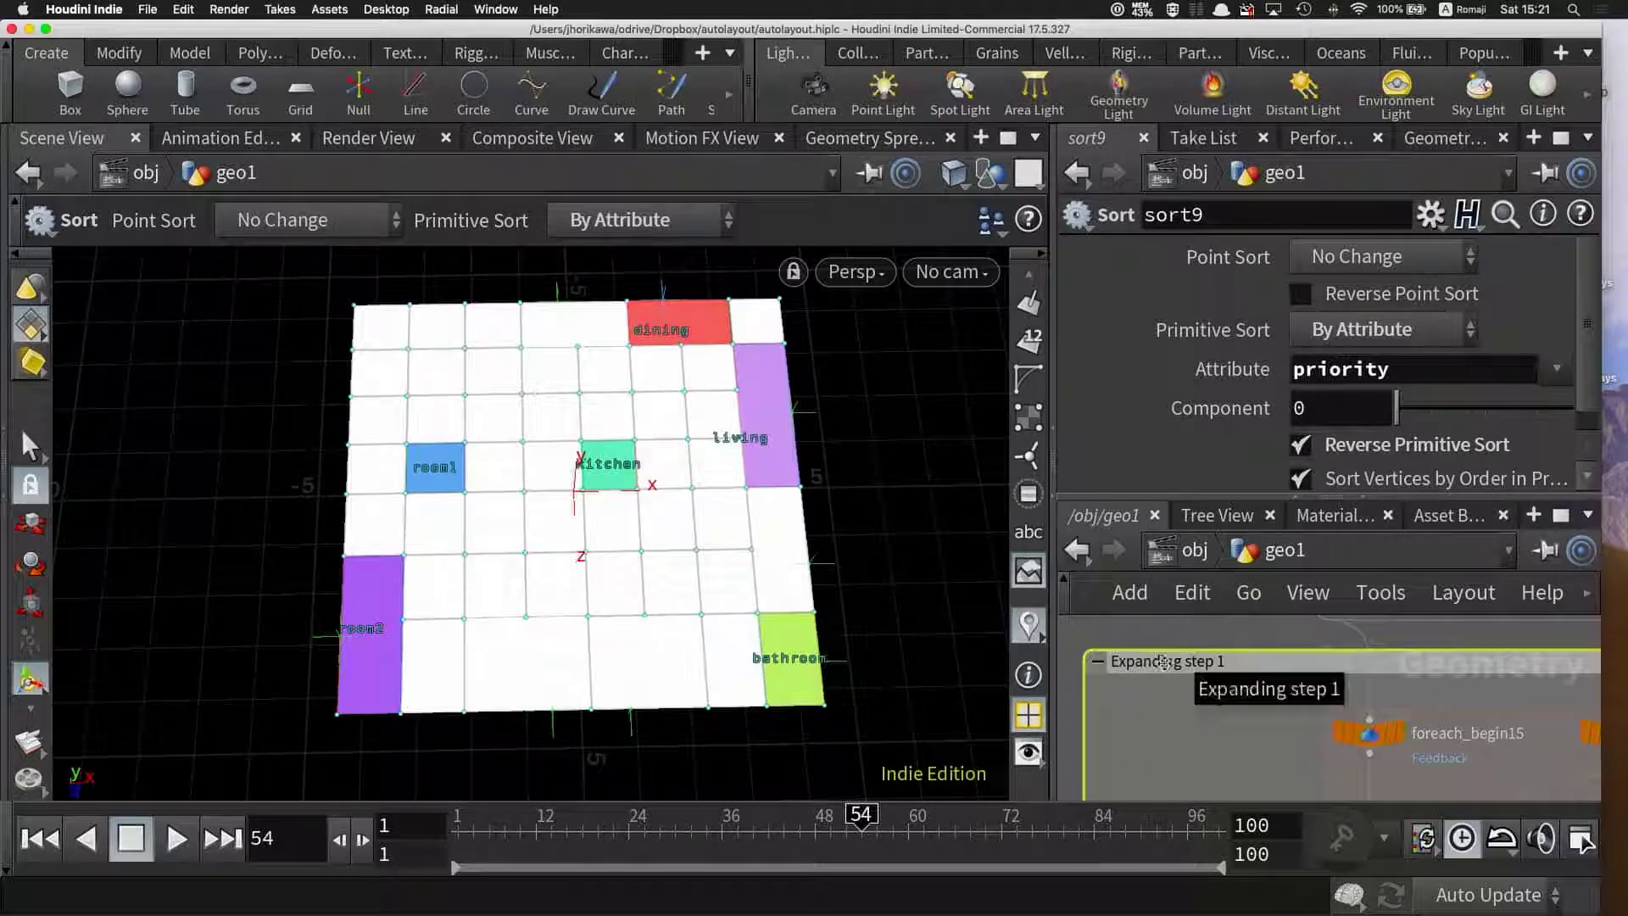
- Inspect foreach_begin15 and both foreach_count nodes, then display foreach_end24's expanded rooms
scroll(1187, 678, up, 3)
scroll(1259, 715, down, 3)
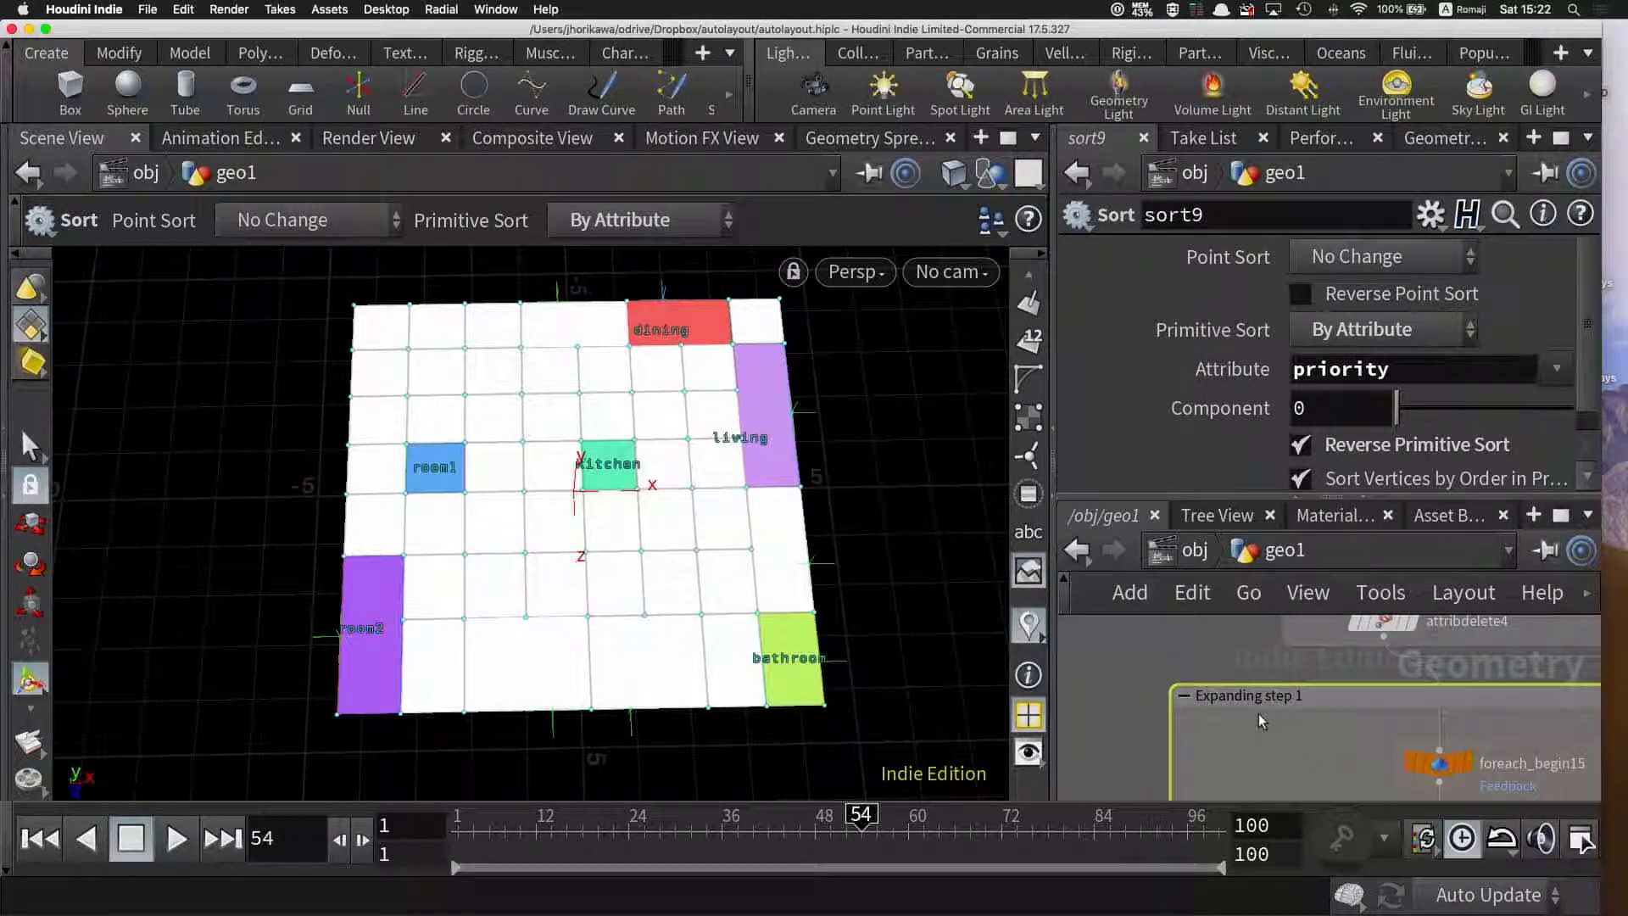
scroll(1258, 714, down, 3)
scroll(1221, 725, up, 3)
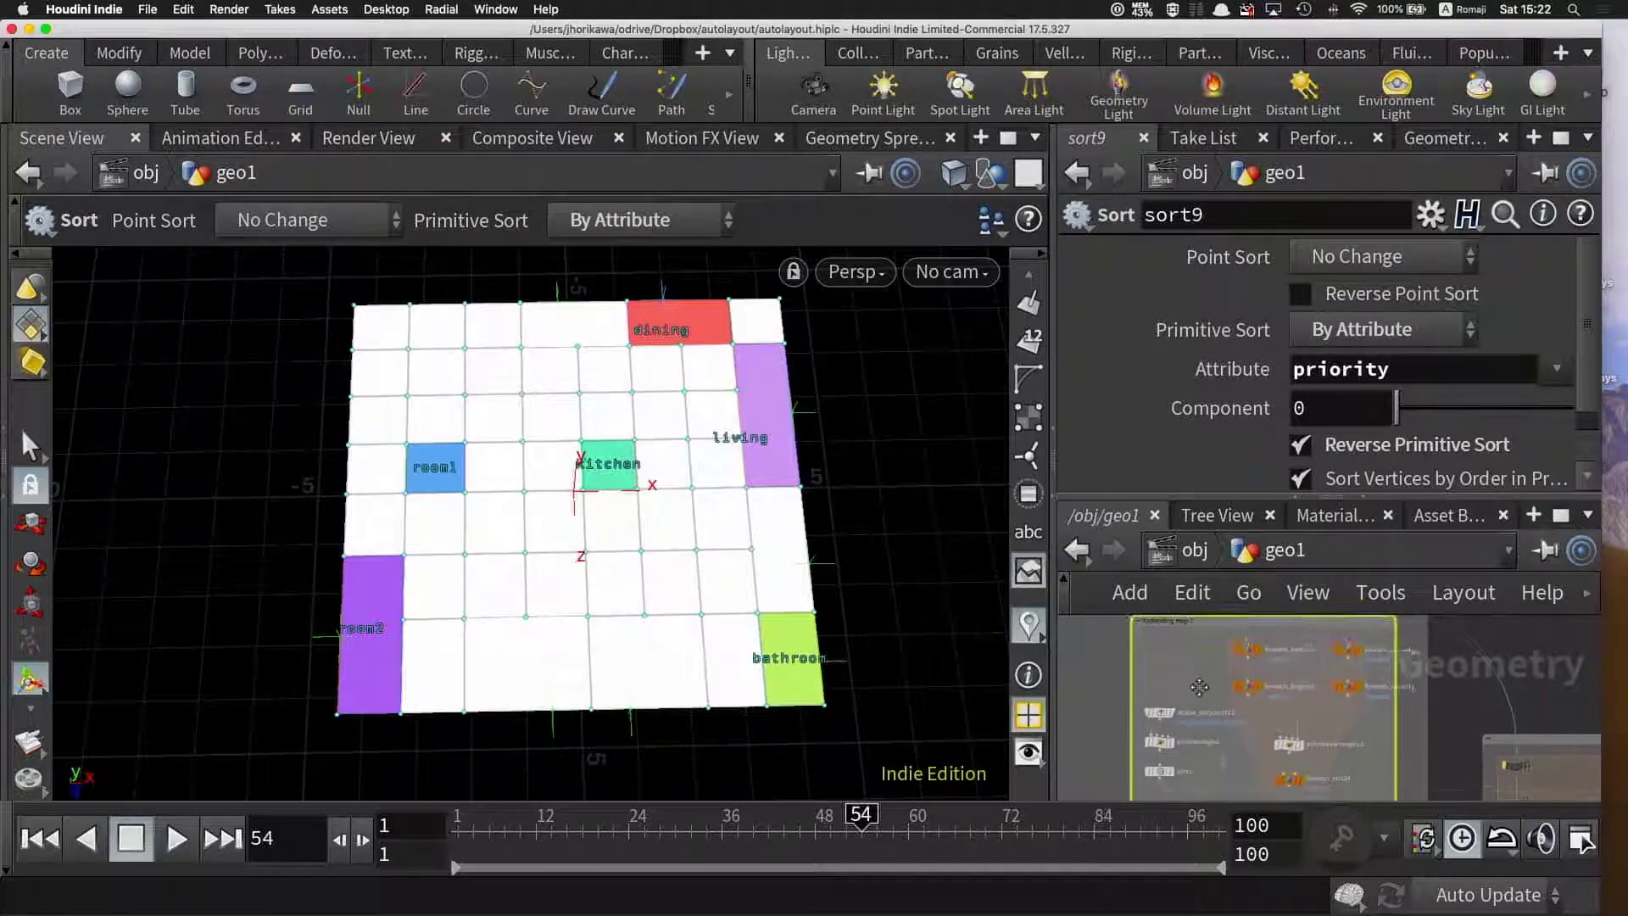
scroll(1184, 708, up, 2)
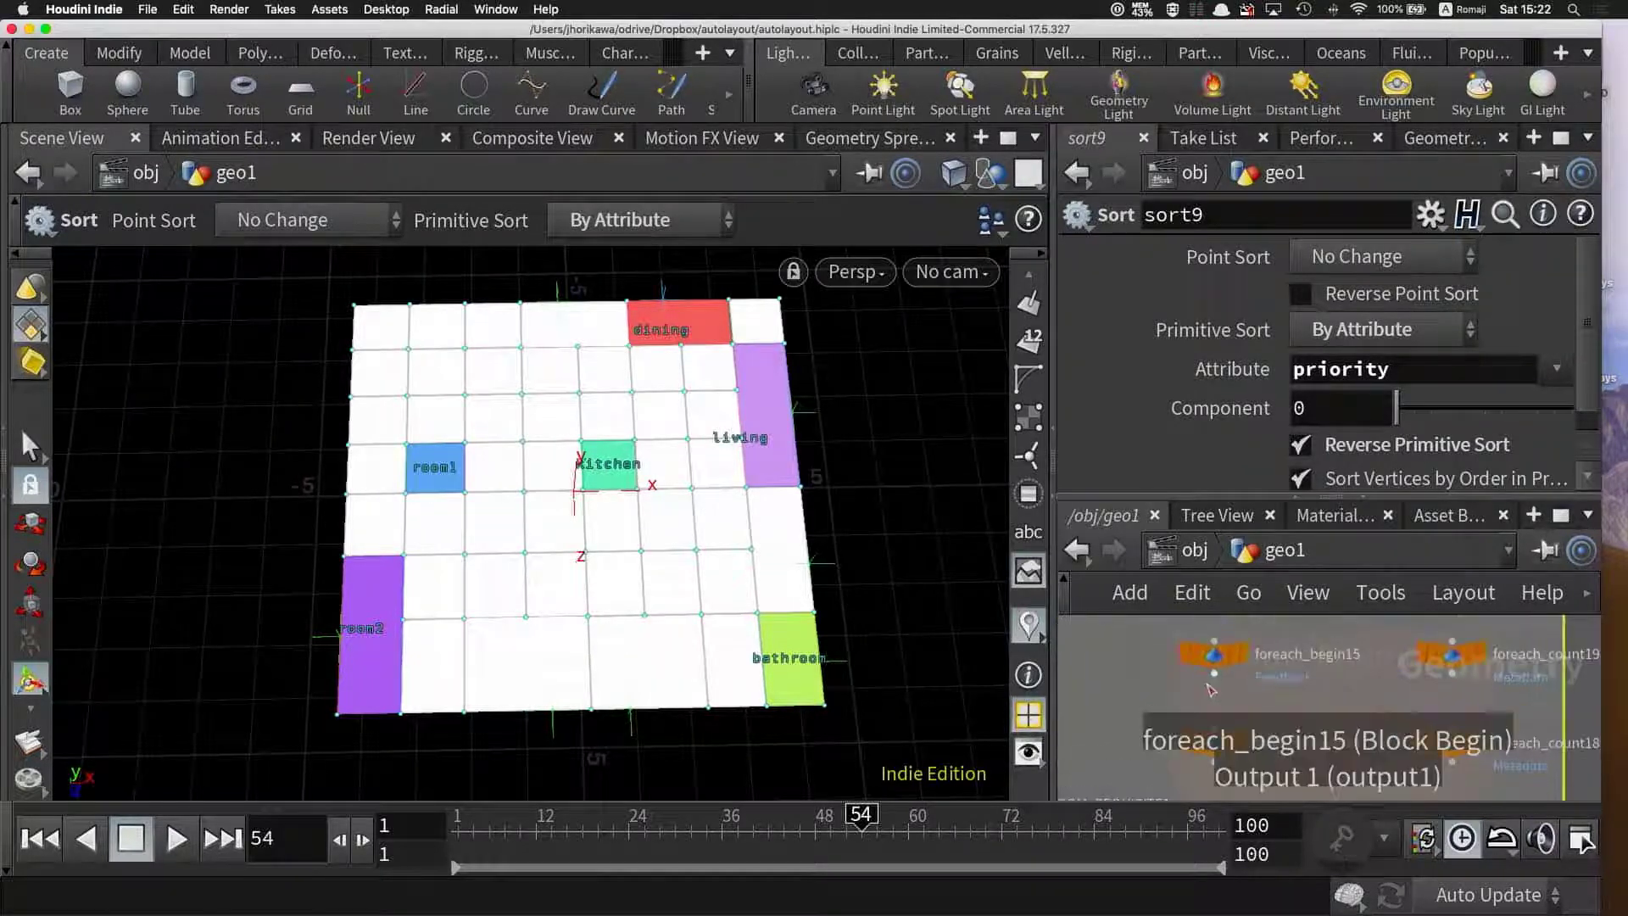
click(1213, 653)
click(1453, 660)
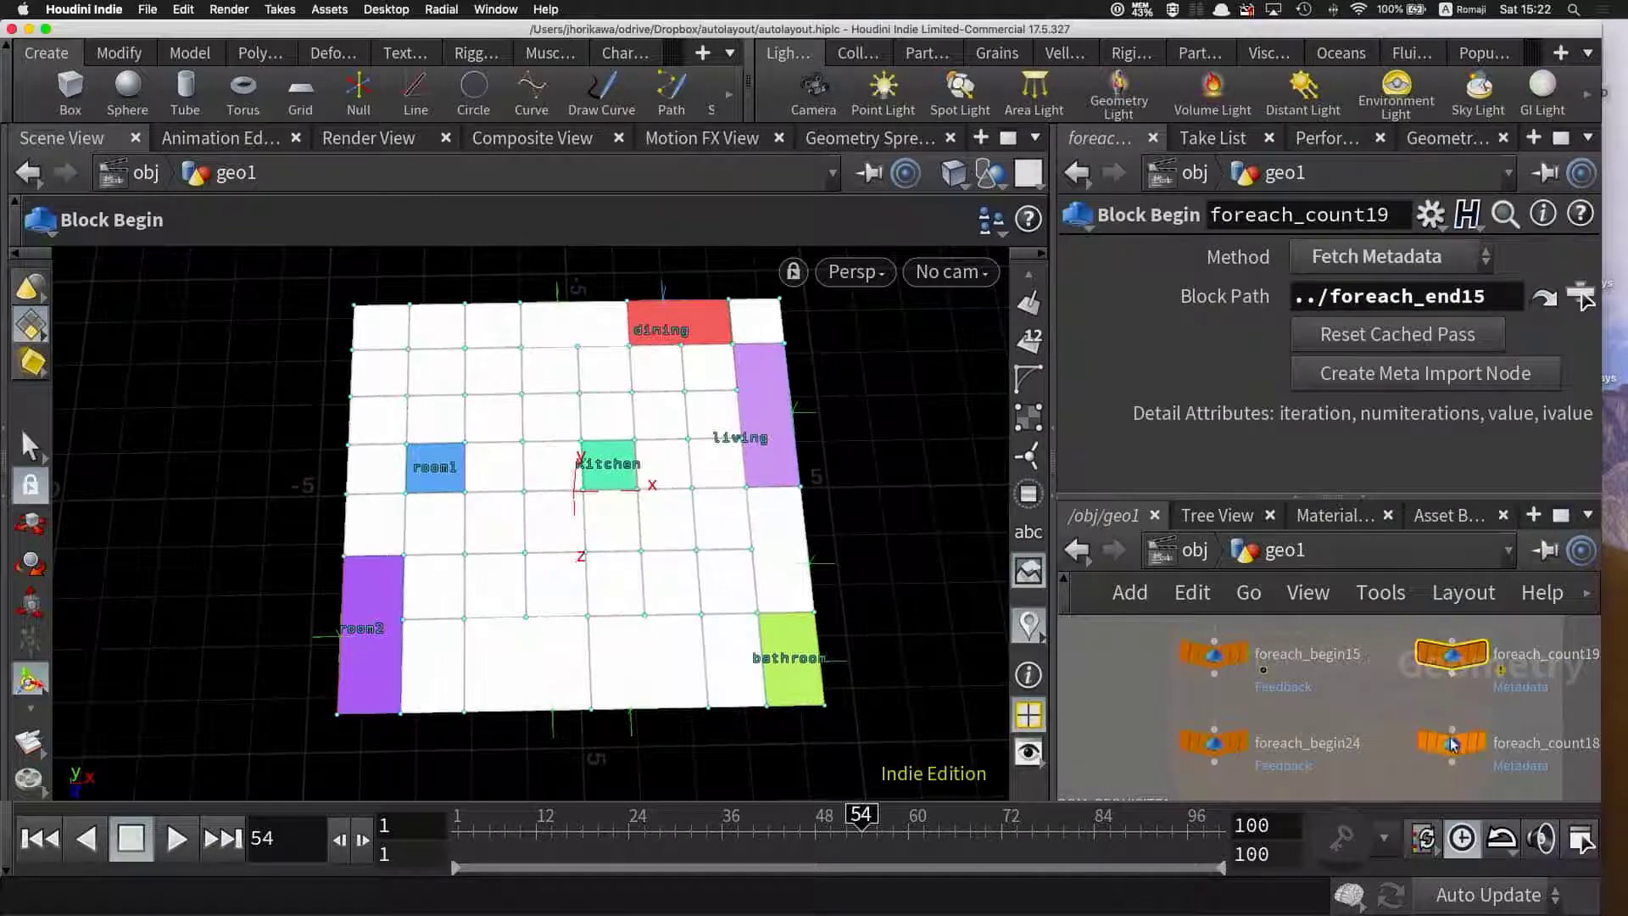
click(1452, 740)
click(1224, 743)
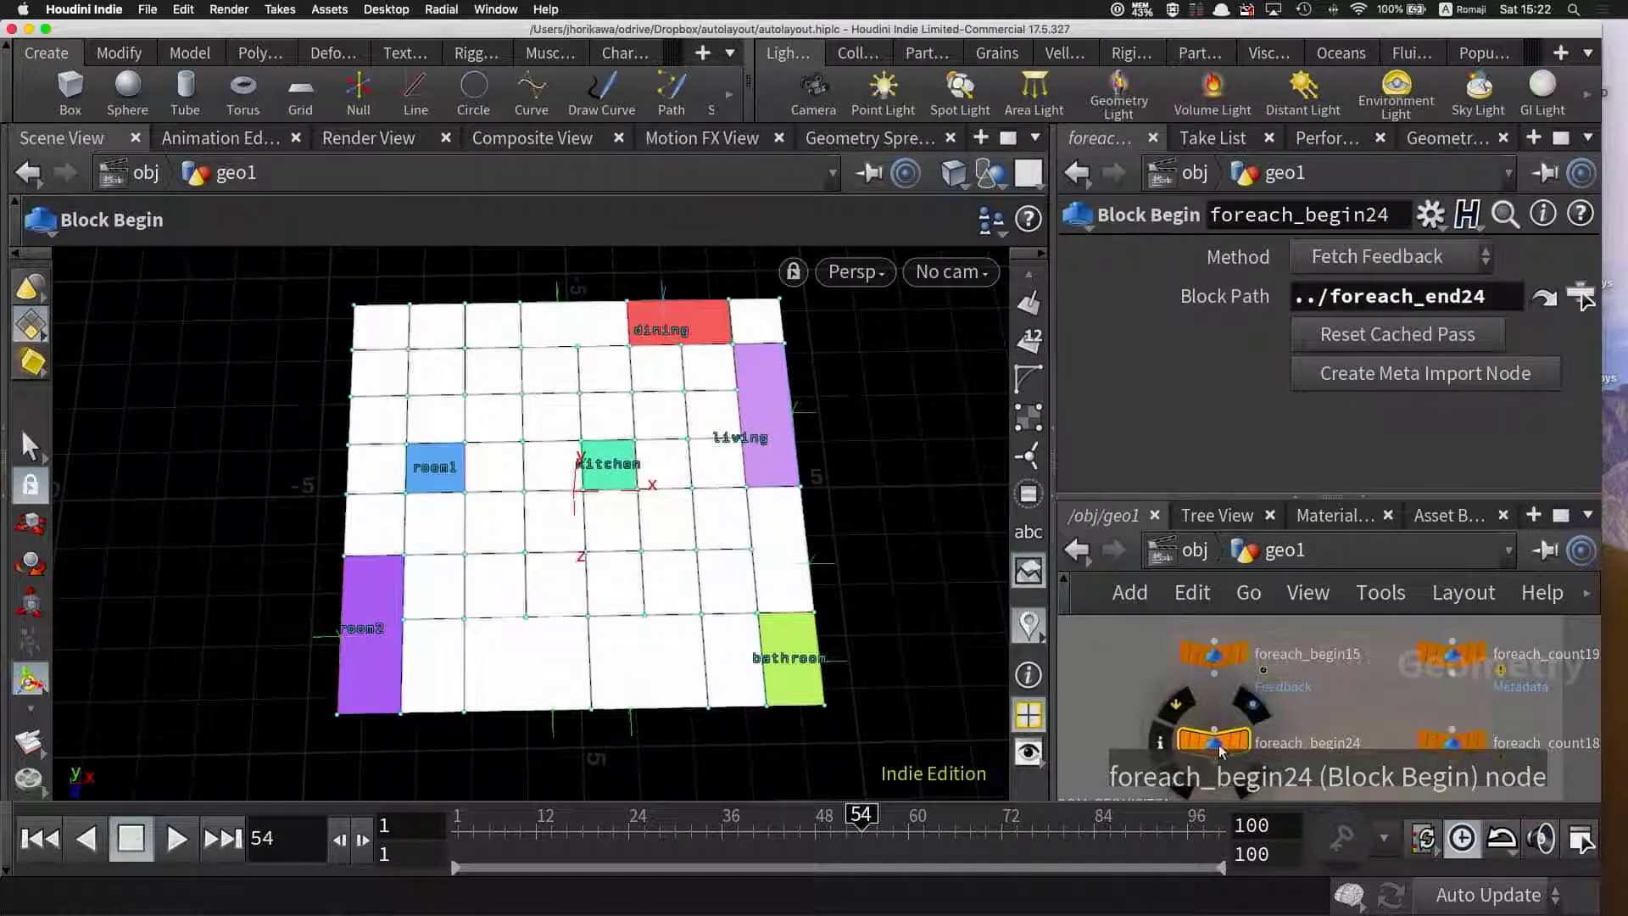
click(1276, 696)
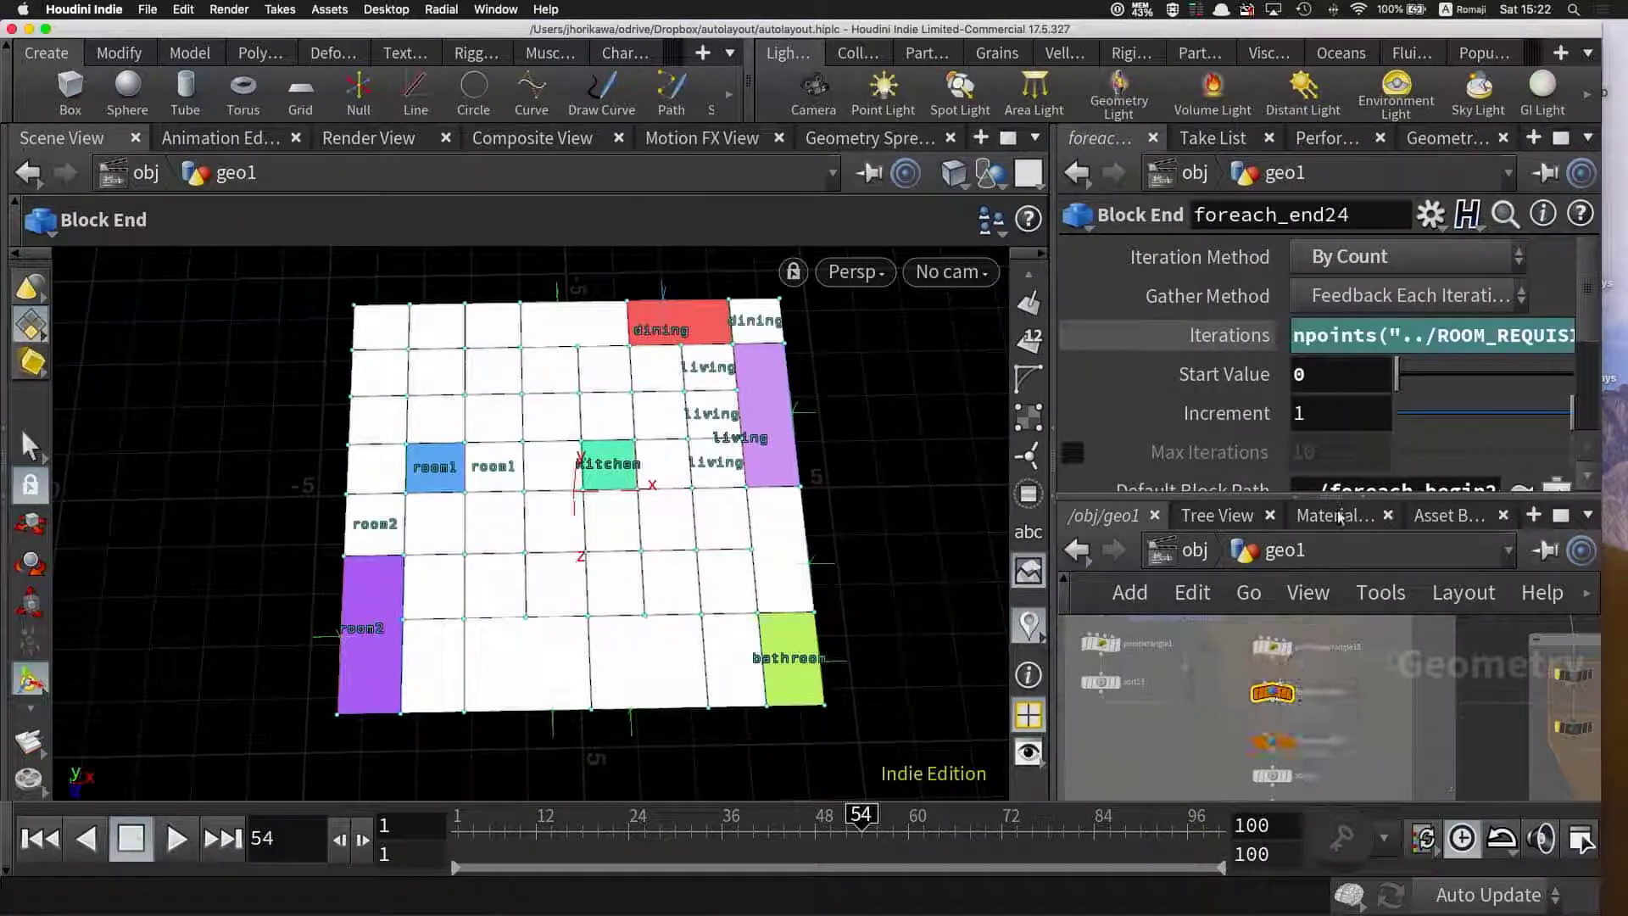
- Widen the parameter and network panes to reveal the full npoints("../ROOM_REQUISITE/") expression
drag(1052, 339, 828, 381)
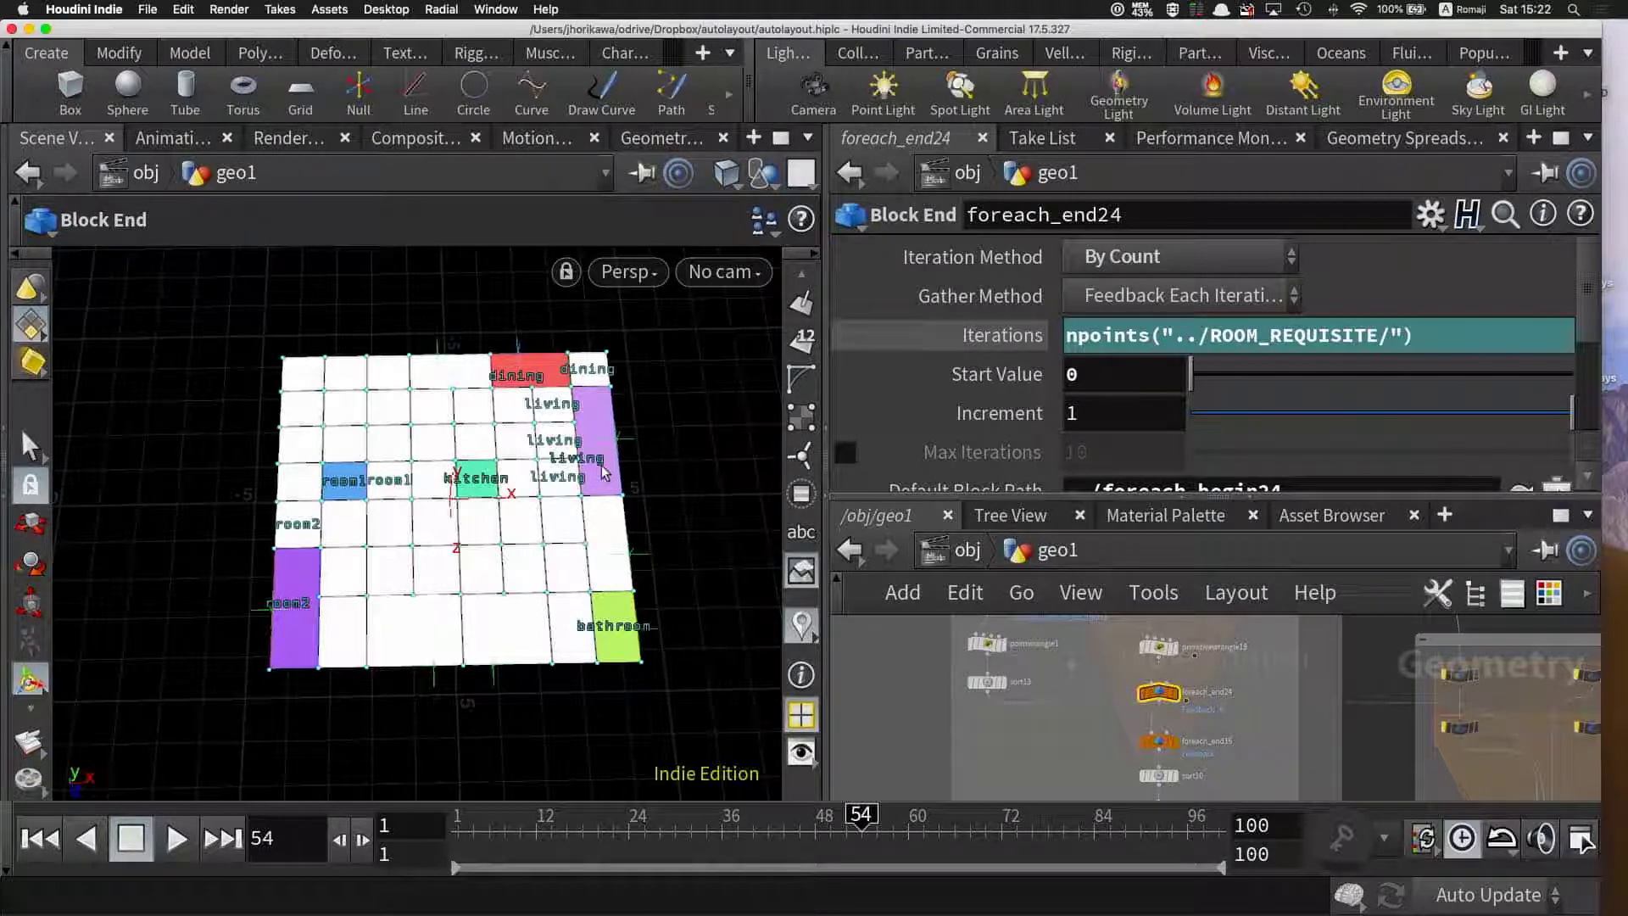
scroll(1160, 740, up, 5)
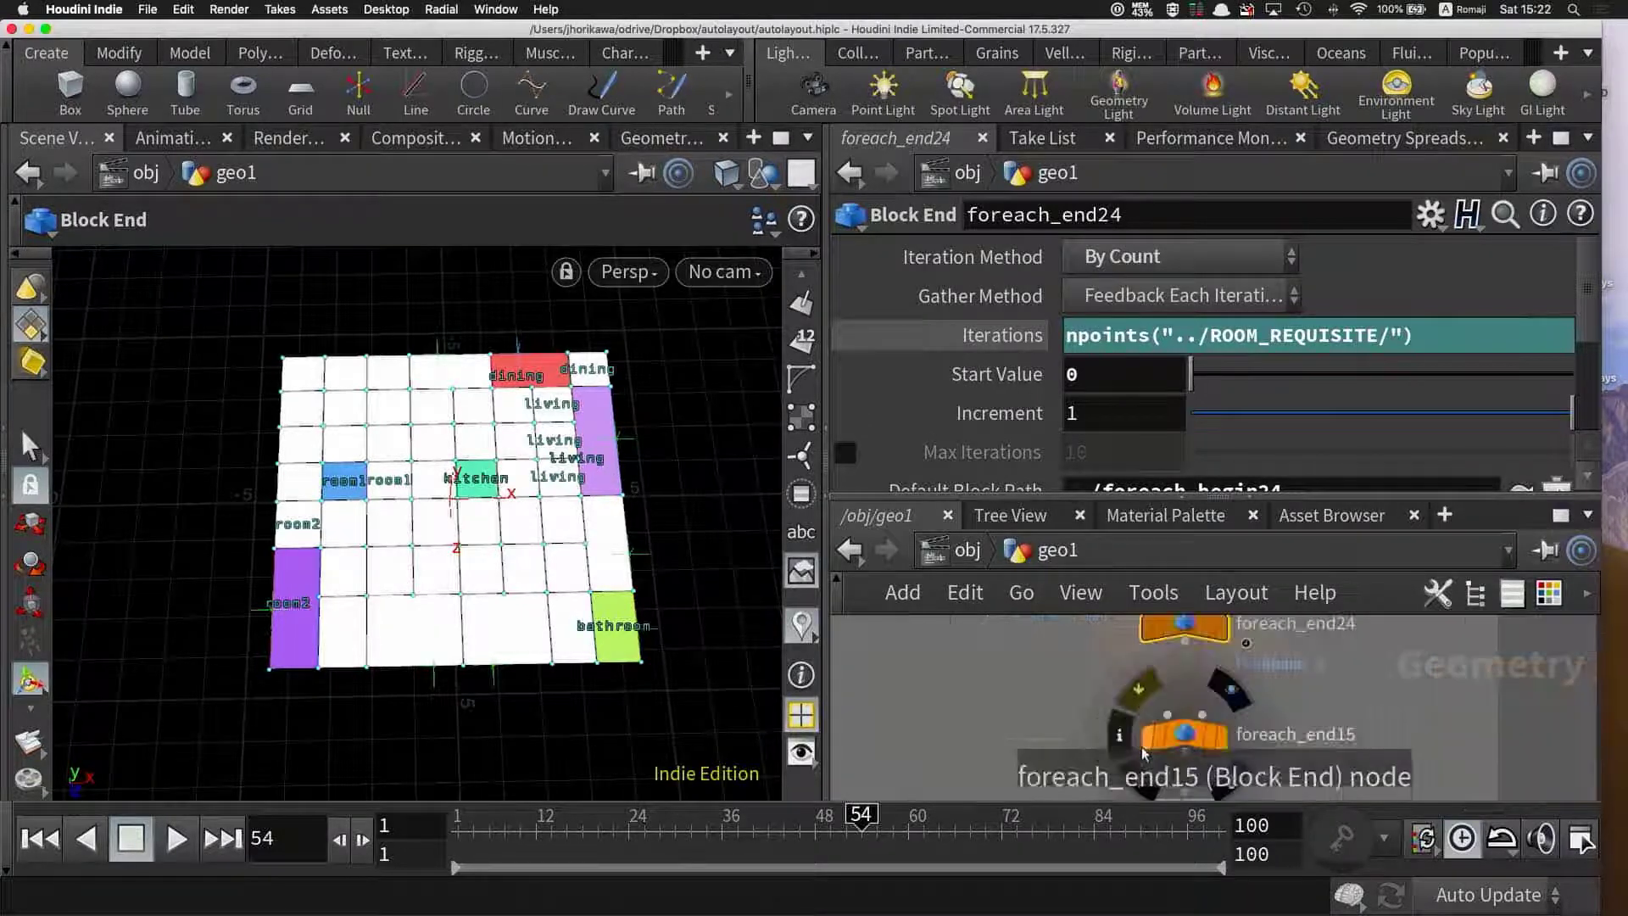
- Inspect foreach_end15's Block End parameters, including its 100 iterations and block paths
click(1189, 734)
scroll(1192, 734, down, 2)
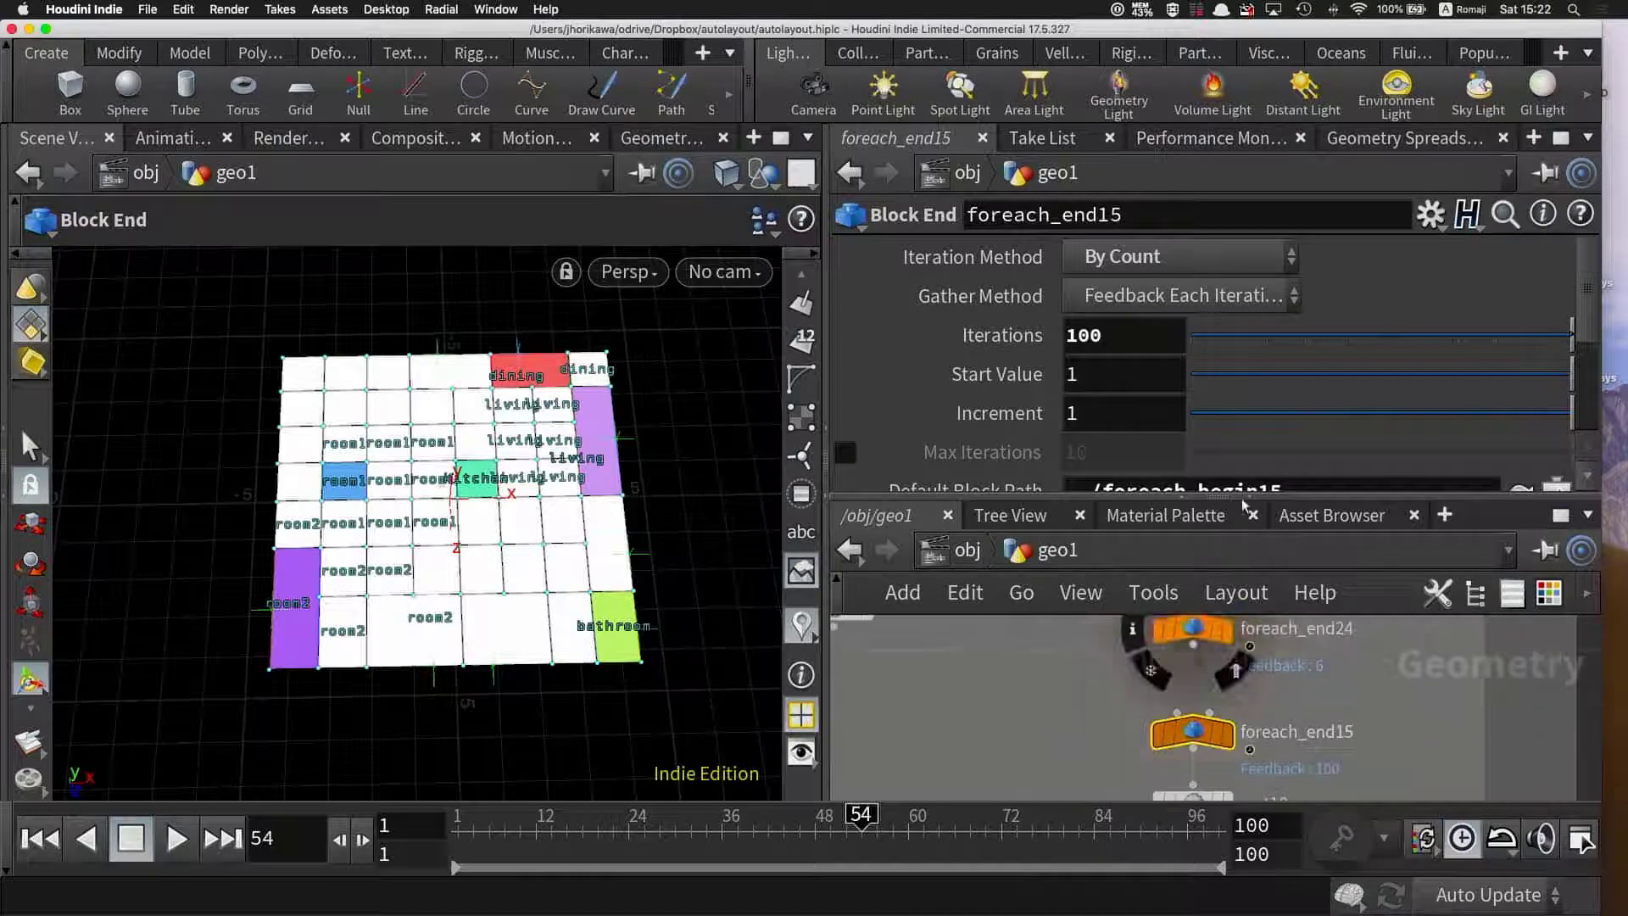
scroll(1255, 424, down, 3)
scroll(1255, 424, down, 3)
scroll(1298, 658, down, 3)
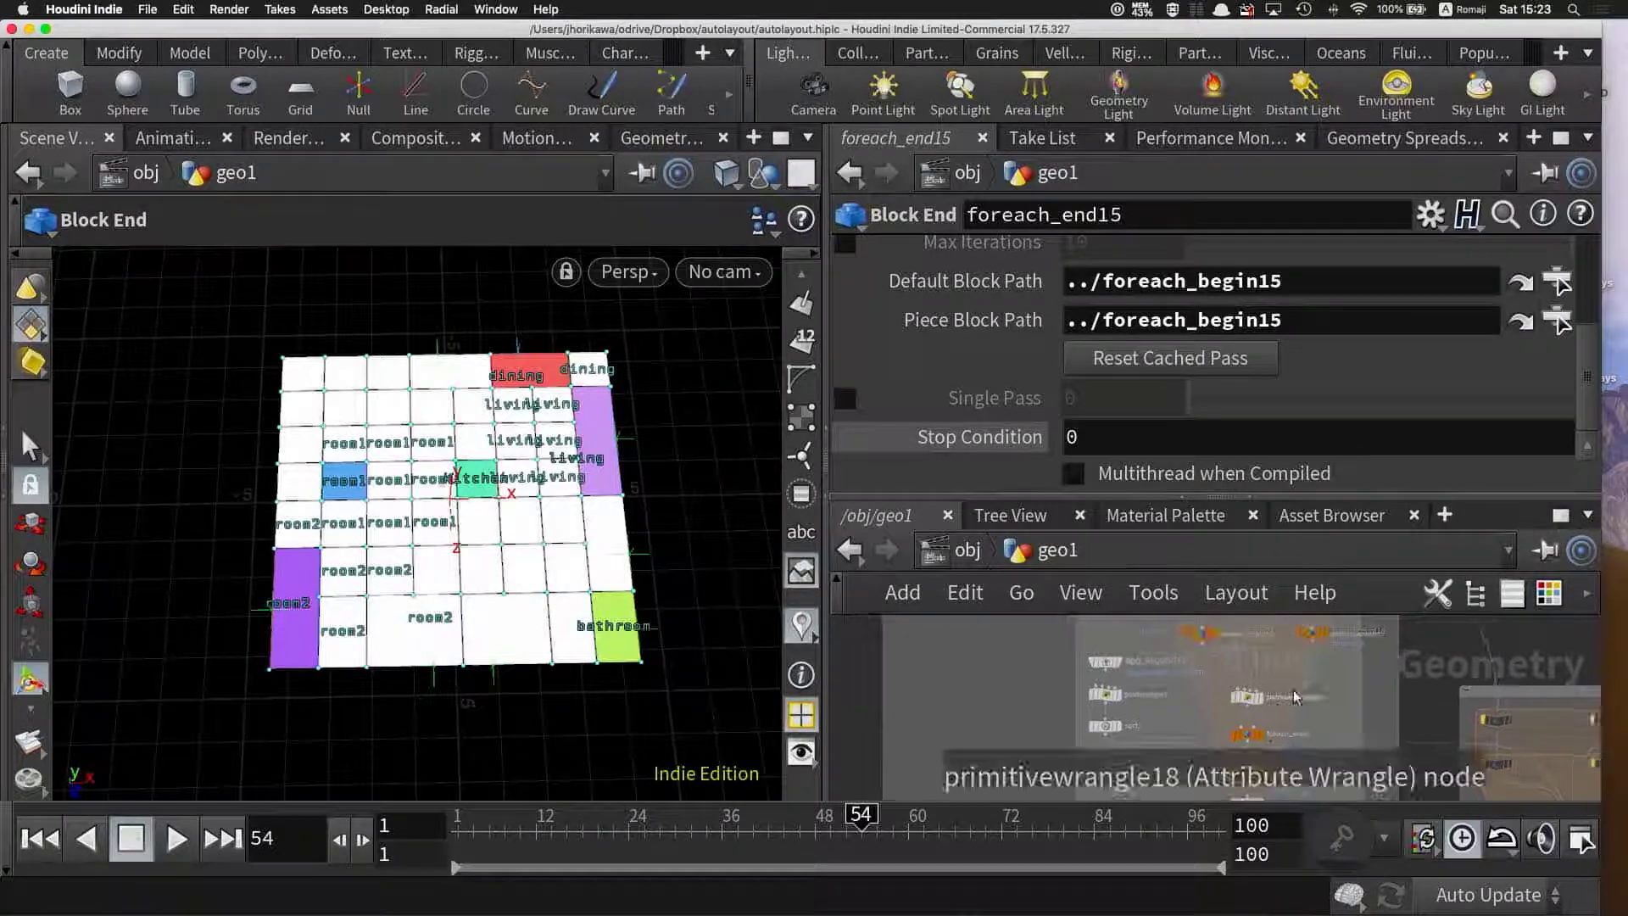
scroll(1246, 776, up, 5)
scroll(1174, 793, up, 3)
scroll(1174, 793, down, 2)
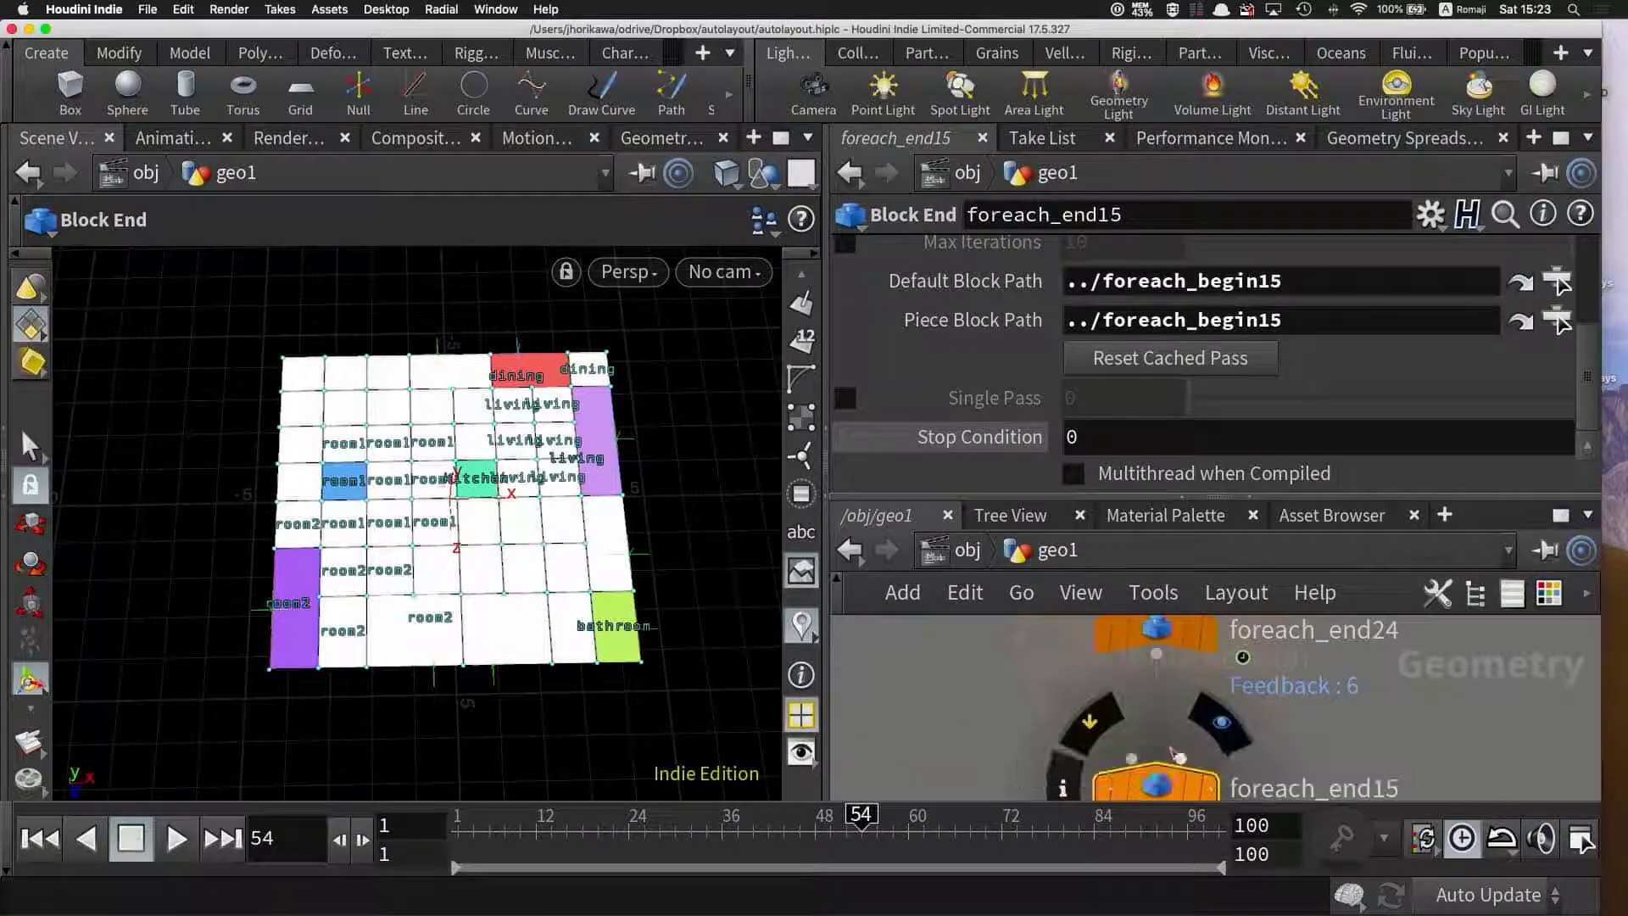
scroll(1174, 763, down, 3)
scroll(1174, 691, up, 4)
scroll(1177, 691, down, 3)
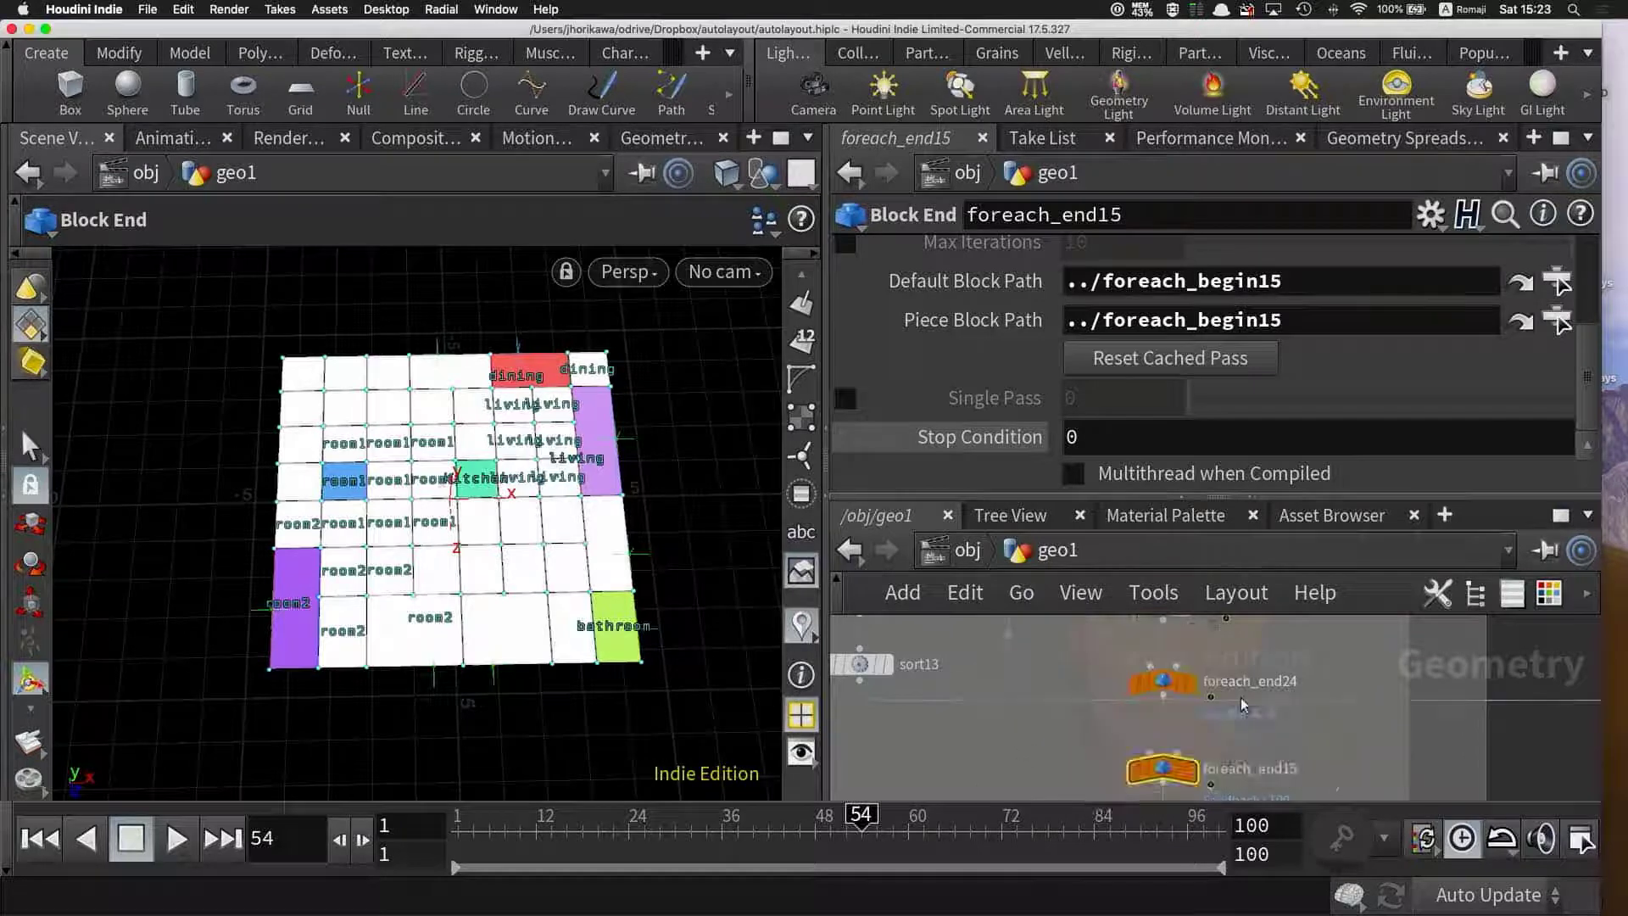
scroll(1265, 674, down, 2)
- Pan to primitivewrangle18 and open its getPolyMinMax VEX code
middle_drag(1252, 678, 1269, 652)
scroll(1255, 675, up, 2)
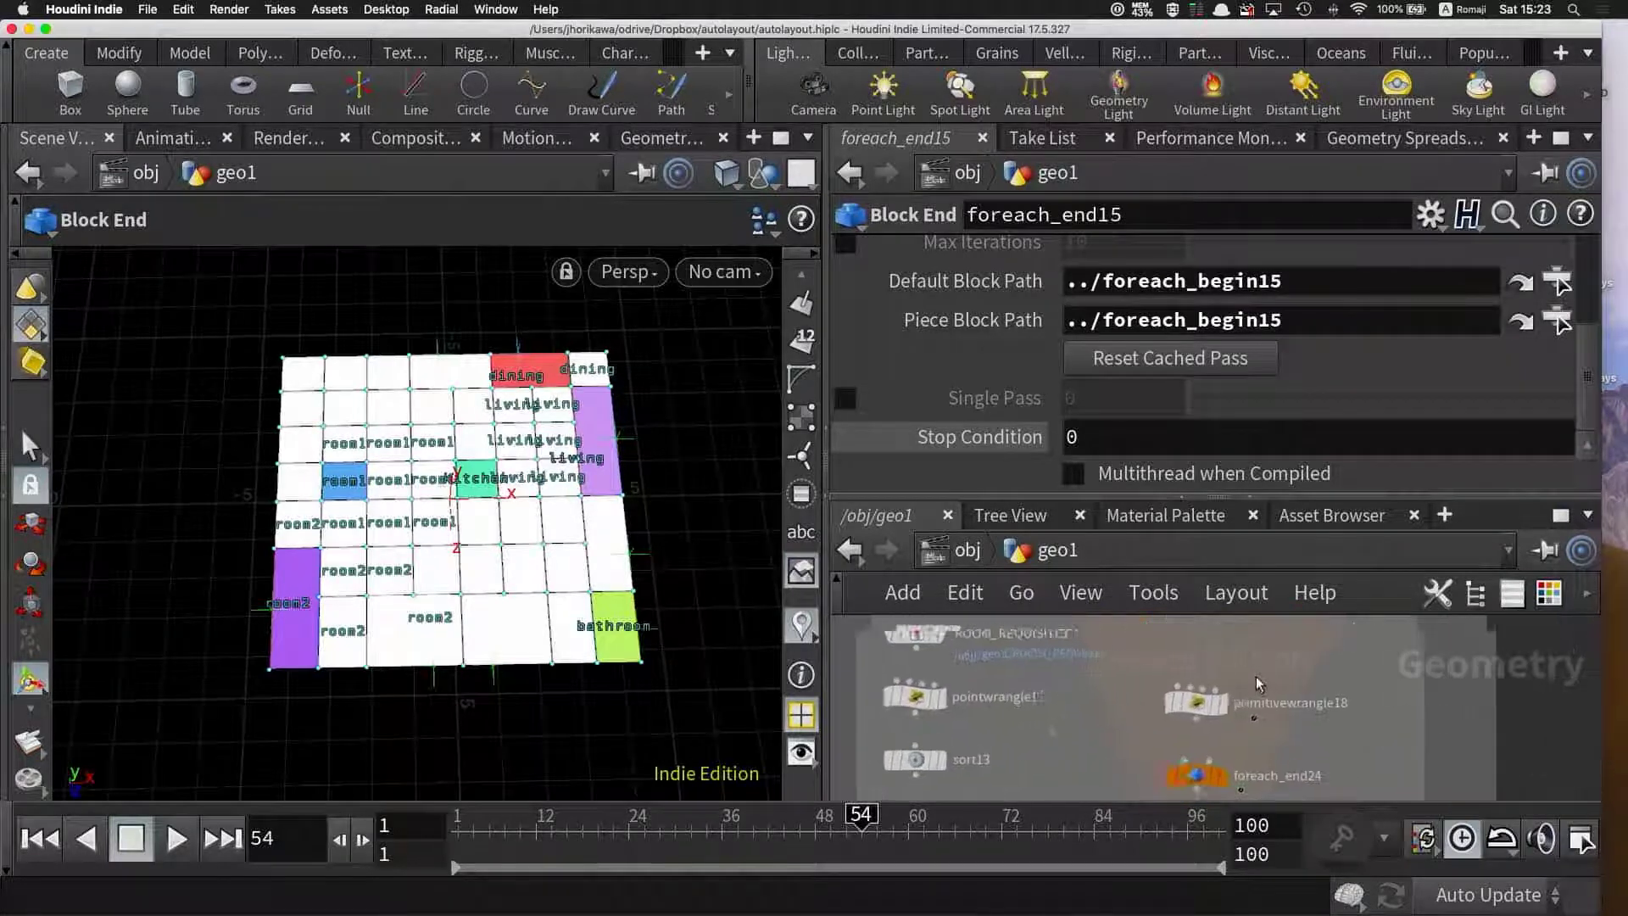
click(1189, 708)
- Display foreach_end15 so room1 shows blue and room2 purple
drag(1189, 712, 1192, 702)
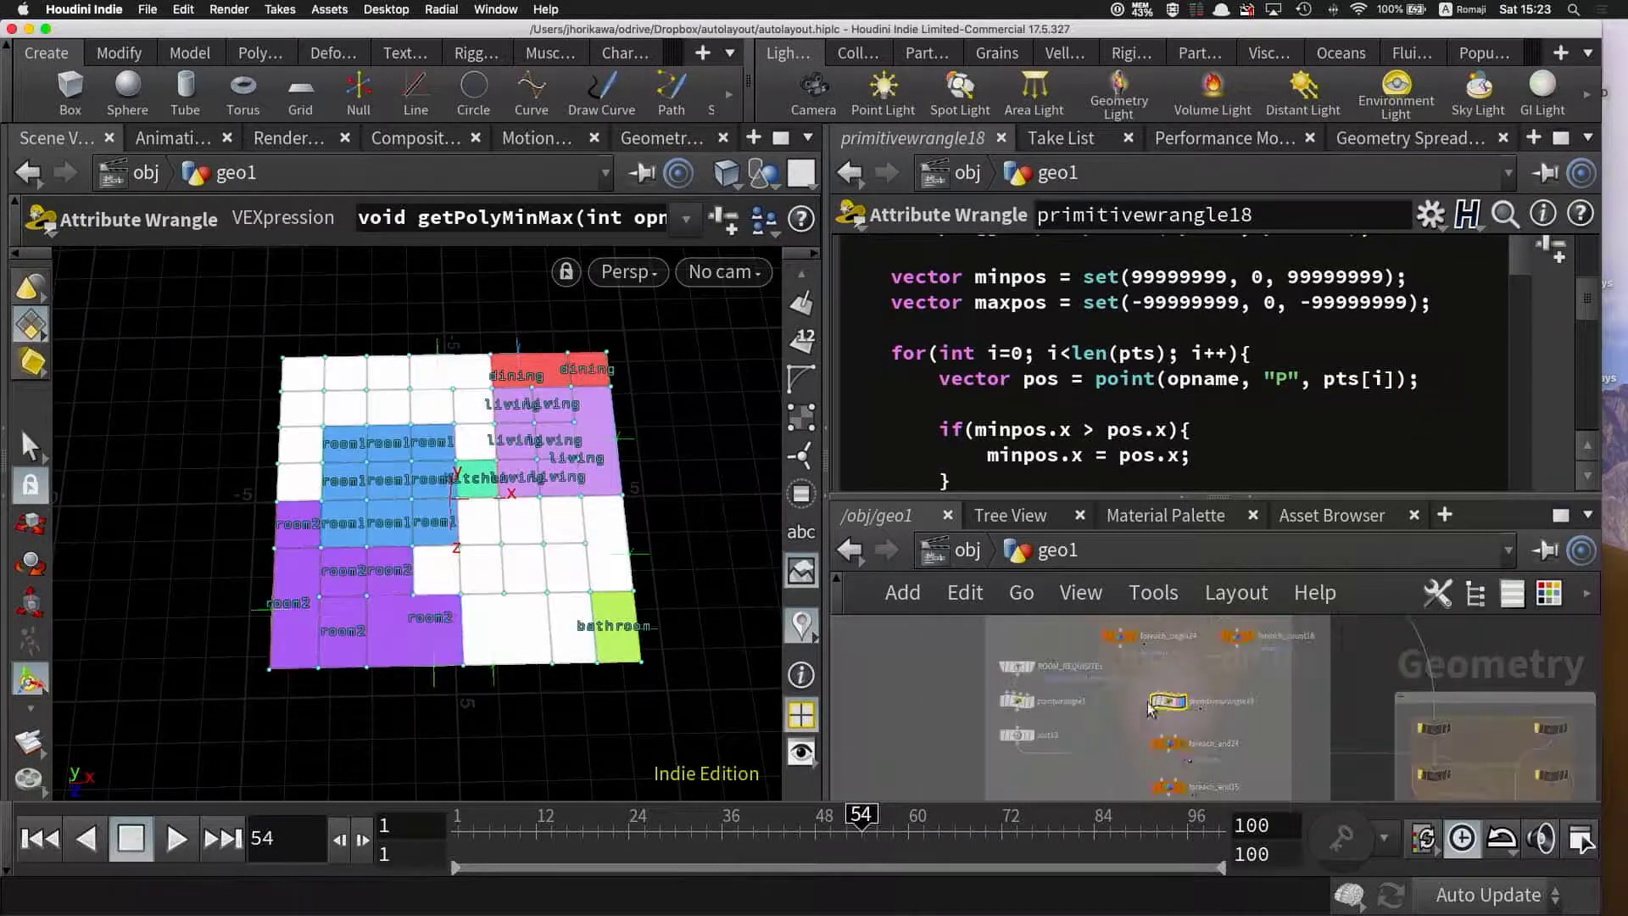
scroll(1179, 746, up, 3)
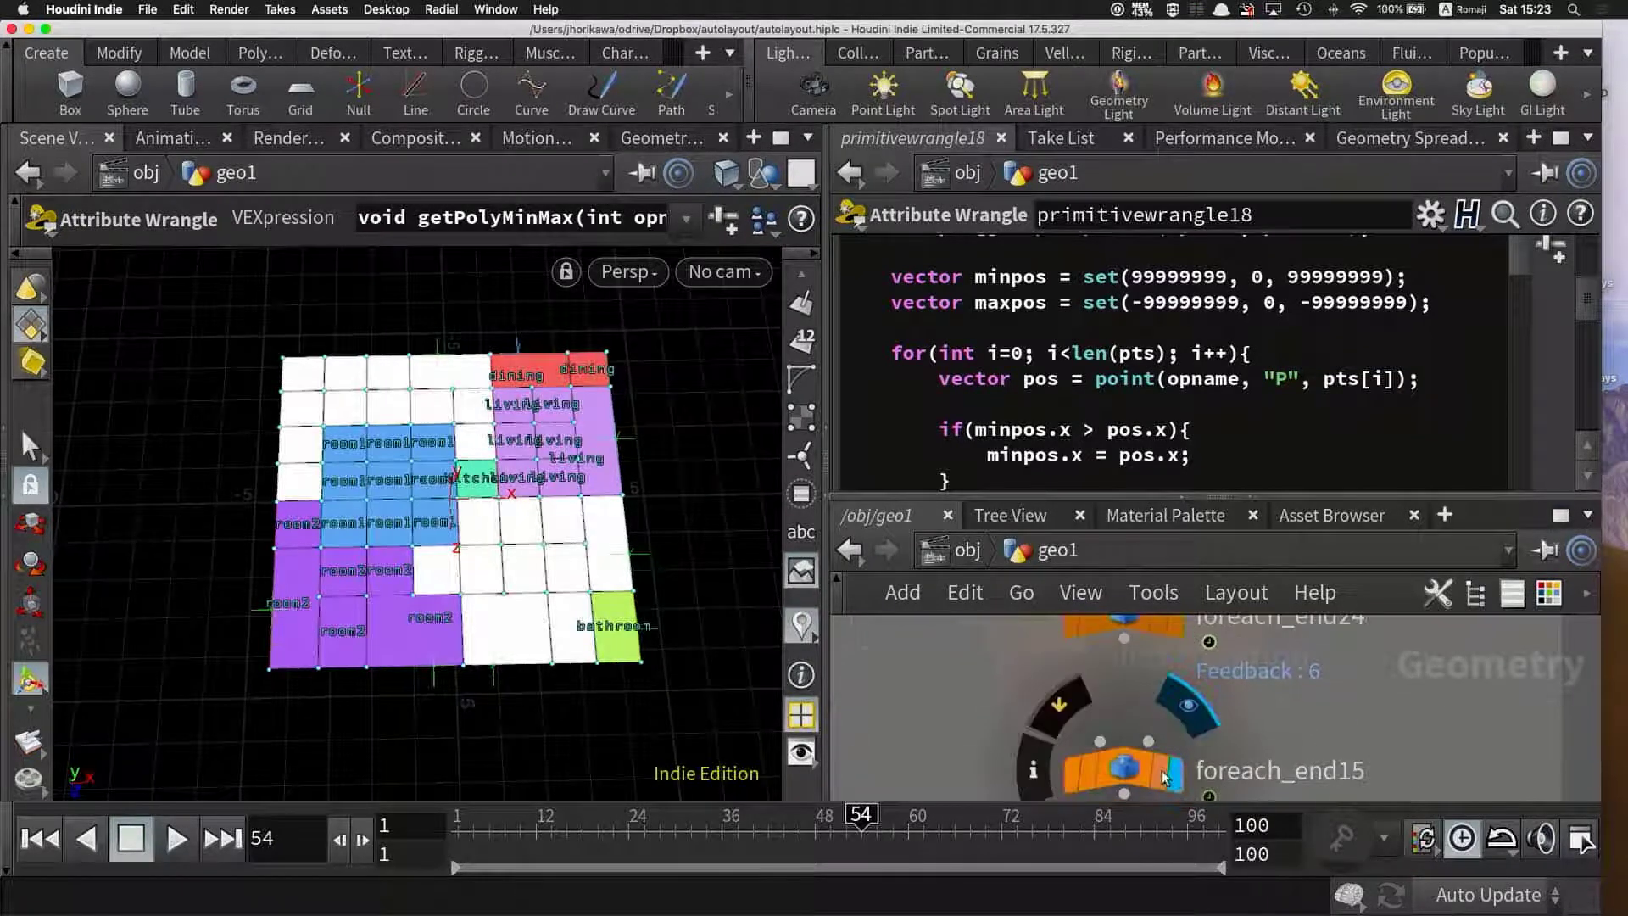
click(1174, 766)
scroll(803, 641, down, 5)
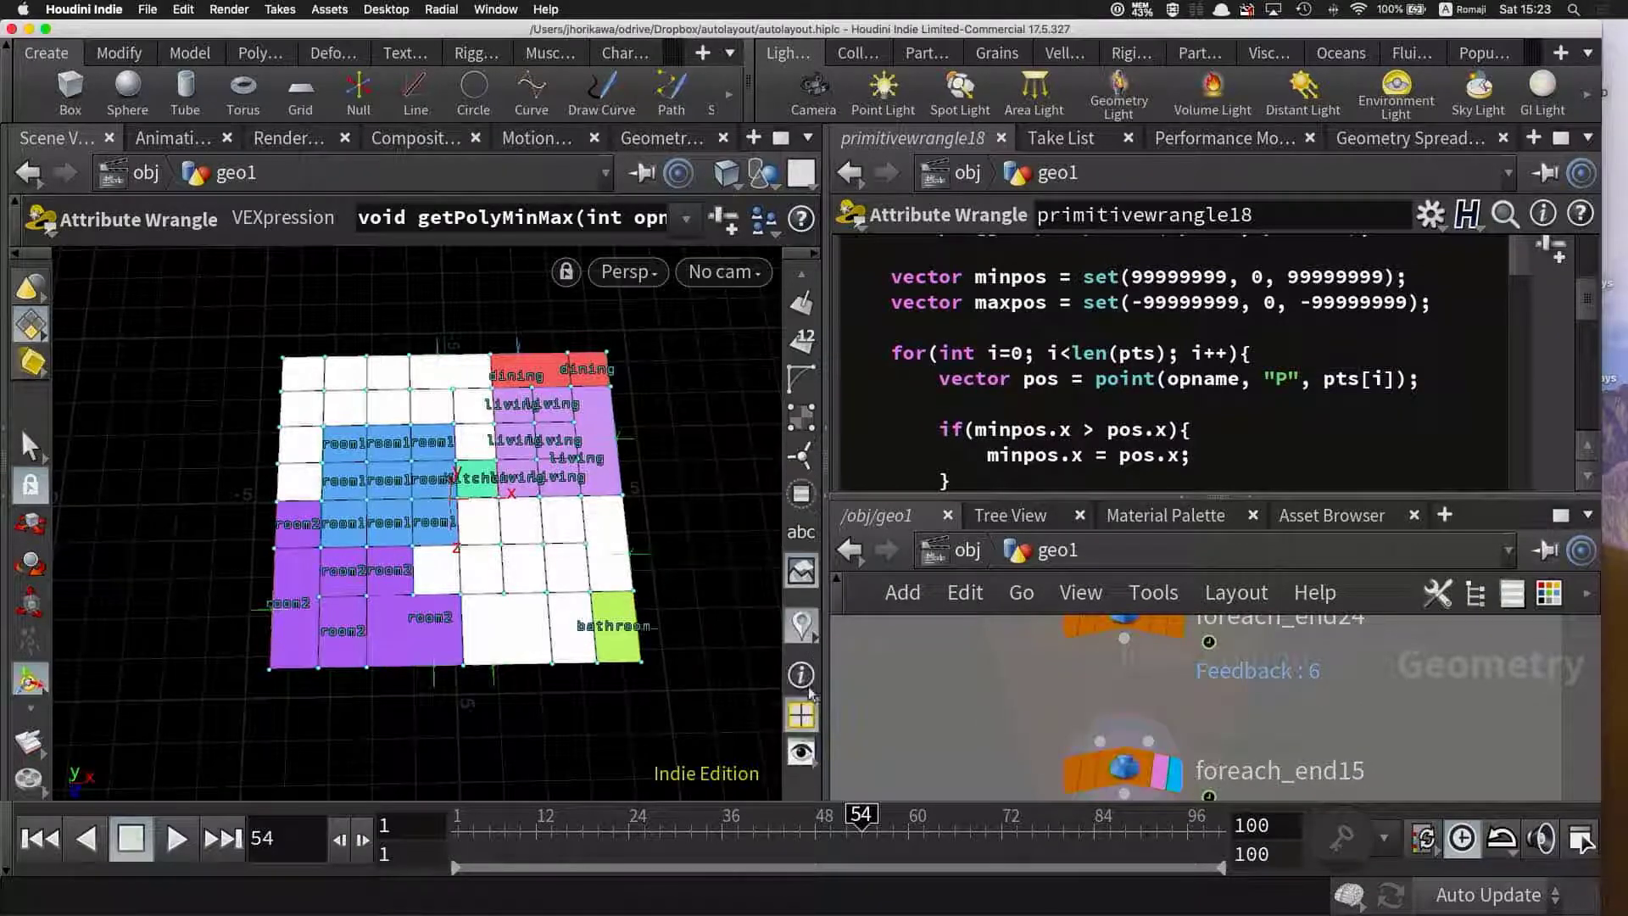
- Tilt to a top-down view and toggle foreach_end15 iterations between 0 and 1
drag(500, 548, 509, 475)
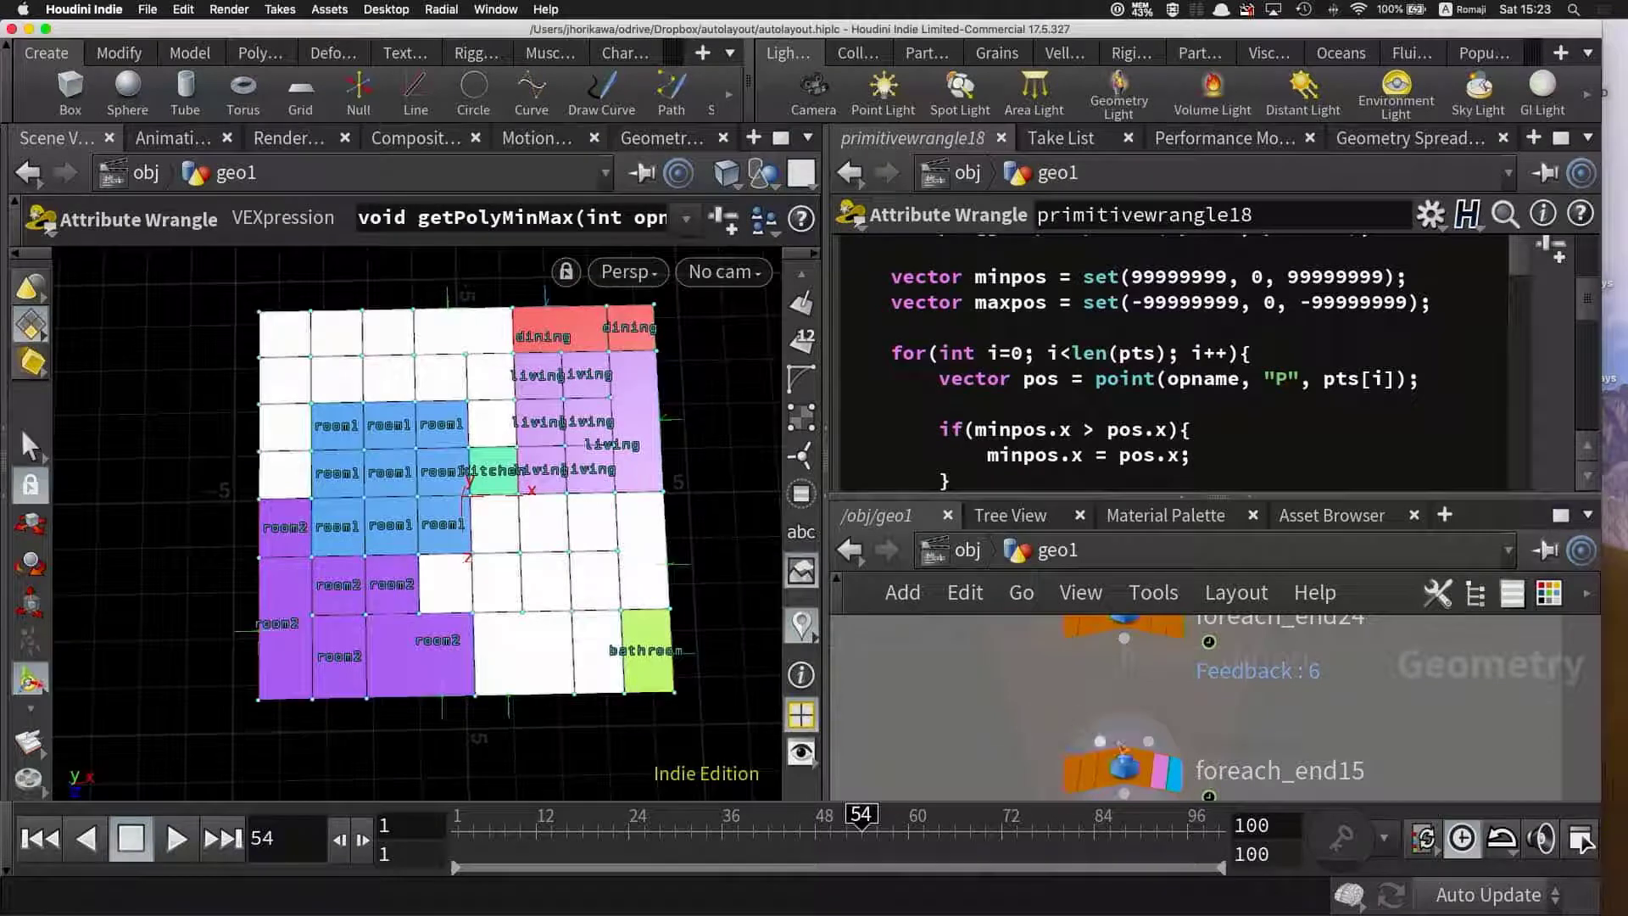
click(1124, 767)
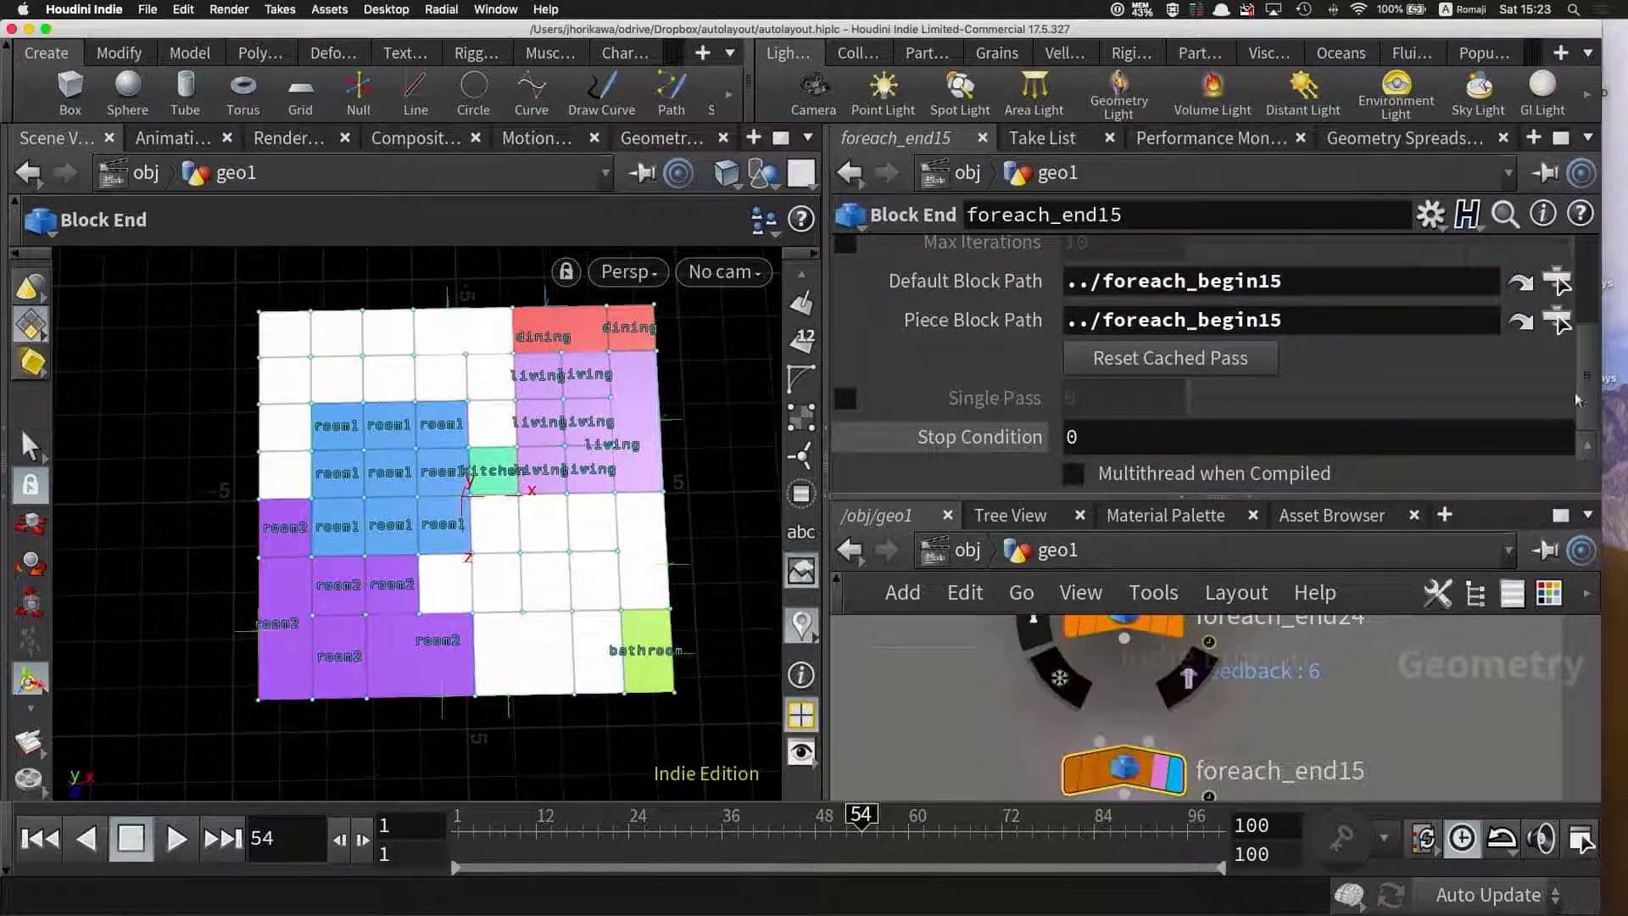
scroll(1577, 400, up, 3)
scroll(1577, 399, up, 2)
drag(1573, 333, 1187, 340)
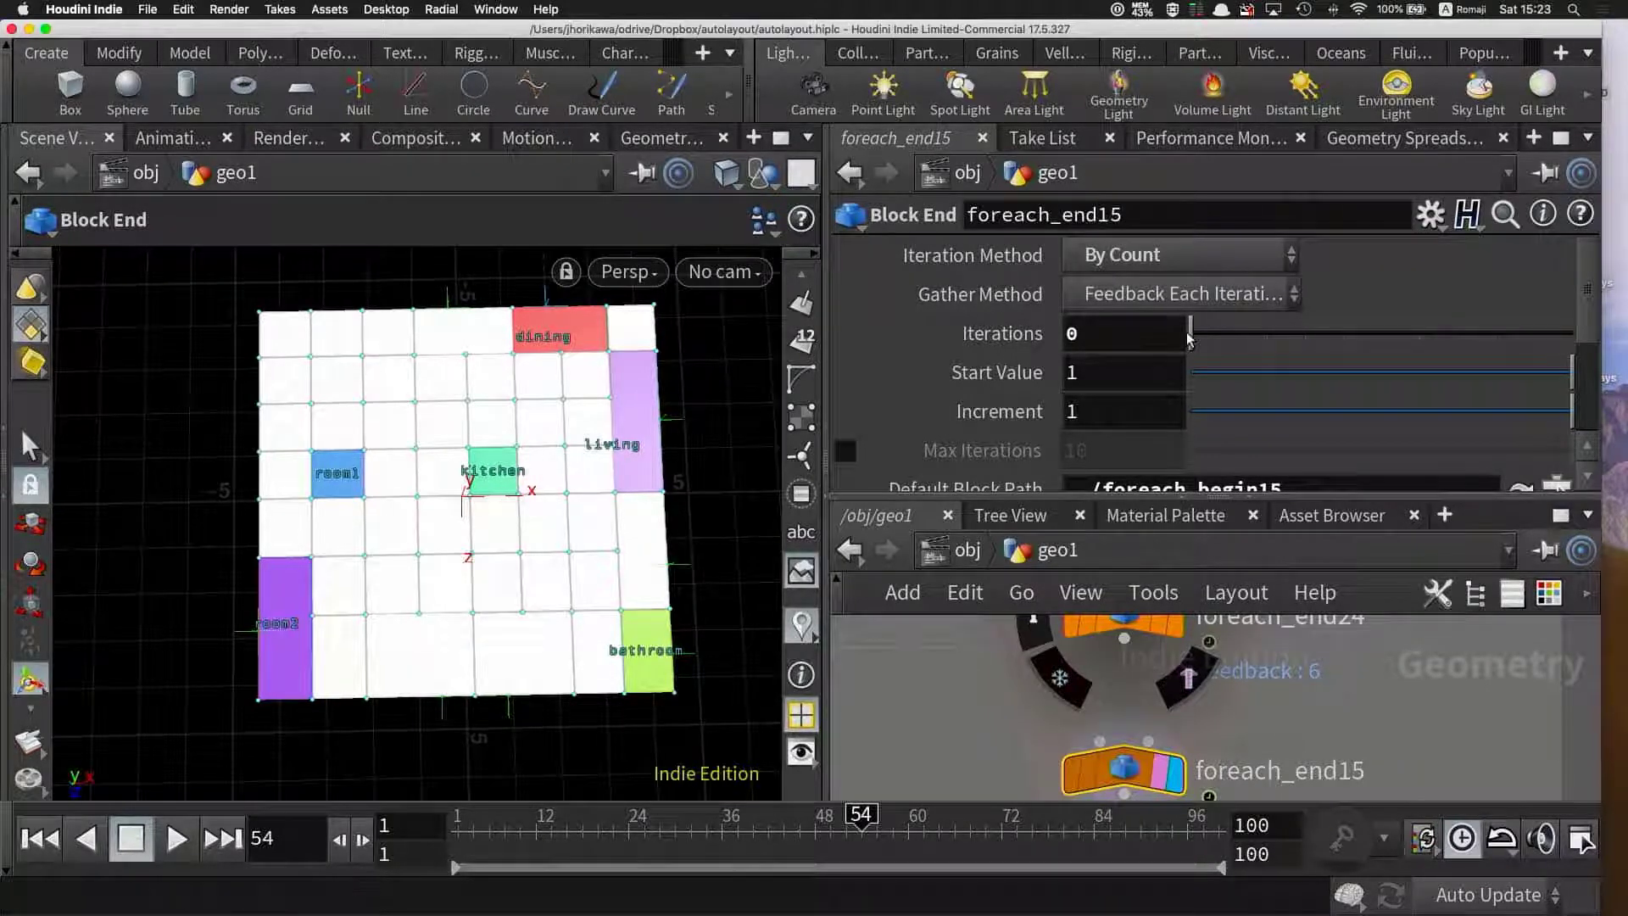
mouse_move(1190, 338)
mouse_down()
mouse_move(1214, 336)
mouse_move(1192, 336)
mouse_up()
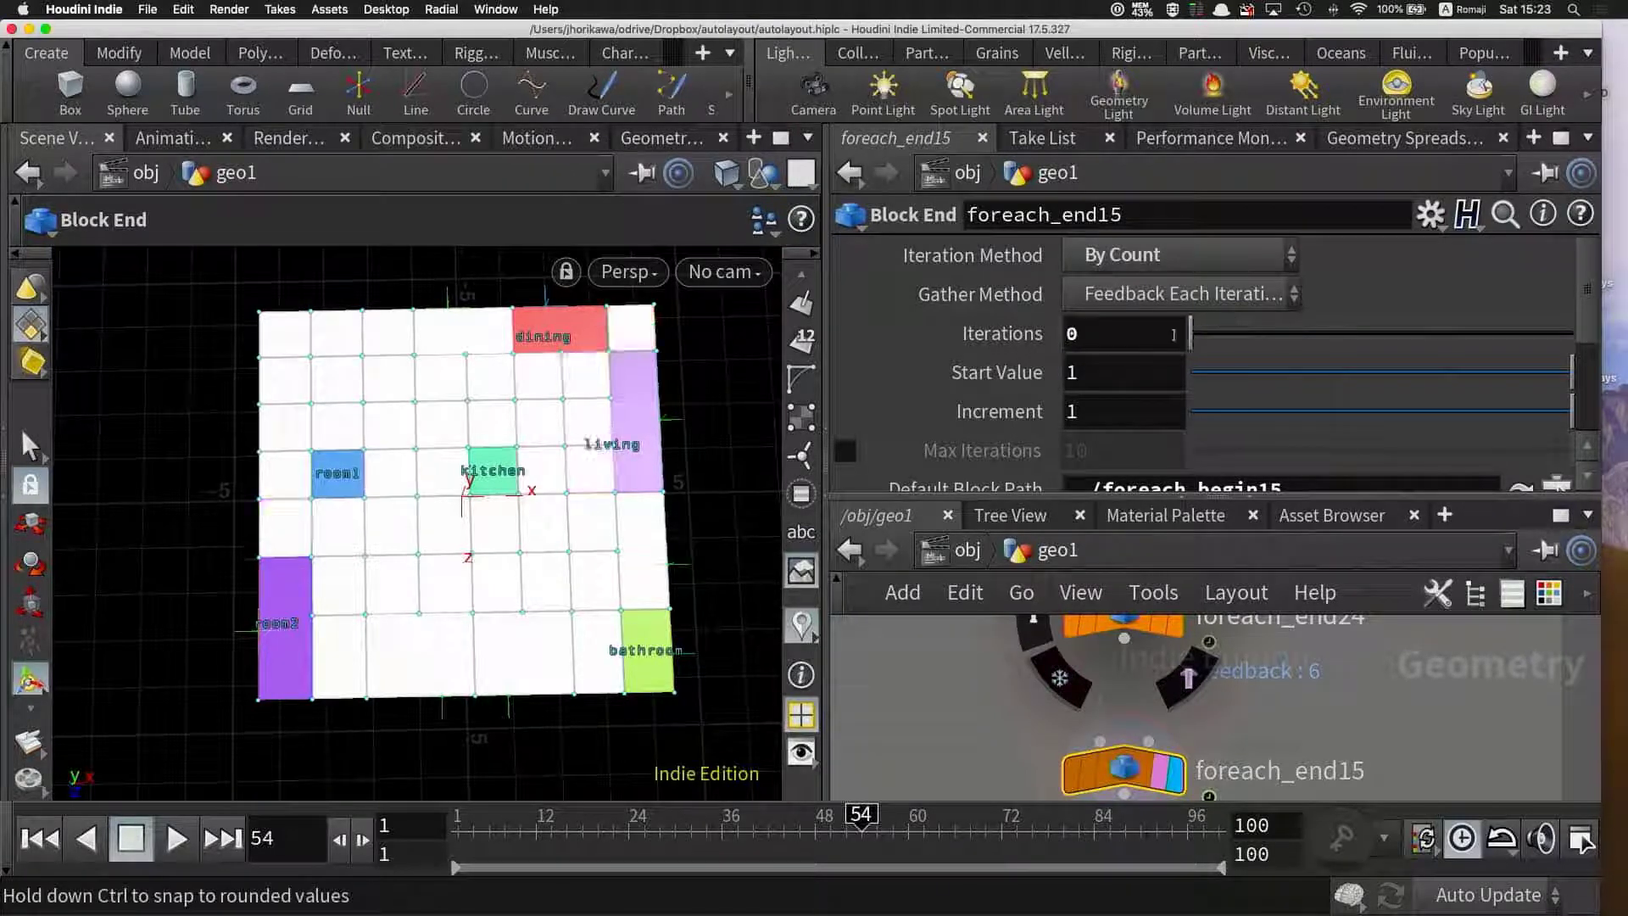
click(1221, 336)
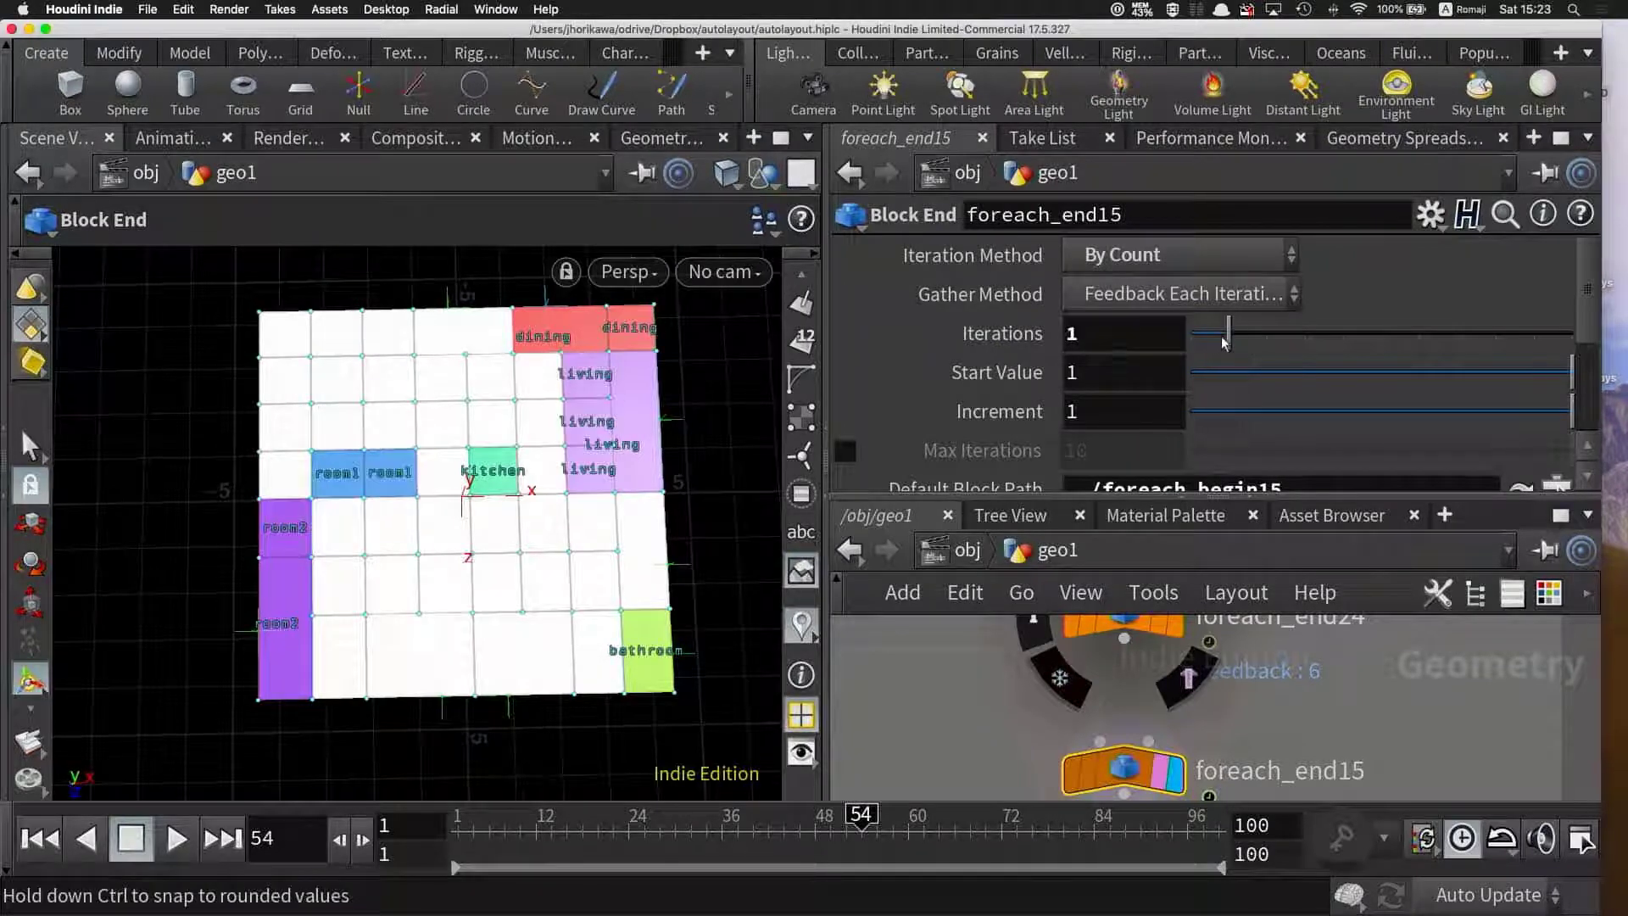
drag(1215, 343, 1228, 341)
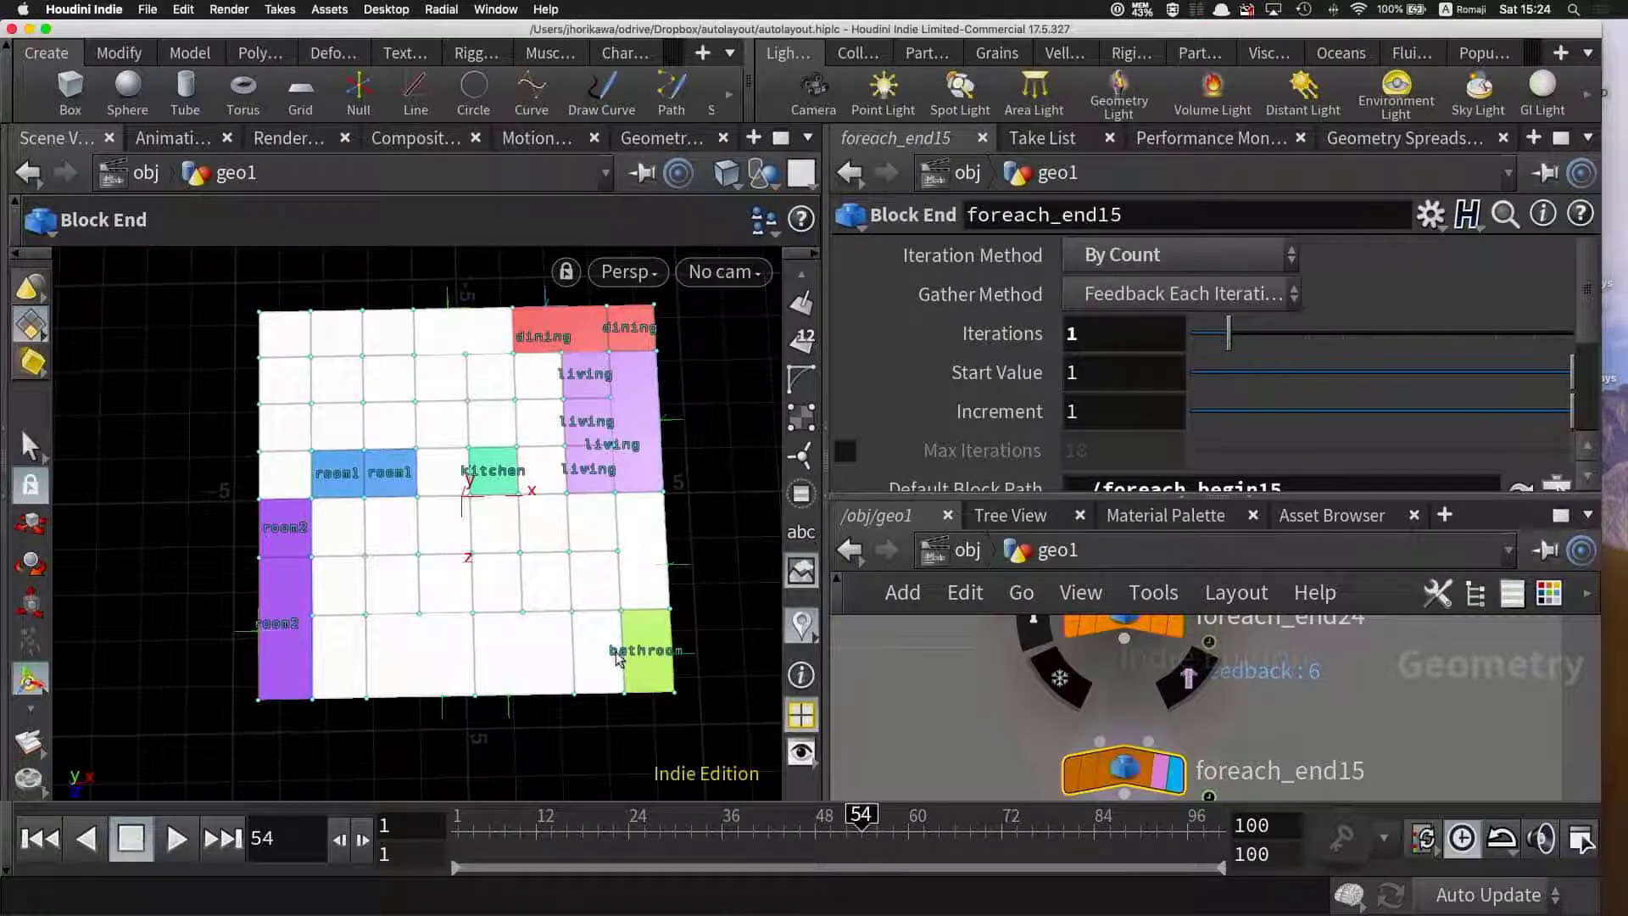
drag(1228, 334, 1221, 340)
- Raise foreach_end15 iterations to 2, then 3, then reset to 0
drag(1229, 337, 1258, 339)
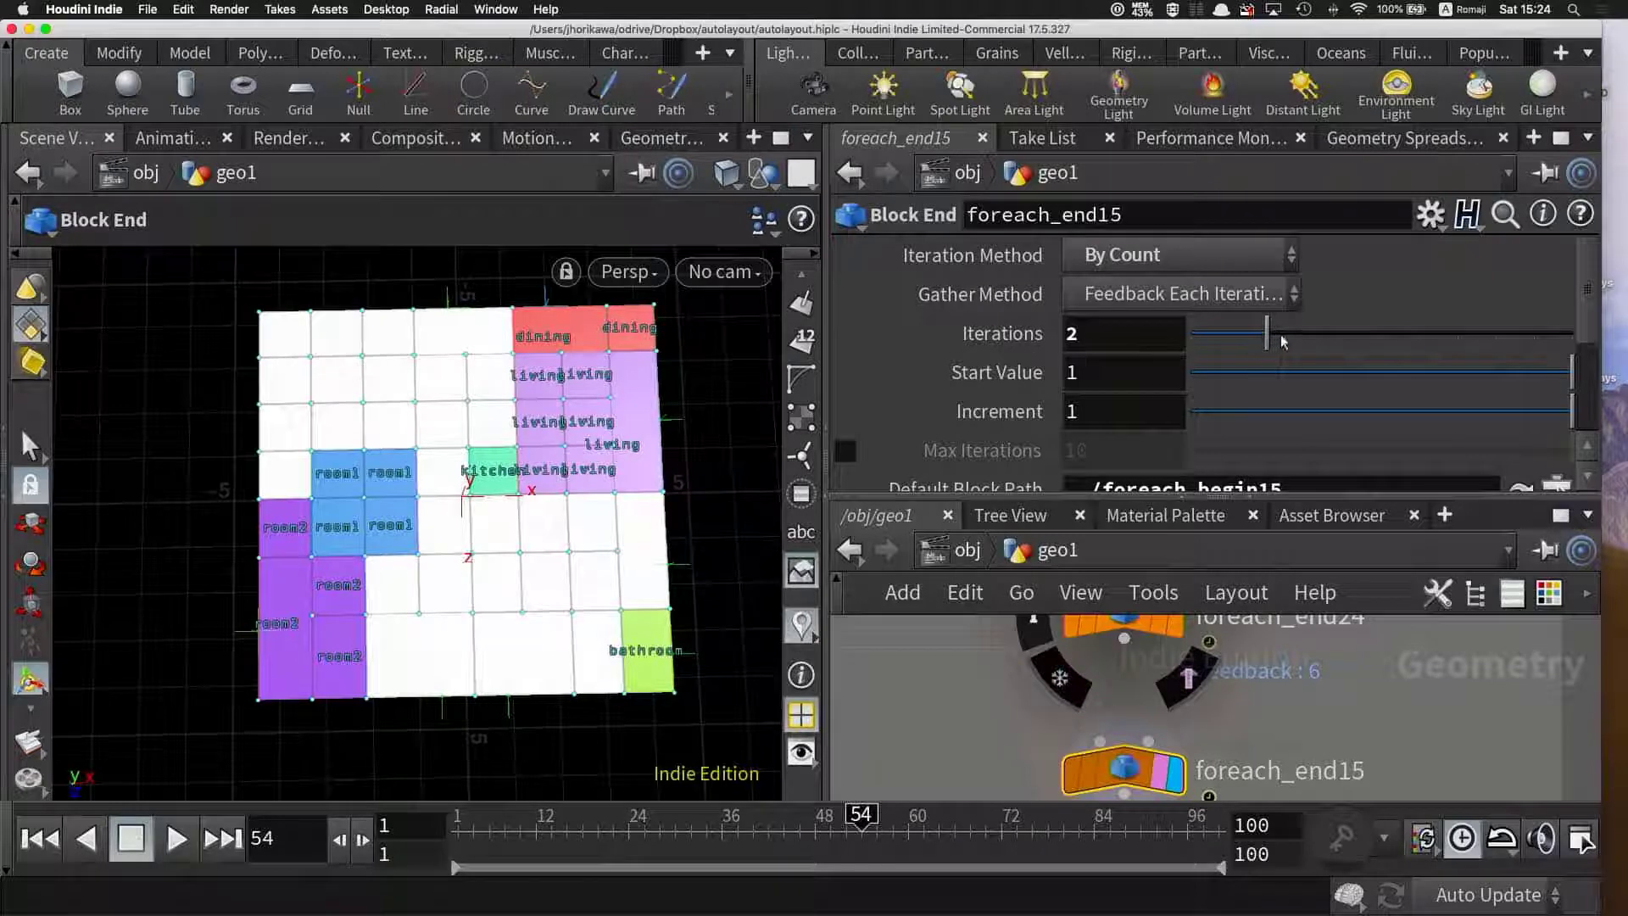
drag(1276, 341, 1290, 338)
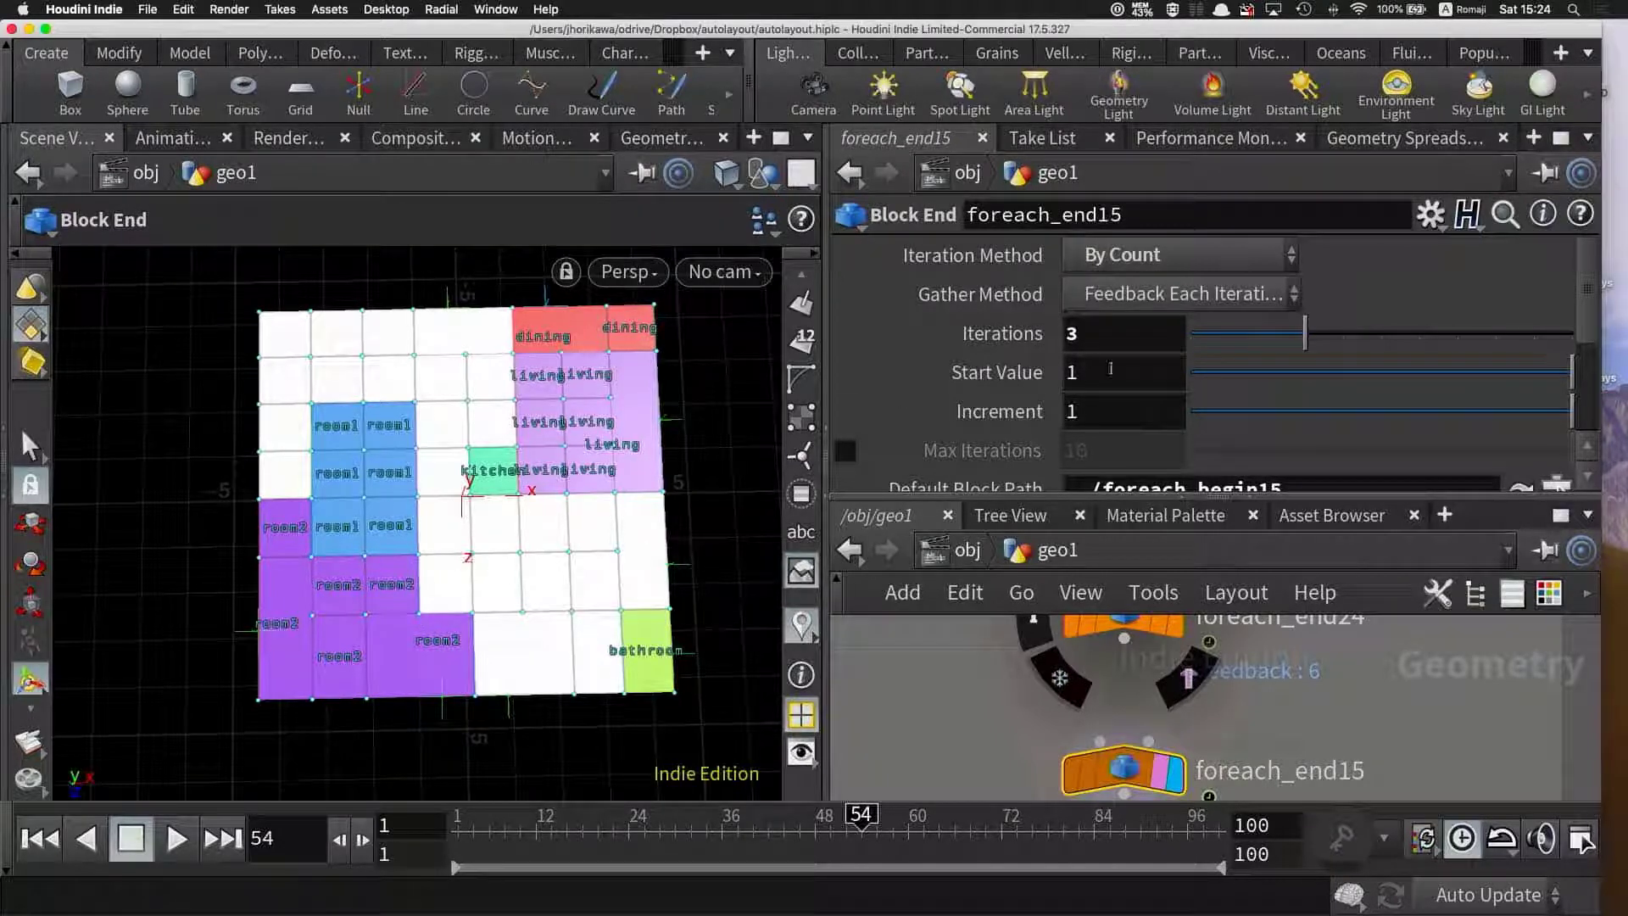
drag(1301, 335, 1191, 335)
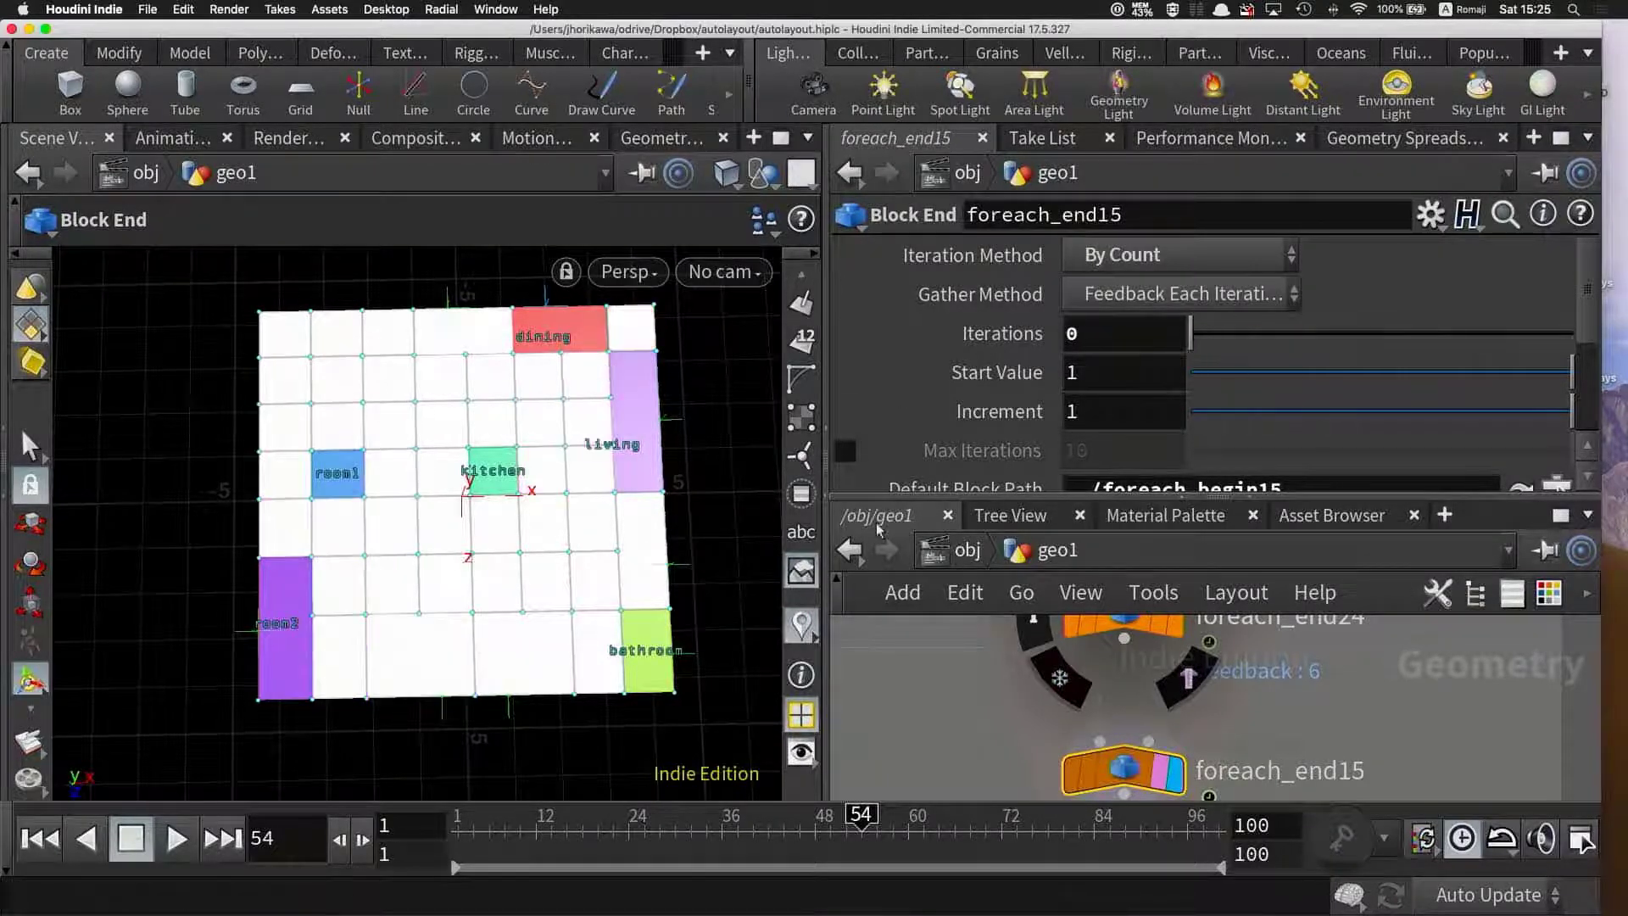
- Pan toward room2, raise iterations from 0 to 3, and tilt to show kitchen and living
scroll(665, 545, up, 5)
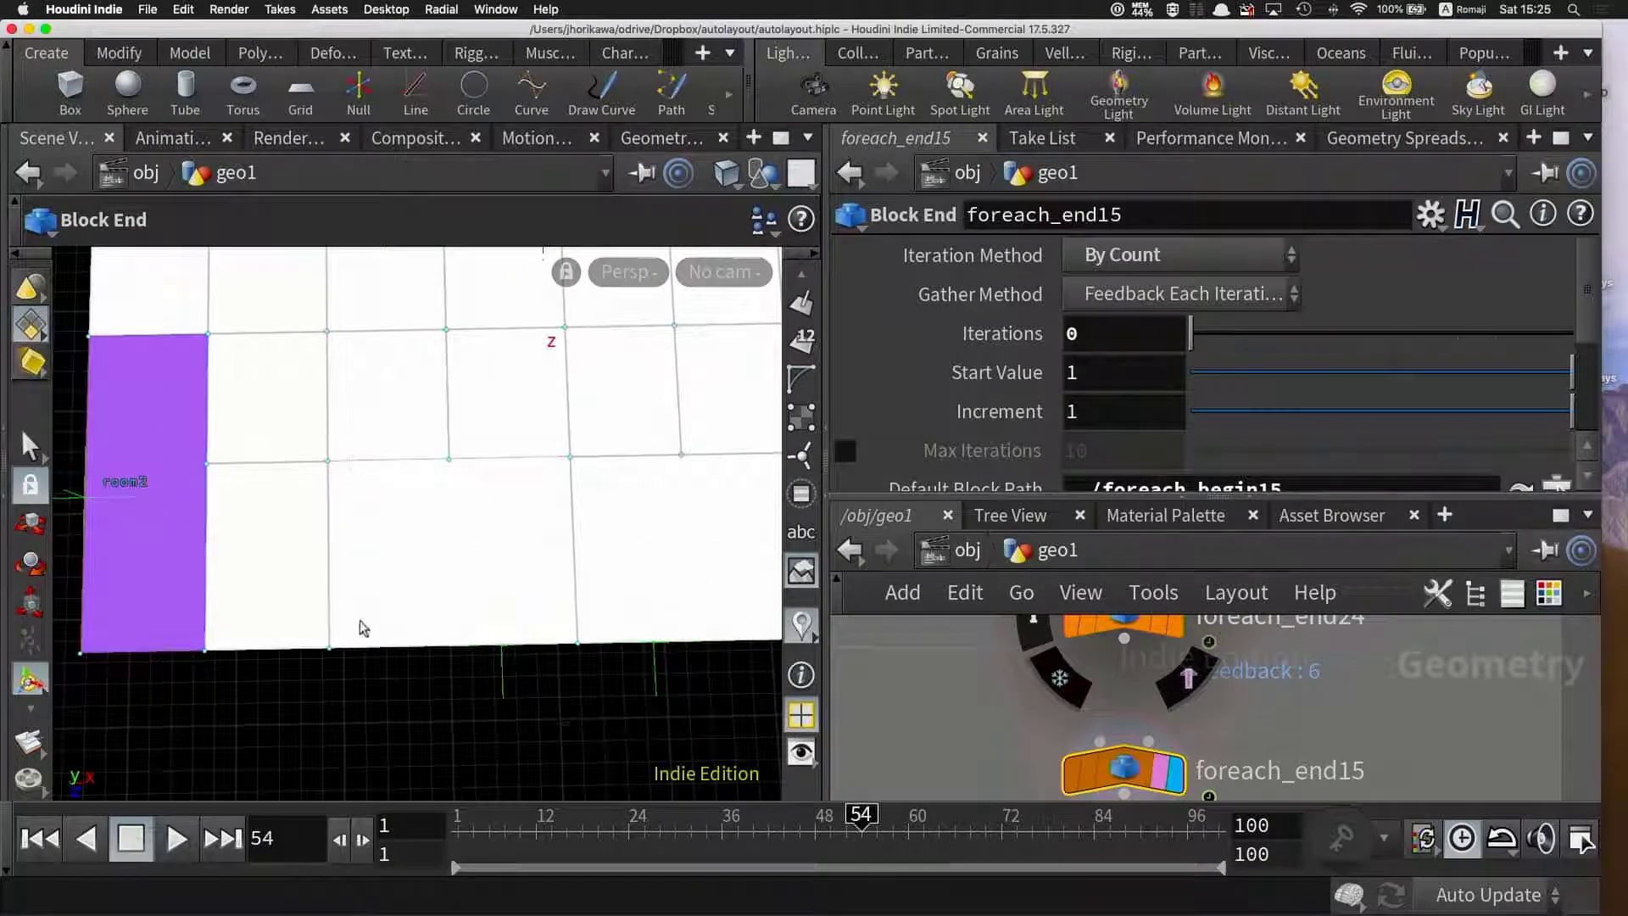
key(Escape)
middle_drag(531, 509, 472, 537)
click(1227, 336)
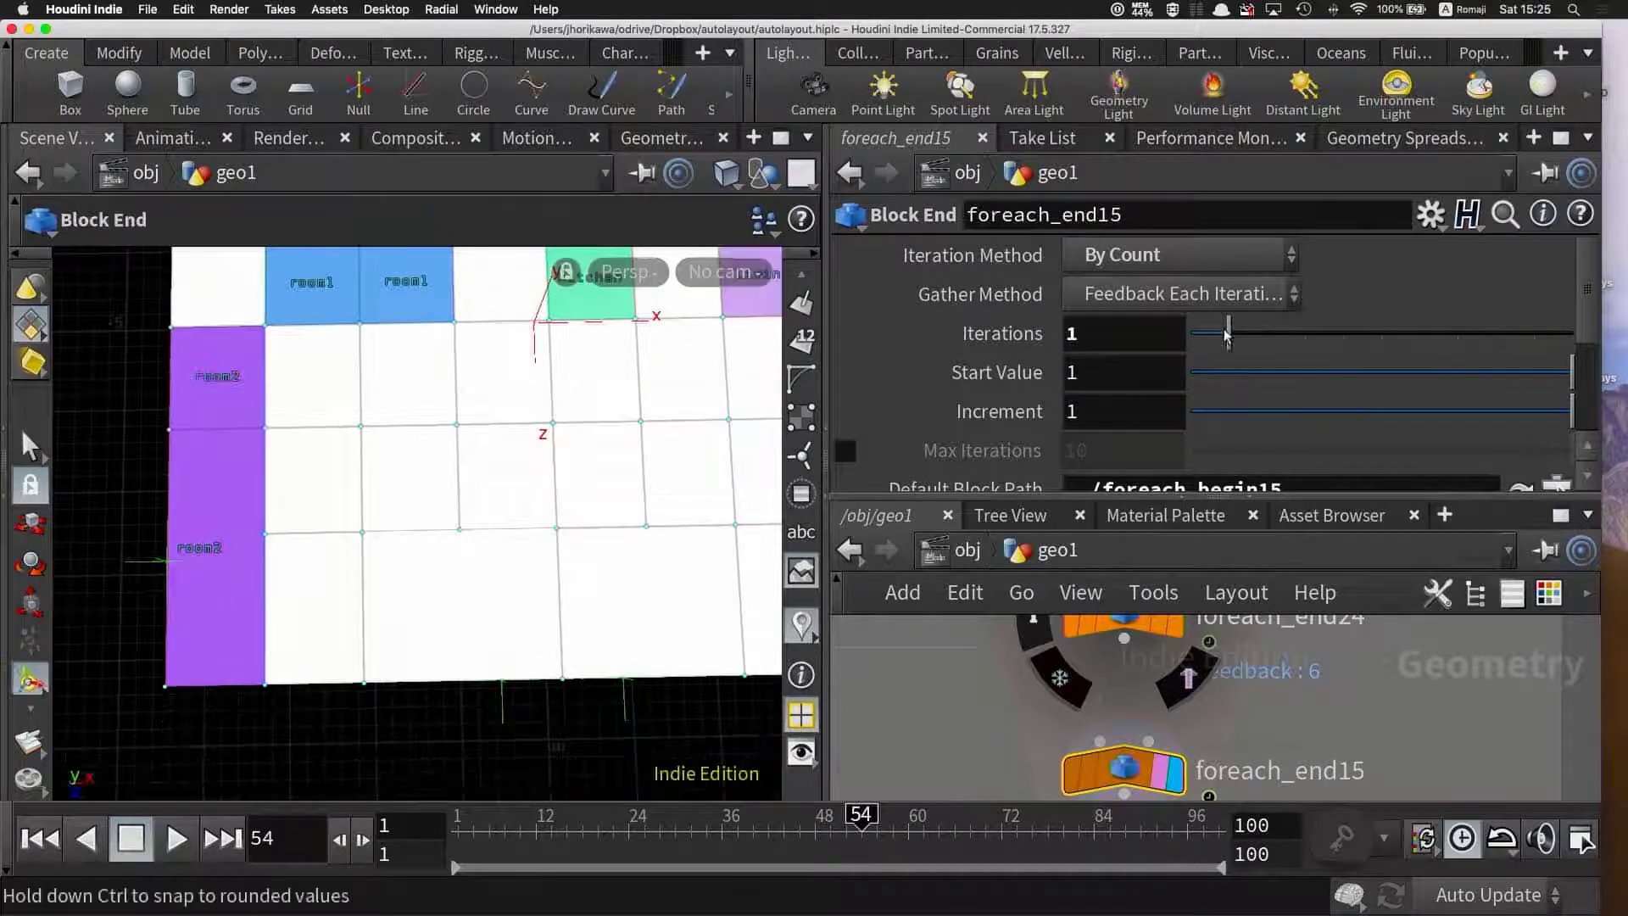
drag(1227, 336, 1304, 335)
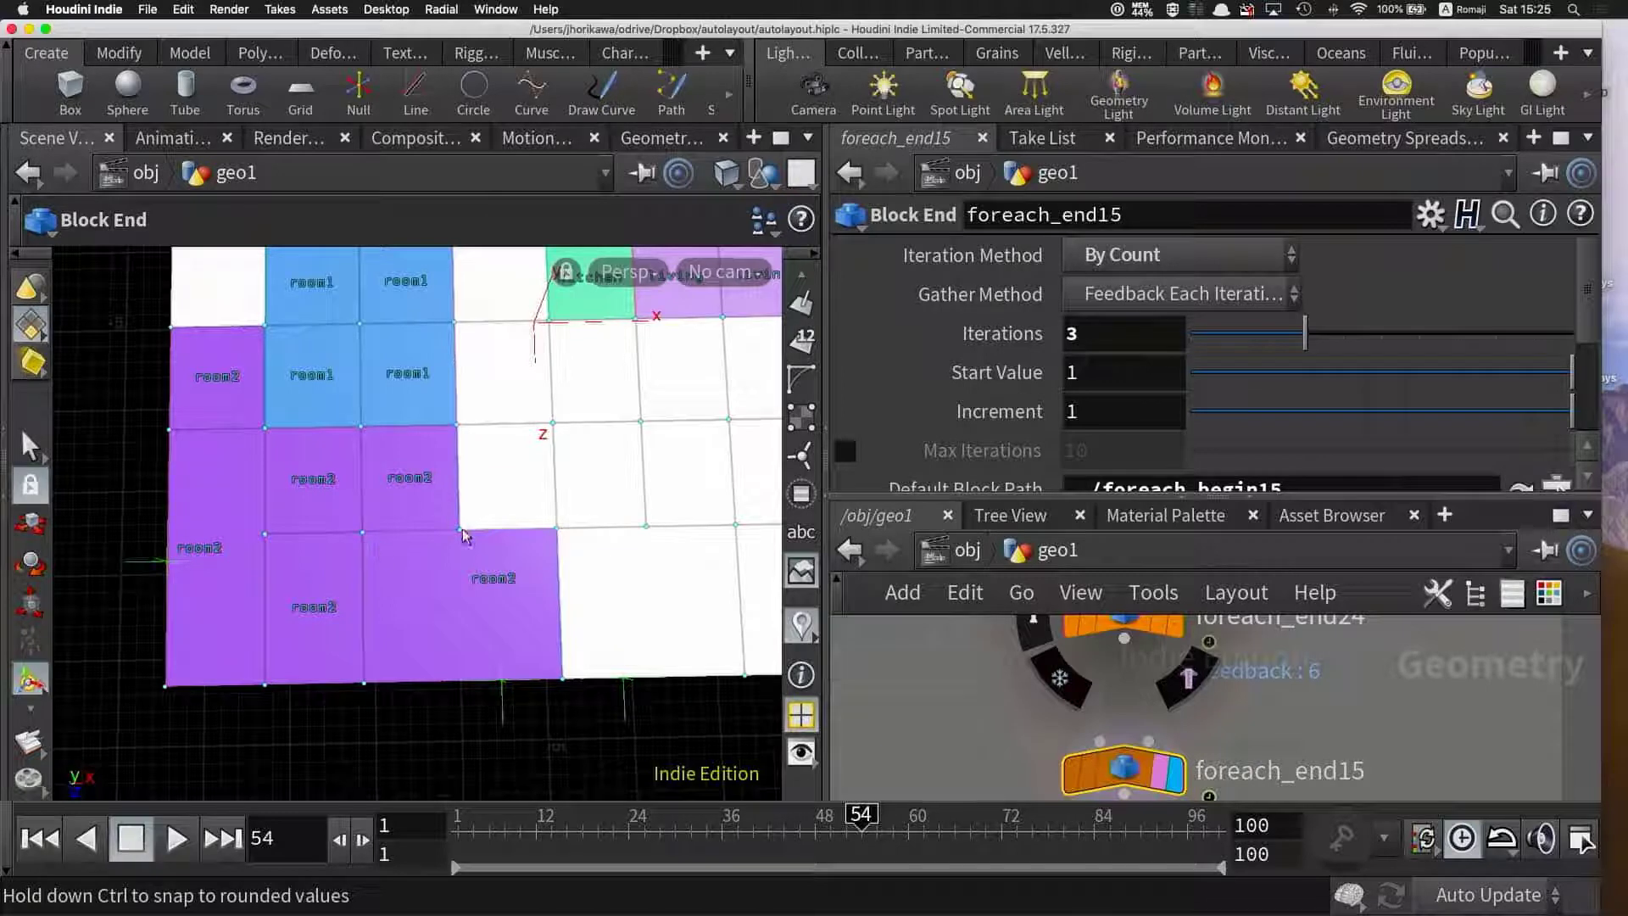
mouse_move(475, 504)
mouse_down()
mouse_move(498, 553)
mouse_move(372, 579)
mouse_move(382, 509)
mouse_move(425, 534)
mouse_move(412, 529)
mouse_up()
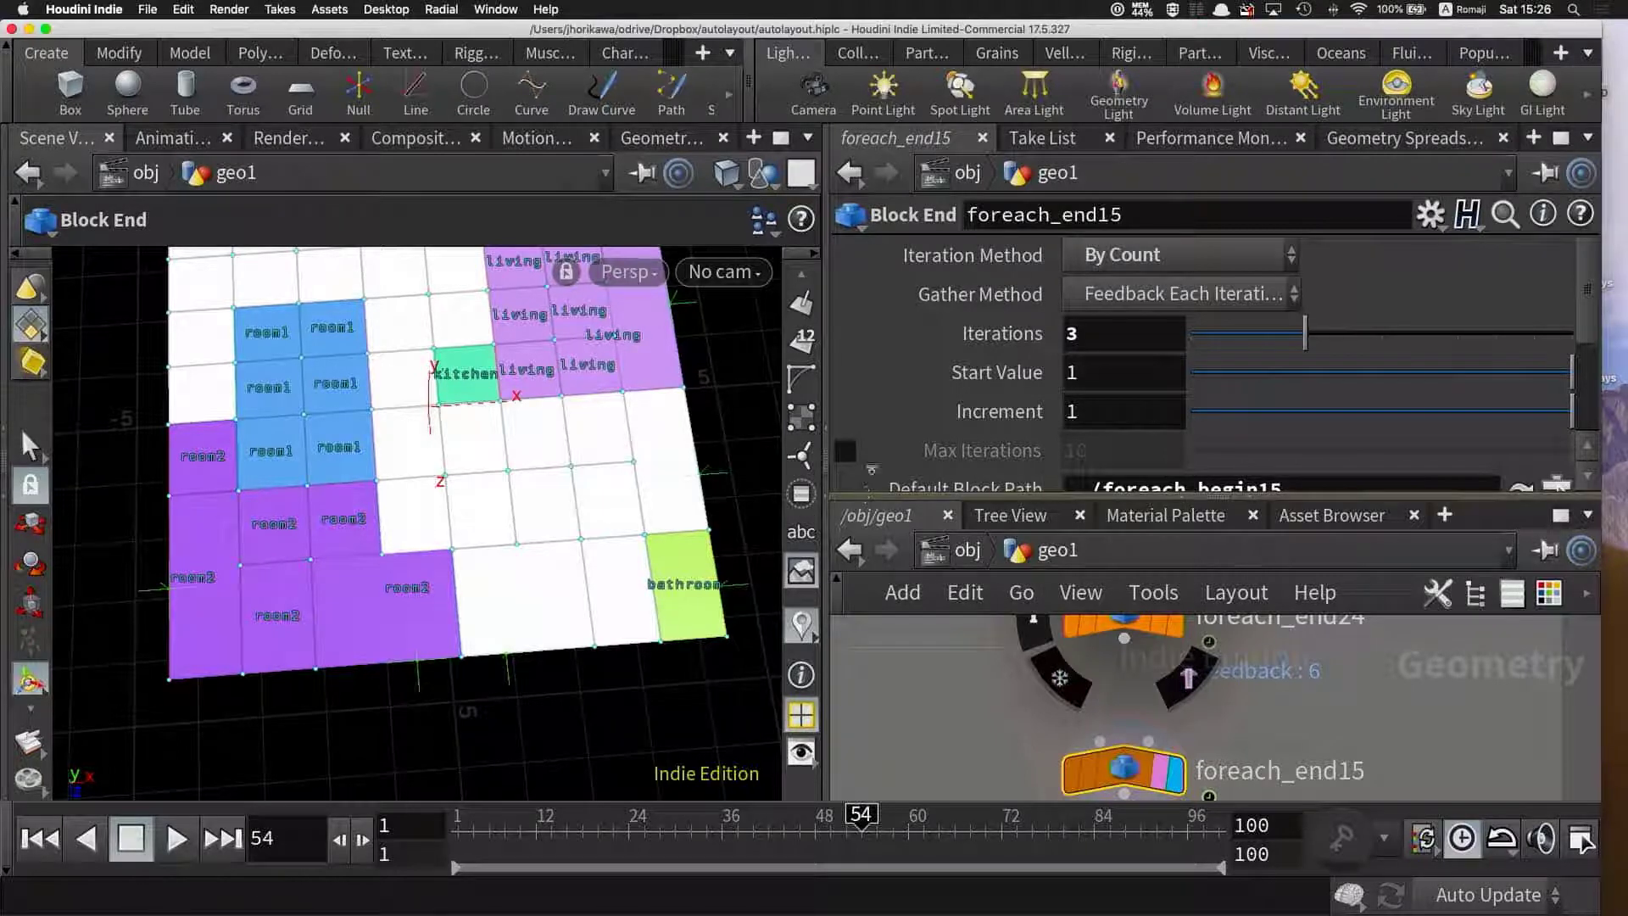
- Raise foreach_end15 iterations from 3 to 7 and view the grid top-down, then tilted
scroll(1005, 711, down, 3)
scroll(990, 699, down, 2)
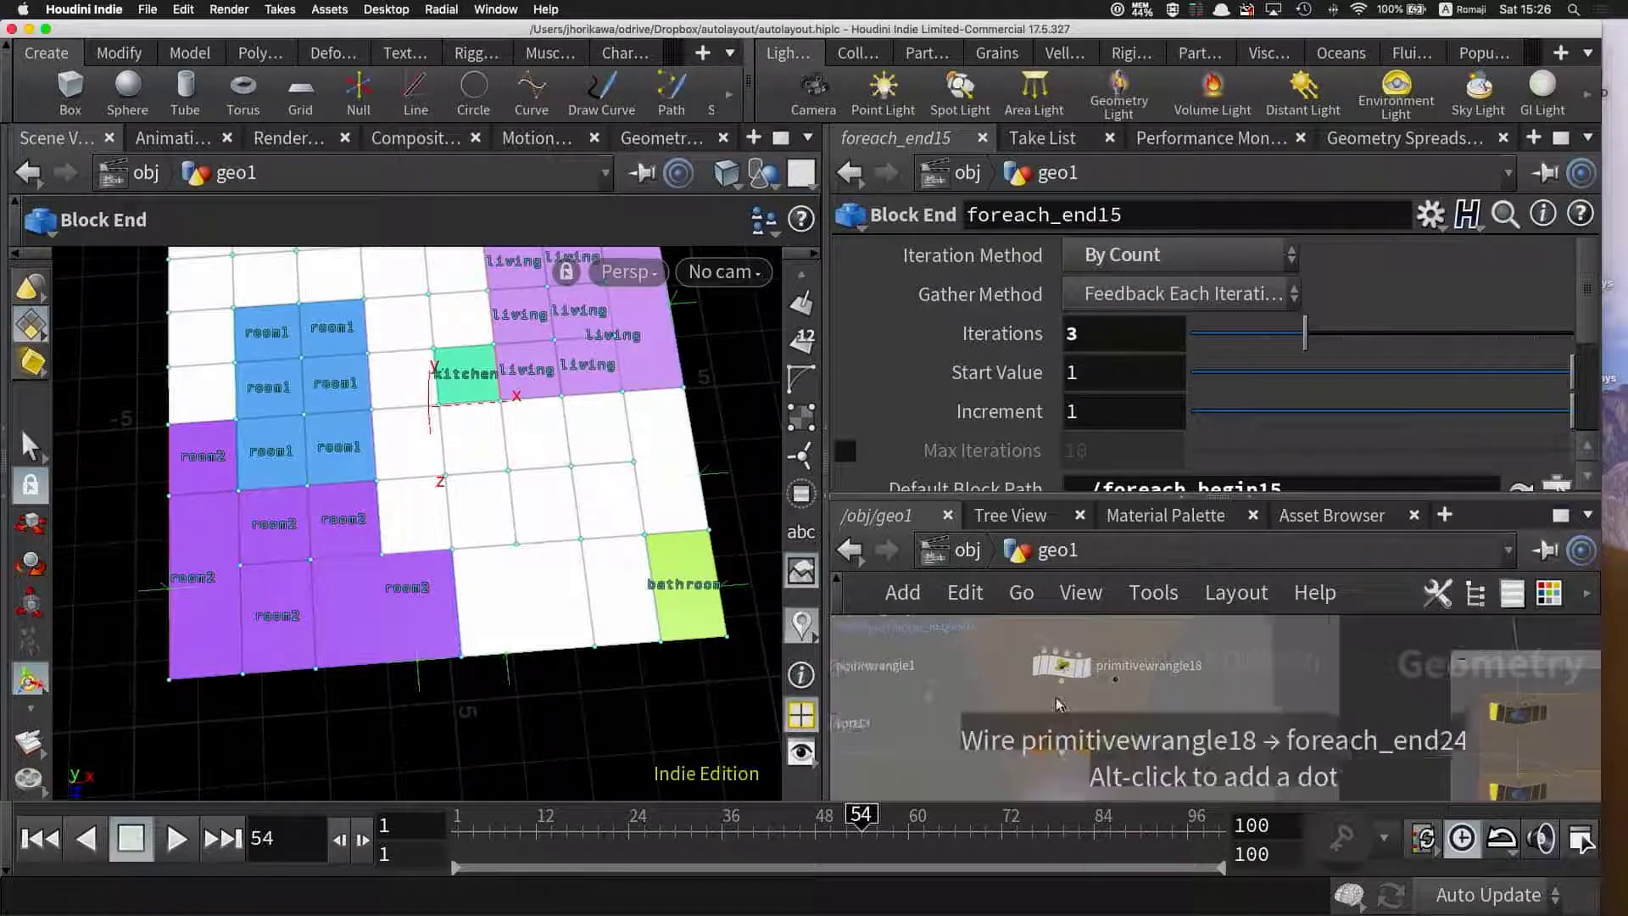
scroll(1060, 678, up, 2)
scroll(1073, 672, up, 1)
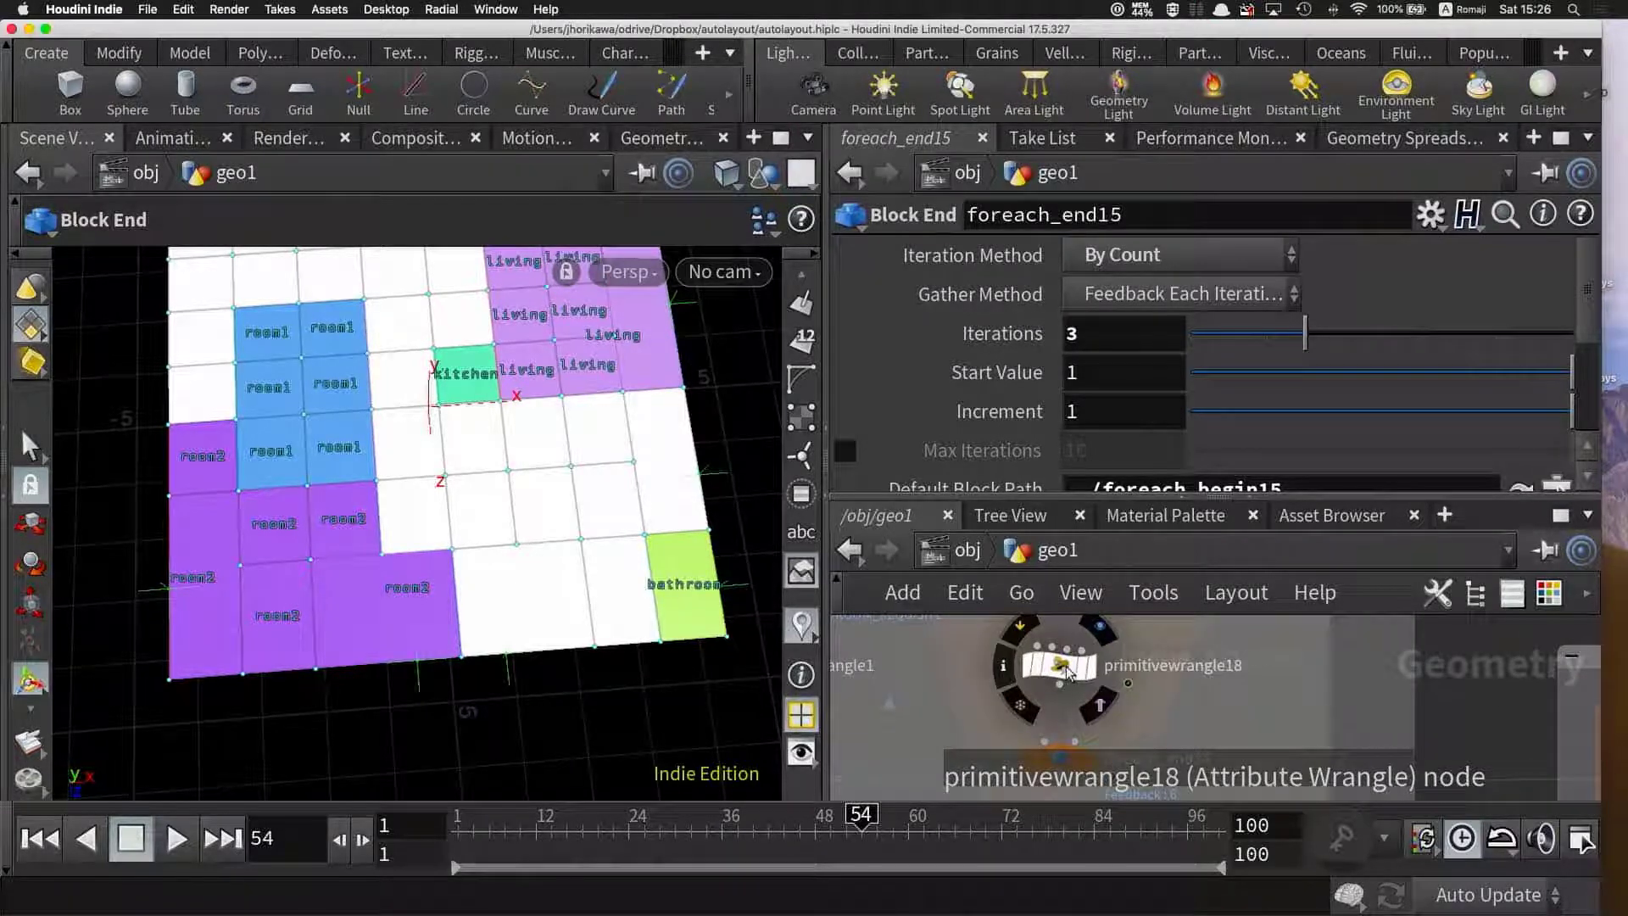
drag(1312, 339, 1444, 332)
key(space+2)
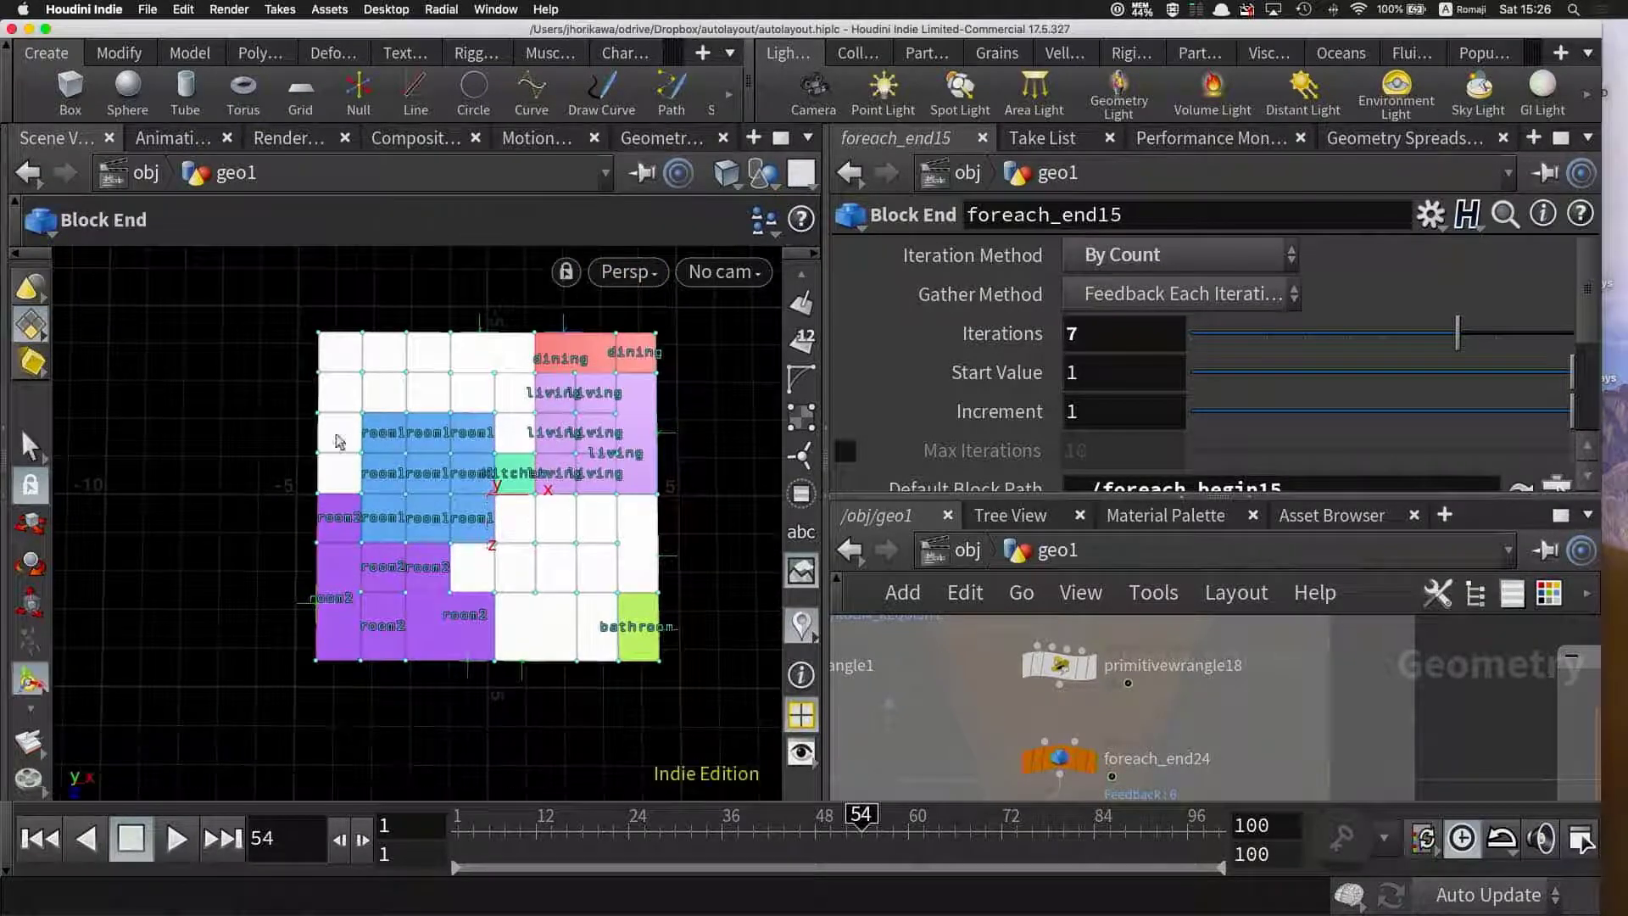
key(Escape)
drag(496, 567, 517, 549)
- Exit view navigation and hide the room name labels on the grid
key(Return)
scroll(1018, 683, down, 3)
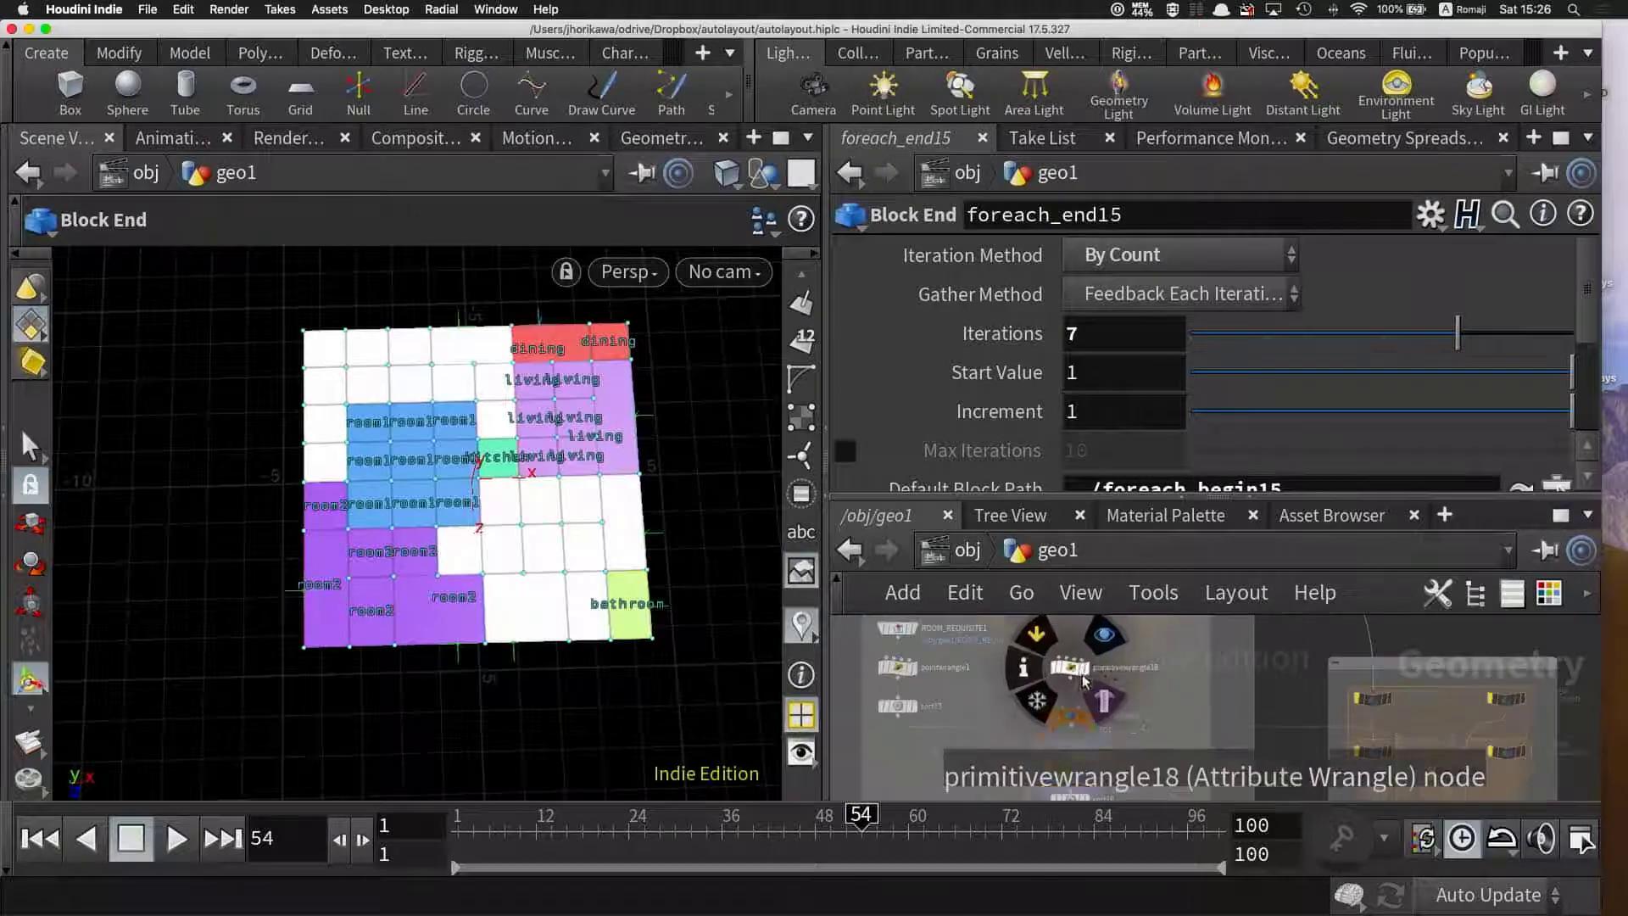
scroll(1084, 678, up, 5)
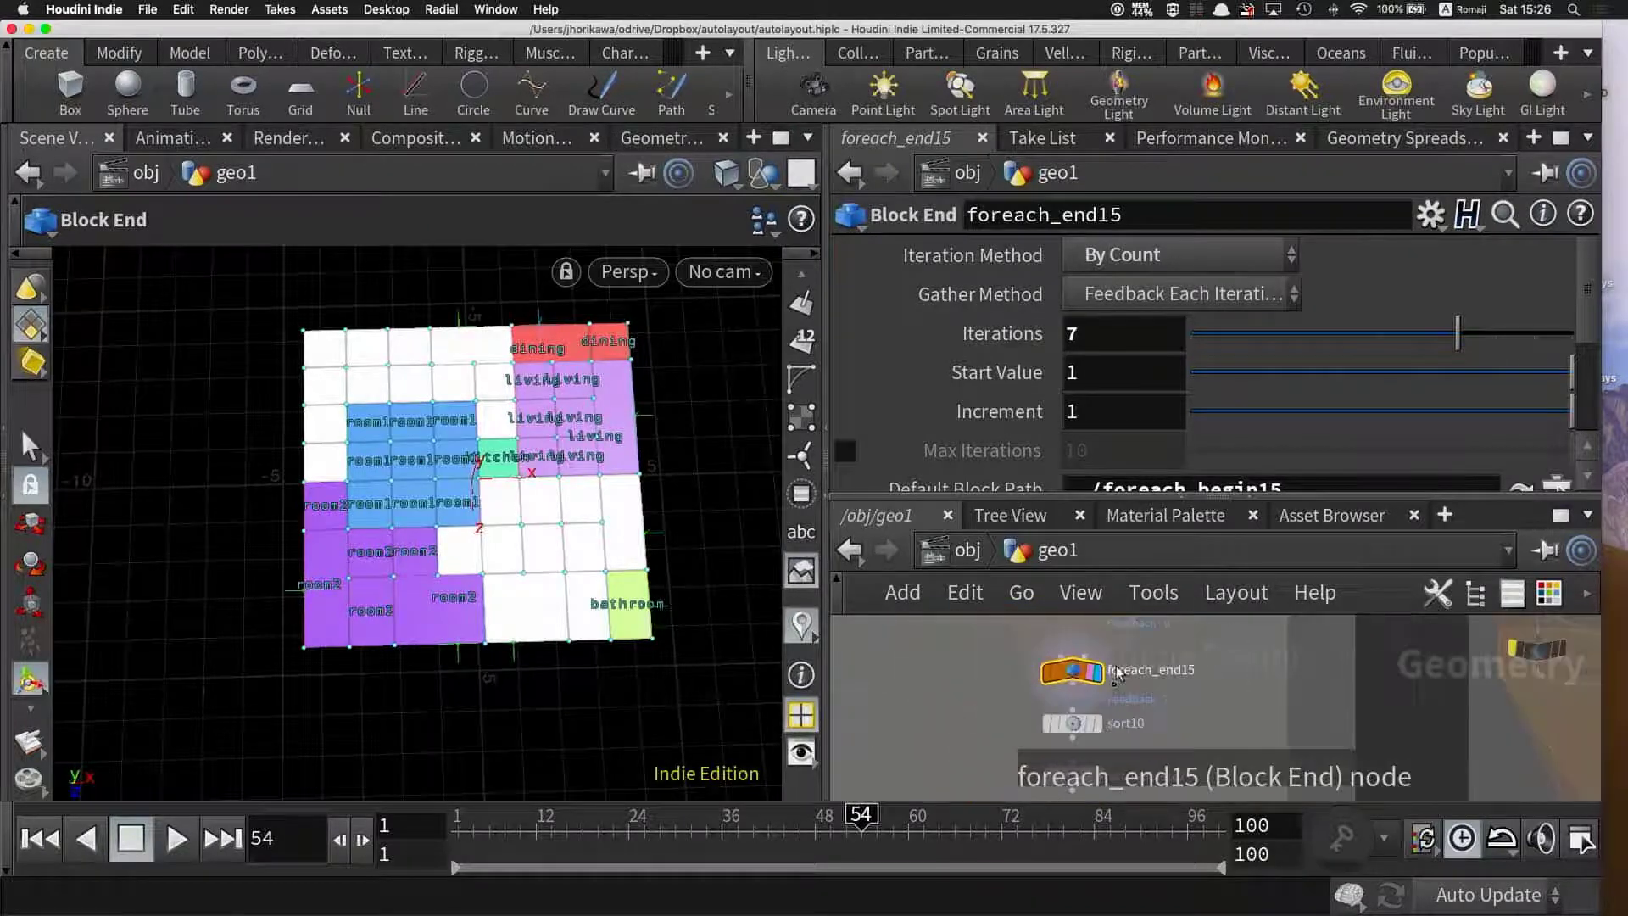
click(803, 628)
- Show primitivewrangle18's getPolyMinMax VEX code with its minpos/maxpos loop
scroll(1035, 701, up, 3)
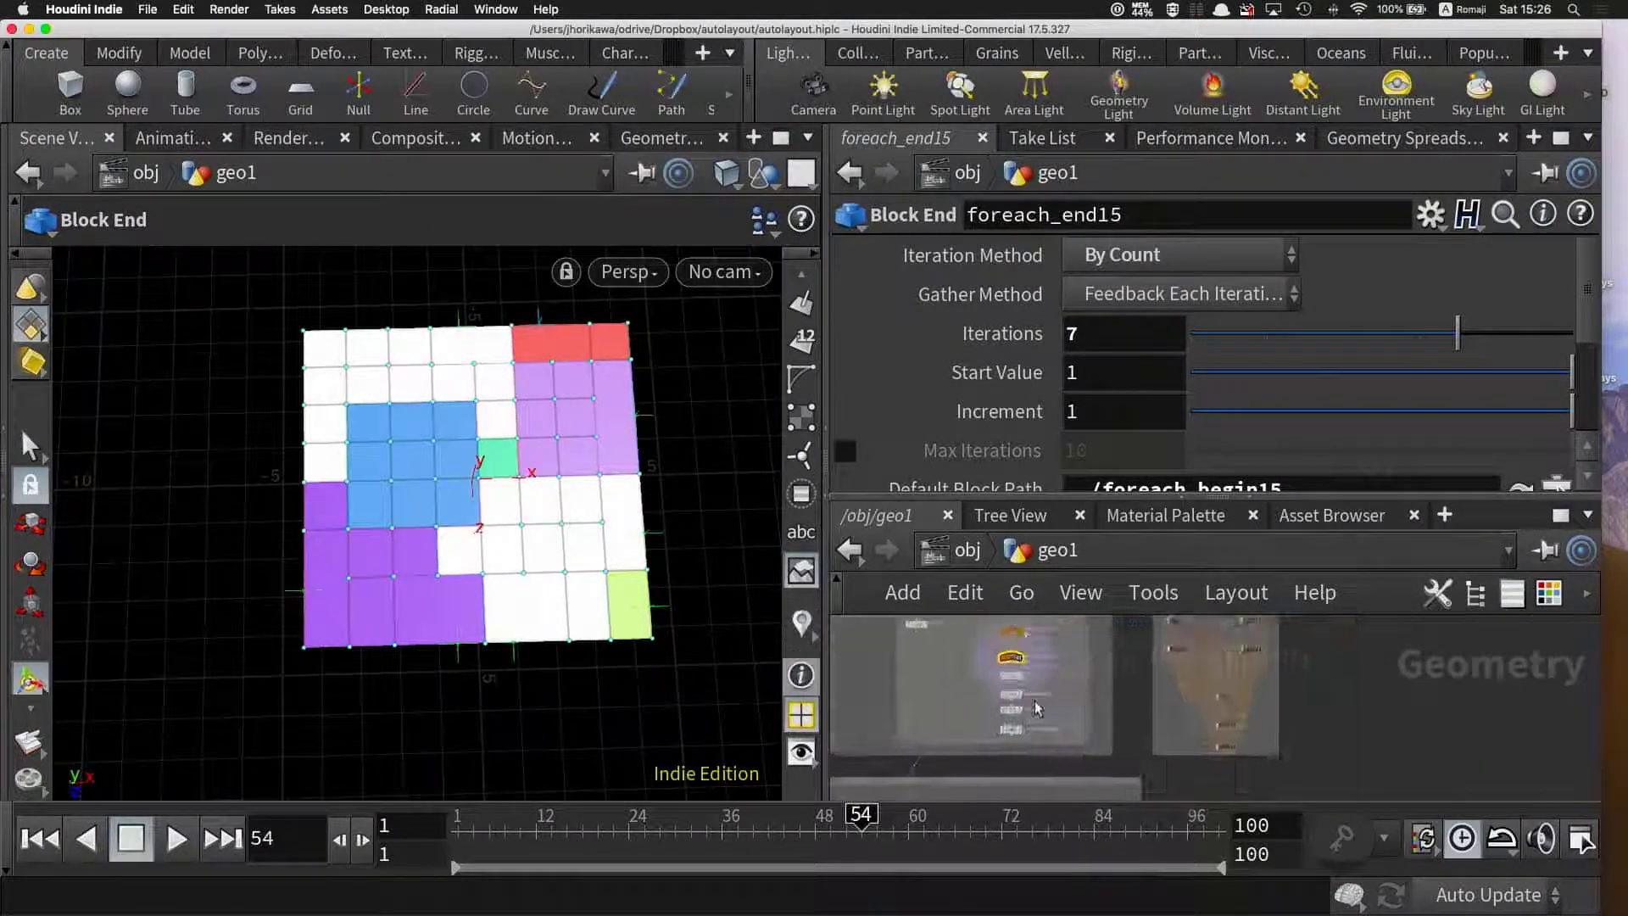
scroll(1034, 700, down, 3)
scroll(1015, 685, down, 2)
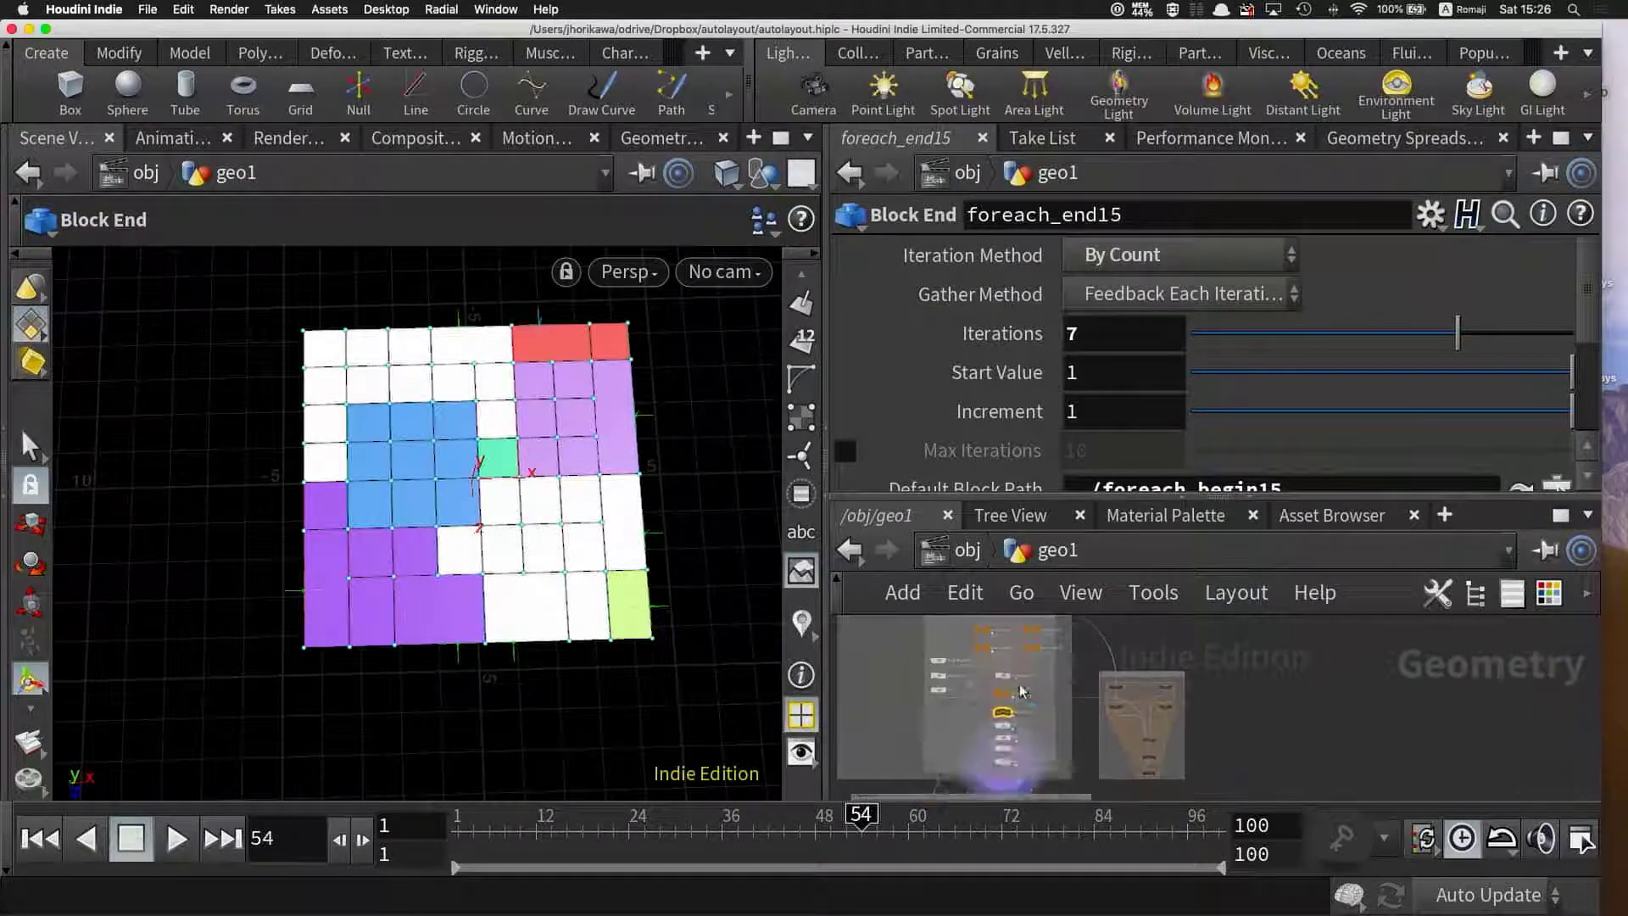
scroll(1019, 684, down, 3)
click(1009, 696)
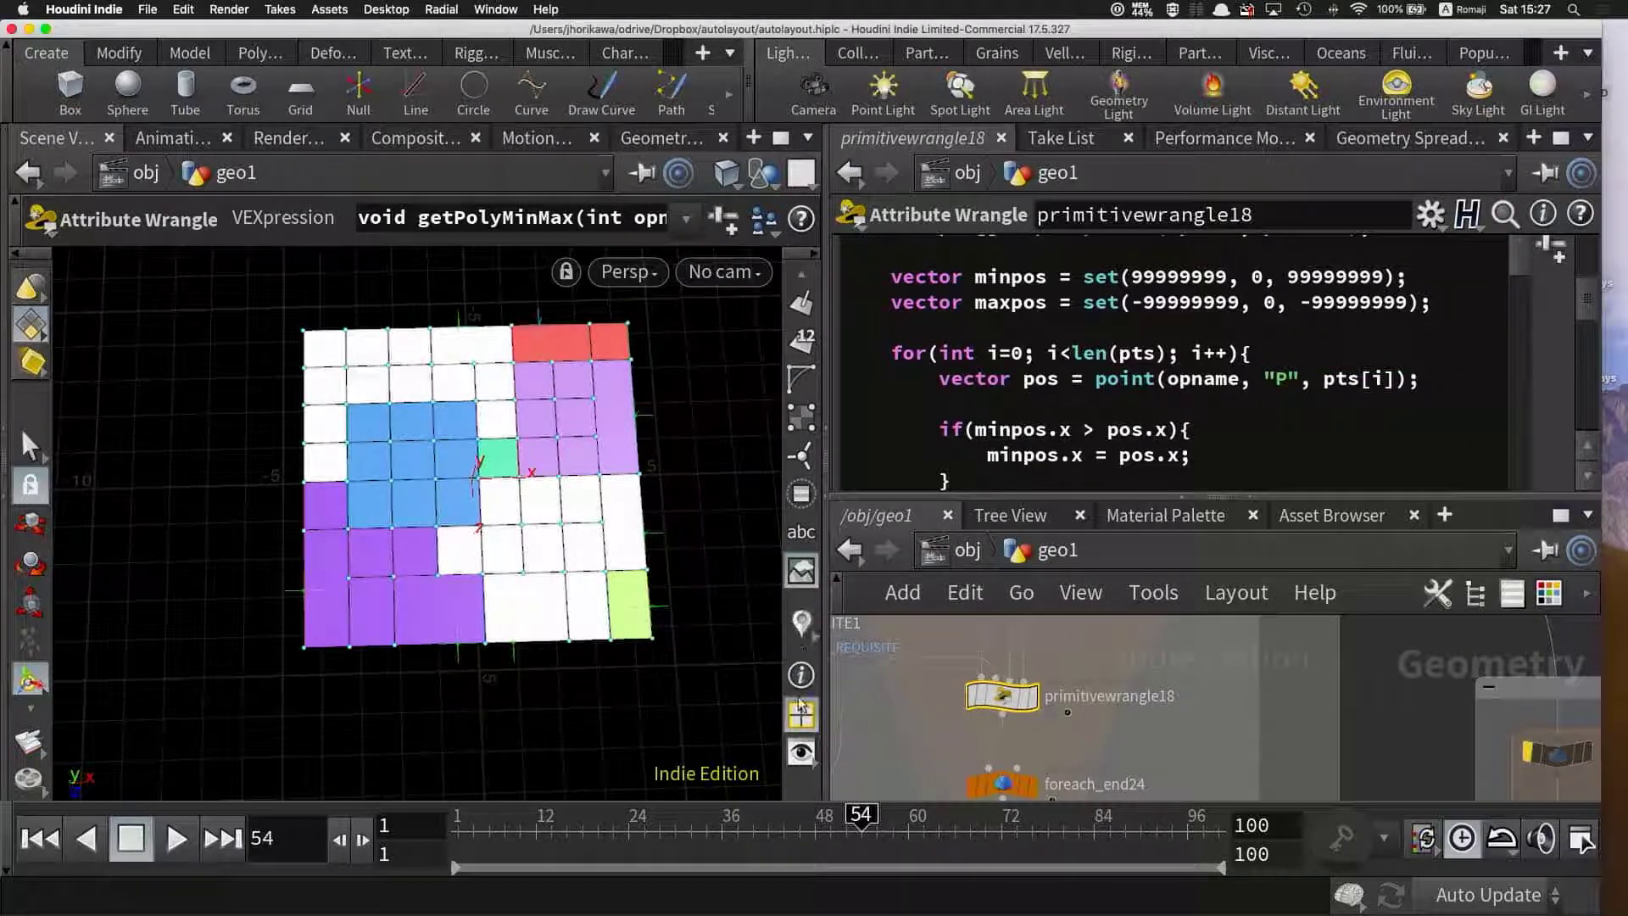
- Show primitivewrangle17's polyns VEX code, turning room-name labels on and then off again
click(802, 630)
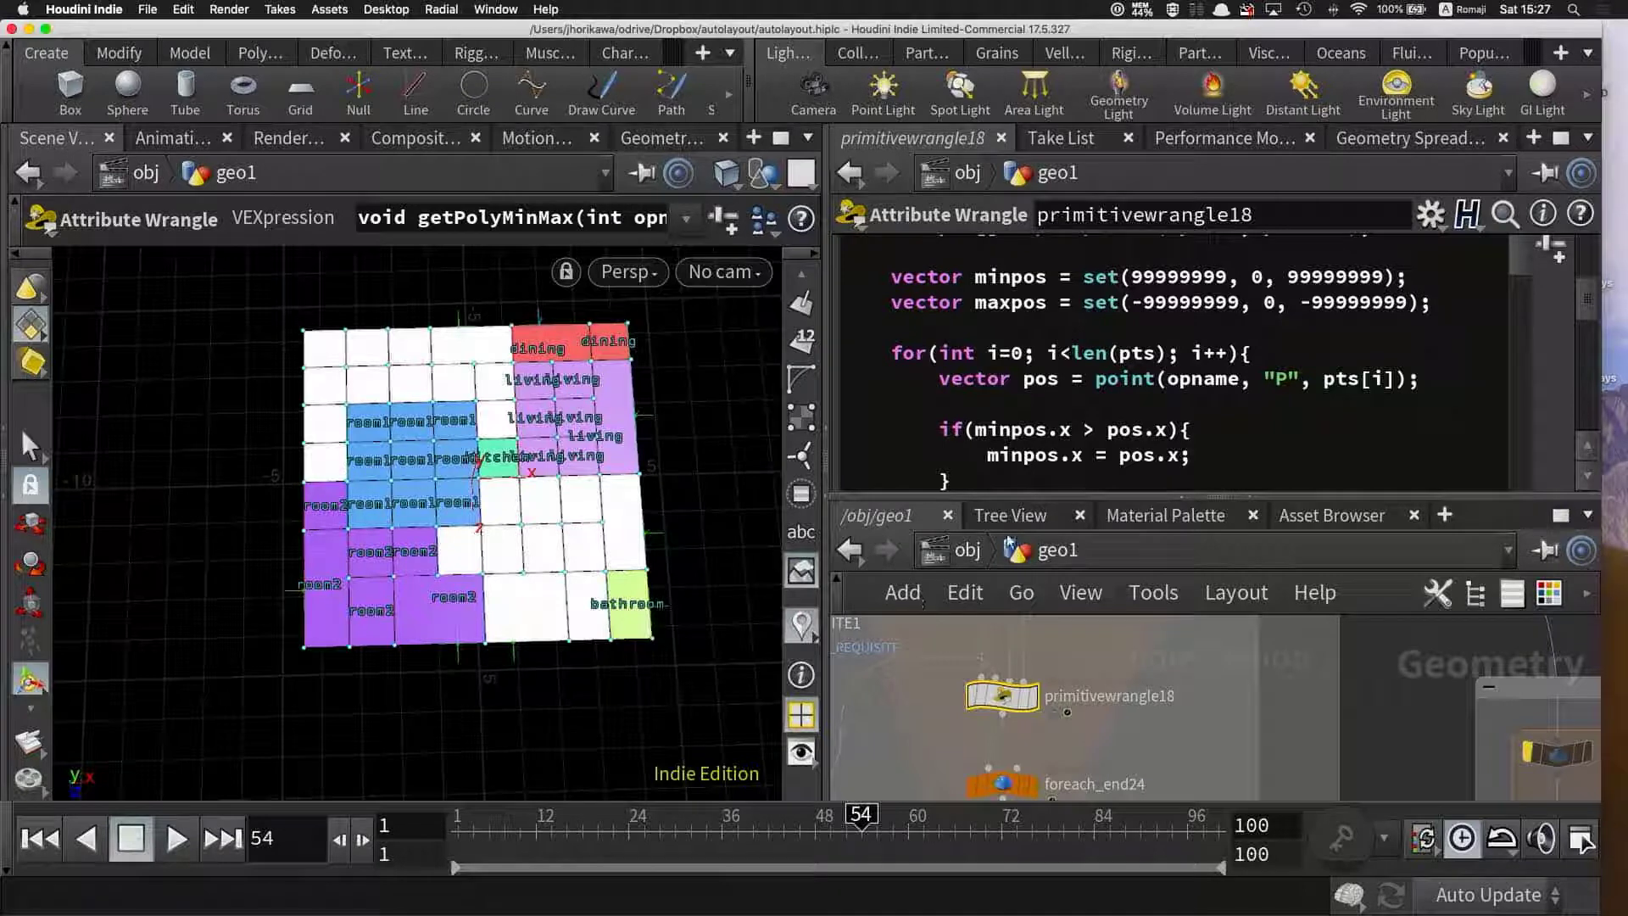
scroll(1103, 651, down, 5)
scroll(1101, 647, up, 3)
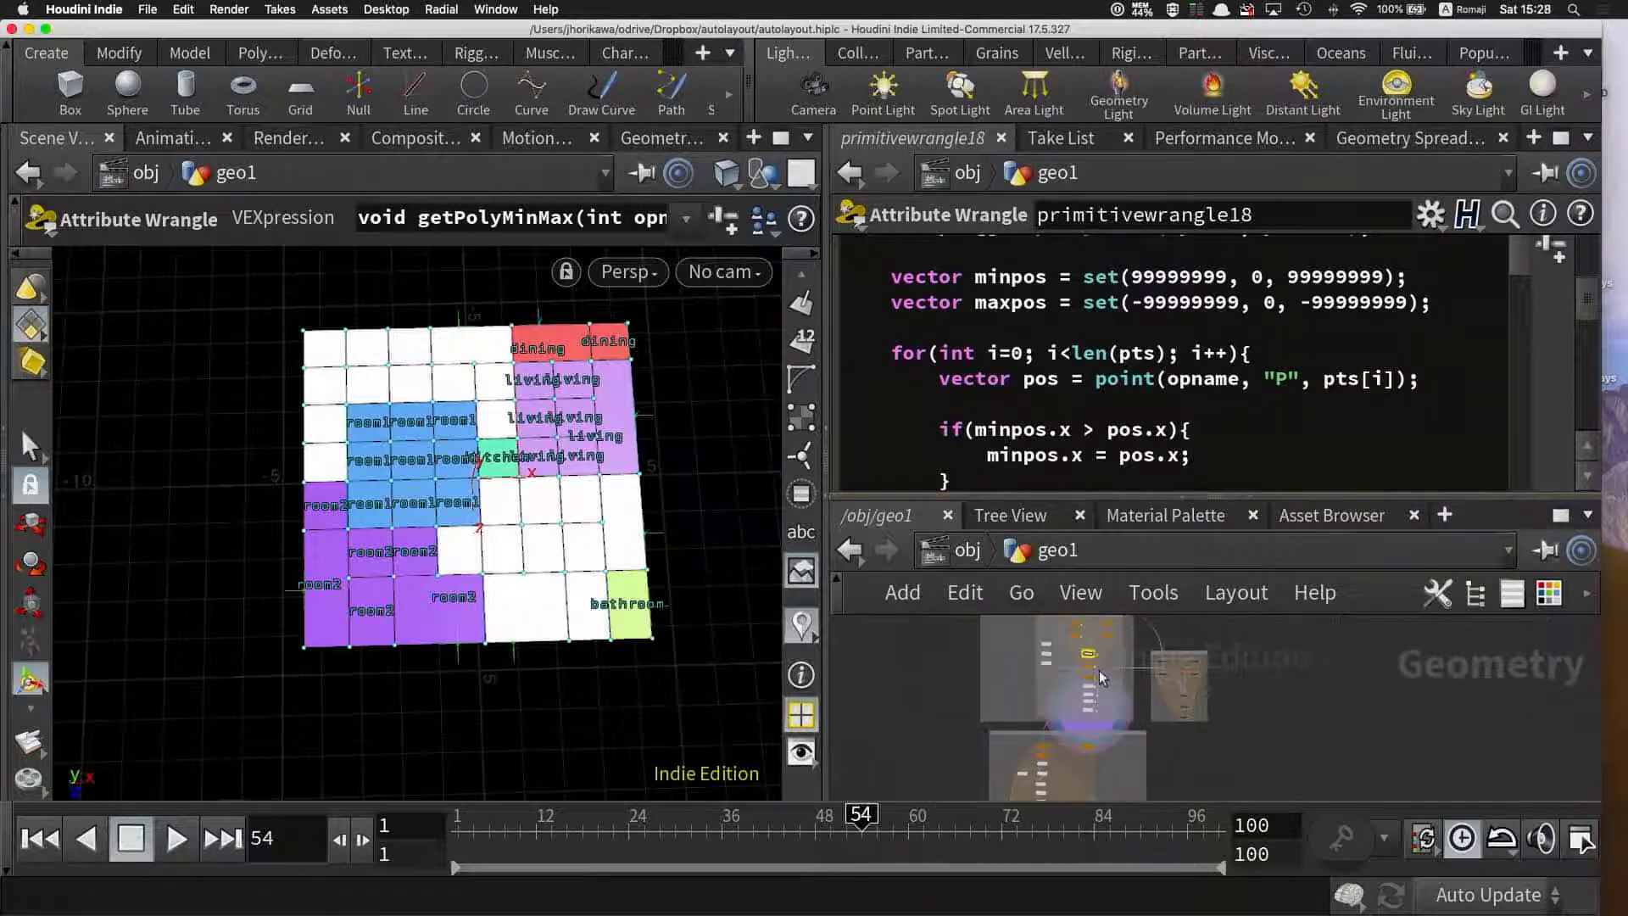
scroll(1091, 697, down, 2)
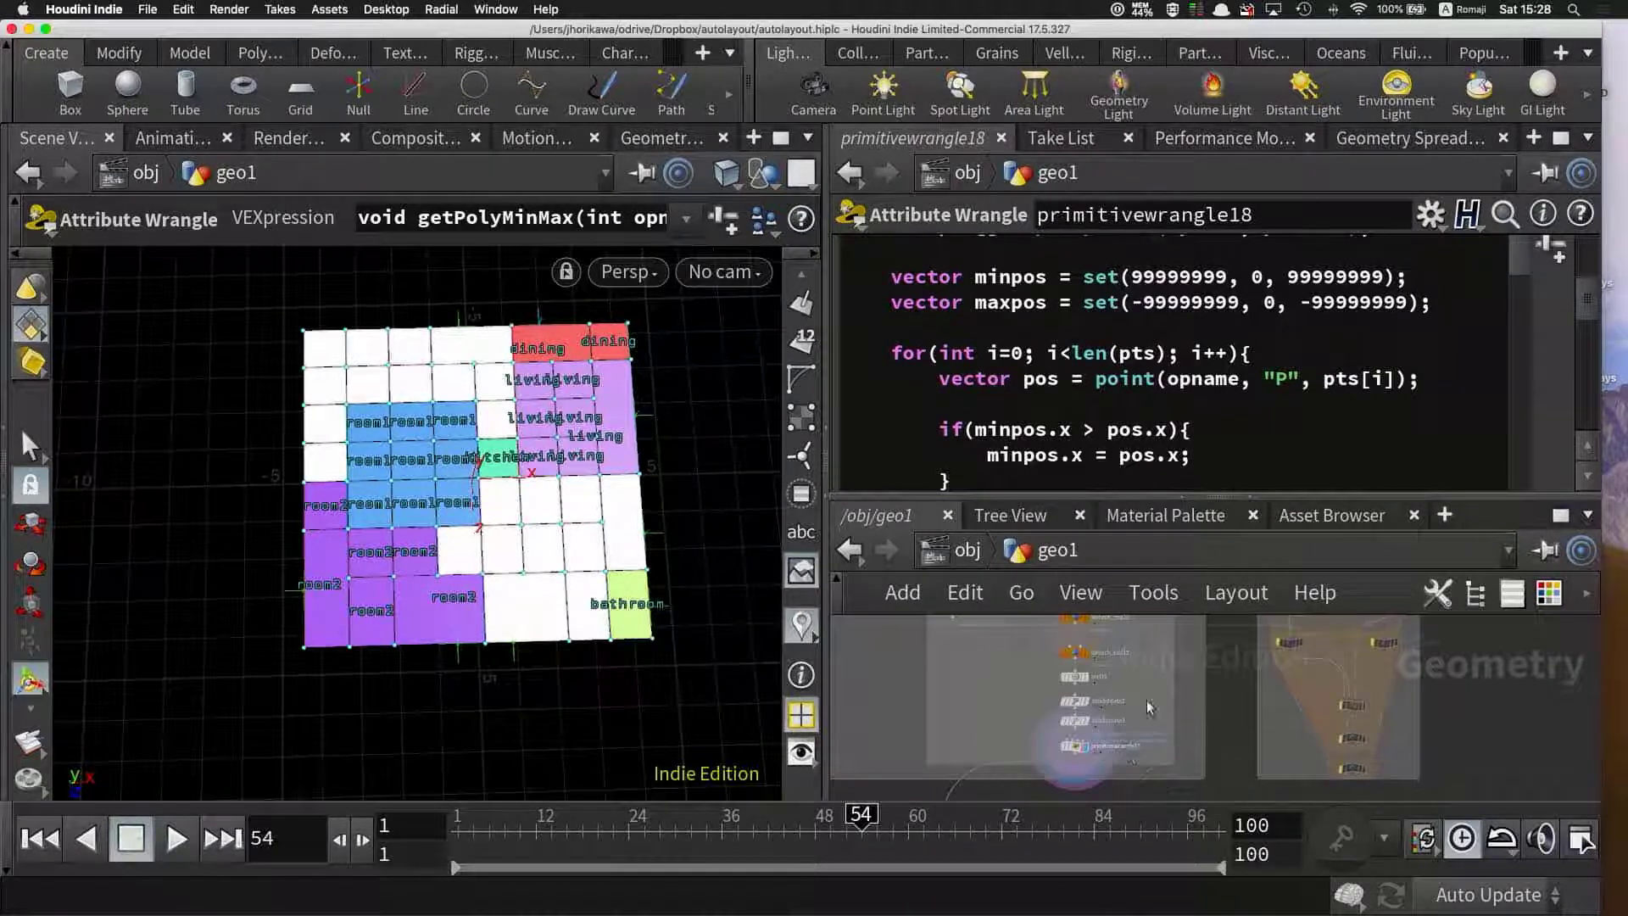
click(1058, 731)
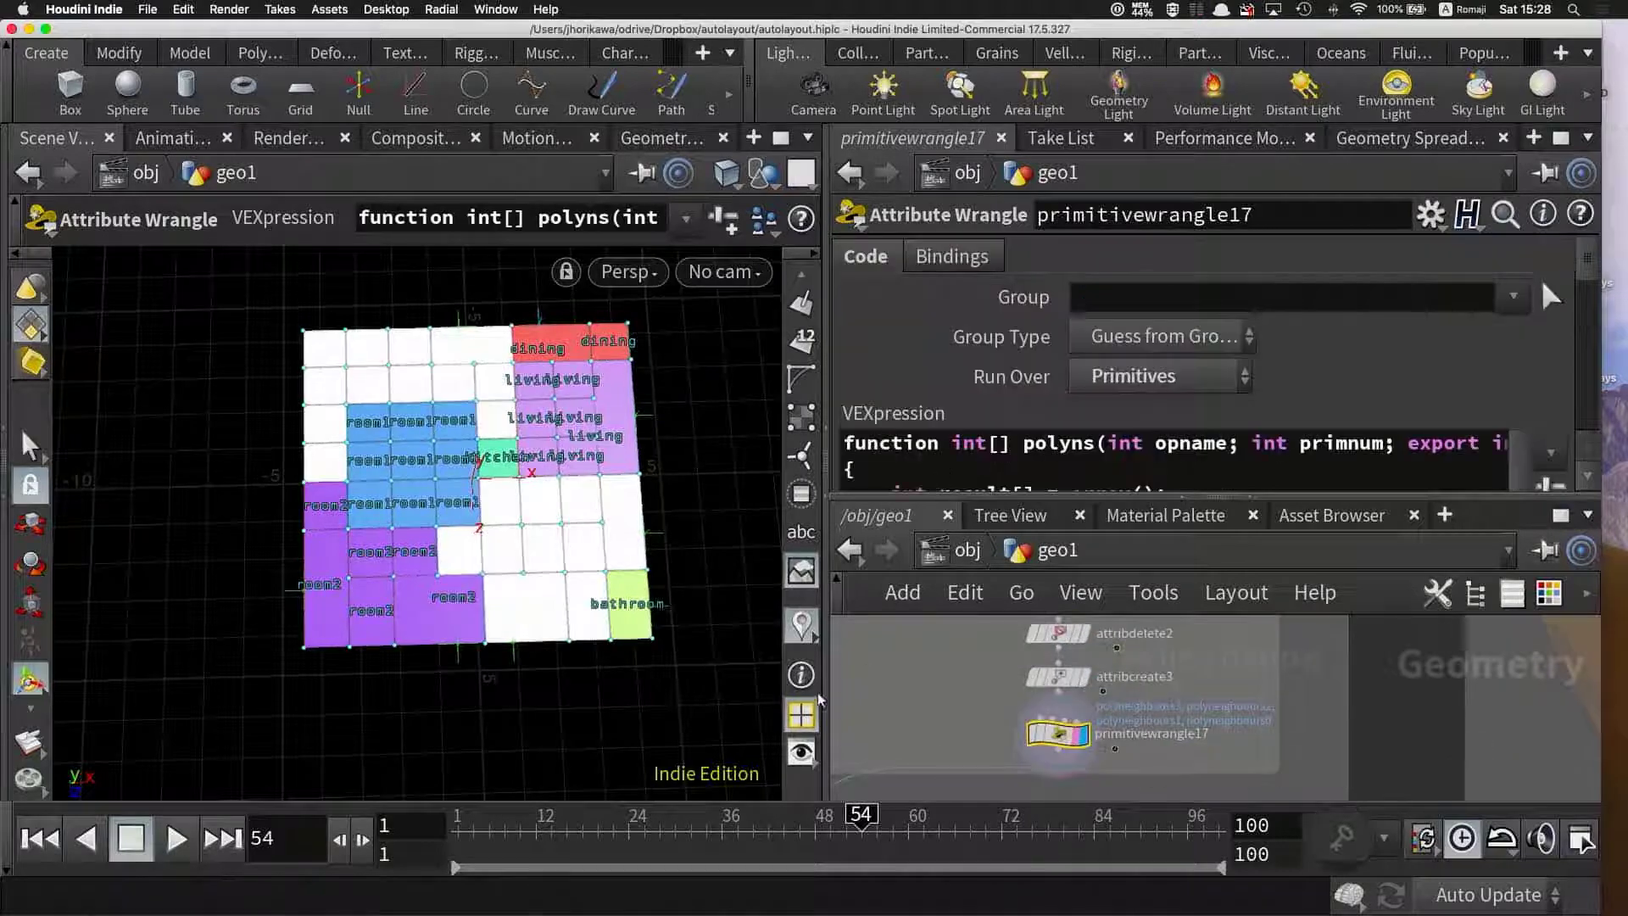
click(801, 628)
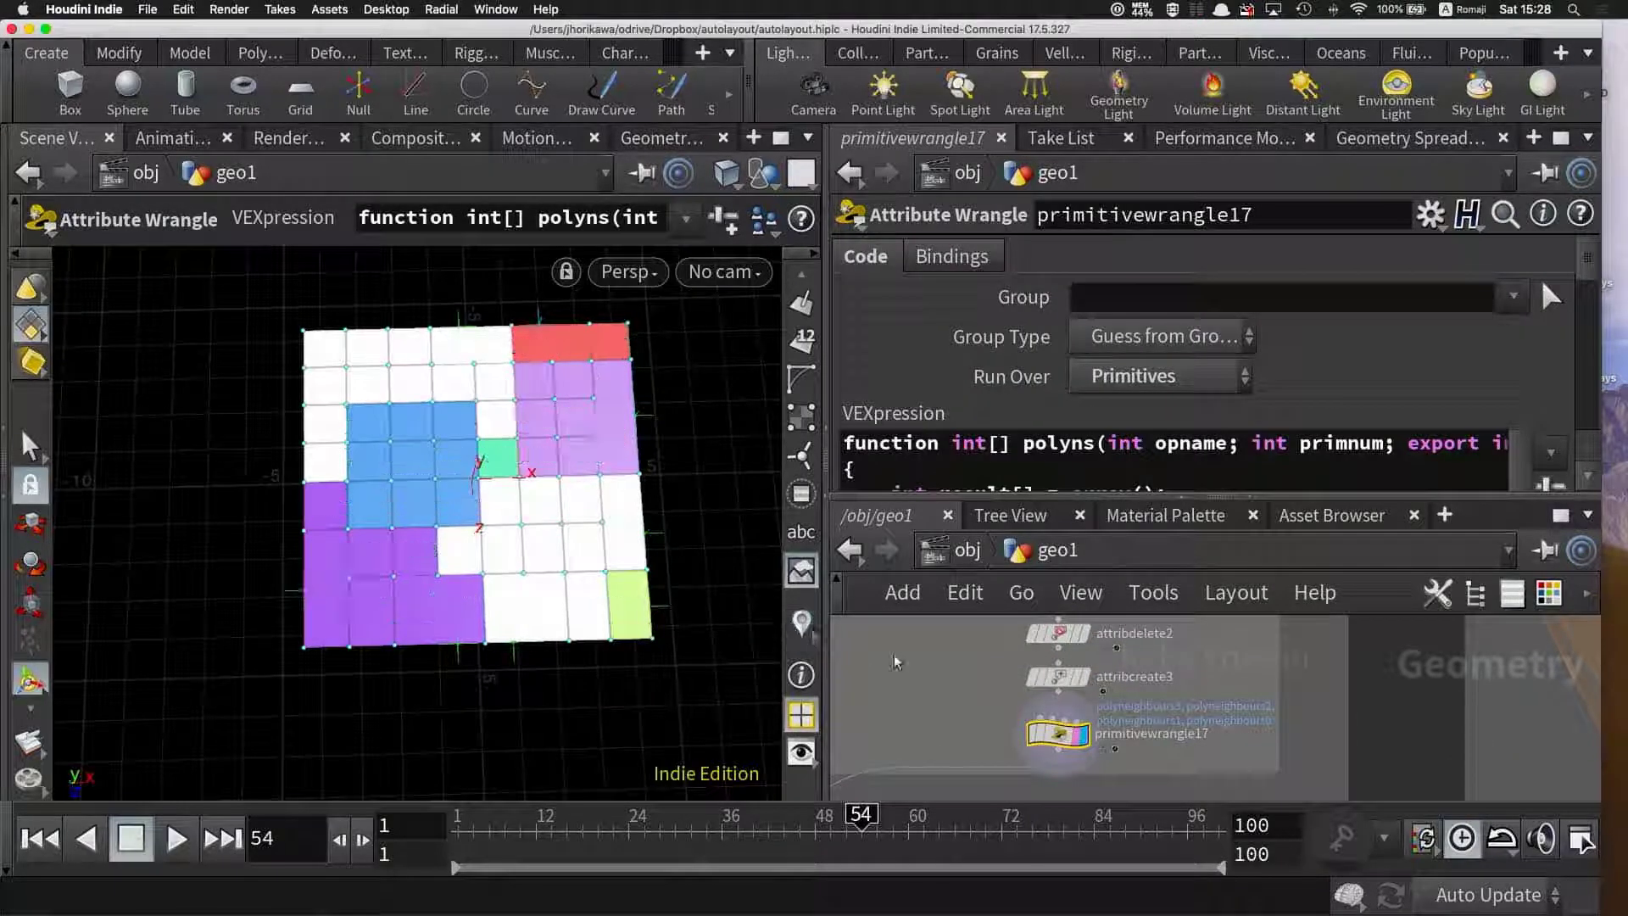
- Highlight line 3, 最終拡張ステップ, on the Google Slides steps slide, then return to Houdini
click(887, 882)
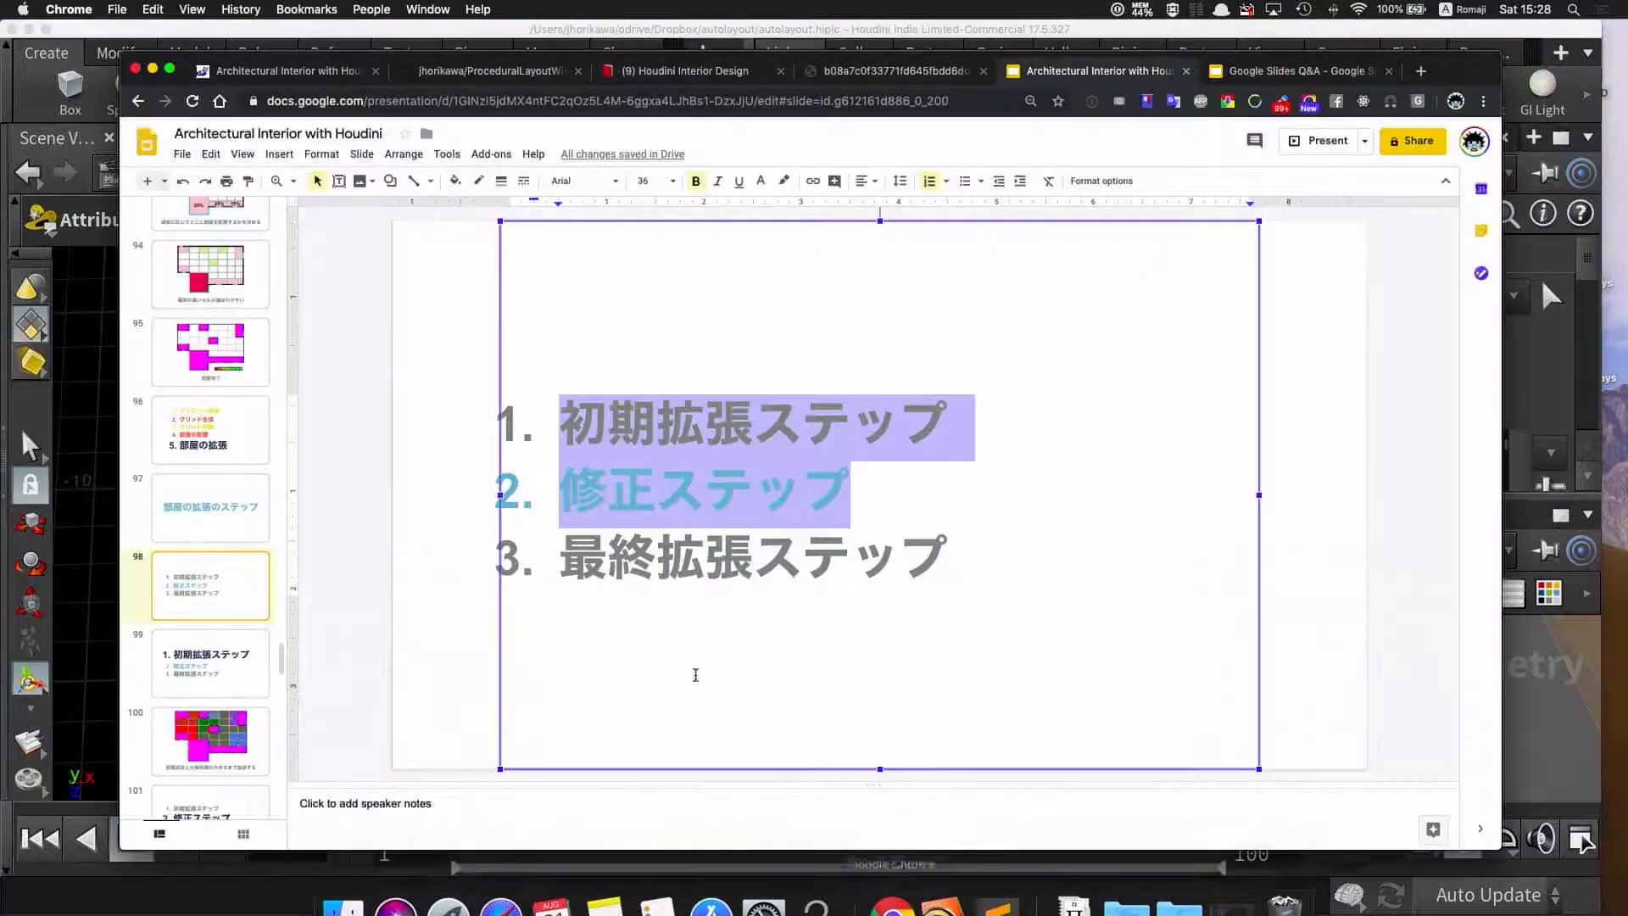
click(672, 585)
drag(970, 577, 577, 570)
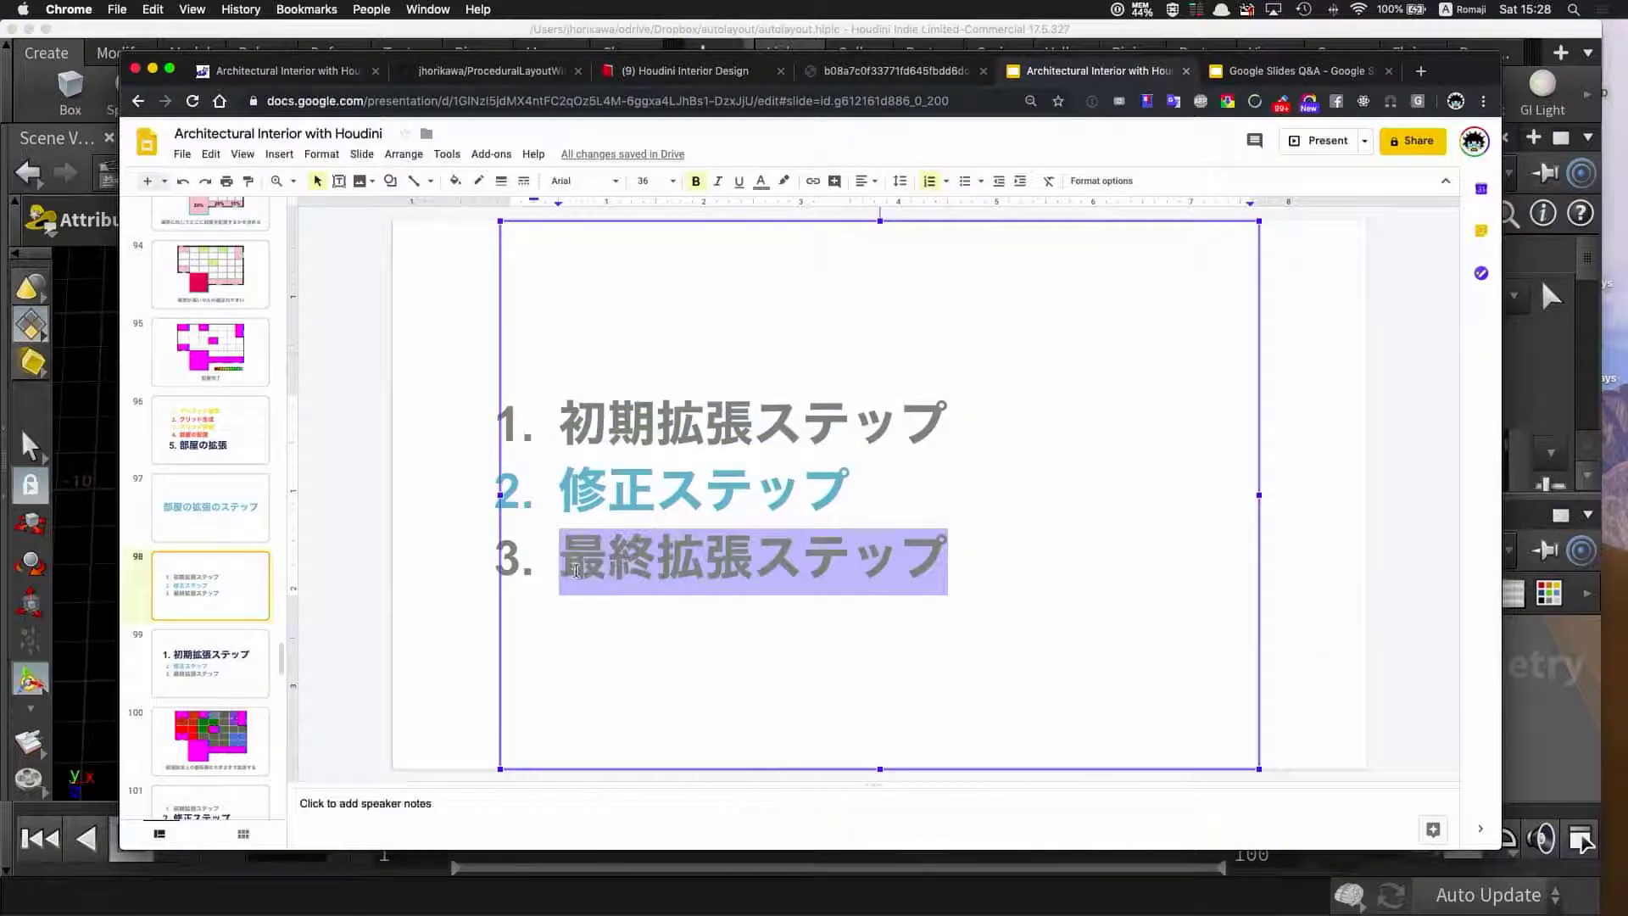
key(super+Tab)
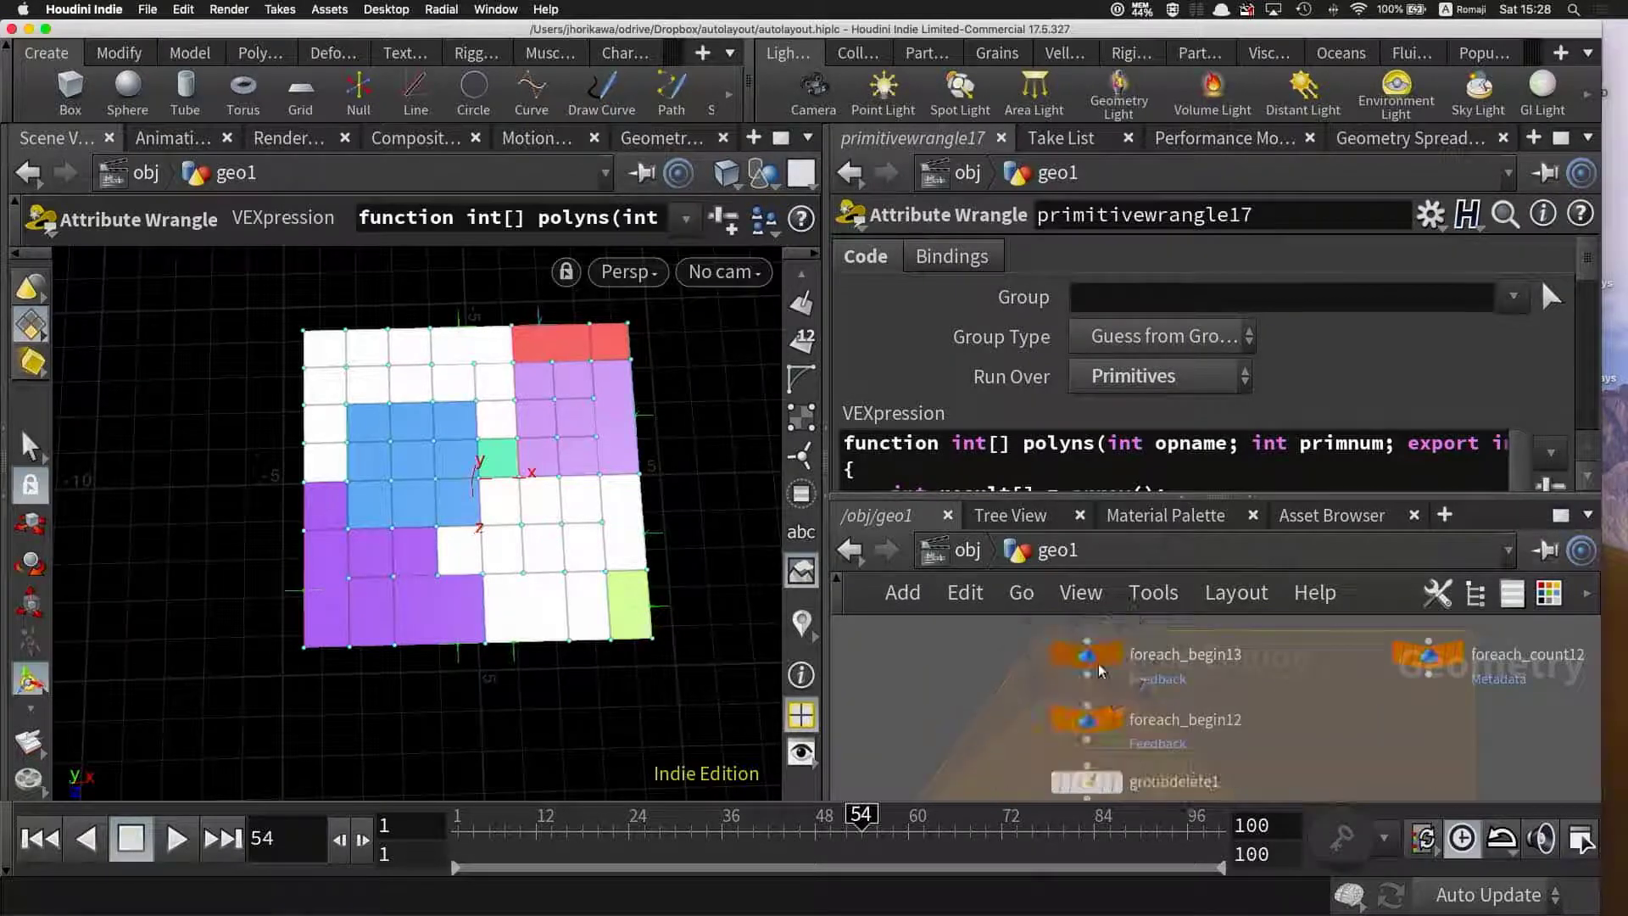
- Inspect the foreach_begin13 and foreach_begin12 block begin settings
click(1087, 654)
click(1087, 719)
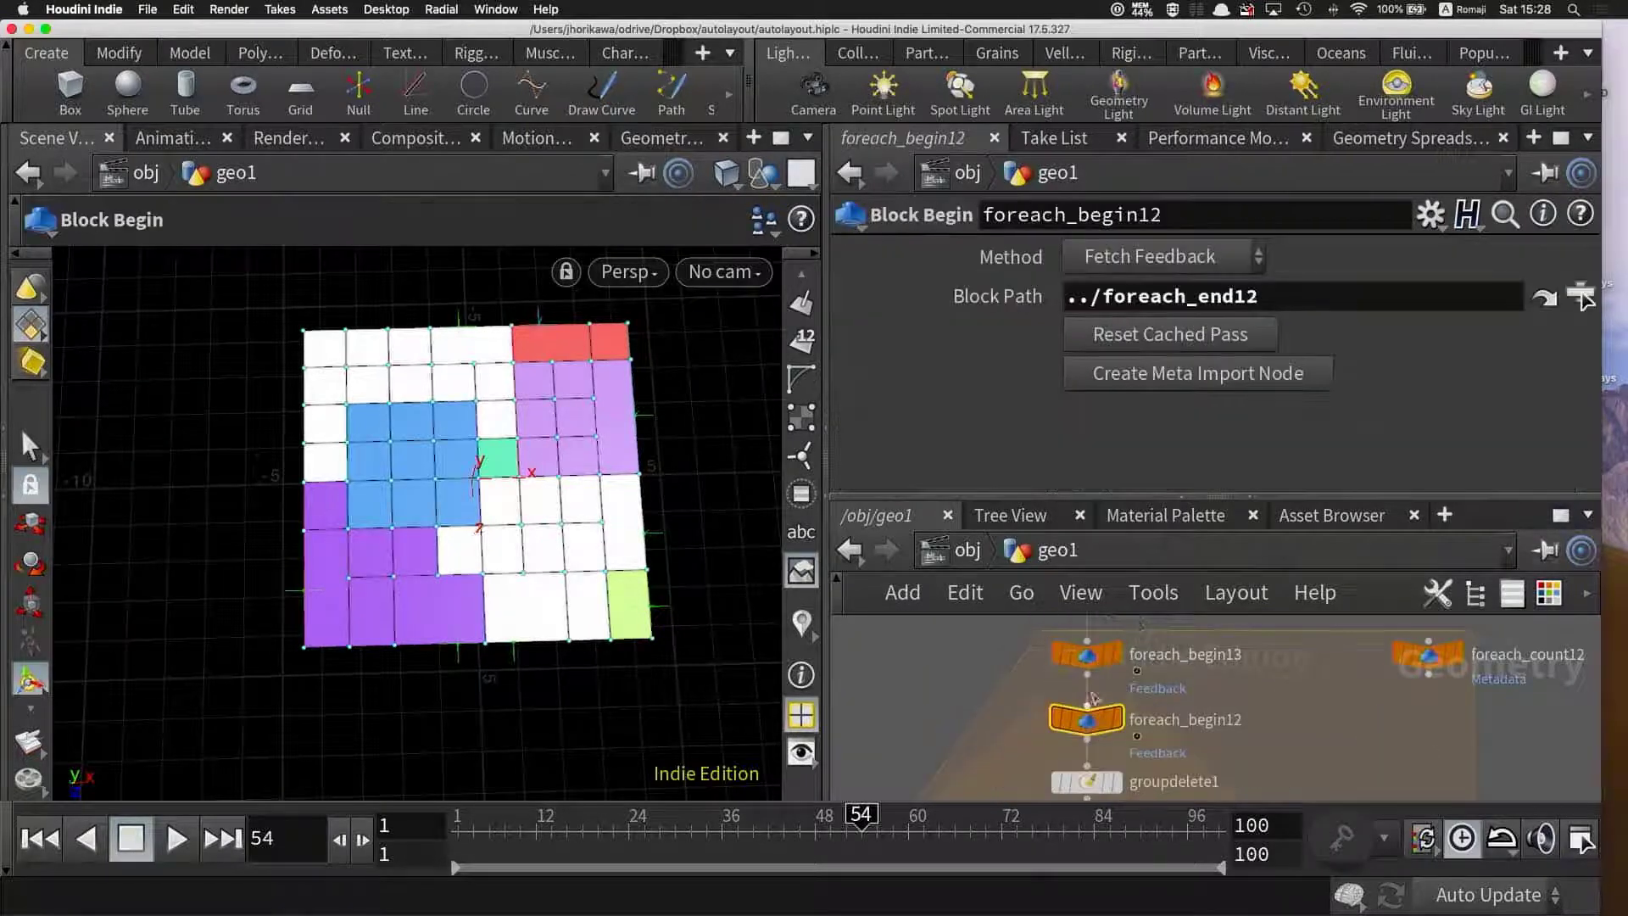
click(1087, 654)
click(1093, 721)
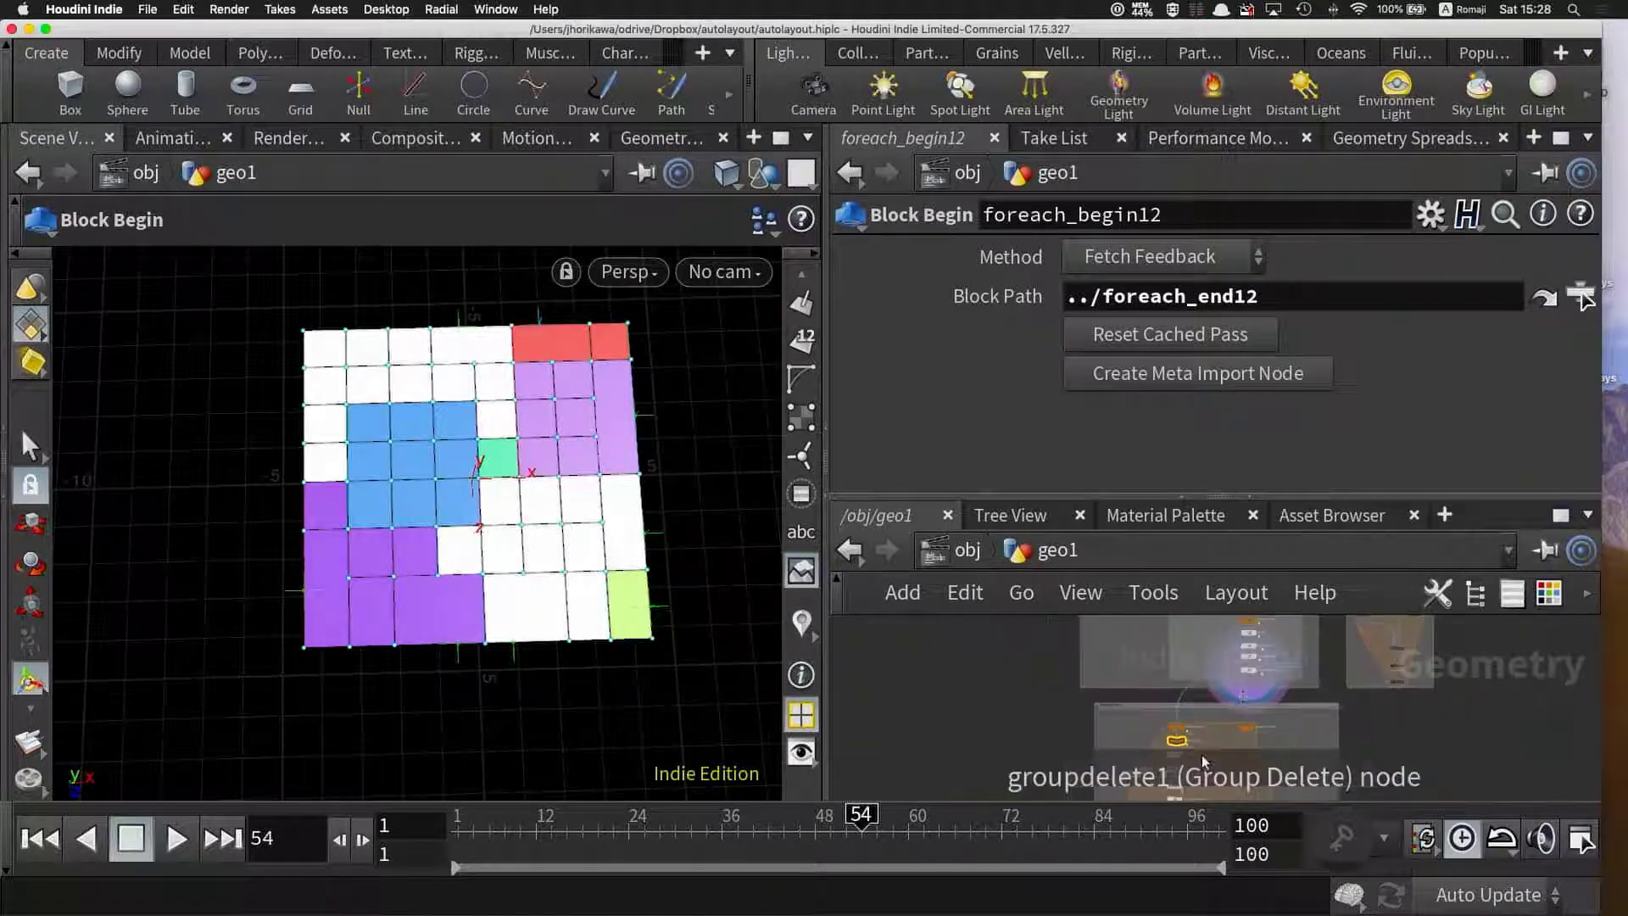
scroll(1203, 754, down, 5)
- Set the foreach_end15 loop to 100 iterations
click(1178, 700)
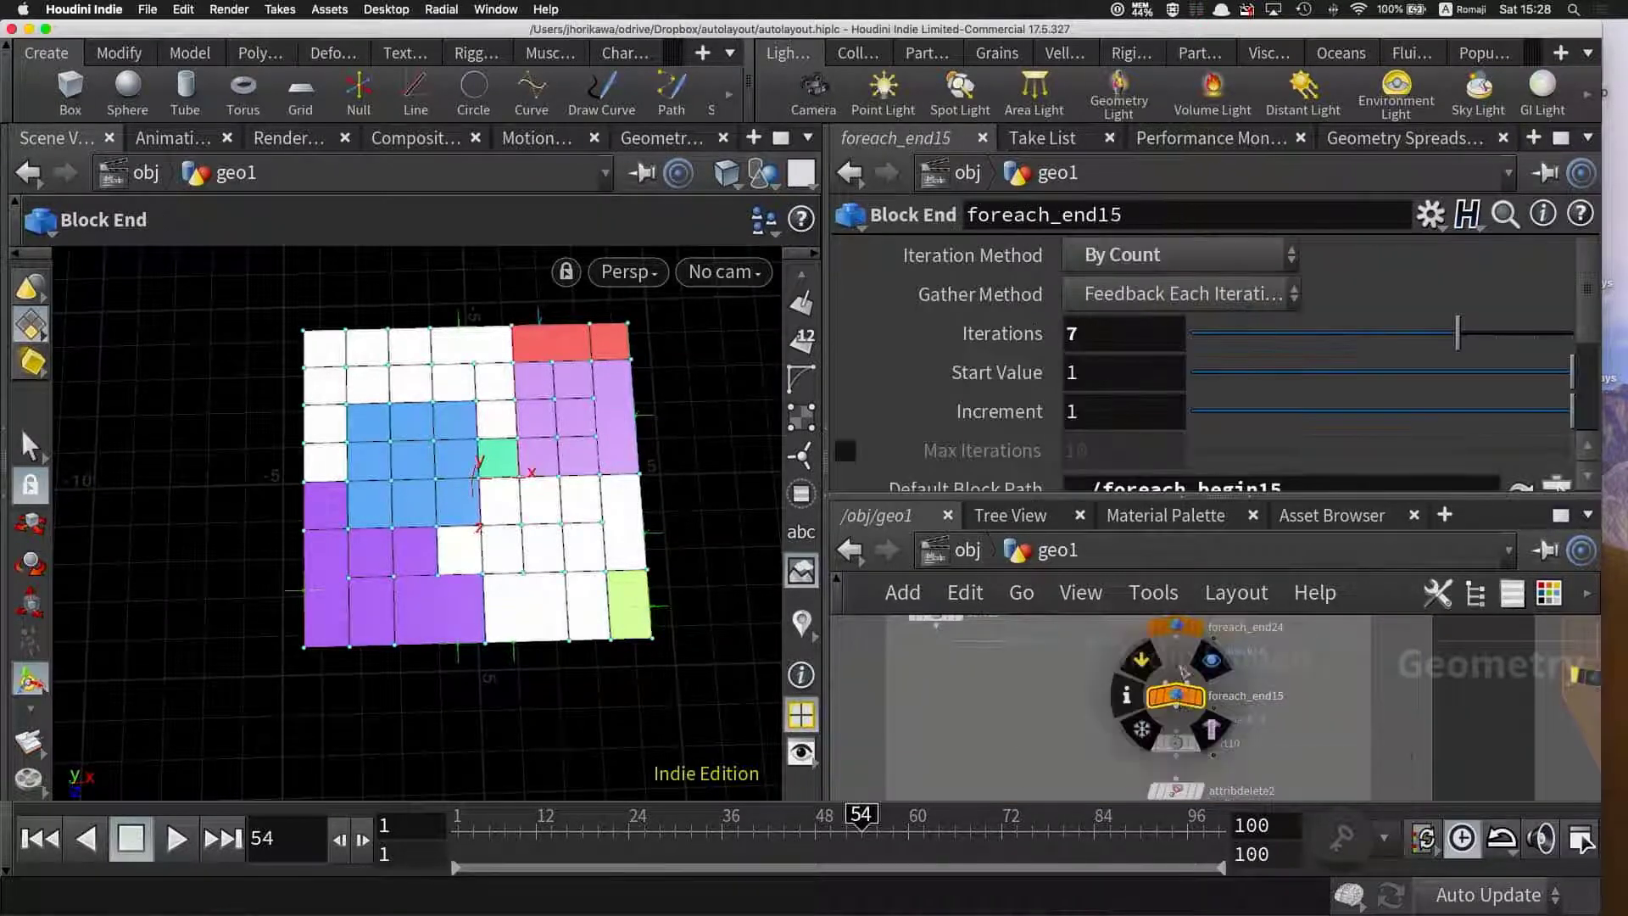
double_click(1115, 339)
text(100)
key(Return)
scroll(1087, 700, down, 3)
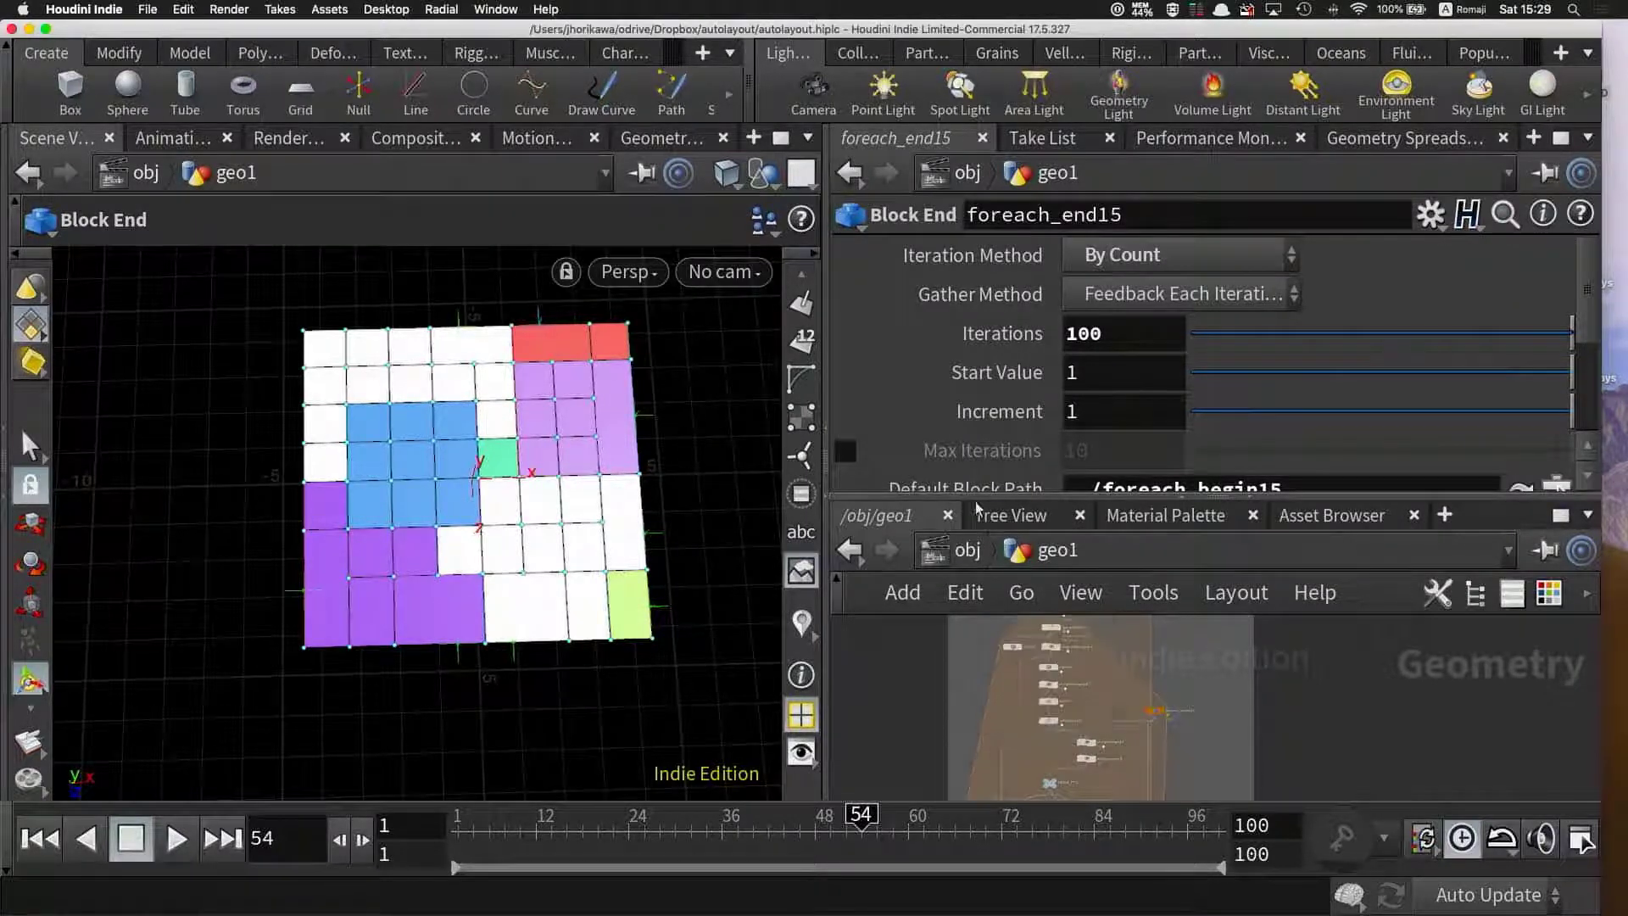
- Bring NEIGH_PTS and the foreach nodes into view and show foreach_begin18's fetch-feedback settings
scroll(1015, 677, up, 4)
scroll(1000, 703, up, 3)
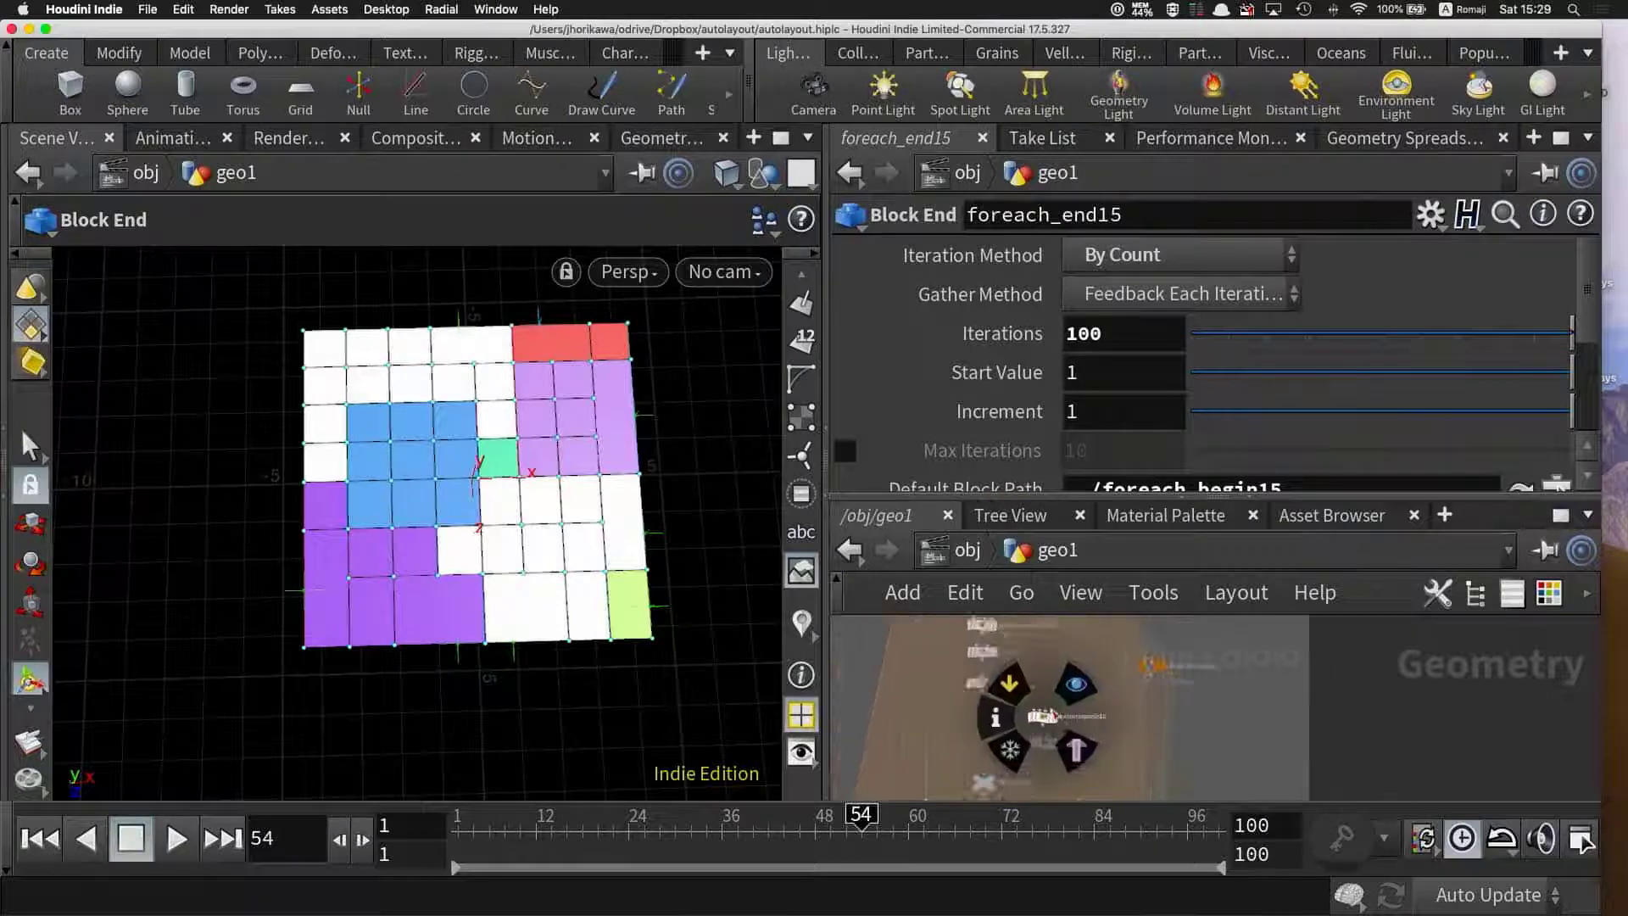
scroll(975, 712, down, 3)
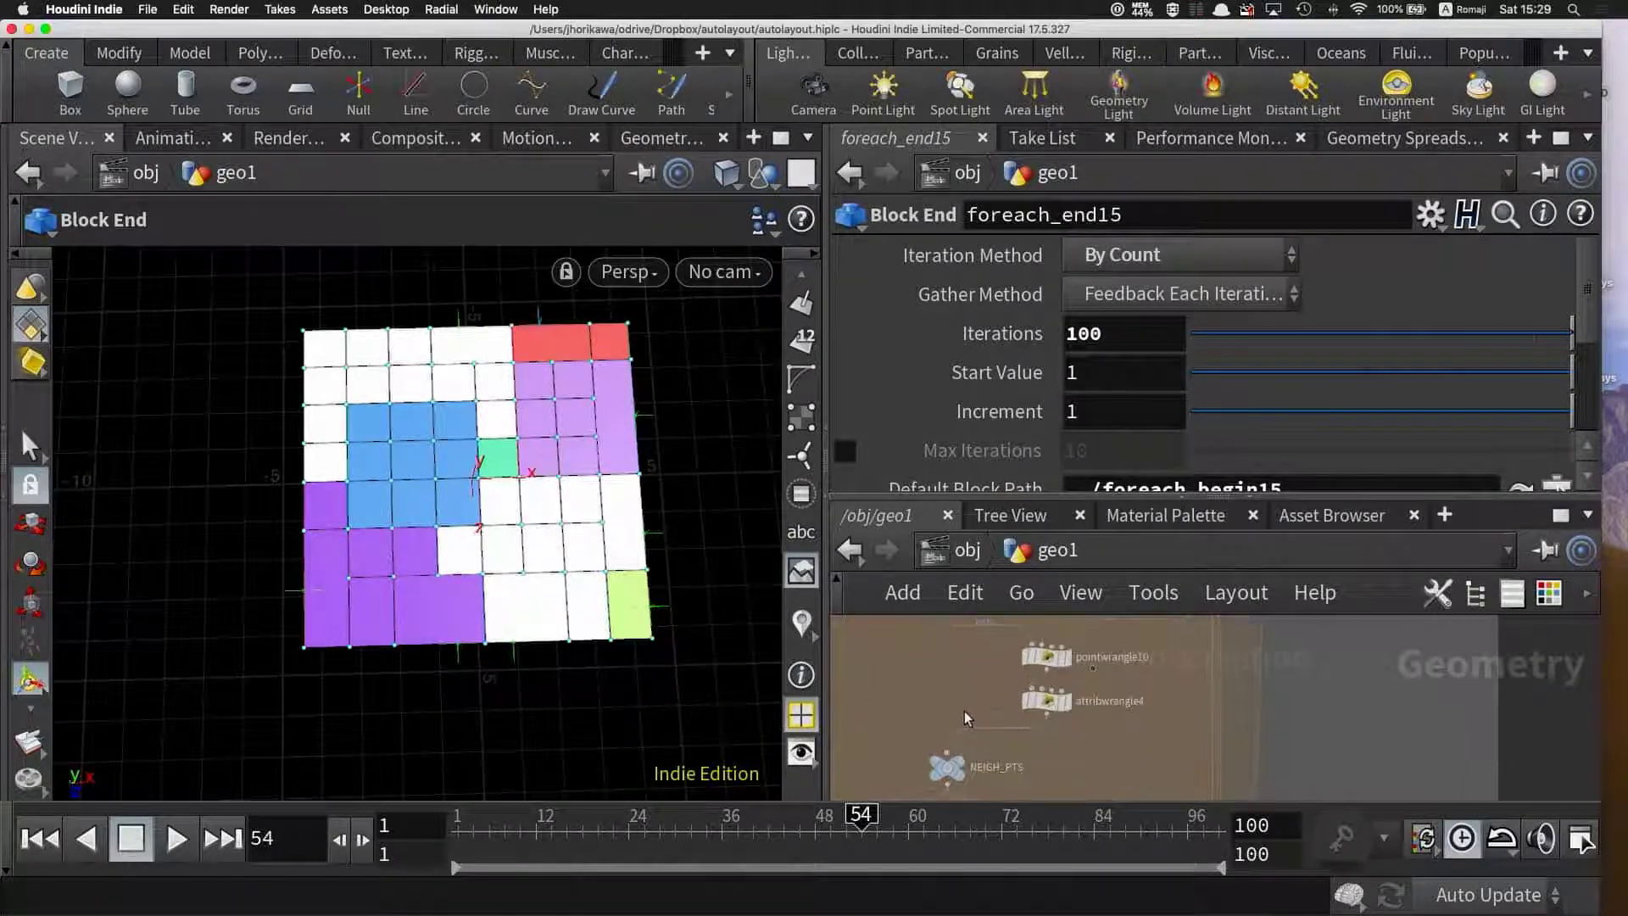
scroll(964, 710, up, 2)
middle_drag(964, 711, 971, 629)
scroll(972, 629, down, 2)
scroll(983, 705, up, 3)
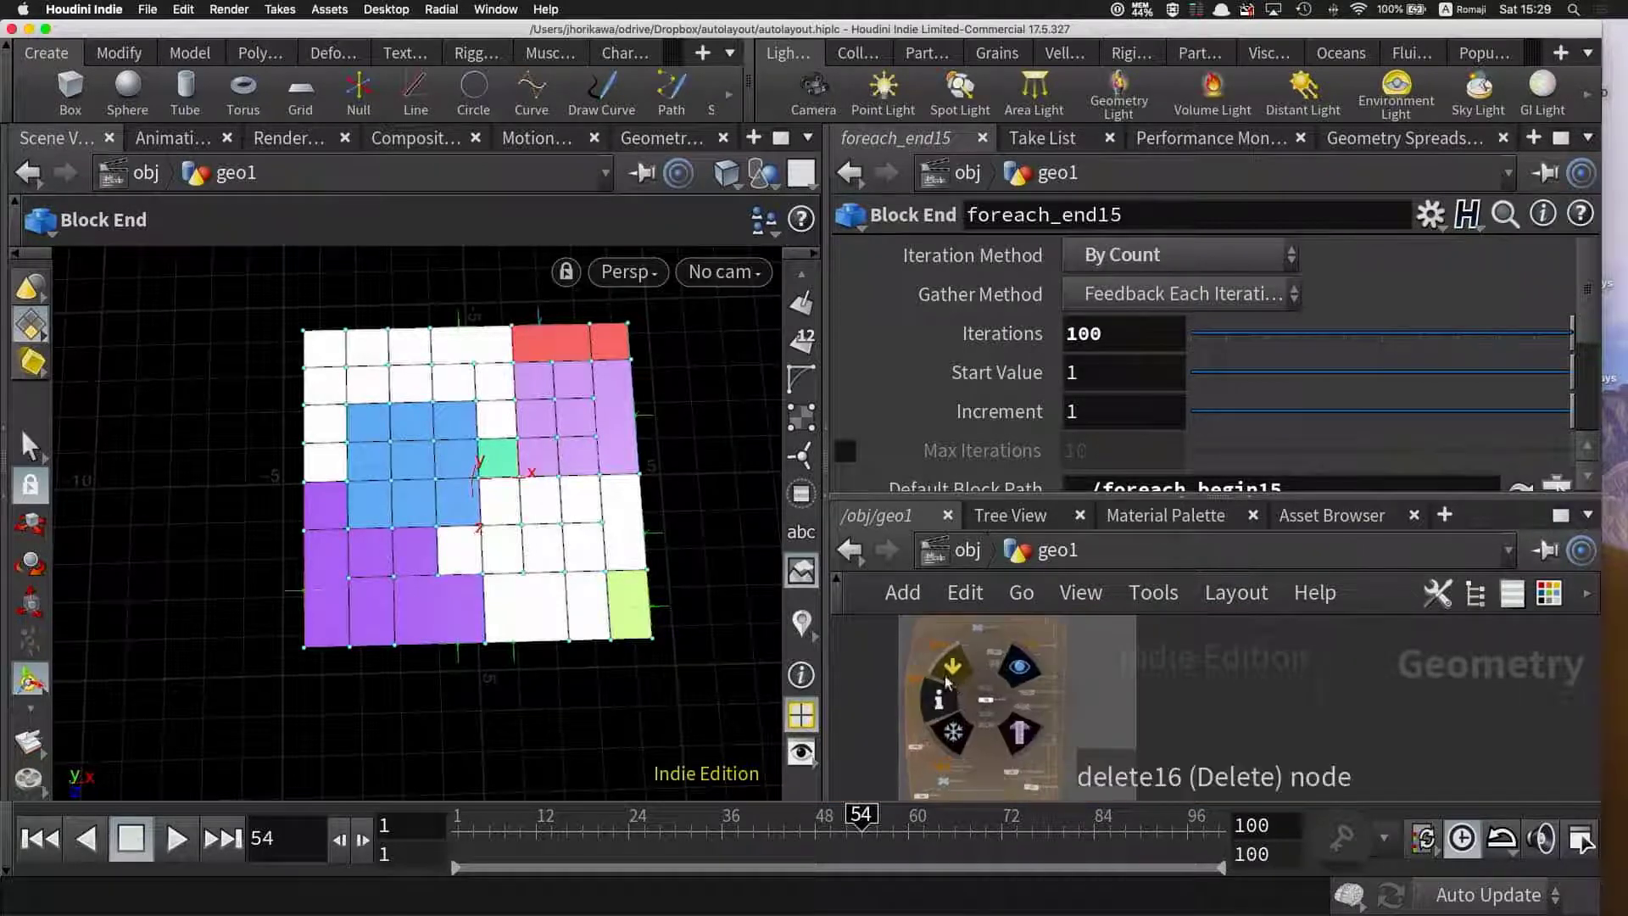
scroll(949, 655, down, 4)
scroll(949, 655, up, 2)
scroll(954, 700, up, 2)
scroll(922, 715, up, 2)
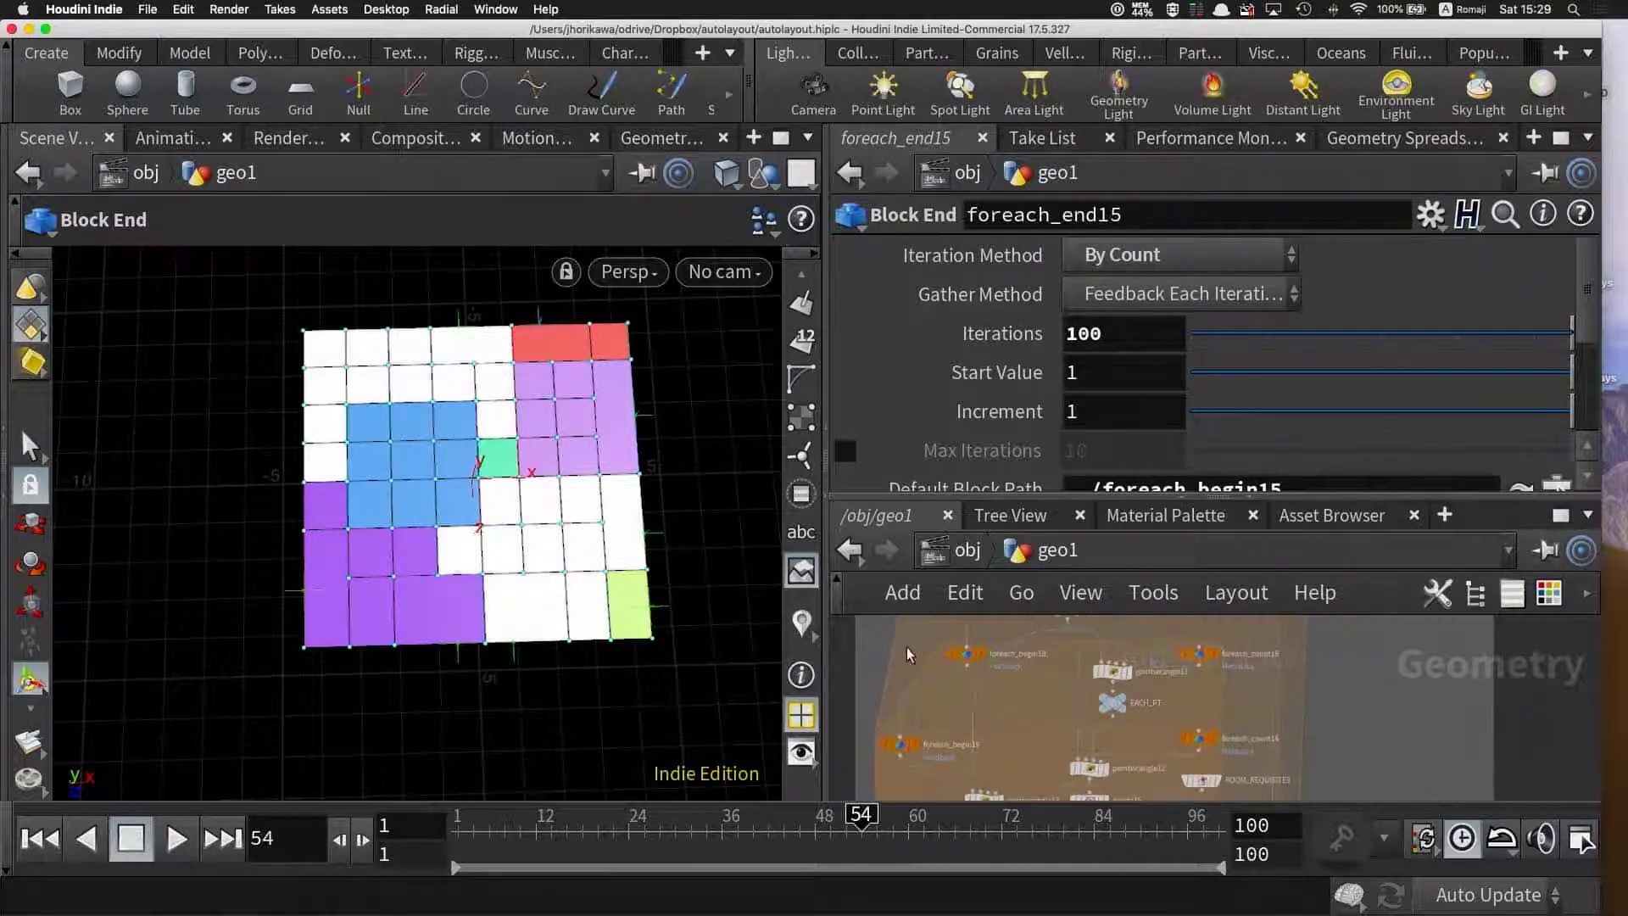
click(964, 655)
scroll(963, 651, up, 2)
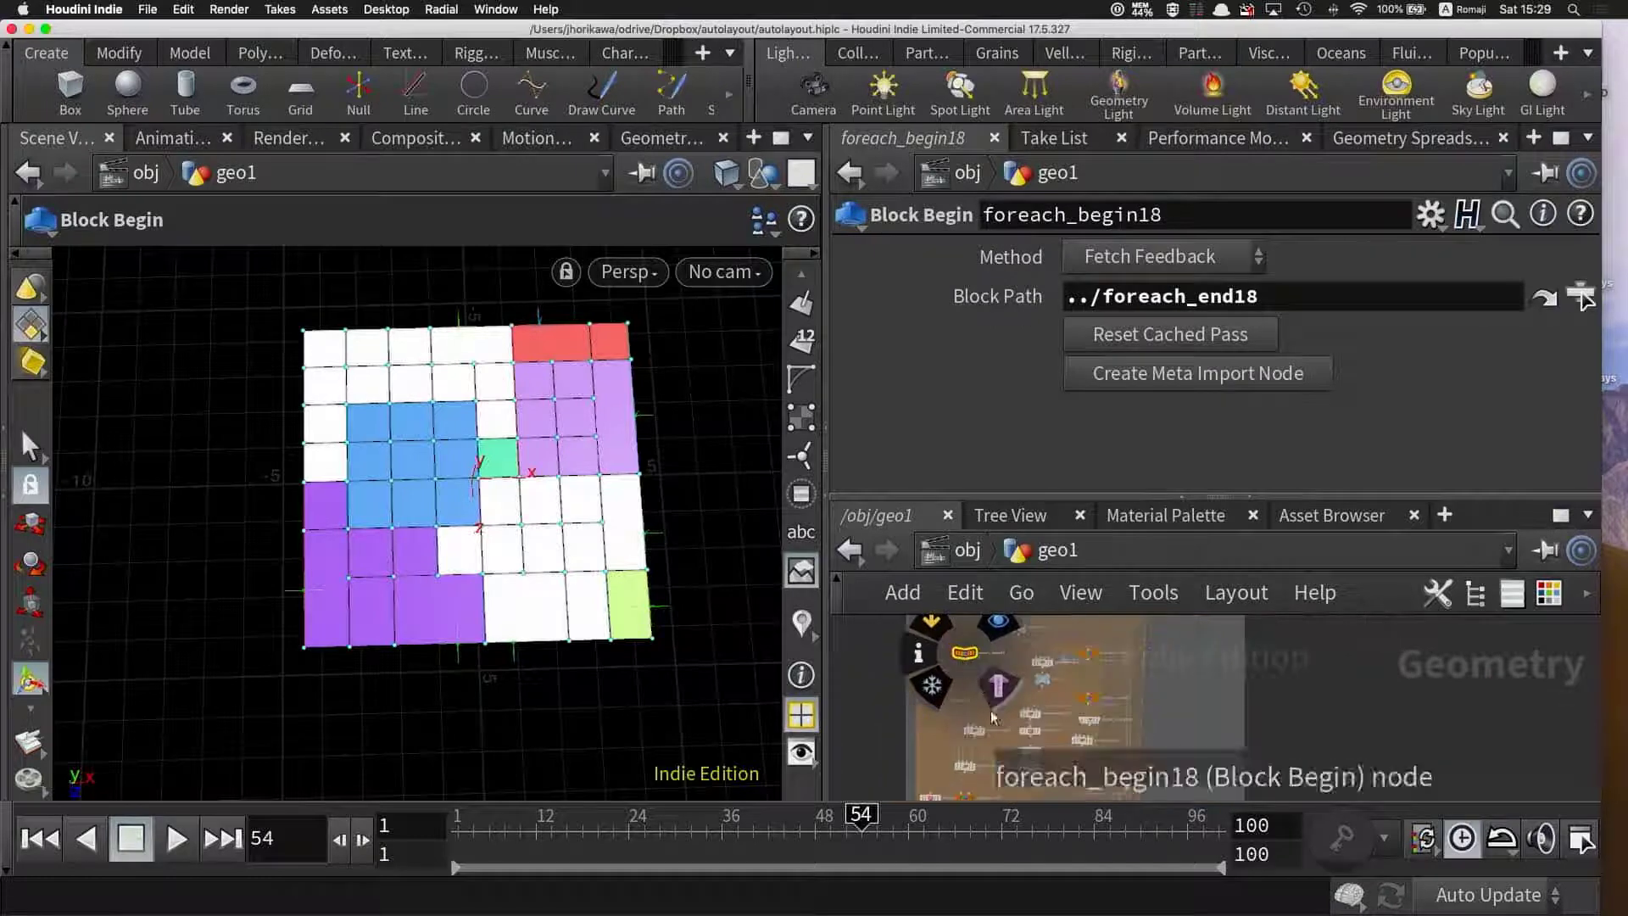
scroll(984, 737, down, 4)
scroll(985, 741, up, 2)
- Inspect the UNBLOCK node's detail attributes
scroll(940, 755, up, 2)
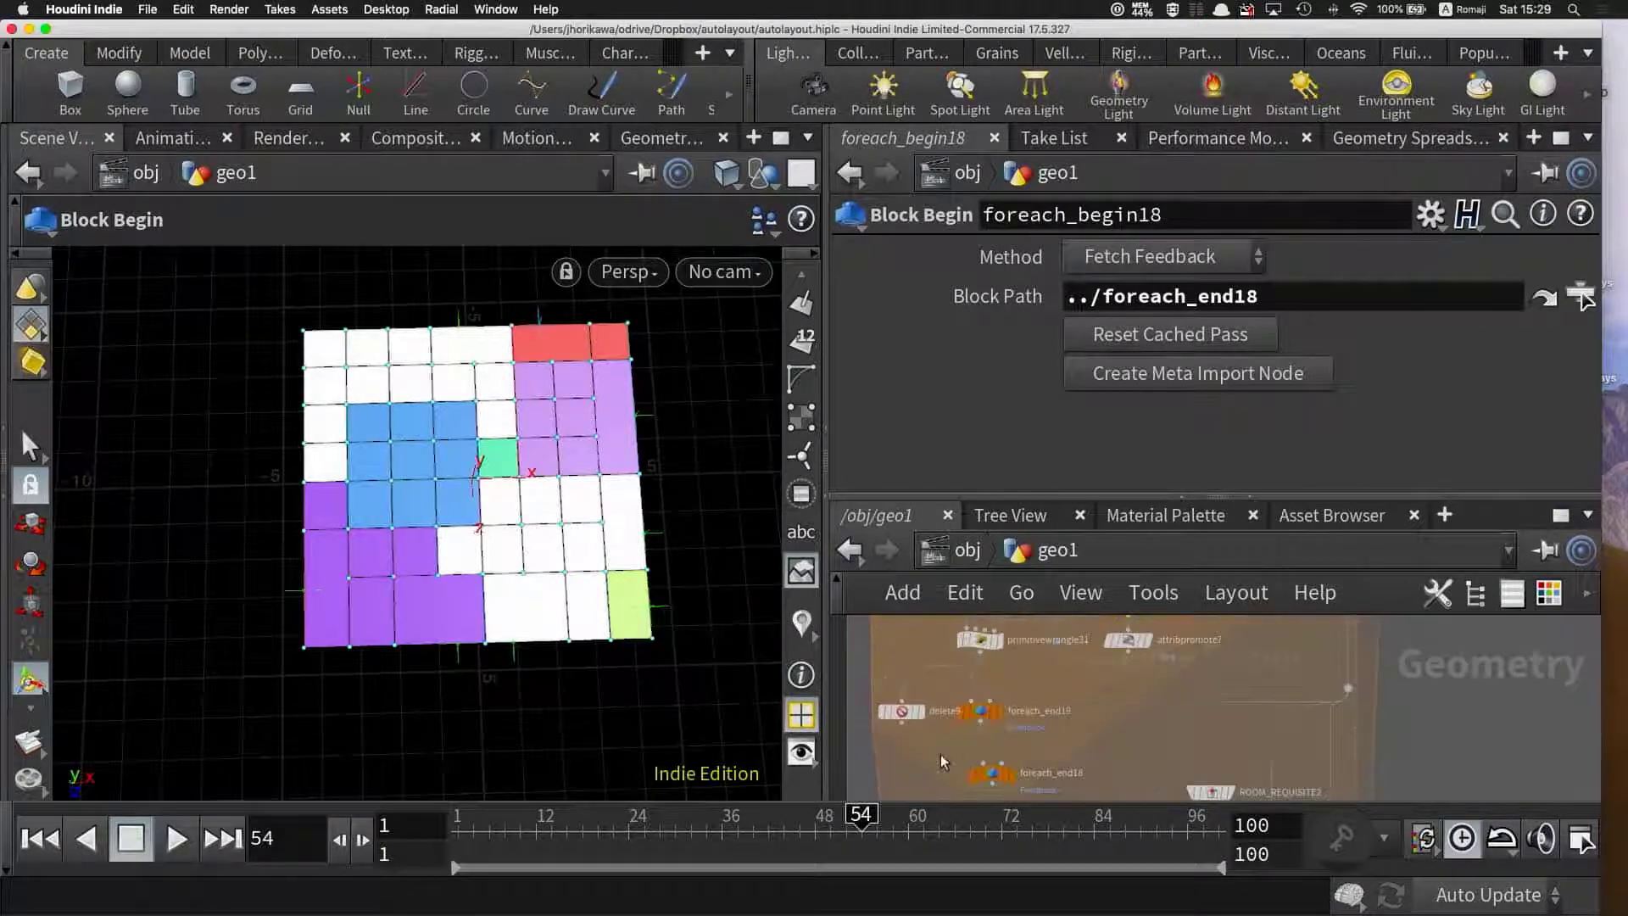
scroll(1006, 687, up, 2)
scroll(1031, 659, down, 3)
click(1020, 704)
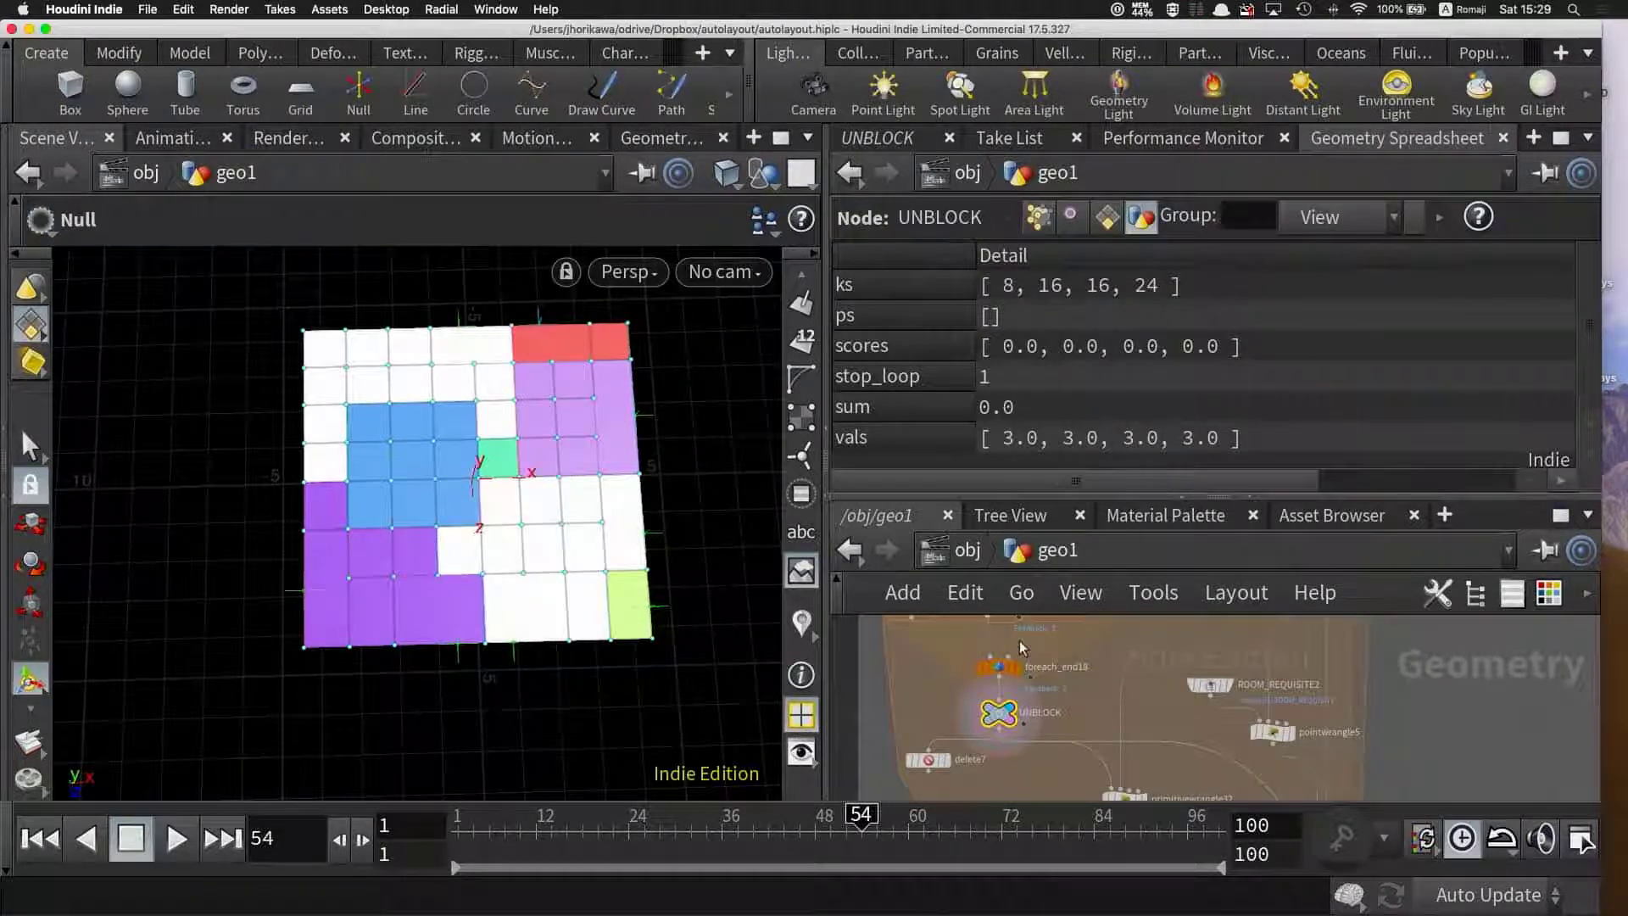
- Reduce the foreach_end13 loop to 1 iteration
scroll(1102, 737, up, 3)
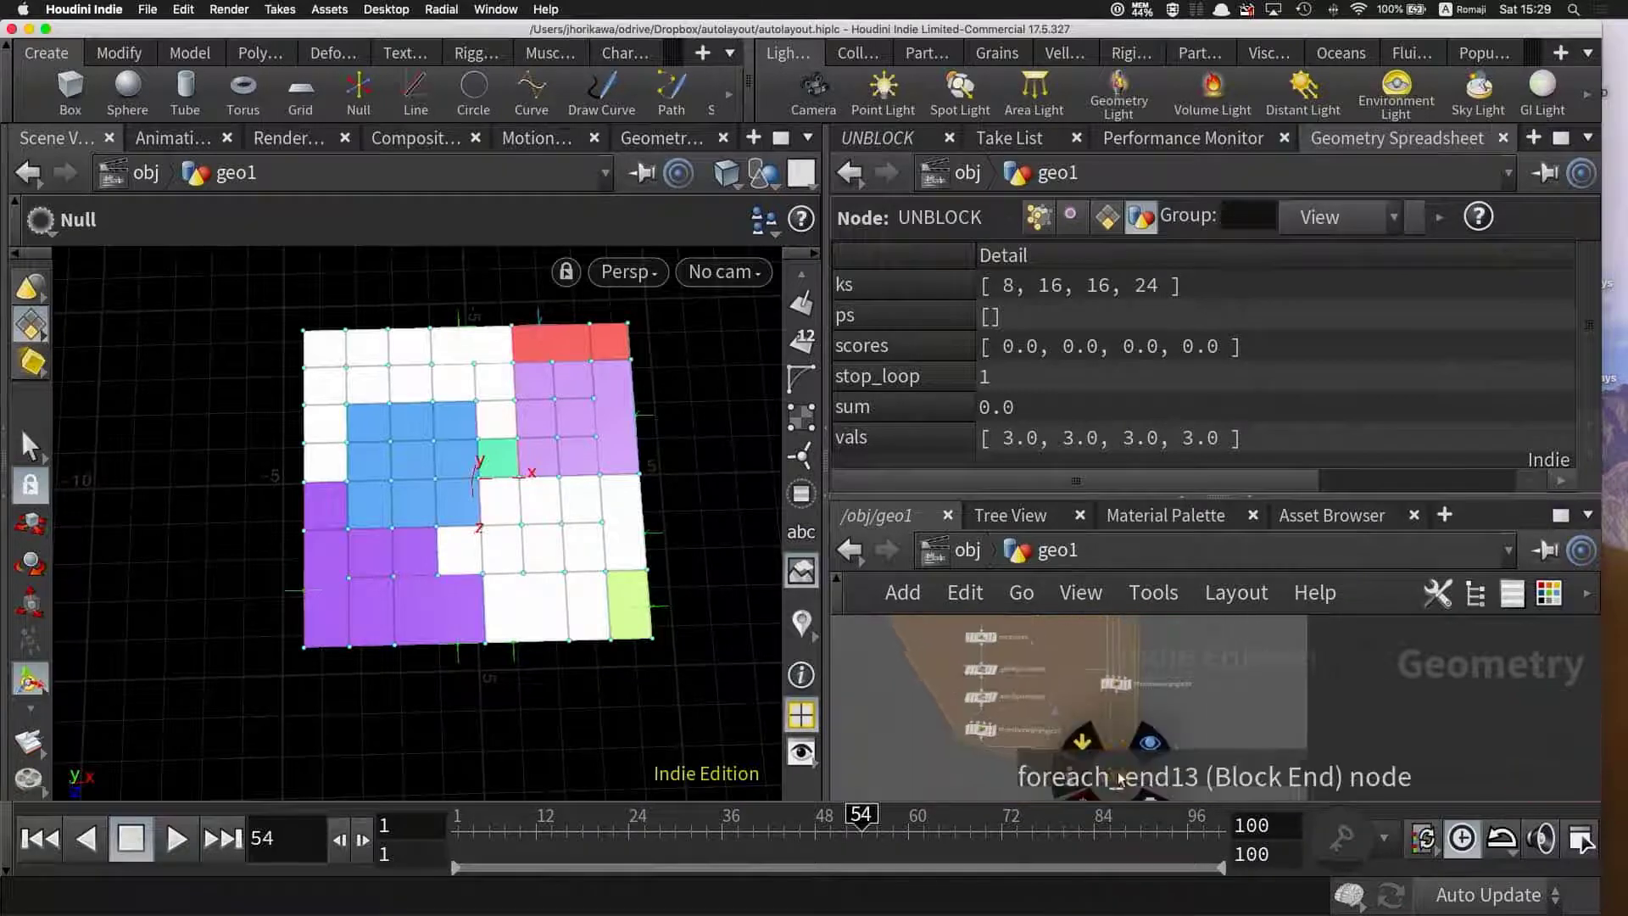
scroll(1109, 743, up, 2)
click(1102, 780)
mouse_move(1229, 333)
mouse_down()
mouse_move(1202, 334)
mouse_move(1367, 336)
mouse_move(1203, 326)
mouse_move(1382, 332)
mouse_move(1183, 329)
mouse_move(1228, 333)
mouse_up()
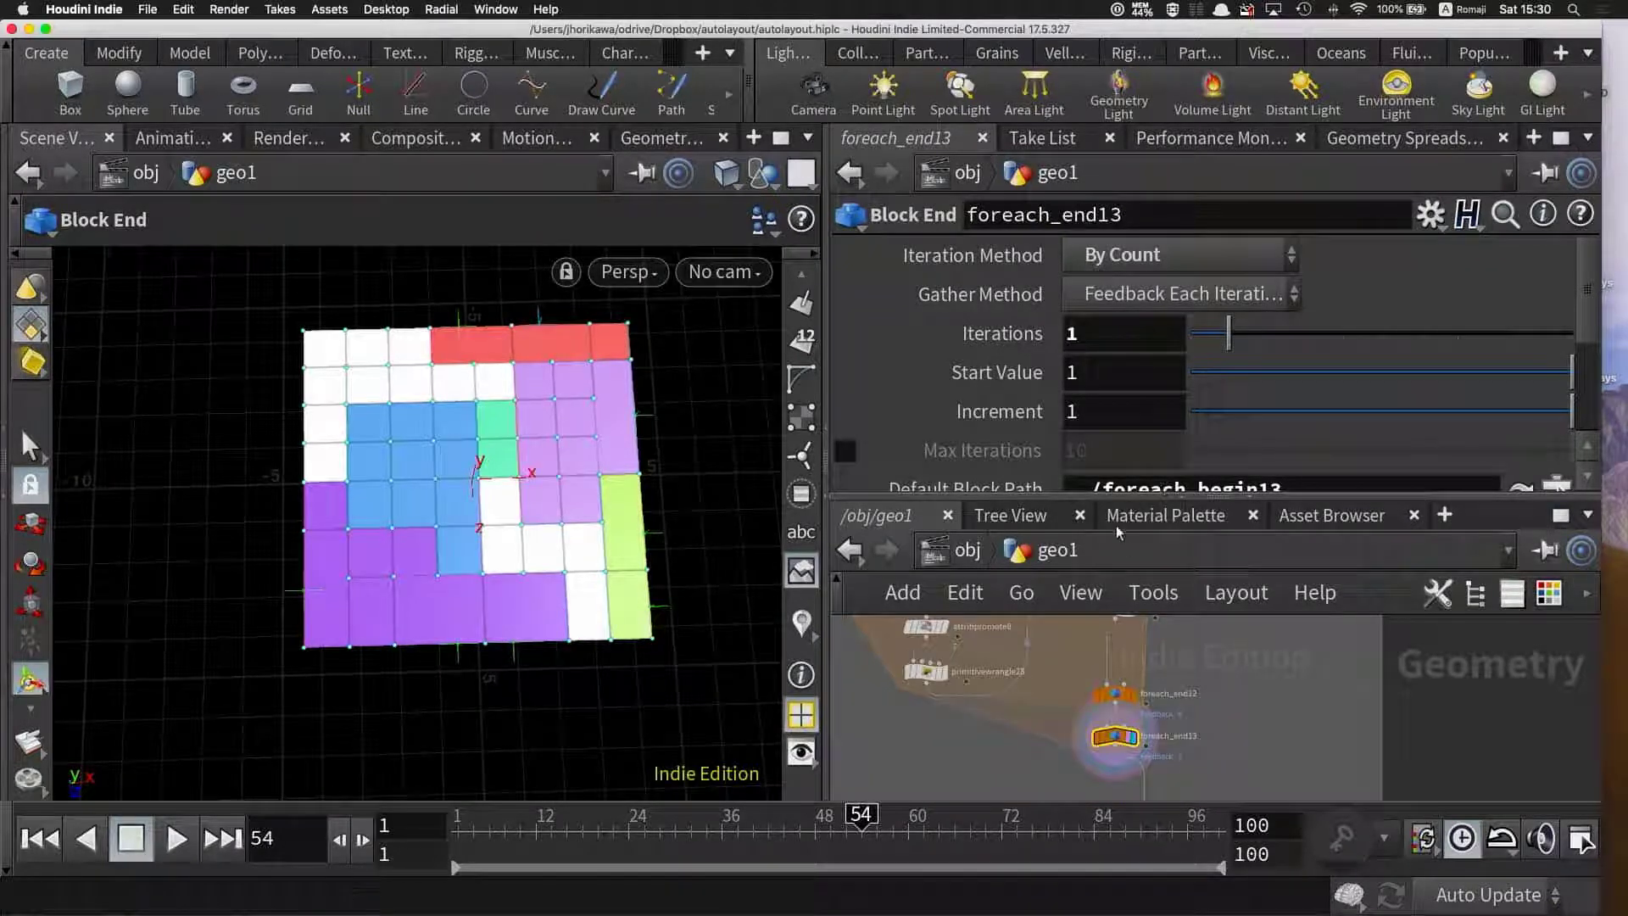
- Show the UNBLOCK null's settings with Copy Input enabled
scroll(1072, 765, down, 3)
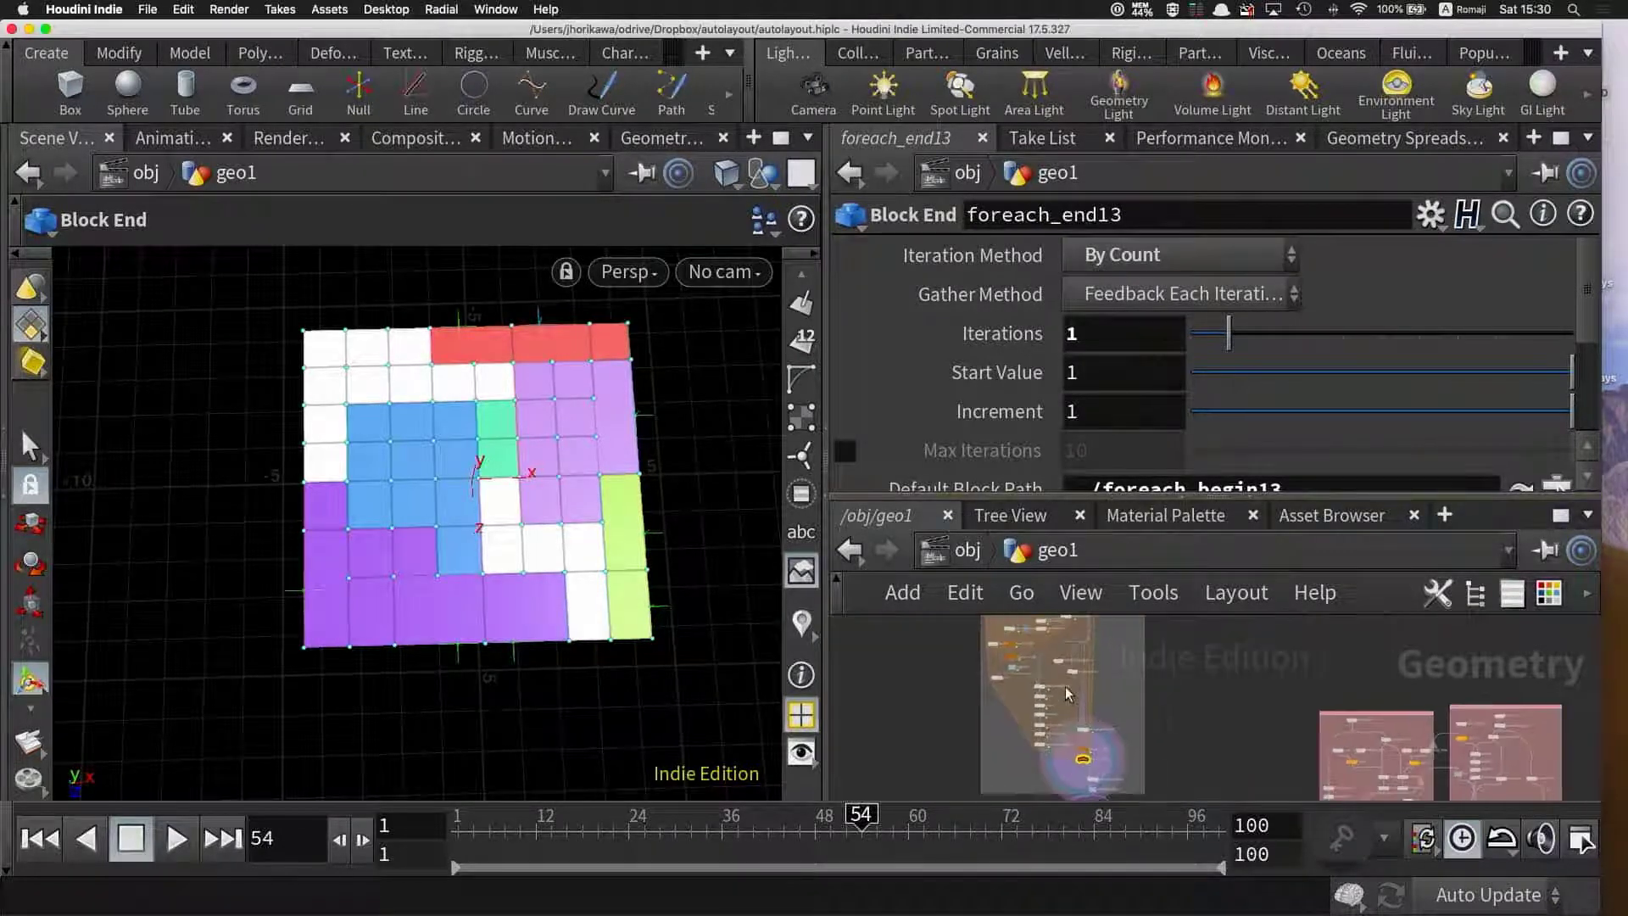
scroll(1060, 687, up, 5)
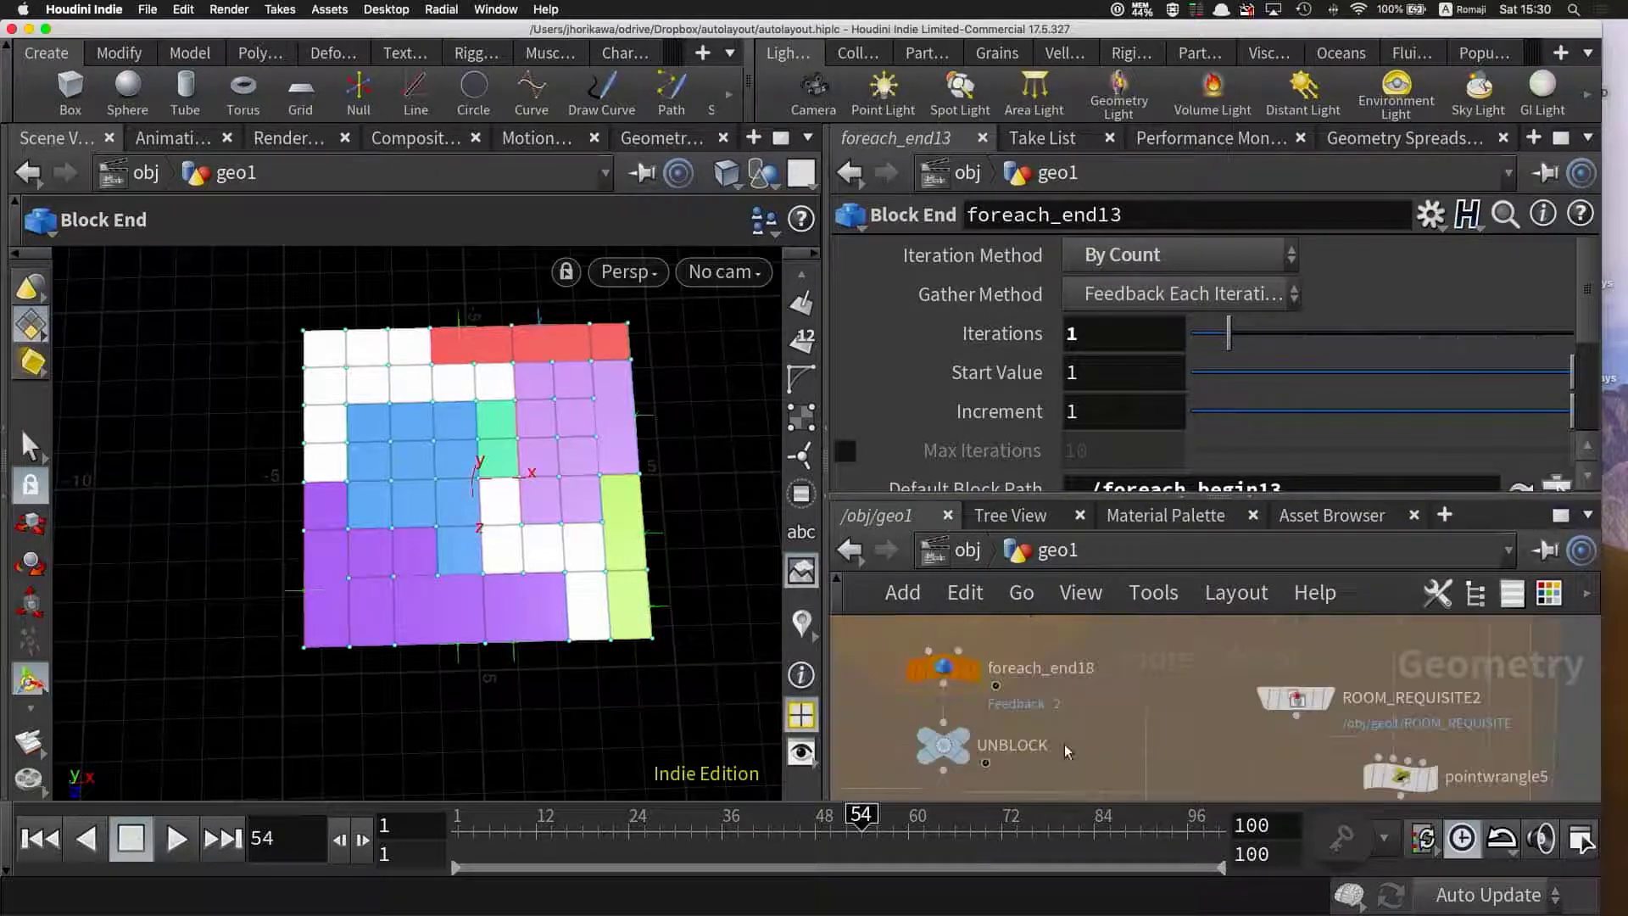
scroll(1056, 700, up, 3)
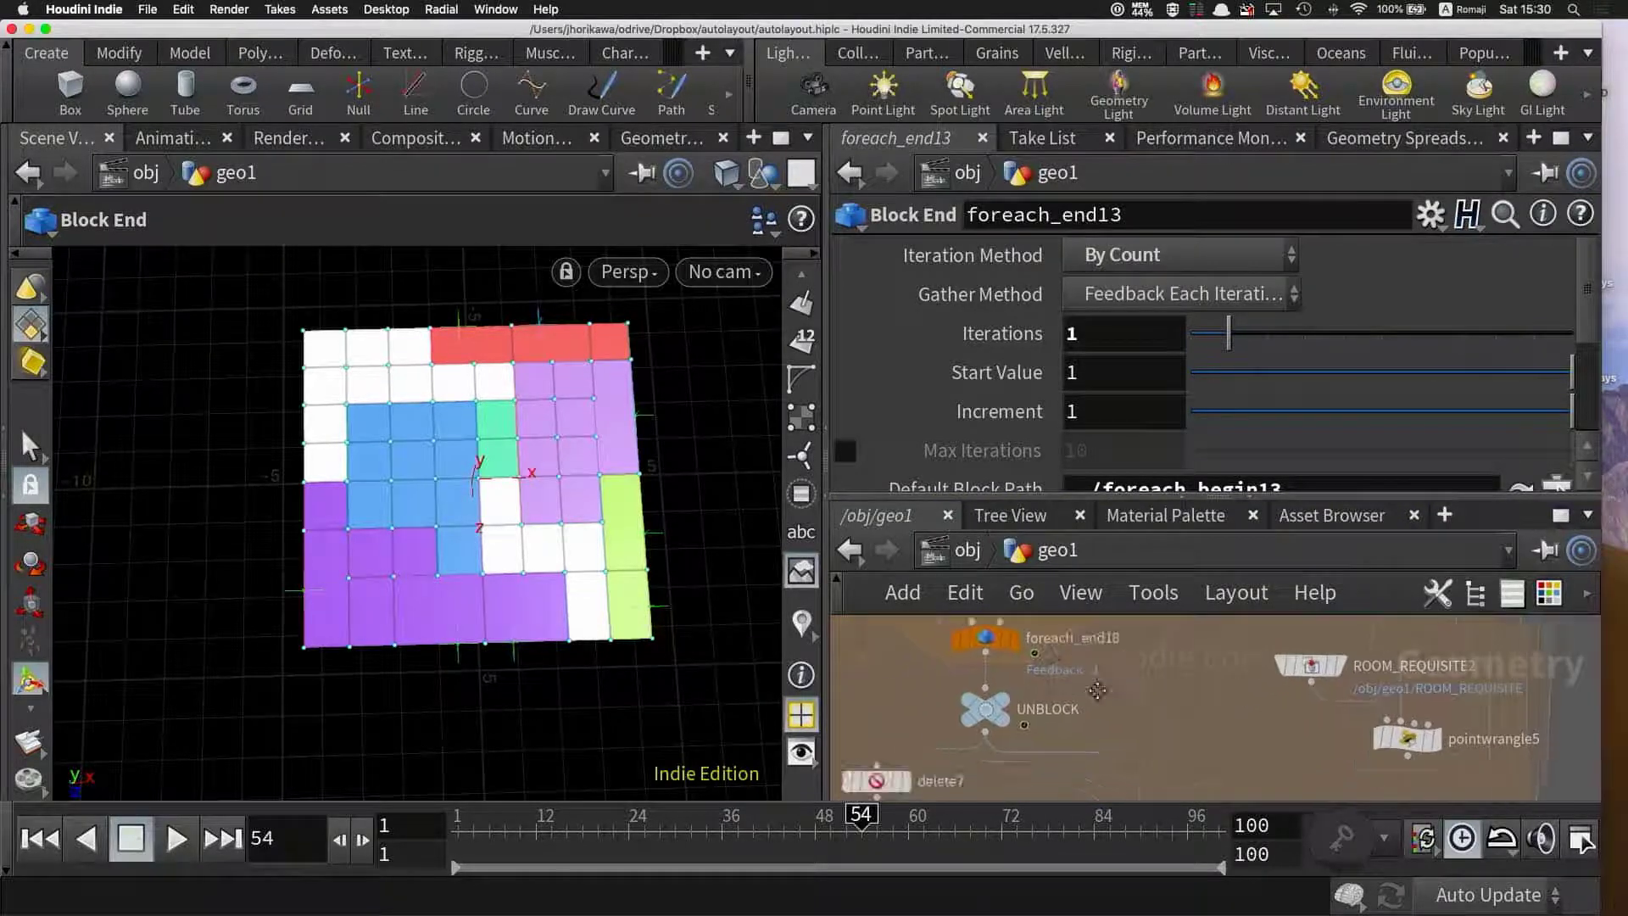
click(998, 704)
- Reposition the delete7 node in the network
scroll(1060, 691, down, 3)
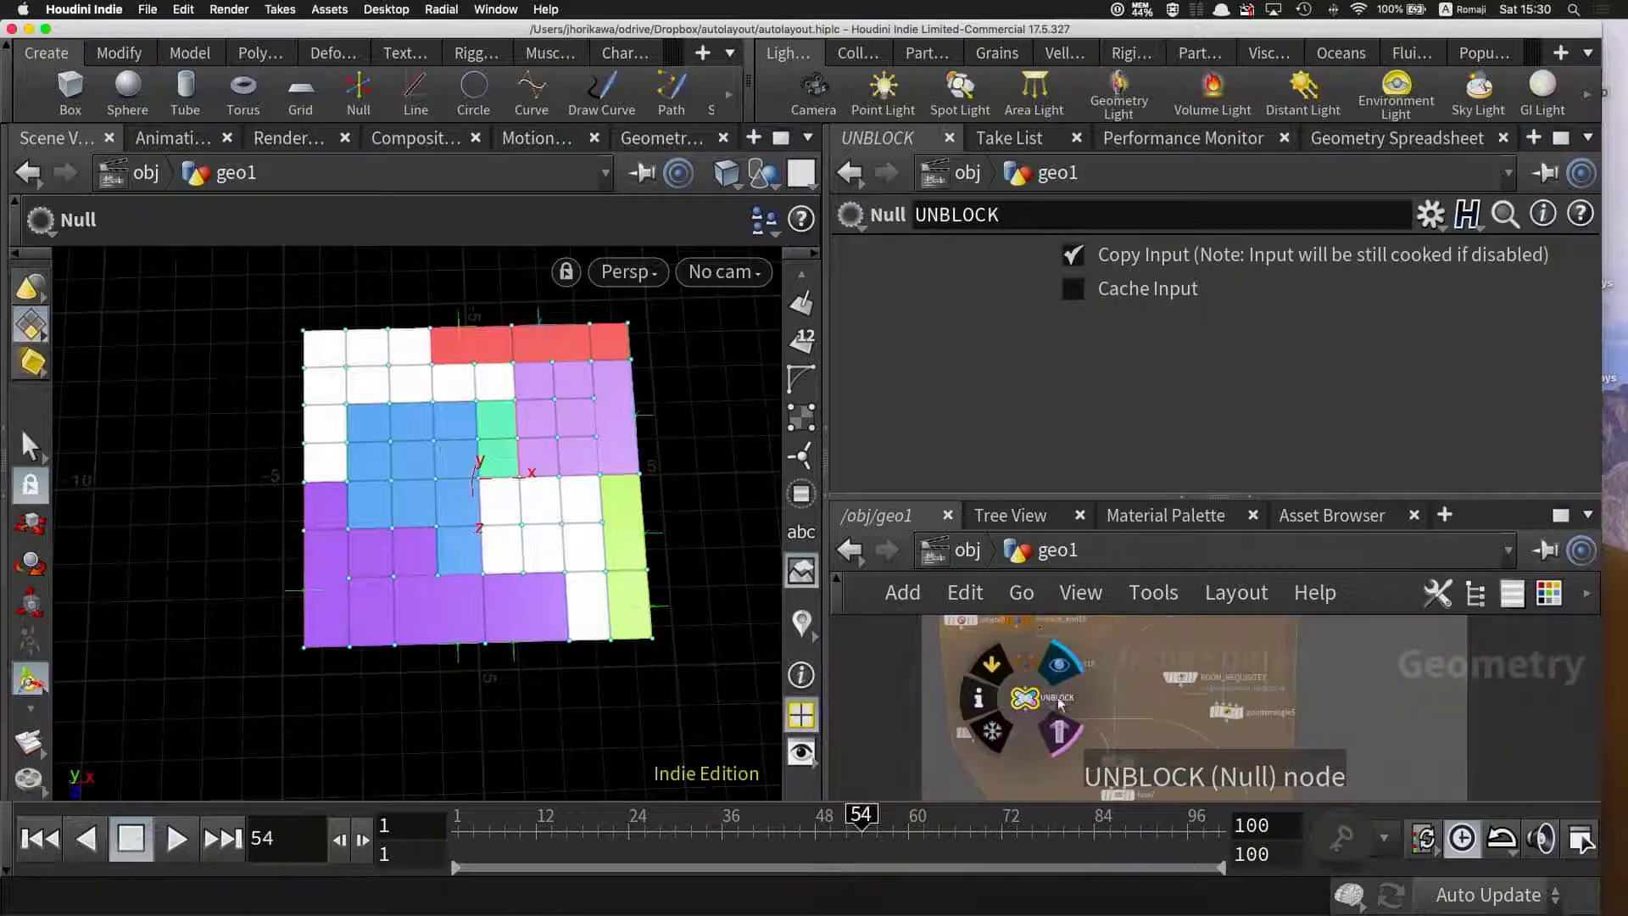
scroll(1076, 689, down, 2)
scroll(1076, 688, down, 3)
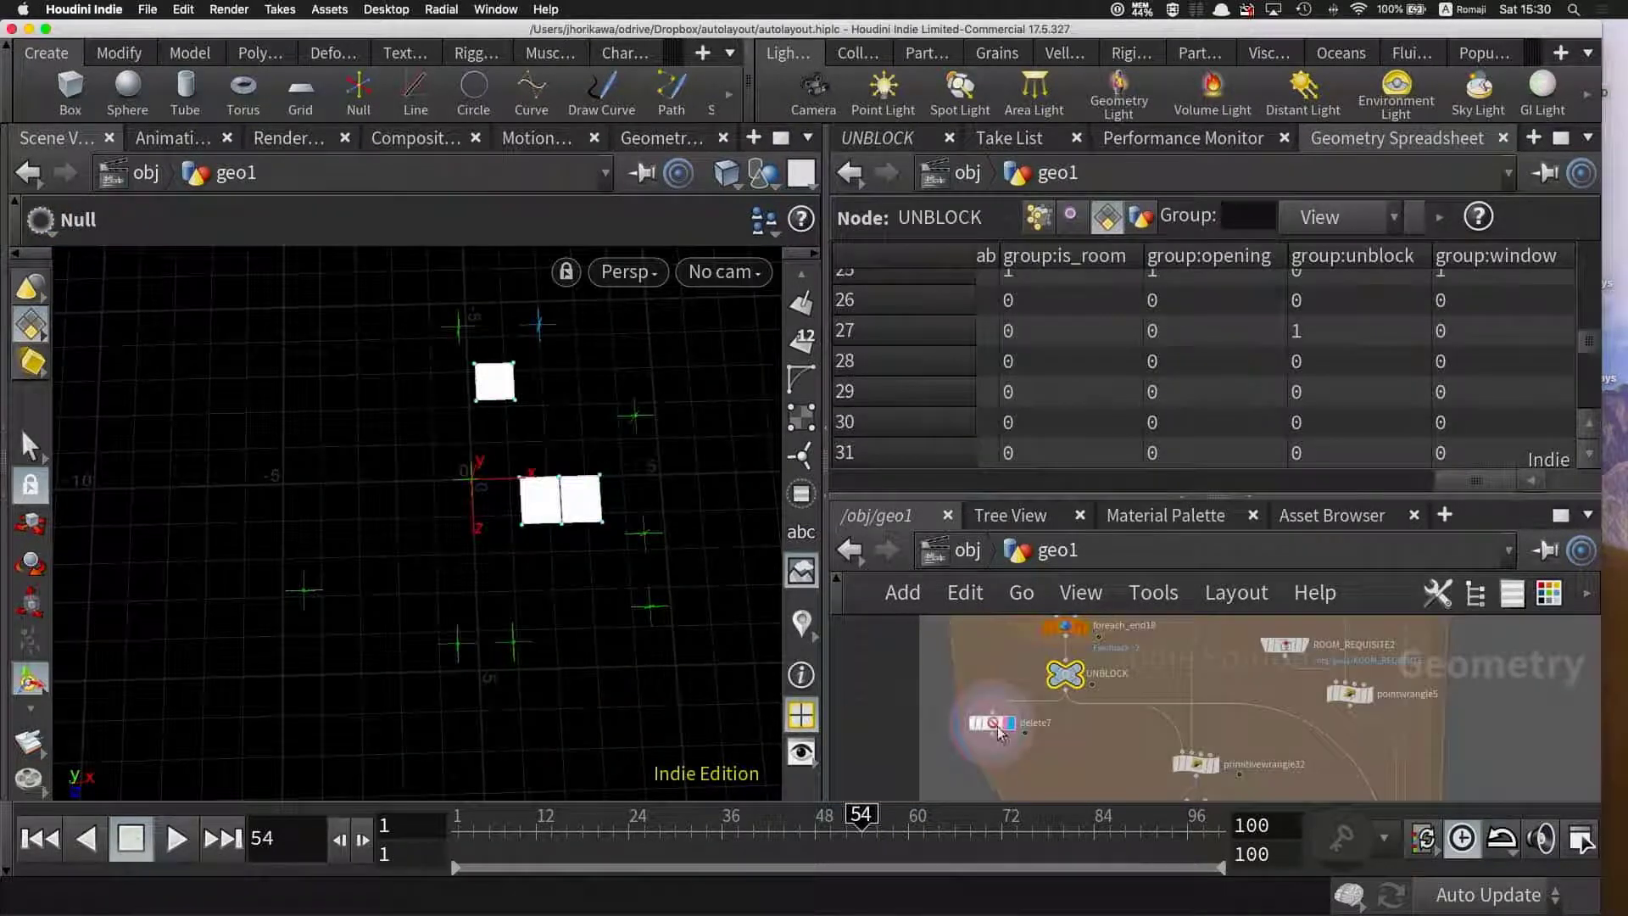
scroll(1003, 730, up, 5)
scroll(1003, 731, down, 5)
scroll(975, 694, up, 1)
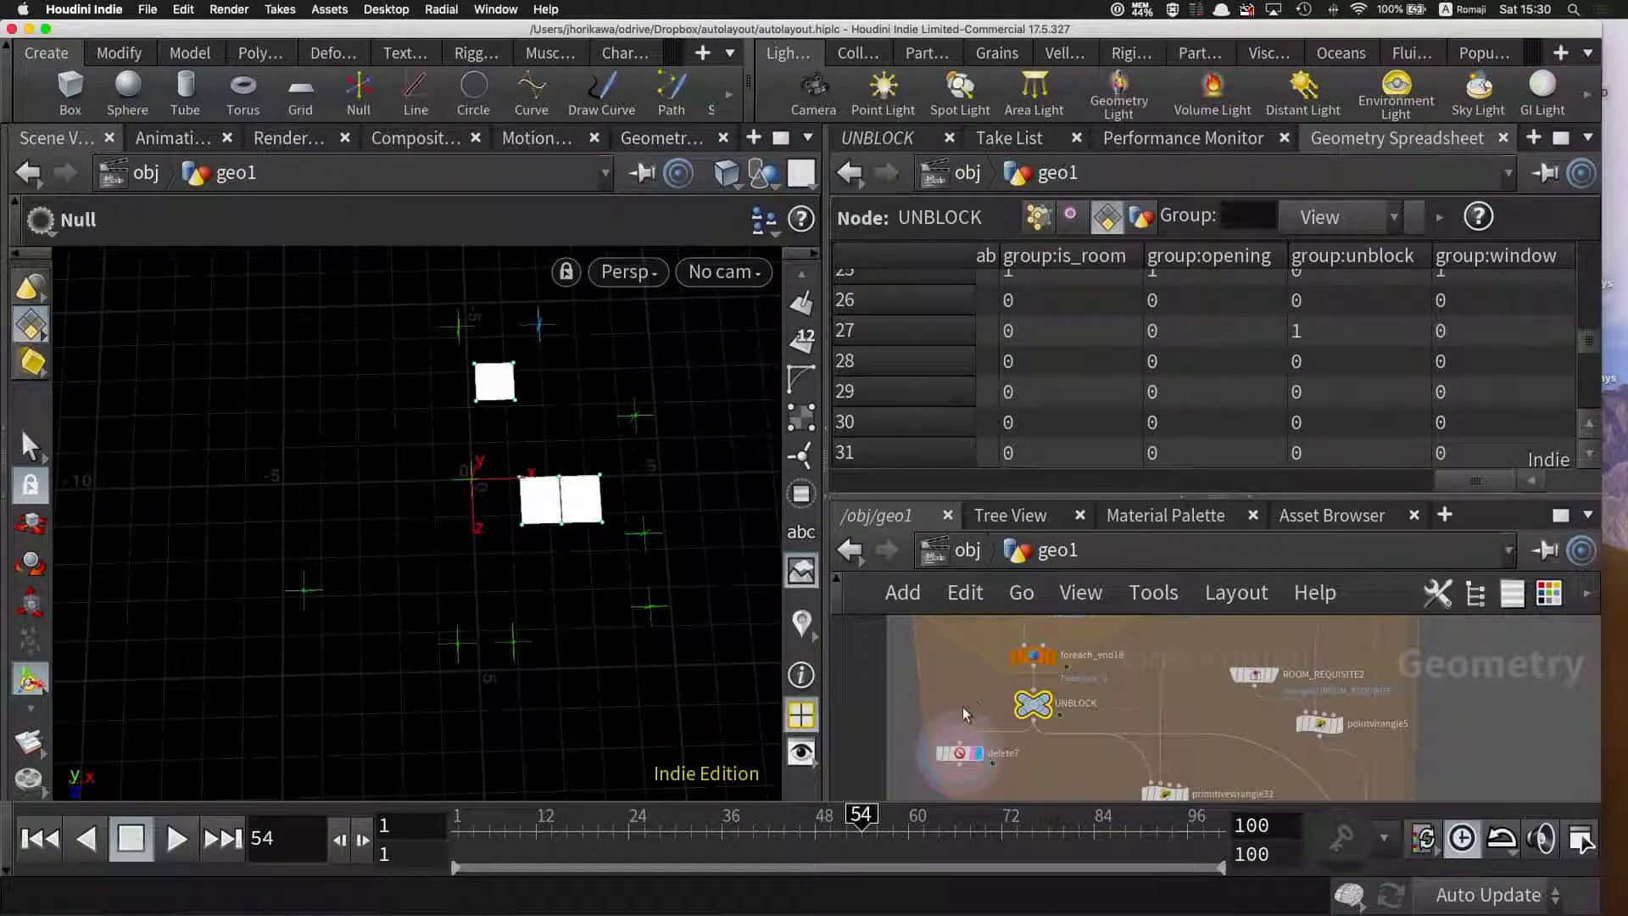
scroll(966, 759, up, 3)
drag(975, 762, 975, 763)
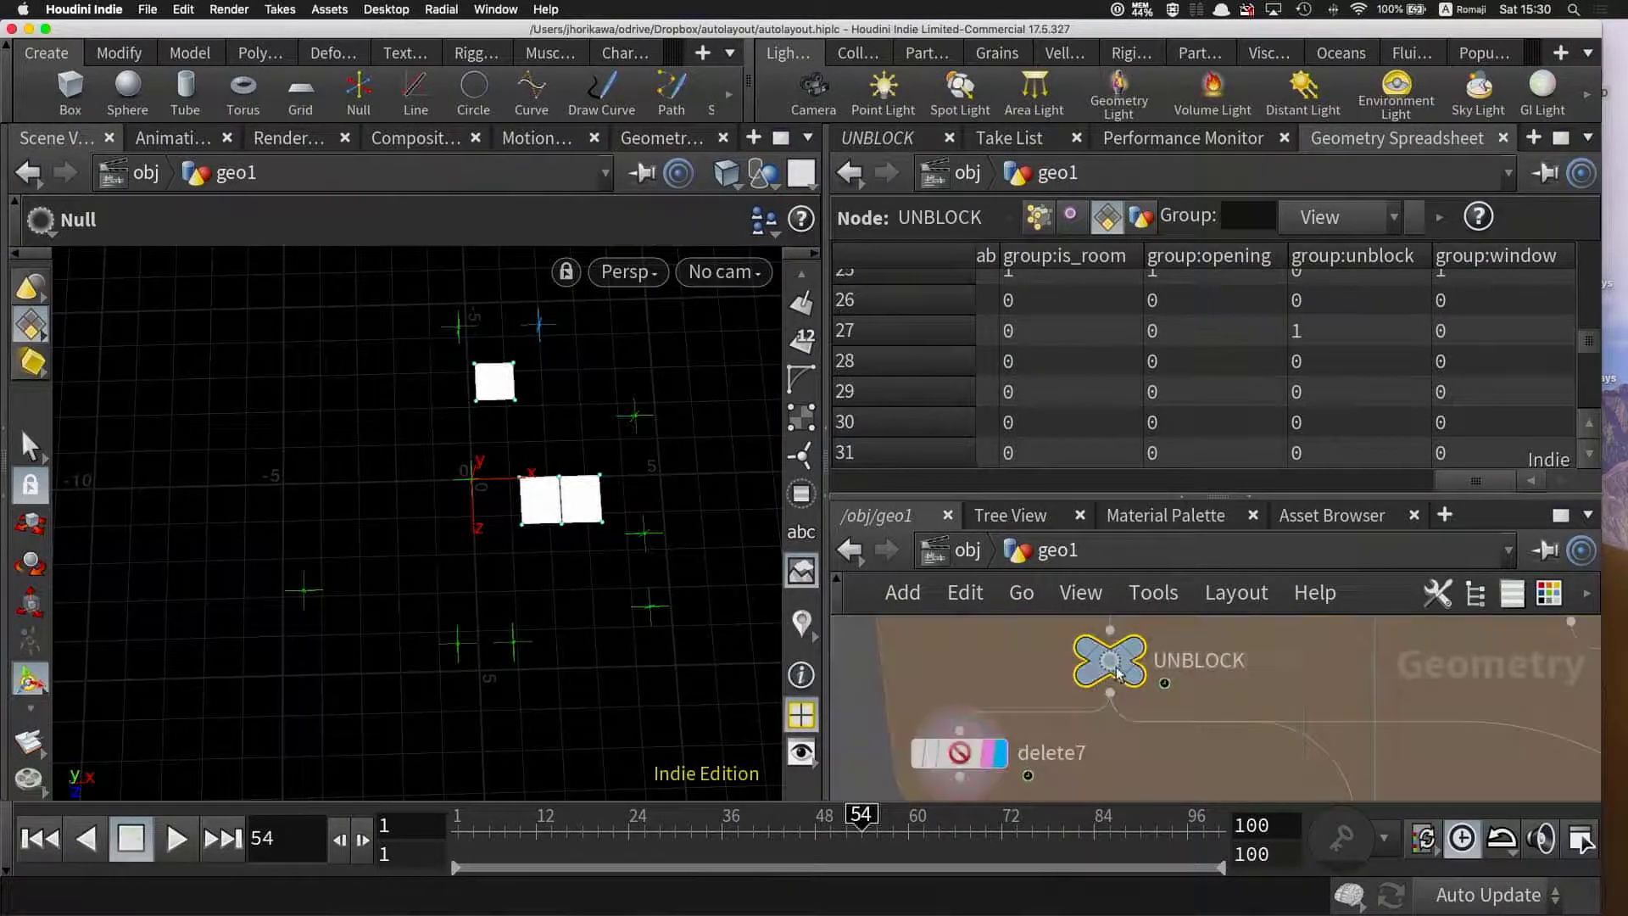
- View foreach_end13's coloured grid, then display delete7's few white squares
scroll(1034, 691, down, 6)
scroll(1034, 700, down, 2)
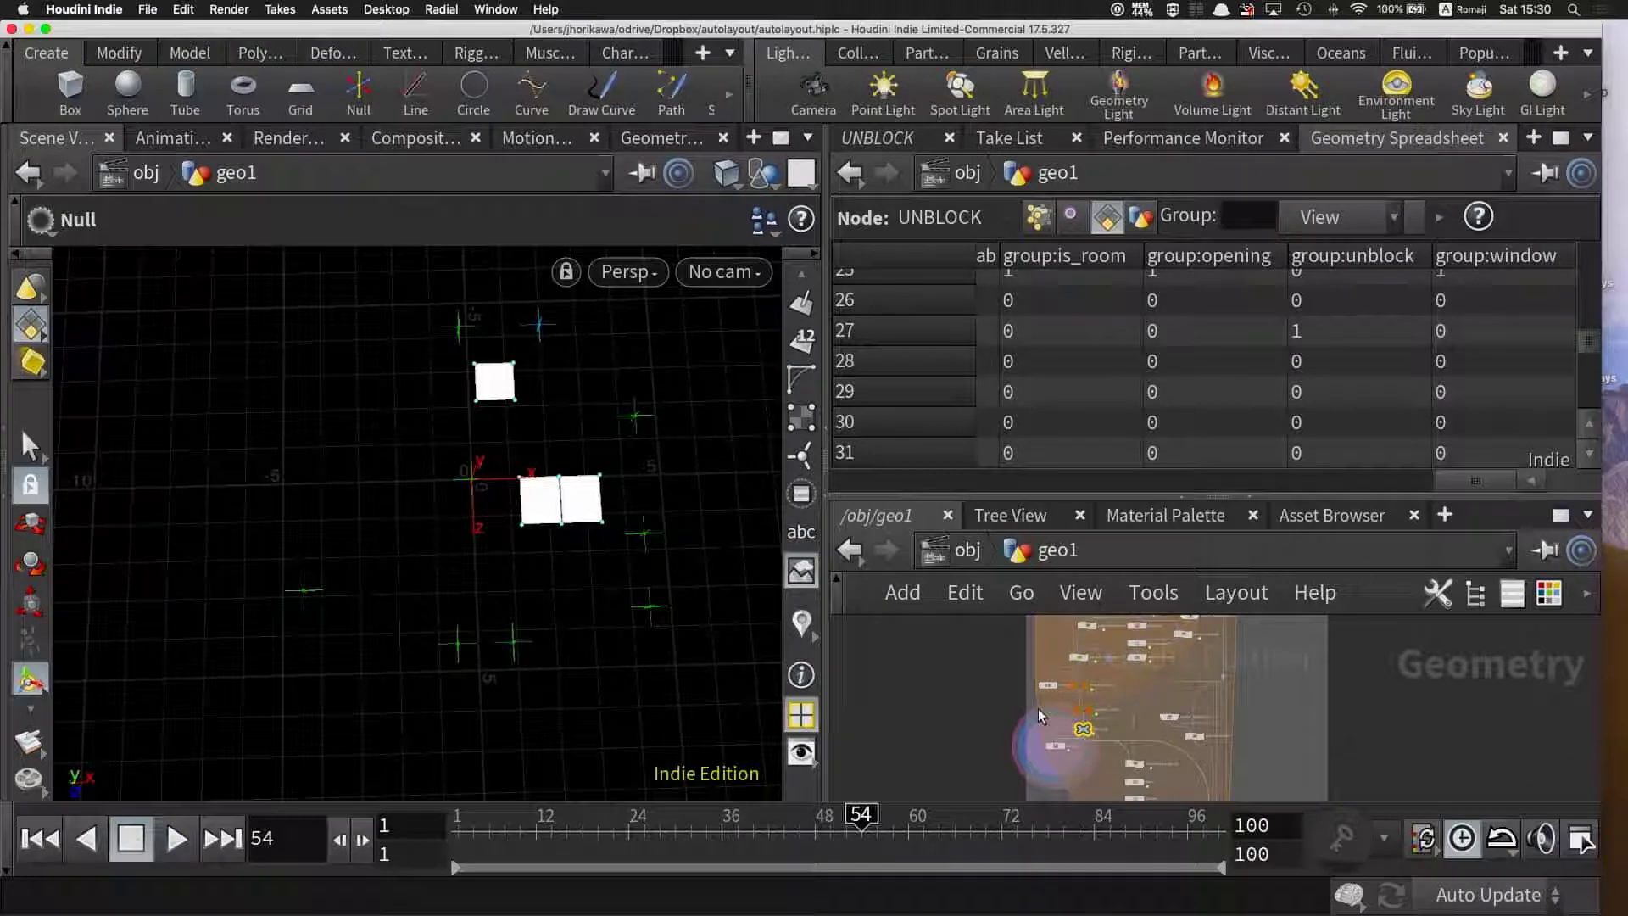
middle_drag(1038, 708, 1197, 712)
scroll(1197, 712, up, 5)
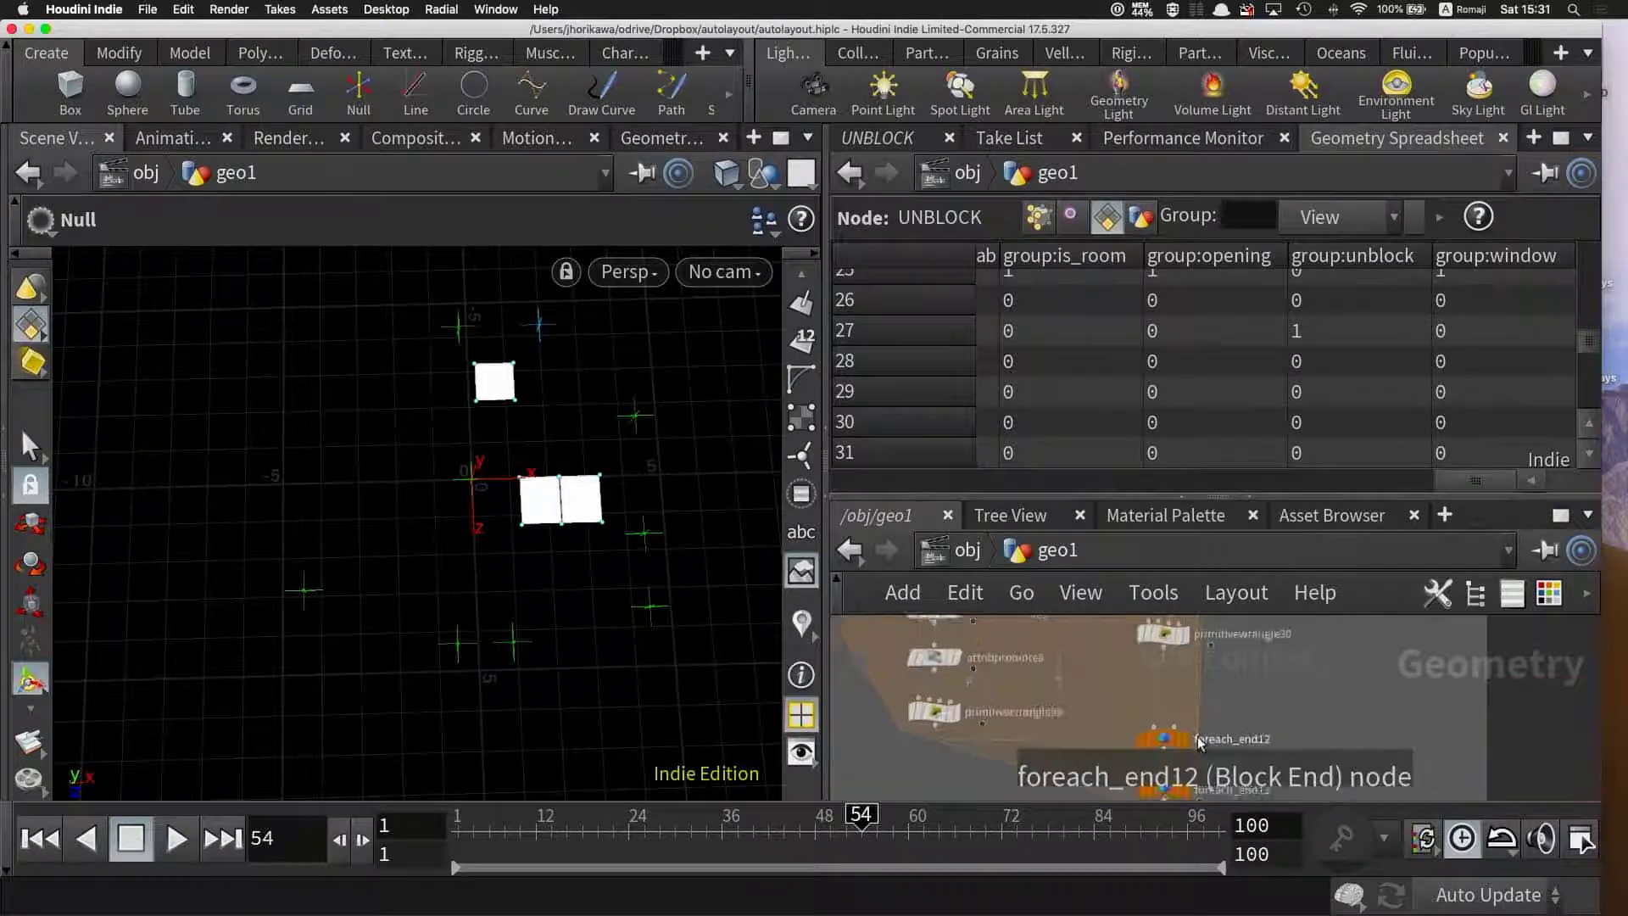
click(1182, 801)
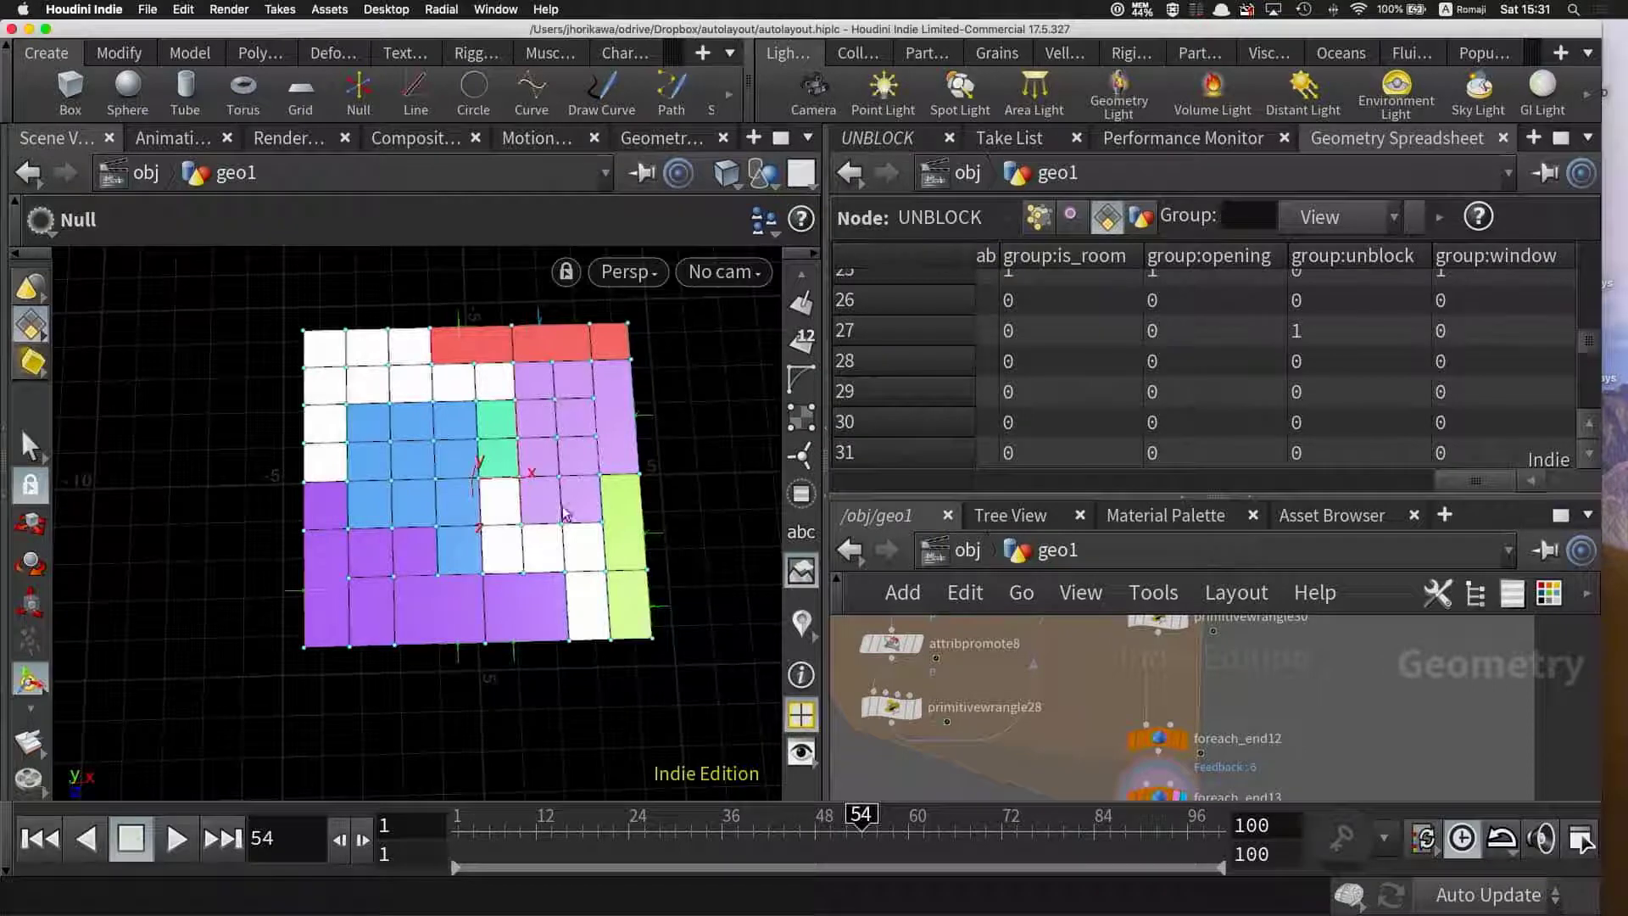
scroll(1081, 734, down, 3)
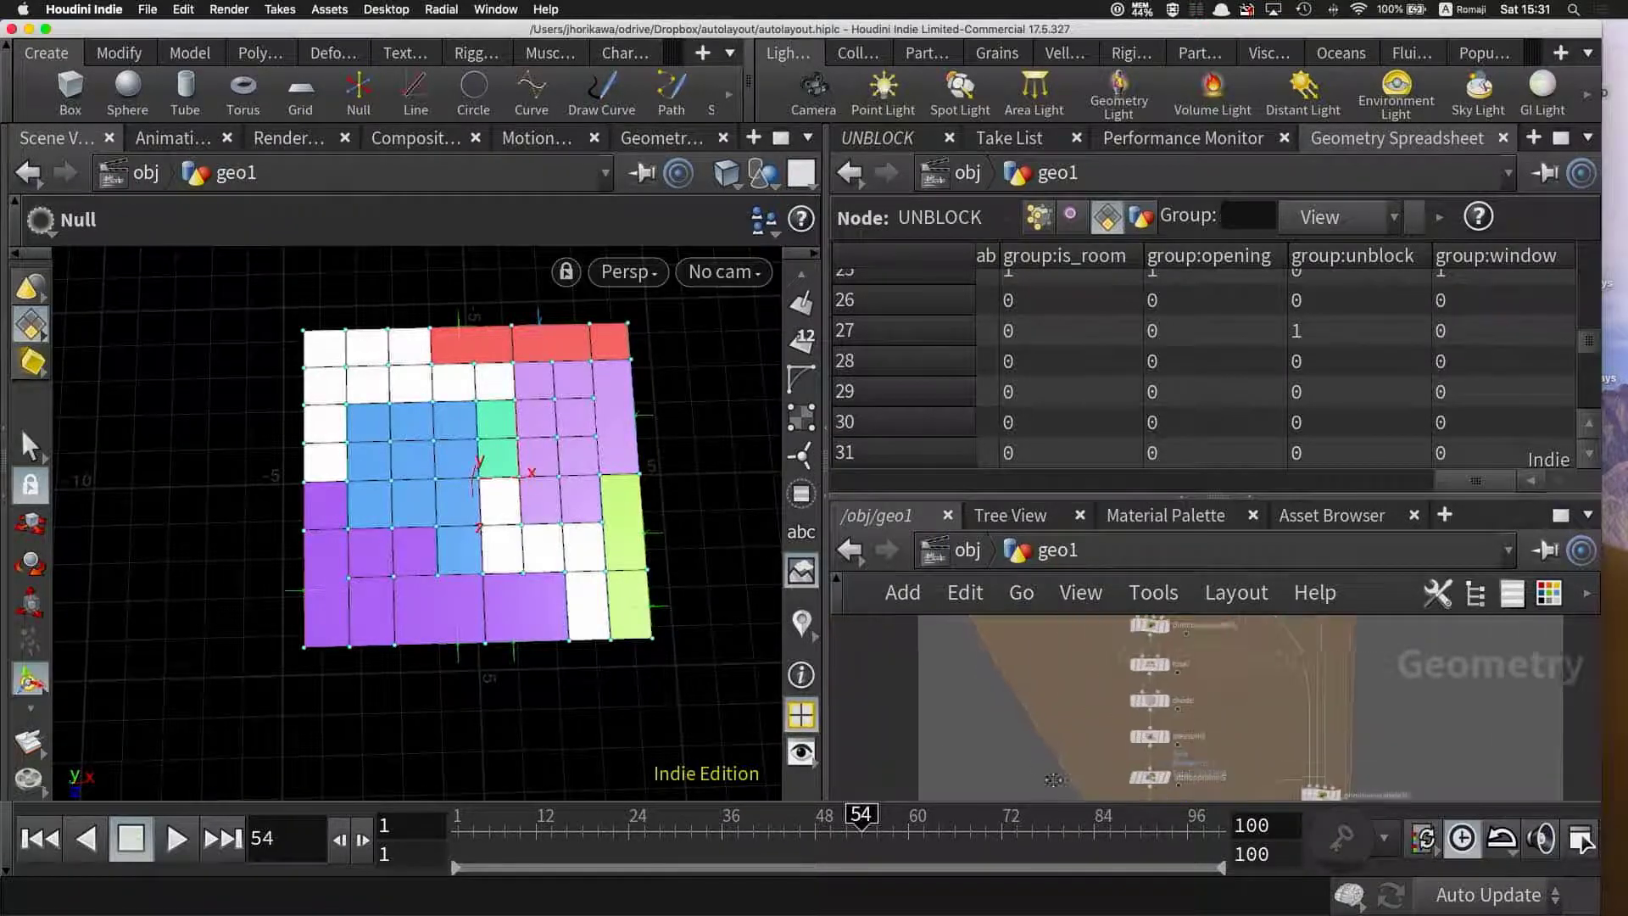
click(1023, 744)
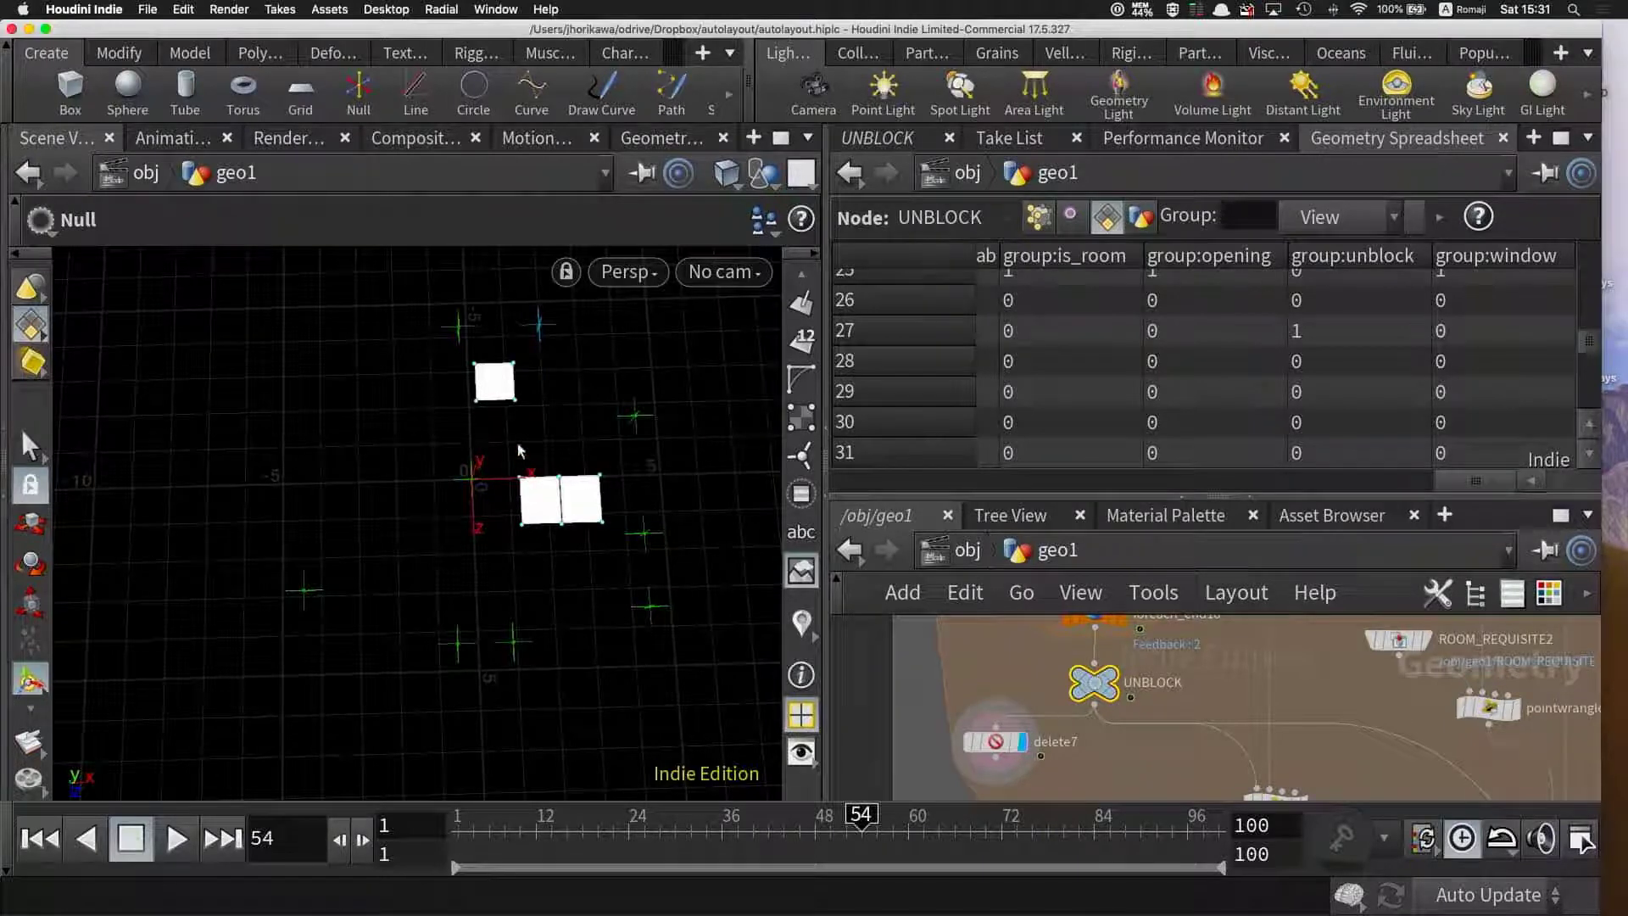
- Auto-arrange the network's node layout with L
scroll(1084, 721, down, 2)
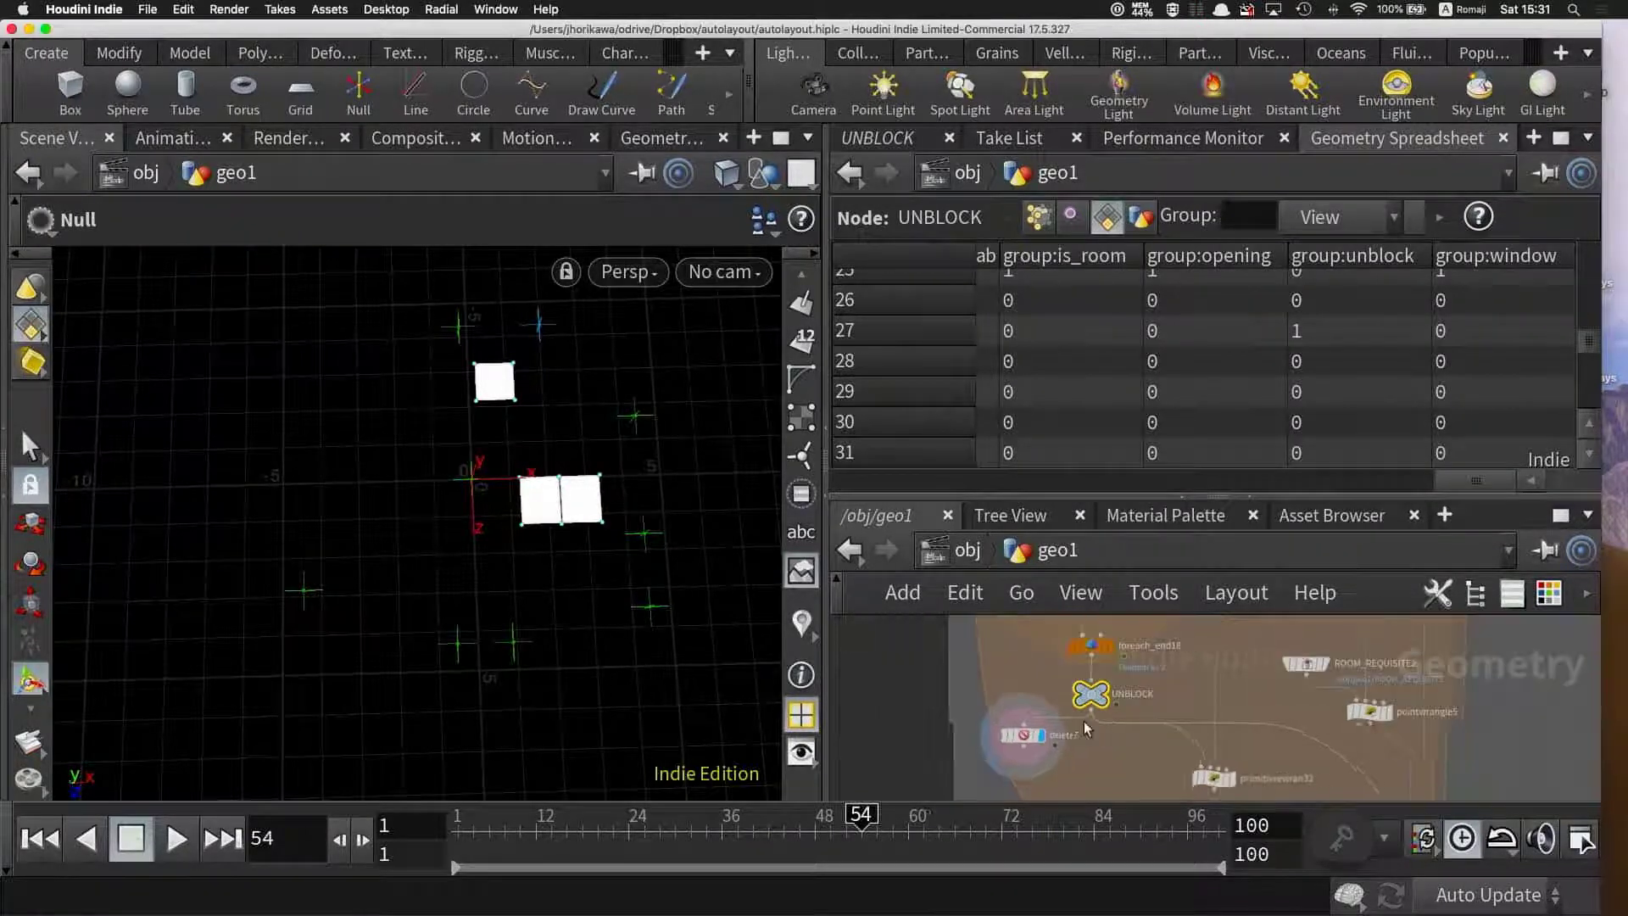
scroll(1118, 716, down, 2)
scroll(1136, 704, down, 2)
scroll(1157, 693, down, 2)
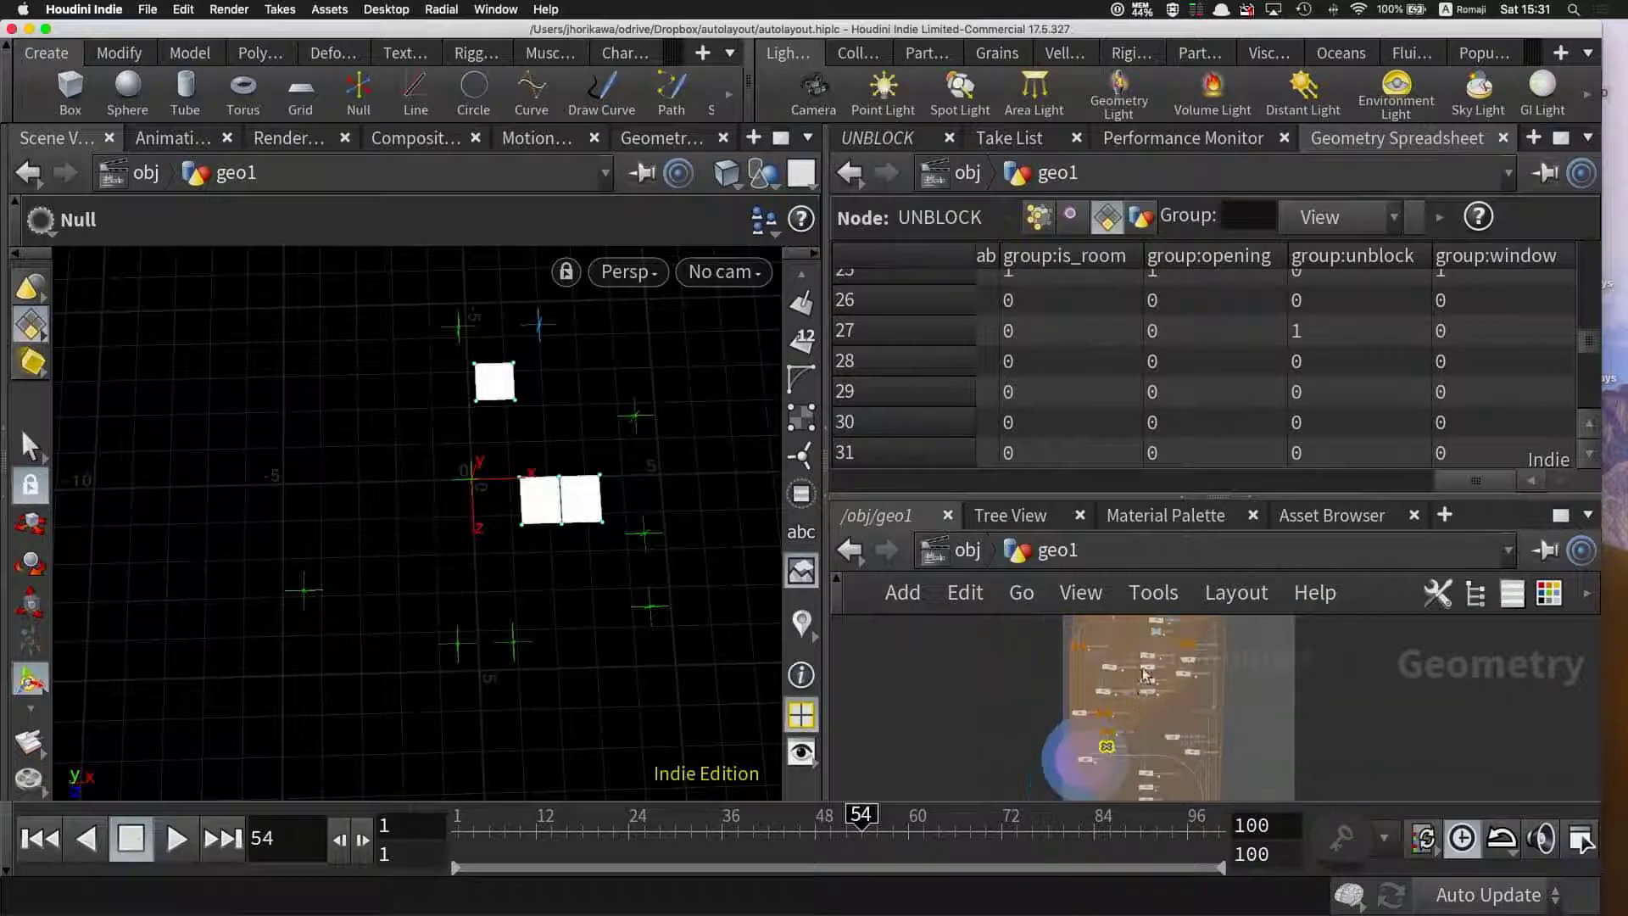
scroll(1019, 651, up, 2)
scroll(1047, 663, up, 3)
scroll(1094, 712, down, 2)
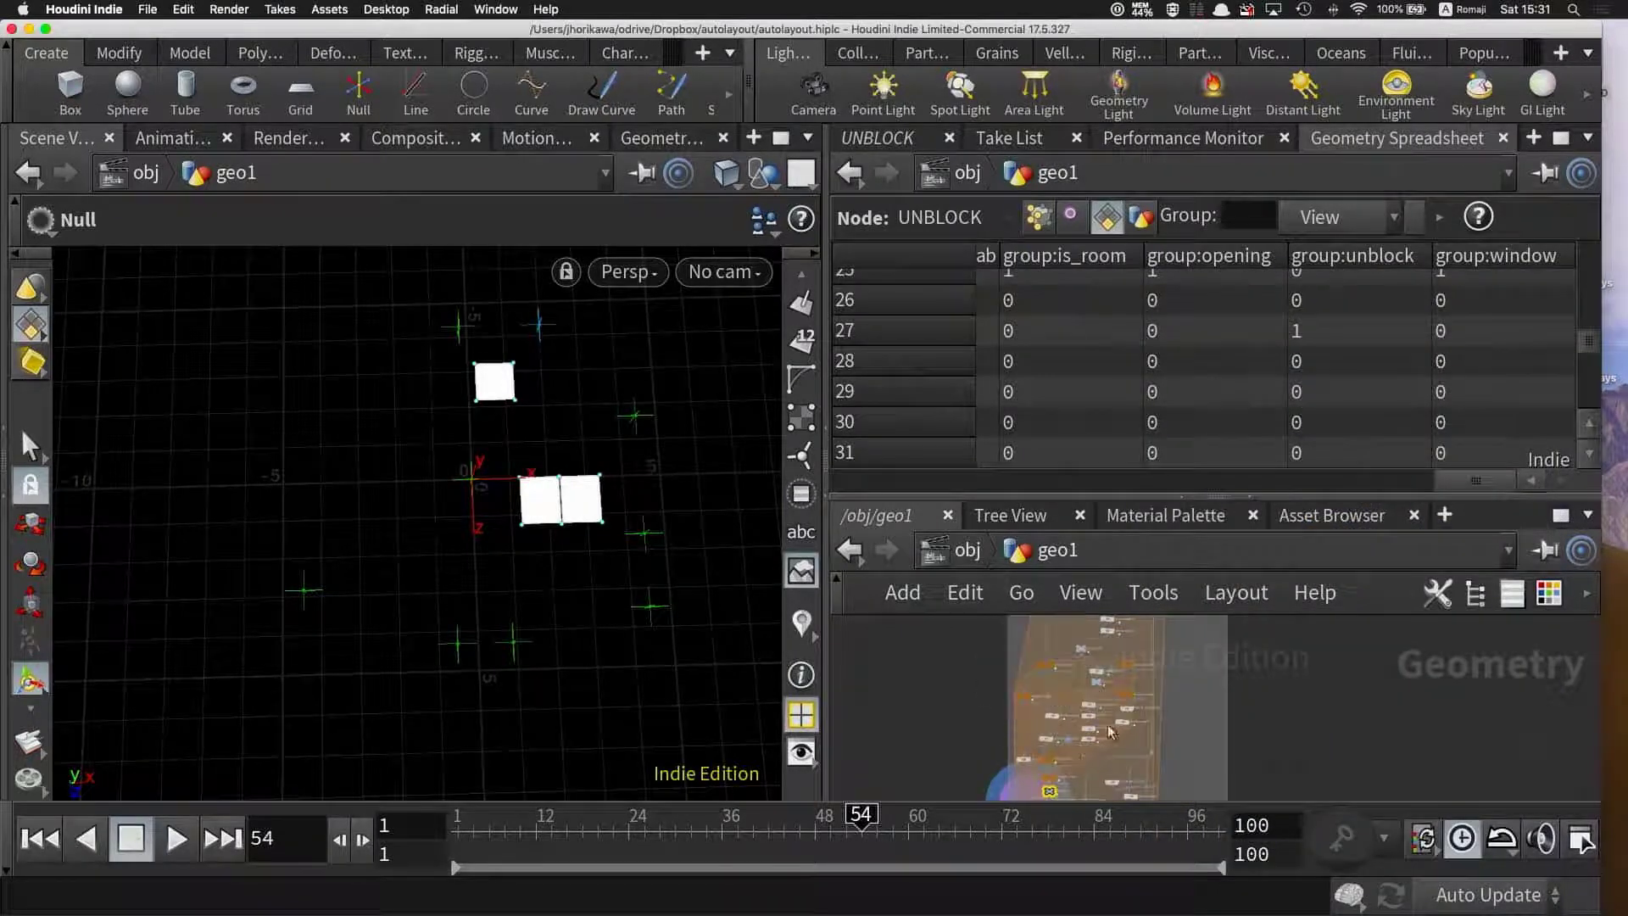
scroll(1014, 739, up, 4)
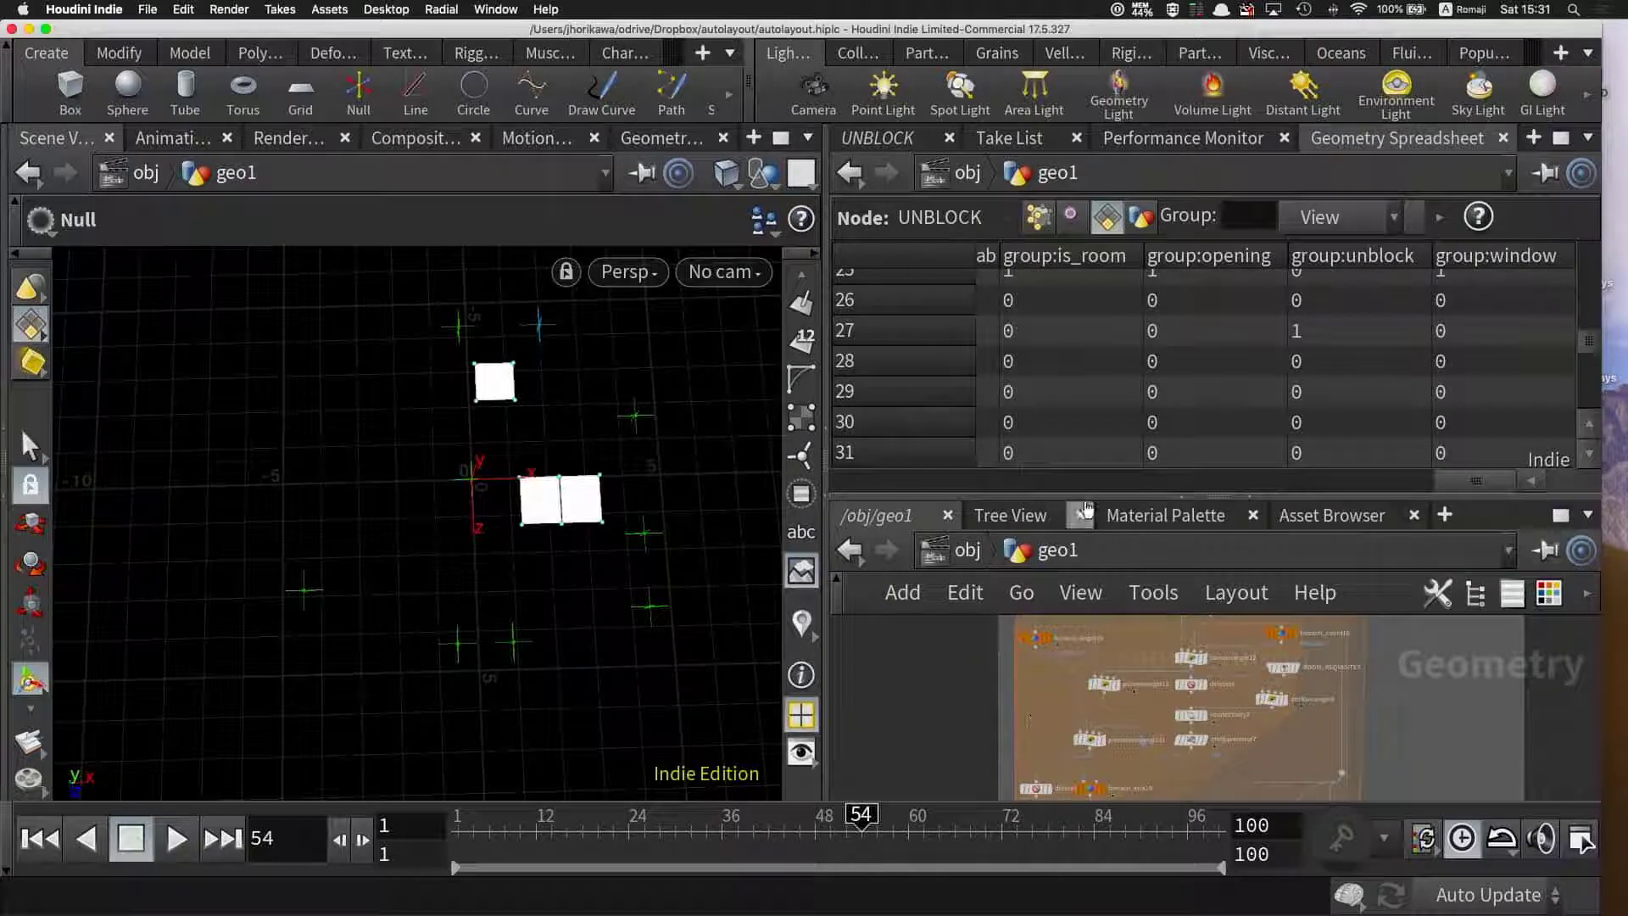
key(l)
- Move foreach_begin18 to sit above foreach_begin19
scroll(1116, 683, up, 2)
scroll(1107, 680, up, 2)
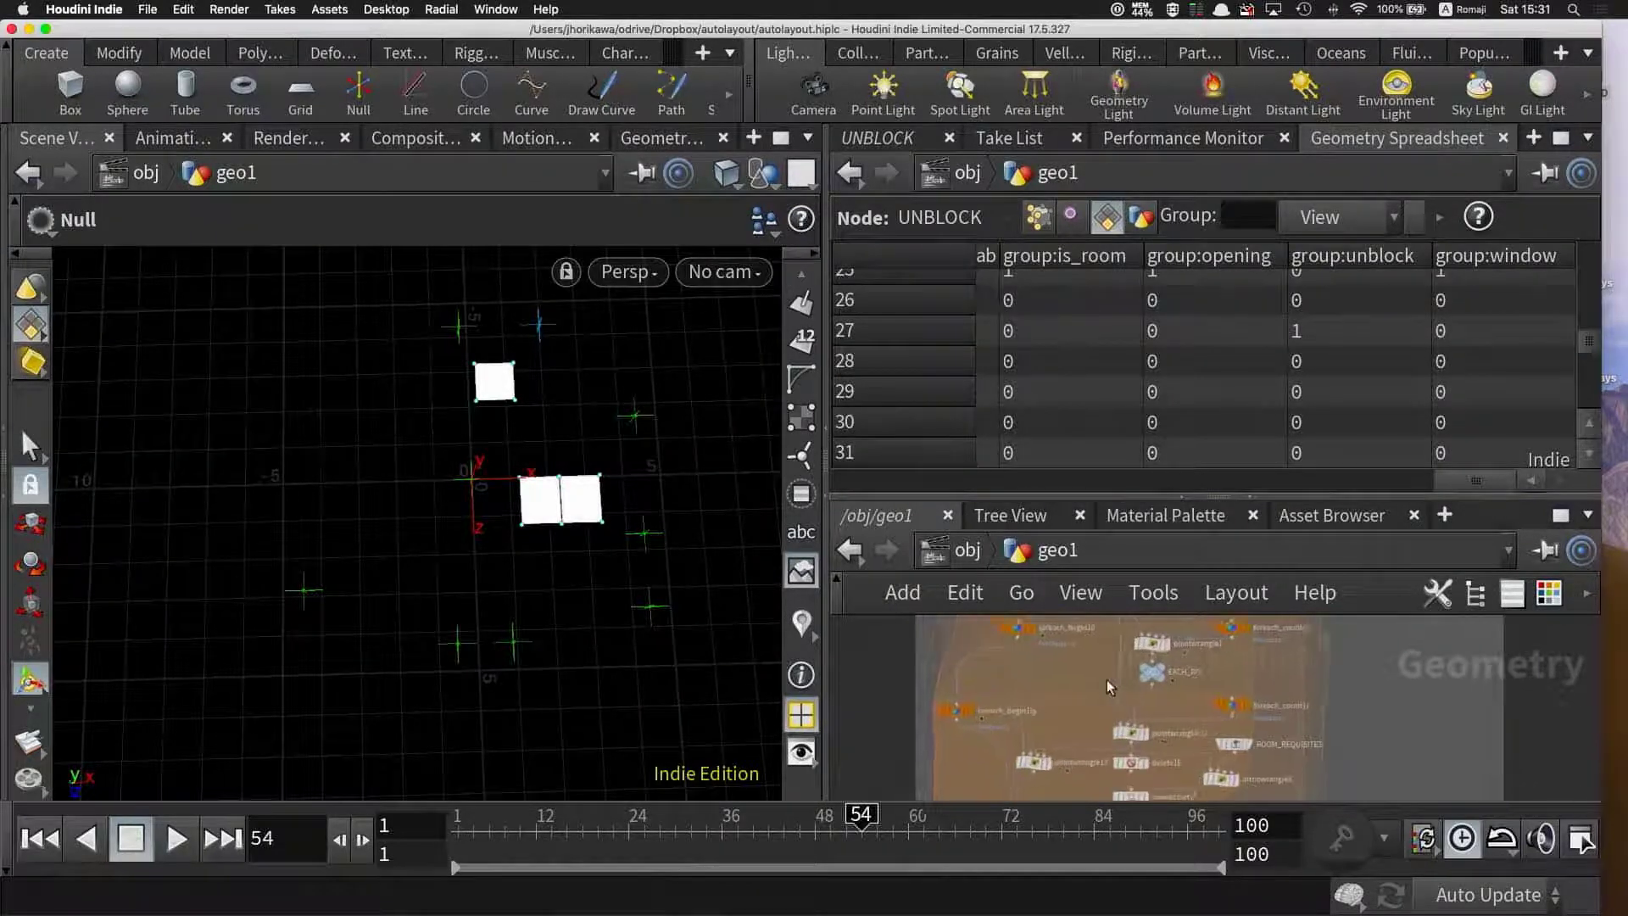
scroll(1111, 675, up, 2)
scroll(1085, 725, up, 2)
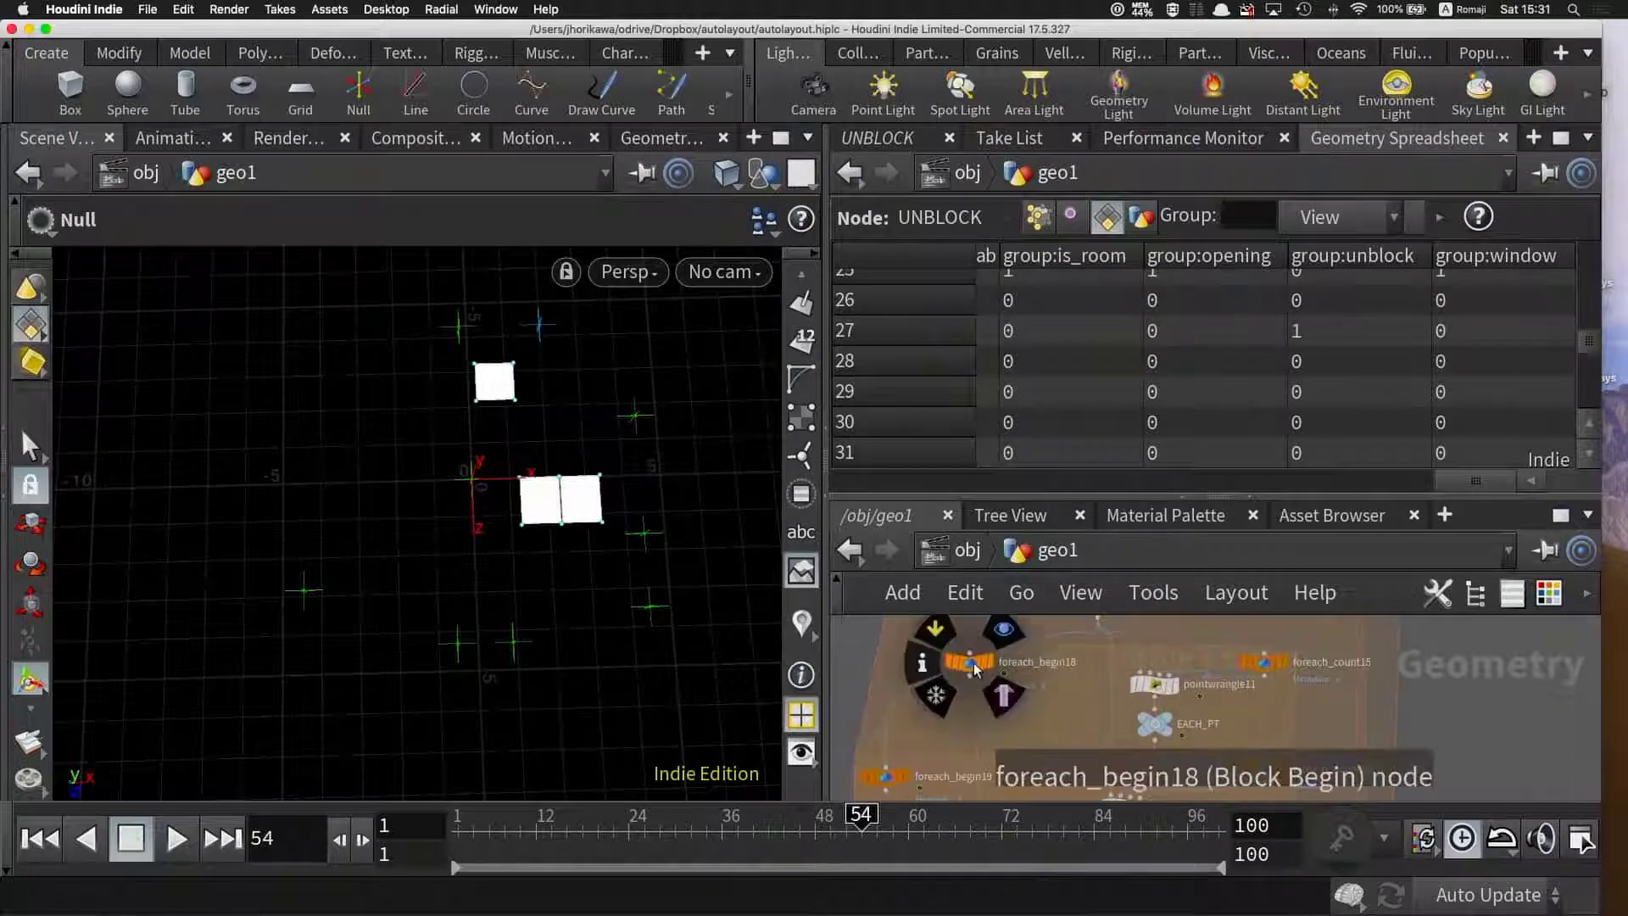
drag(971, 666, 895, 683)
scroll(1051, 694, up, 1)
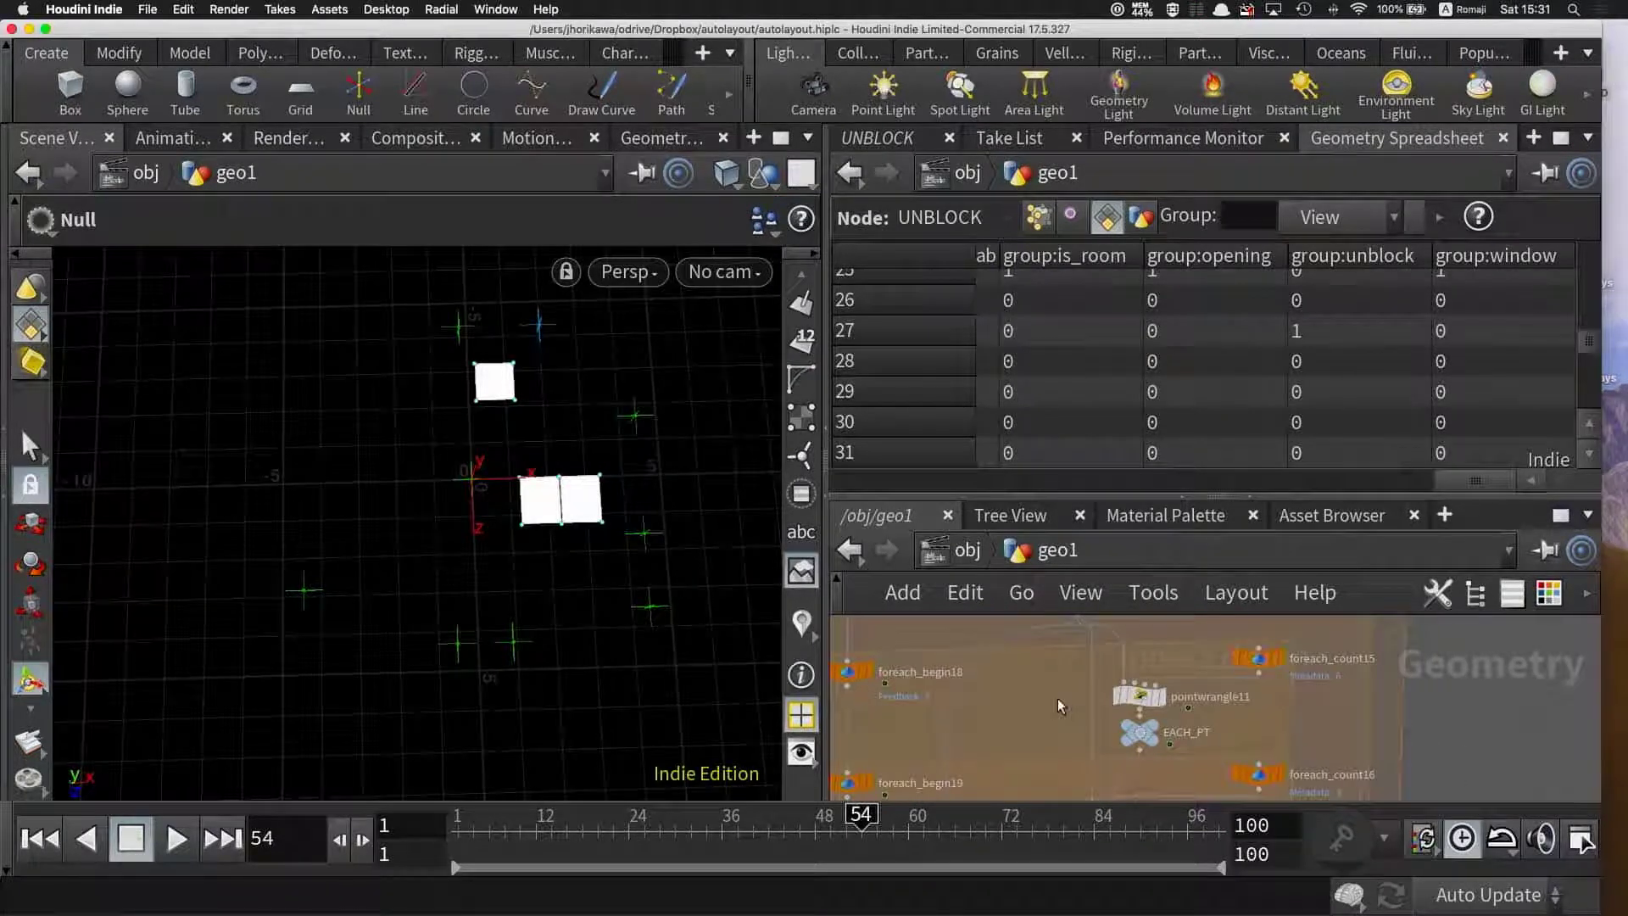
scroll(1057, 698, down, 5)
- Display foreach_end13 and review its group:is_room, opening, unblock and window spreadsheet columns
click(1094, 658)
scroll(1132, 712, up, 5)
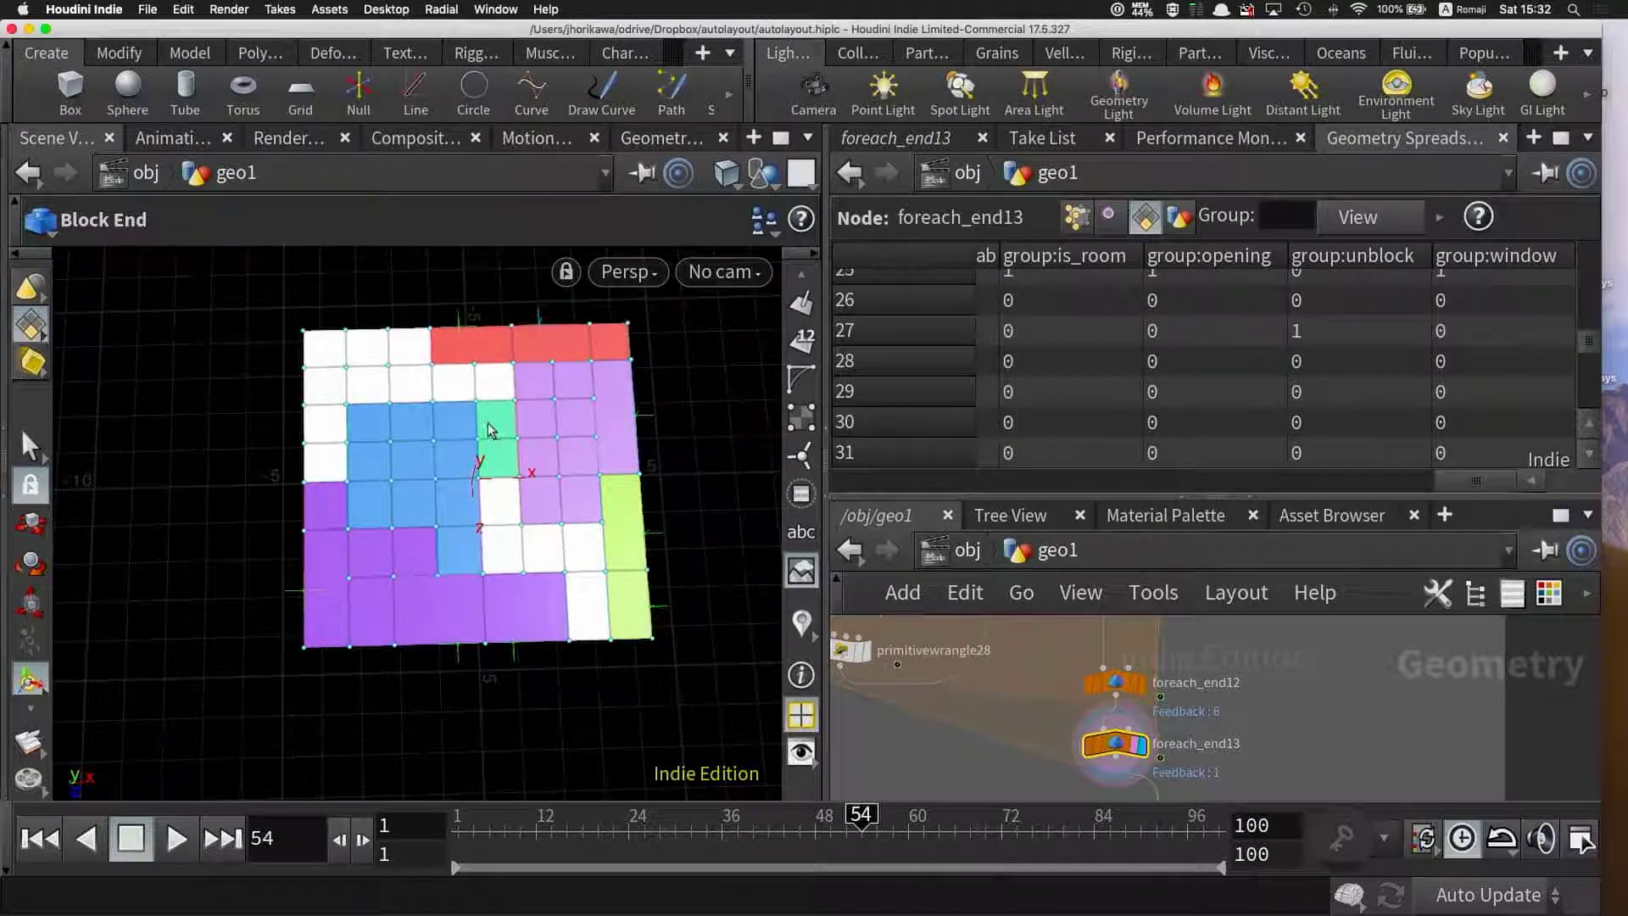
scroll(1036, 665, down, 5)
scroll(1036, 665, down, 4)
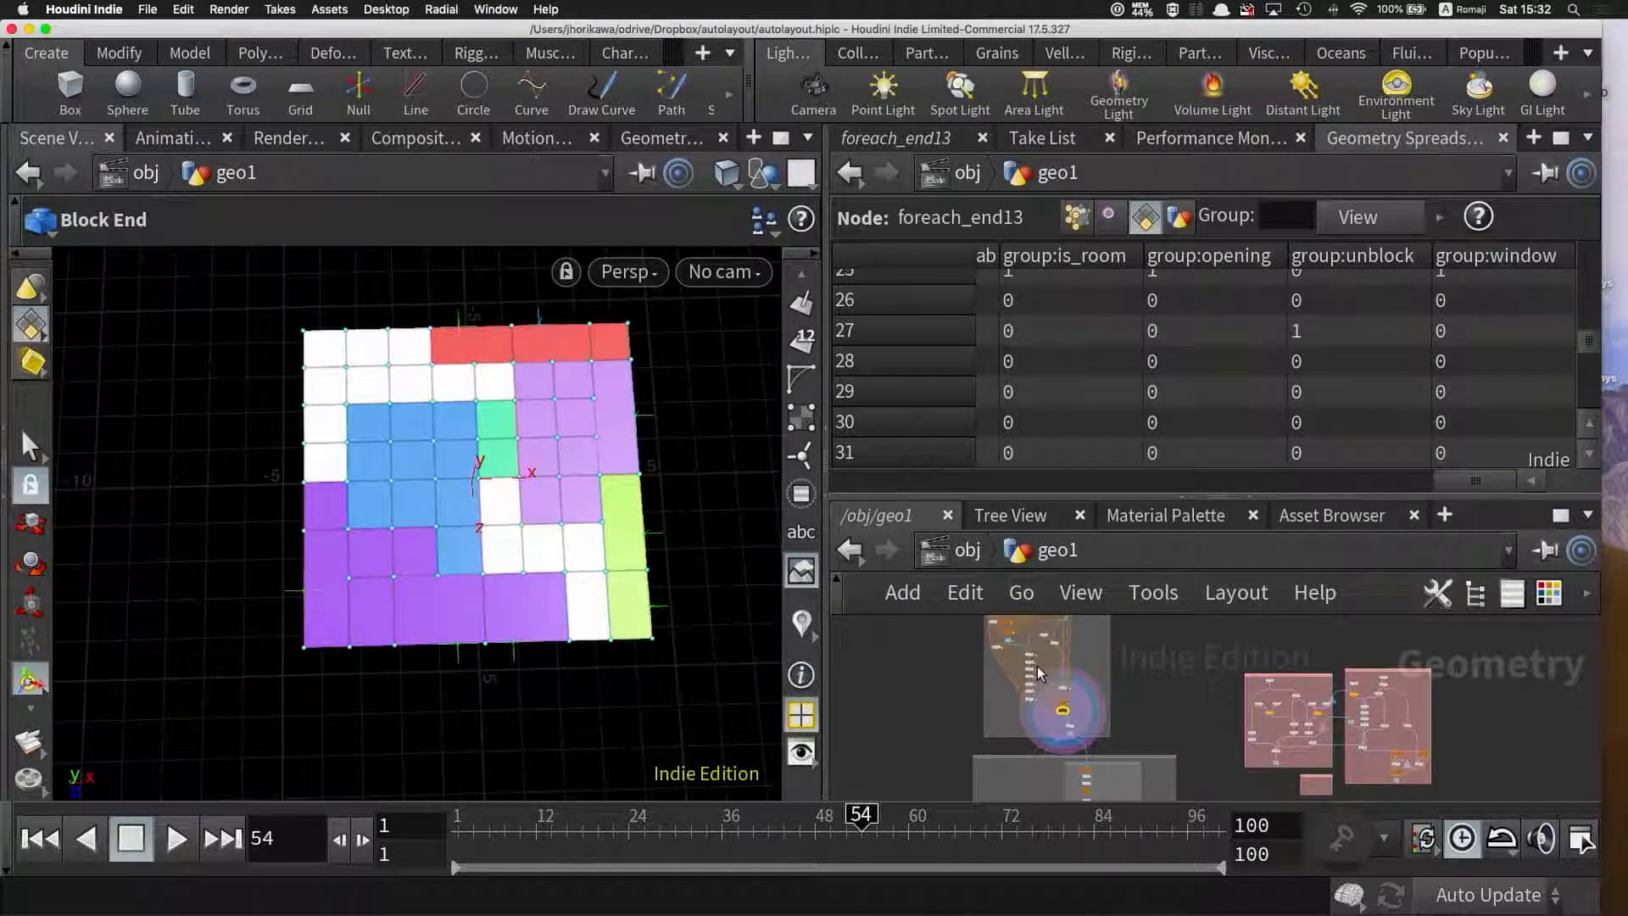
scroll(1036, 665, up, 5)
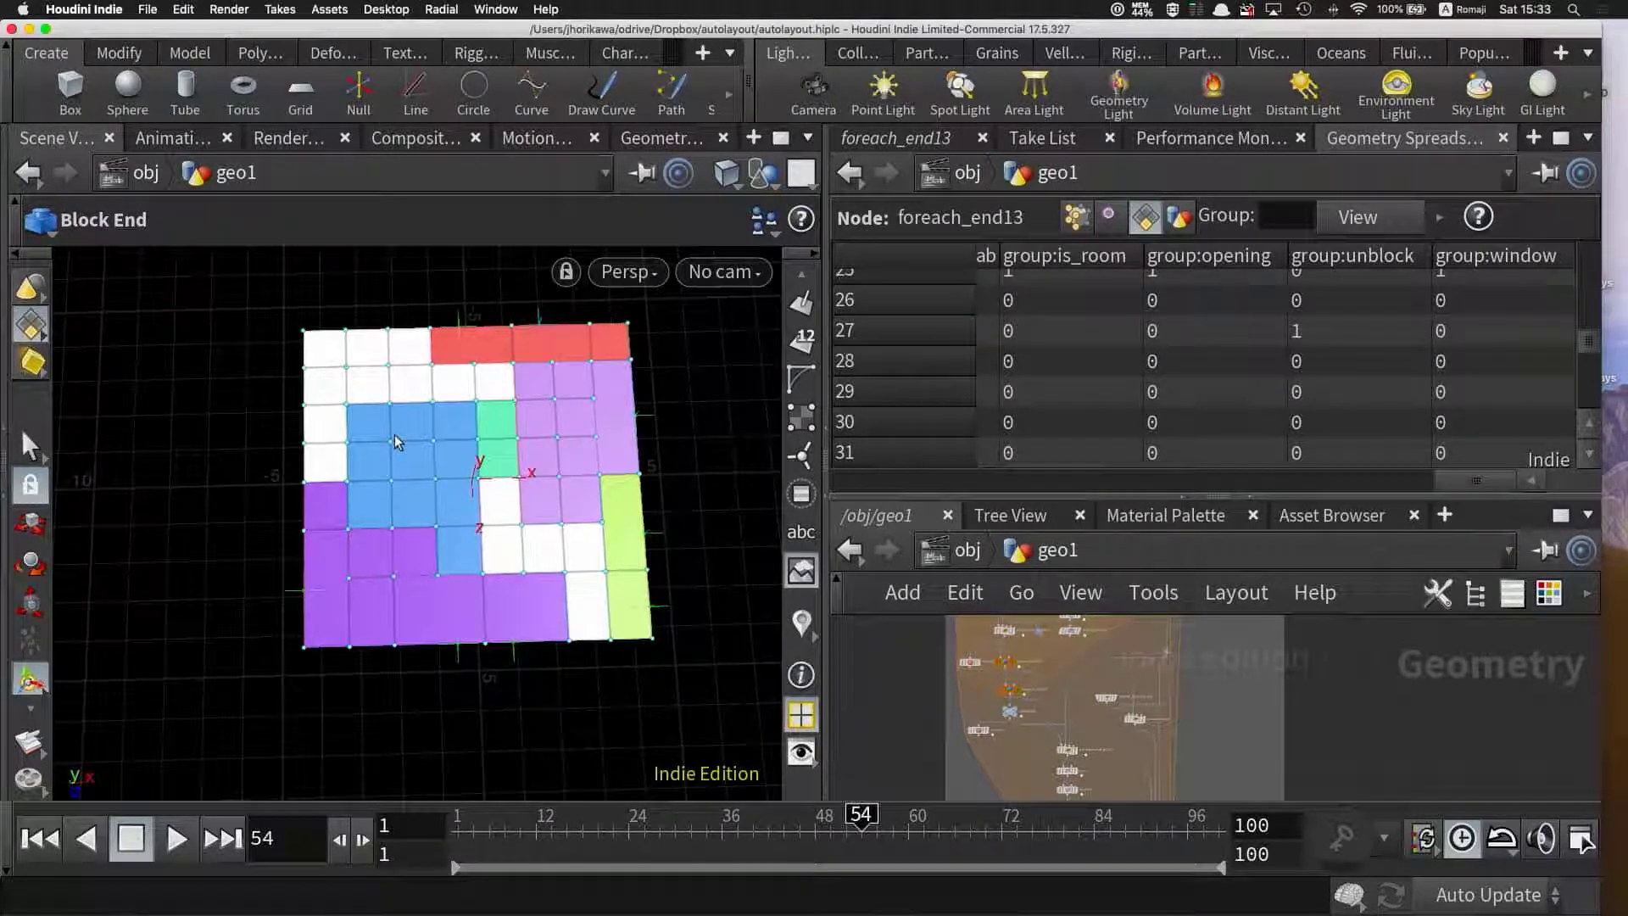
scroll(394, 434, up, 3)
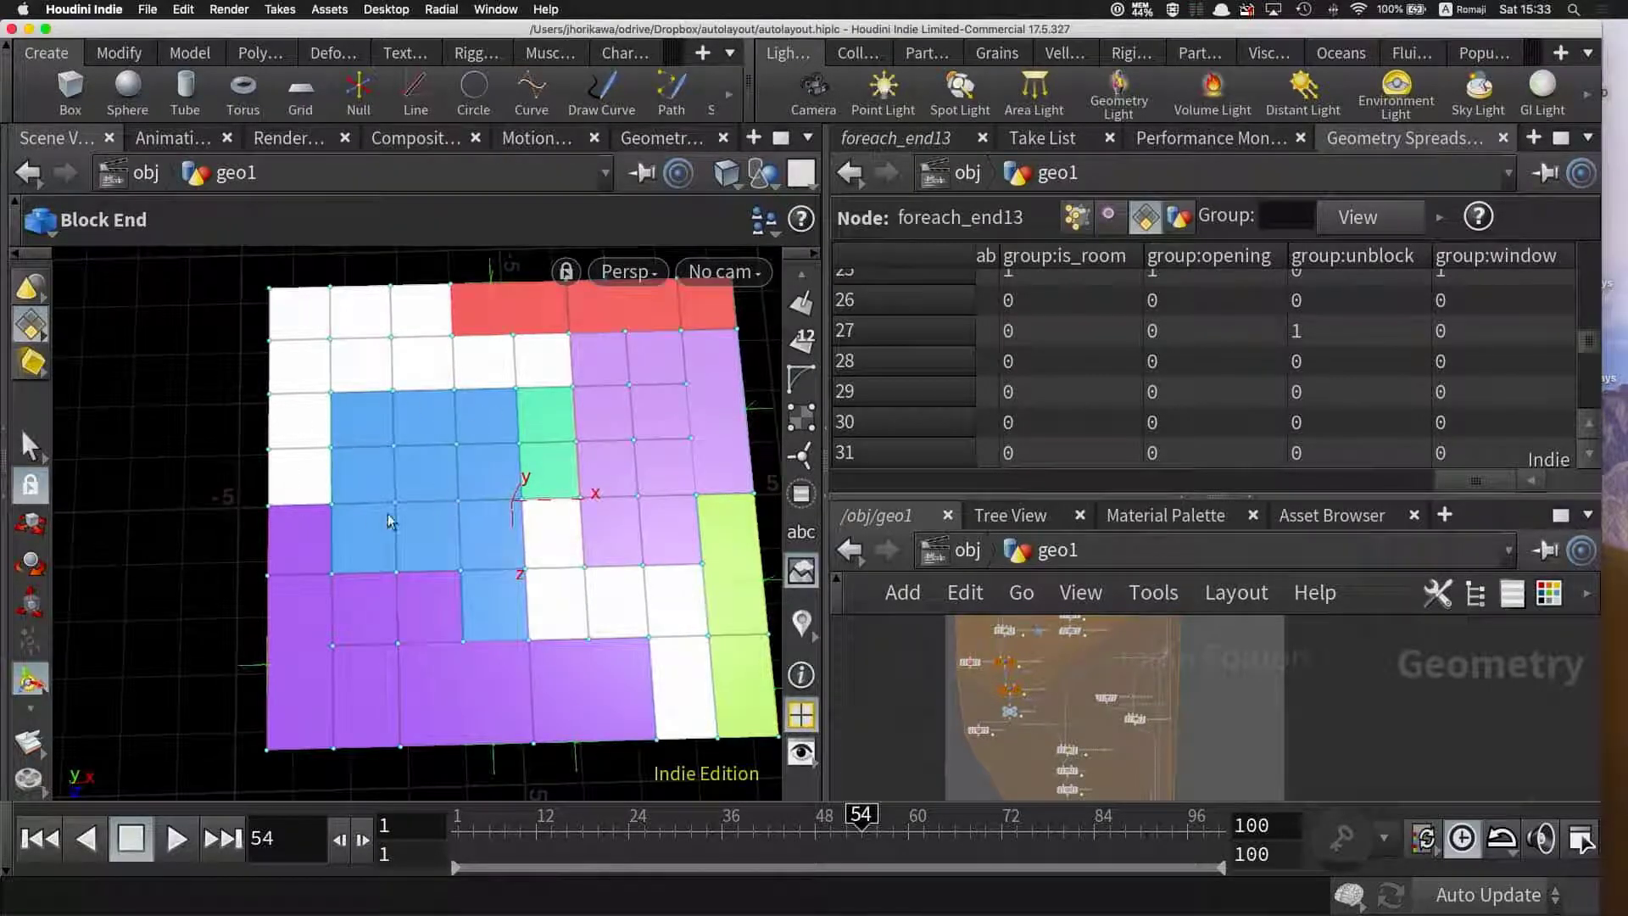
scroll(475, 525, down, 2)
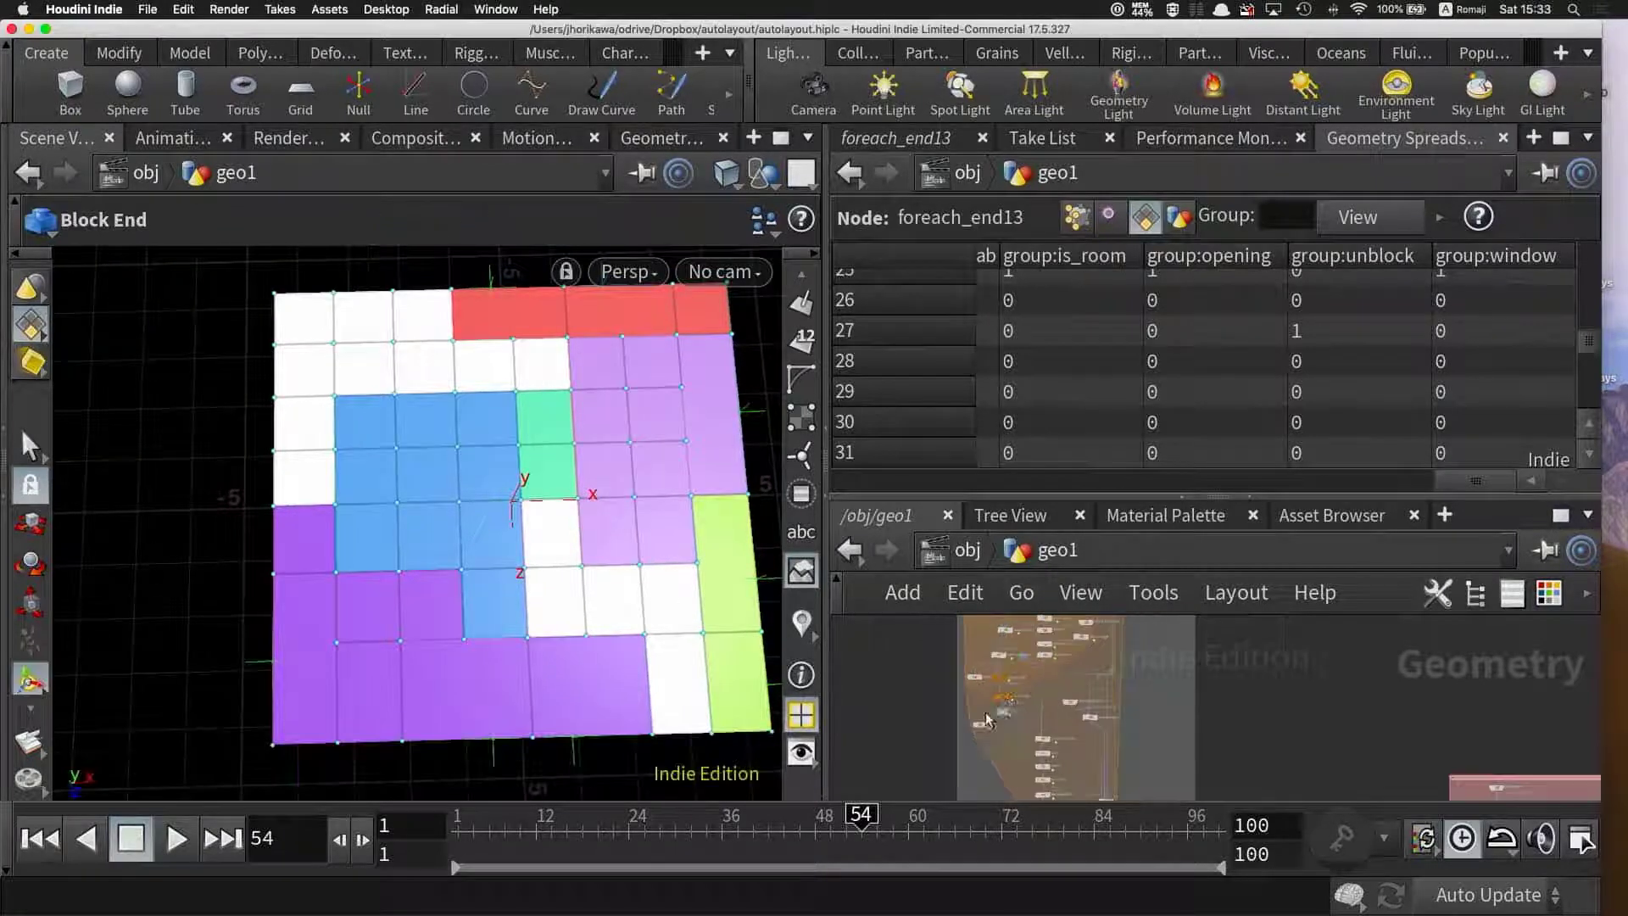
scroll(1075, 710, up, 4)
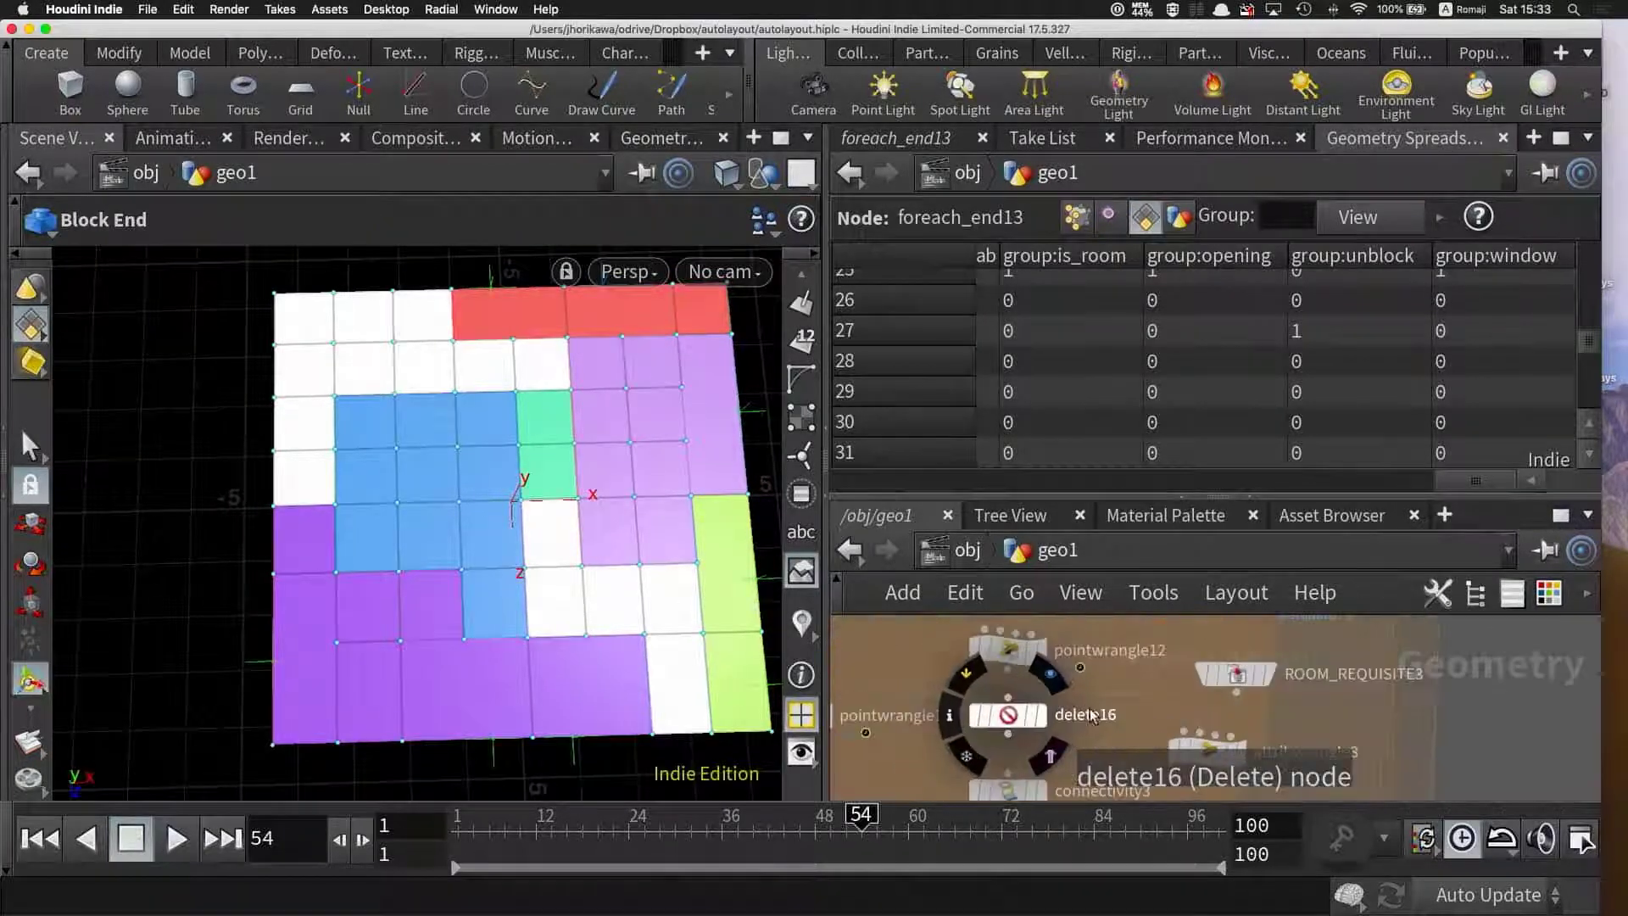
scroll(1075, 710, down, 3)
- Set foreach_end13's Iterations to 10
scroll(1200, 746, up, 3)
click(1200, 772)
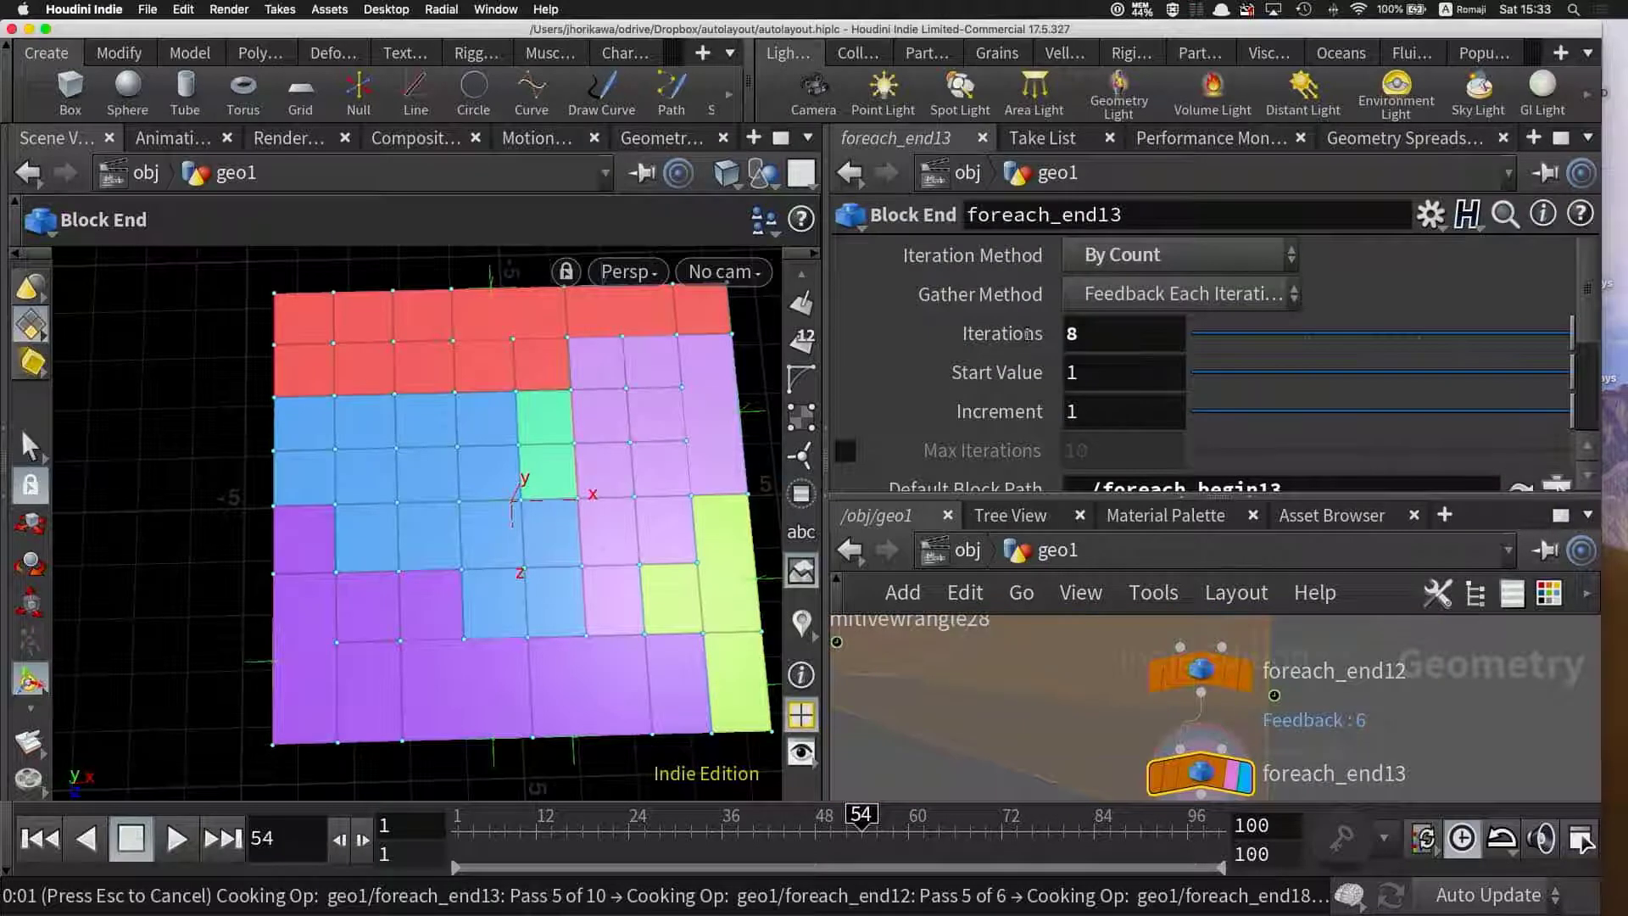
text(100)
key(Return)
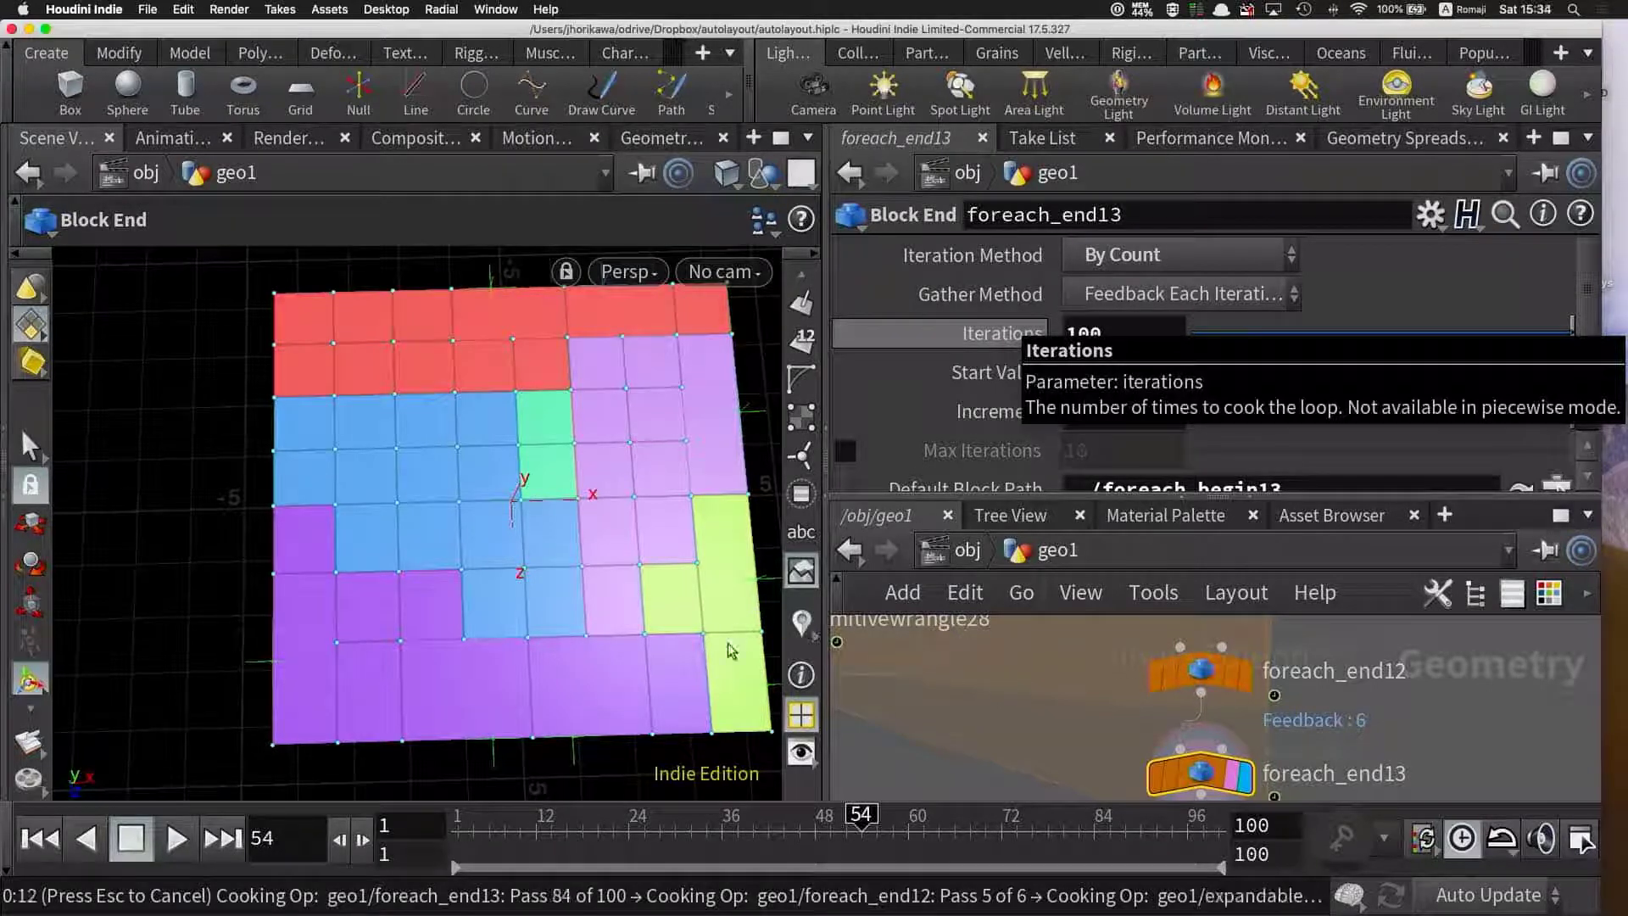
double_click(1116, 340)
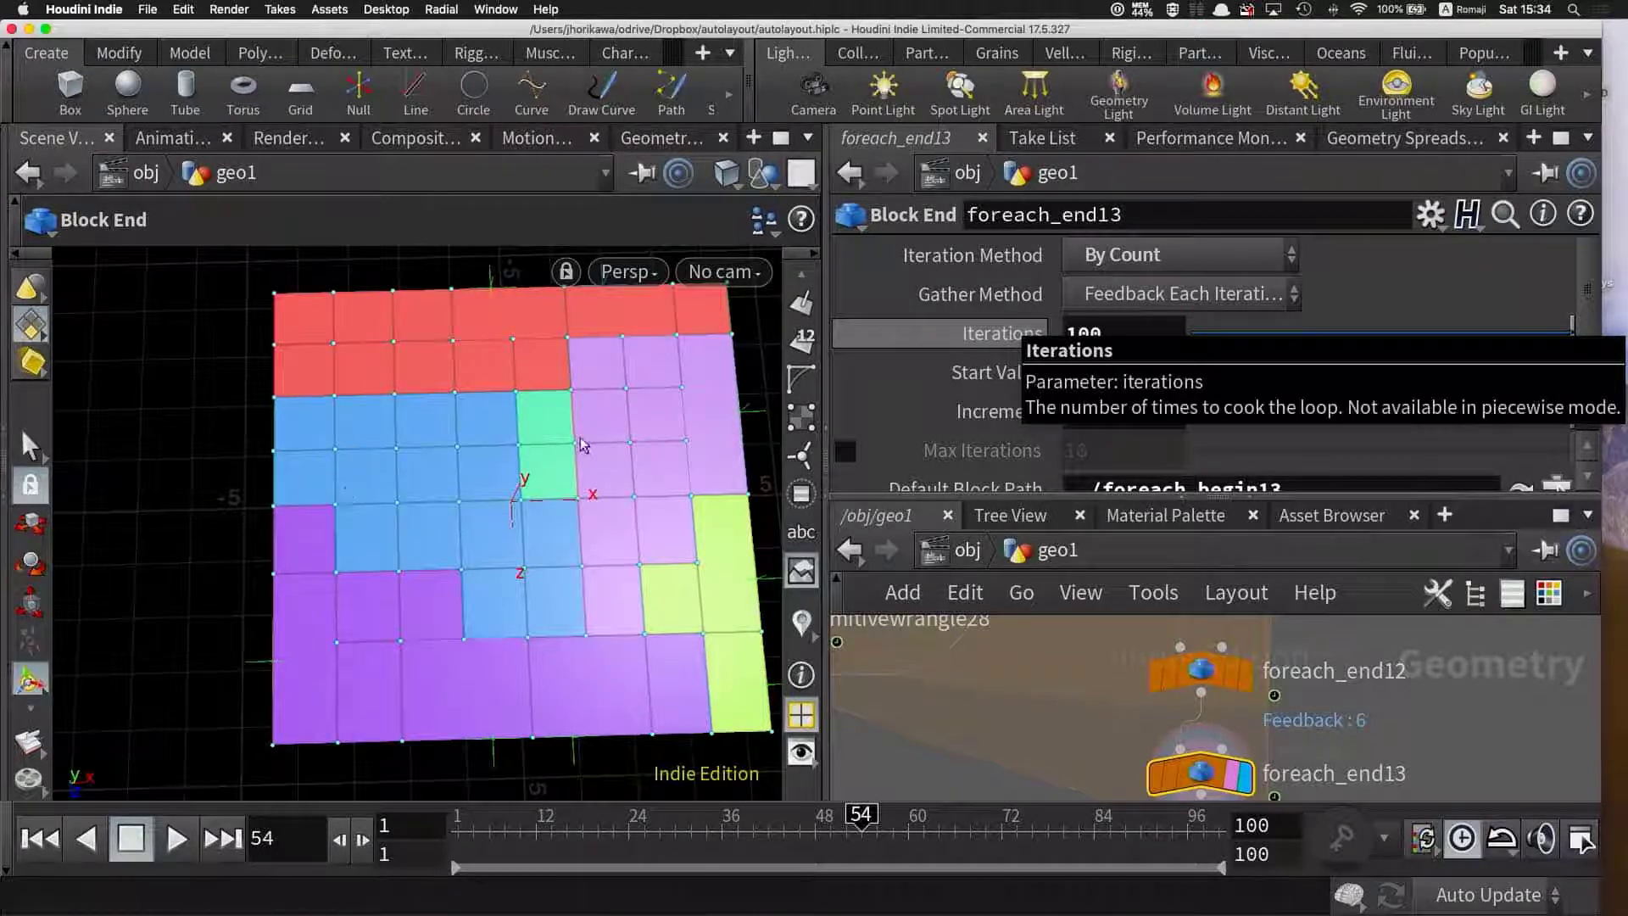
text(10)
key(Return)
- Jump to frame 43 to view the new room layout
scroll(914, 683, down, 3)
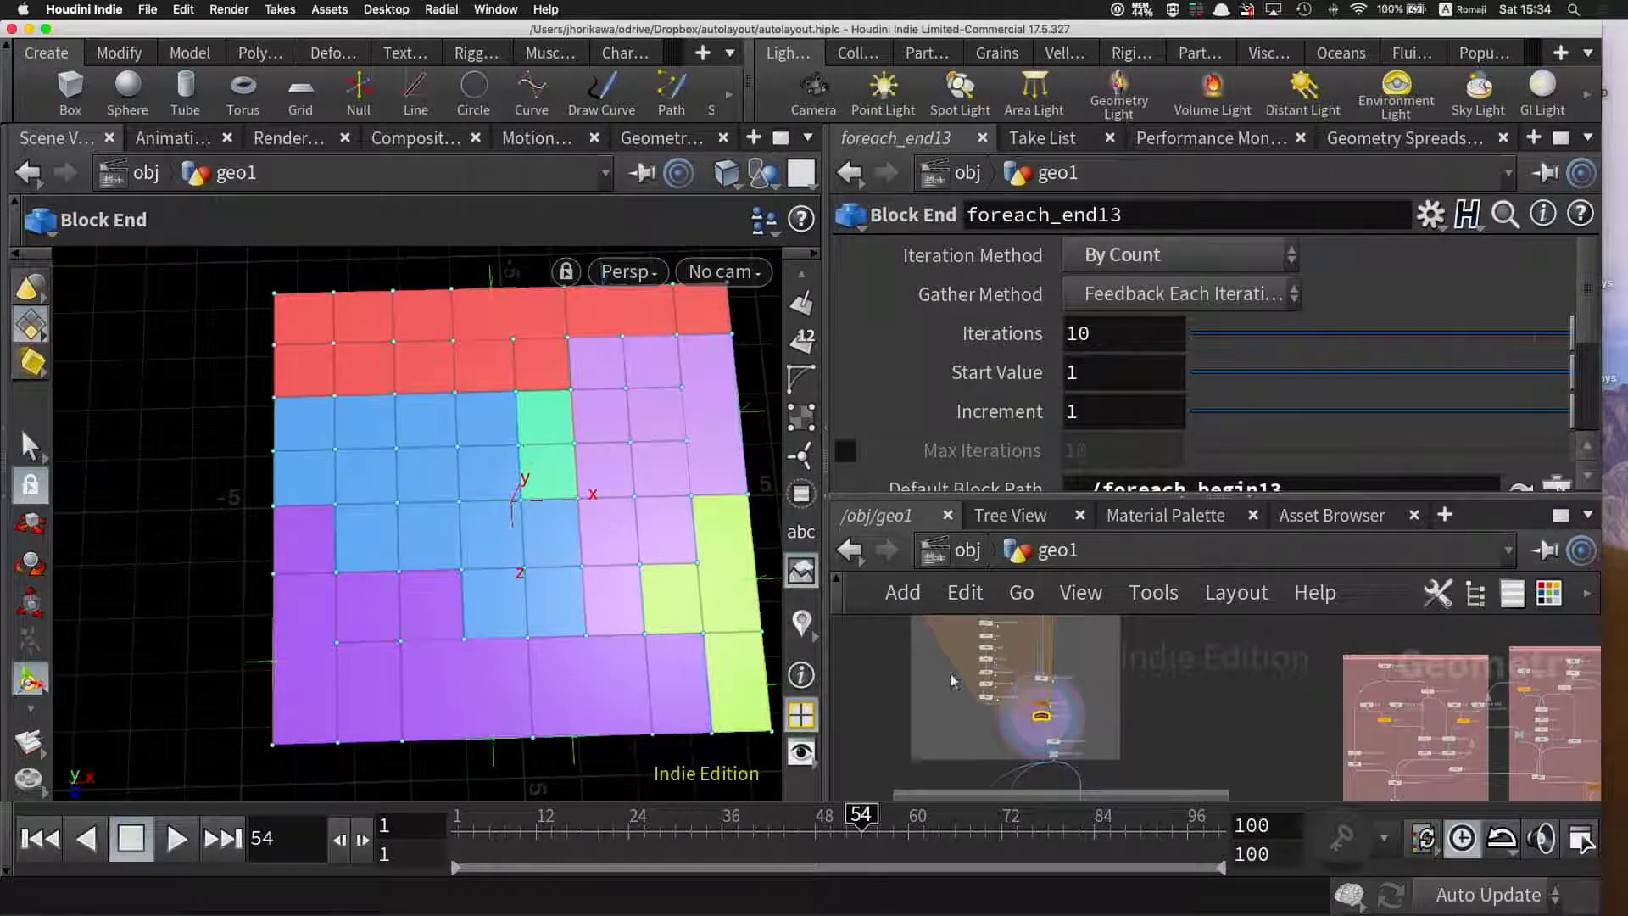
scroll(967, 683, down, 2)
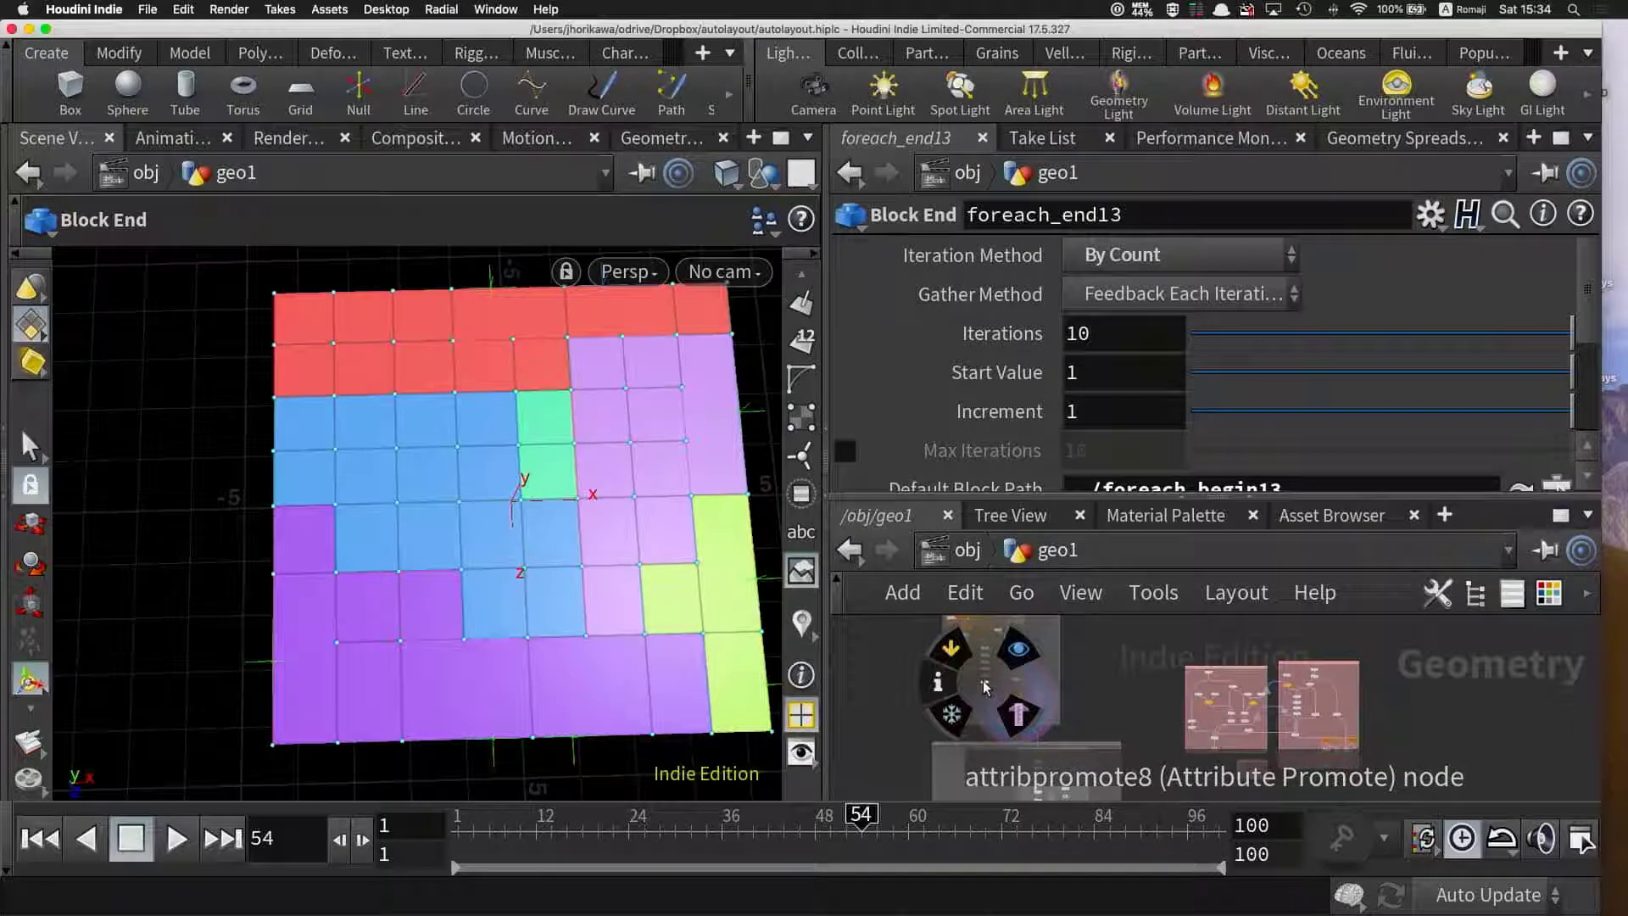
scroll(958, 703, down, 1)
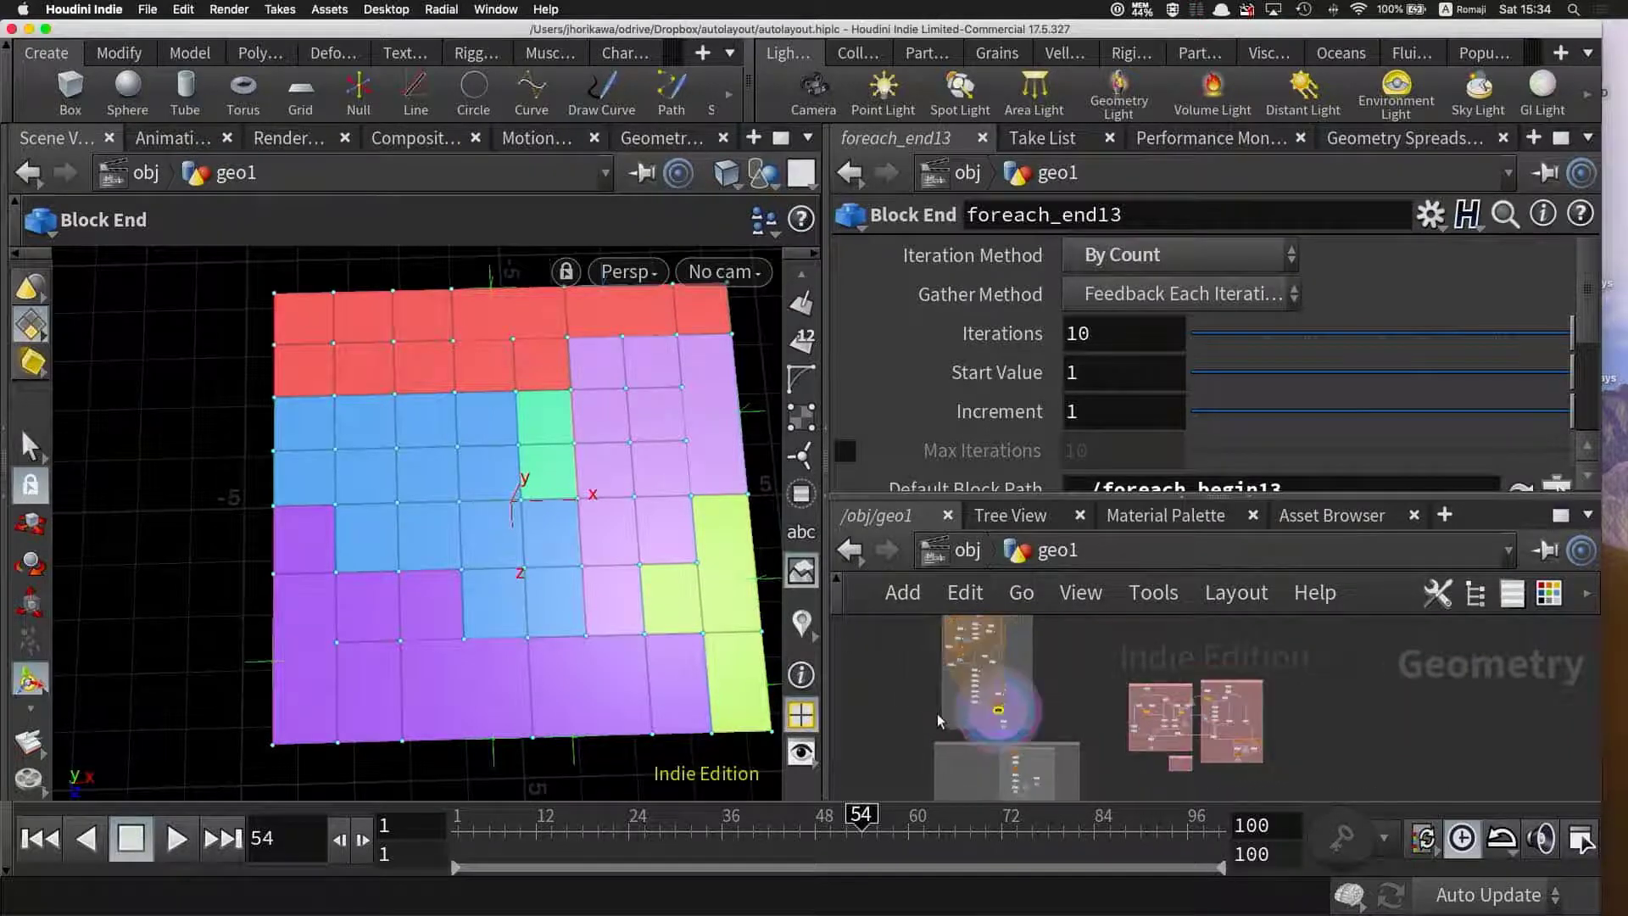
click(776, 819)
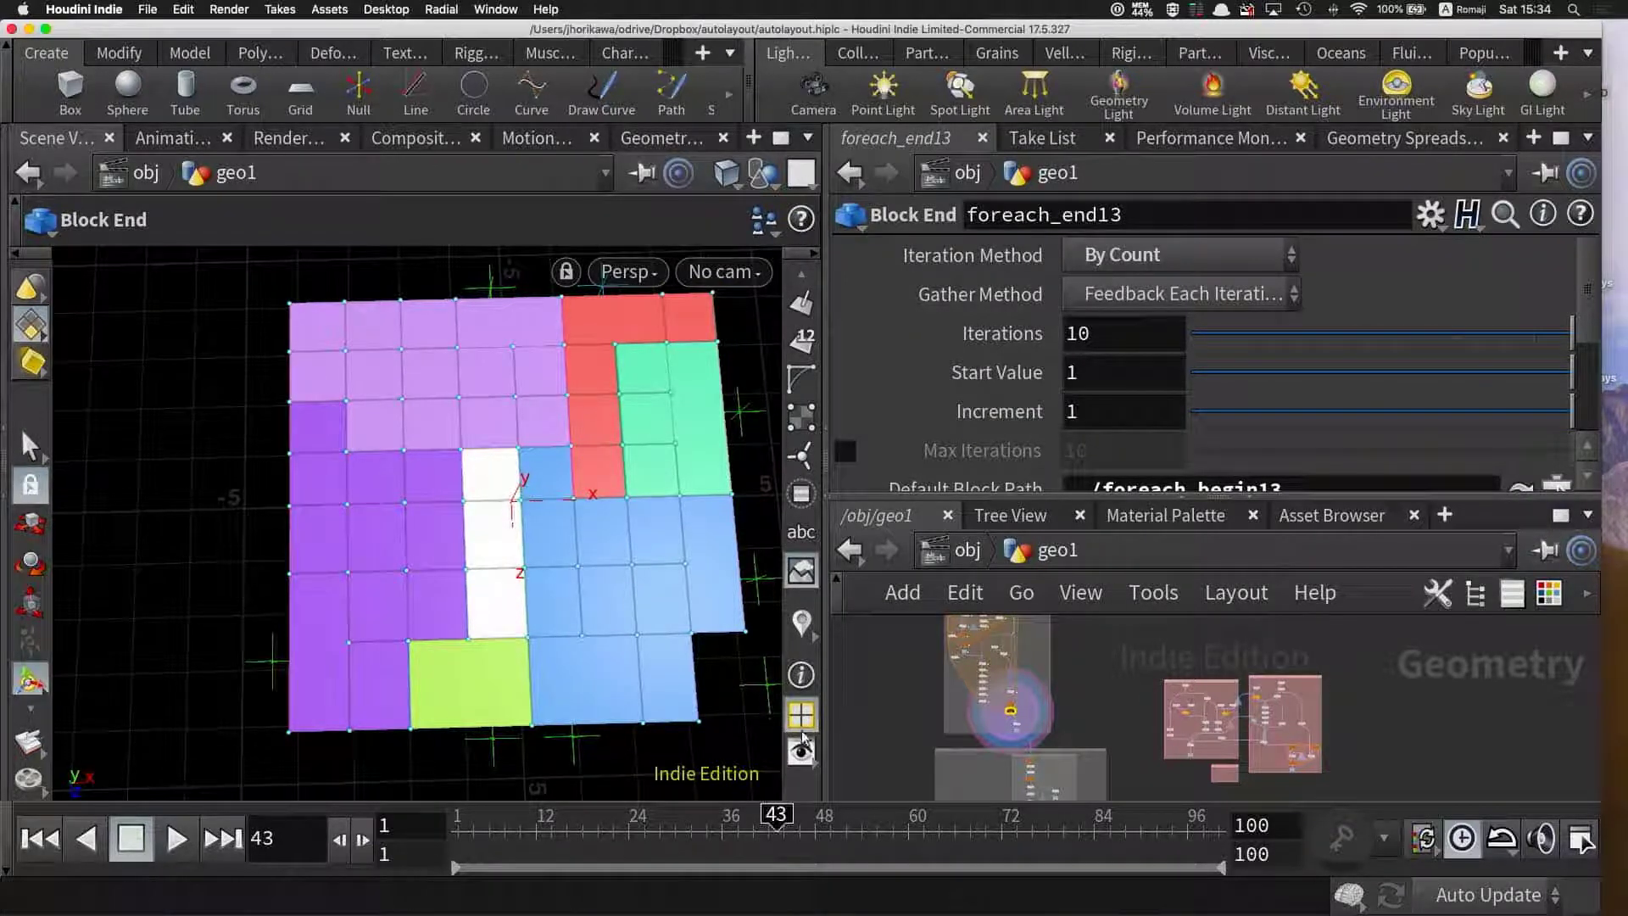
- Label cells with room names and compare layouts at frames 47, 52 and 54
click(801, 628)
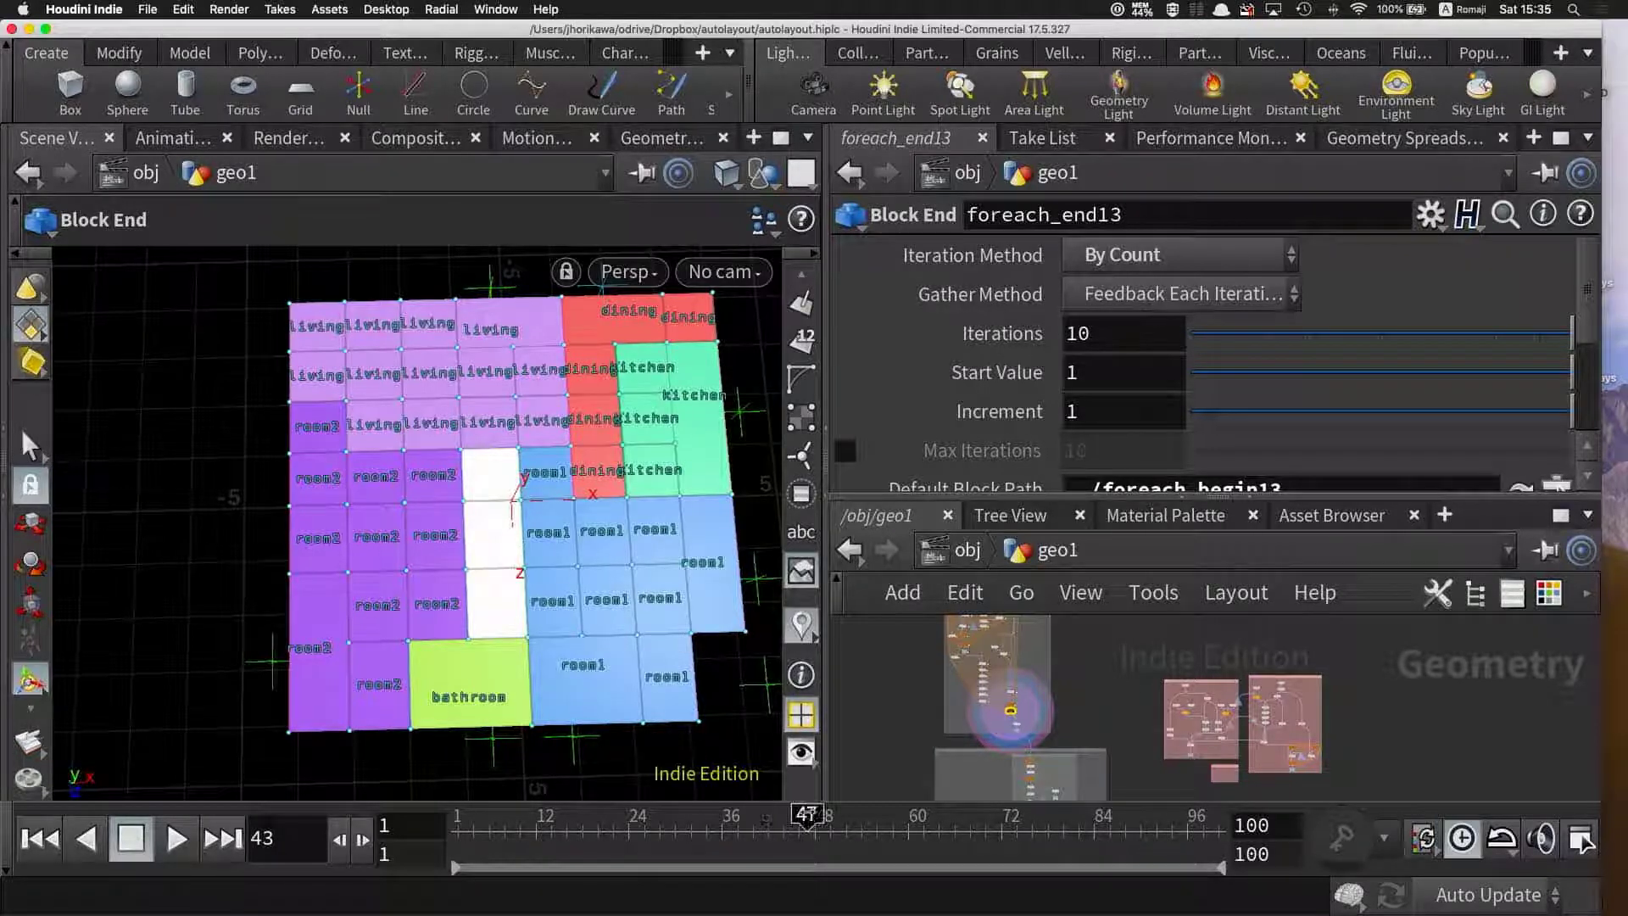
click(812, 821)
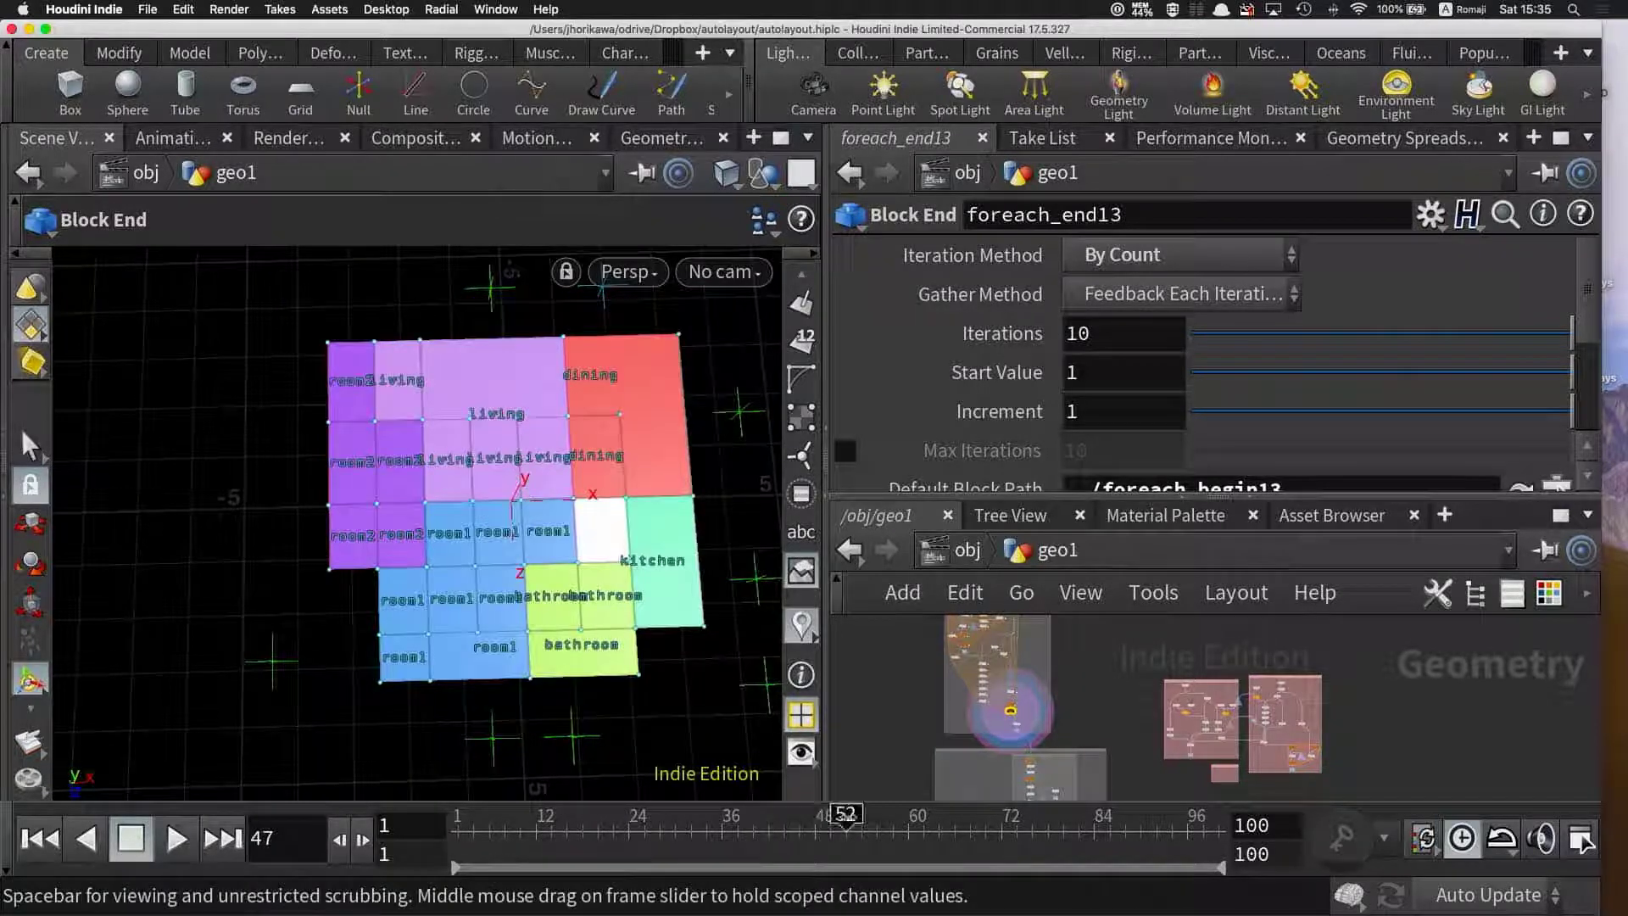
click(846, 820)
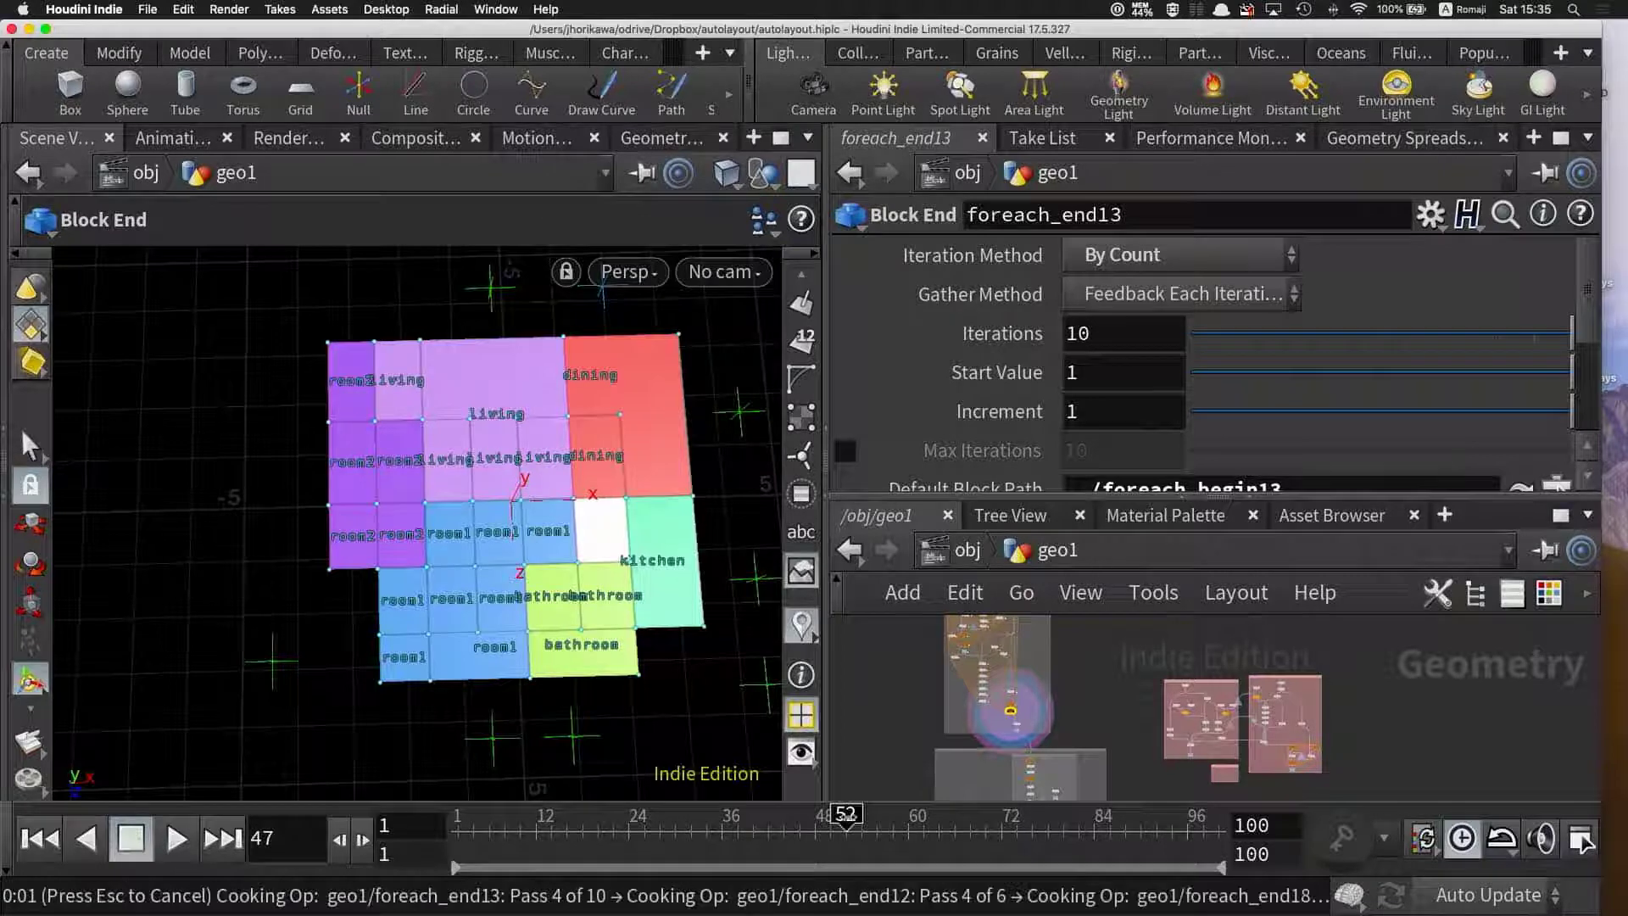
click(860, 821)
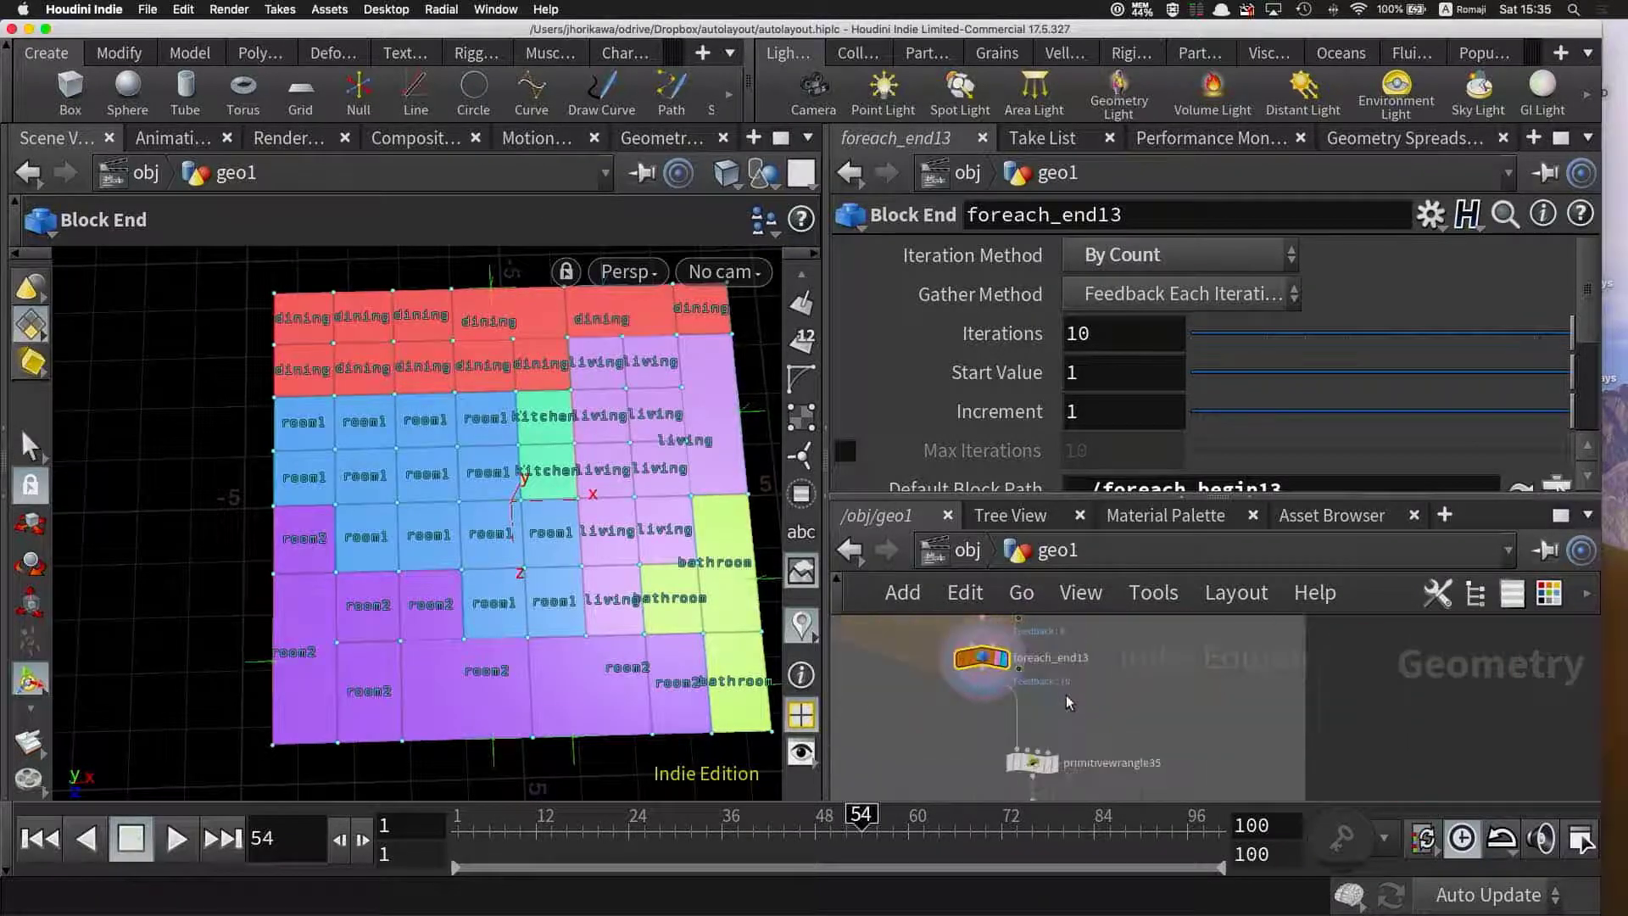
- Hide the labels, select EXPANDED_CELLS, and return to frame 43
click(800, 626)
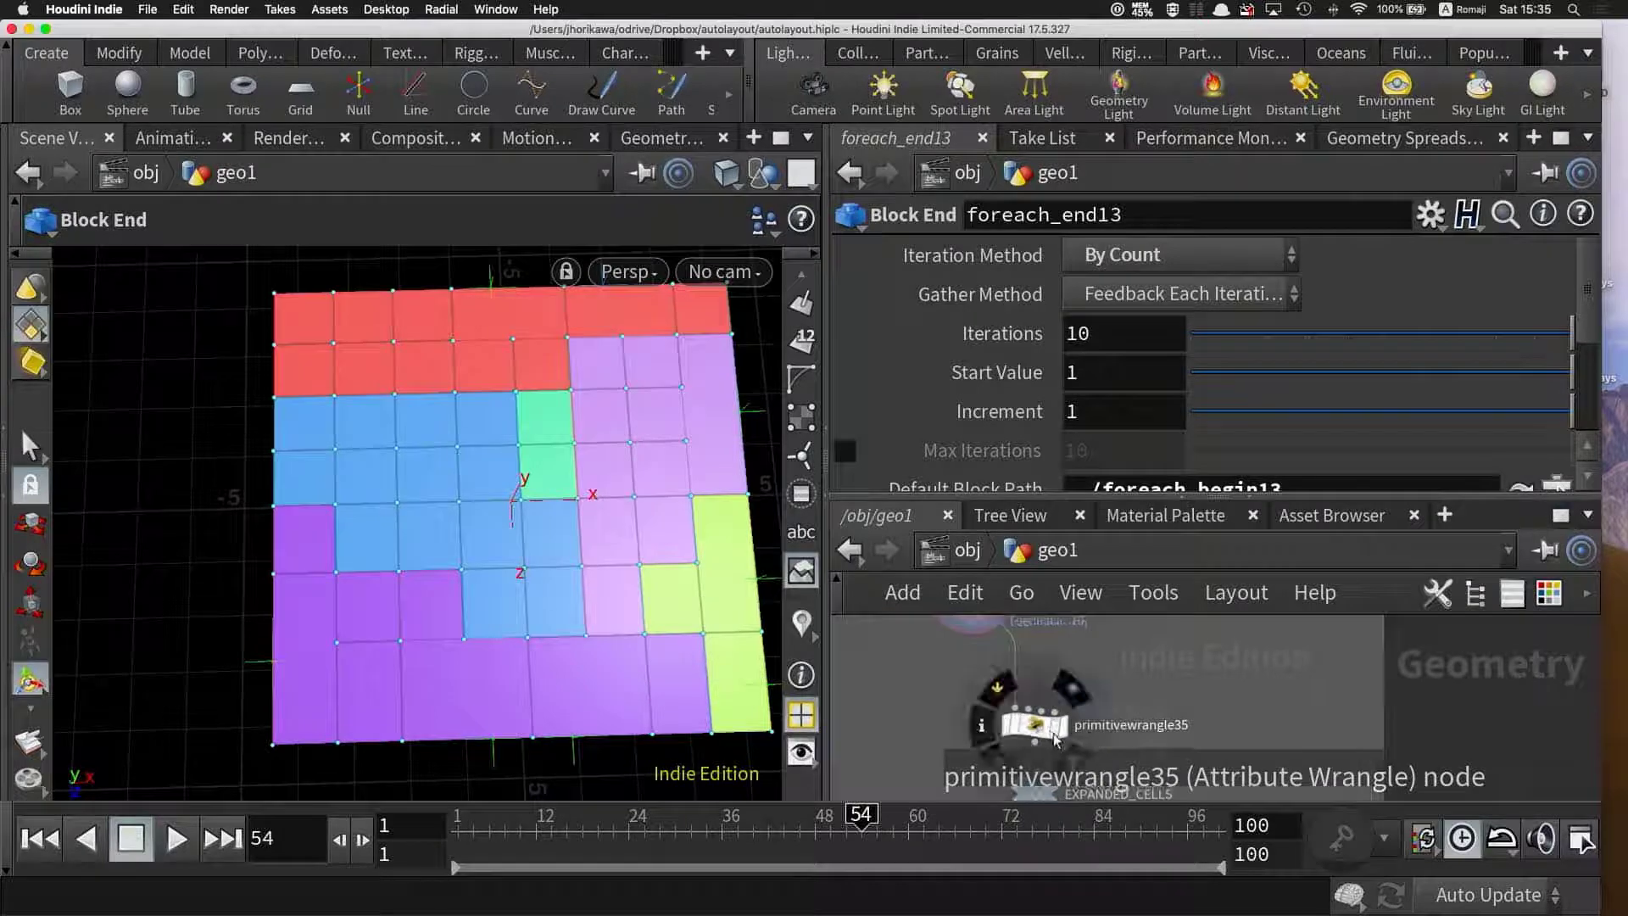
scroll(1072, 729, down, 3)
click(1060, 730)
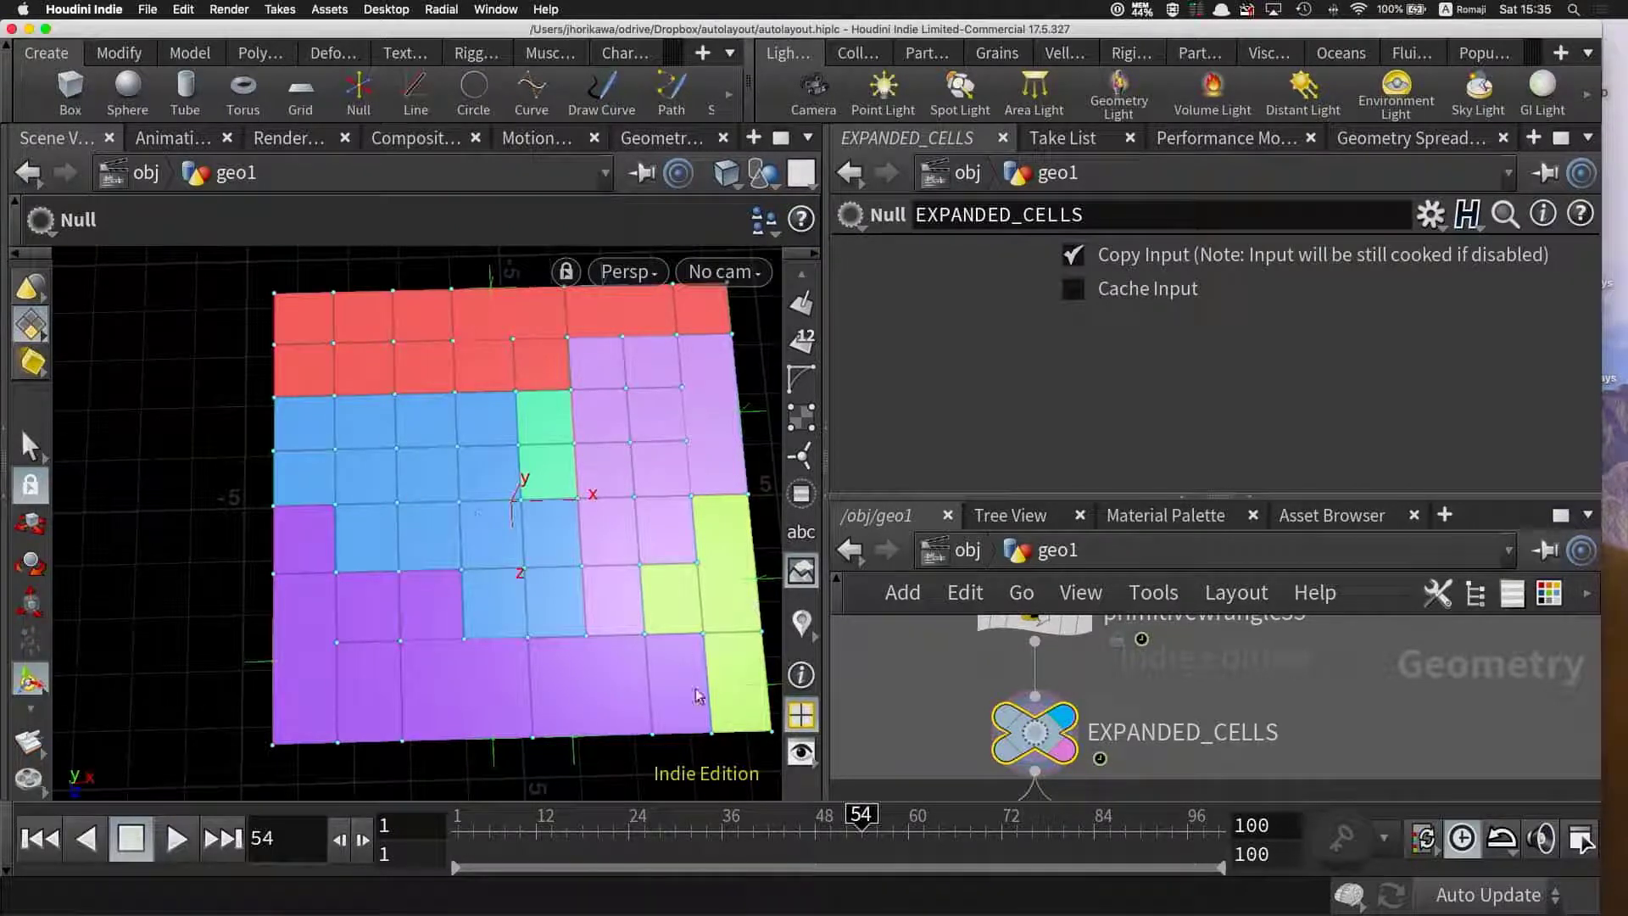
click(778, 835)
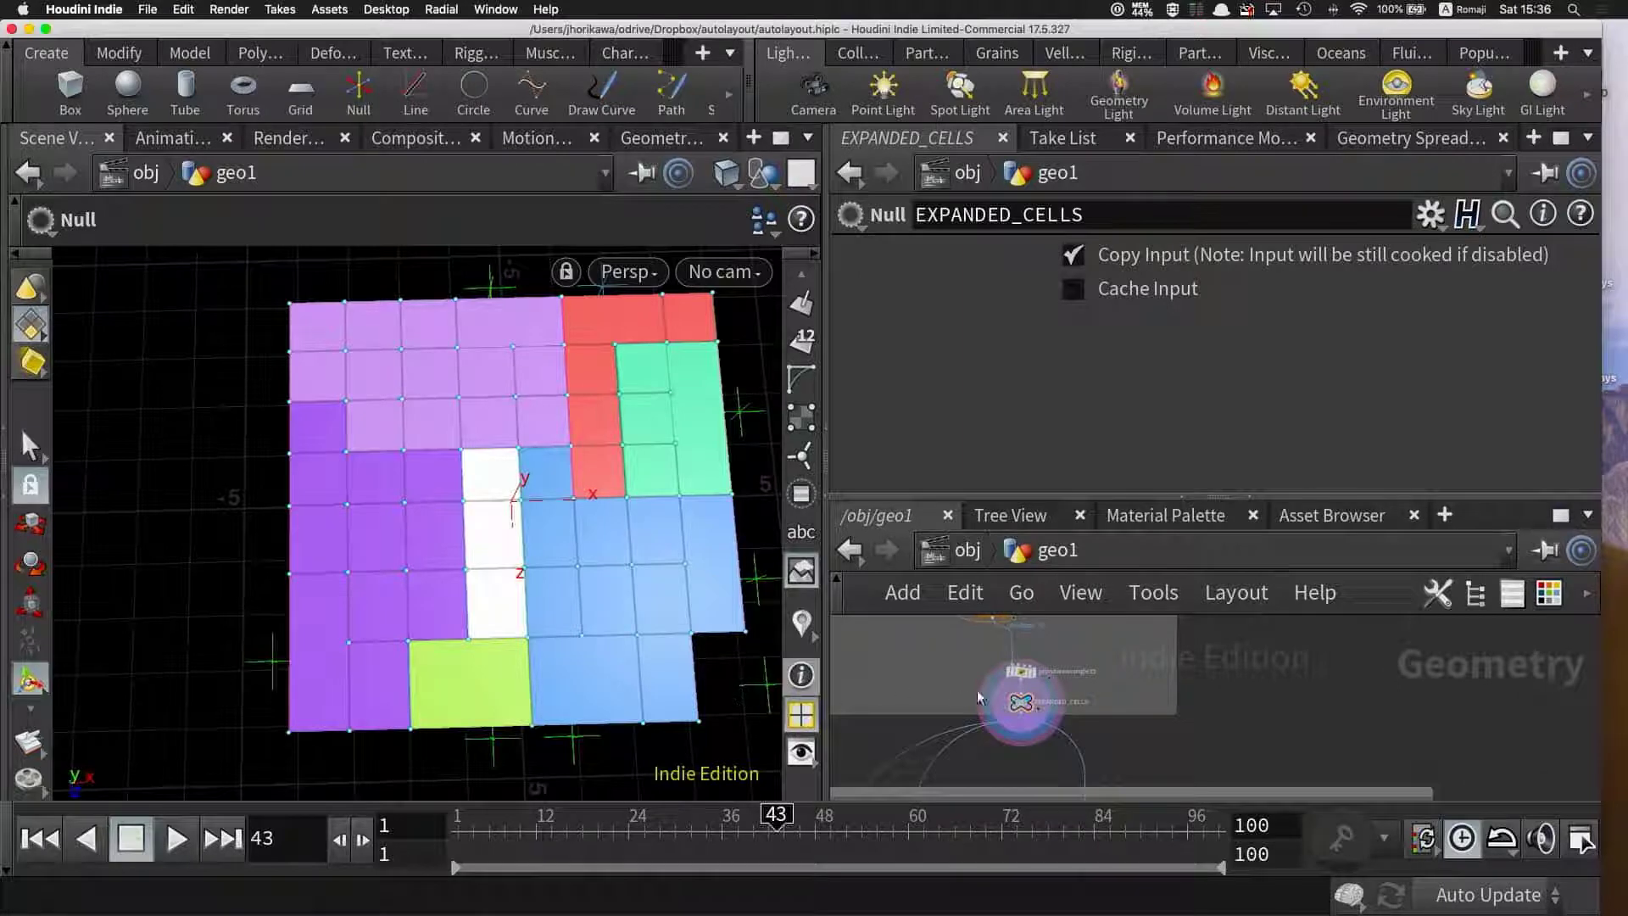
scroll(943, 646, down, 3)
click(956, 553)
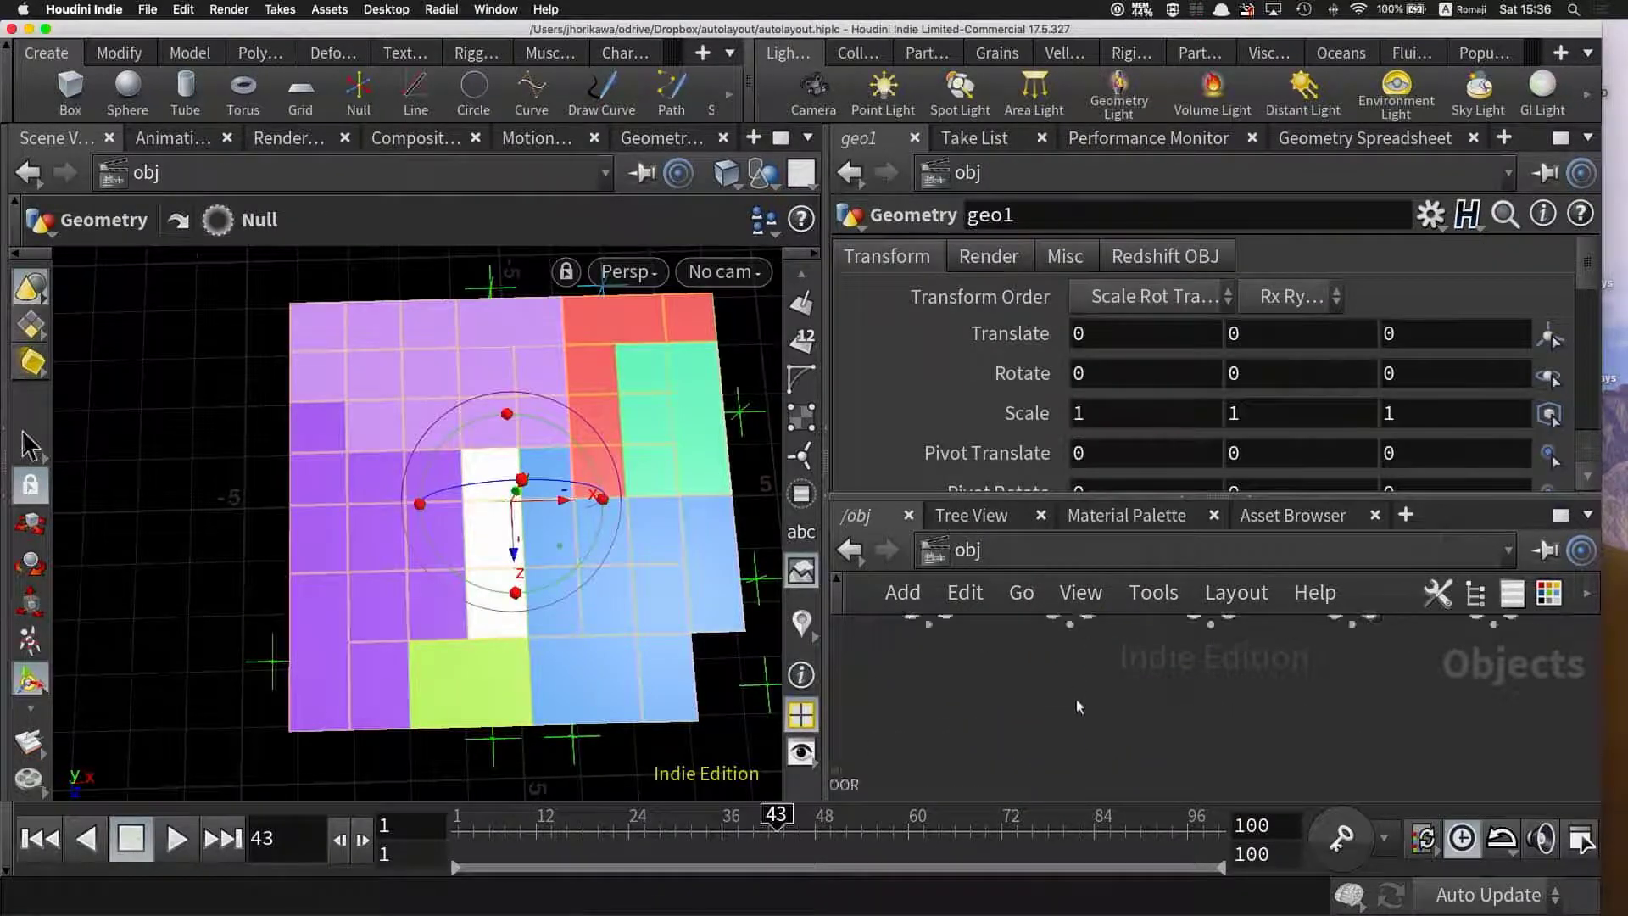
click(1082, 670)
click(946, 665)
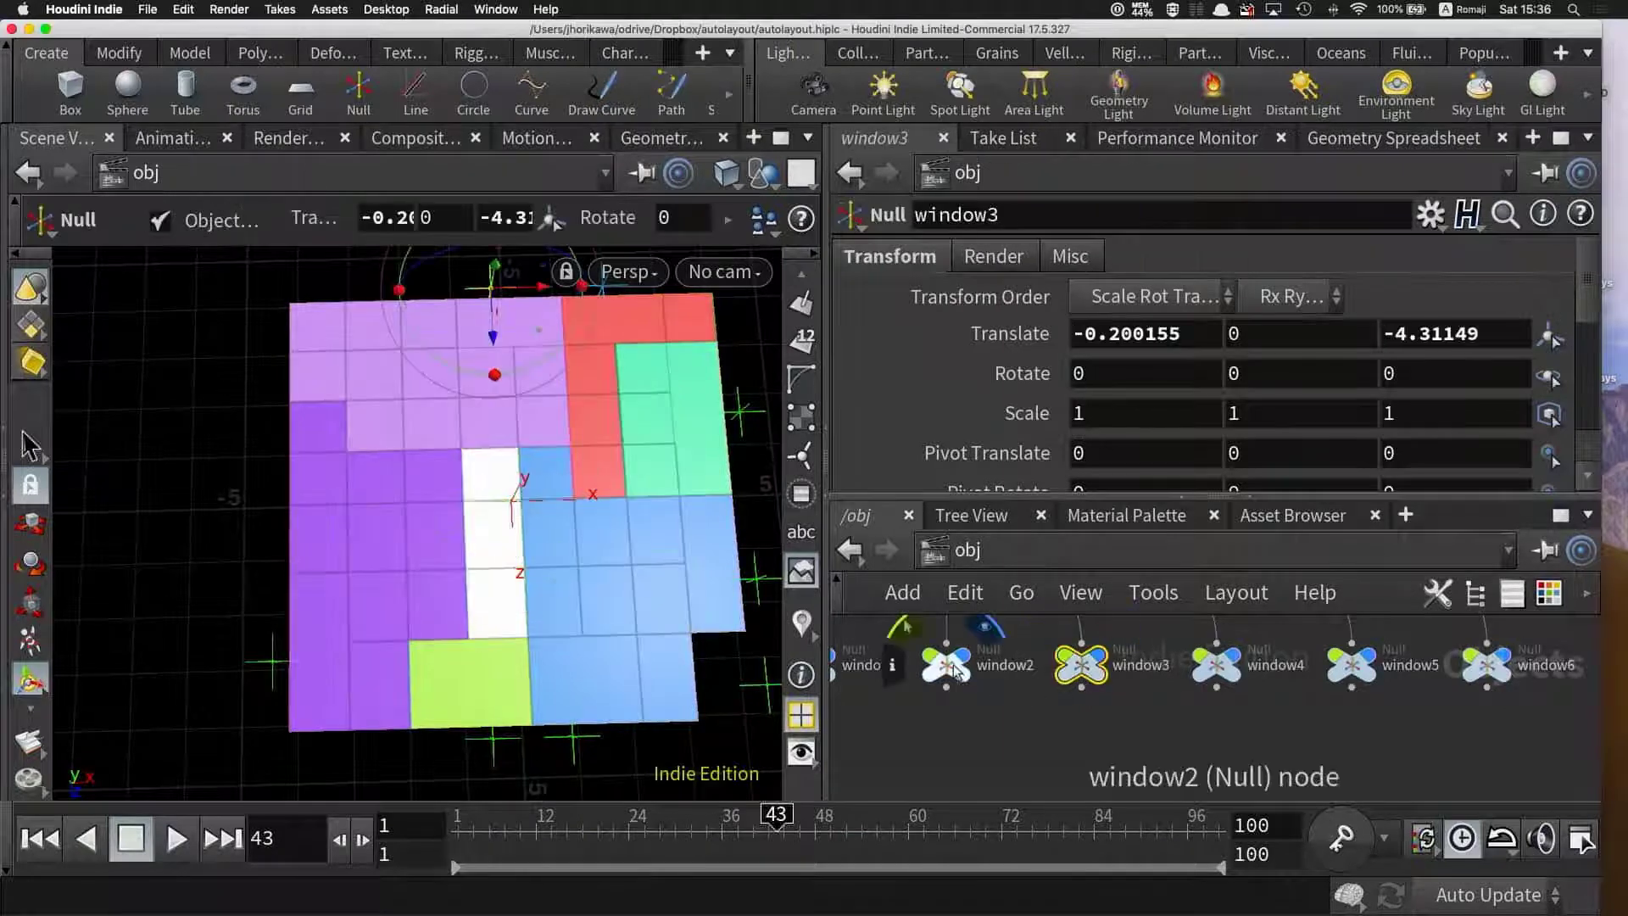
mouse_move(924, 734)
middle_down()
mouse_move(1035, 737)
mouse_move(983, 738)
middle_up()
click(939, 672)
click(1349, 683)
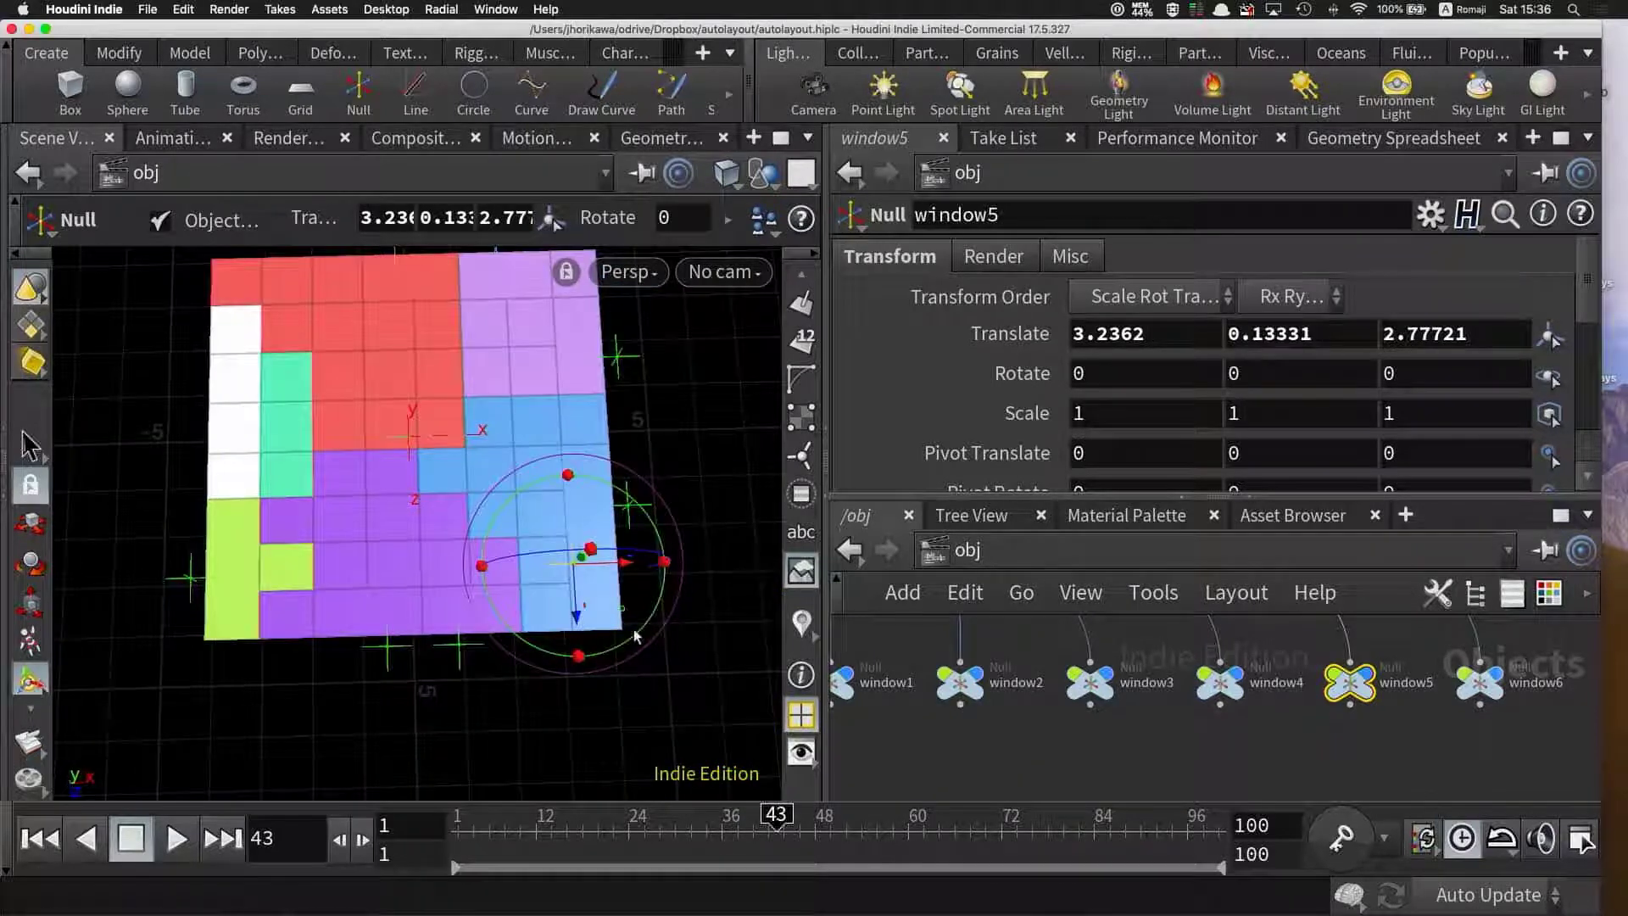
scroll(1051, 720, down, 3)
double_click(975, 665)
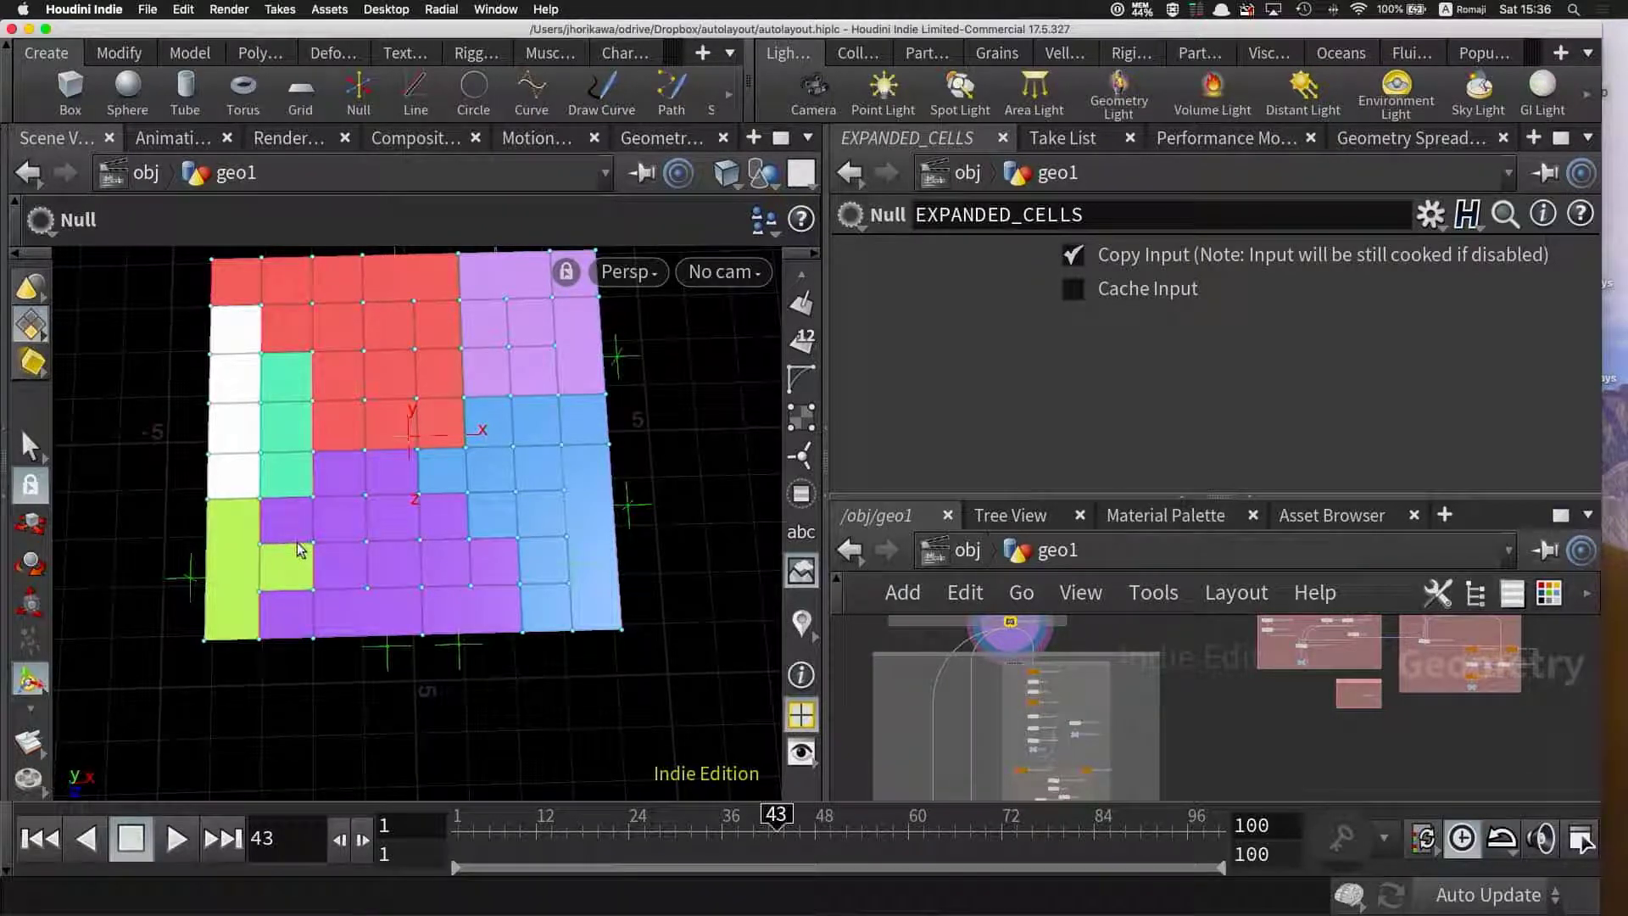
scroll(1178, 669, down, 1)
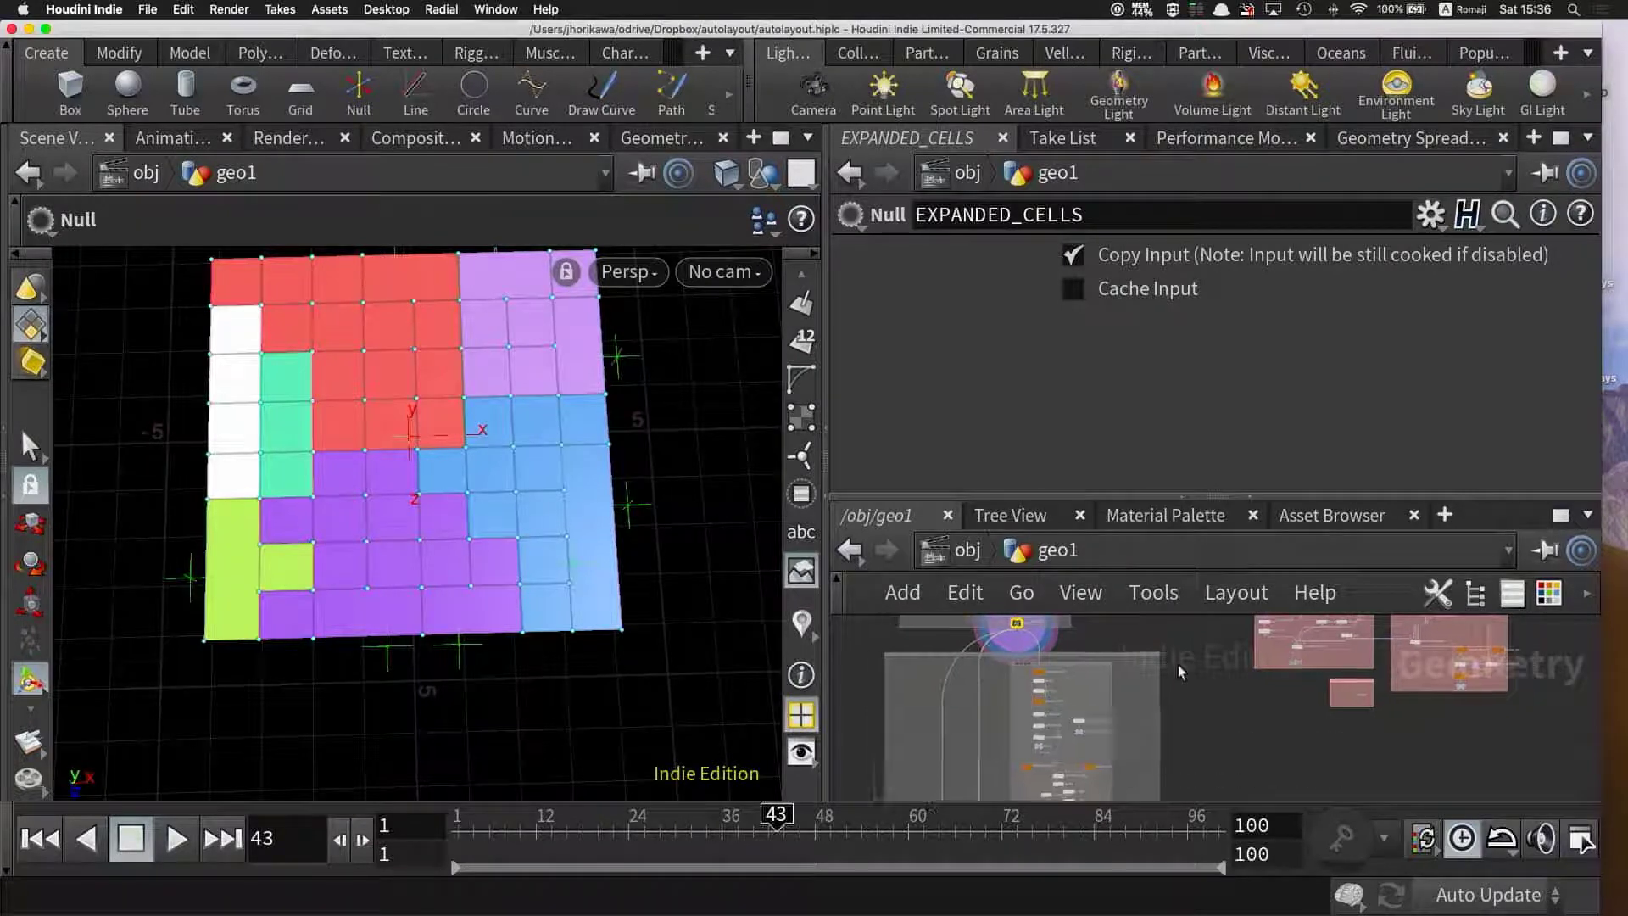
scroll(1178, 666, down, 2)
scroll(1170, 678, down, 1)
scroll(1162, 660, down, 1)
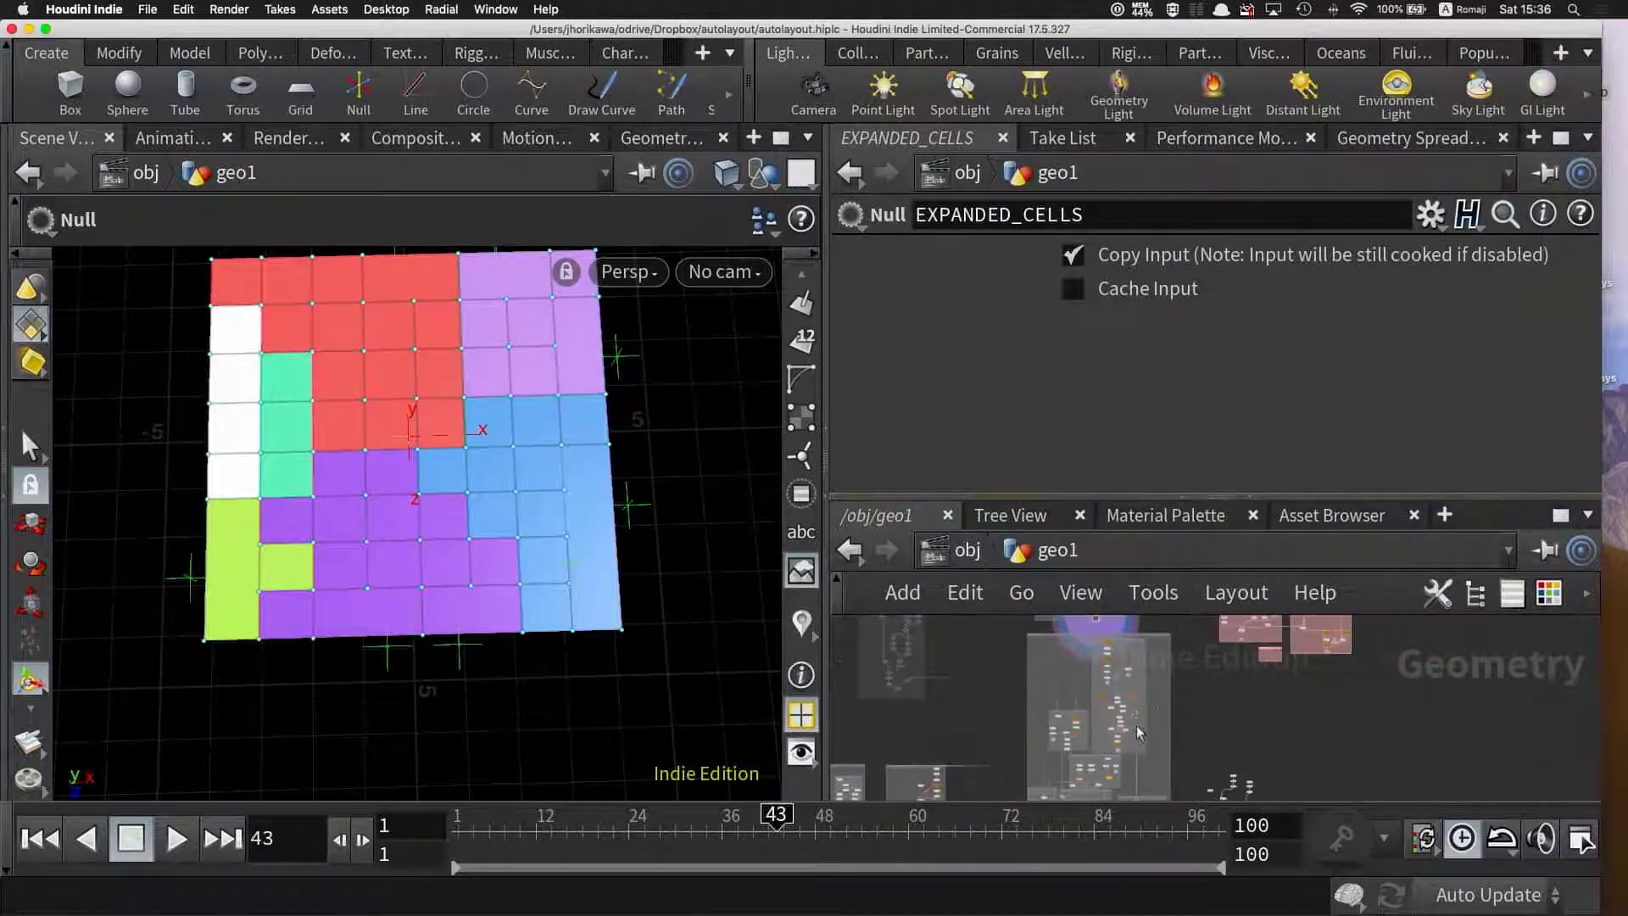
scroll(1136, 725, up, 1)
scroll(1153, 744, up, 1)
scroll(1145, 729, up, 1)
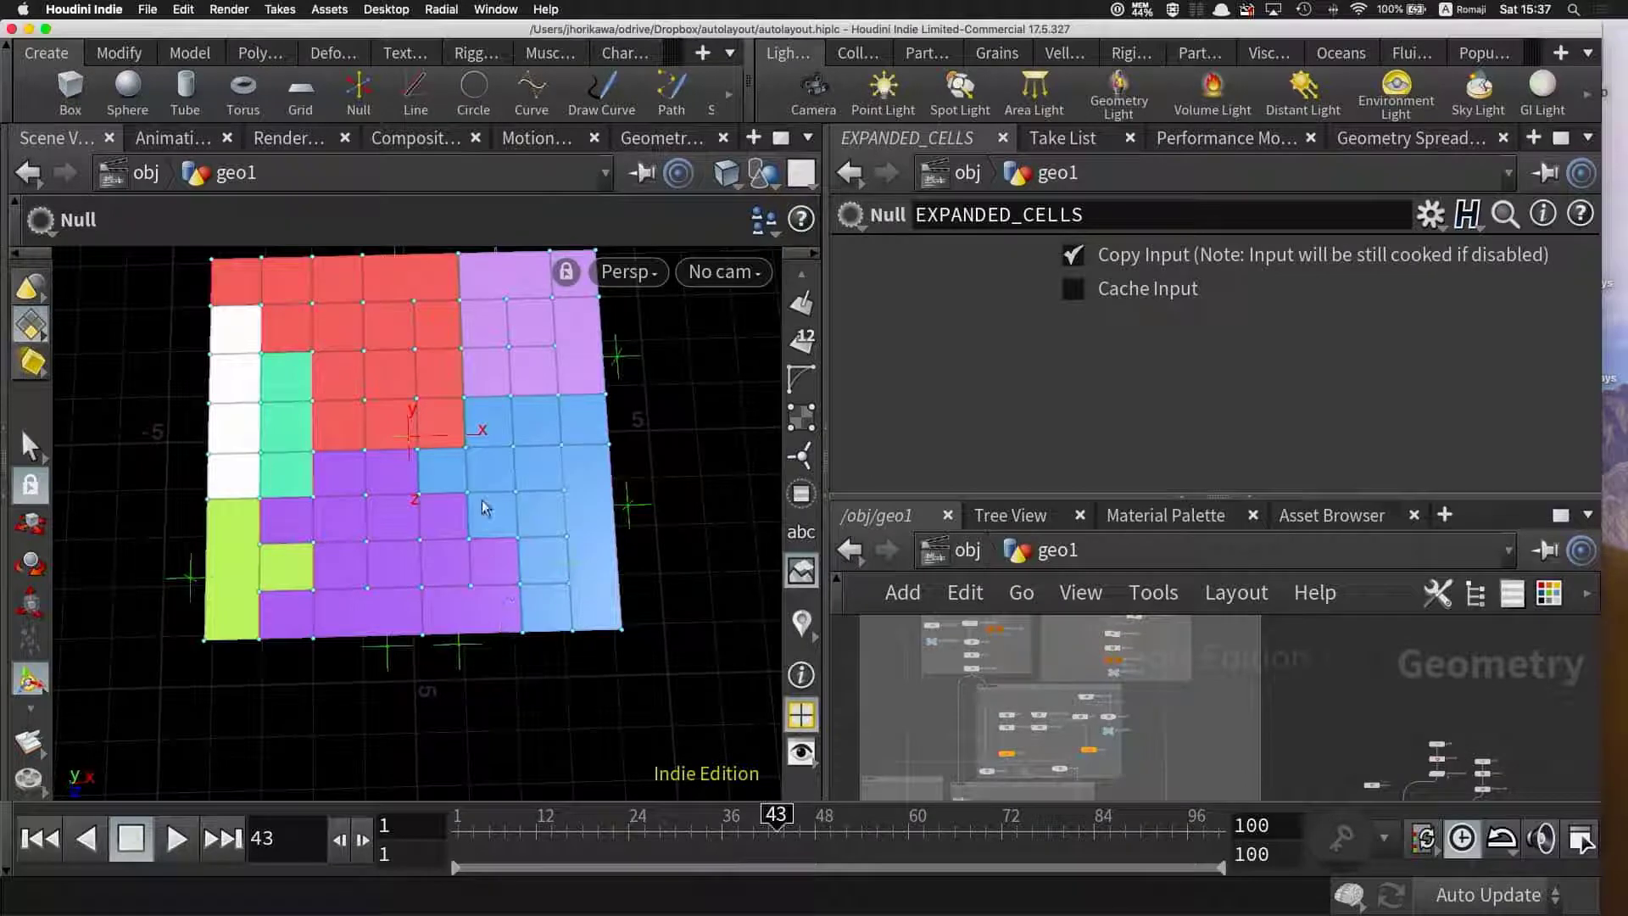
scroll(1058, 692, up, 3)
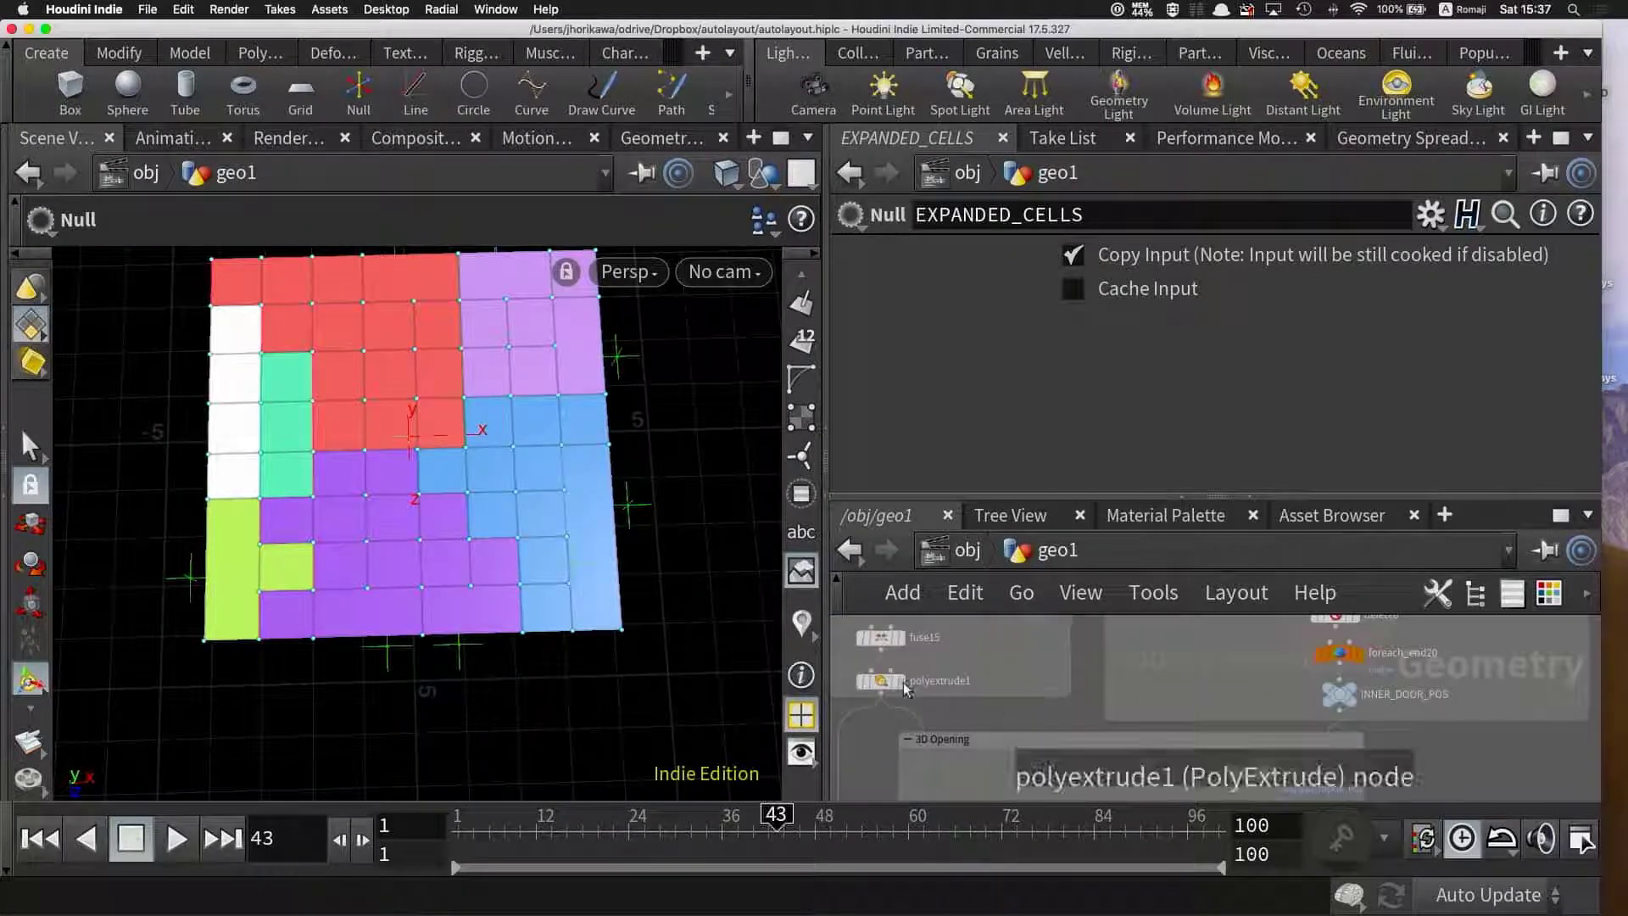
- Display polyextrude1's extruded walls and tilt the view to see them at an angle
click(898, 686)
key(Escape)
drag(607, 571, 568, 514)
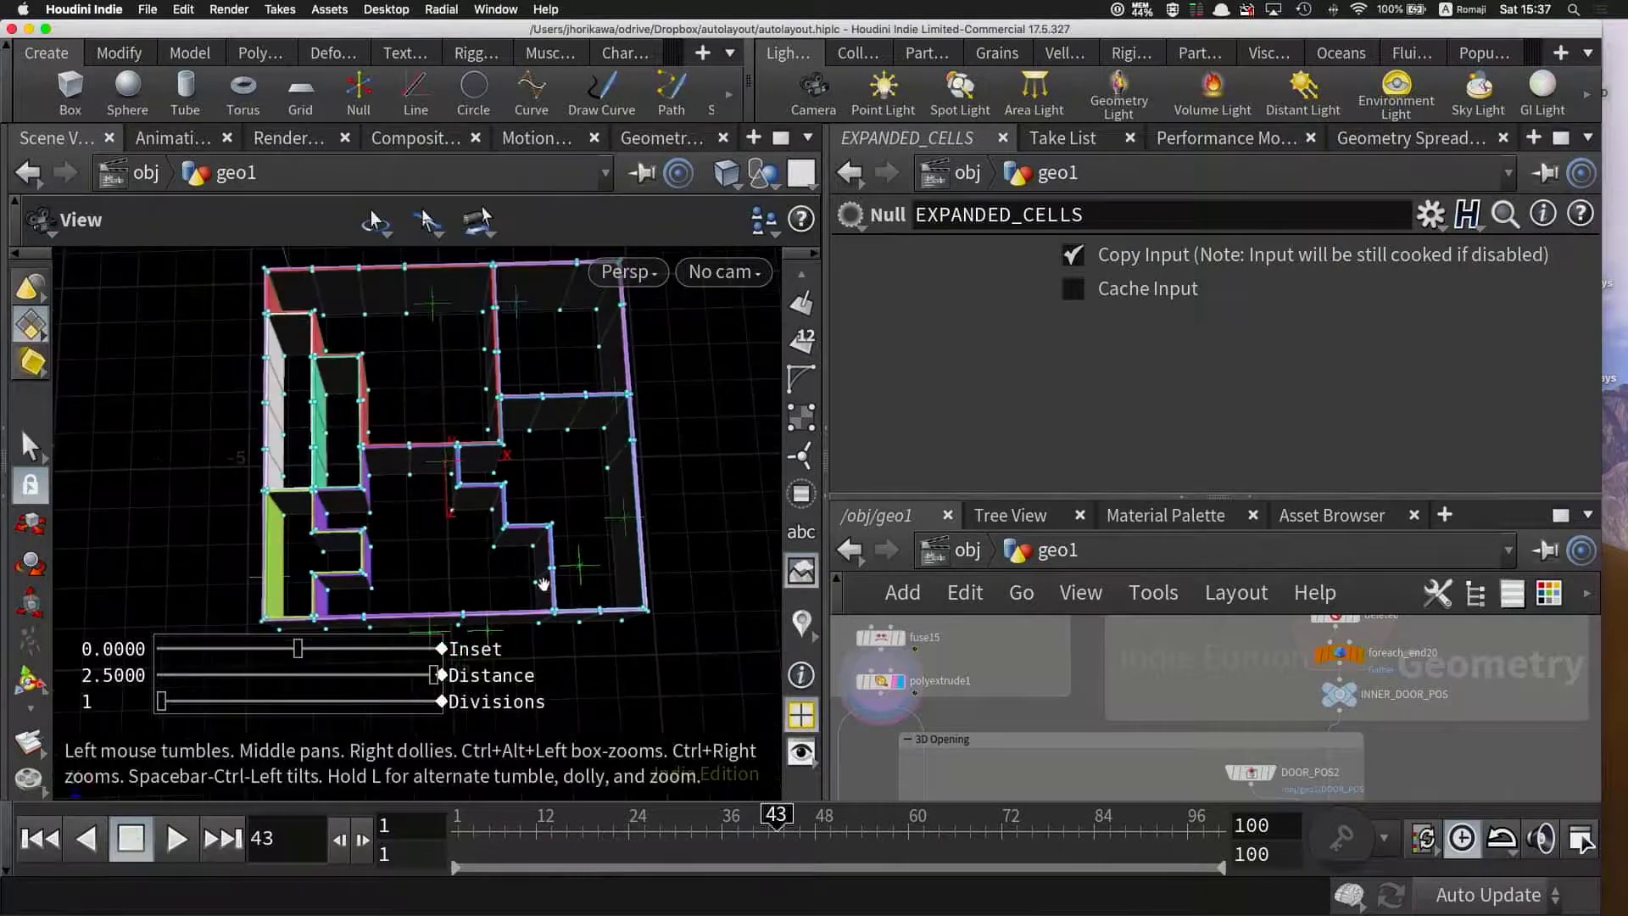
scroll(568, 514, up, 2)
scroll(567, 510, up, 3)
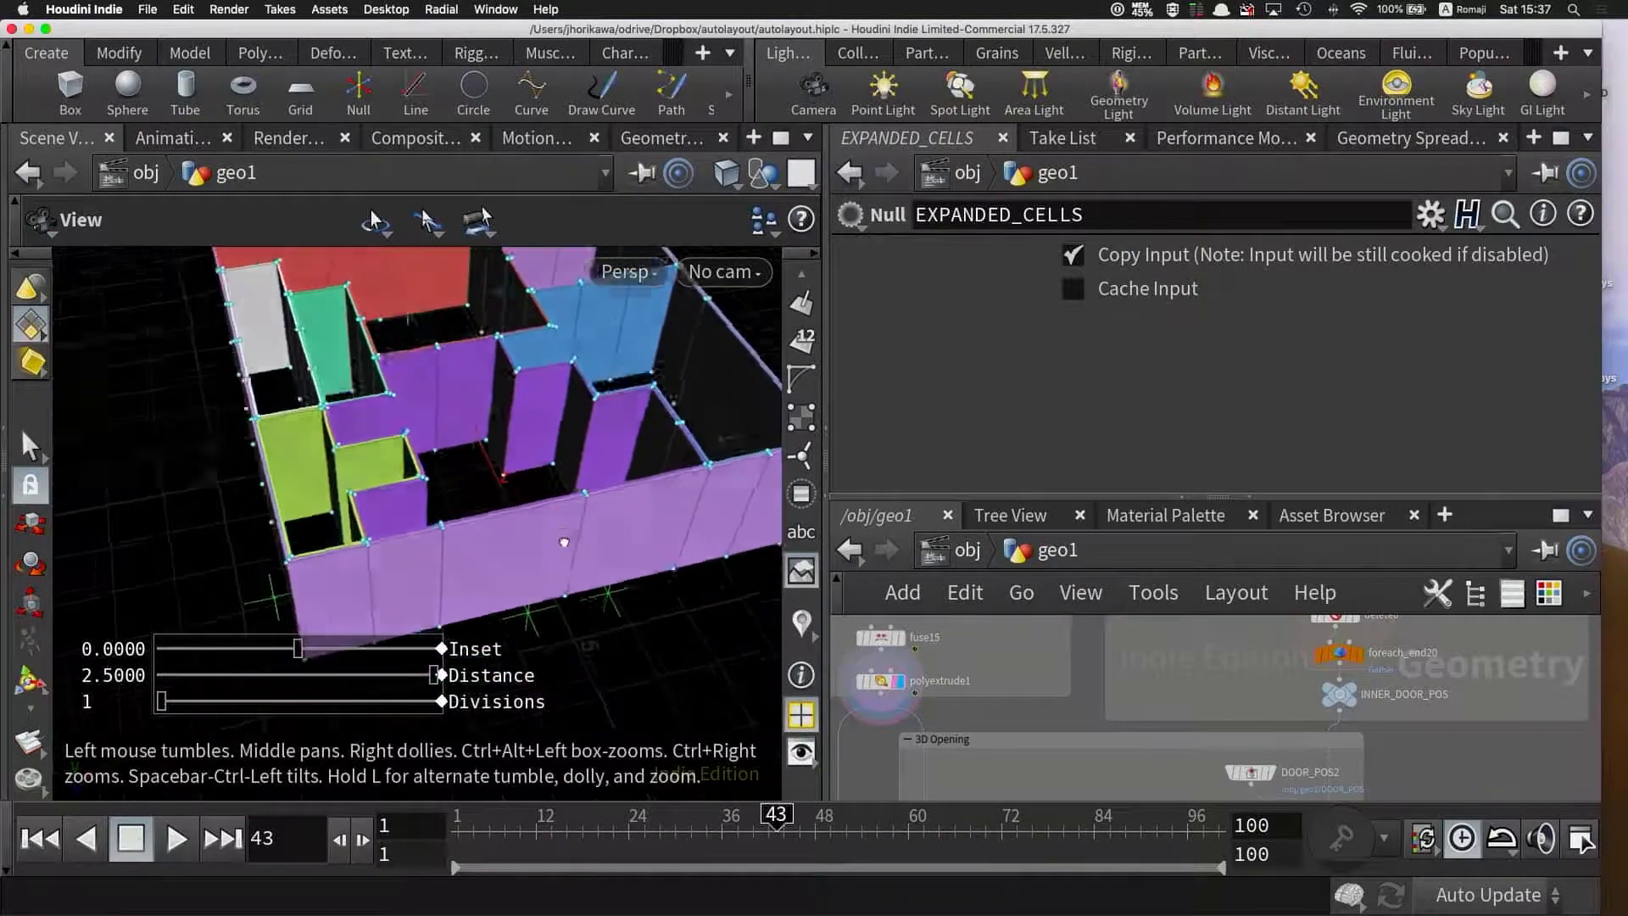
scroll(565, 507, up, 2)
scroll(564, 507, down, 4)
key(Return)
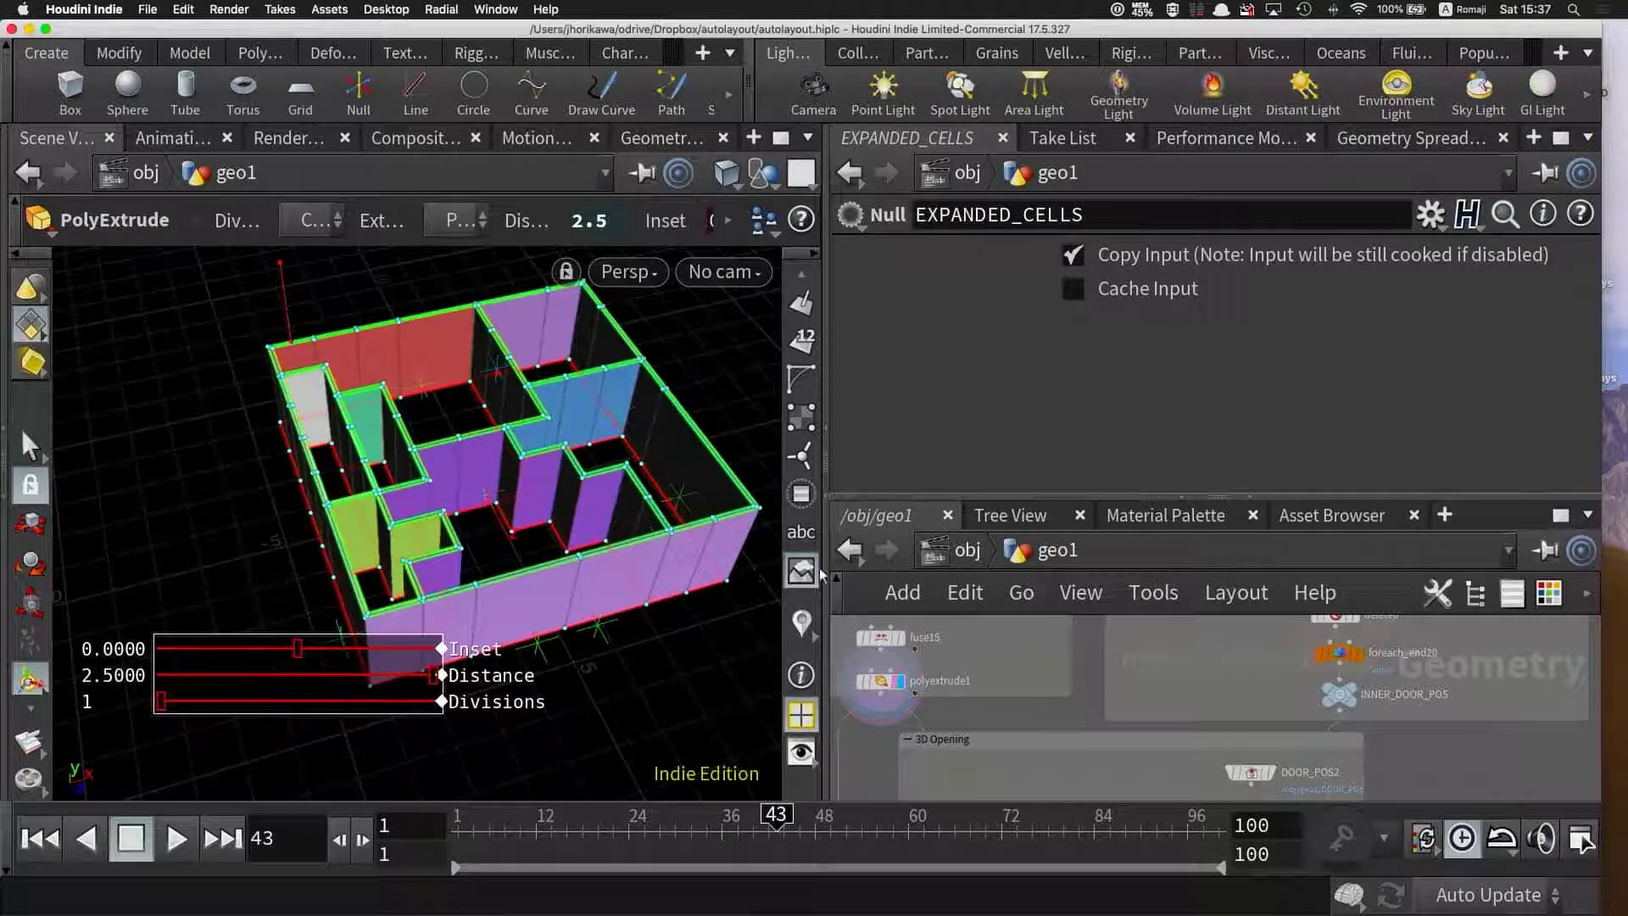
- Hide point markers and display merge26 with walls plus opening blocks
click(801, 547)
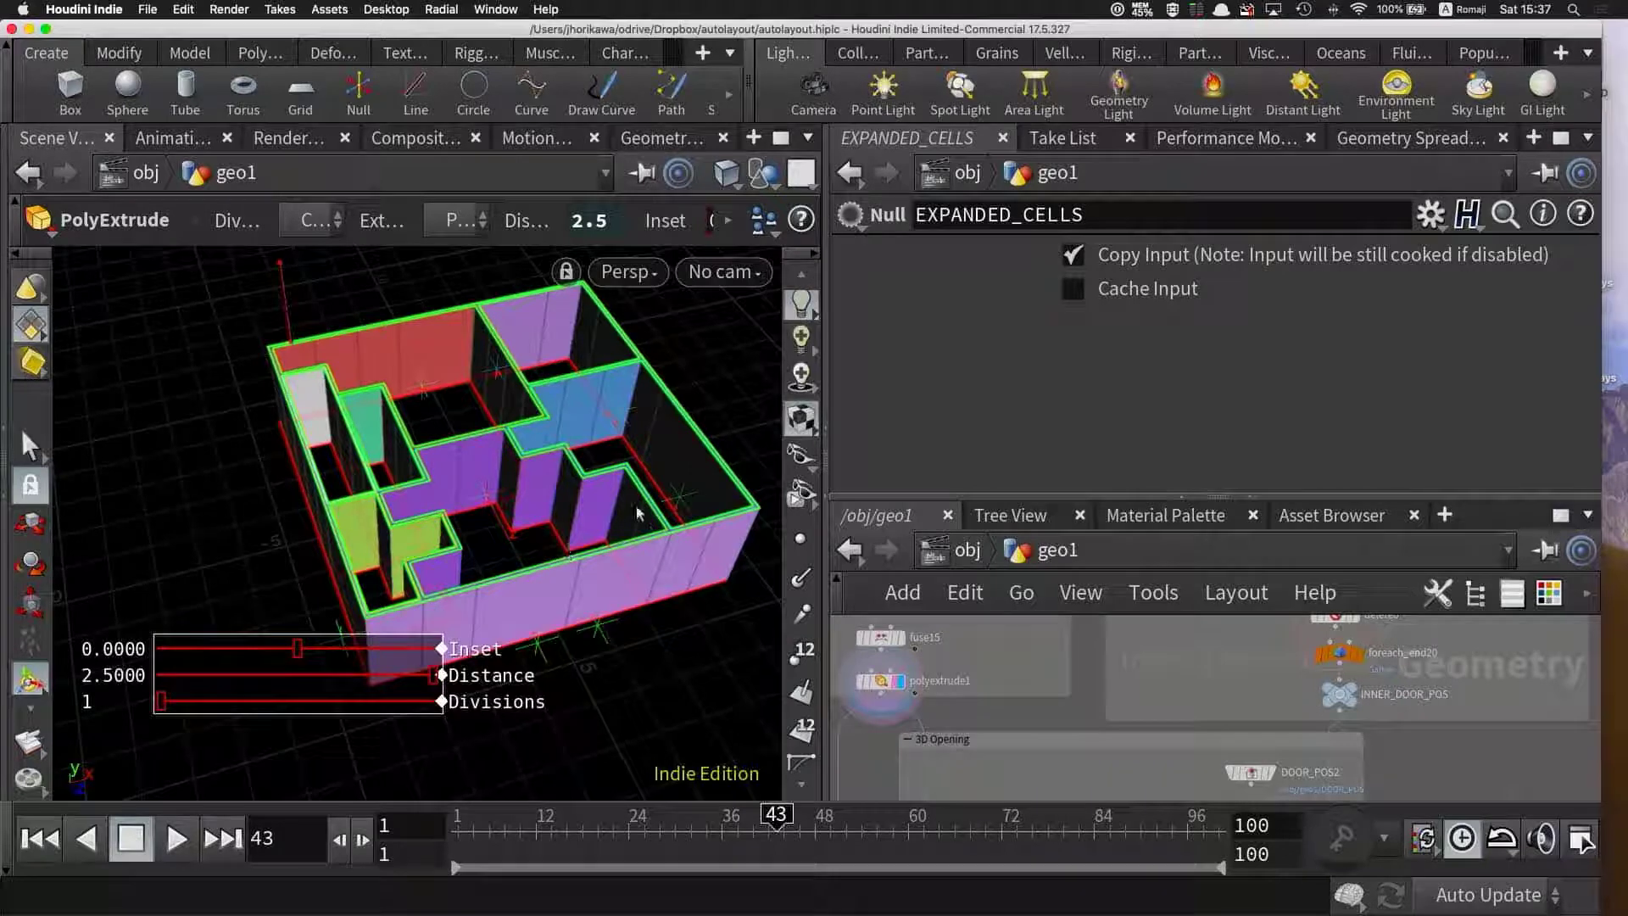
scroll(943, 681, down, 3)
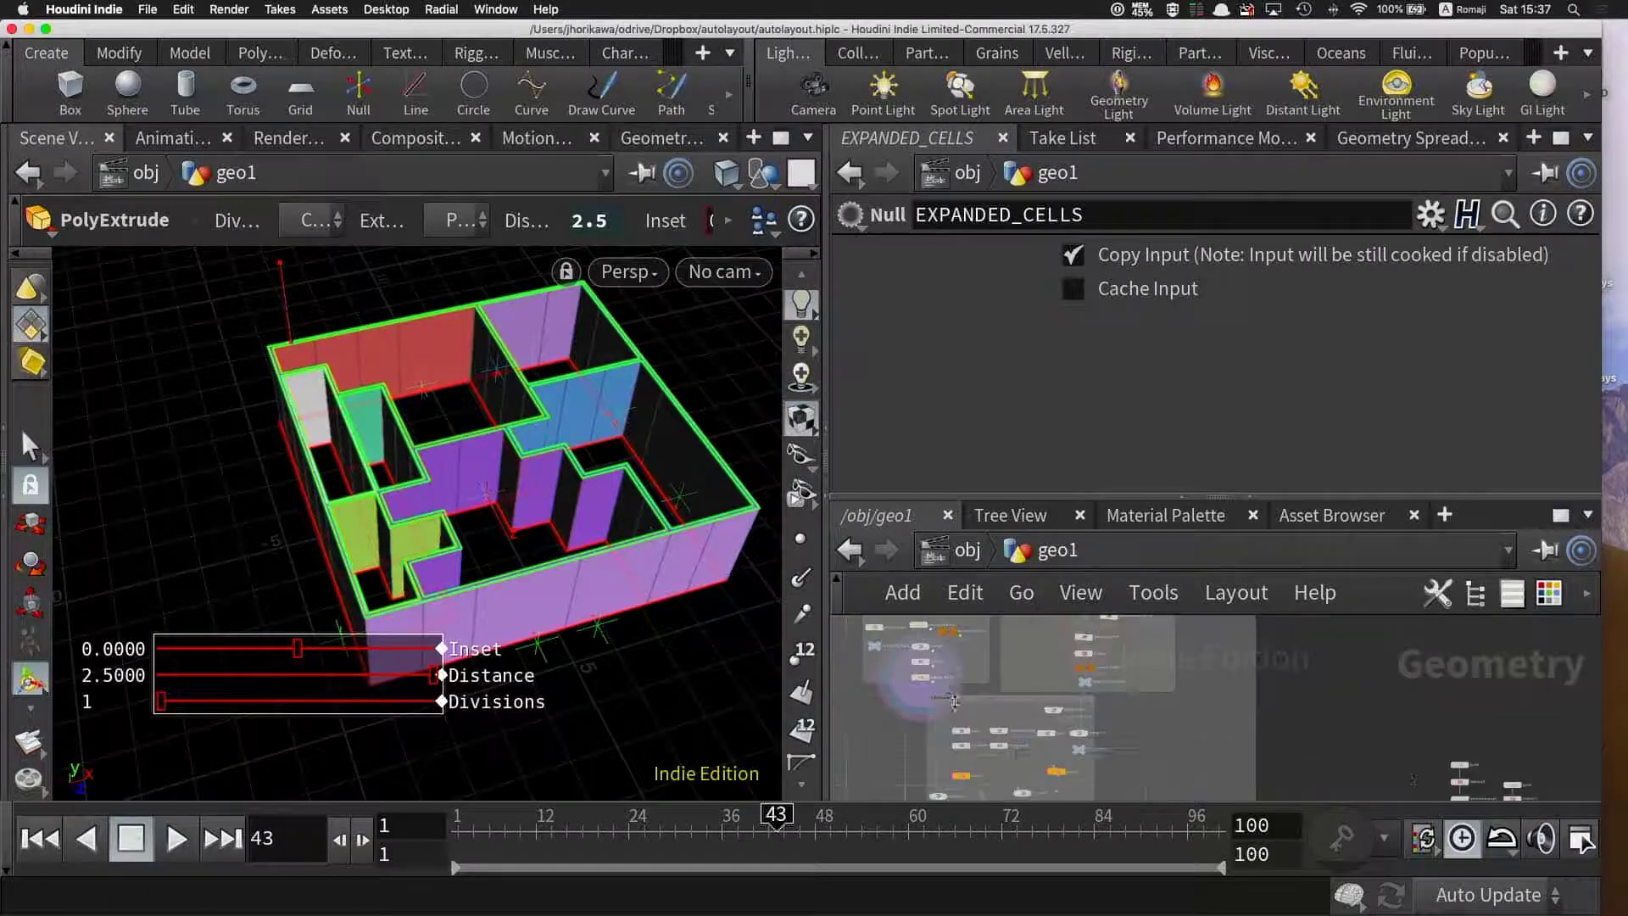
scroll(974, 733, up, 3)
click(950, 734)
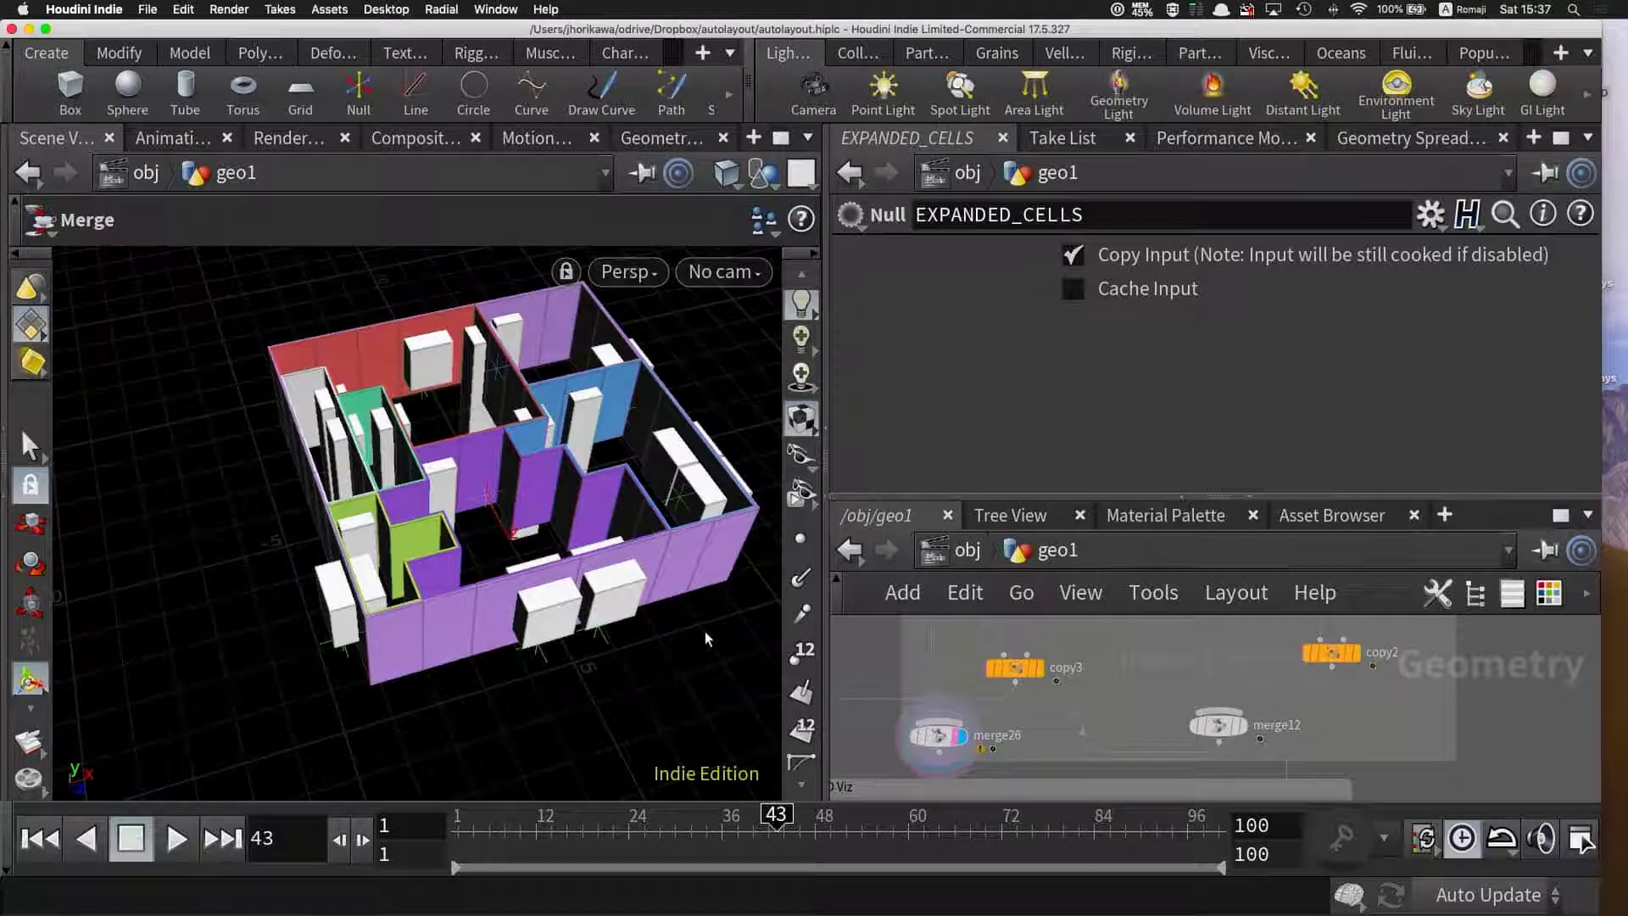
key(Escape)
mouse_move(644, 575)
mouse_down()
mouse_move(567, 598)
mouse_move(529, 564)
mouse_up()
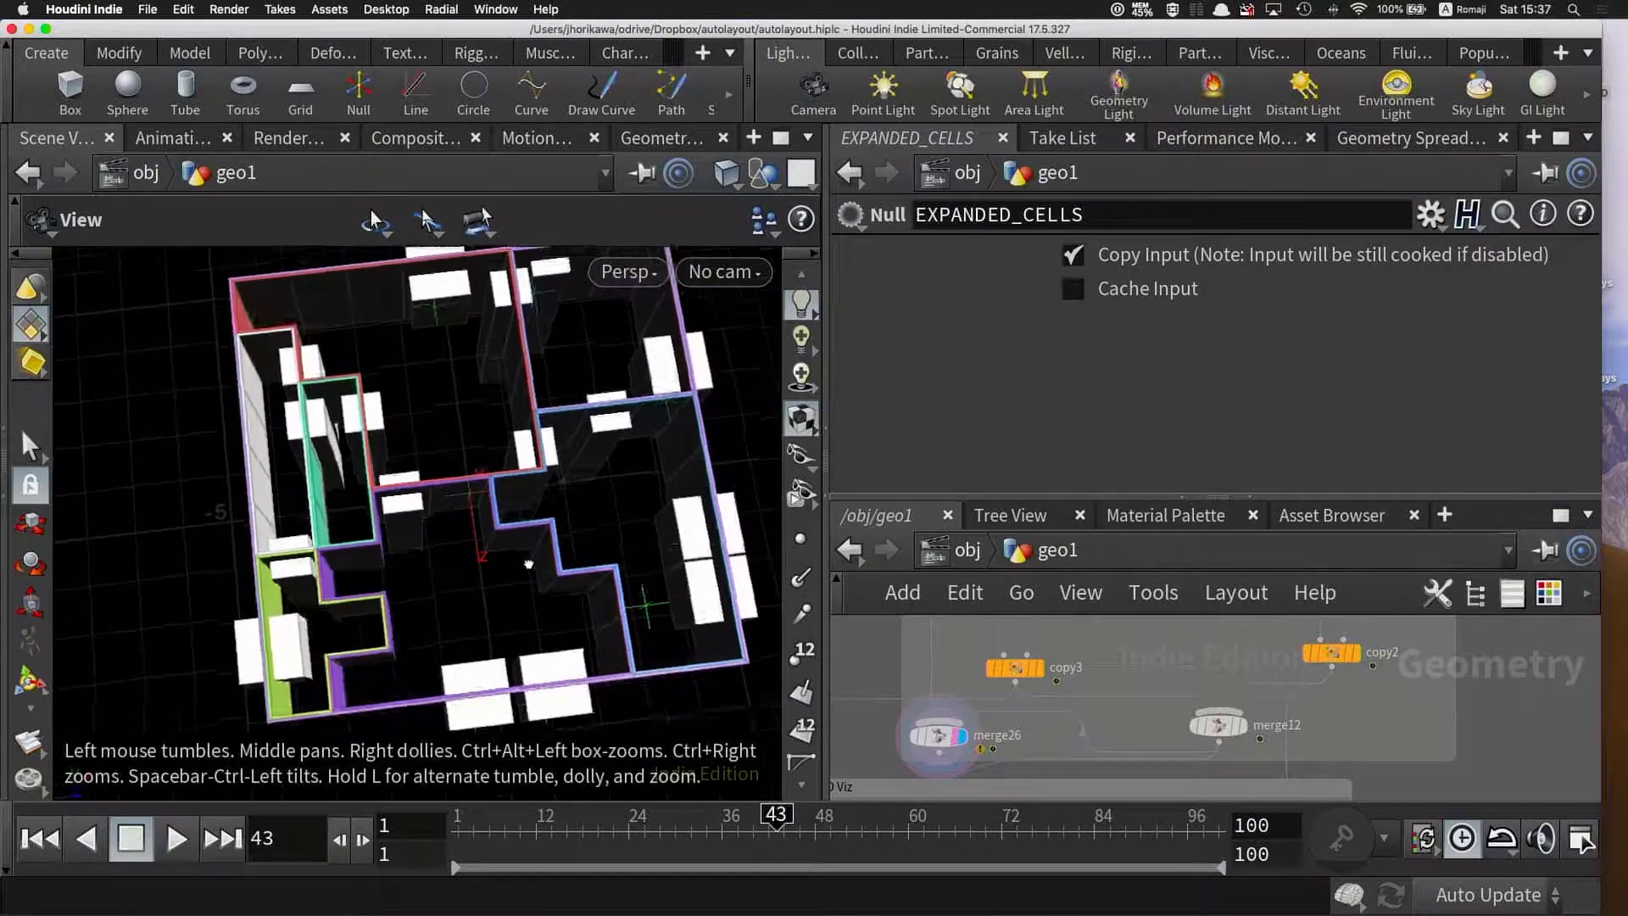
drag(528, 564, 543, 530)
key(Return)
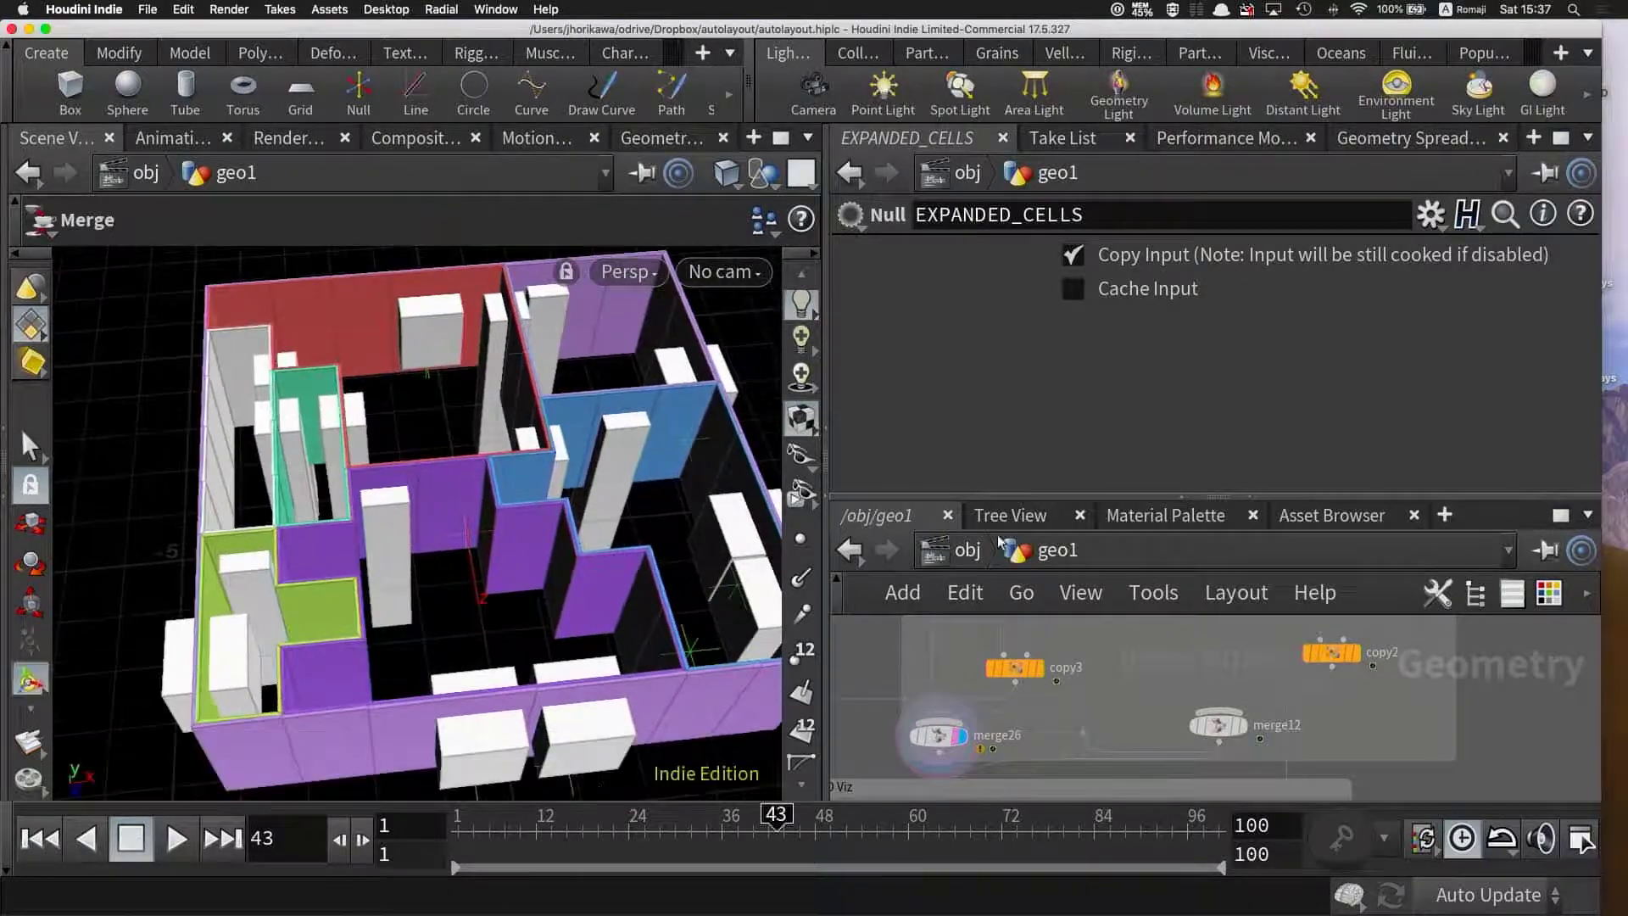
scroll(979, 666, down, 4)
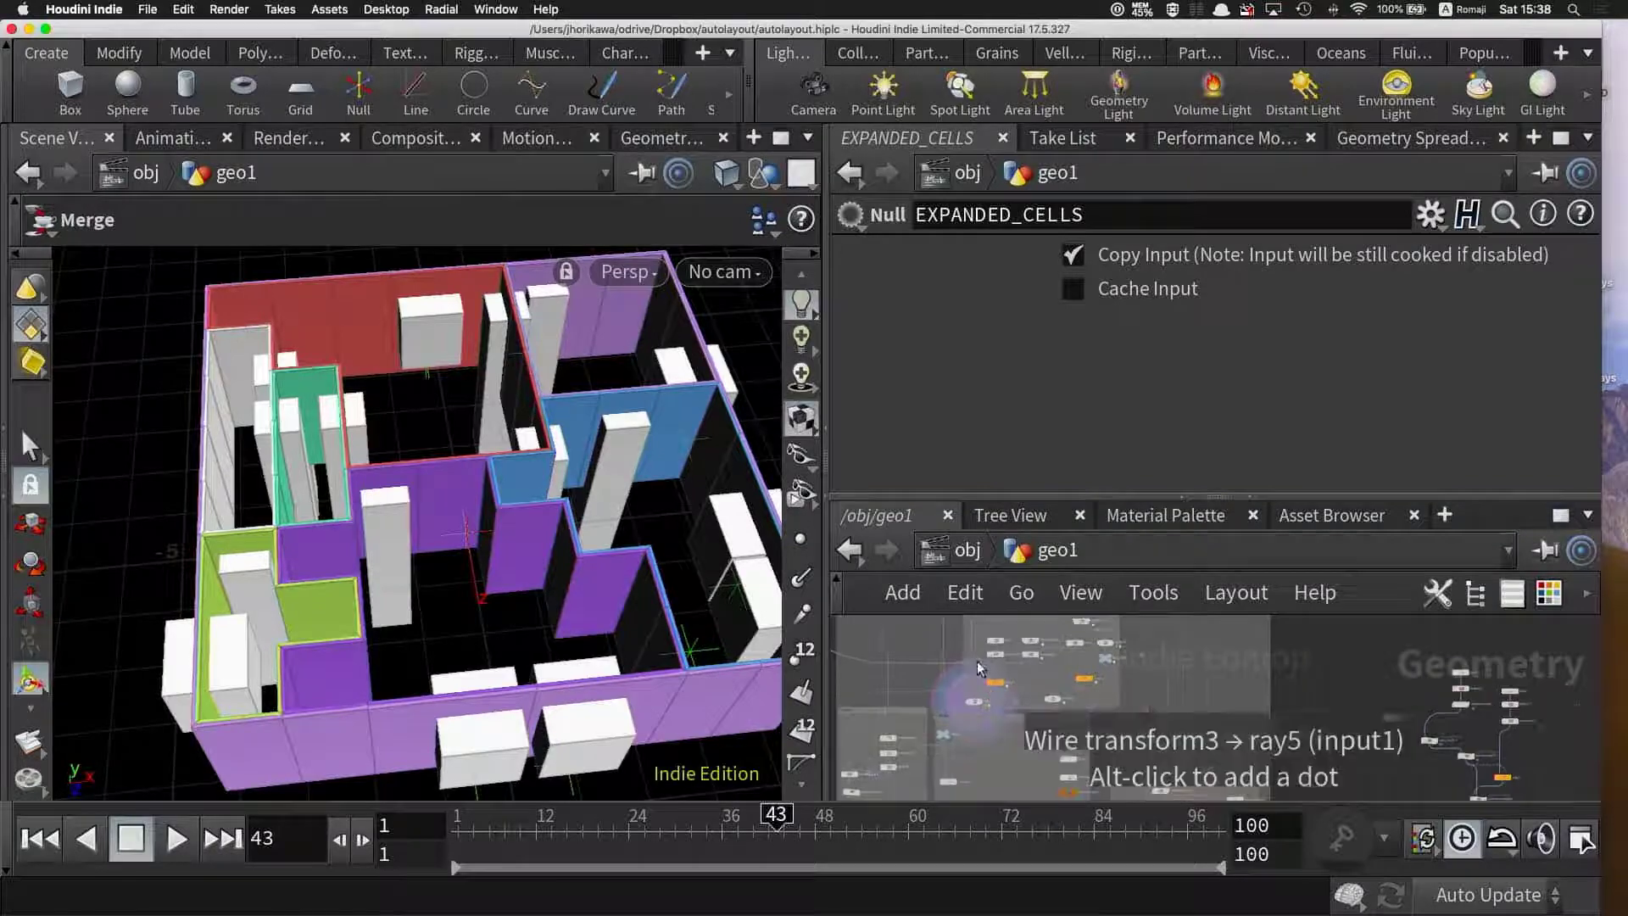
scroll(978, 666, up, 2)
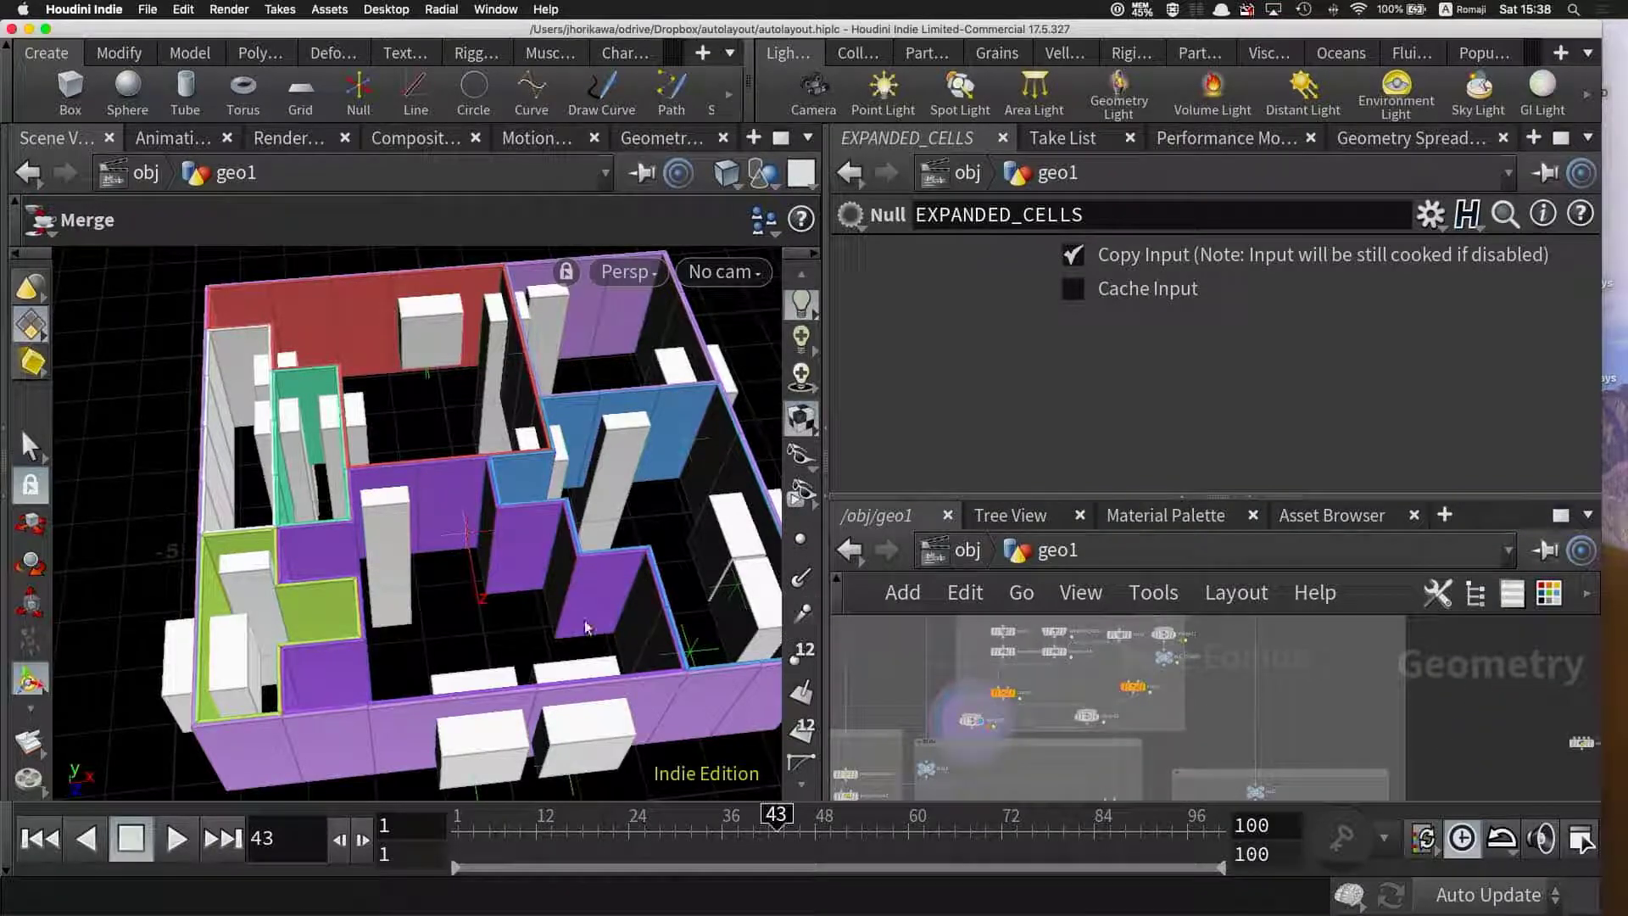
key(Escape)
mouse_move(586, 627)
mouse_down()
mouse_move(508, 459)
mouse_move(451, 477)
mouse_up()
key(Return)
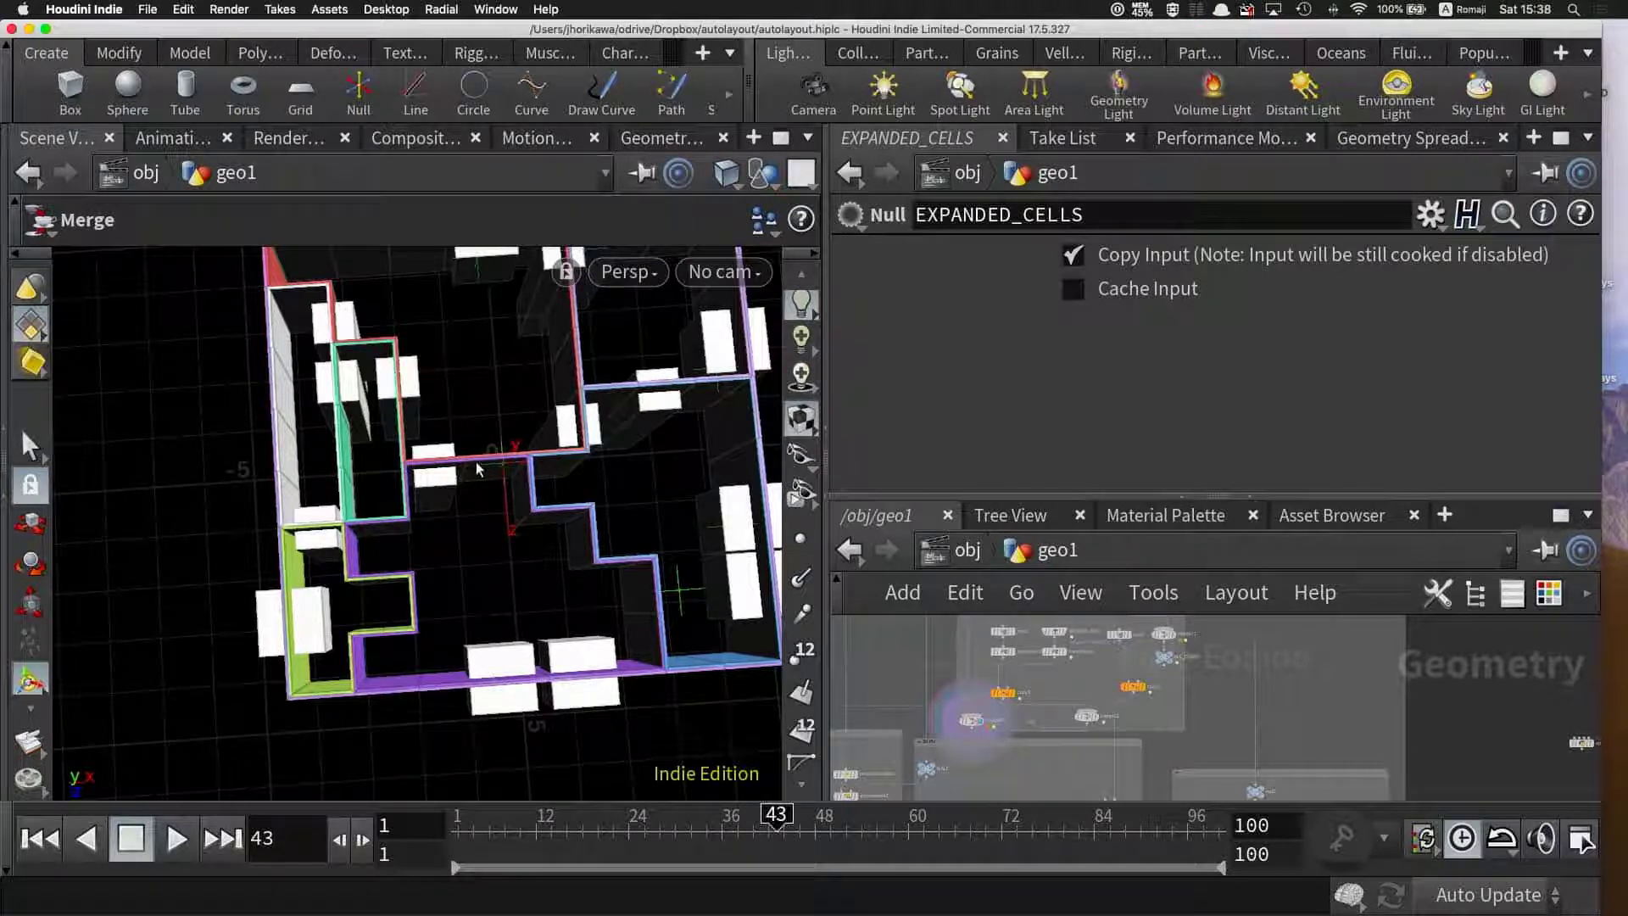
key(Escape)
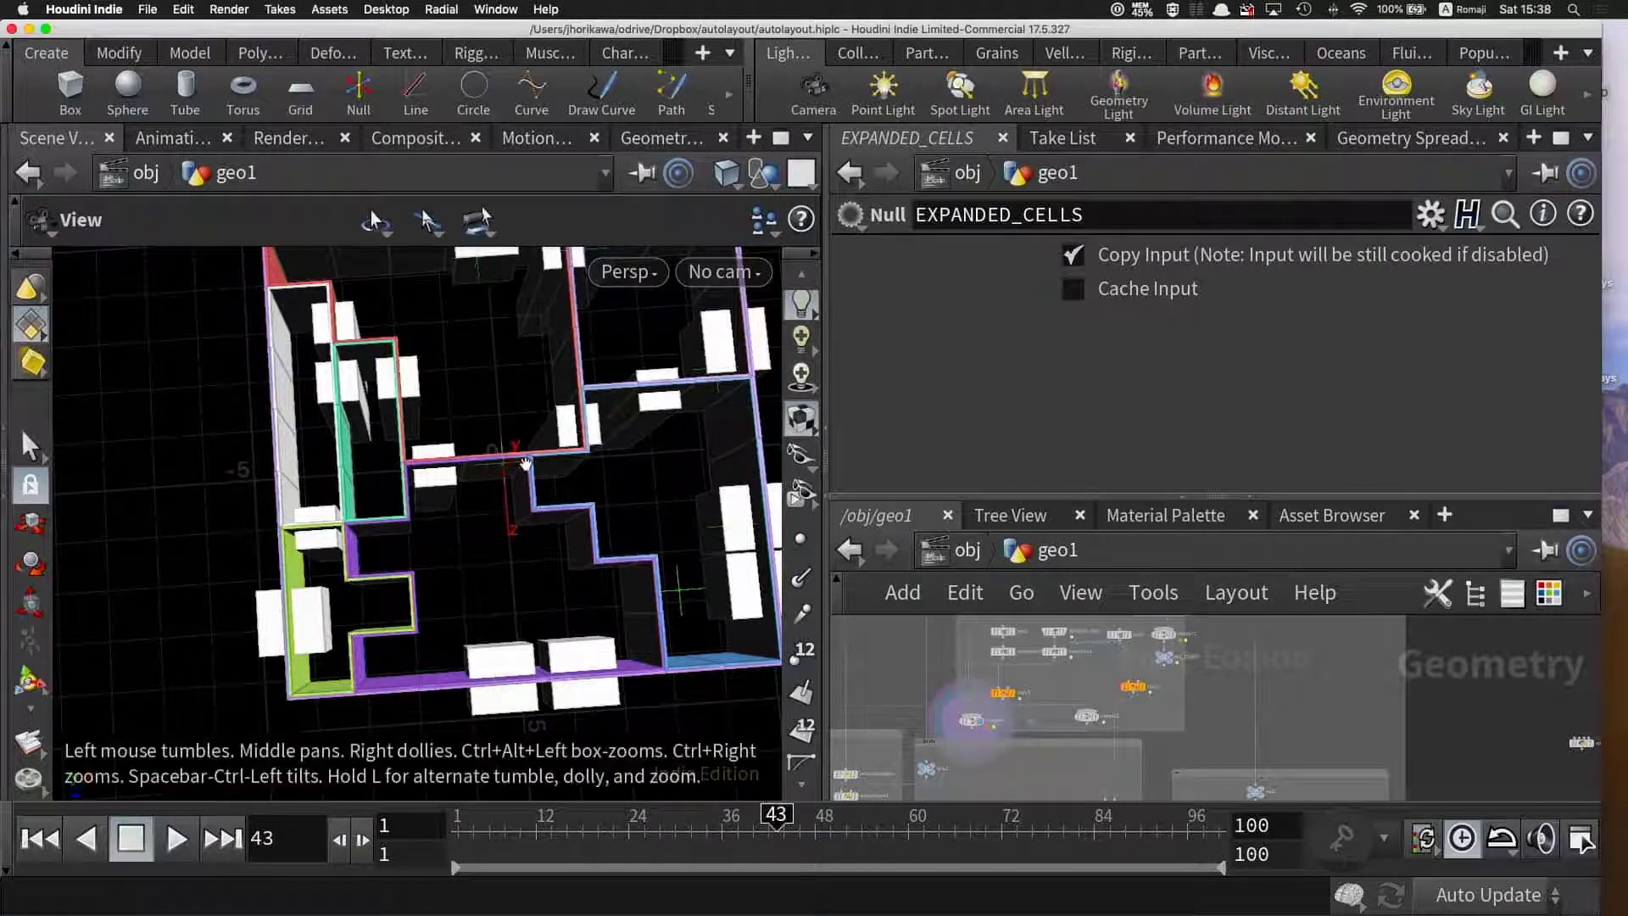
drag(529, 464, 481, 489)
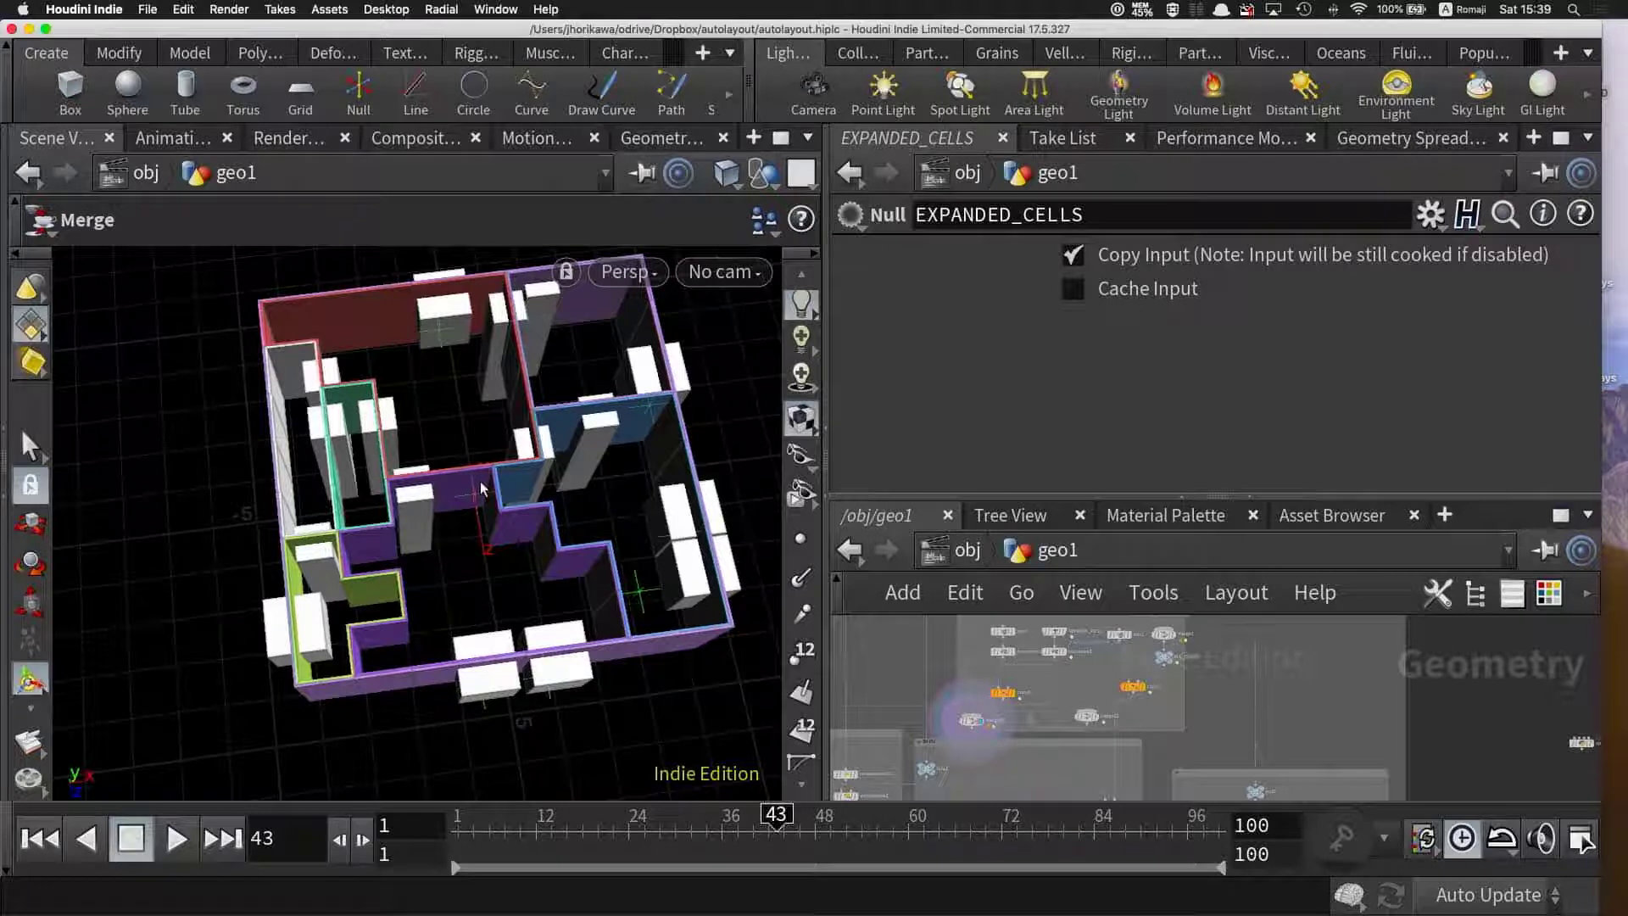
scroll(481, 488, up, 3)
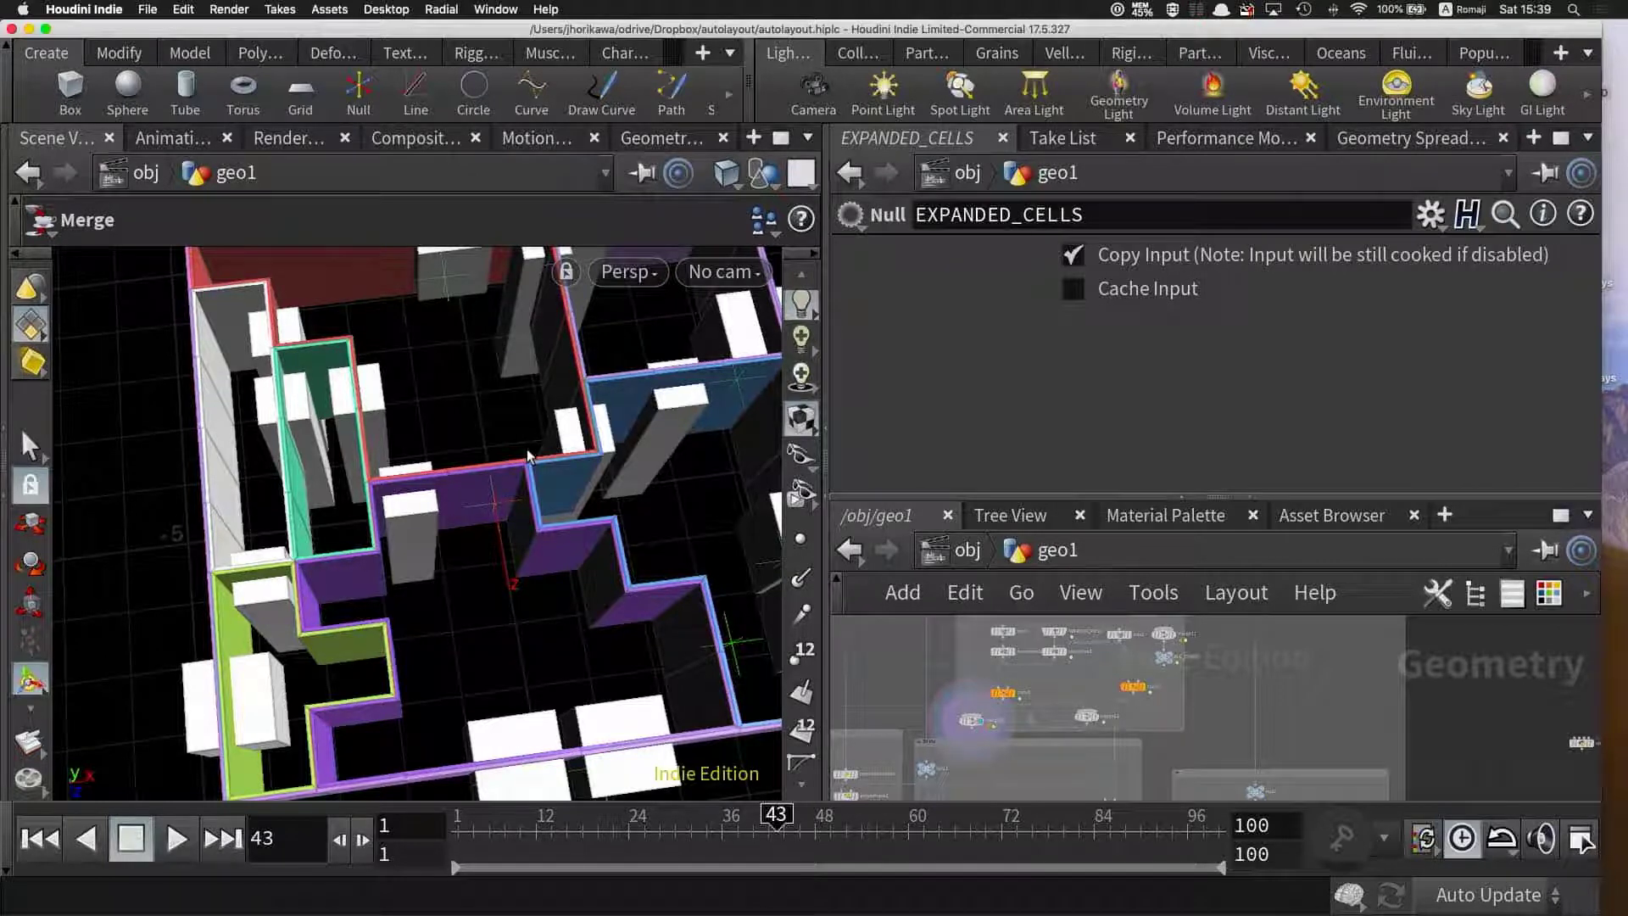
key(Escape)
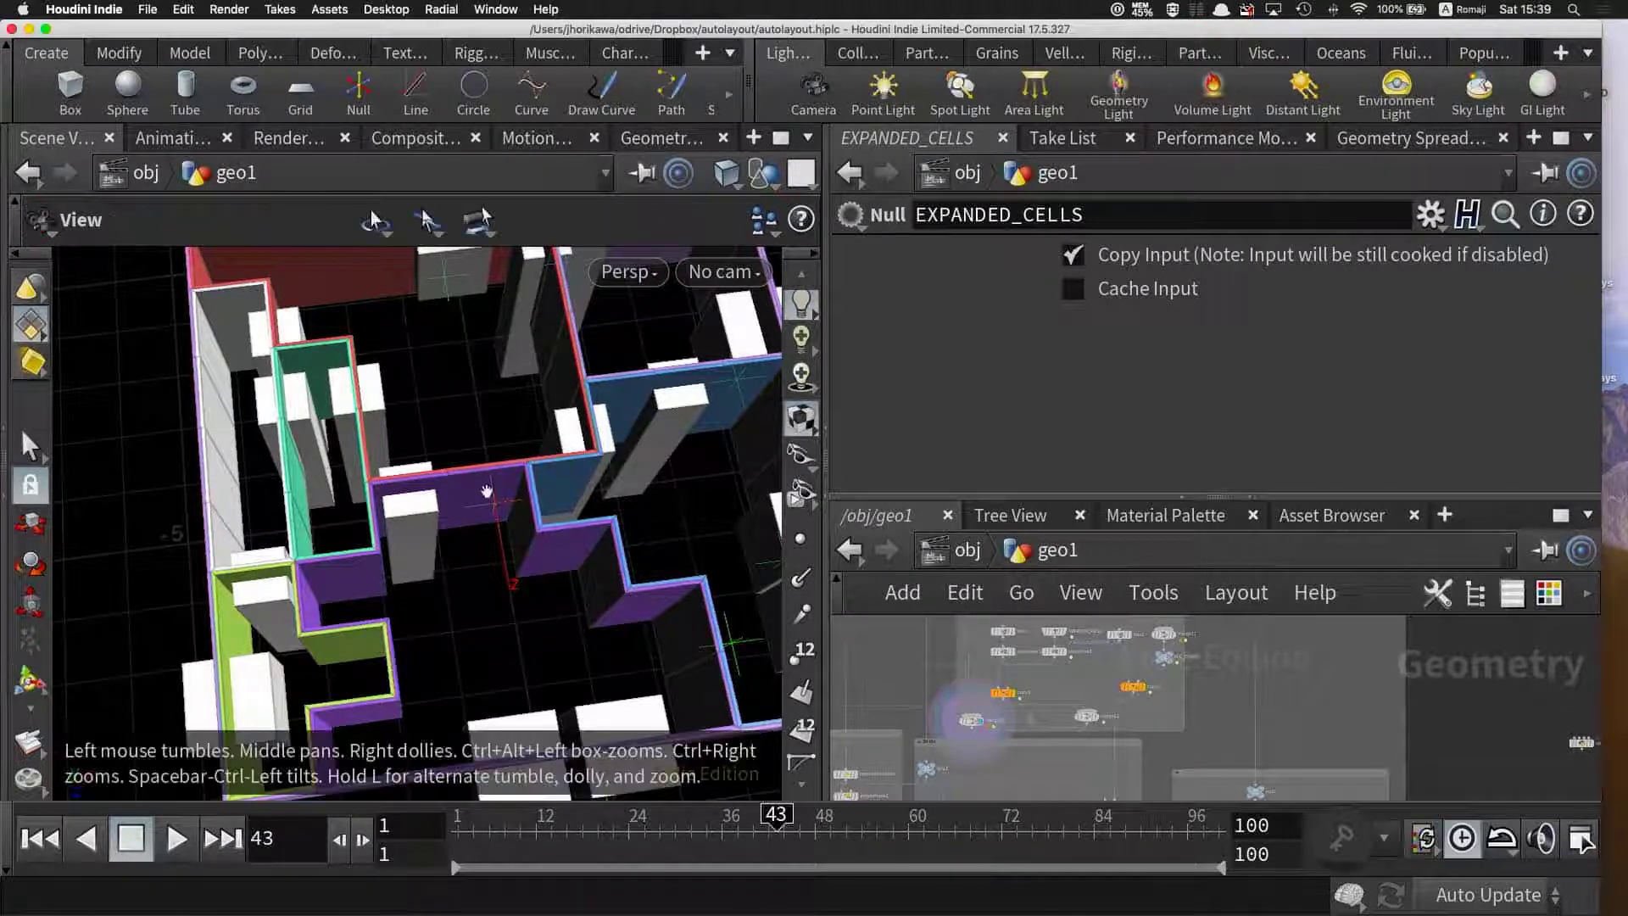
scroll(448, 490, down, 3)
drag(448, 488, 430, 499)
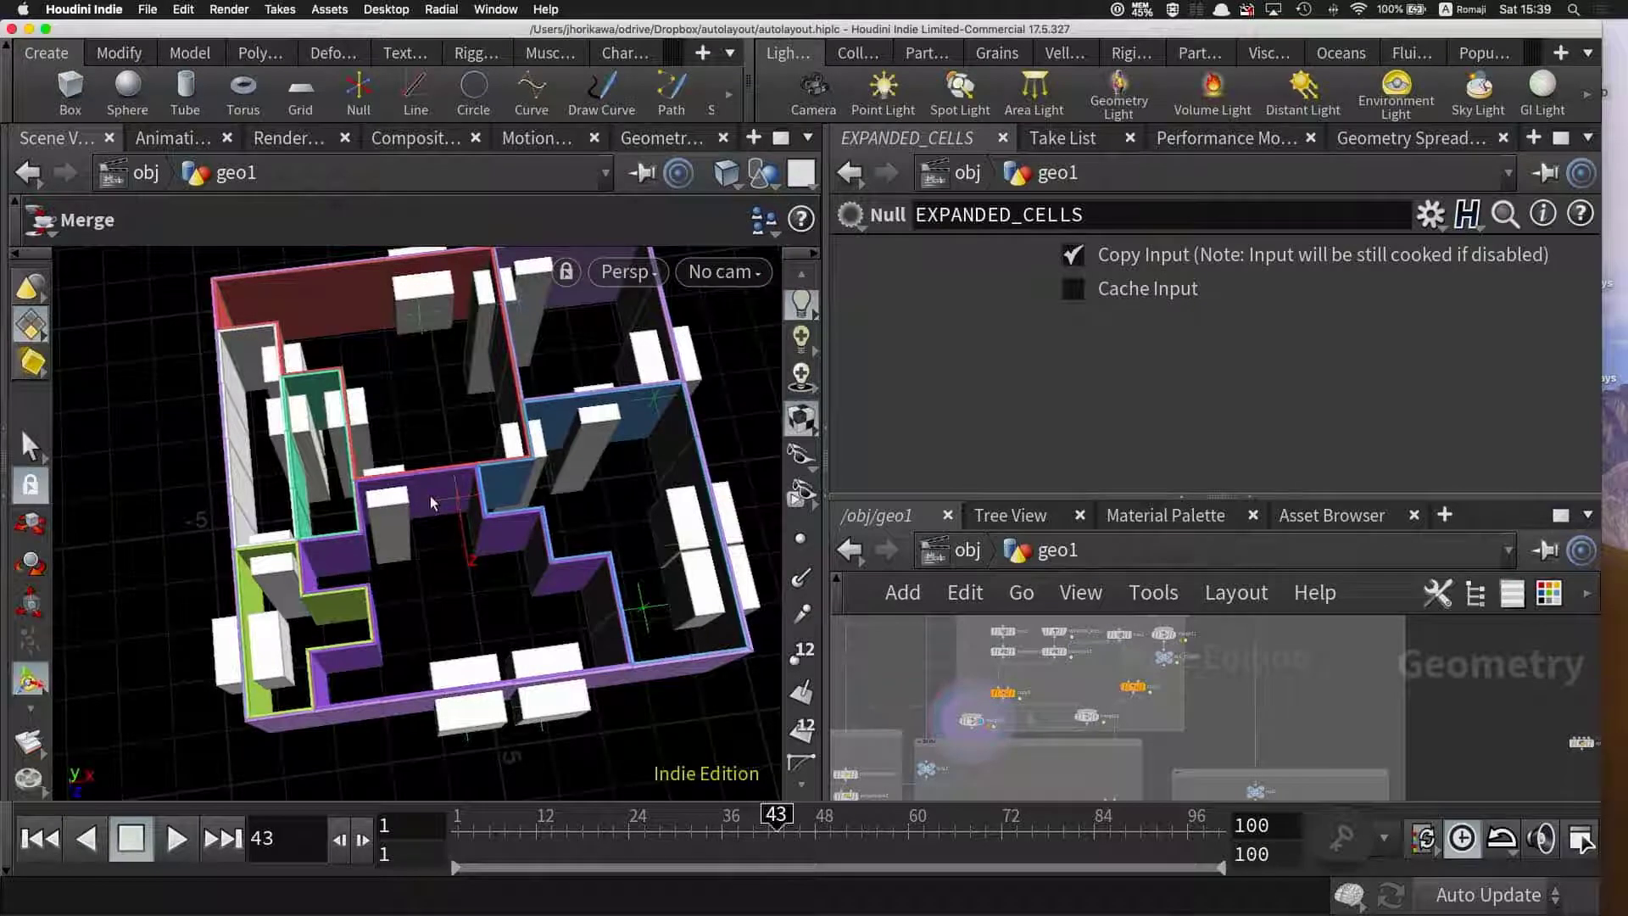
key(space)
key(space)
mouse_move(476, 443)
mouse_down()
mouse_move(431, 465)
mouse_move(477, 452)
mouse_up()
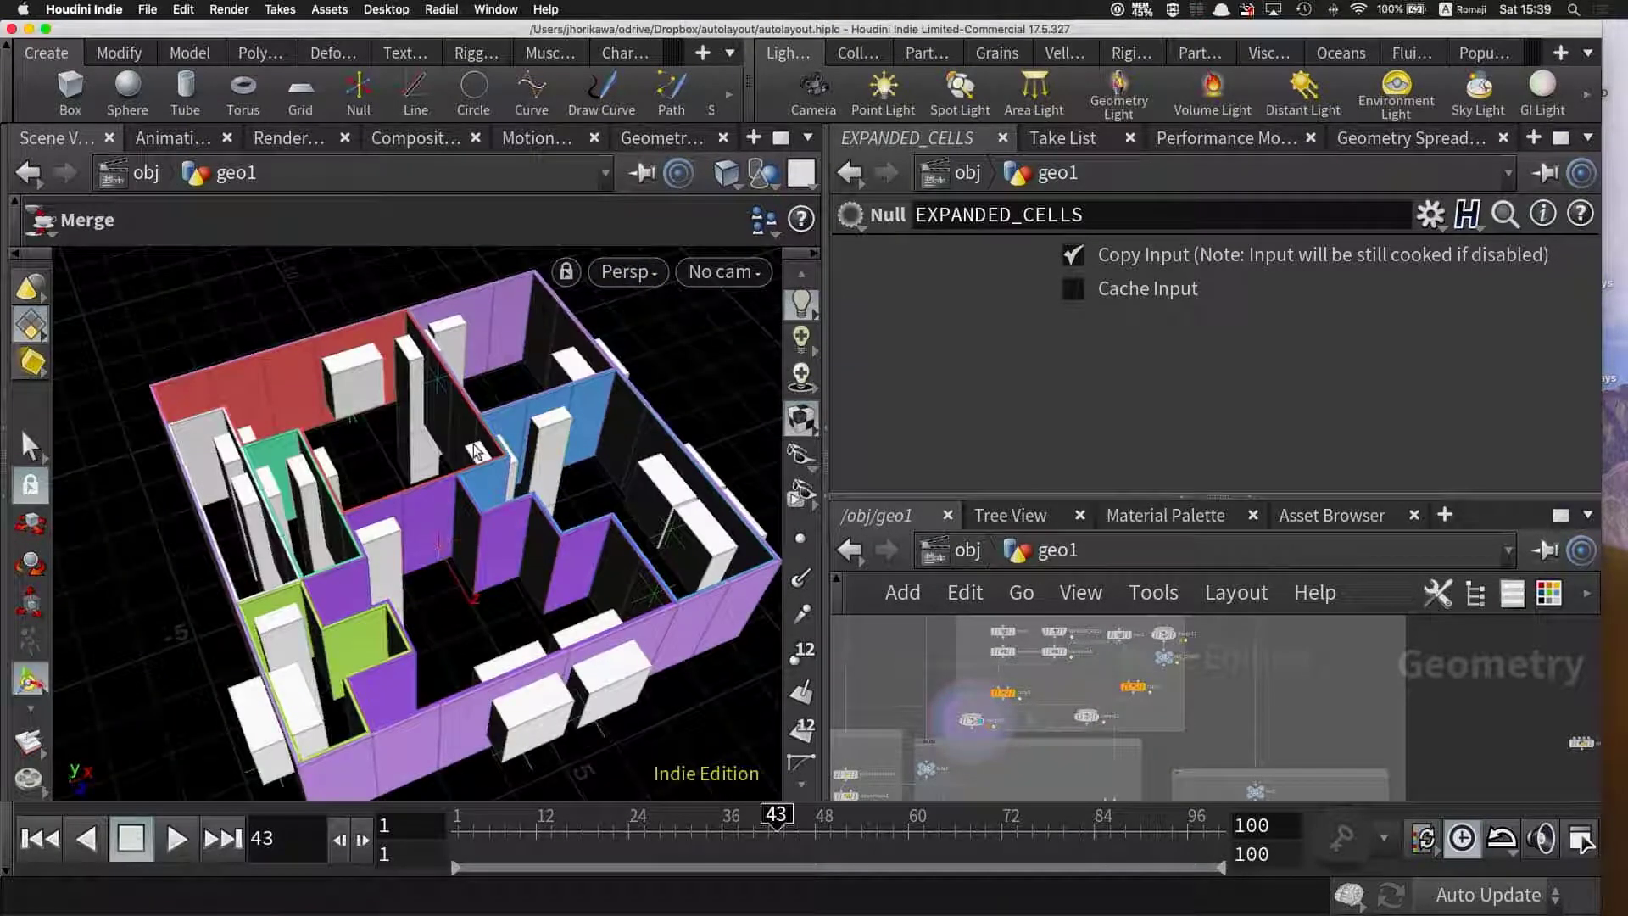
key(space)
drag(512, 424, 518, 454)
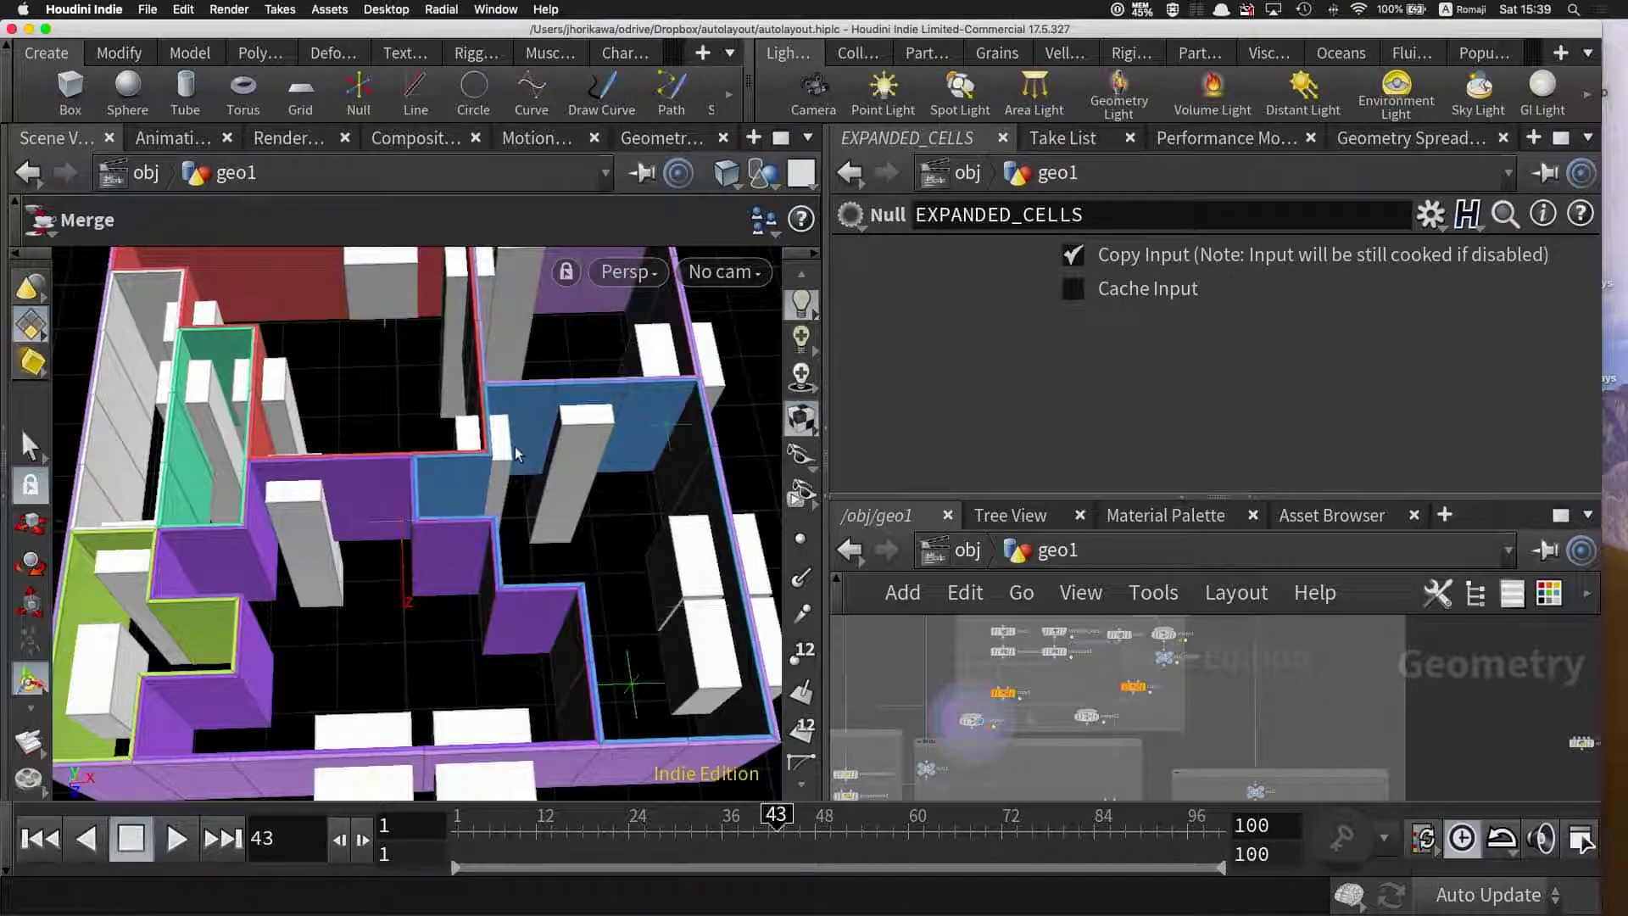
key(space)
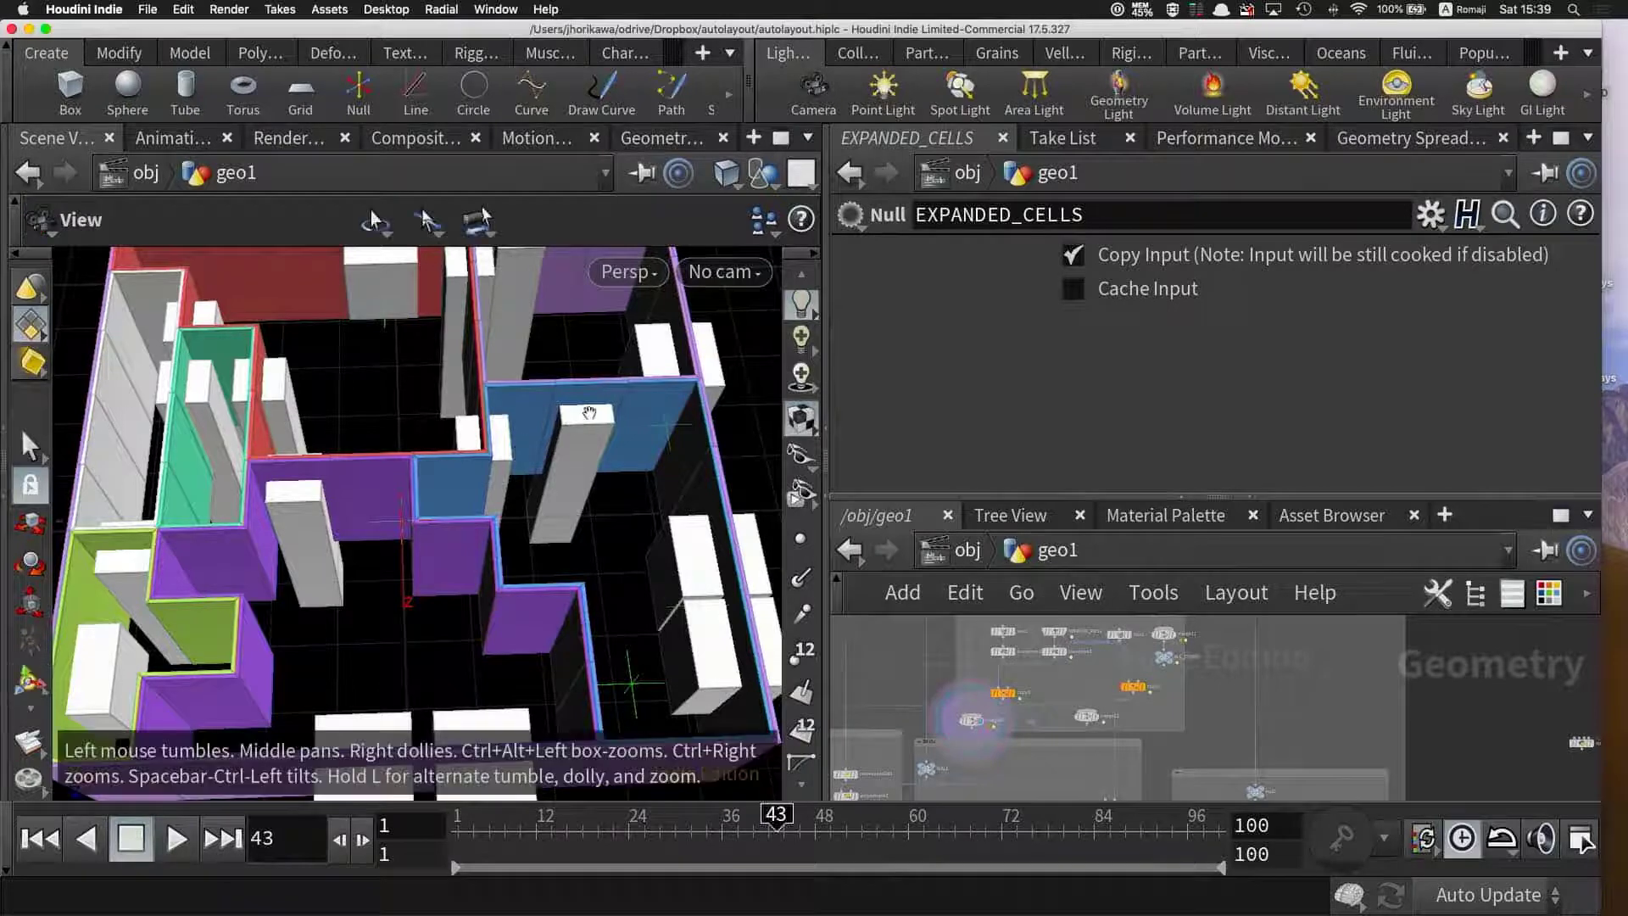
drag(516, 453, 515, 437)
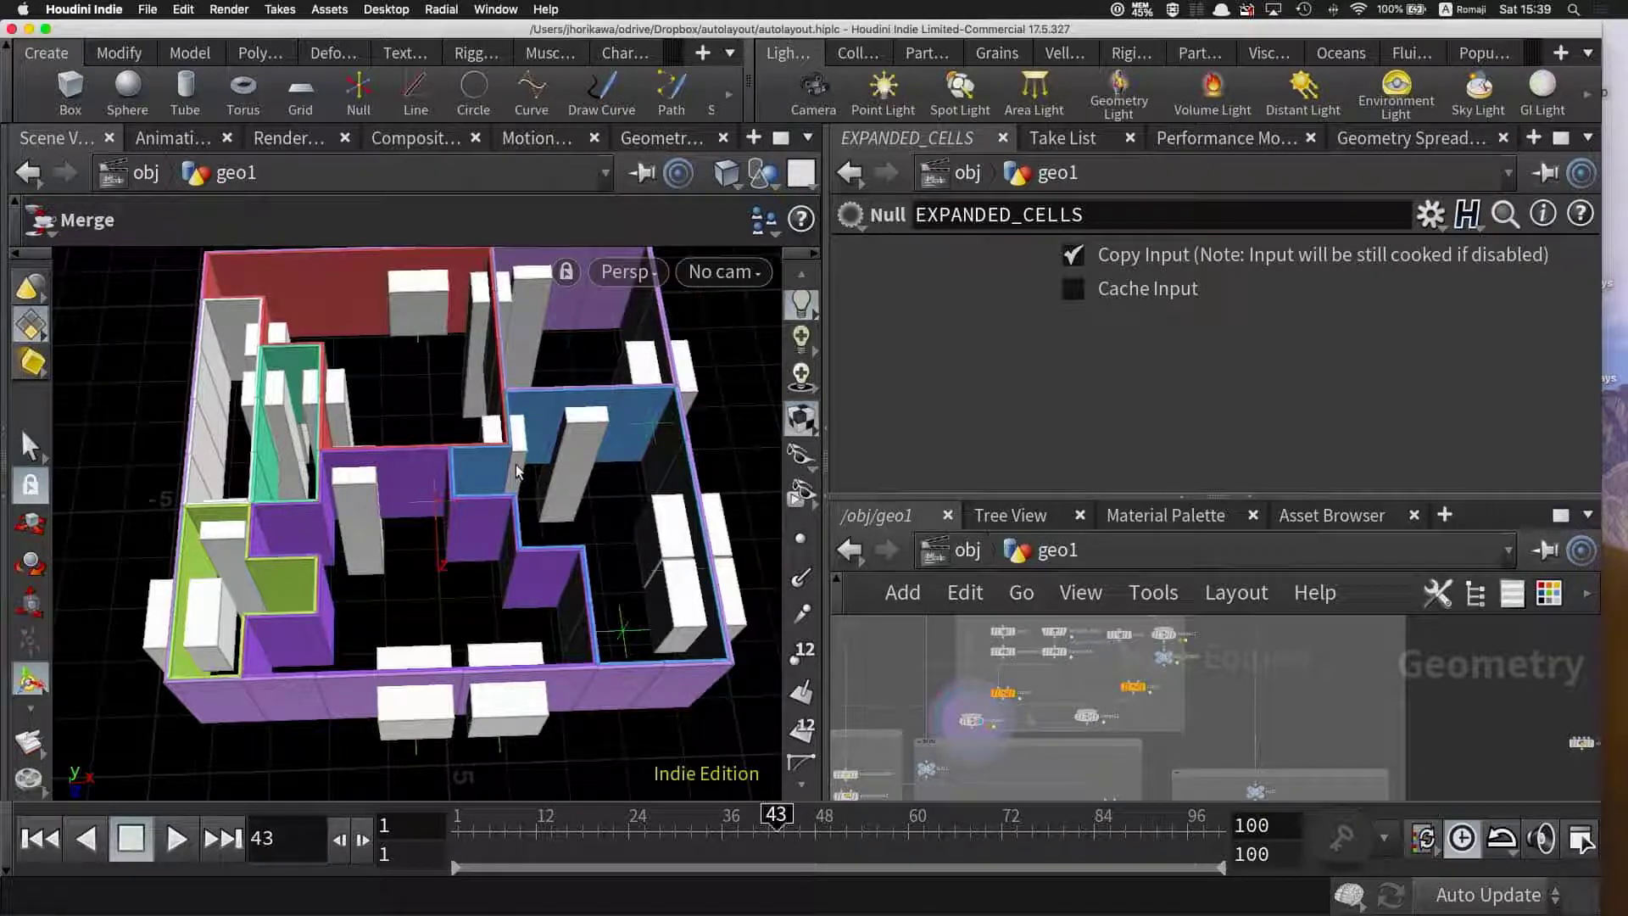
- Select boolean2 and orbit to a near top-down view of the building
click(986, 709)
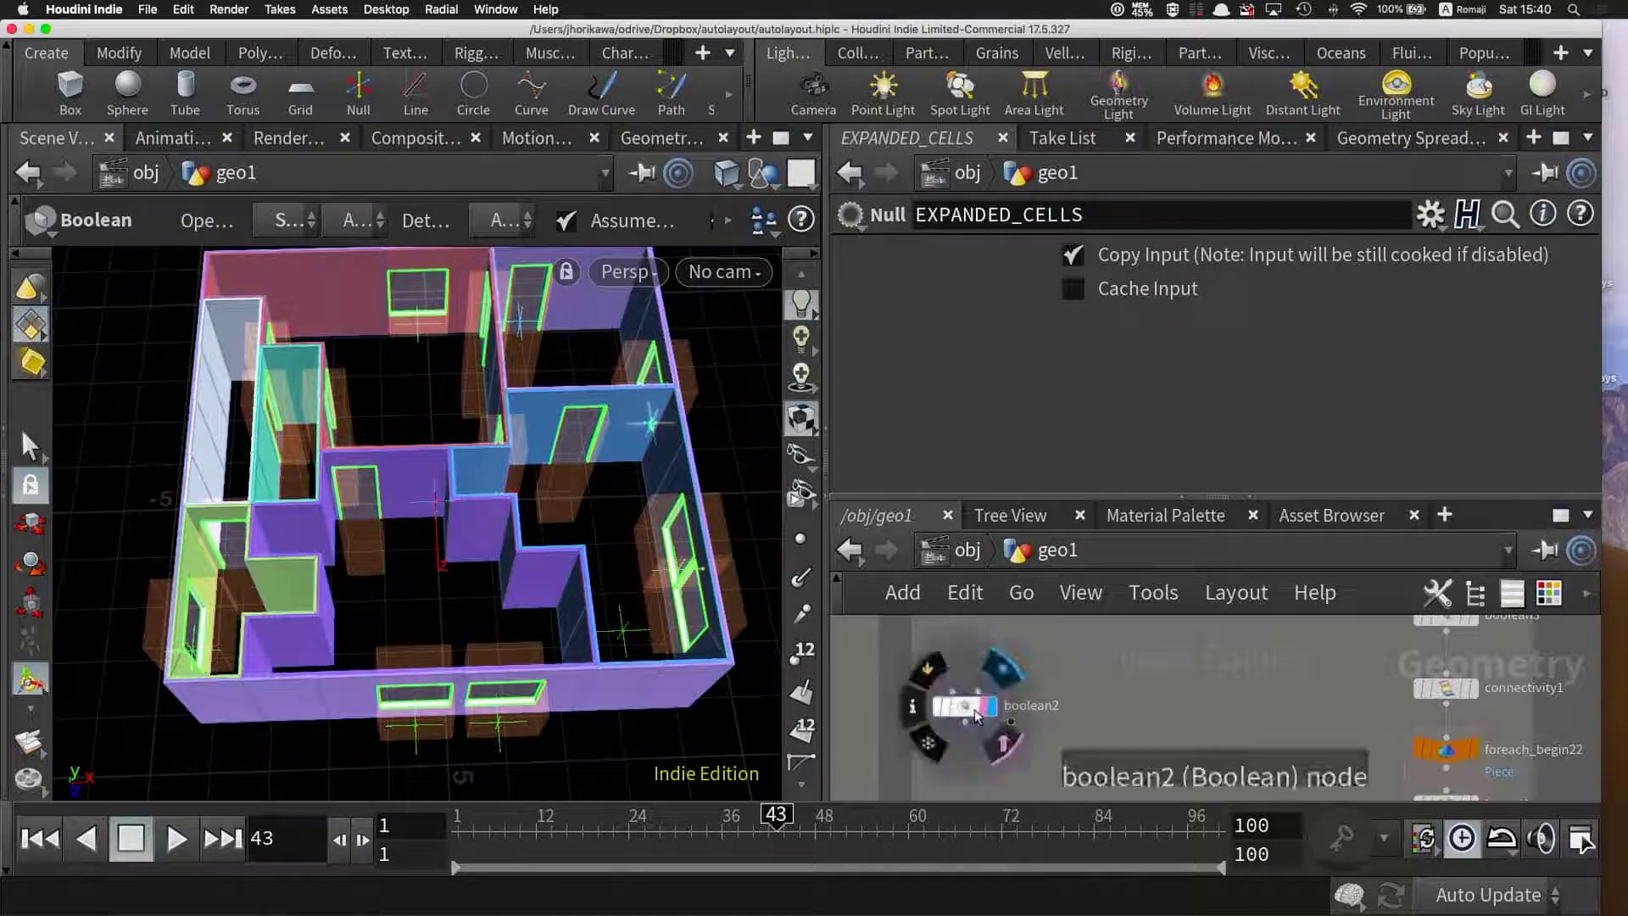
click(964, 706)
key(Escape)
mouse_move(509, 556)
mouse_down()
mouse_move(385, 496)
mouse_move(561, 608)
mouse_up()
scroll(472, 537, up, 3)
scroll(515, 540, down, 3)
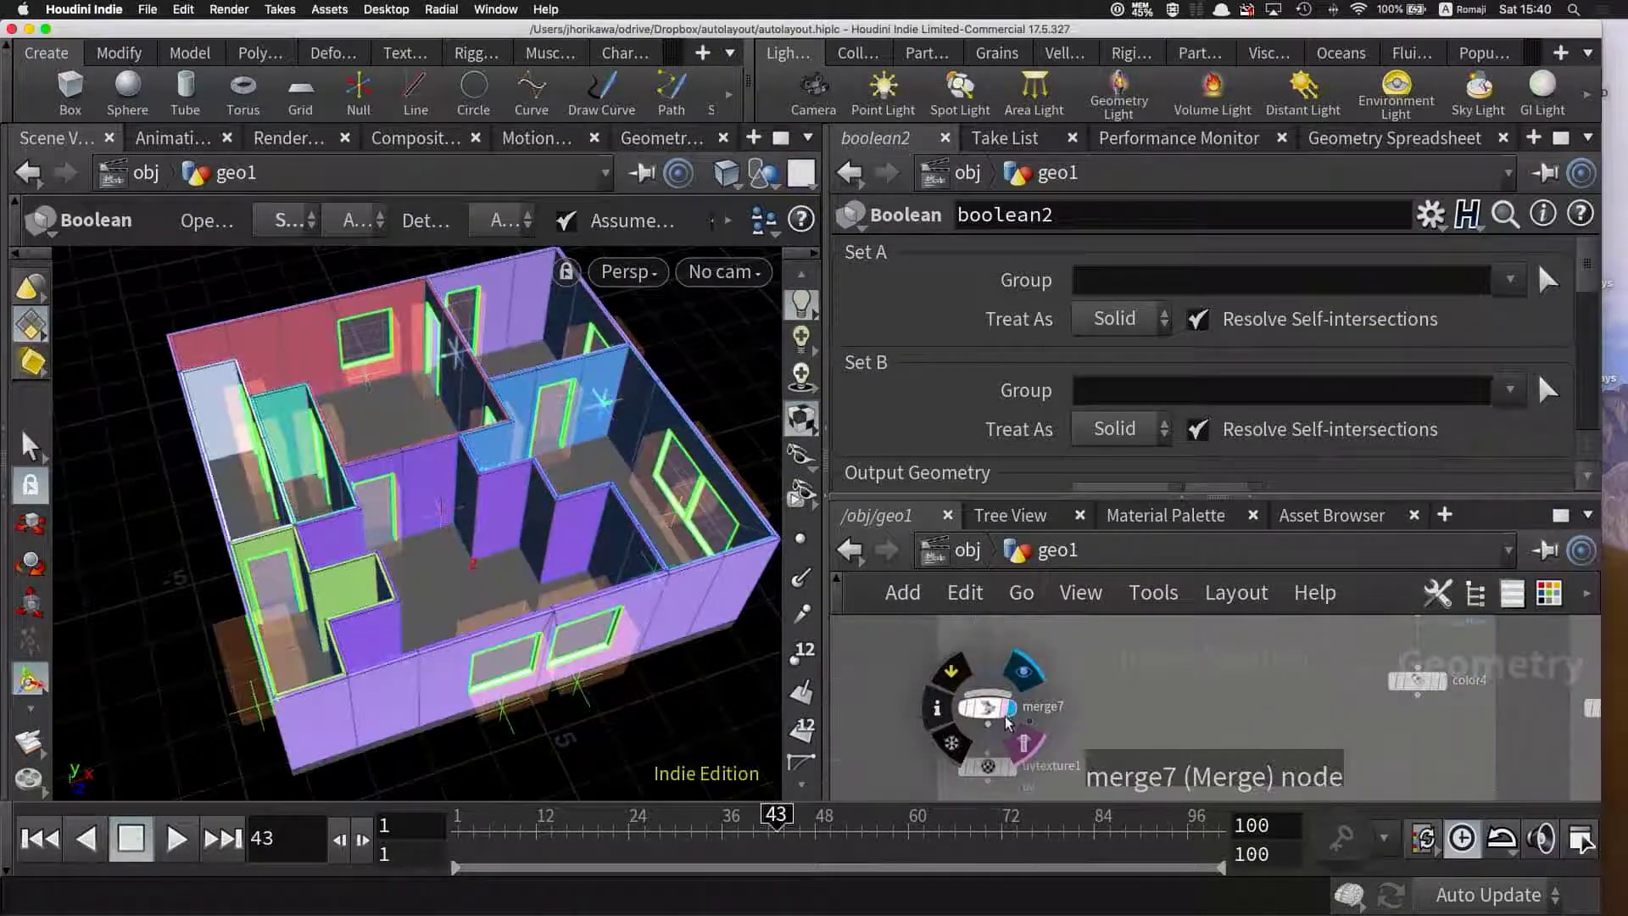
- Make merge7 current and display uvquickshade1's checker-textured house from a low angle
click(1011, 715)
scroll(1012, 715, down, 3)
key(Escape)
drag(725, 653, 695, 593)
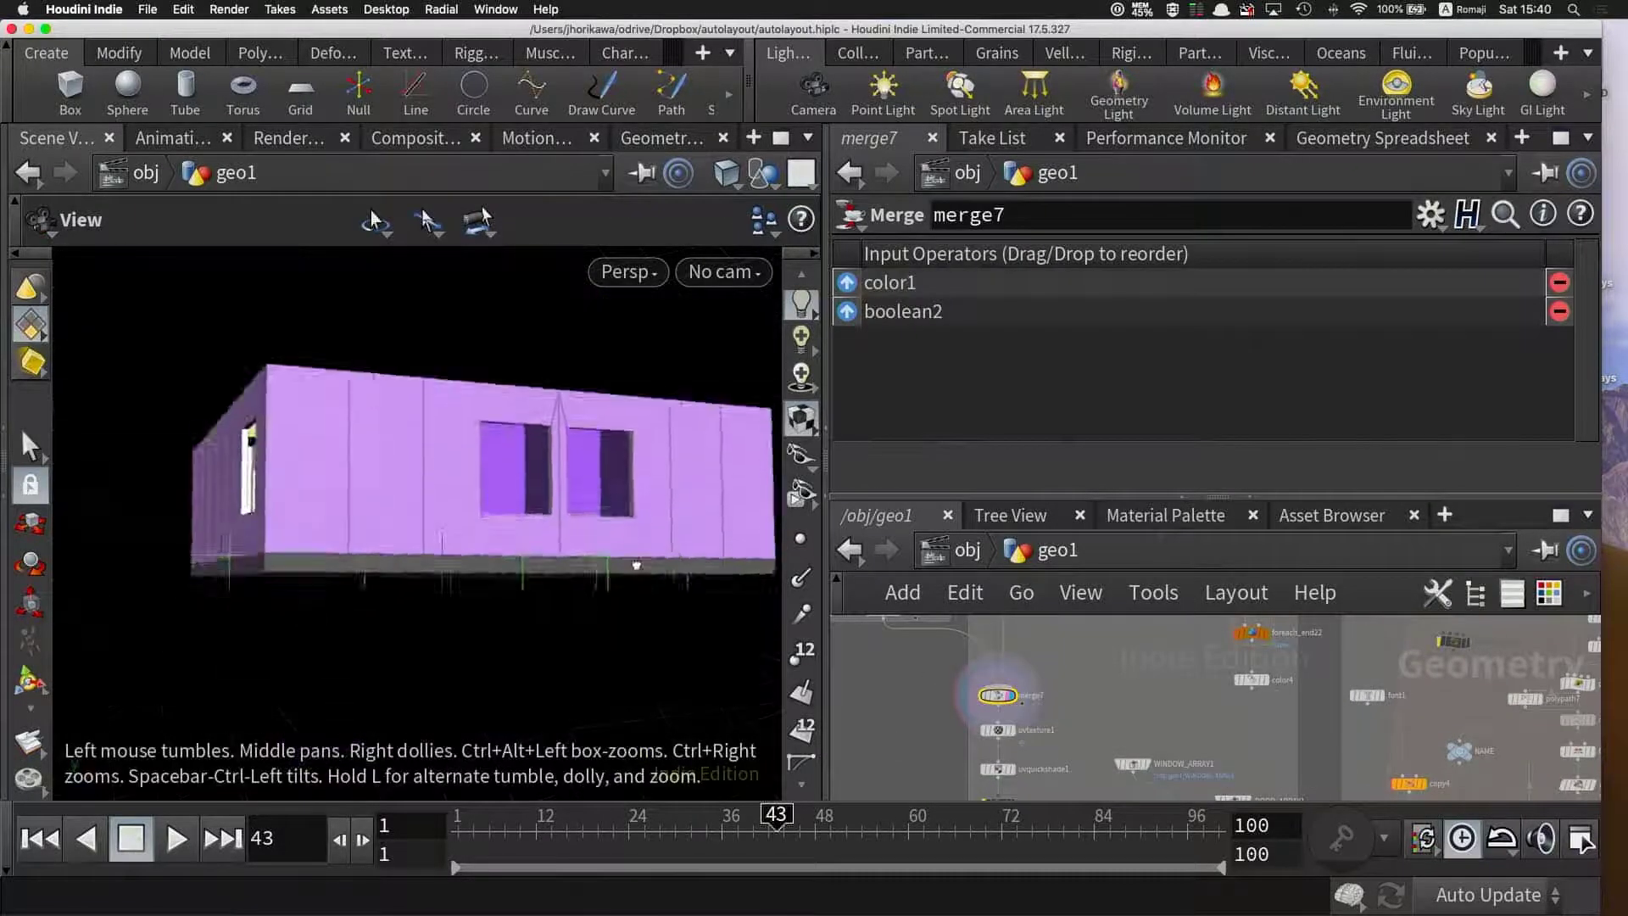
scroll(1050, 651, up, 3)
click(1014, 630)
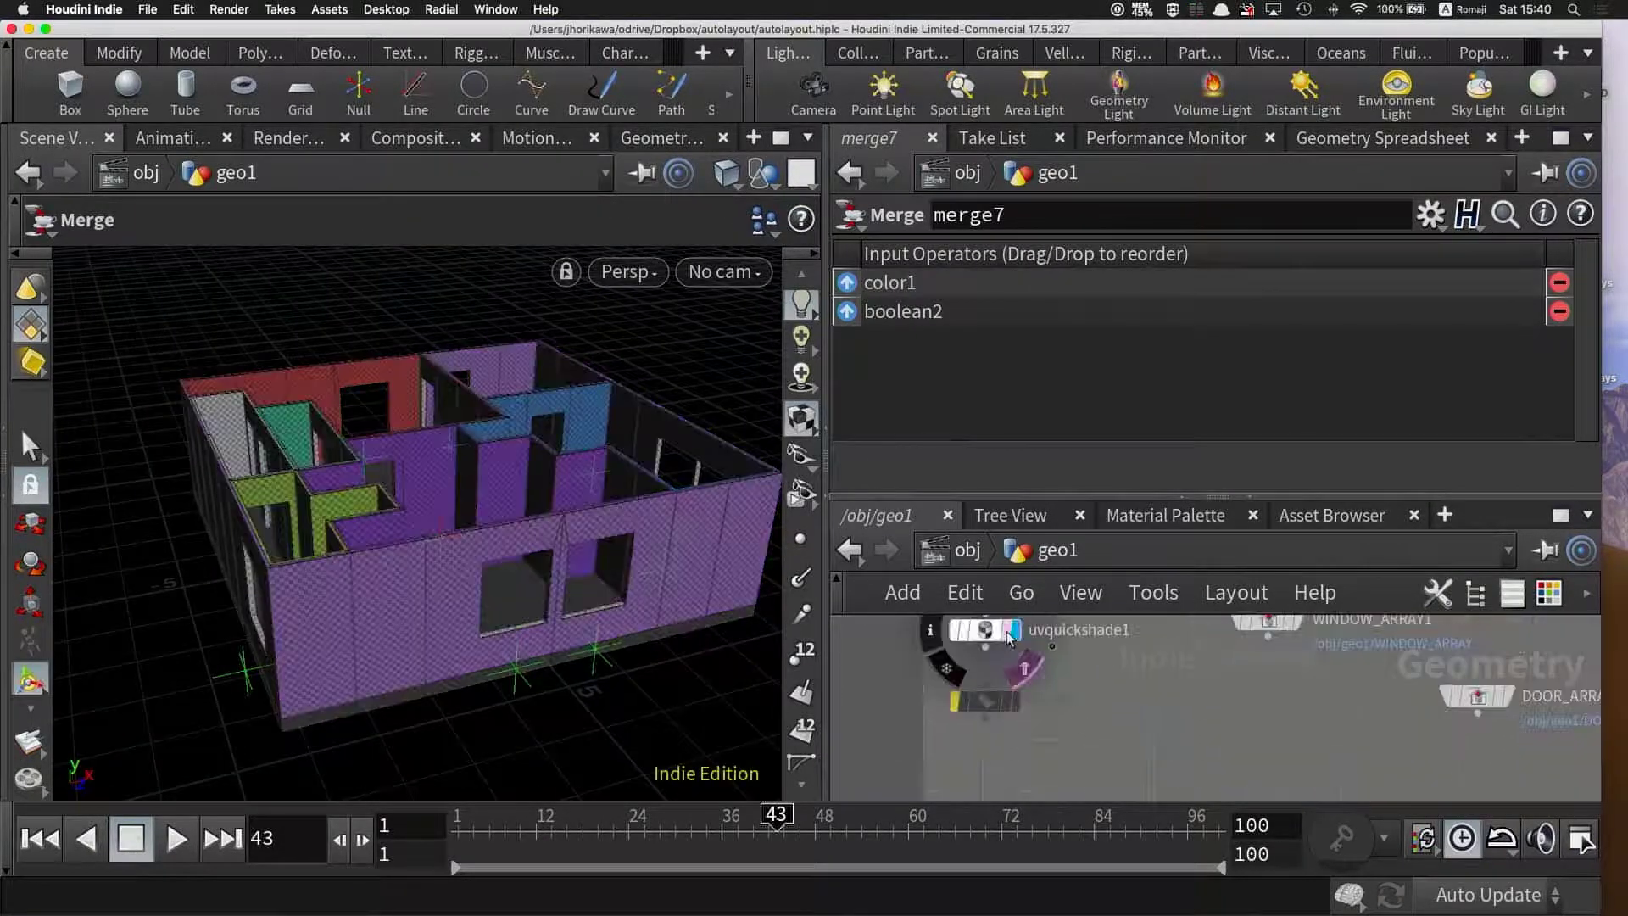
- Orbit and zoom around the house with its openings, yellow doors, cyan windows and room labels
drag(561, 511, 563, 552)
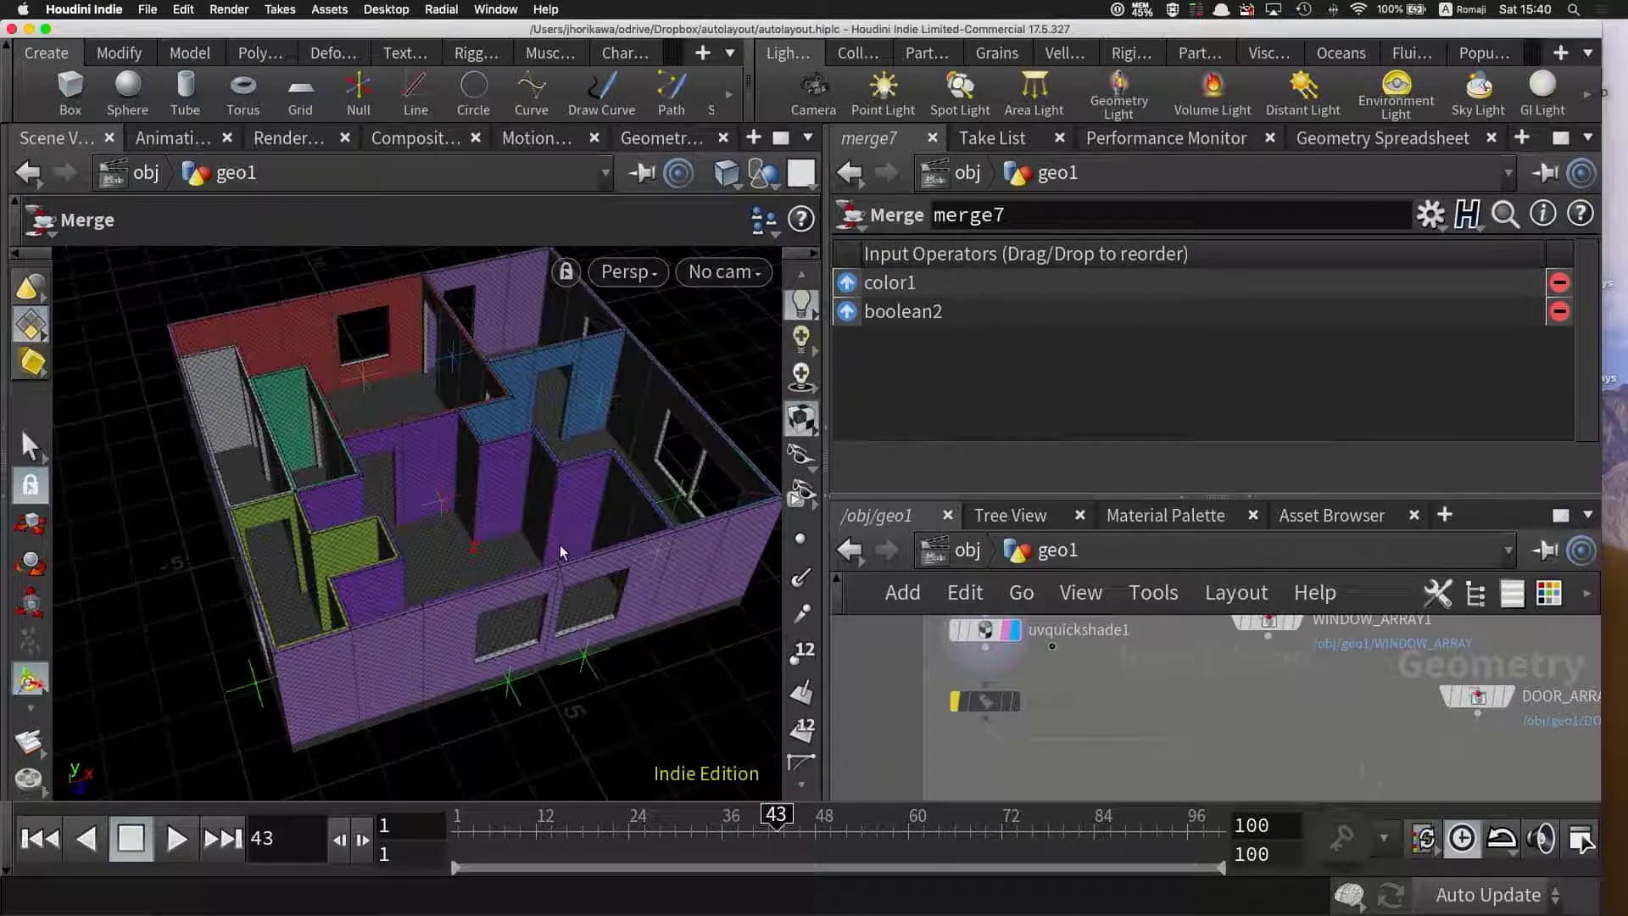
key(space)
drag(498, 520, 509, 543)
key(h)
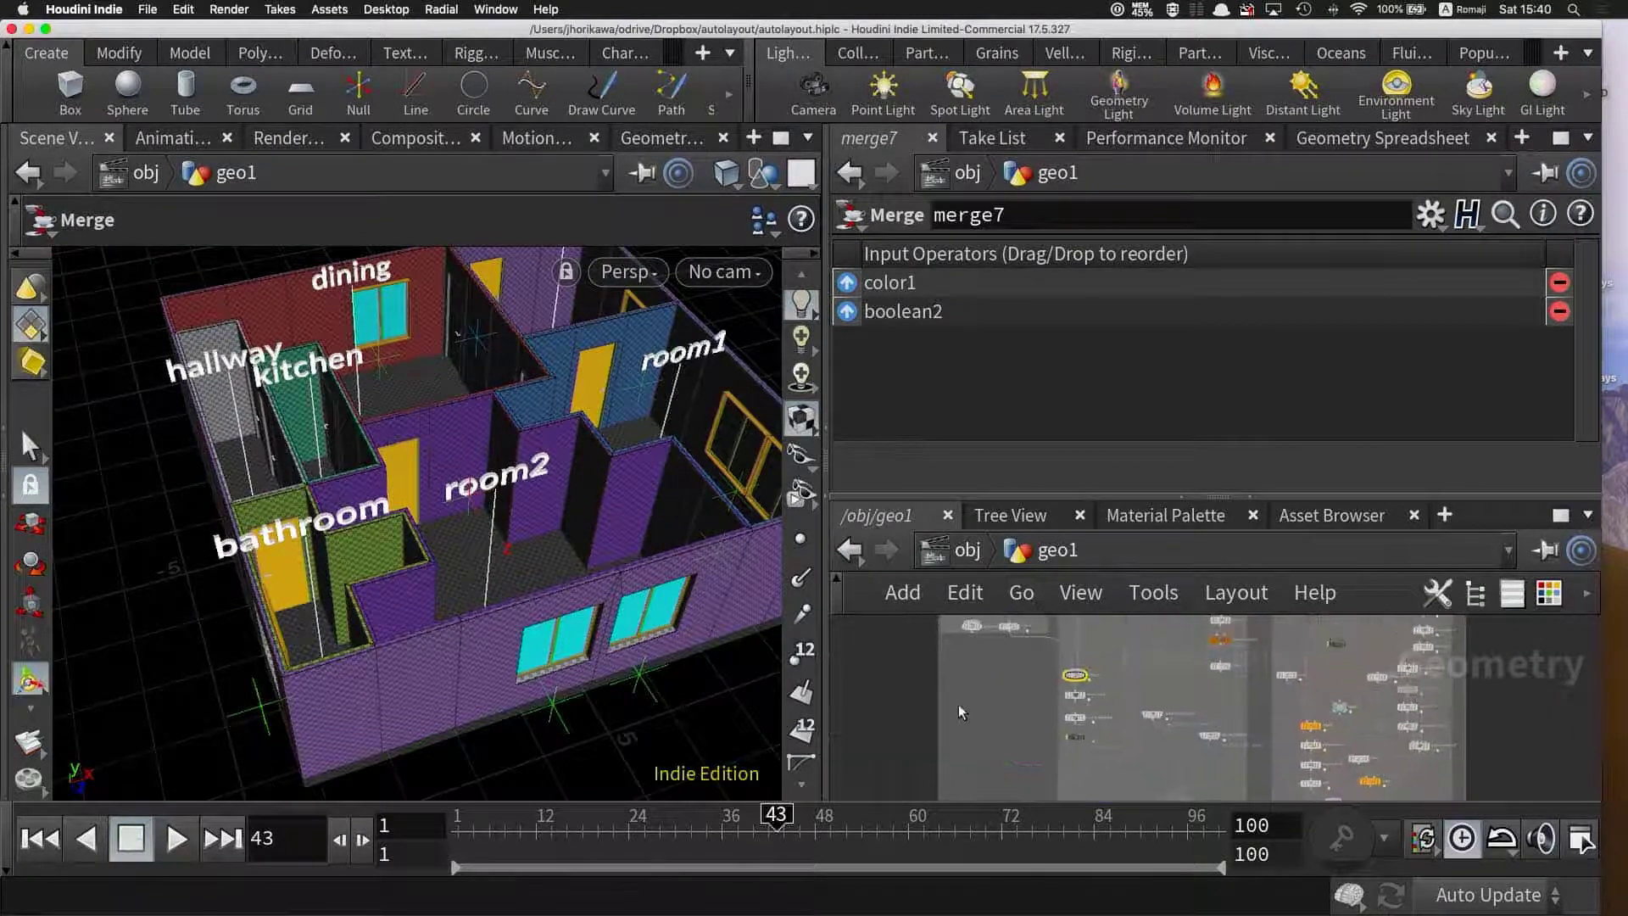
scroll(961, 712, down, 3)
scroll(975, 715, down, 3)
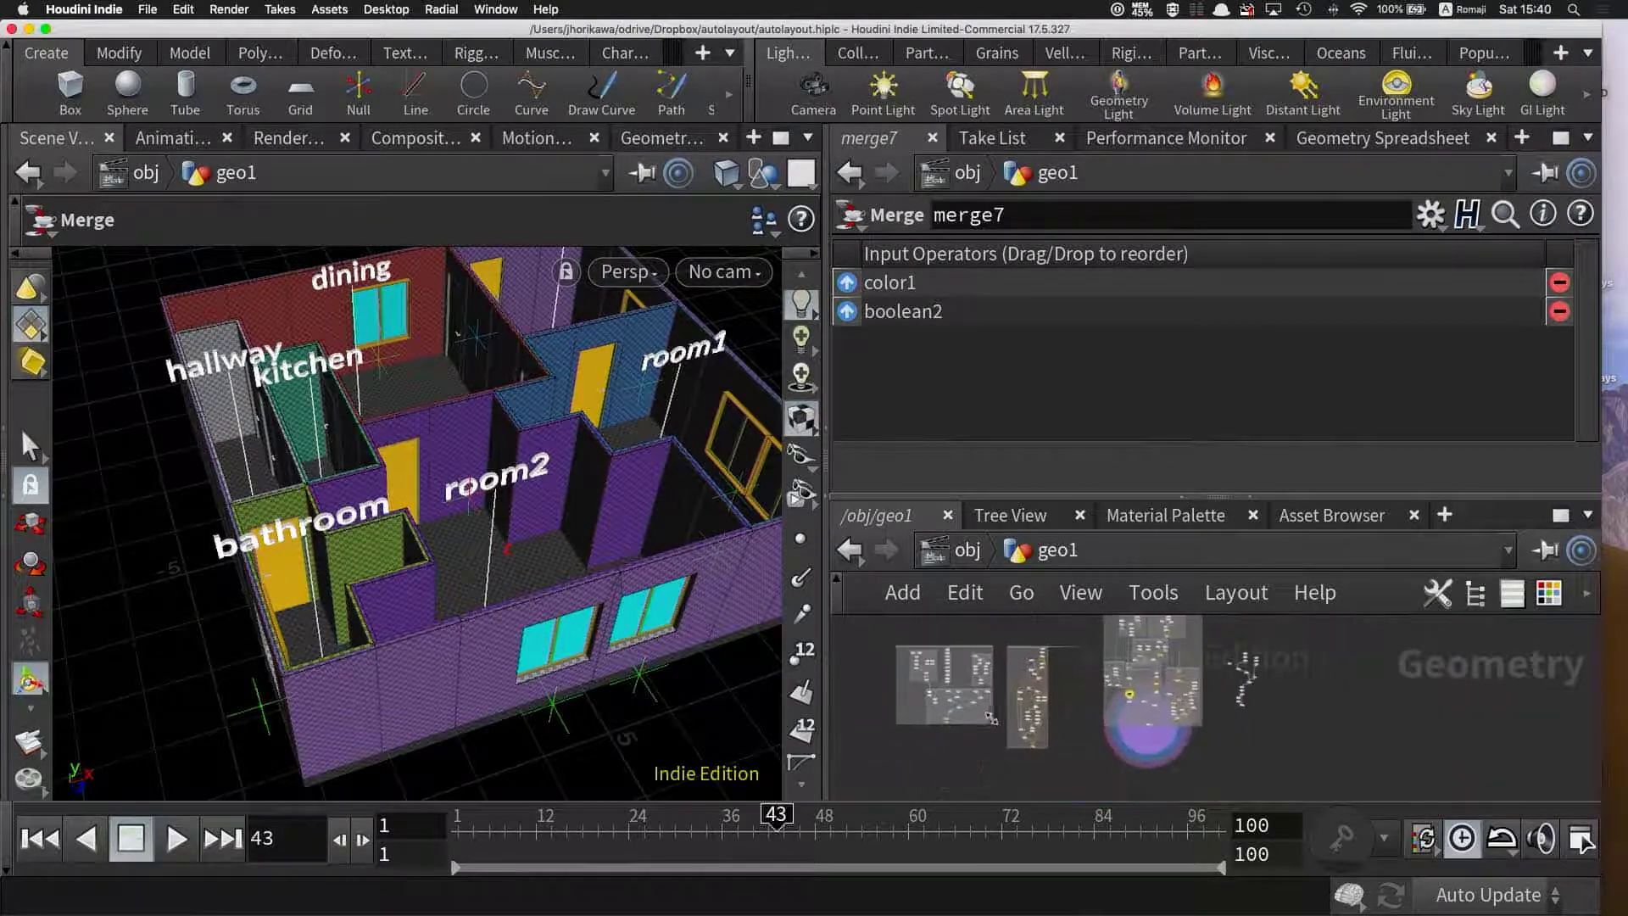
scroll(990, 717, up, 5)
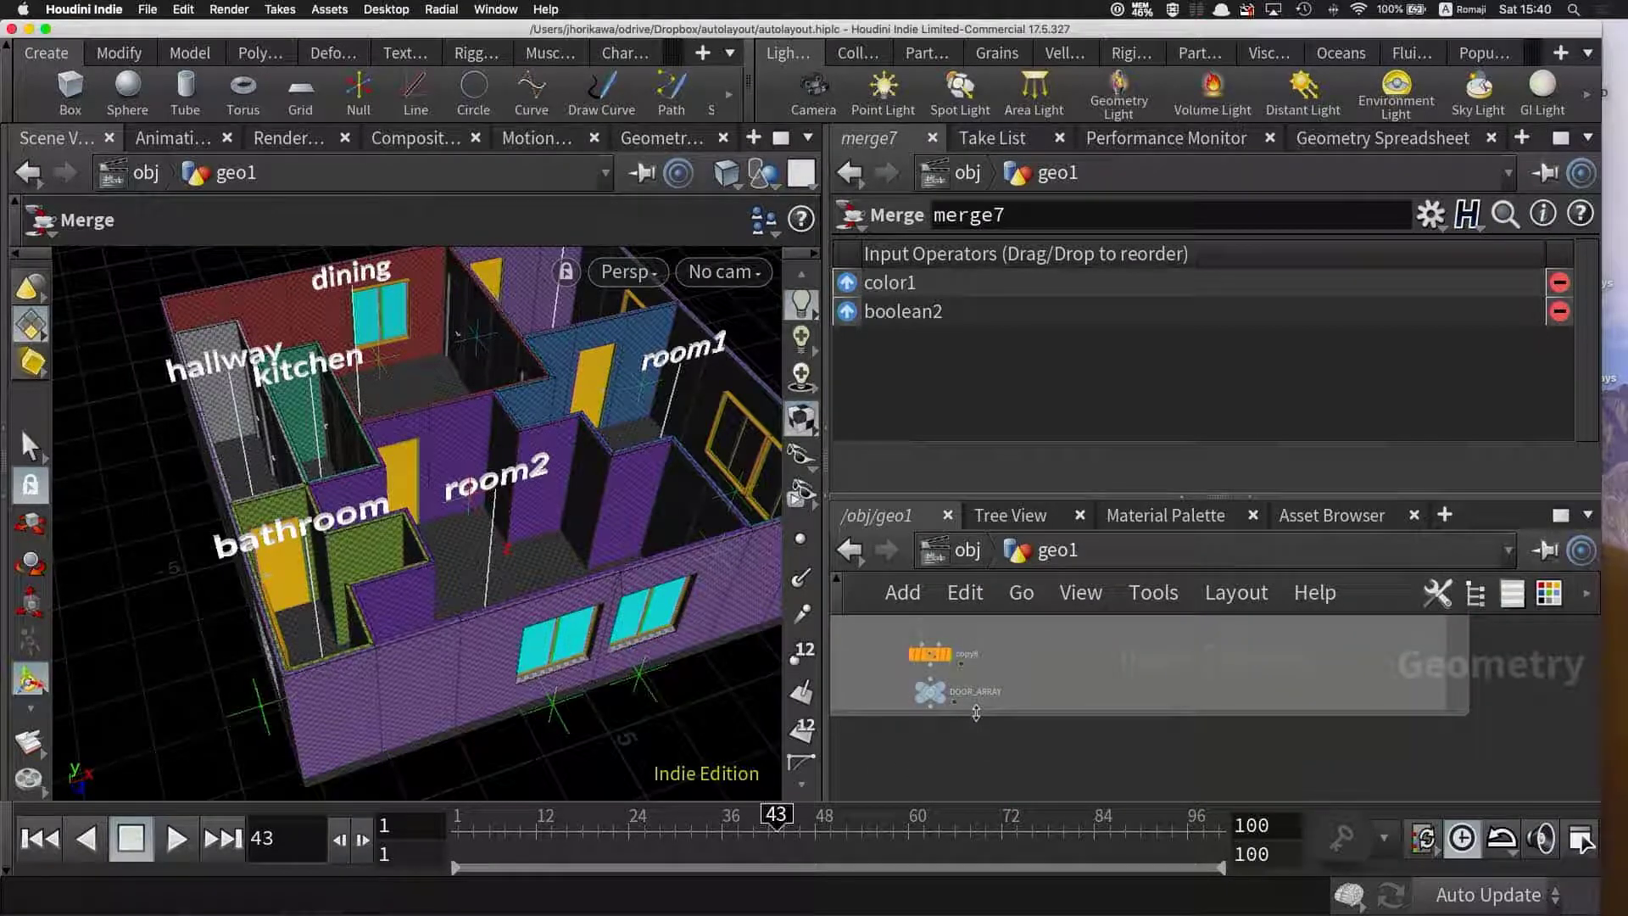
- Display only DOOR_ARRAY and orbit in close to inspect the doors
scroll(976, 712, up, 2)
click(927, 666)
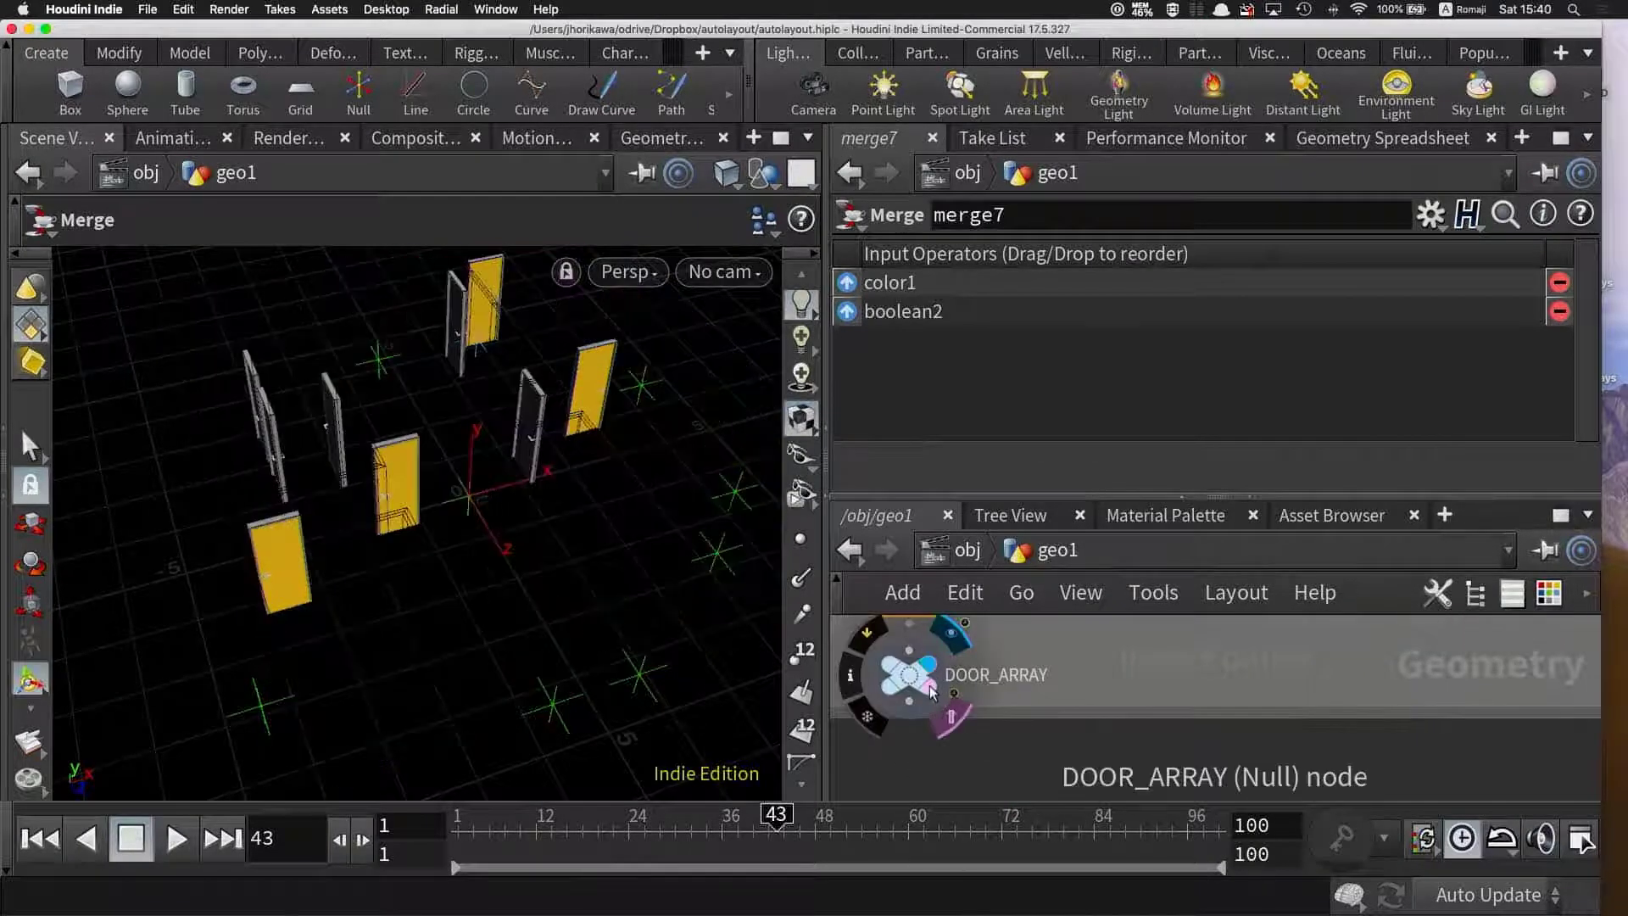
key(Escape)
mouse_move(458, 574)
mouse_down()
mouse_move(614, 549)
mouse_move(611, 563)
mouse_move(506, 513)
mouse_move(552, 567)
mouse_move(393, 603)
mouse_move(474, 586)
mouse_move(636, 501)
mouse_move(543, 509)
mouse_move(534, 585)
mouse_move(606, 560)
mouse_move(585, 500)
mouse_move(599, 450)
mouse_move(658, 429)
mouse_move(458, 472)
mouse_move(536, 462)
mouse_move(455, 498)
mouse_move(690, 497)
mouse_move(642, 516)
mouse_move(685, 504)
mouse_move(330, 523)
mouse_move(352, 462)
mouse_move(498, 546)
mouse_move(375, 536)
mouse_move(411, 450)
mouse_up()
scroll(1003, 683, down, 5)
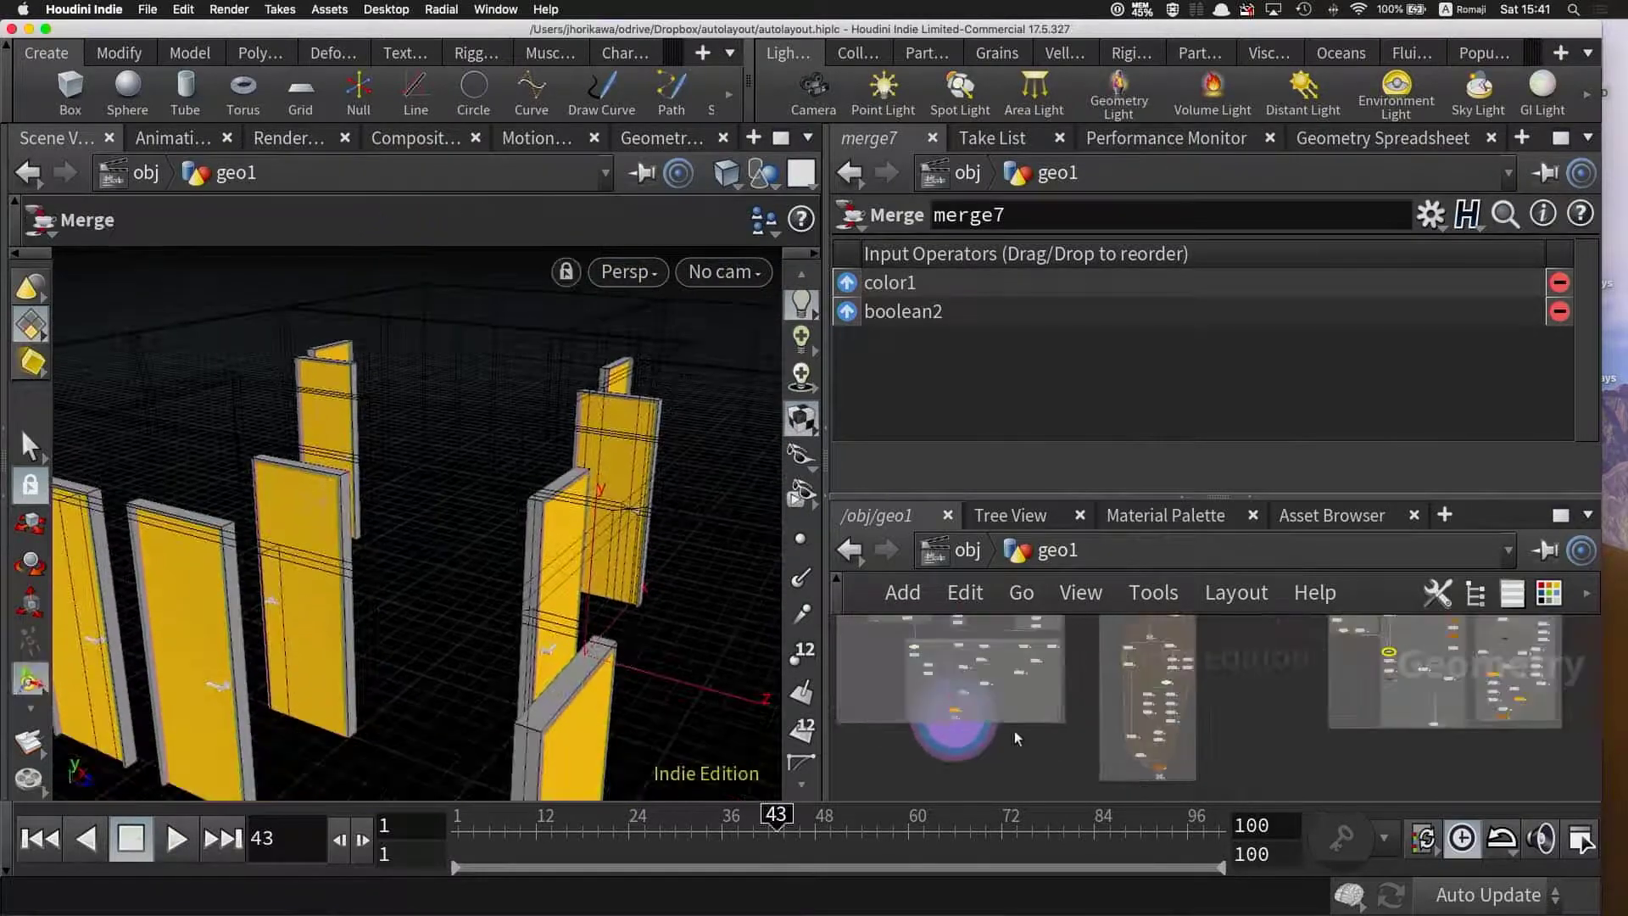
scroll(1003, 683, up, 2)
scroll(1003, 683, up, 3)
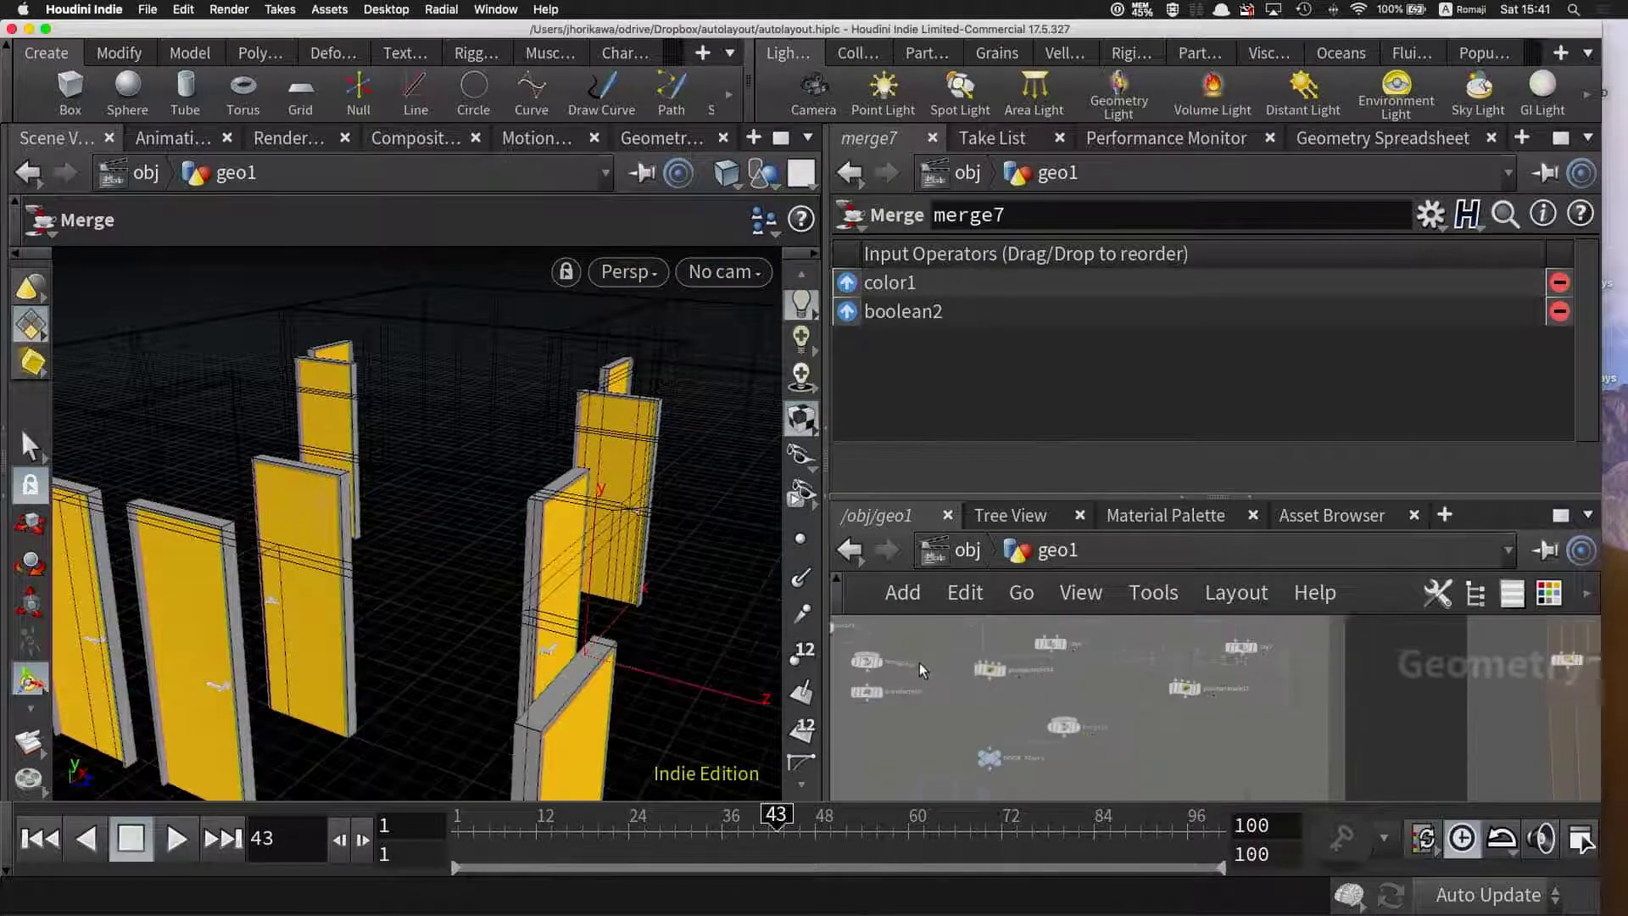
scroll(926, 674, down, 3)
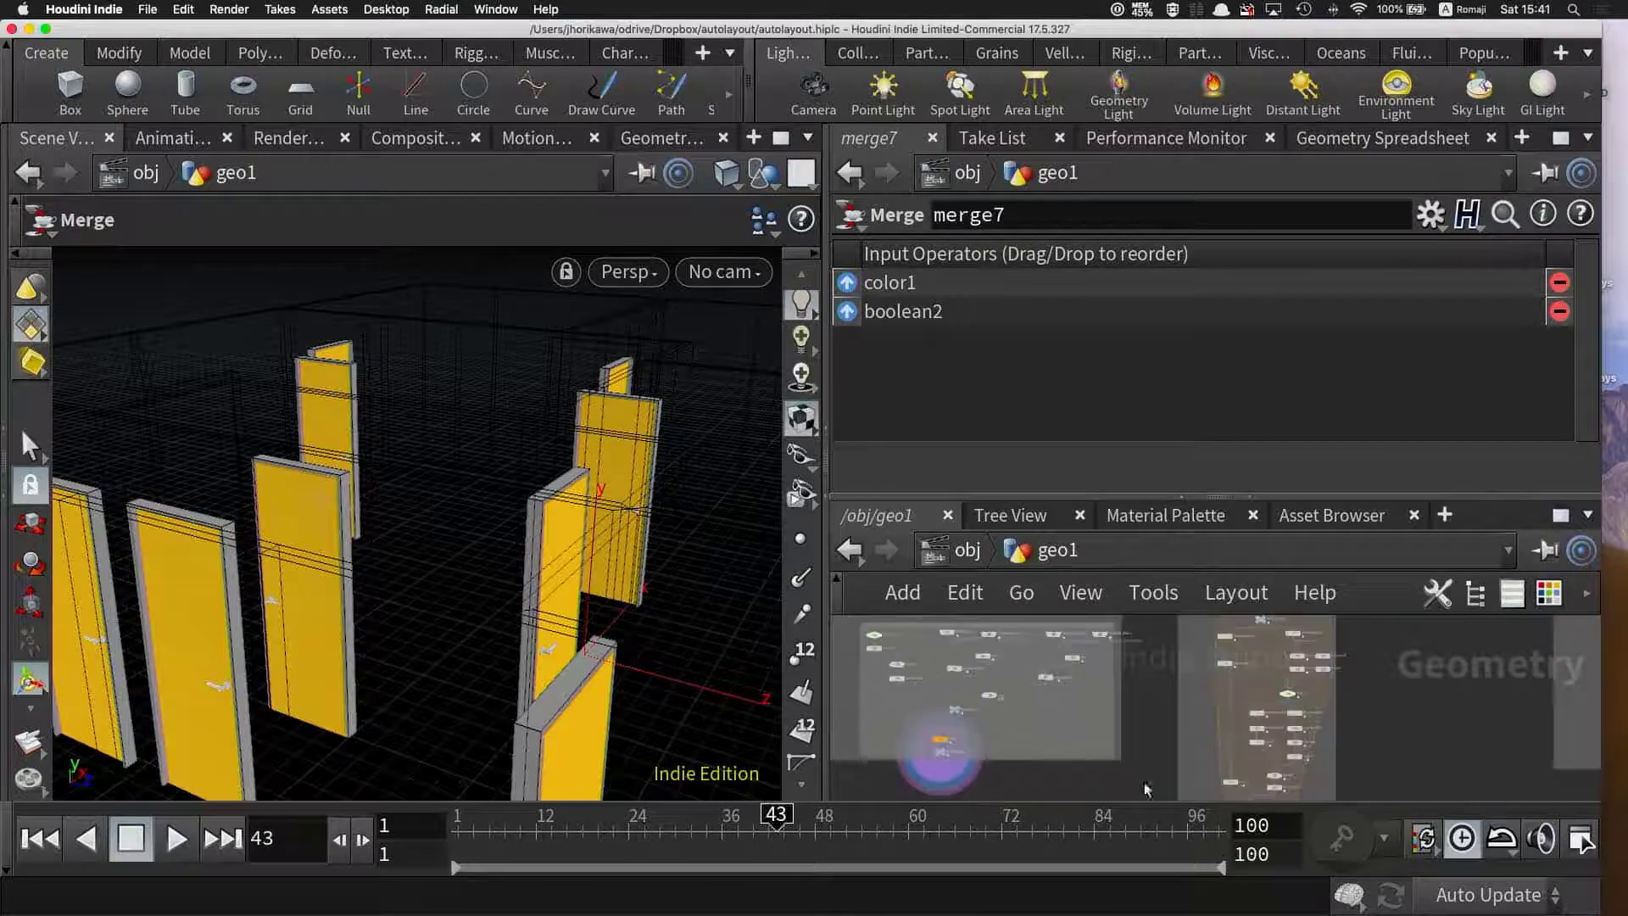
scroll(1102, 678, up, 5)
scroll(1119, 691, up, 3)
- Display the foreach_end26 window output, then the merge22 output
click(1151, 699)
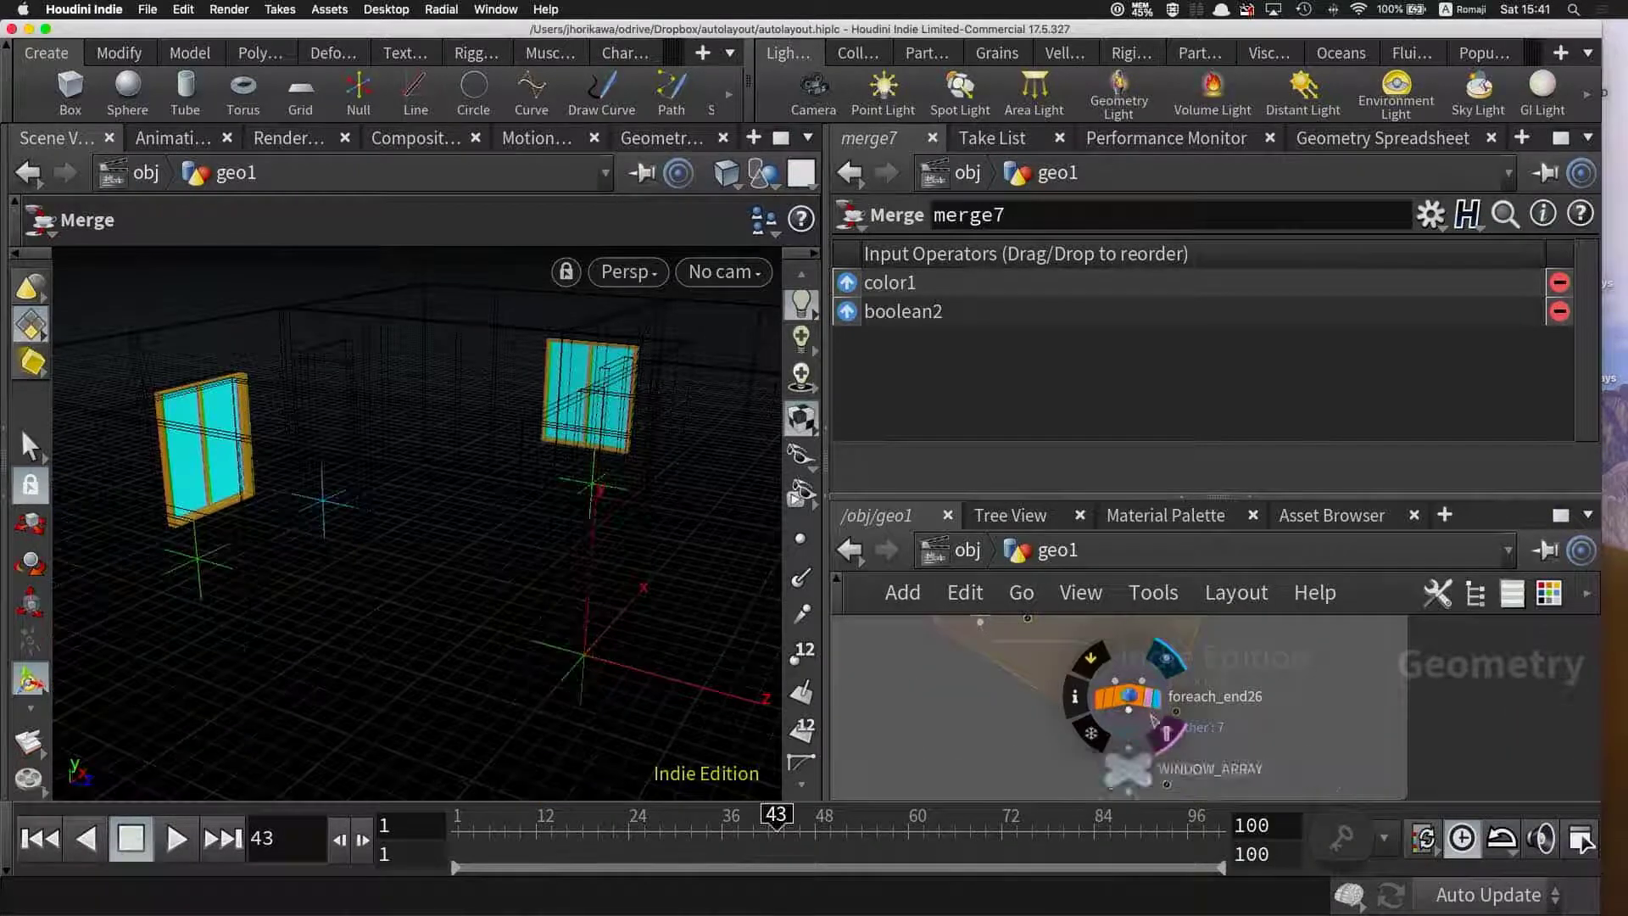
scroll(1157, 743, down, 3)
scroll(1153, 737, up, 2)
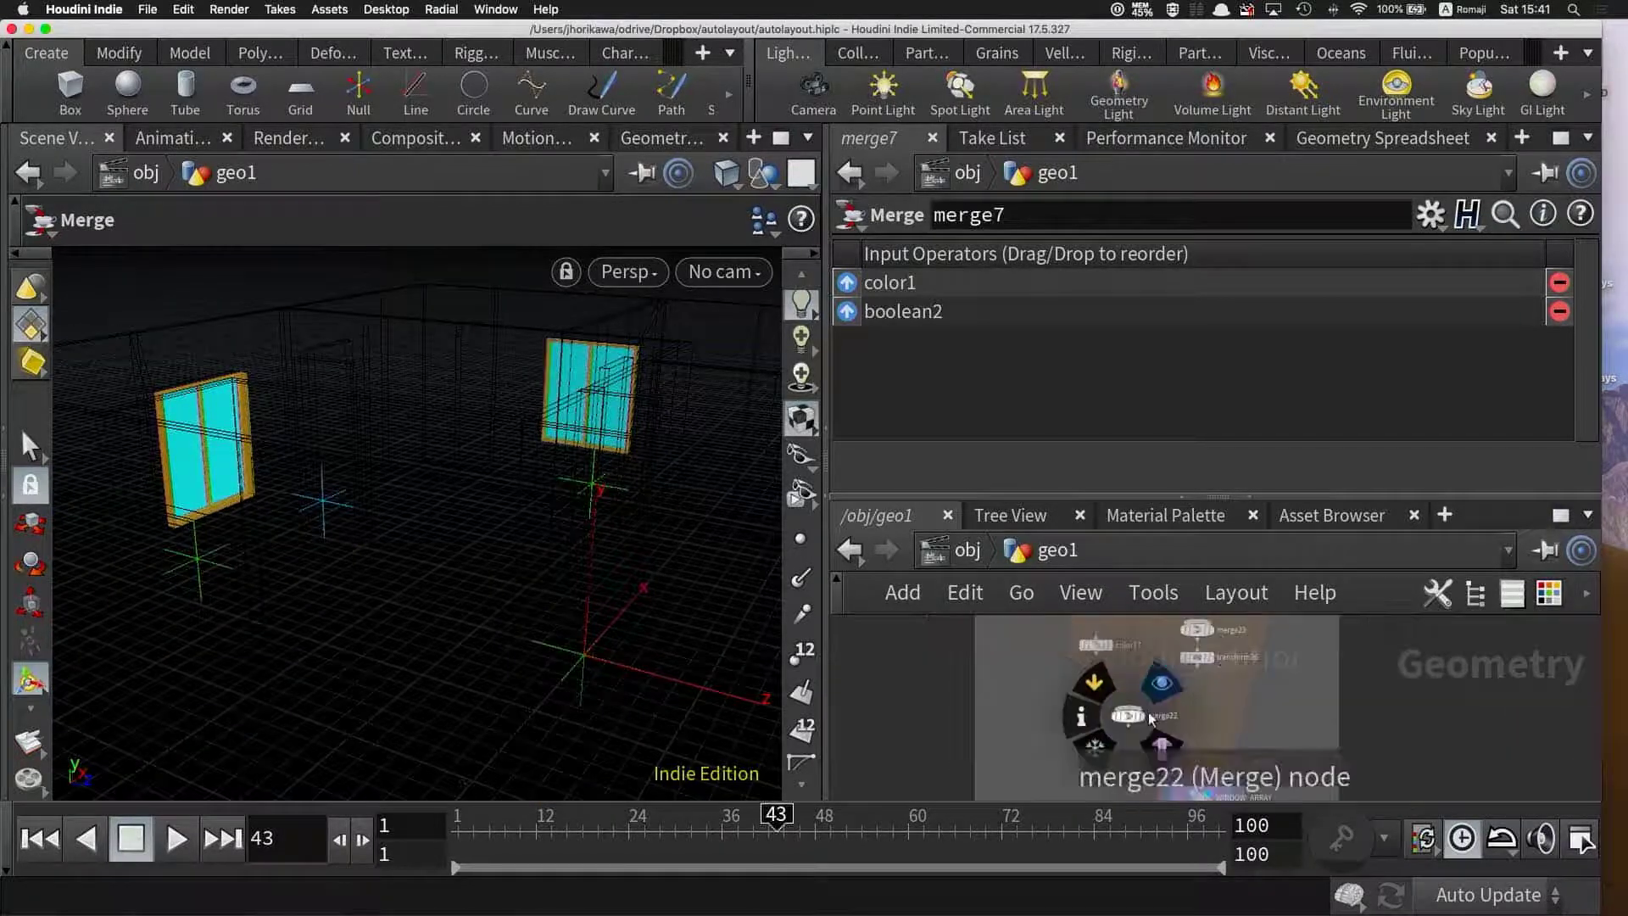
click(1140, 720)
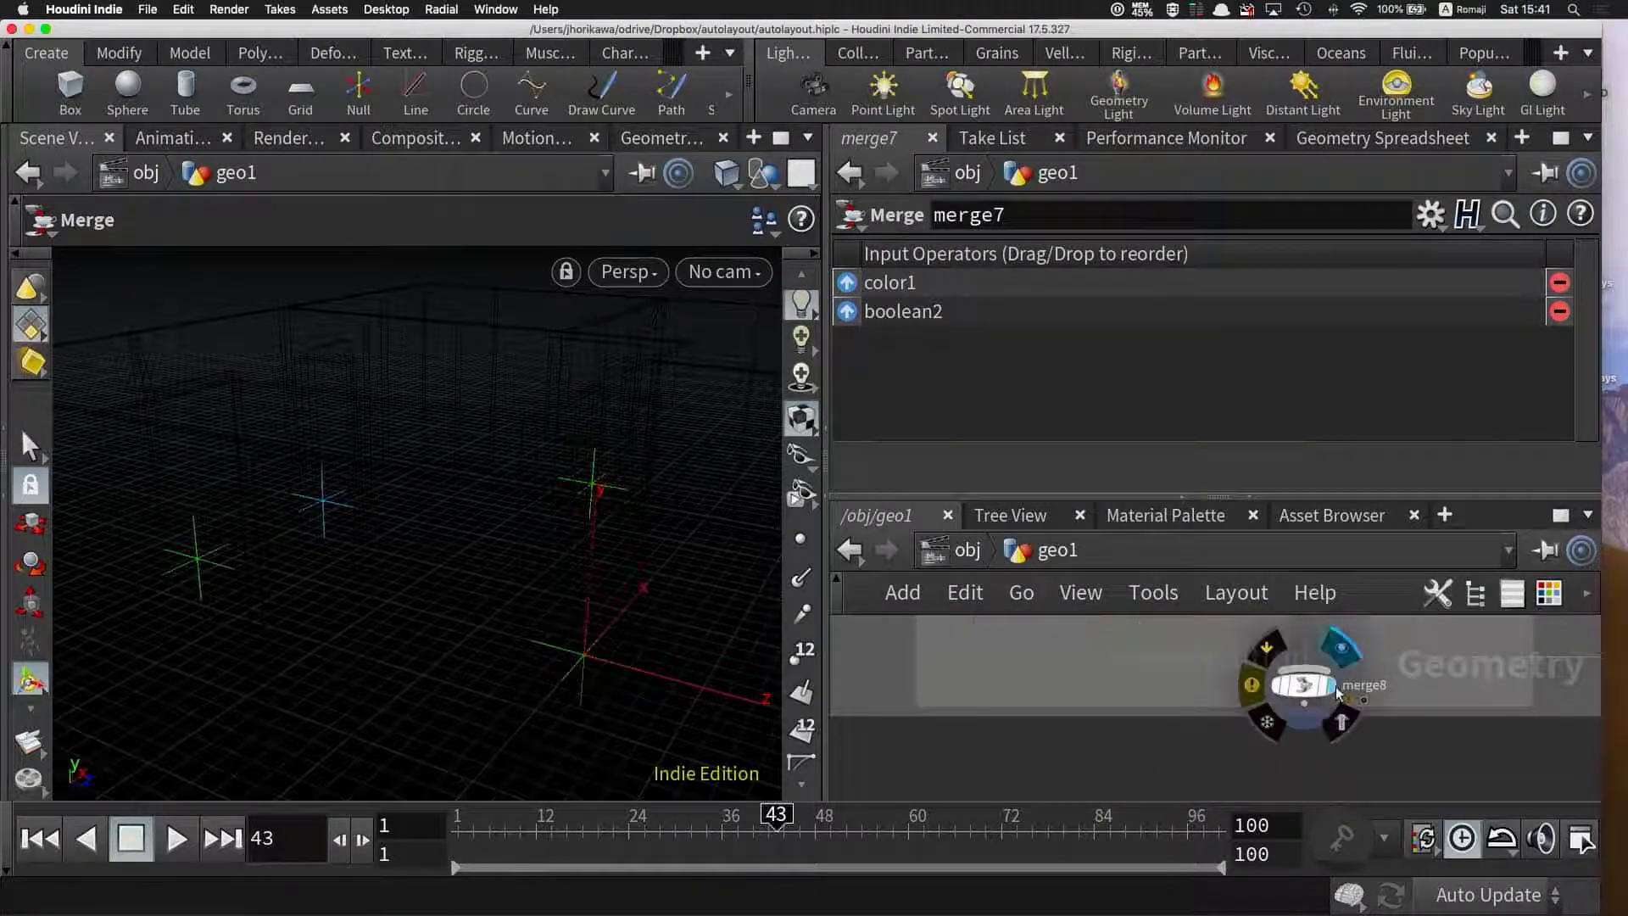
- Display merge8's whole house and orbit higher to reveal the living room label
click(1327, 654)
key(Escape)
mouse_move(399, 526)
mouse_down()
mouse_move(339, 552)
mouse_move(524, 466)
mouse_move(462, 614)
mouse_up()
scroll(524, 466, down, 5)
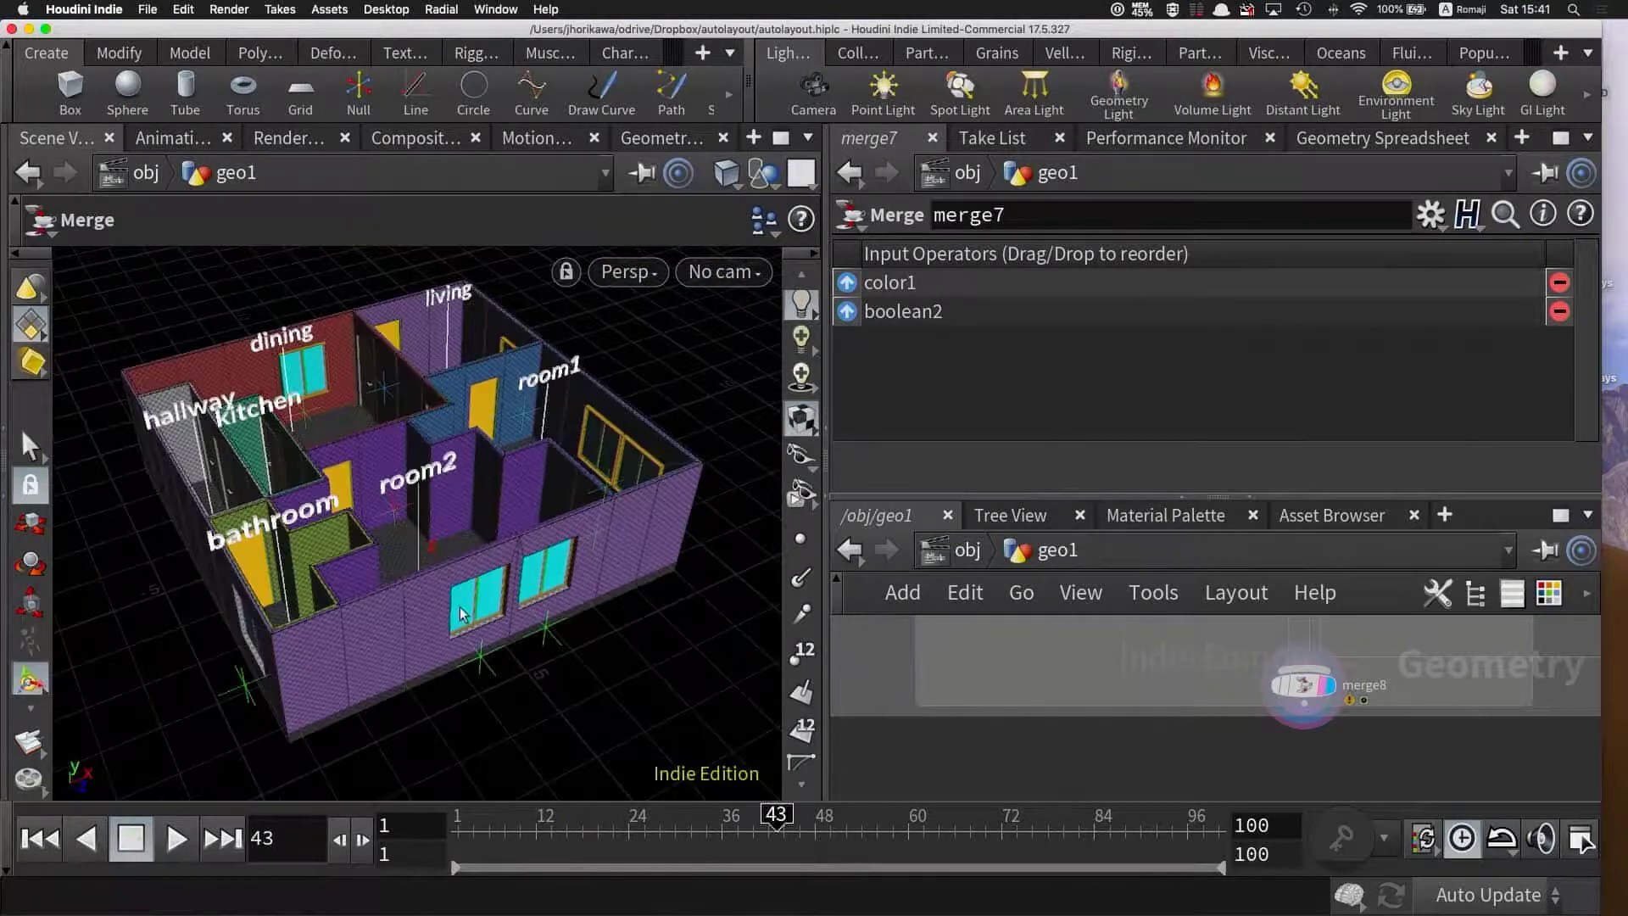
key(Escape)
scroll(482, 579, up, 3)
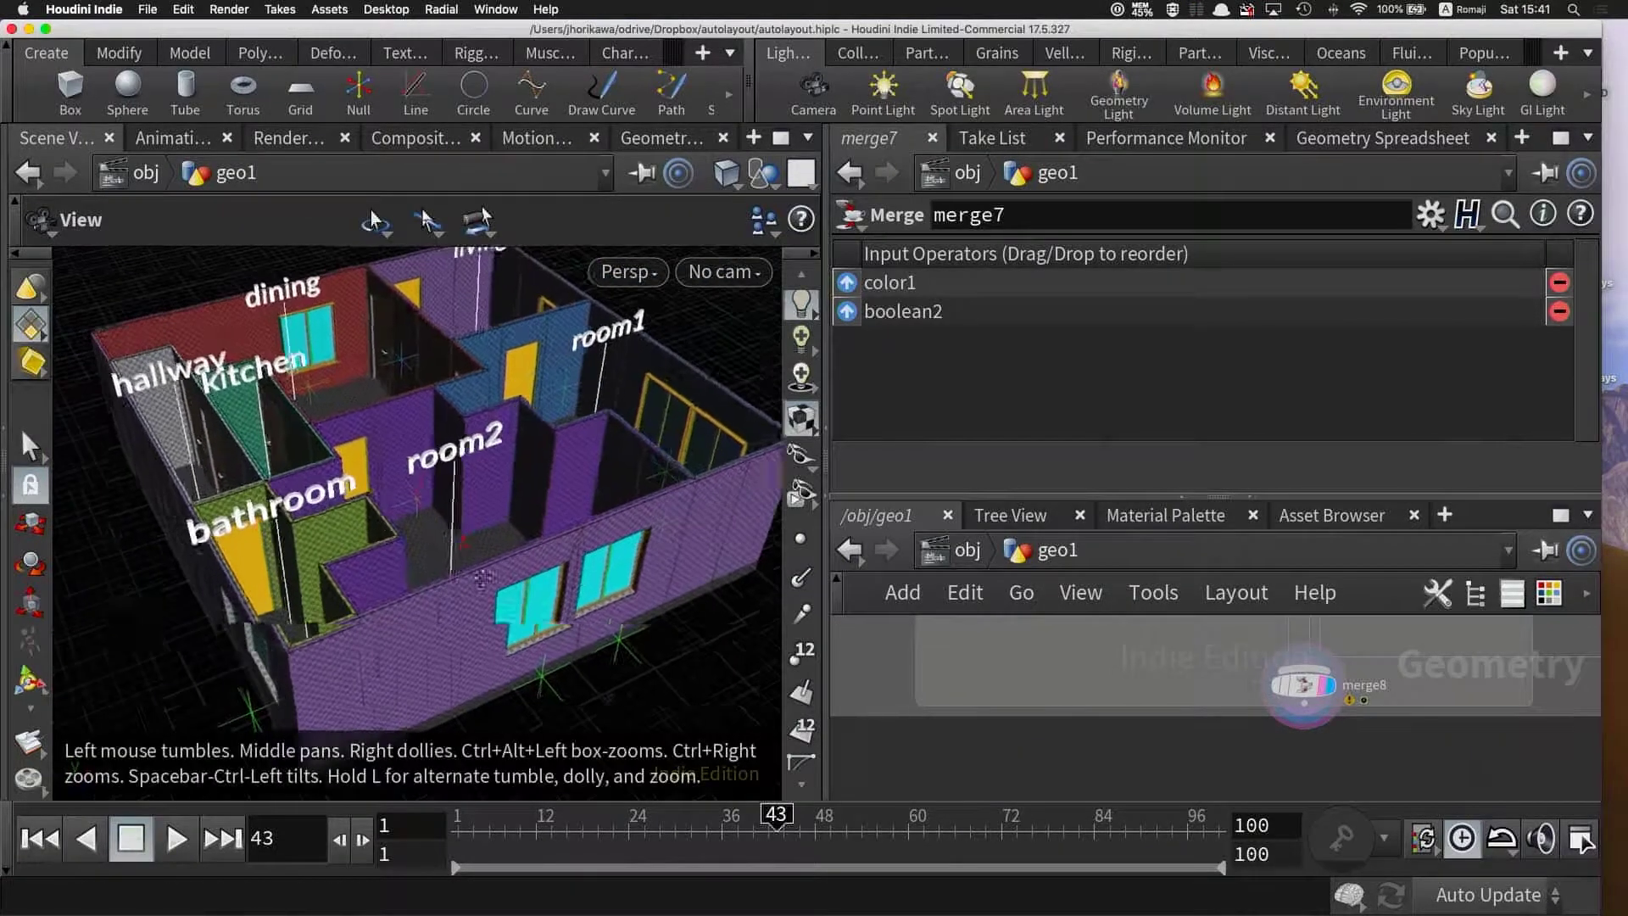
mouse_move(482, 580)
mouse_down()
mouse_move(512, 539)
mouse_move(443, 596)
mouse_up()
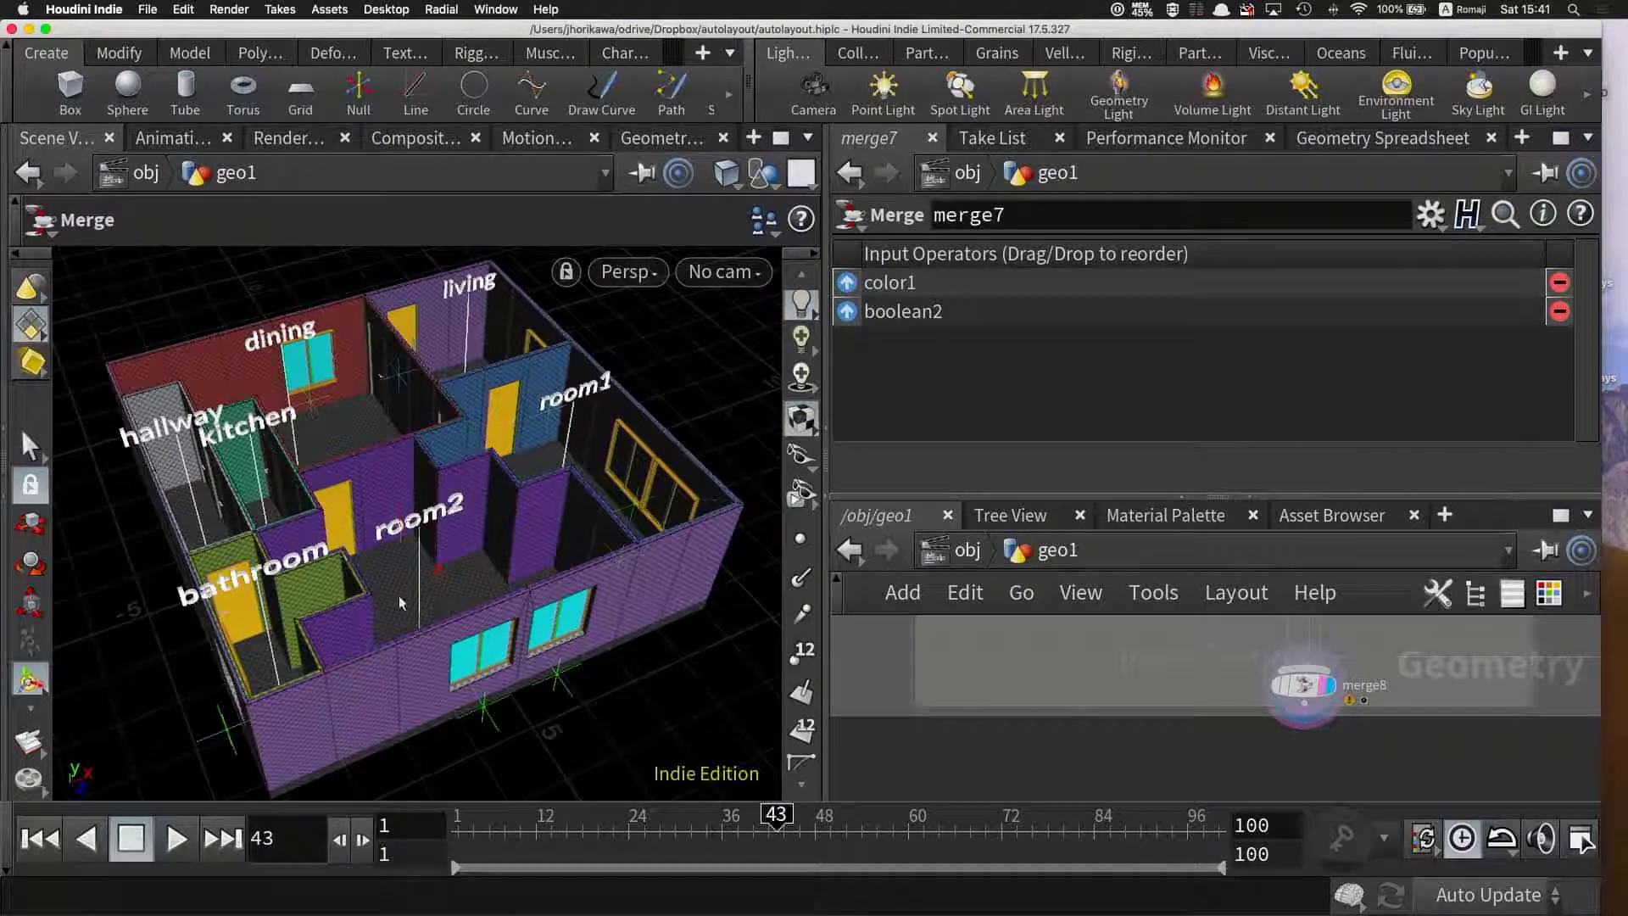
- Orbit closer around the labelled house from new angles
key(Escape)
mouse_move(402, 602)
mouse_down()
mouse_move(469, 571)
mouse_move(439, 562)
mouse_move(463, 554)
mouse_move(333, 540)
mouse_move(320, 484)
mouse_up()
key(Return)
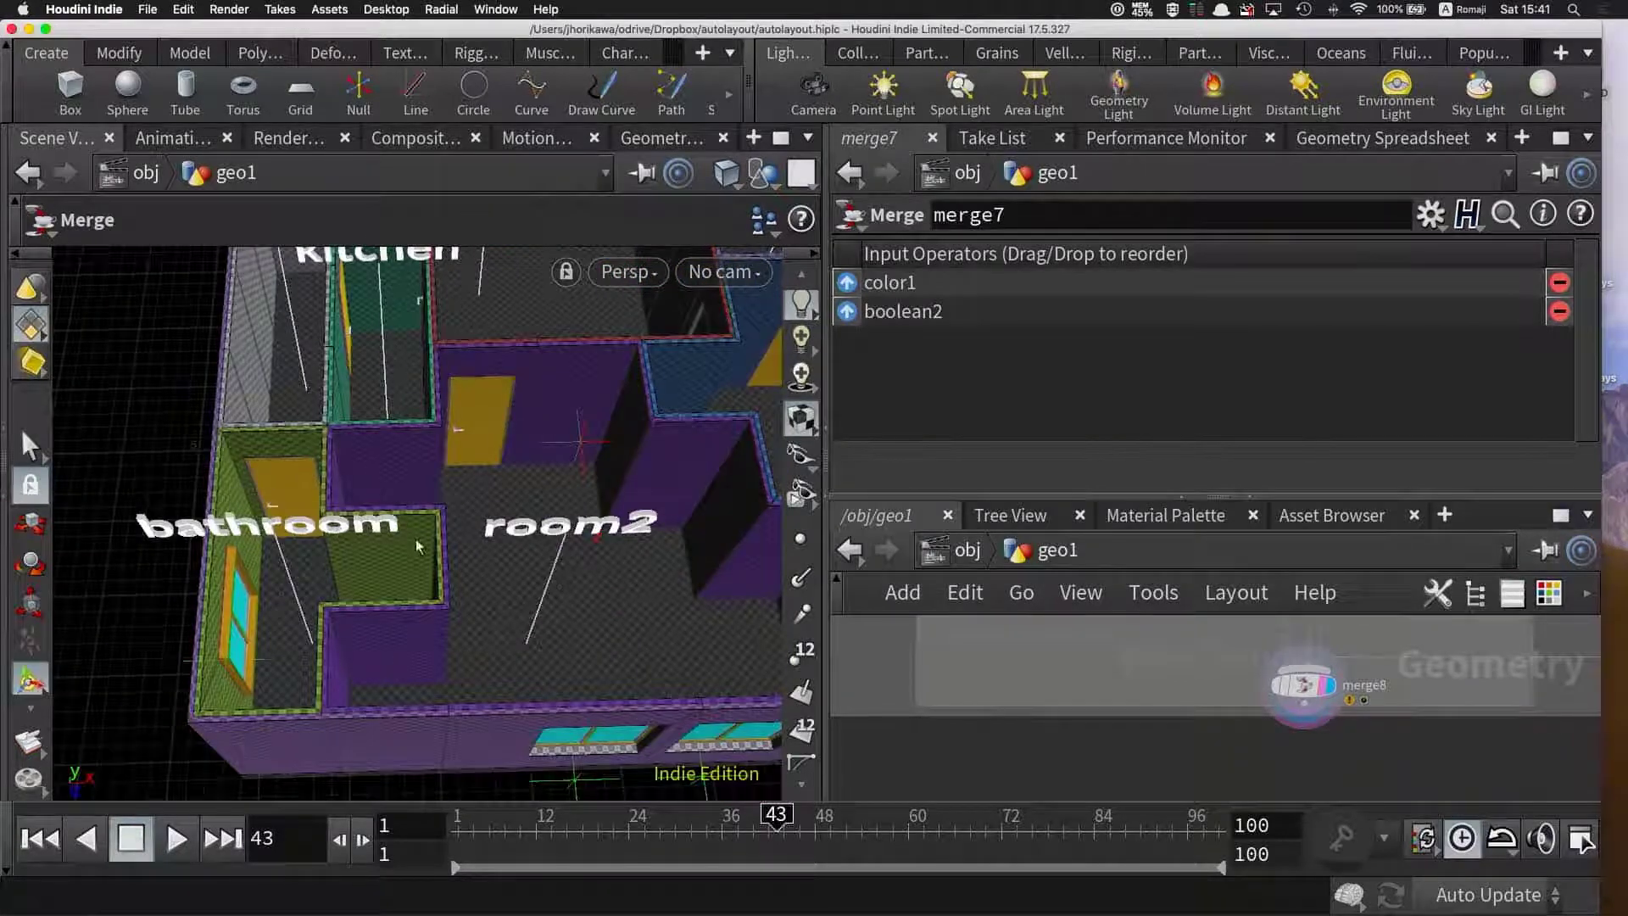
key(Escape)
mouse_move(315, 687)
mouse_down()
mouse_move(367, 597)
mouse_move(388, 506)
mouse_up()
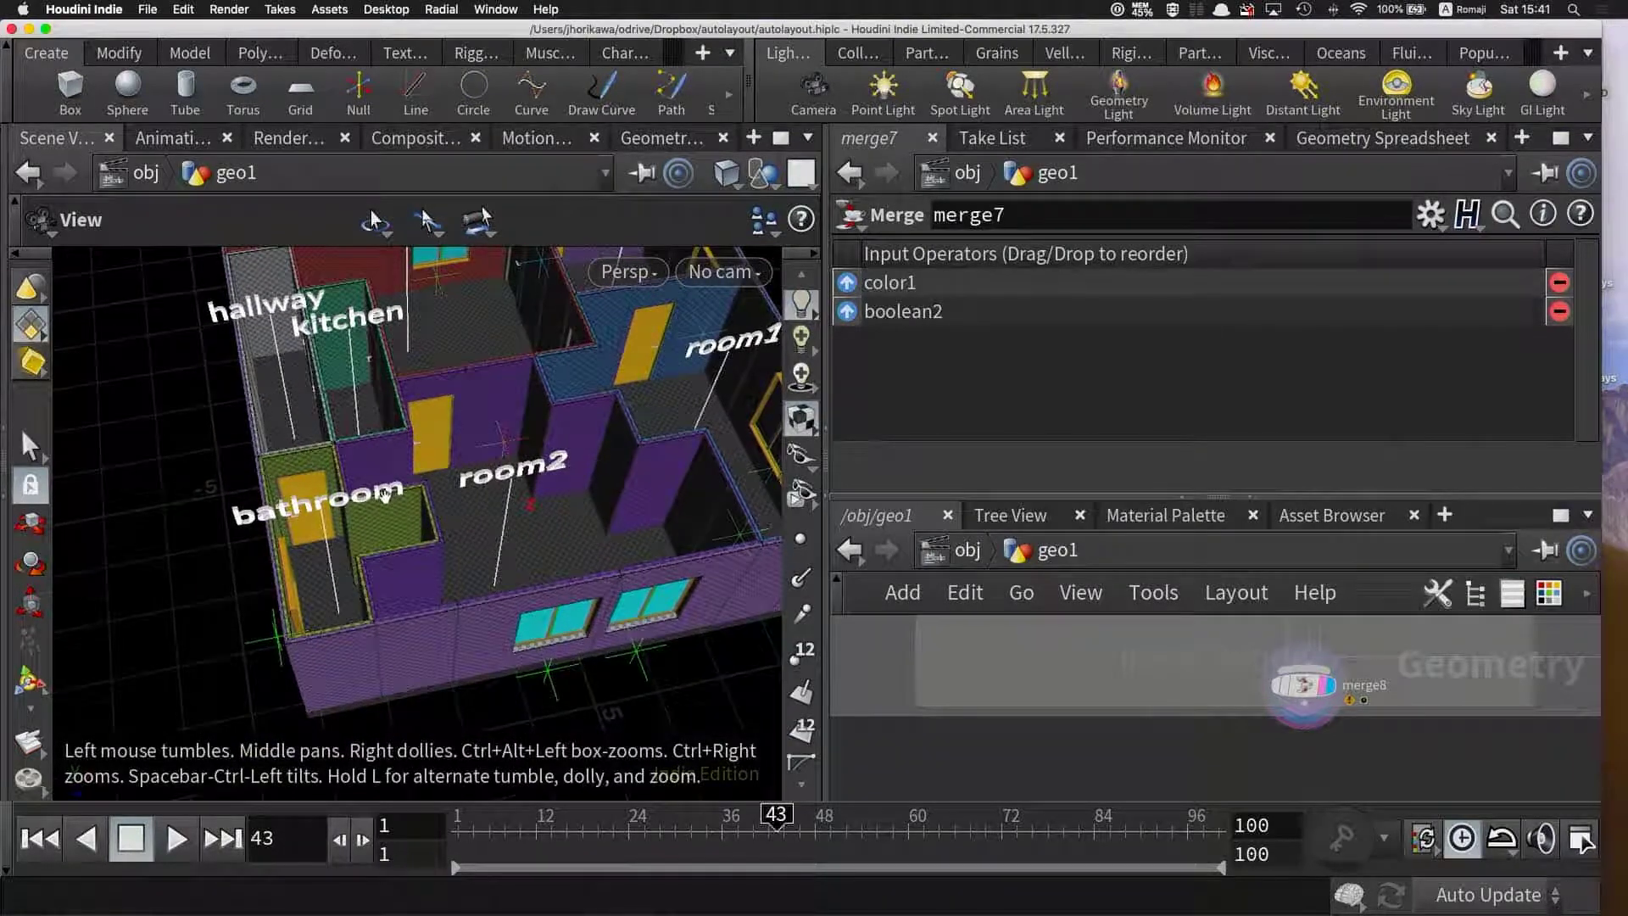
key(Return)
- Tilt back to a wider oblique view, then scrub the timeline to an earlier frame
key(Escape)
key(Return)
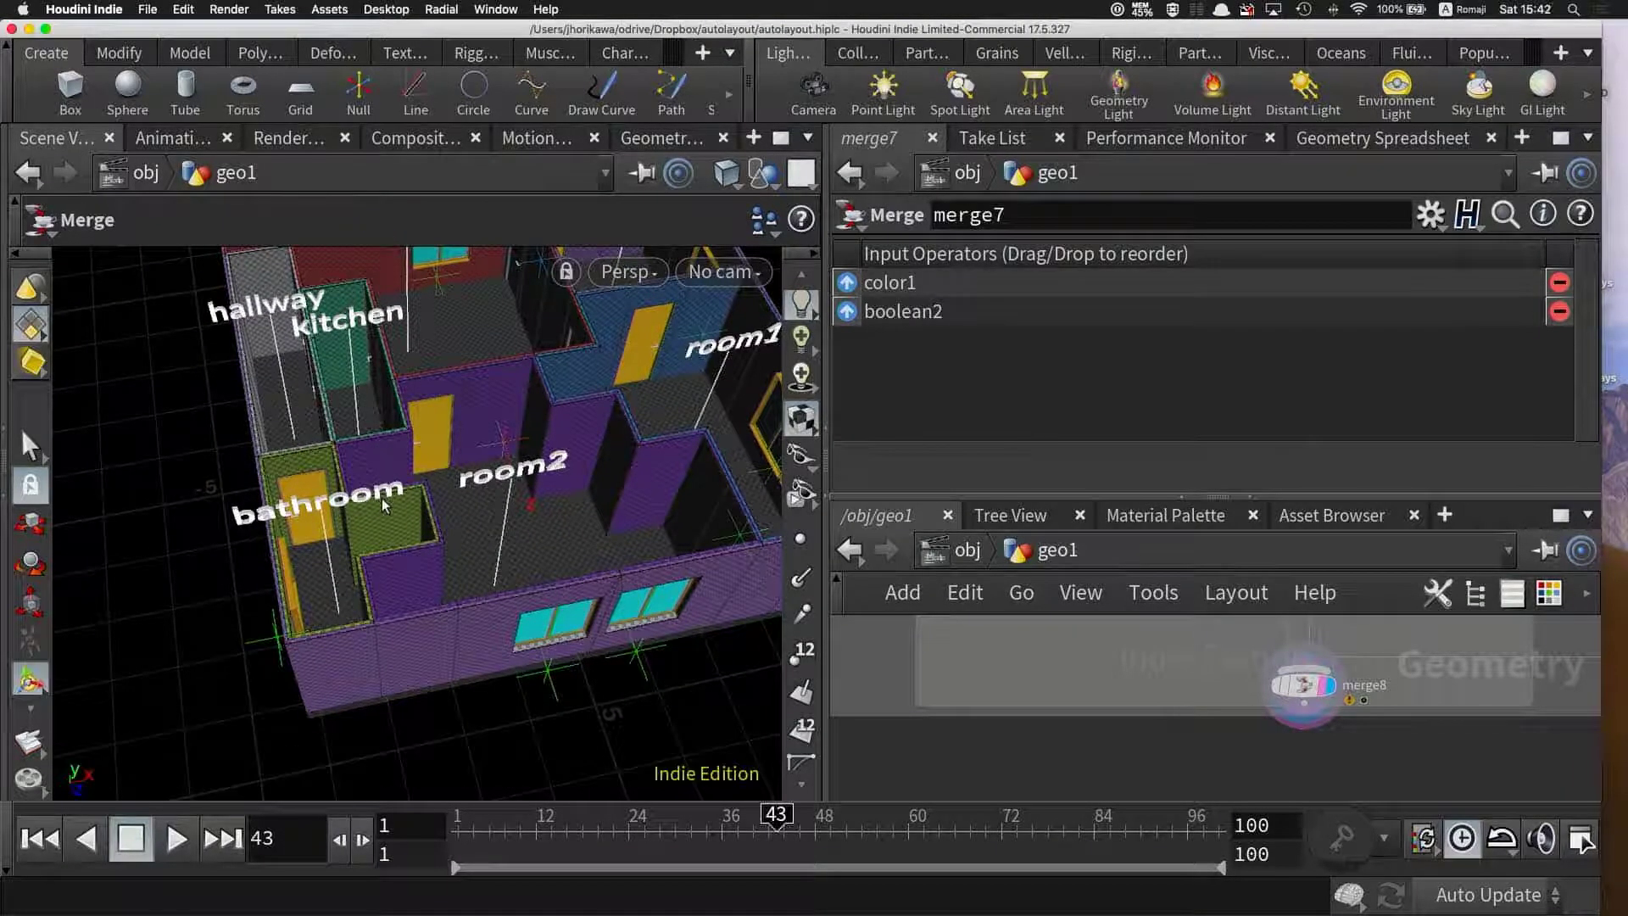
key(Escape)
mouse_move(421, 460)
mouse_down()
mouse_move(421, 510)
mouse_move(458, 535)
mouse_move(412, 575)
mouse_up()
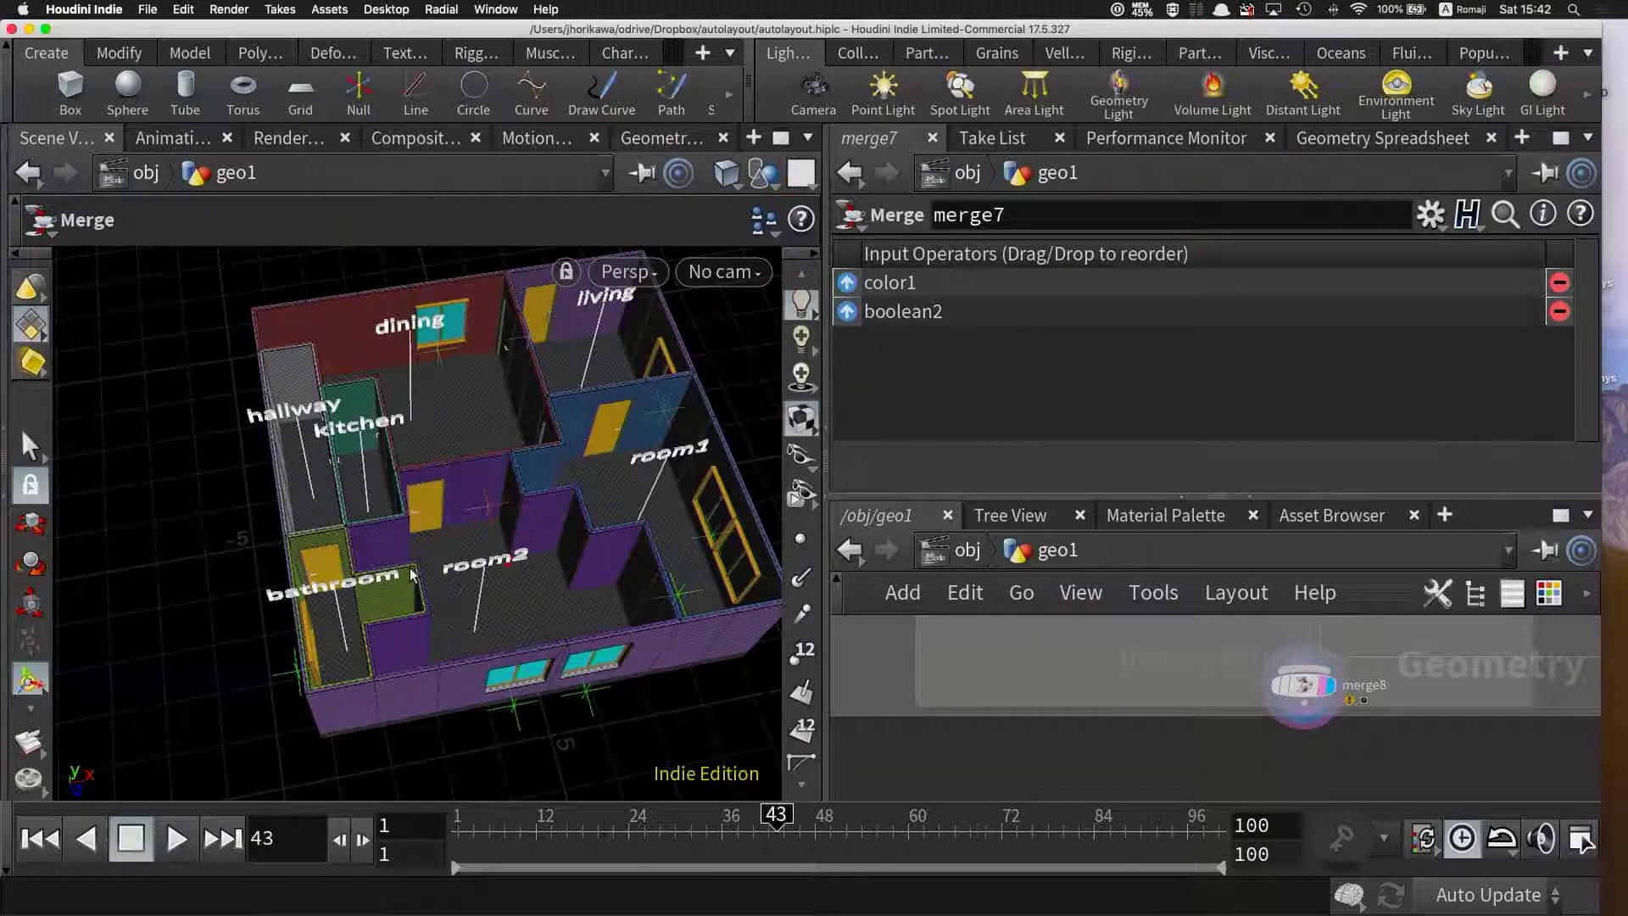
key(Escape)
mouse_move(453, 592)
mouse_down()
mouse_move(469, 559)
mouse_move(509, 559)
mouse_up()
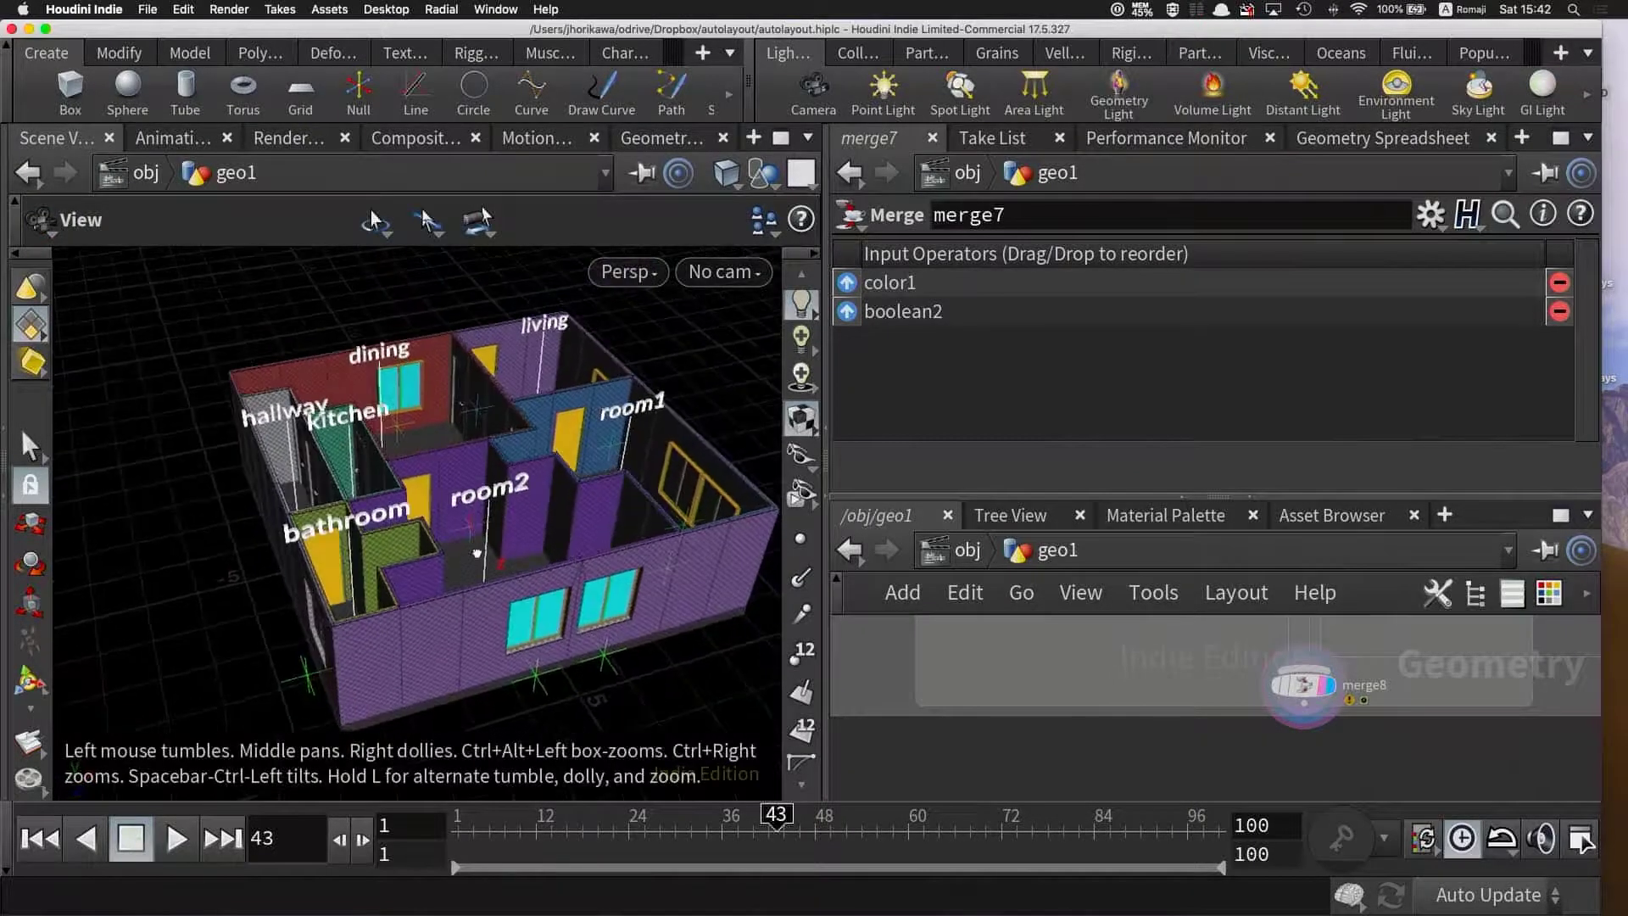
mouse_move(717, 831)
mouse_down()
mouse_move(652, 821)
mouse_move(876, 821)
mouse_up()
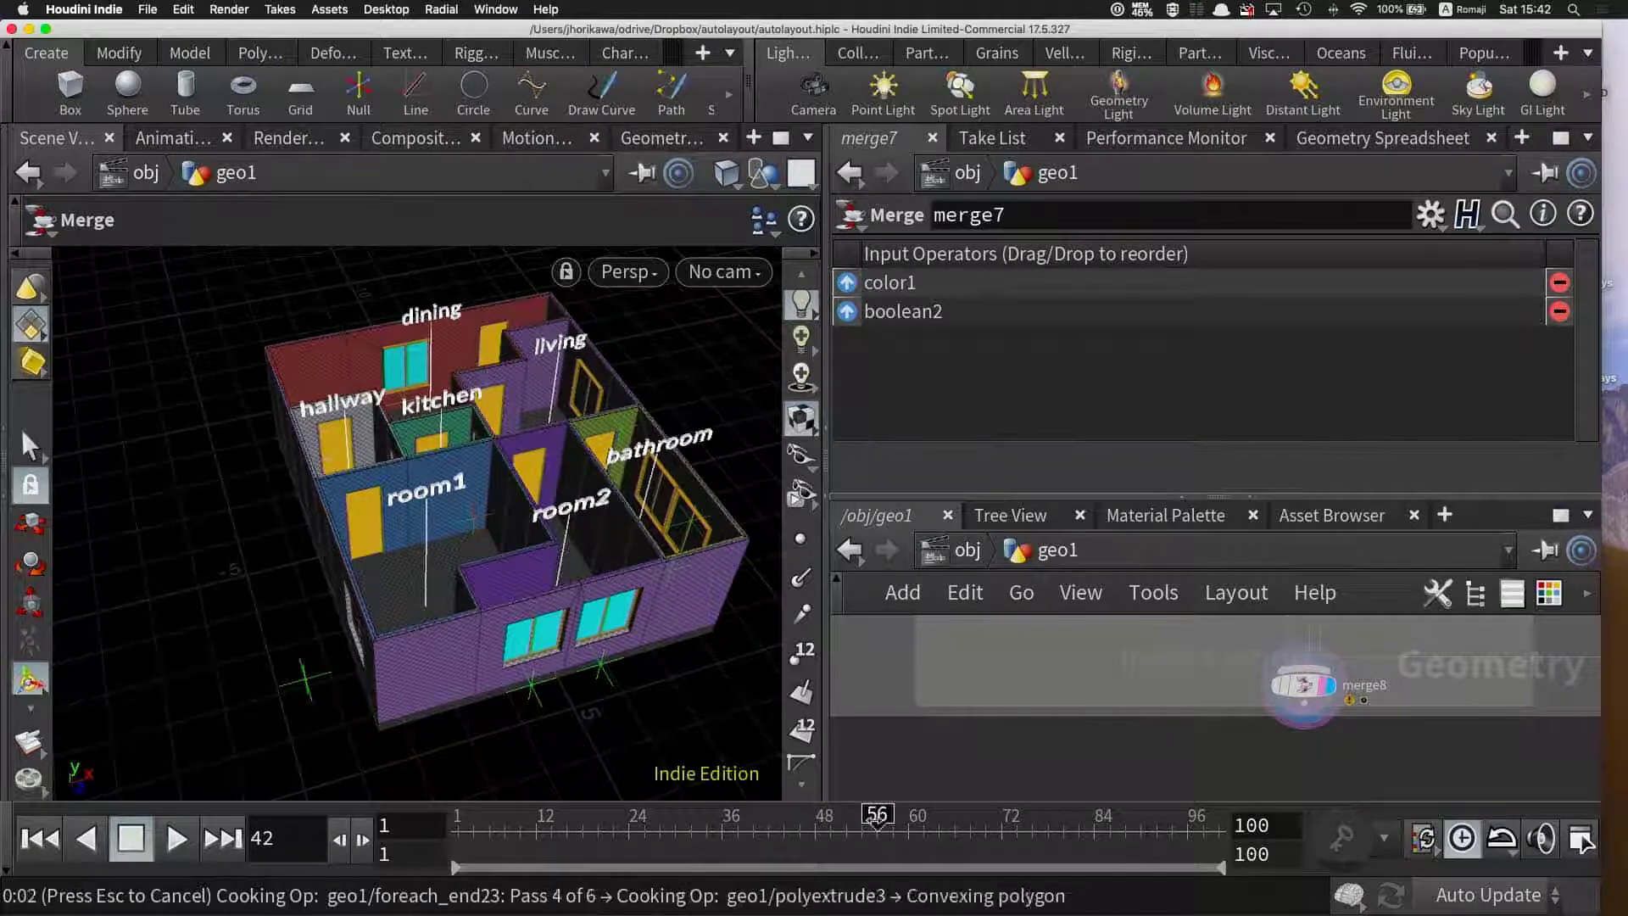
- Scrub through frames 65, 76, 50 and 44 to compare layouts, then switch to Google Slides
drag(877, 821, 947, 821)
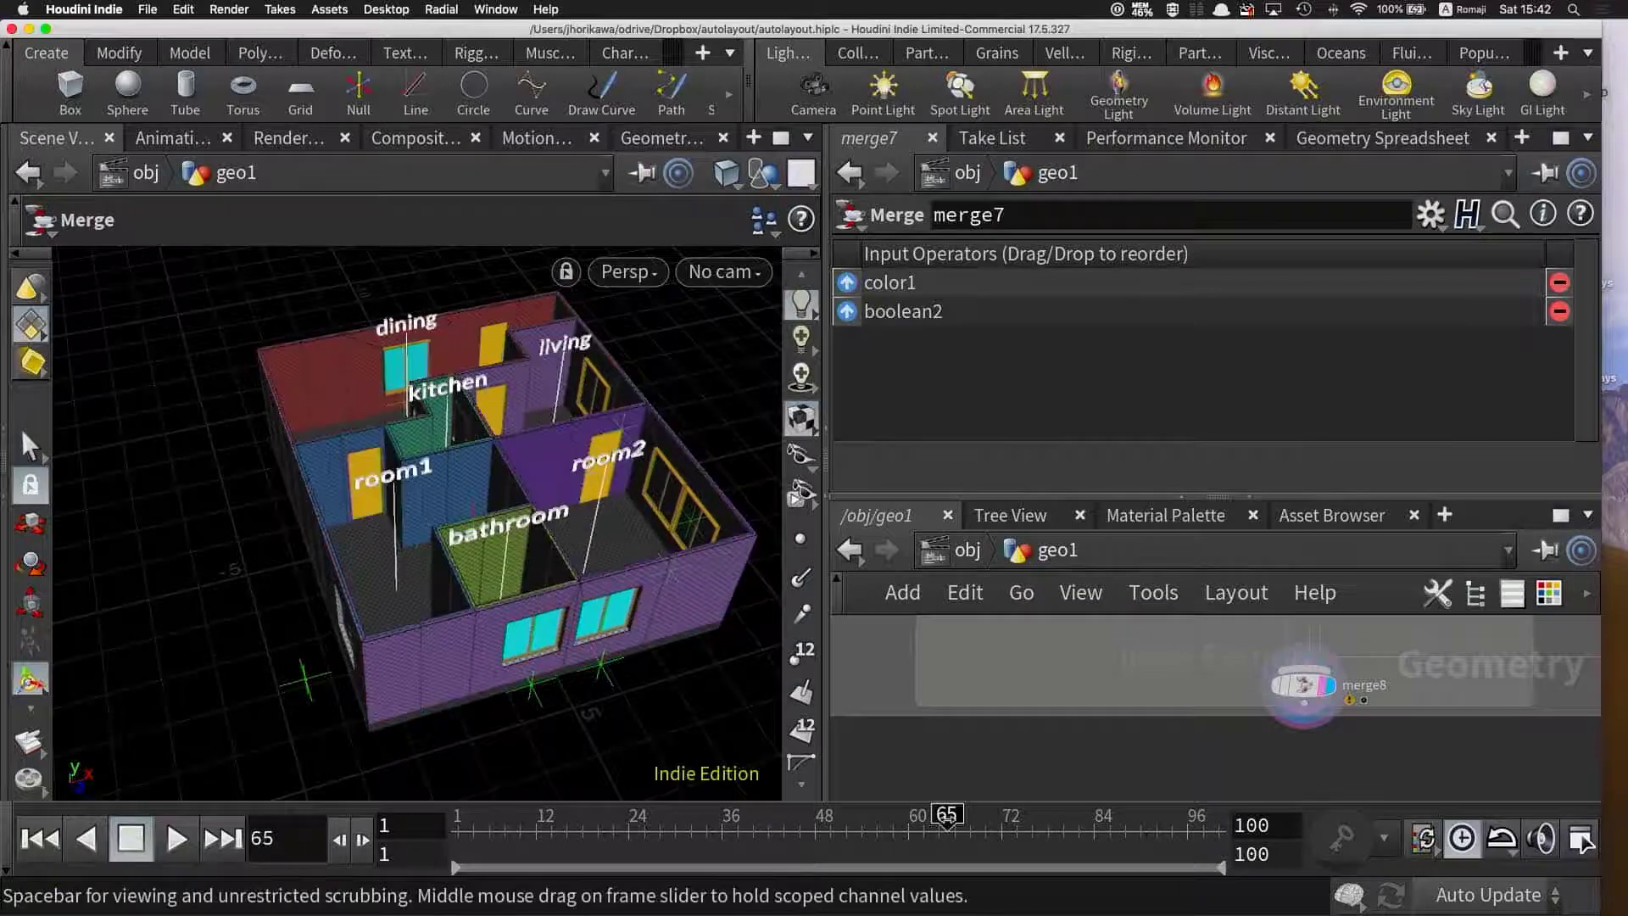
drag(947, 821, 1033, 821)
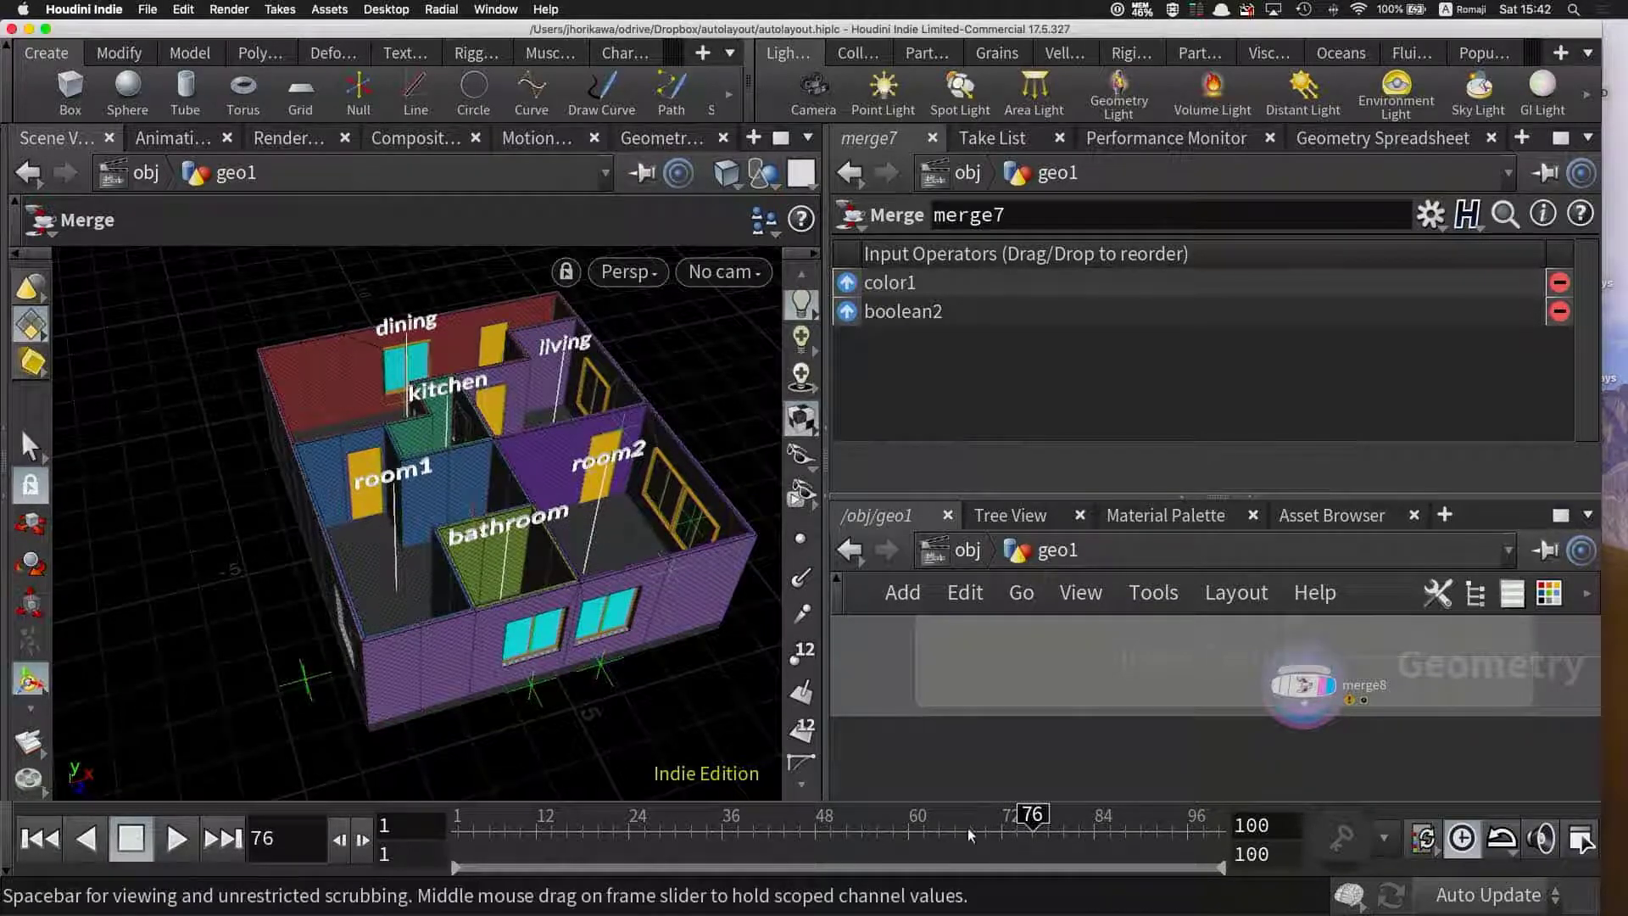
drag(835, 826, 762, 827)
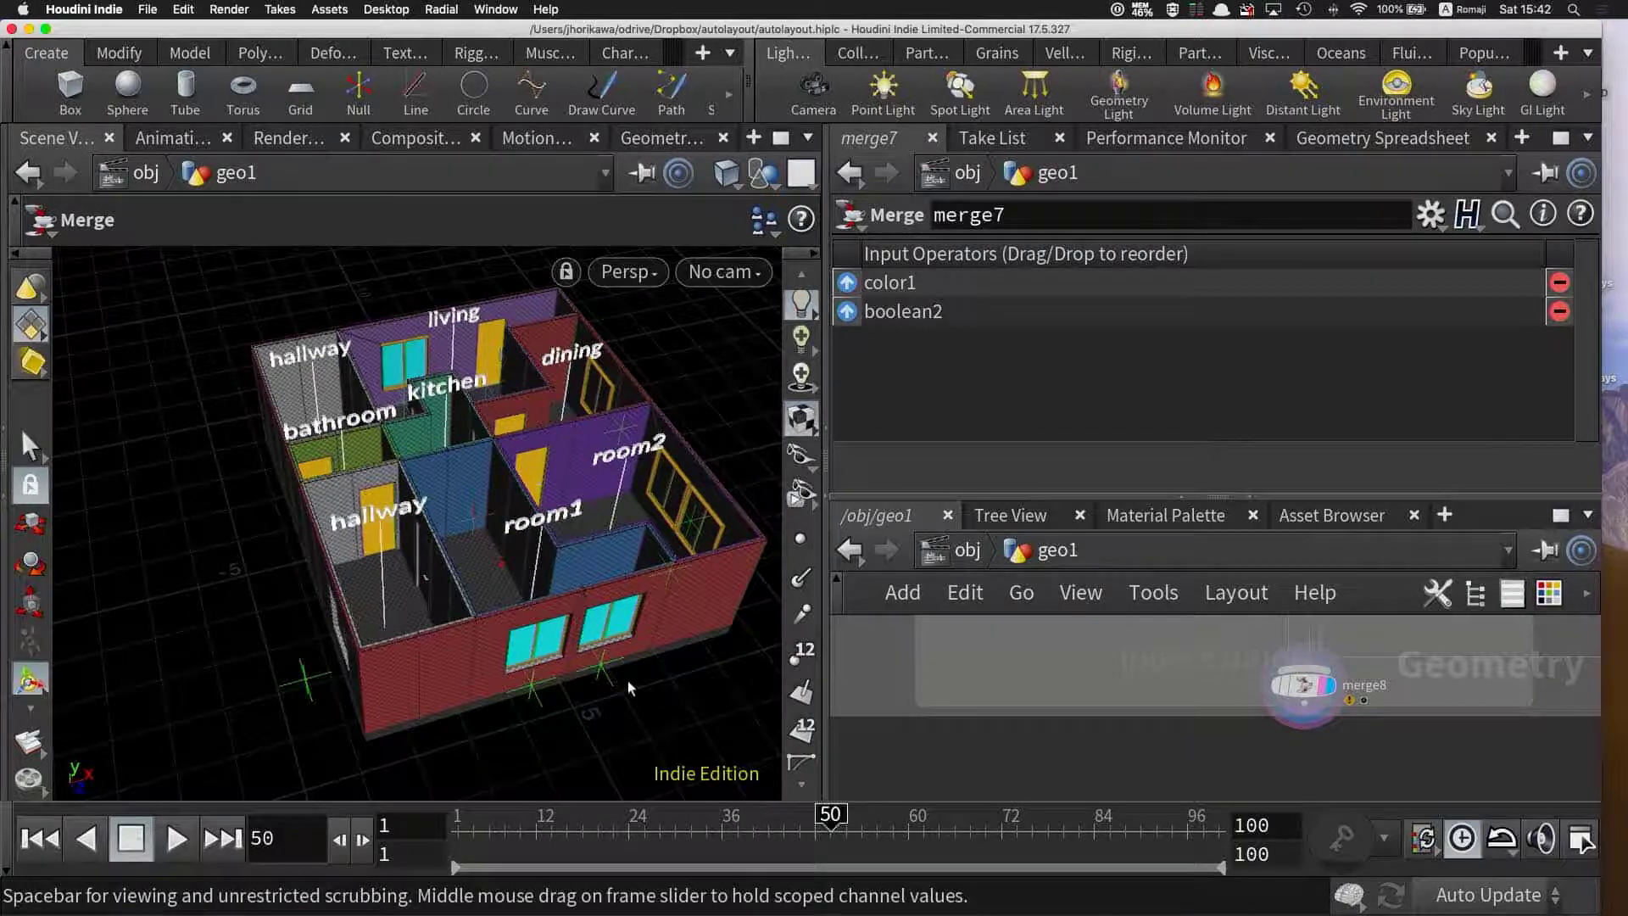
drag(632, 688, 577, 653)
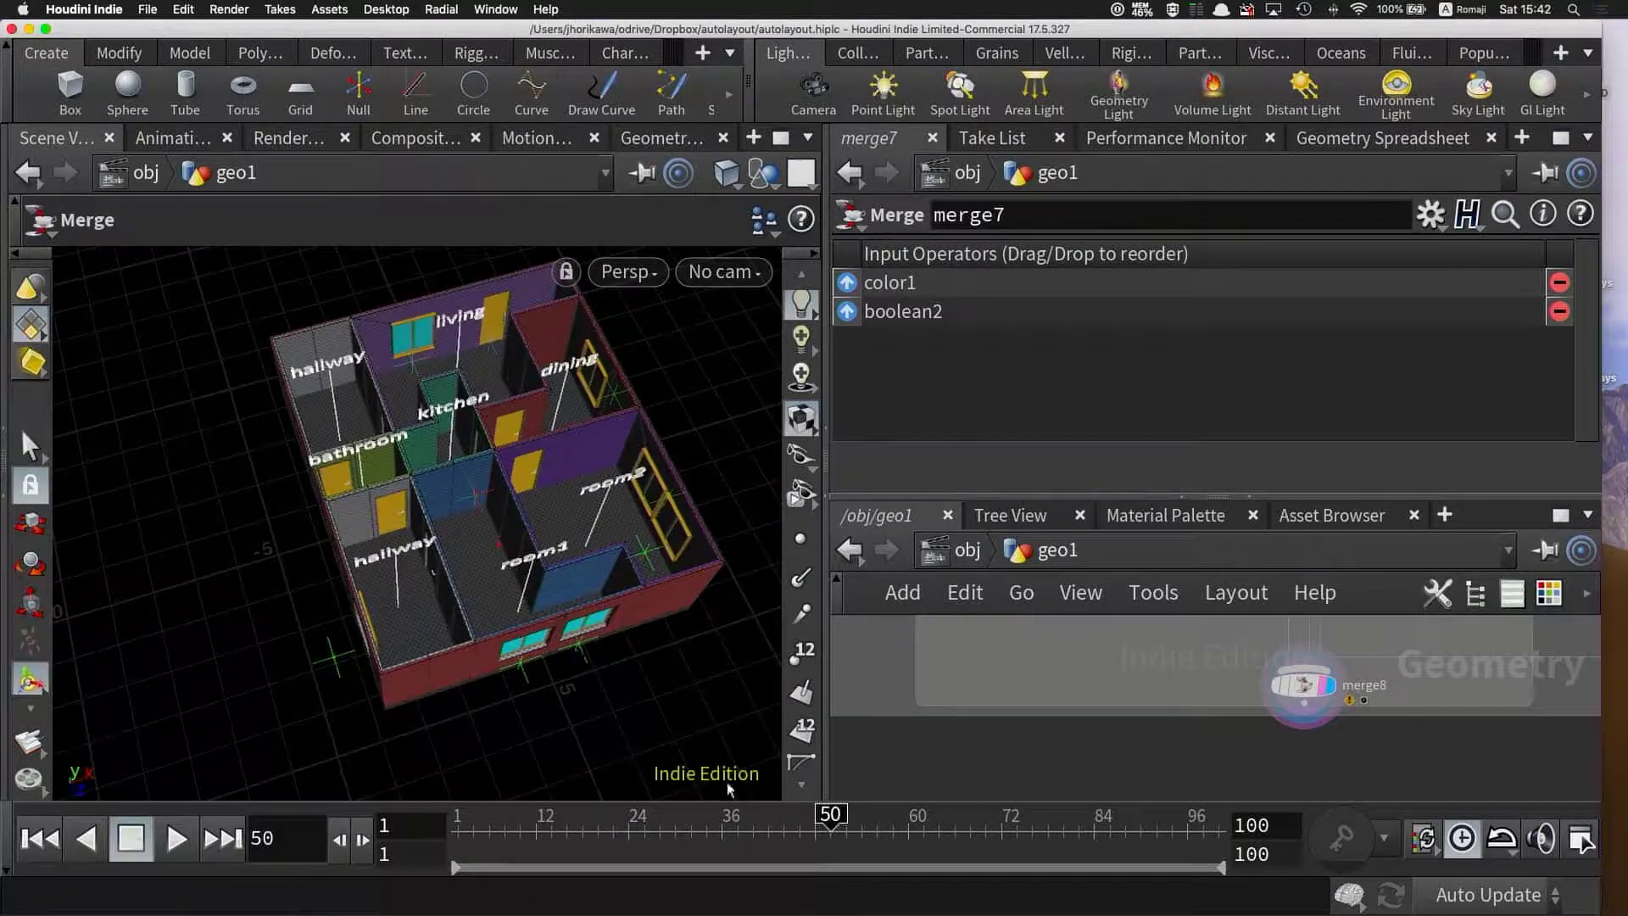
drag(830, 816, 785, 815)
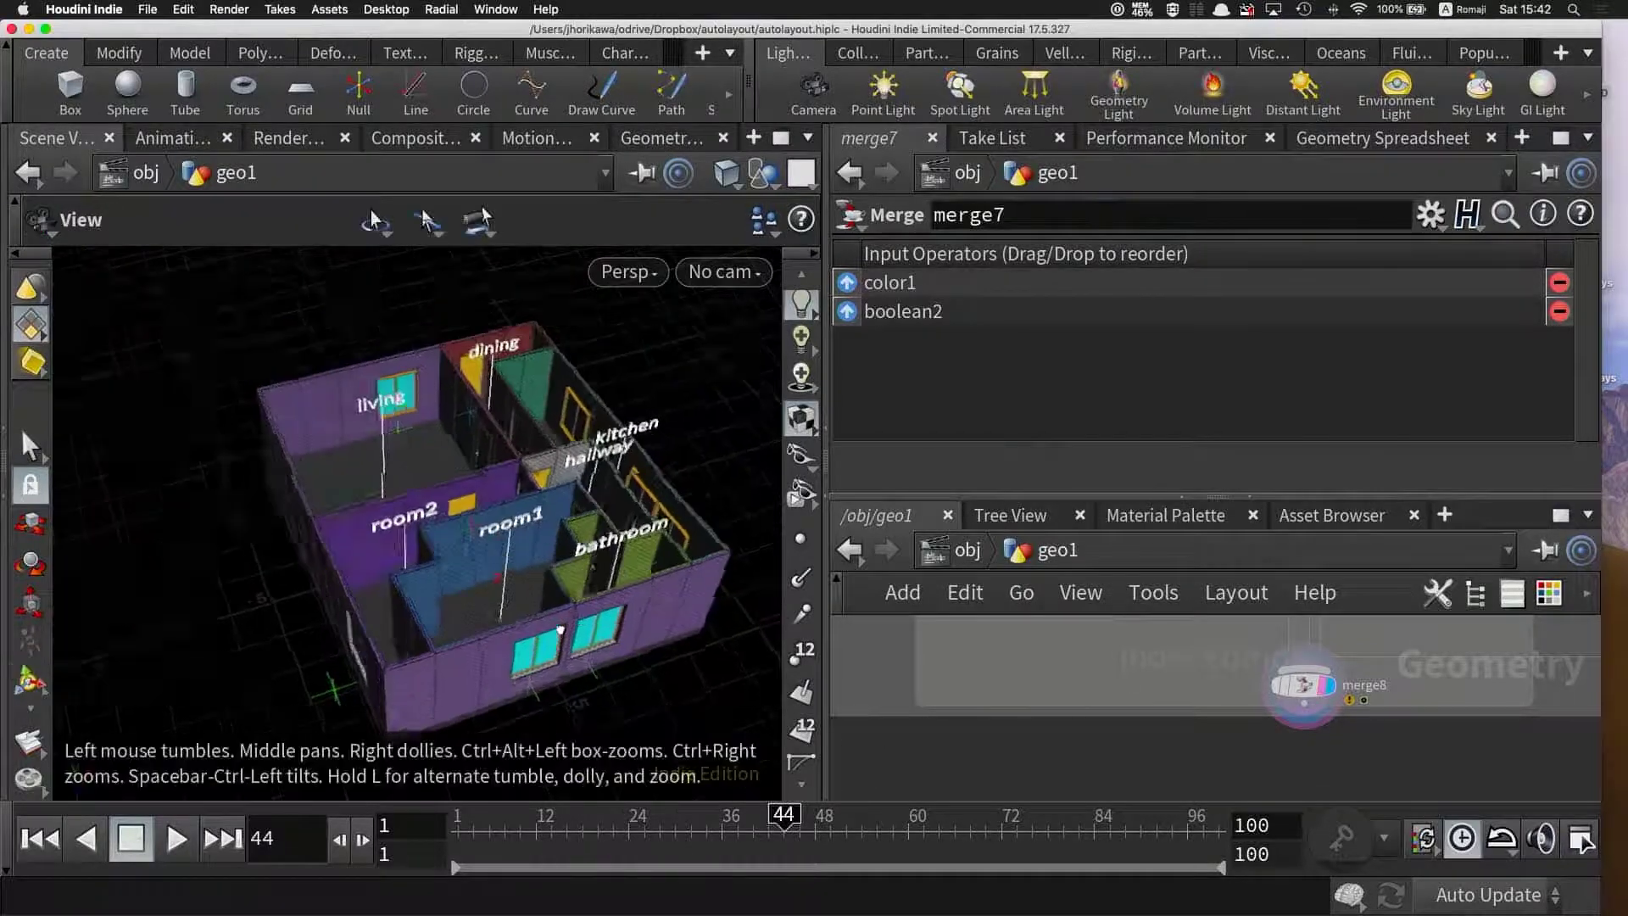
click(887, 882)
- Scroll the filmstrip down past slide 111 to slide 121's grid of house layouts
scroll(212, 509, down, 3)
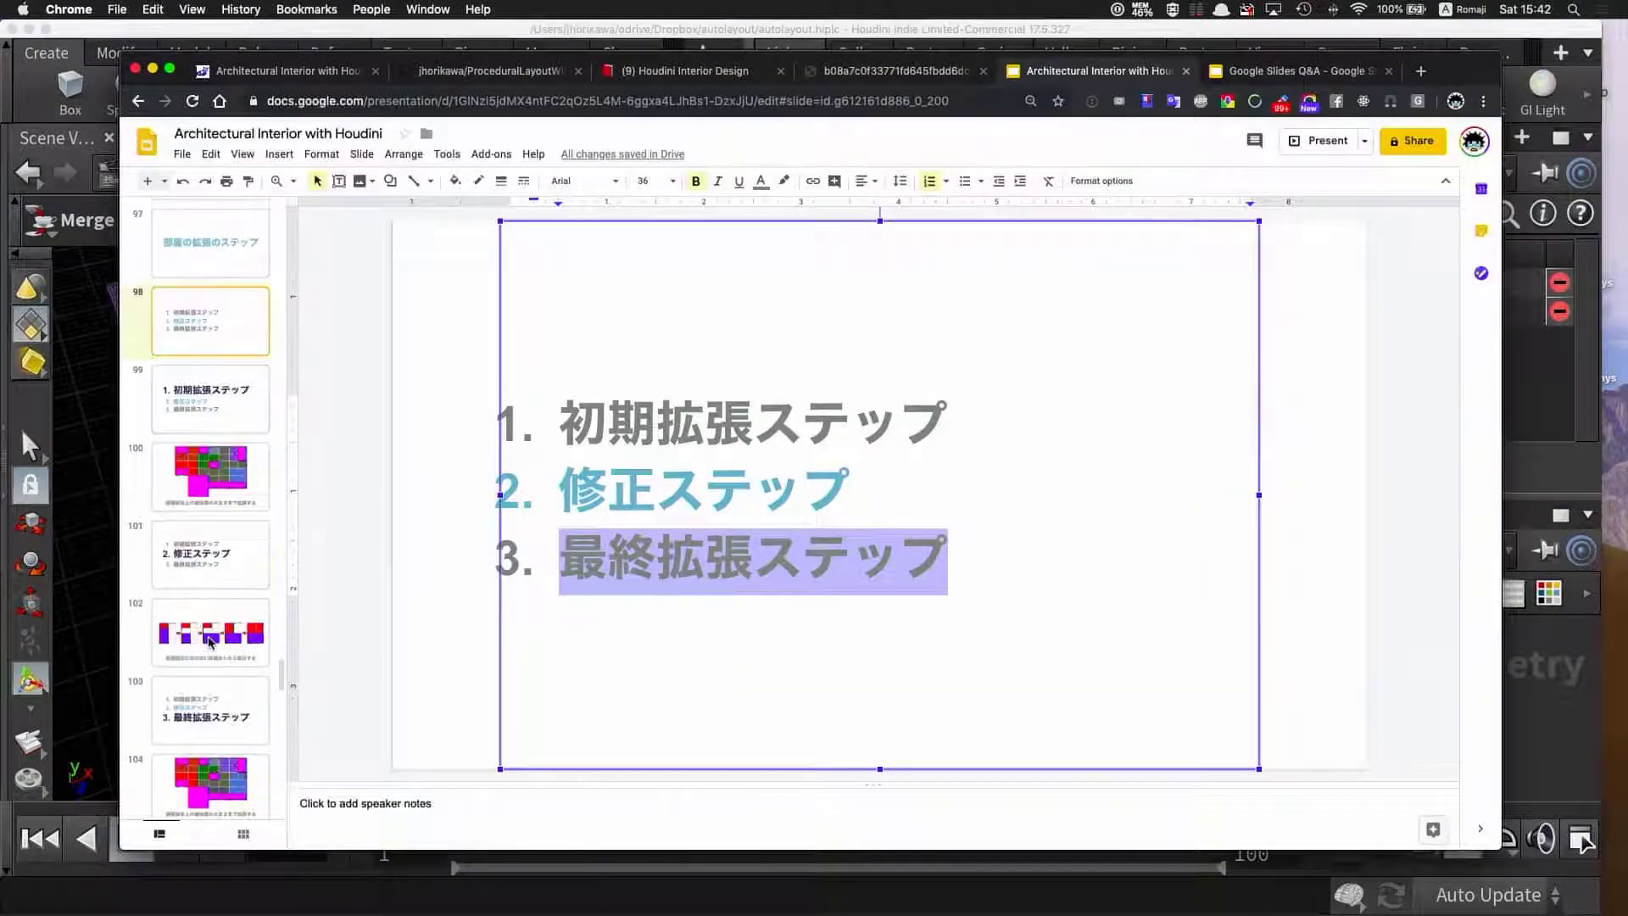
scroll(212, 475, down, 4)
scroll(212, 458, down, 4)
scroll(213, 442, down, 4)
click(212, 326)
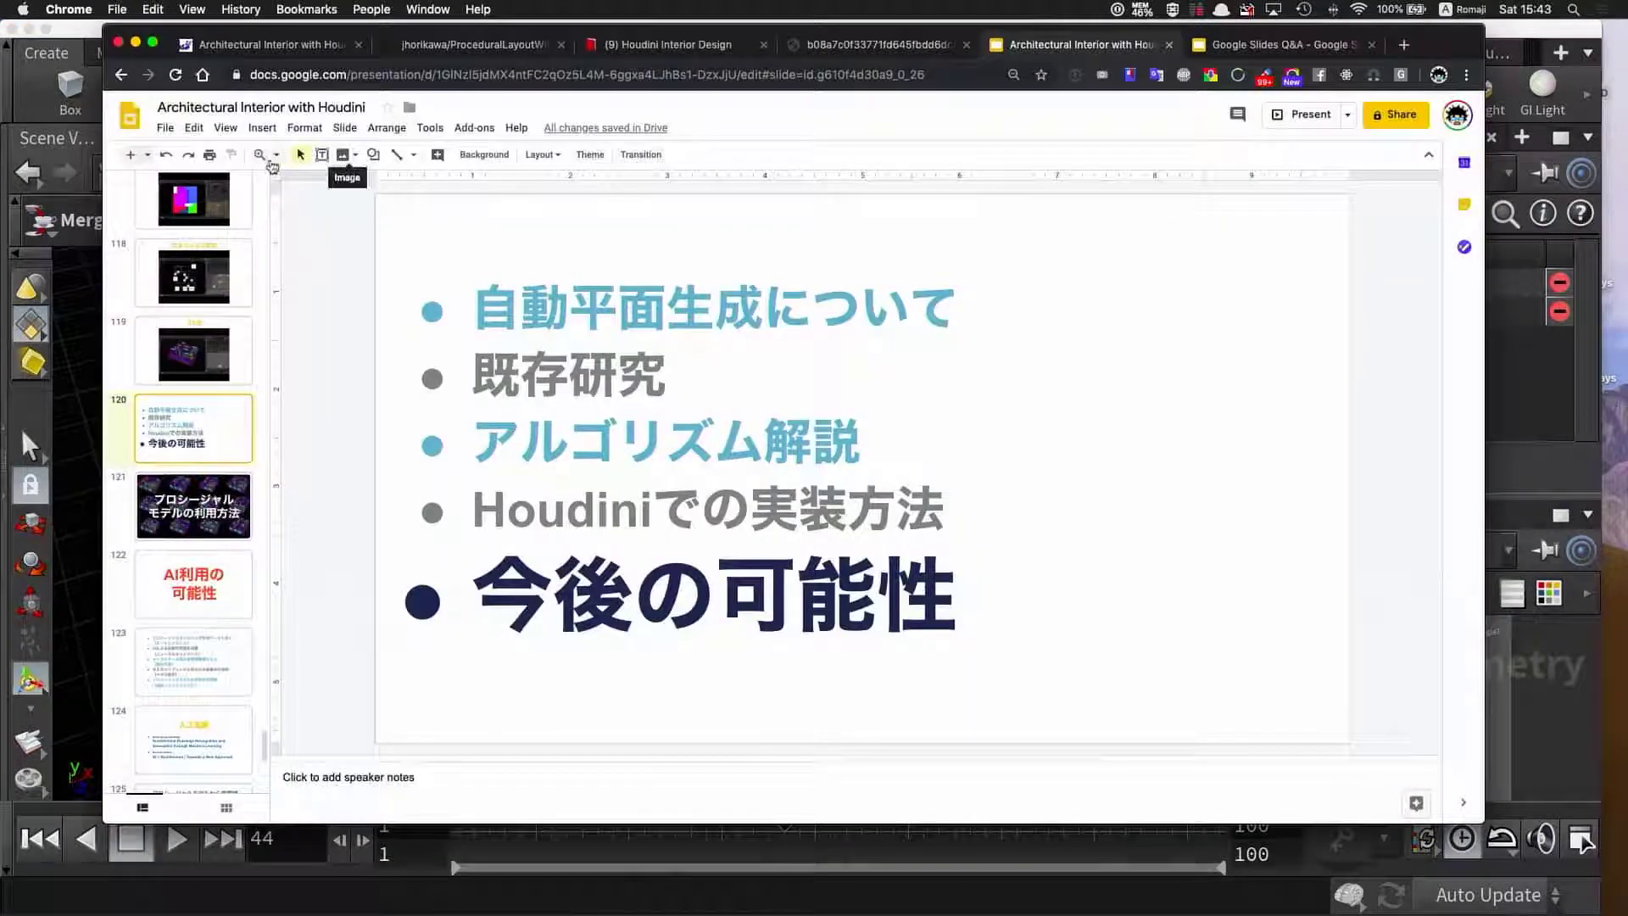
click(187, 513)
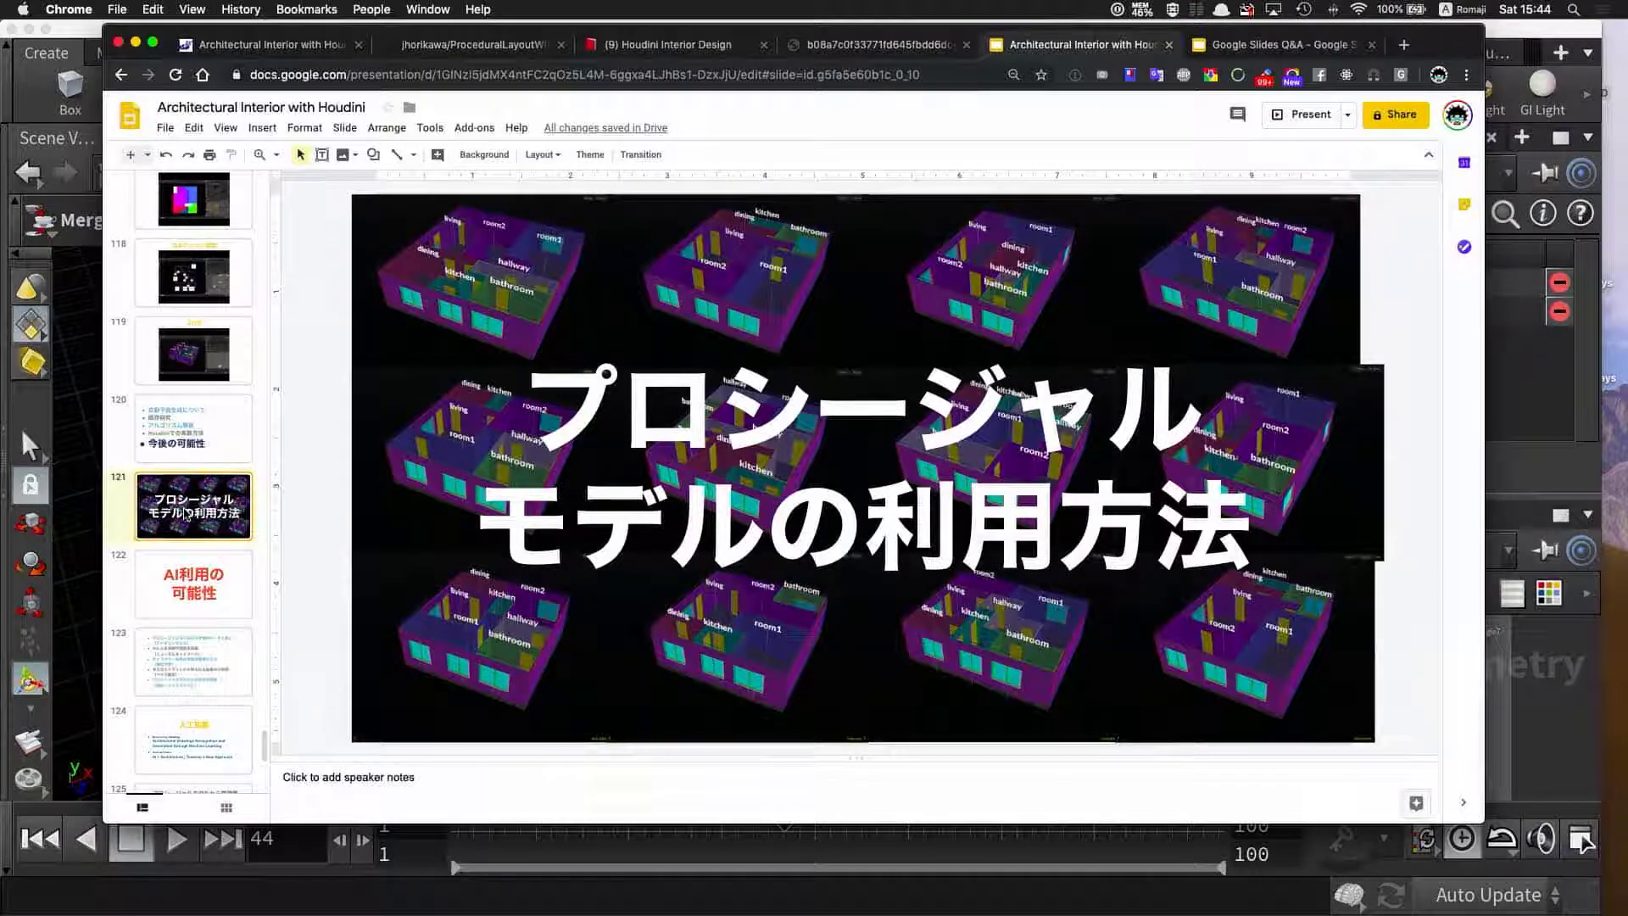
- Present slide 121 full screen and run through to the データシンセシス title slide
click(1301, 111)
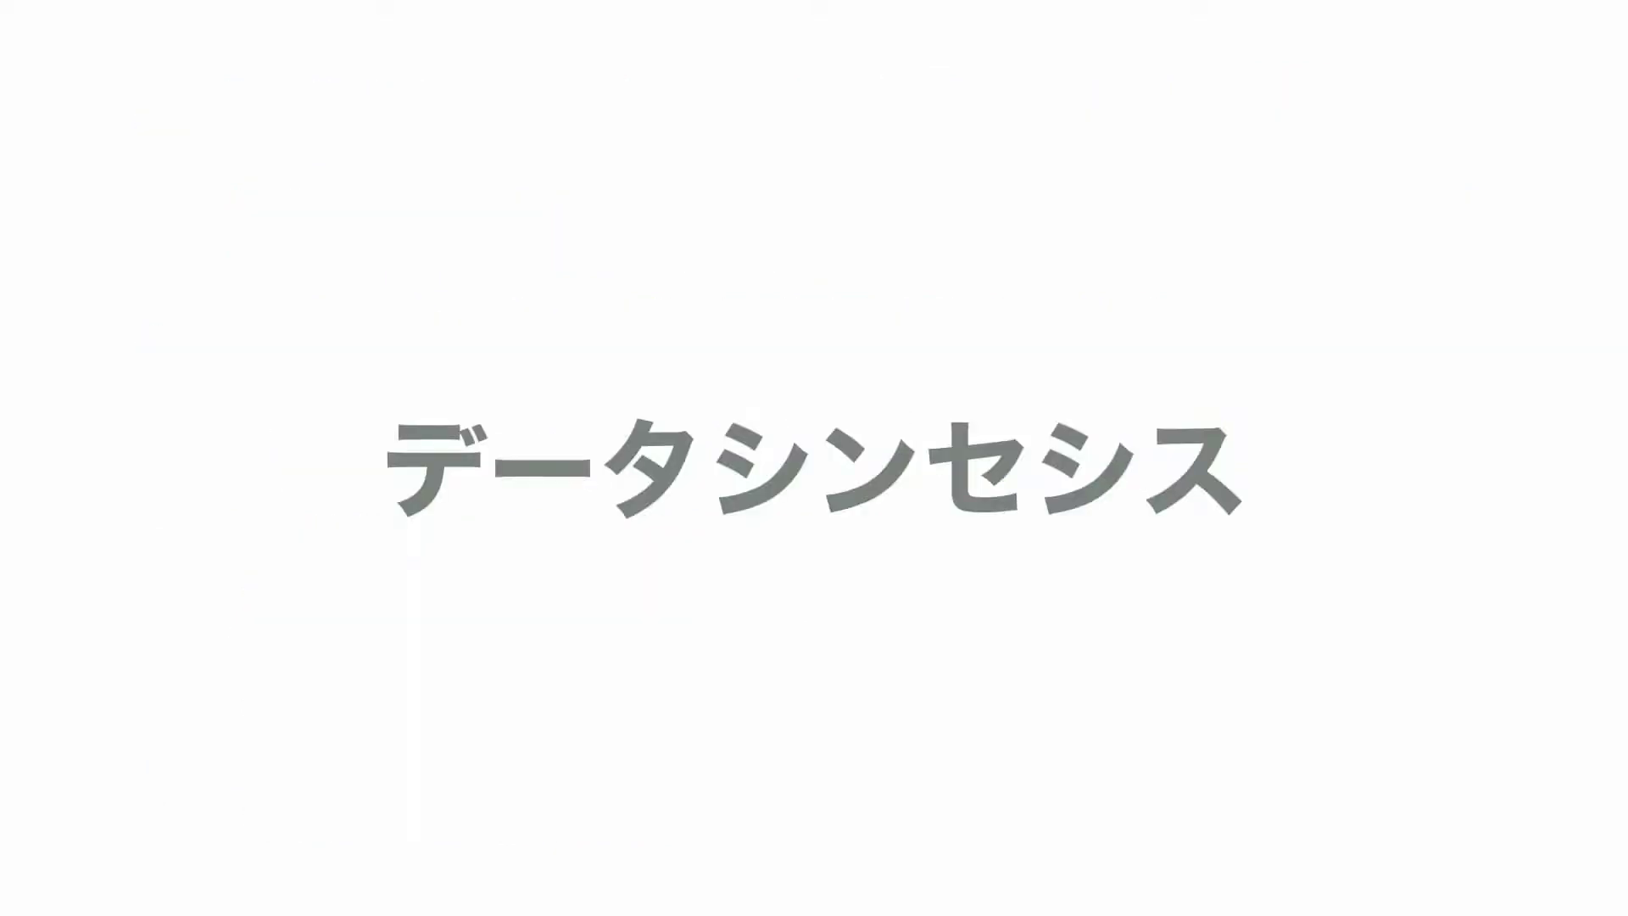
- Advance to the YouTube slide, play the floor-plan video, then exit to the editor on slide 129
key(Right)
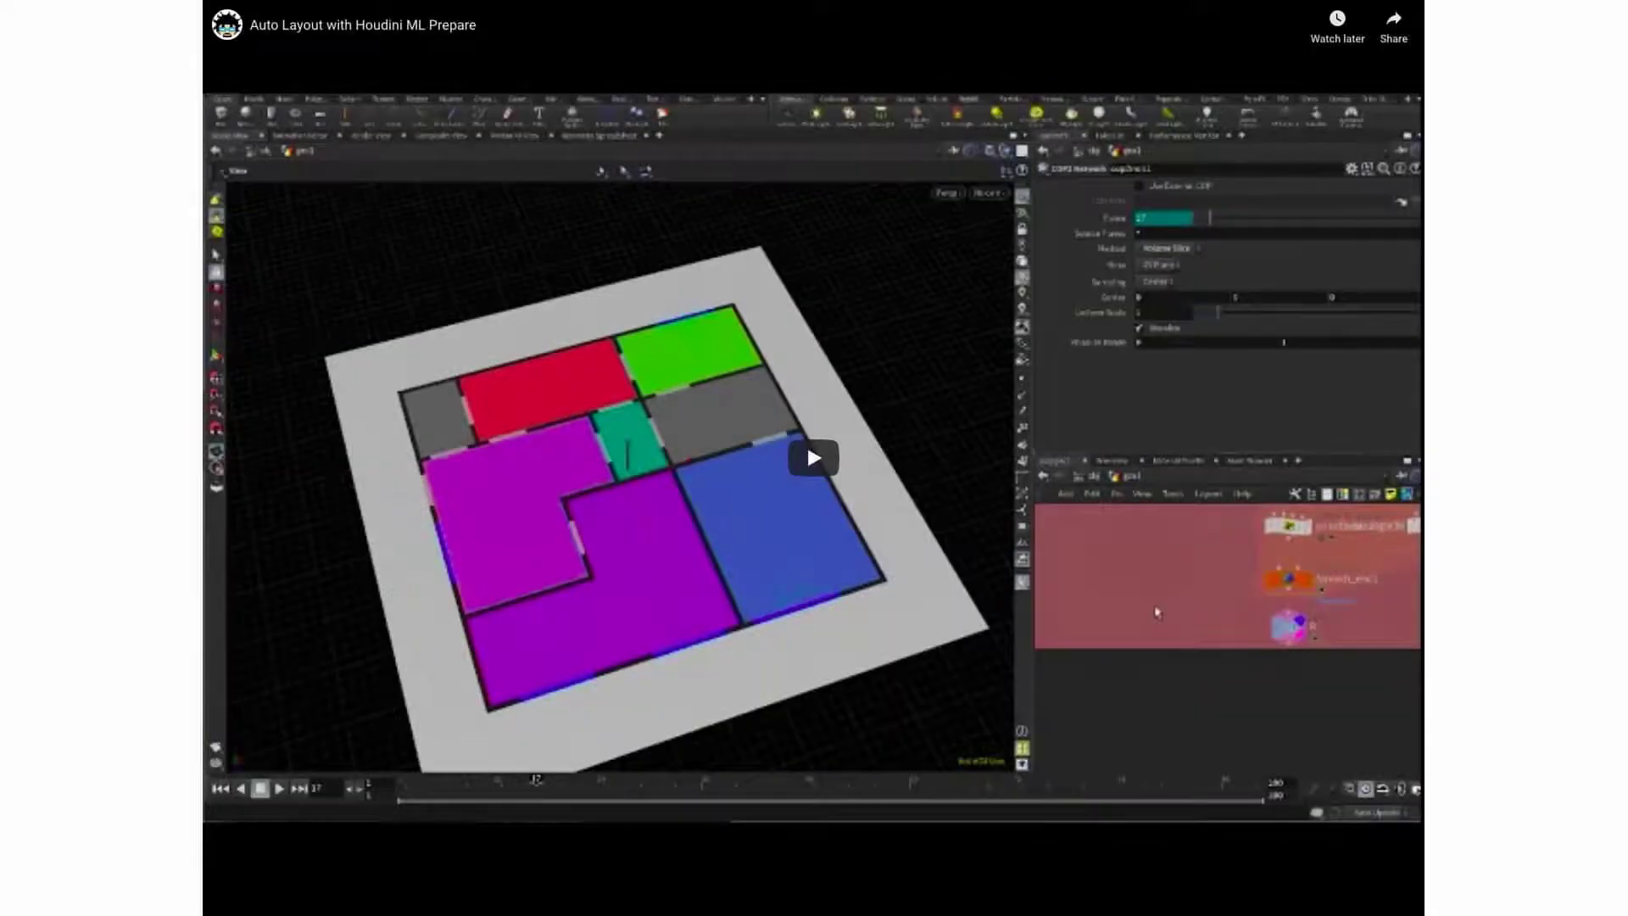
click(807, 443)
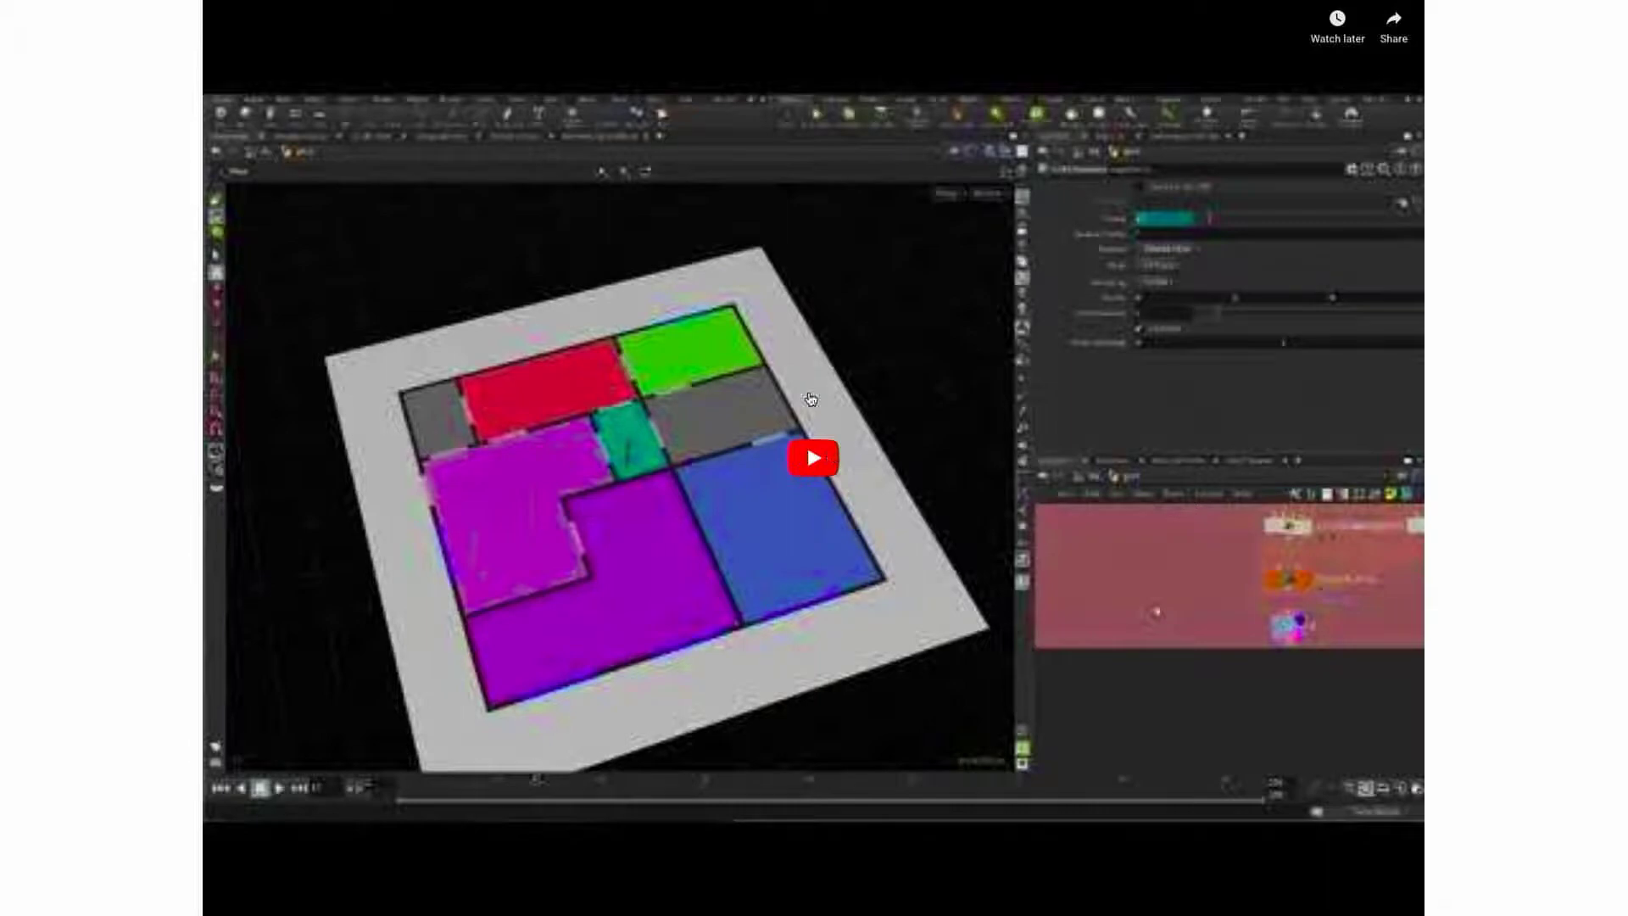
key(Escape)
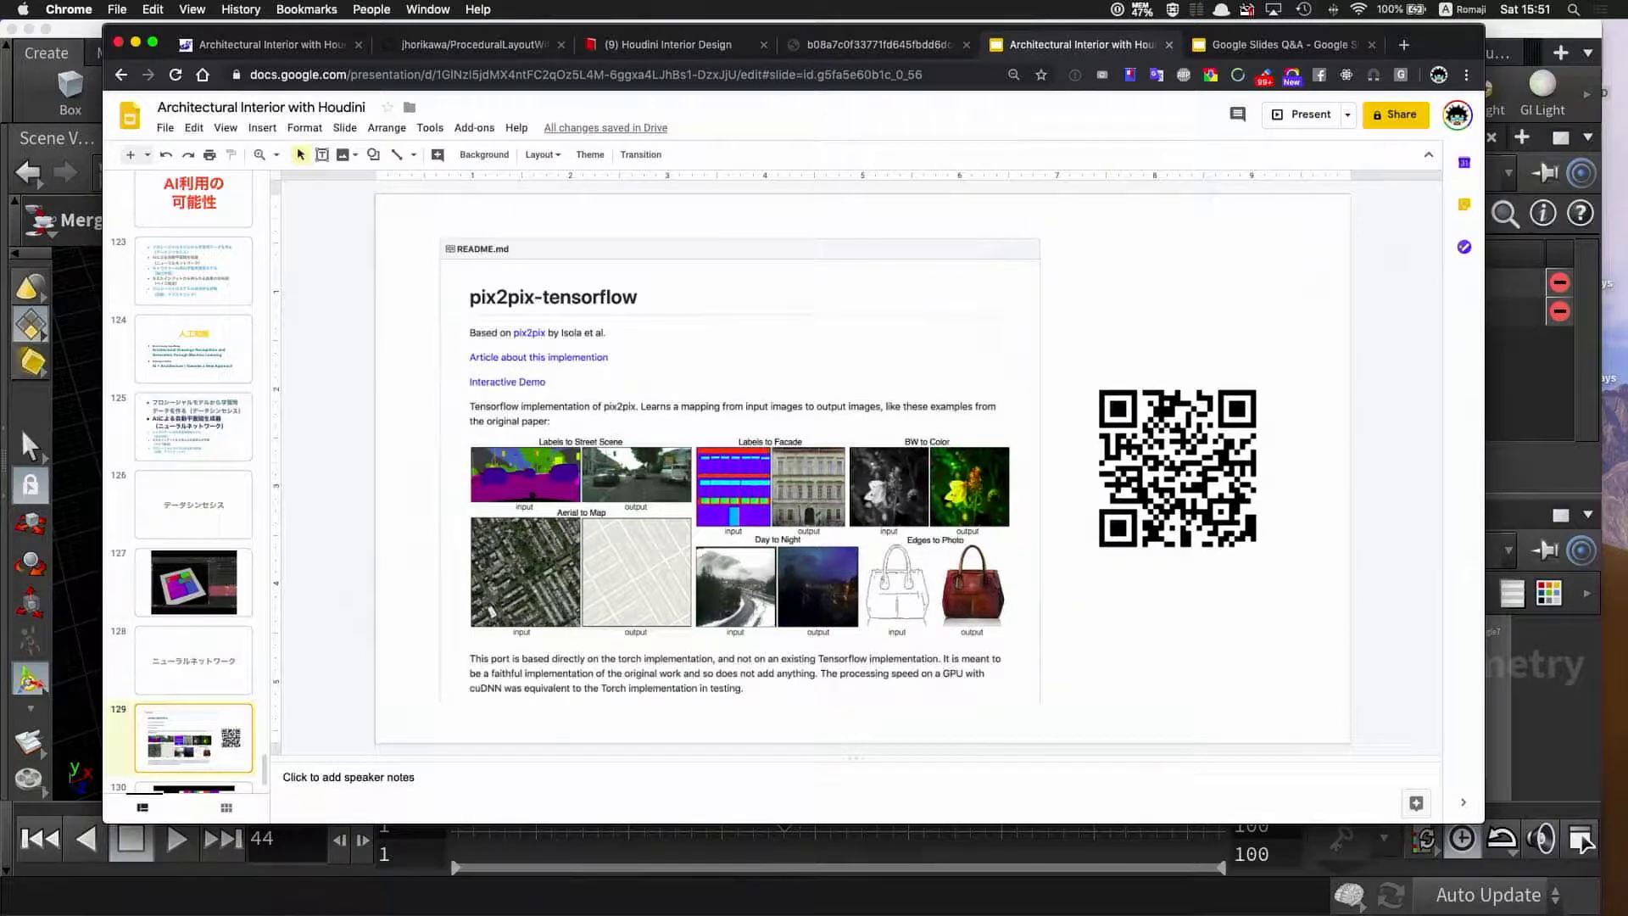
- Go to slide 130 and play its pix2pix floor-plan results video
key(Down)
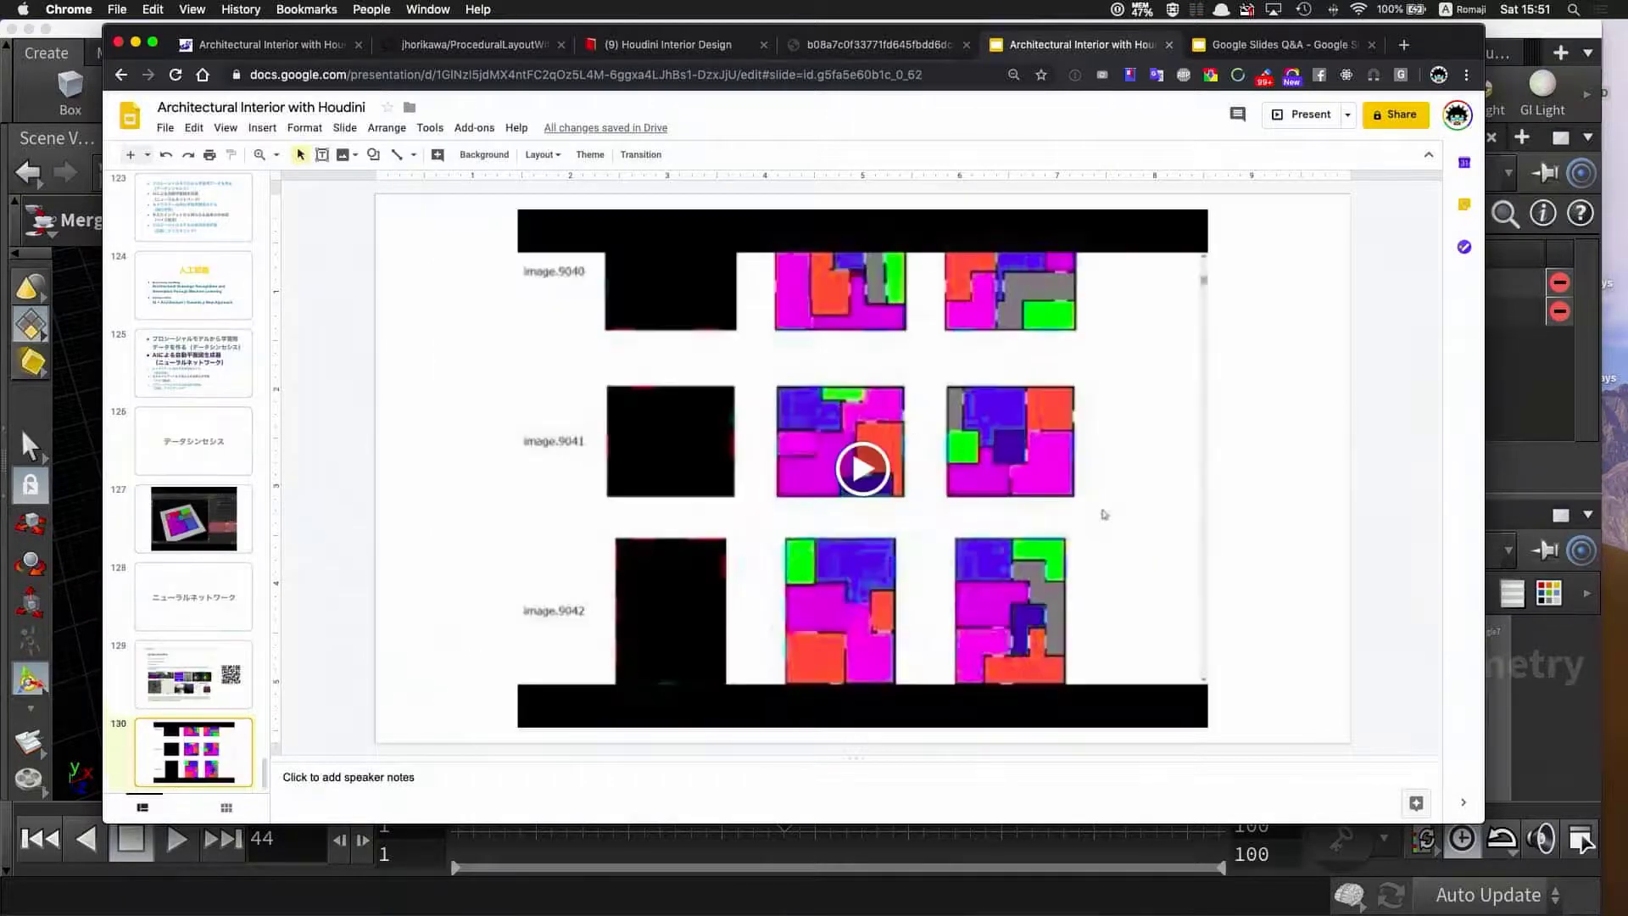
click(870, 489)
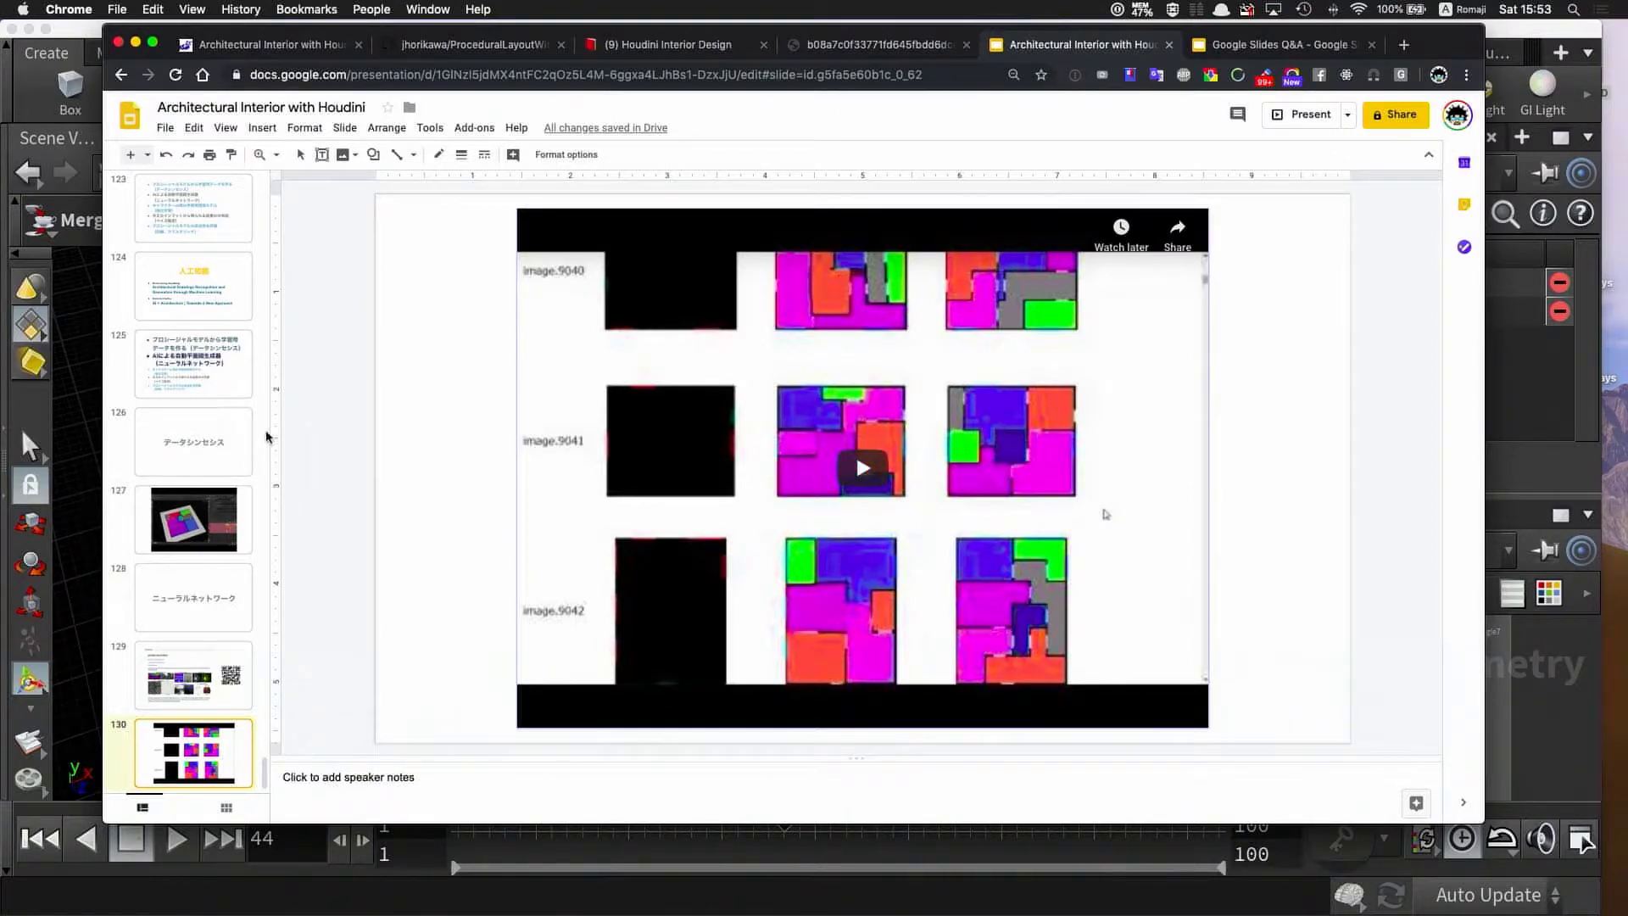
scroll(234, 458, up, 1)
scroll(234, 459, up, 1)
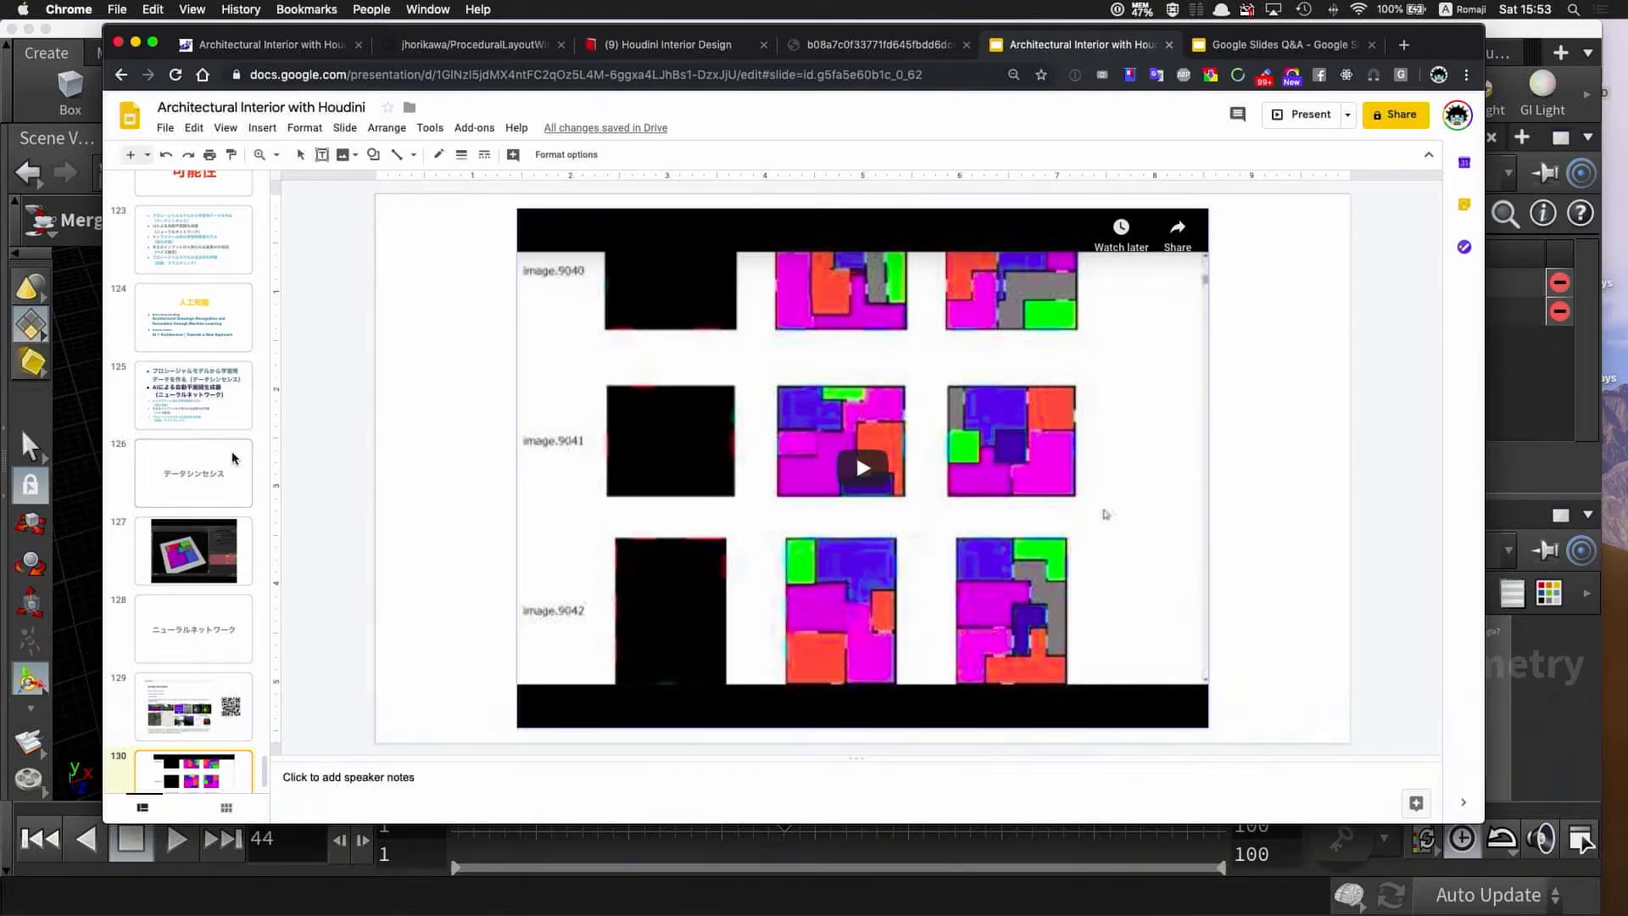
scroll(234, 459, up, 10)
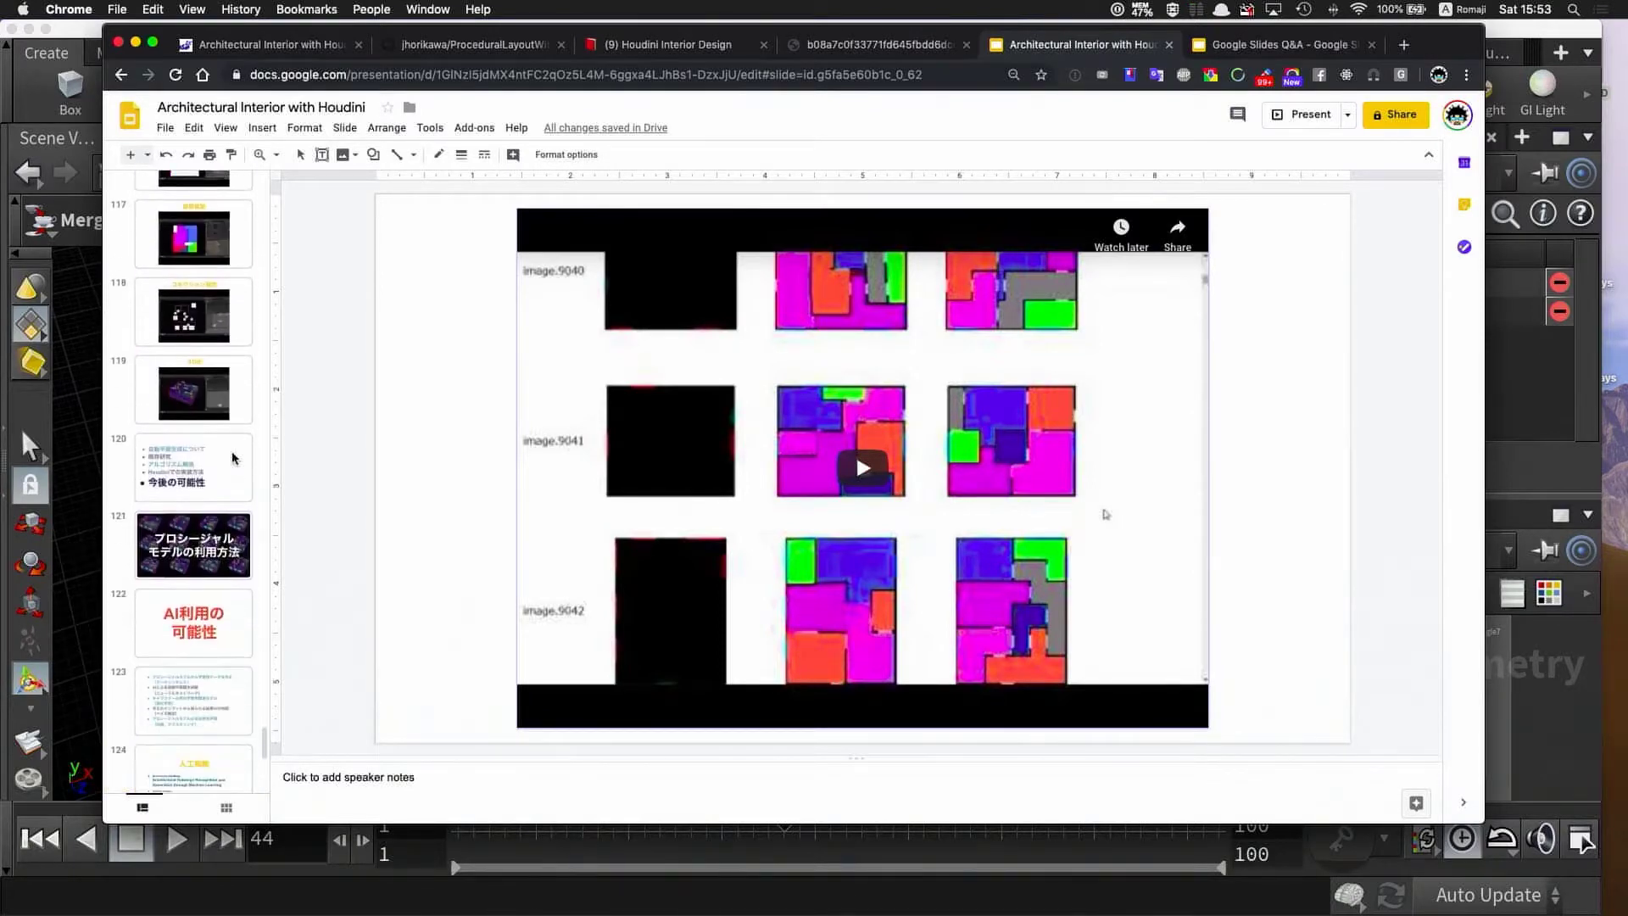
scroll(234, 459, down, 5)
scroll(234, 459, down, 3)
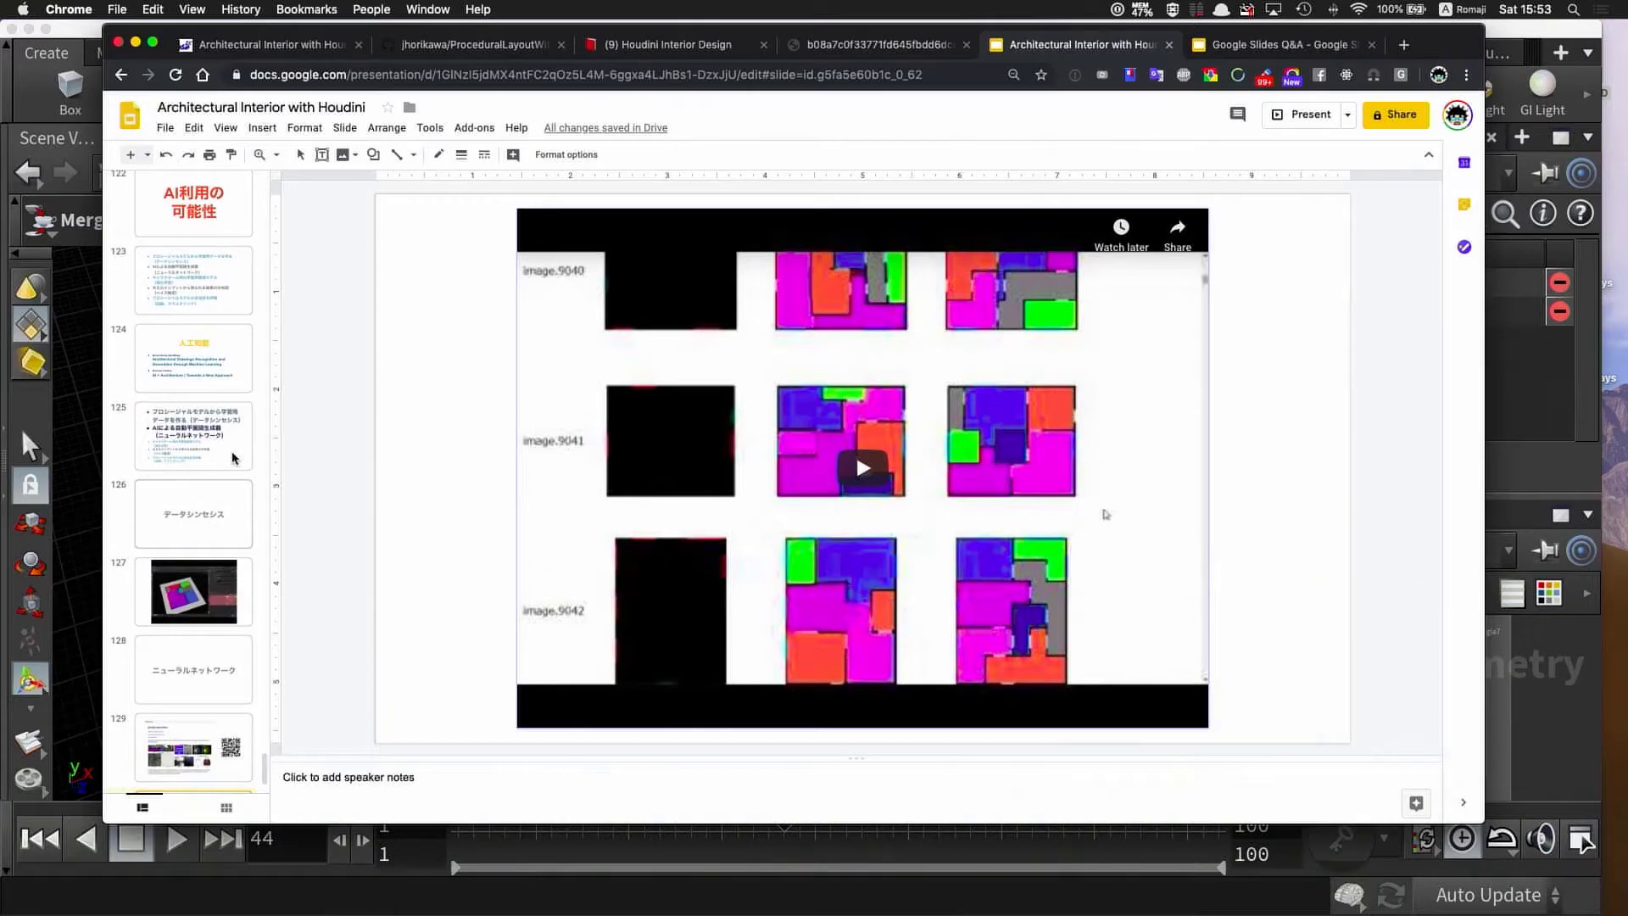
scroll(234, 459, down, 1)
scroll(234, 459, up, 4)
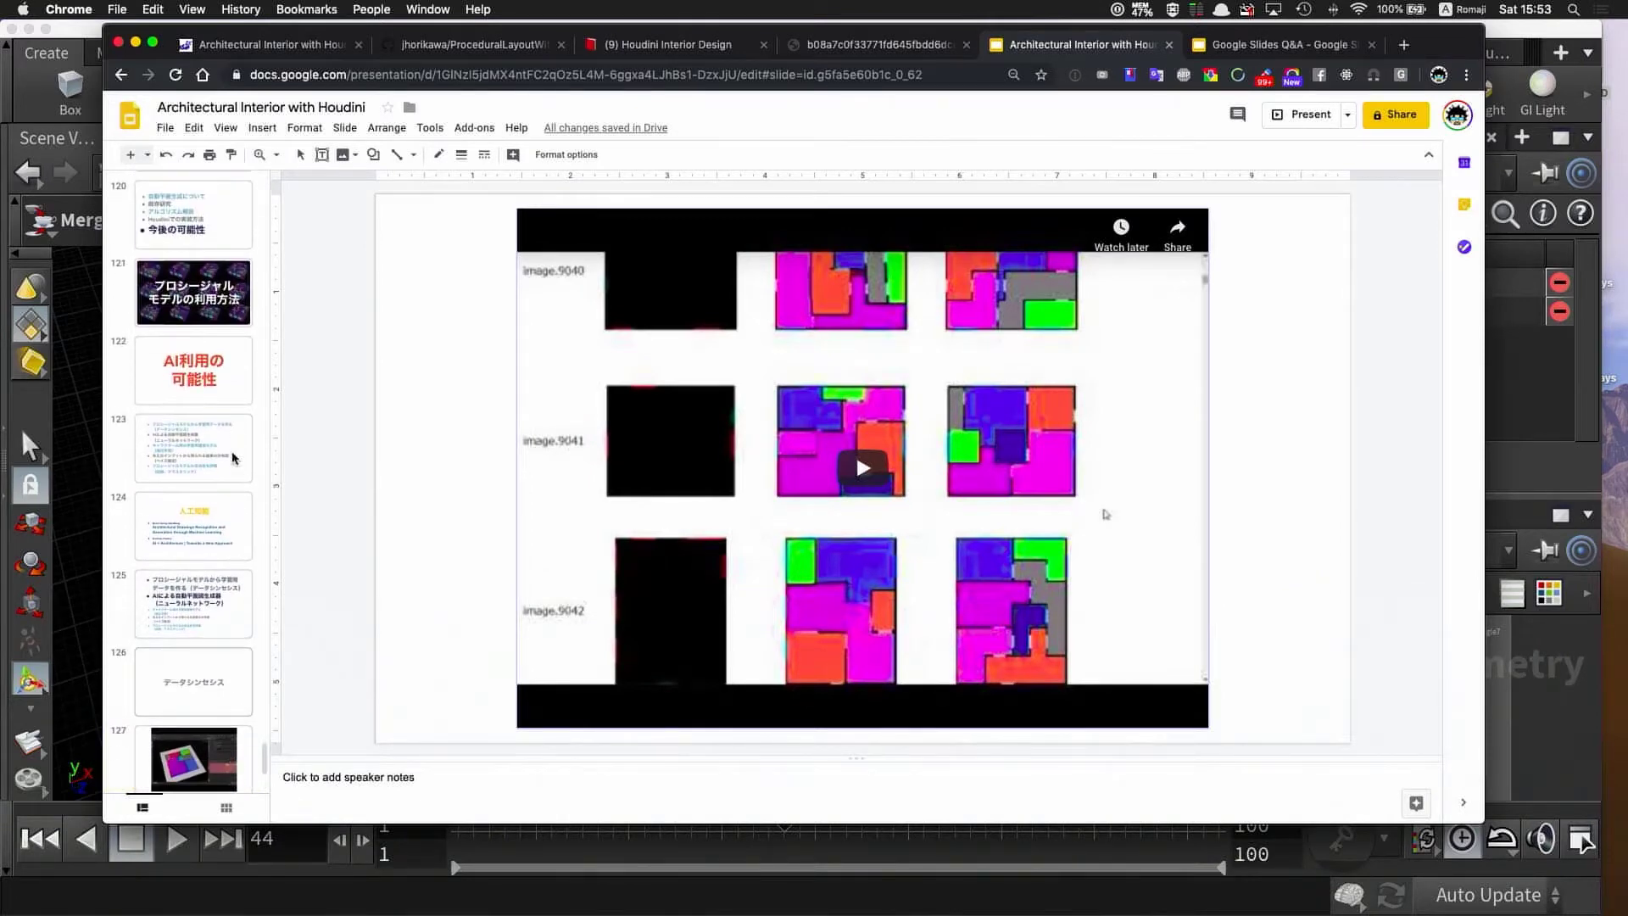